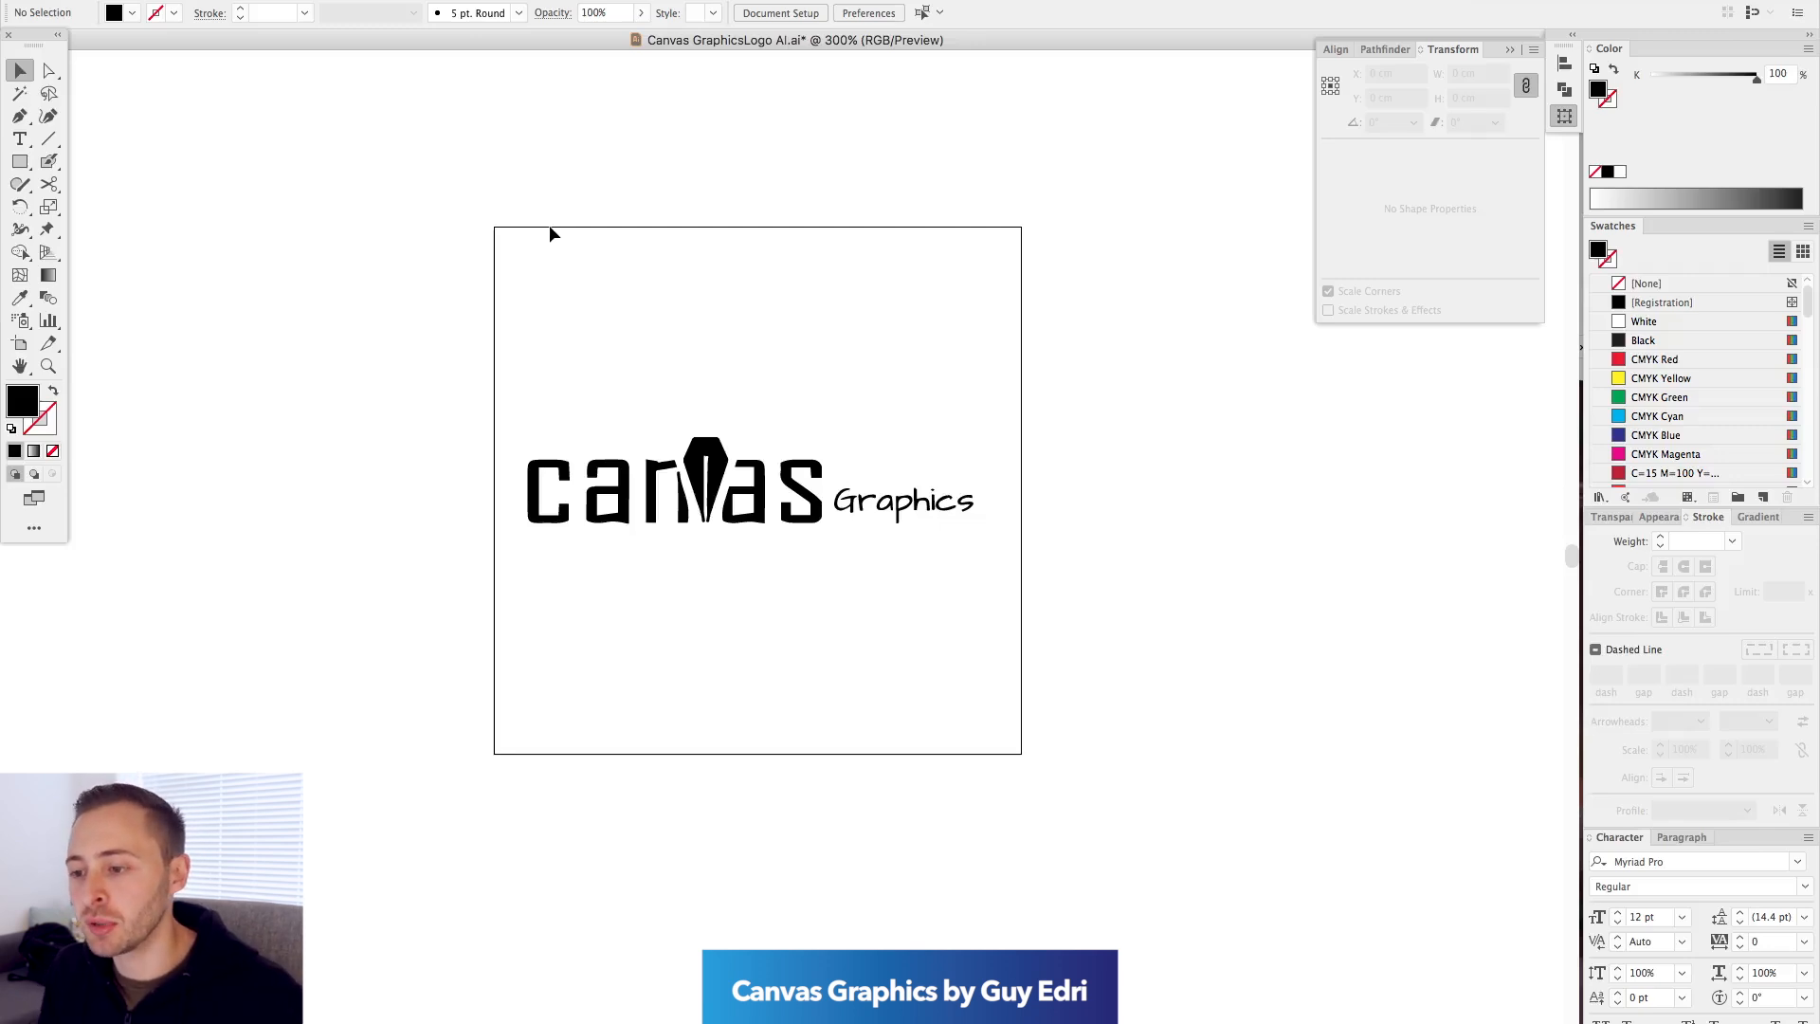
- Move the whole canvas Graphics logo off the artboard, placing it just above the artboard's upper edge
left_click_drag(474, 318, 1141, 609)
scroll(948, 616, "up", 3)
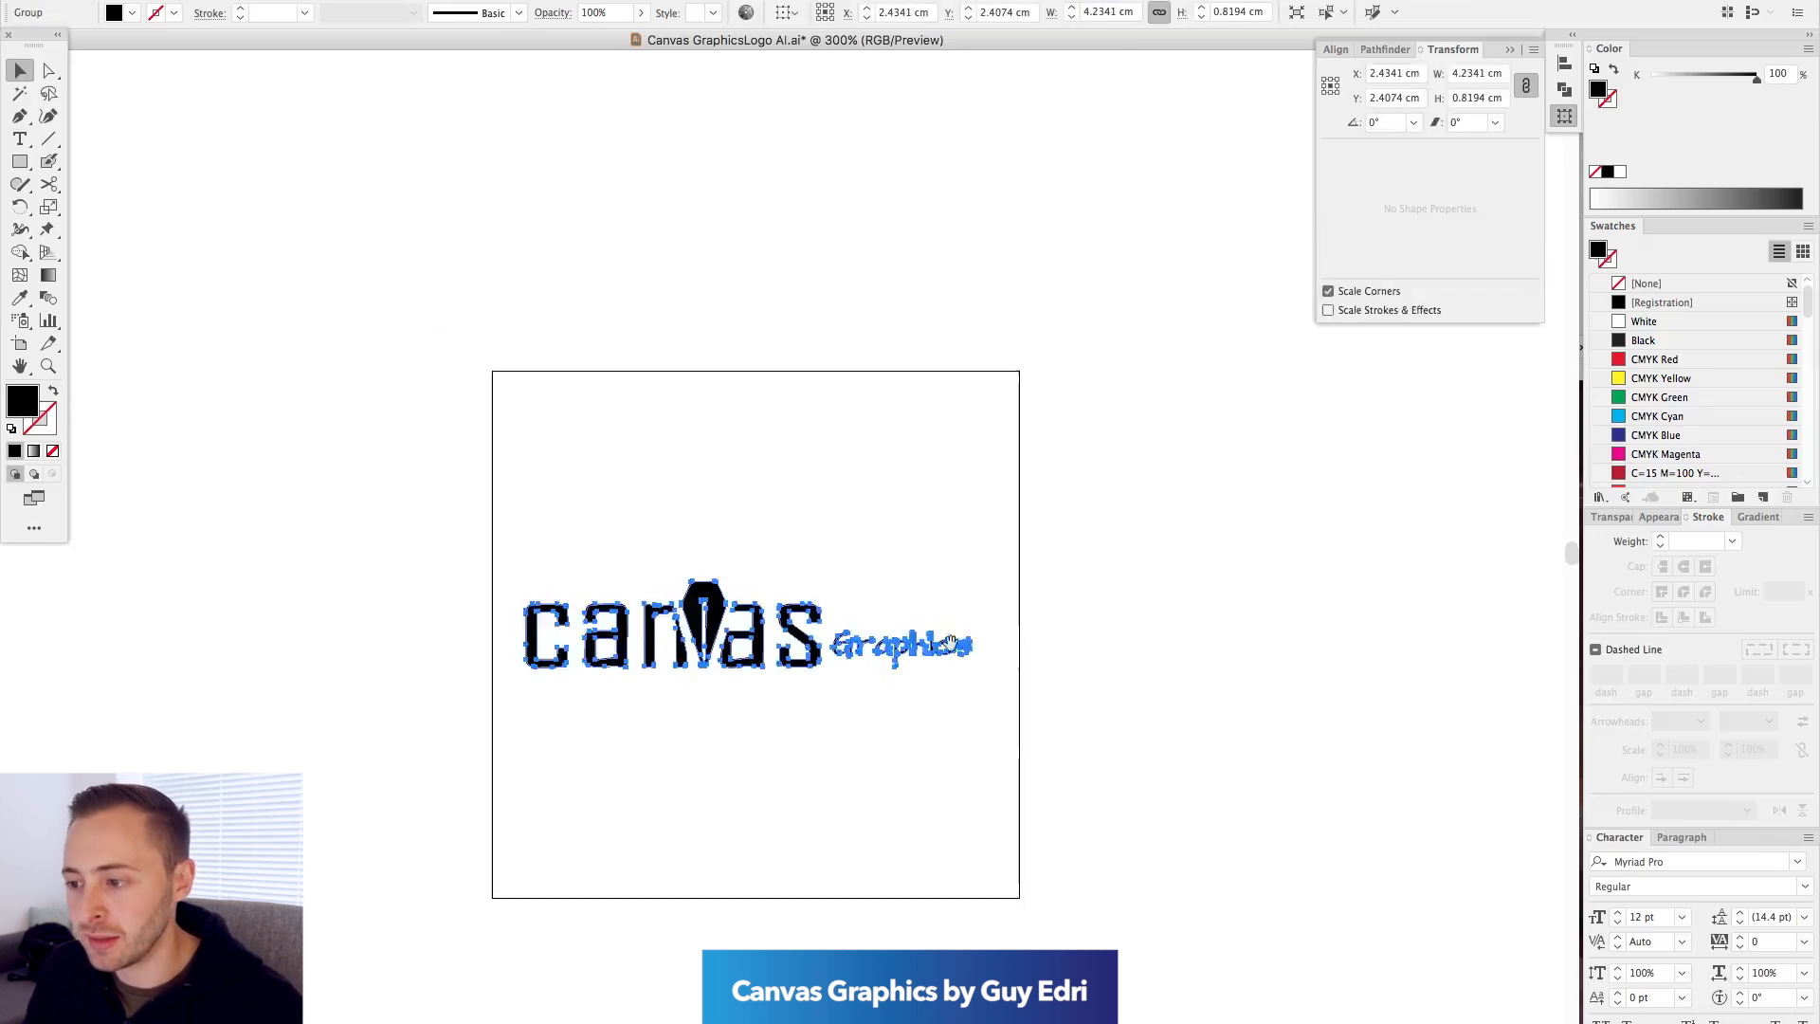
left_click_drag(748, 635, 756, 224)
left_click(808, 447)
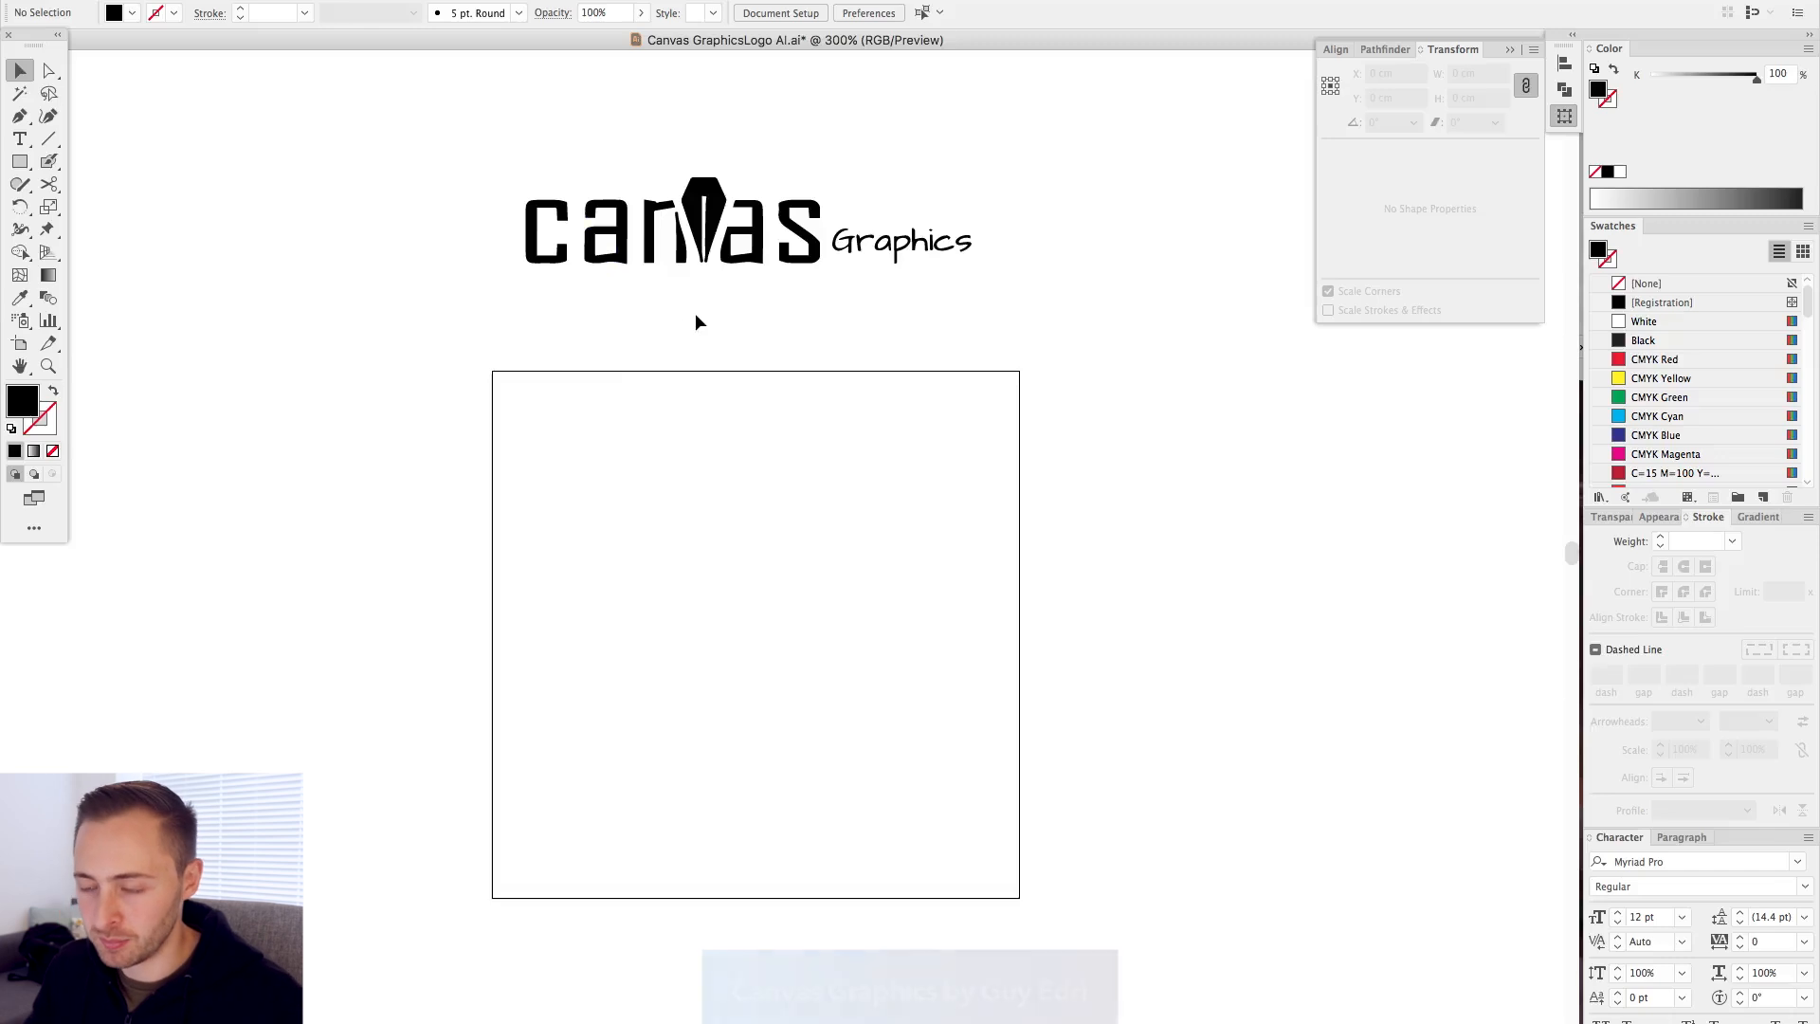
- Duplicate the canvas Graphics logo and place the copy straight below, in the upper part of the artboard
left_click_drag(436, 134, 1142, 374)
key("space")
left_click_drag(855, 428, 857, 334)
left_click_drag(756, 140, 771, 441)
left_click(815, 299)
- Add the text "canvas" below the logo copy and scale it up to about 24.85 pt
left_click_drag(358, 248, 1101, 658)
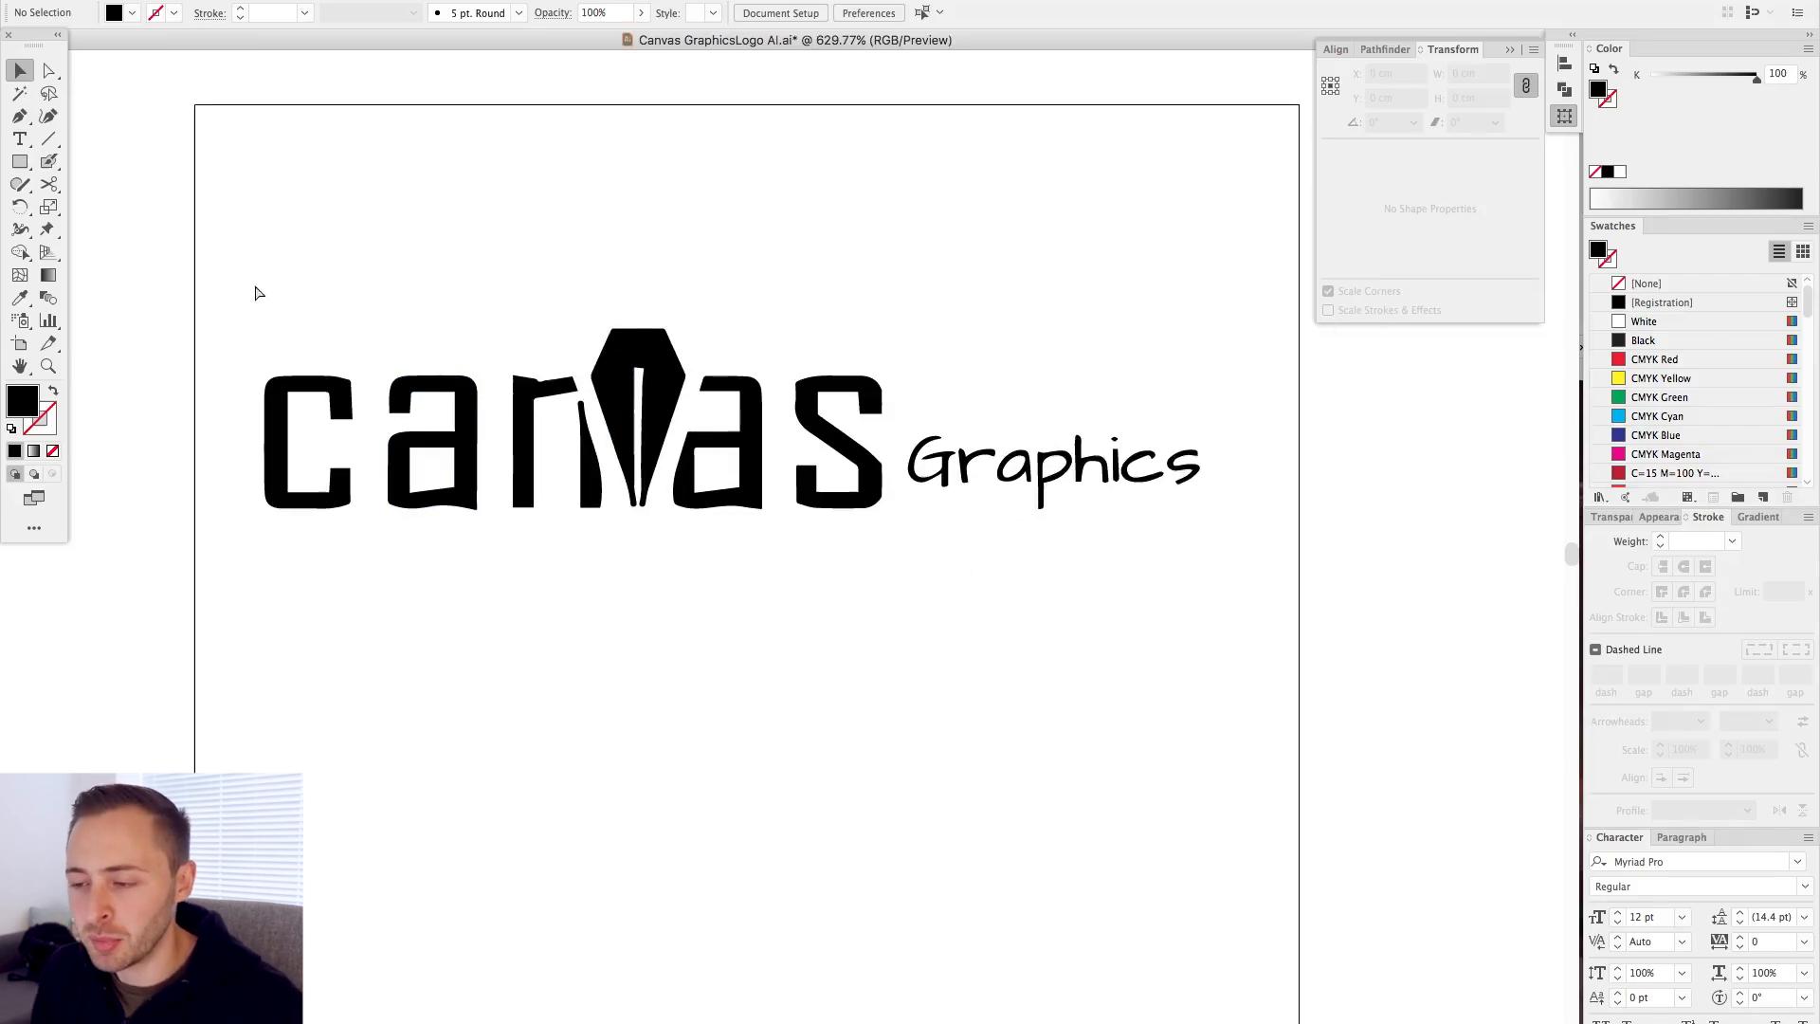
key("super+minus")
left_click_drag(509, 625, 514, 512)
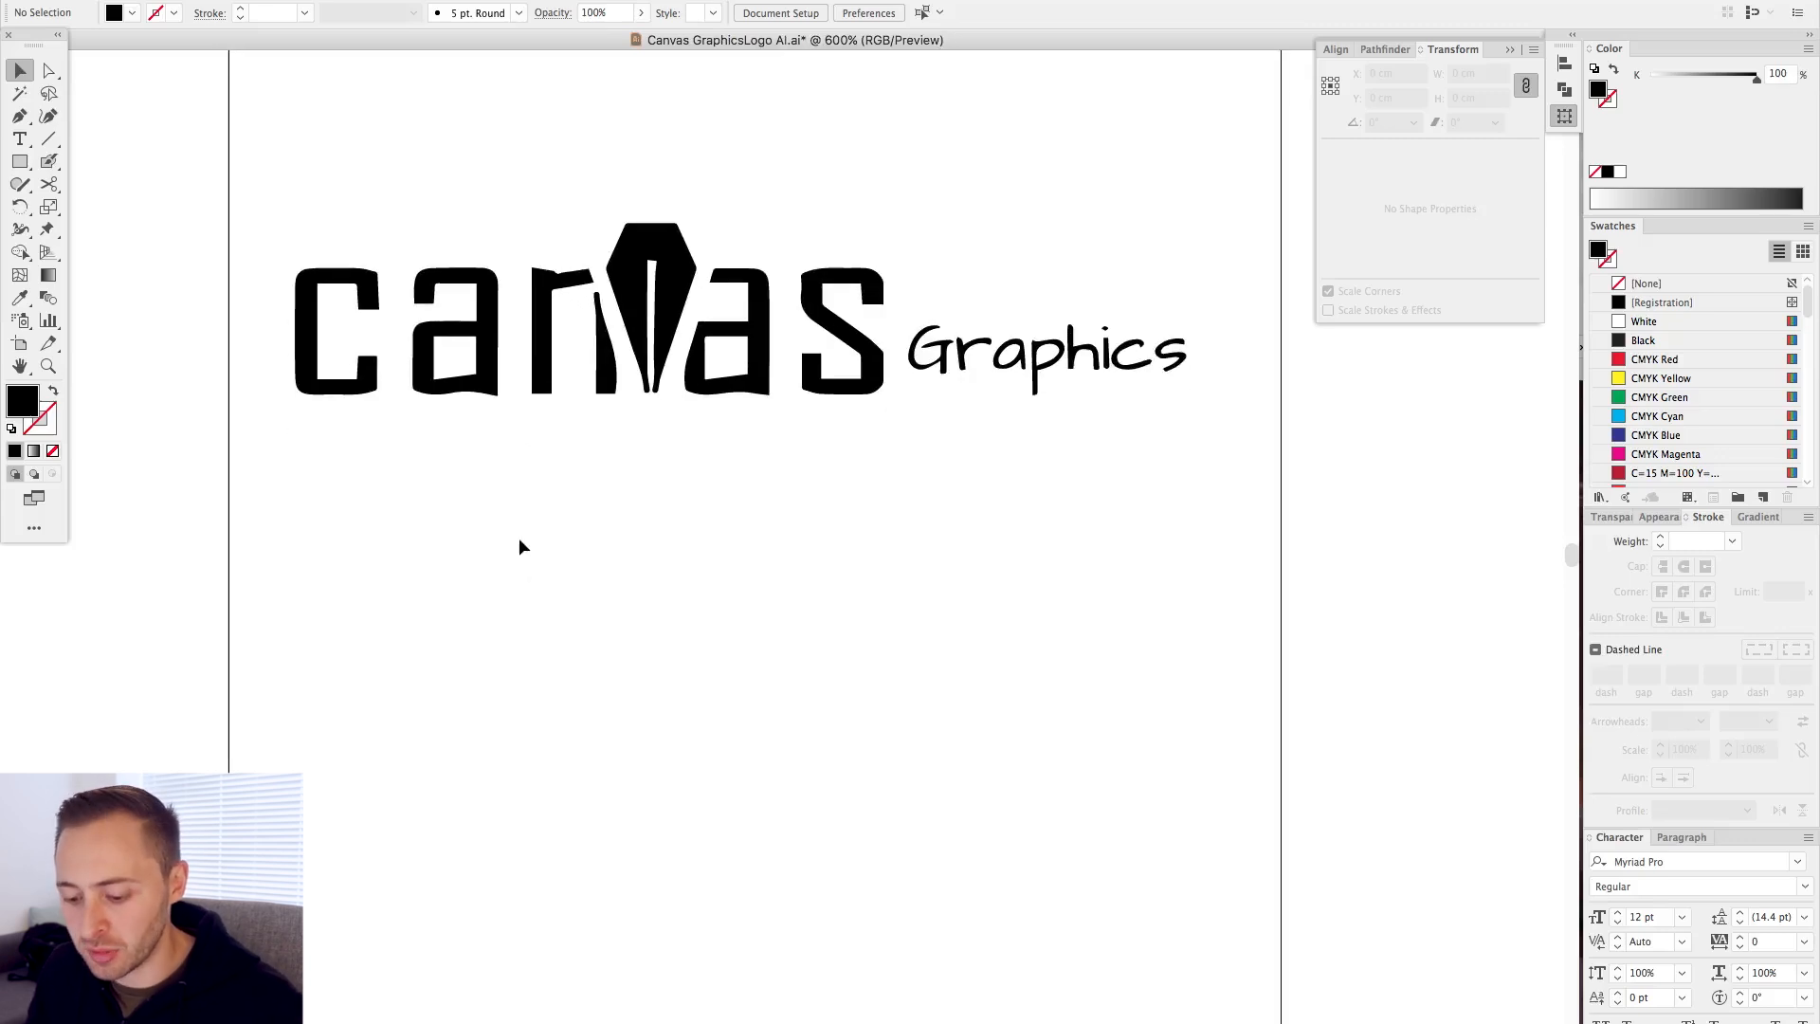
key("t")
left_click(531, 618)
type("Canvas")
key("Escape")
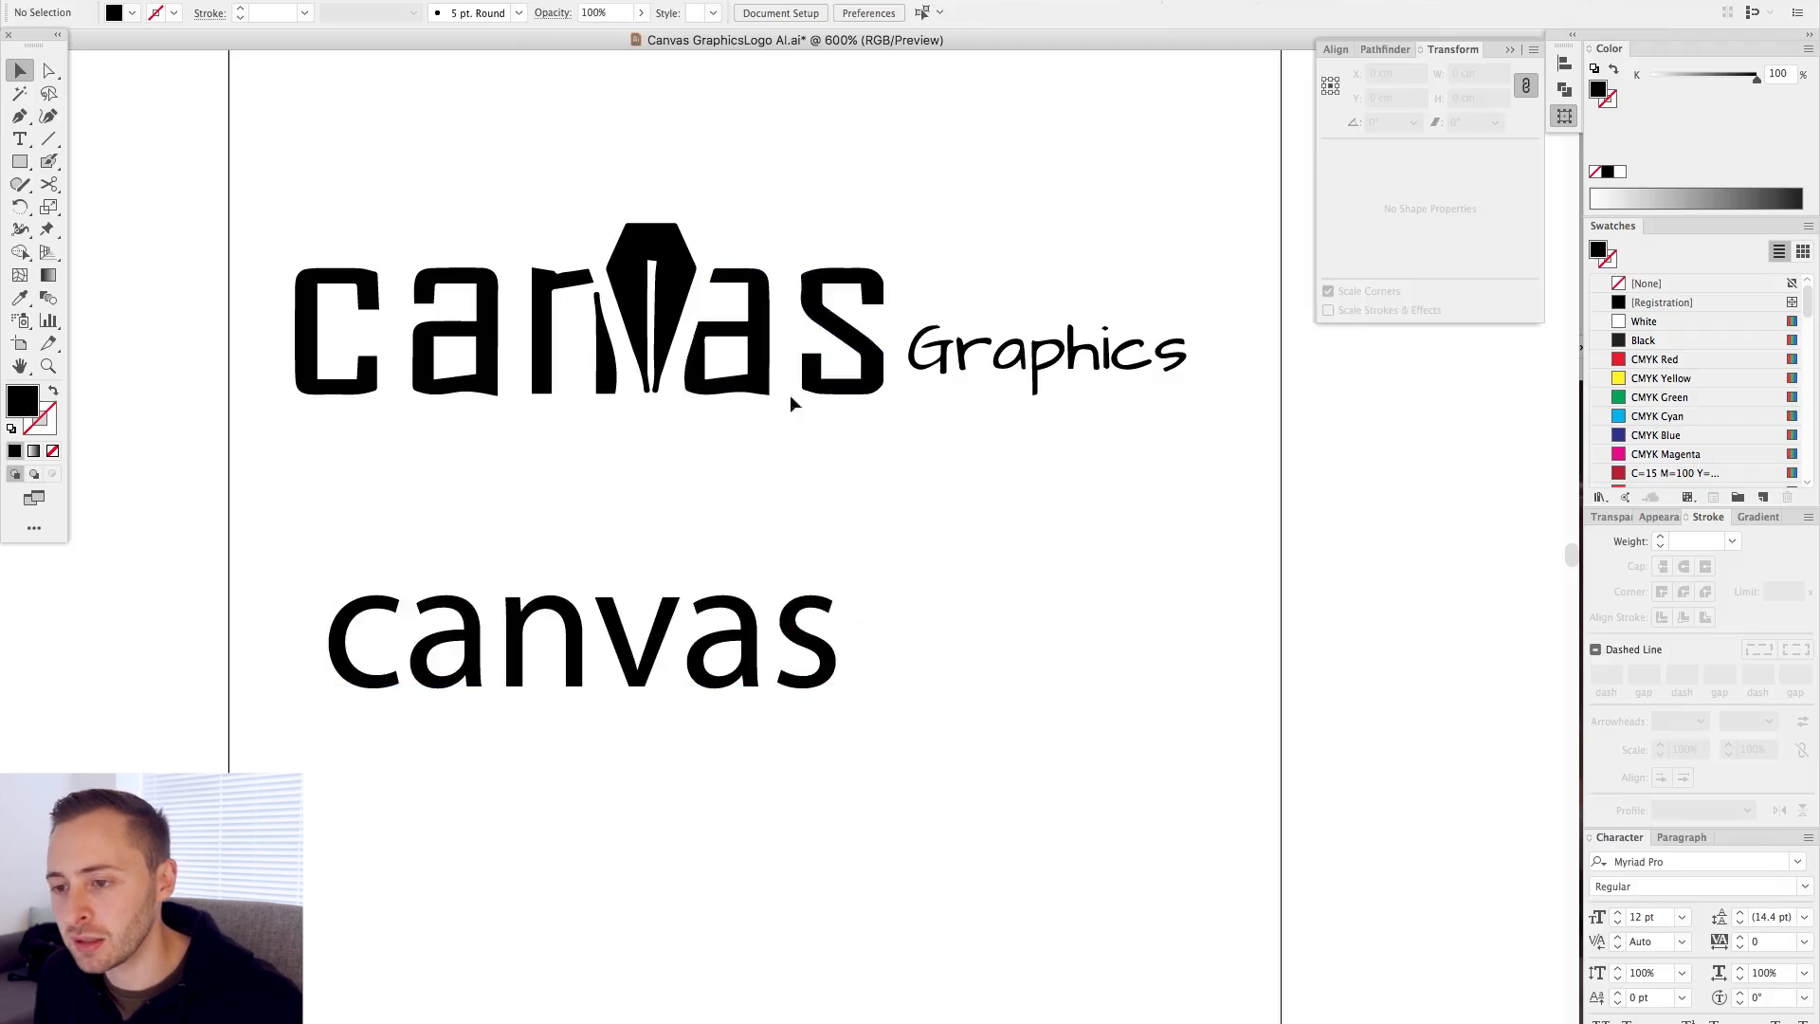
left_click_drag(413, 548, 815, 849)
key("super+z")
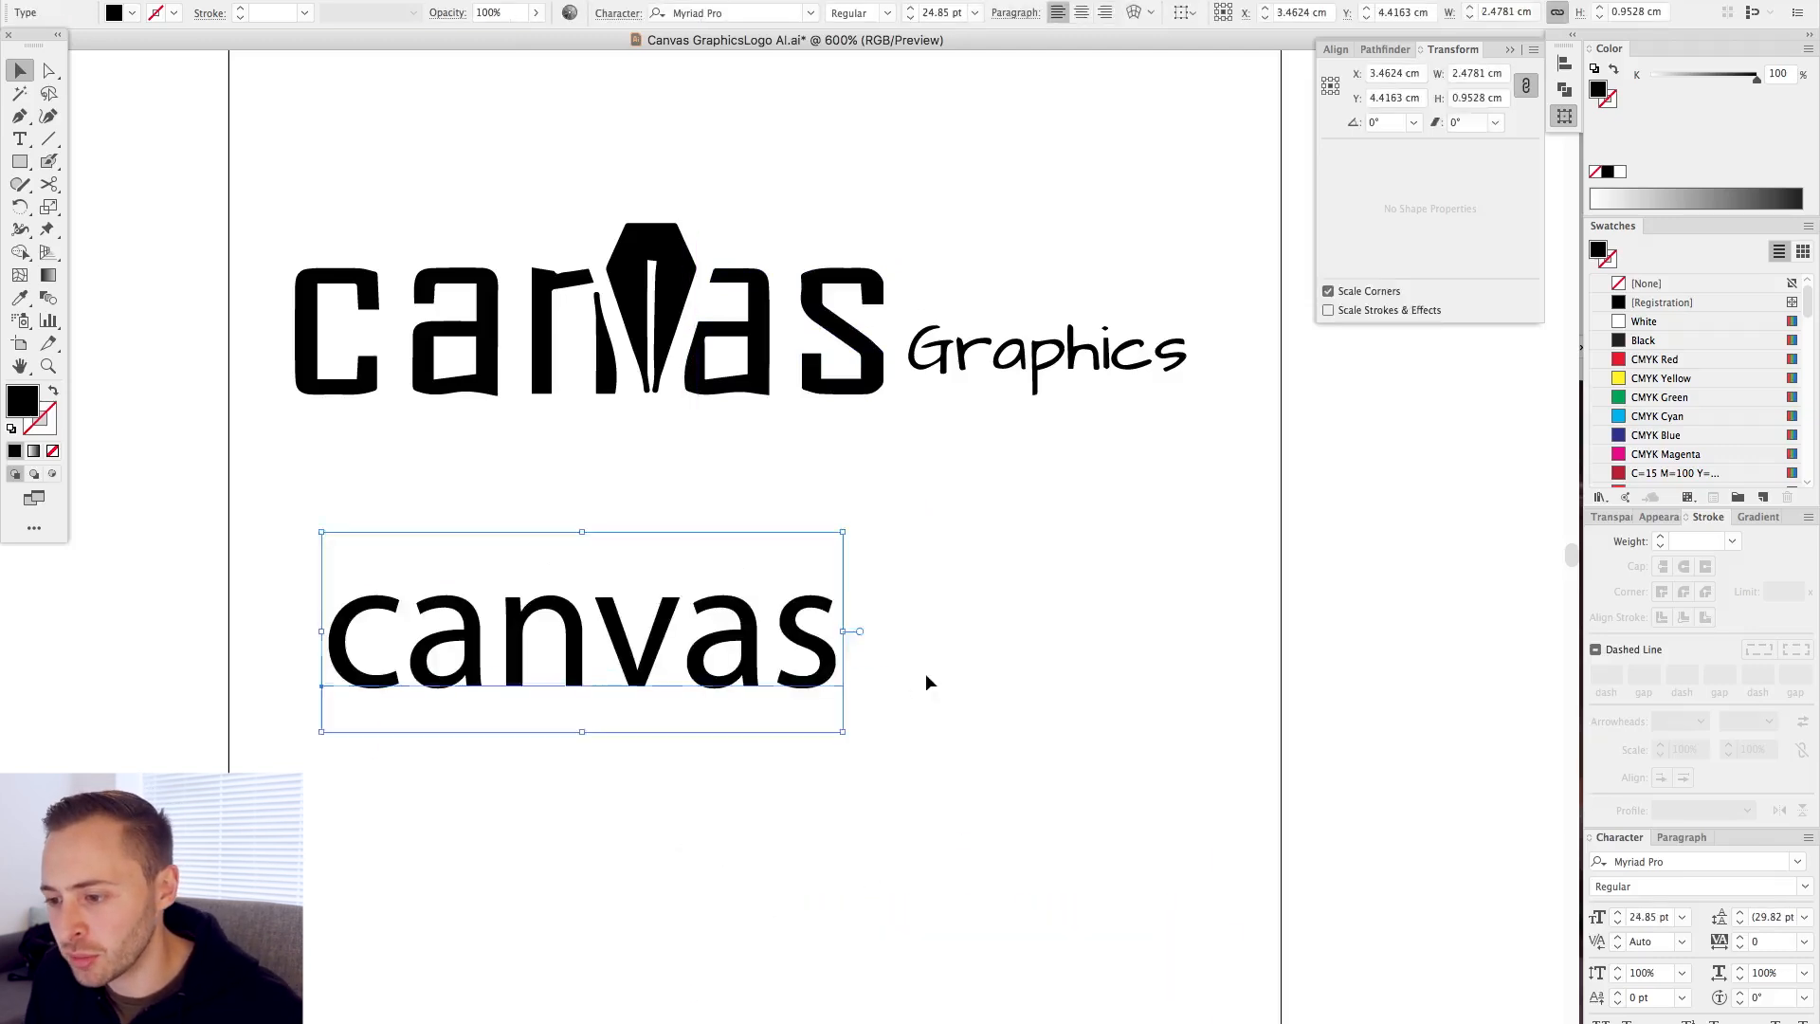
left_click(925, 673)
- Preview listed fonts on the canvas text and search the fonts for "fran" without applying one
left_click(715, 624)
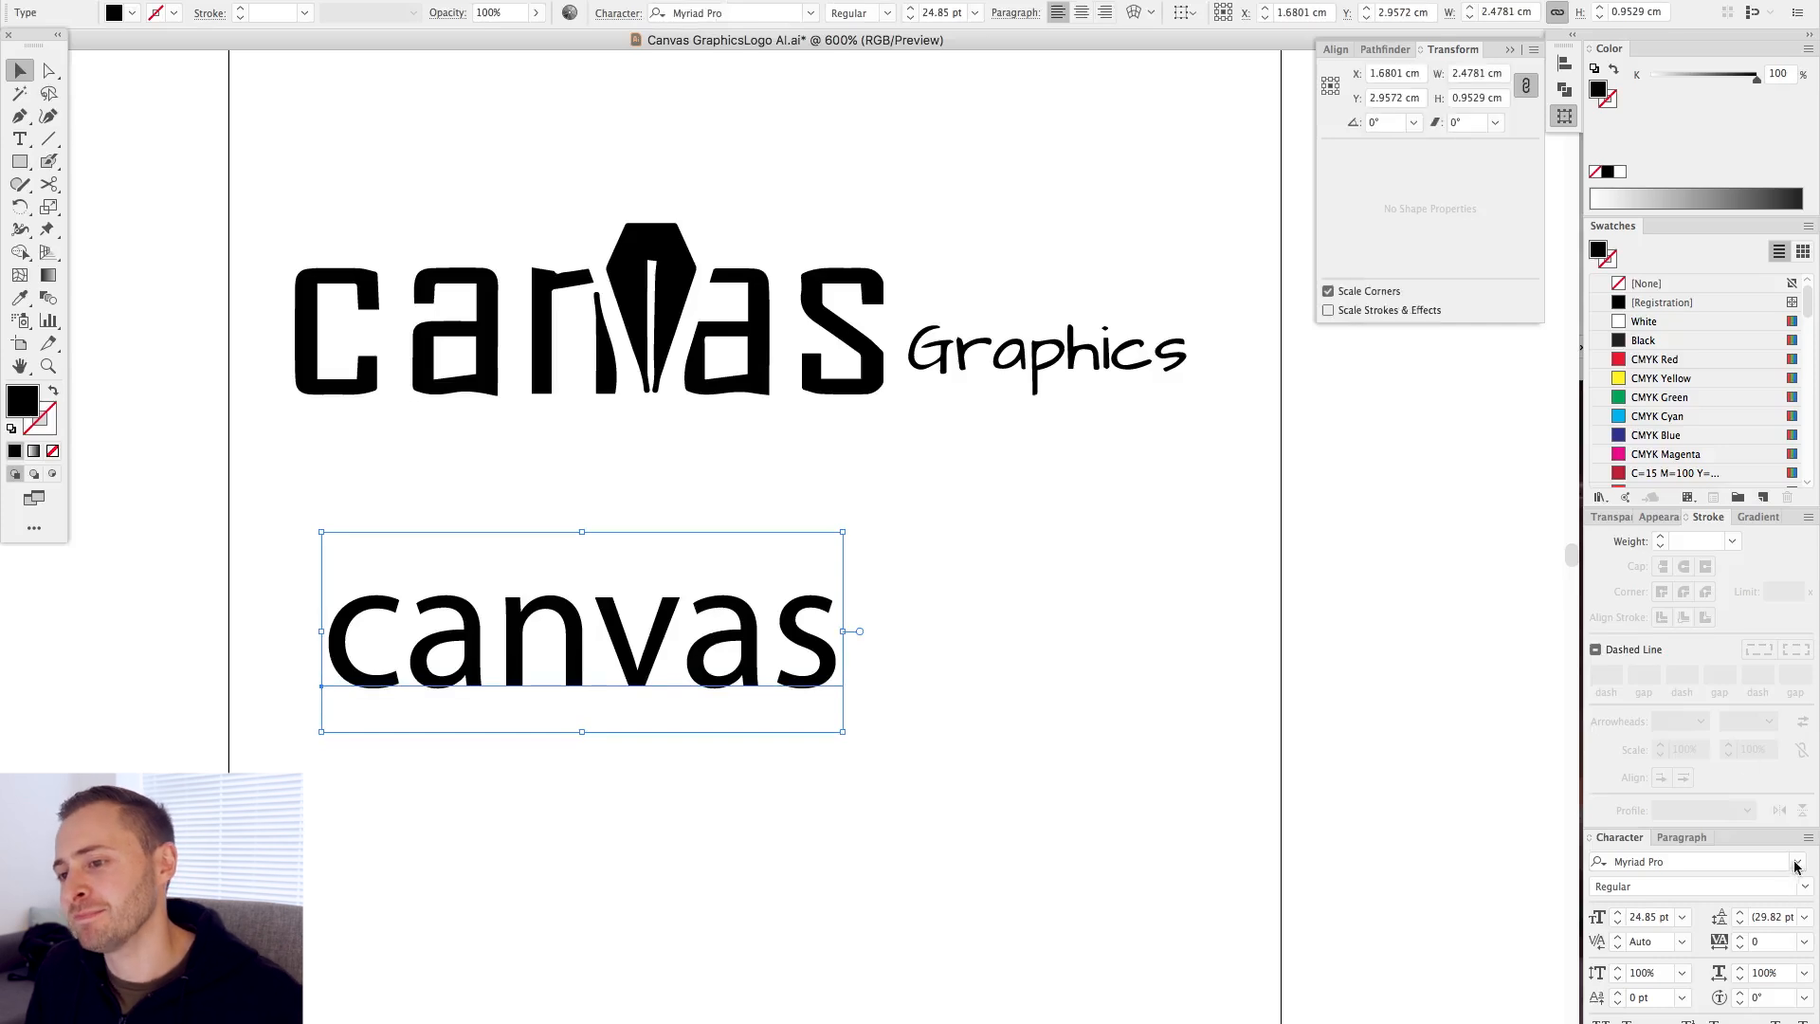
left_click(1797, 861)
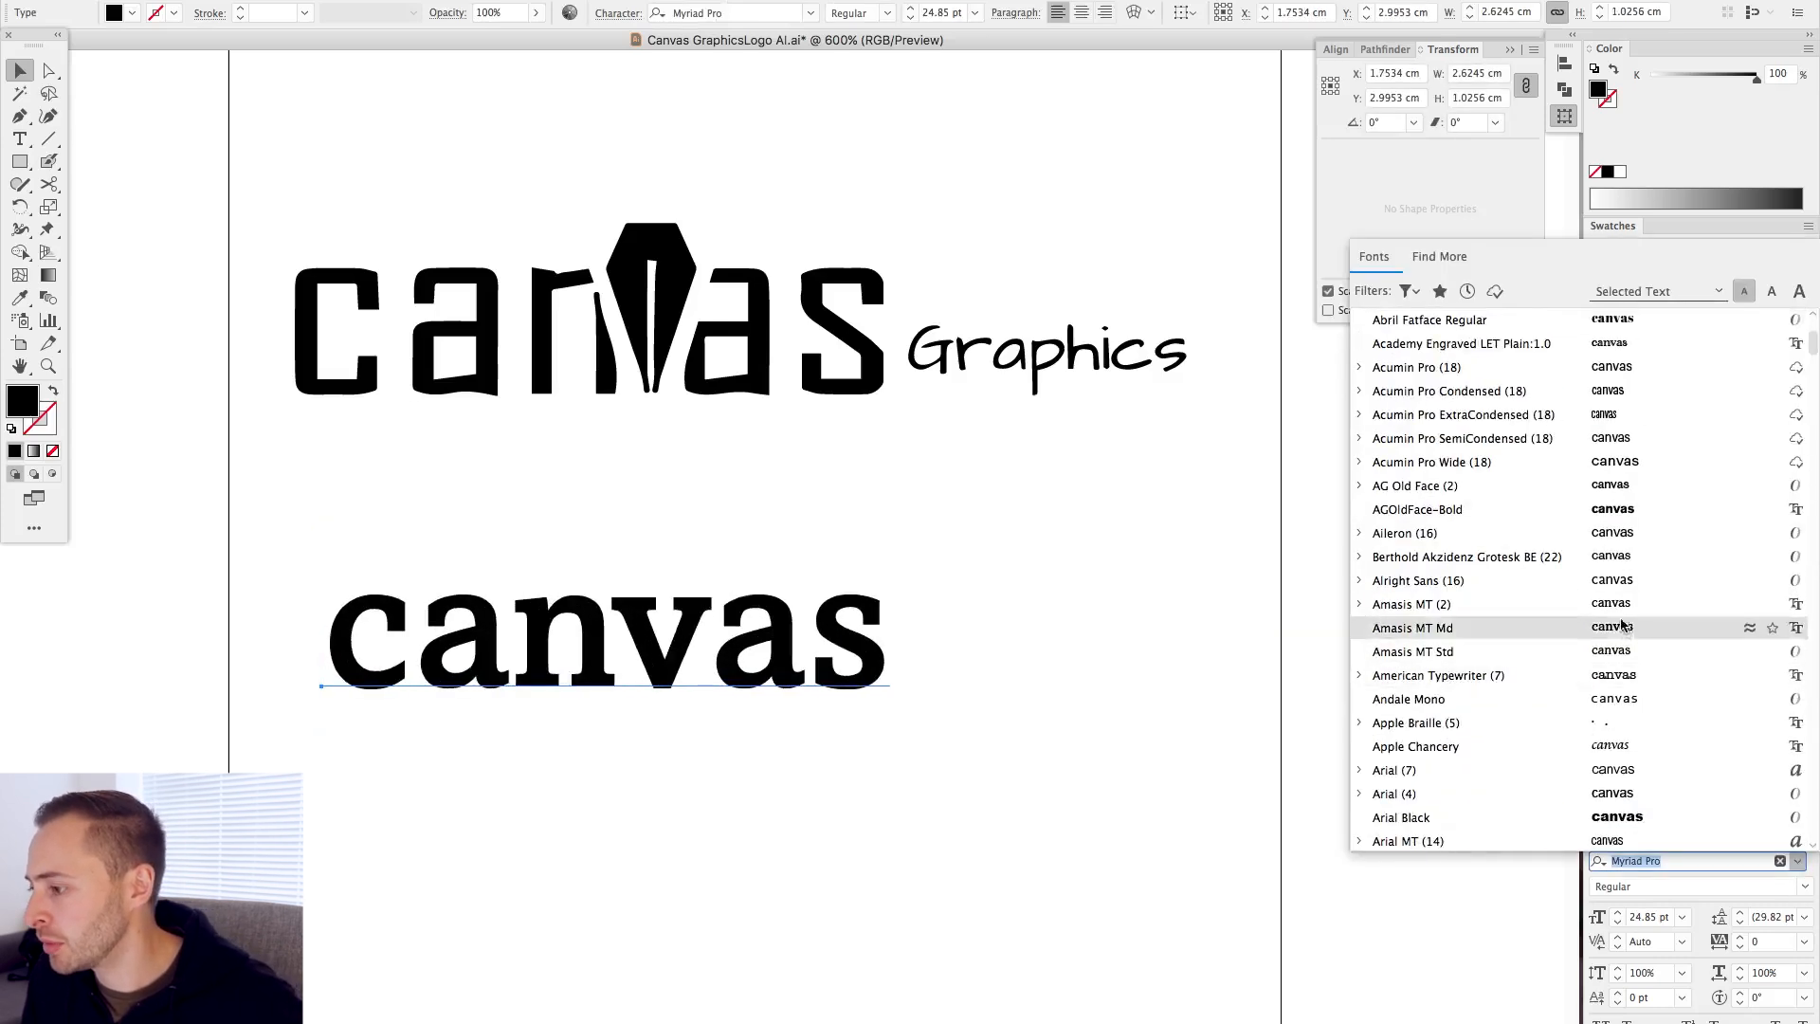
scroll(1667, 626, "down", 4)
scroll(1554, 603, "down", 4)
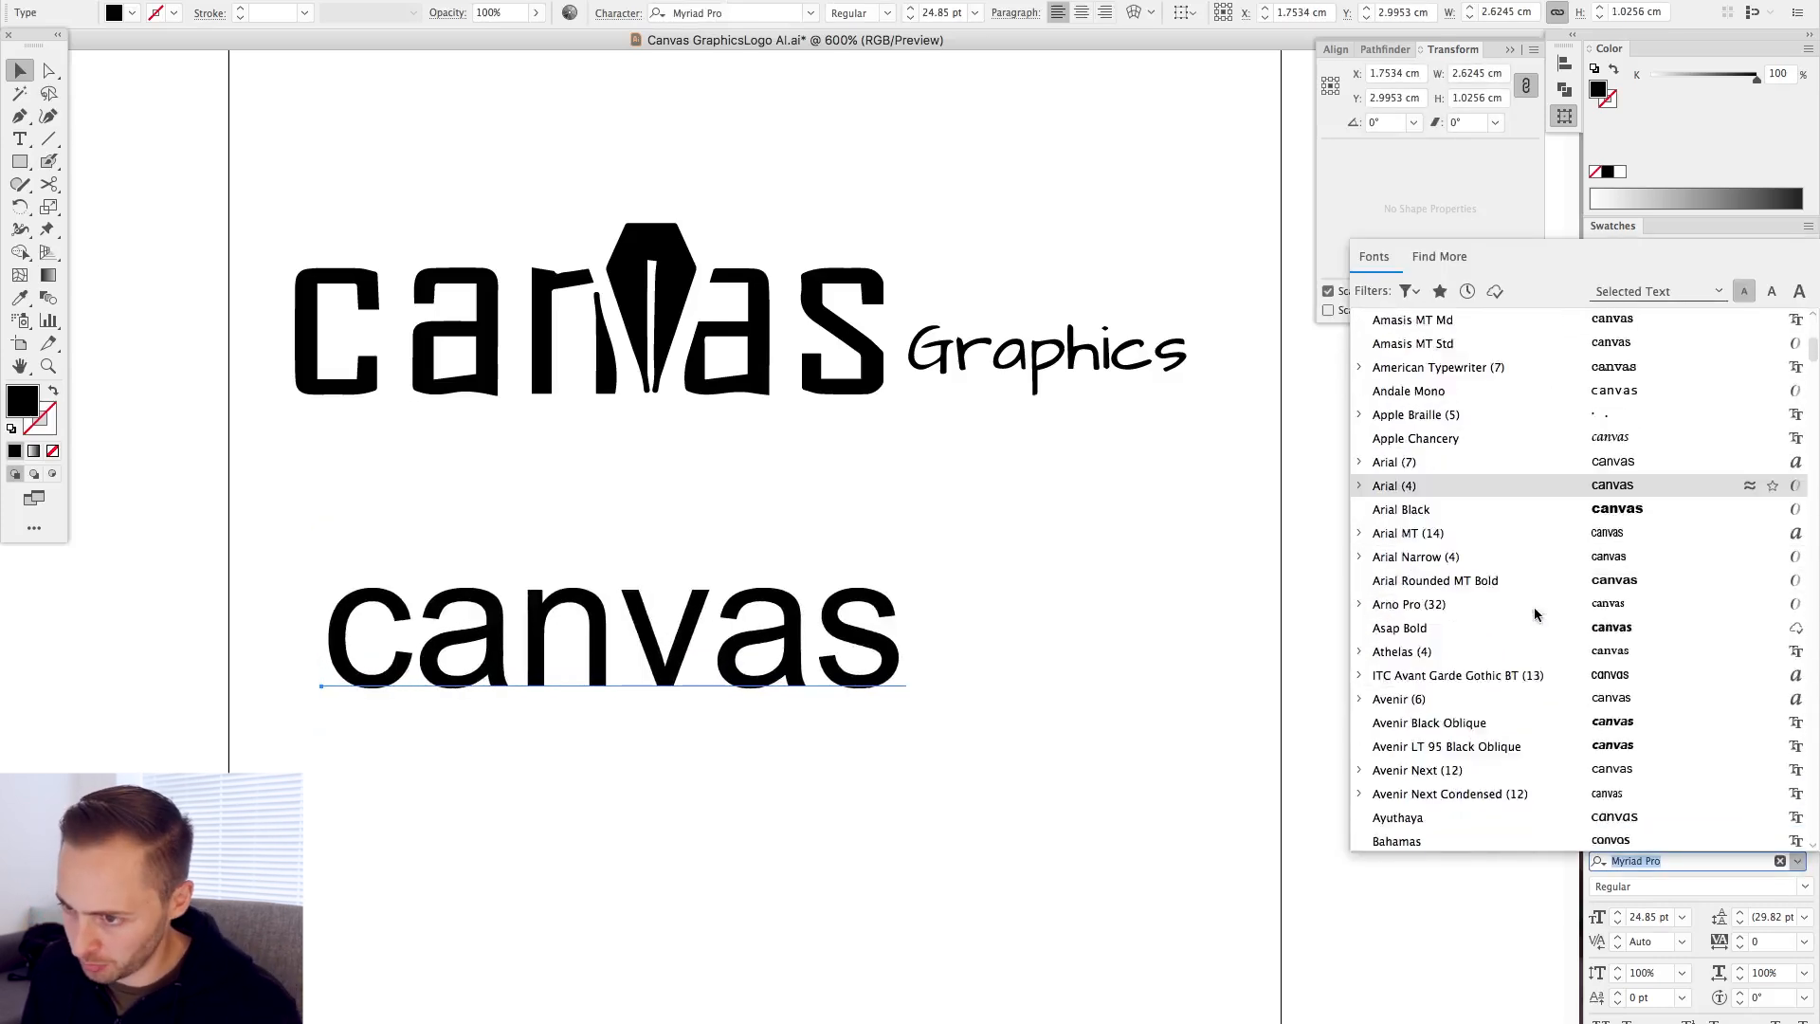
scroll(1481, 708, "down", 8)
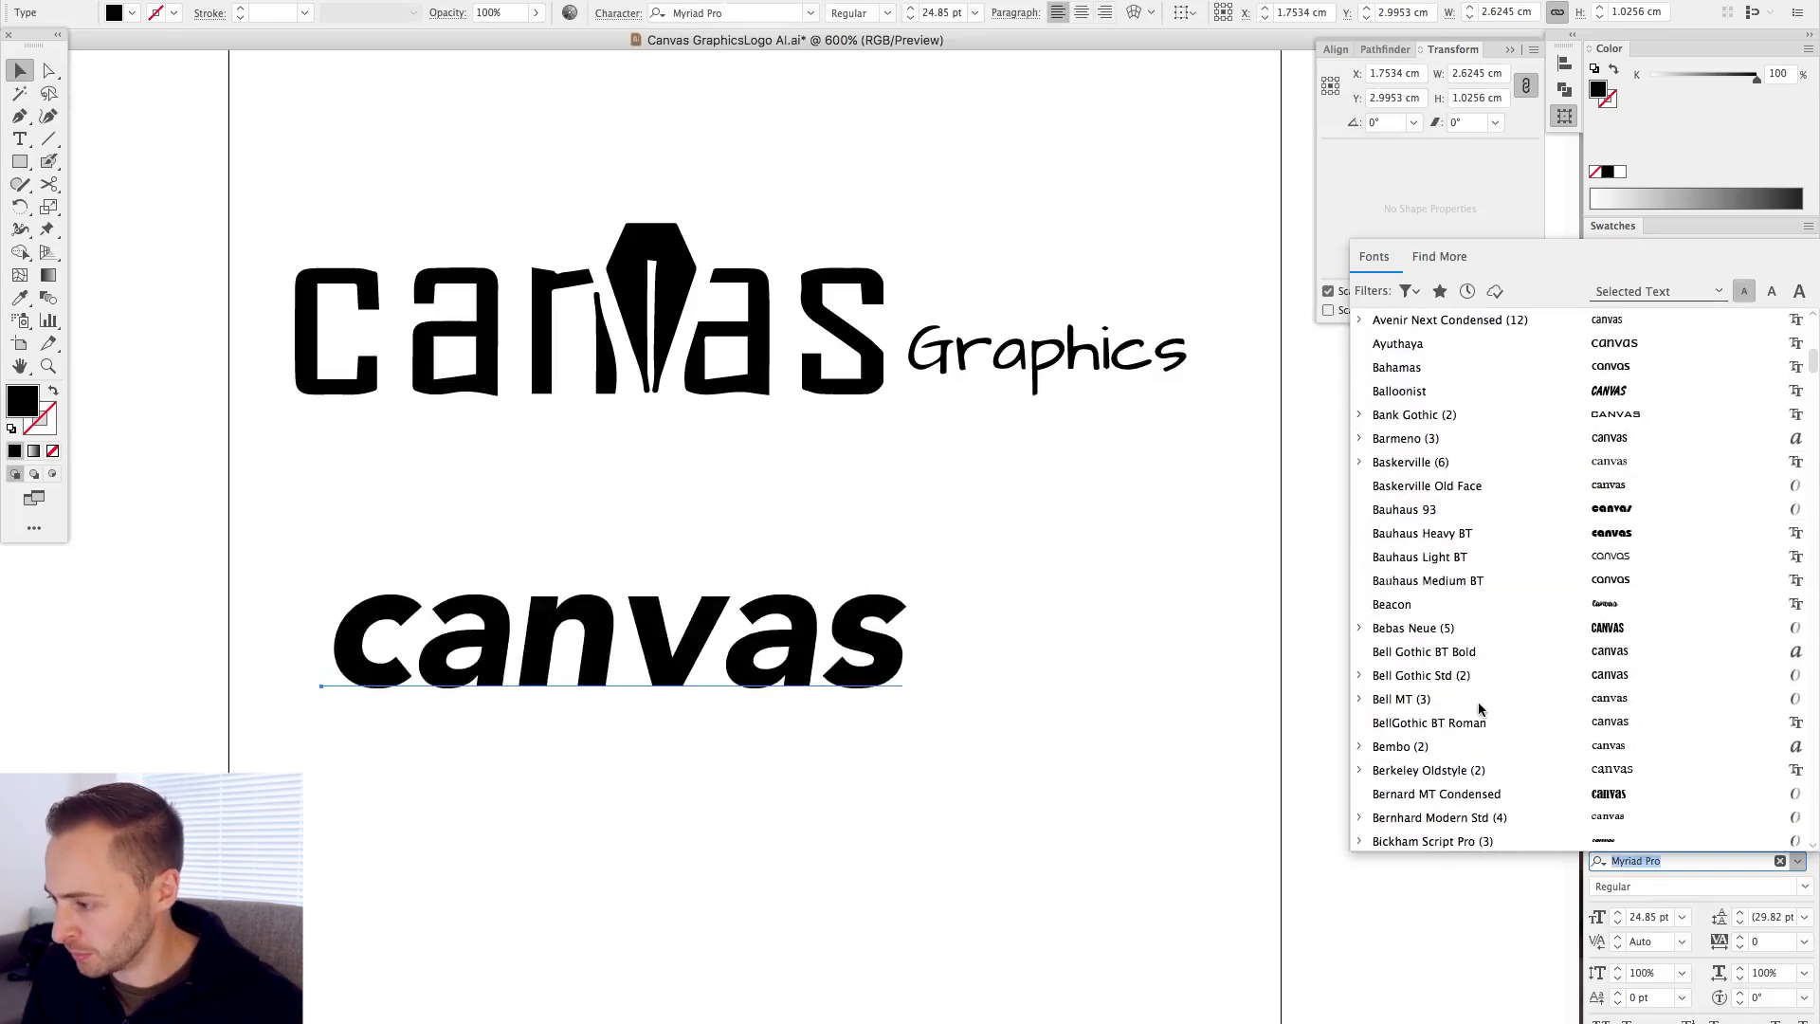
type("fr")
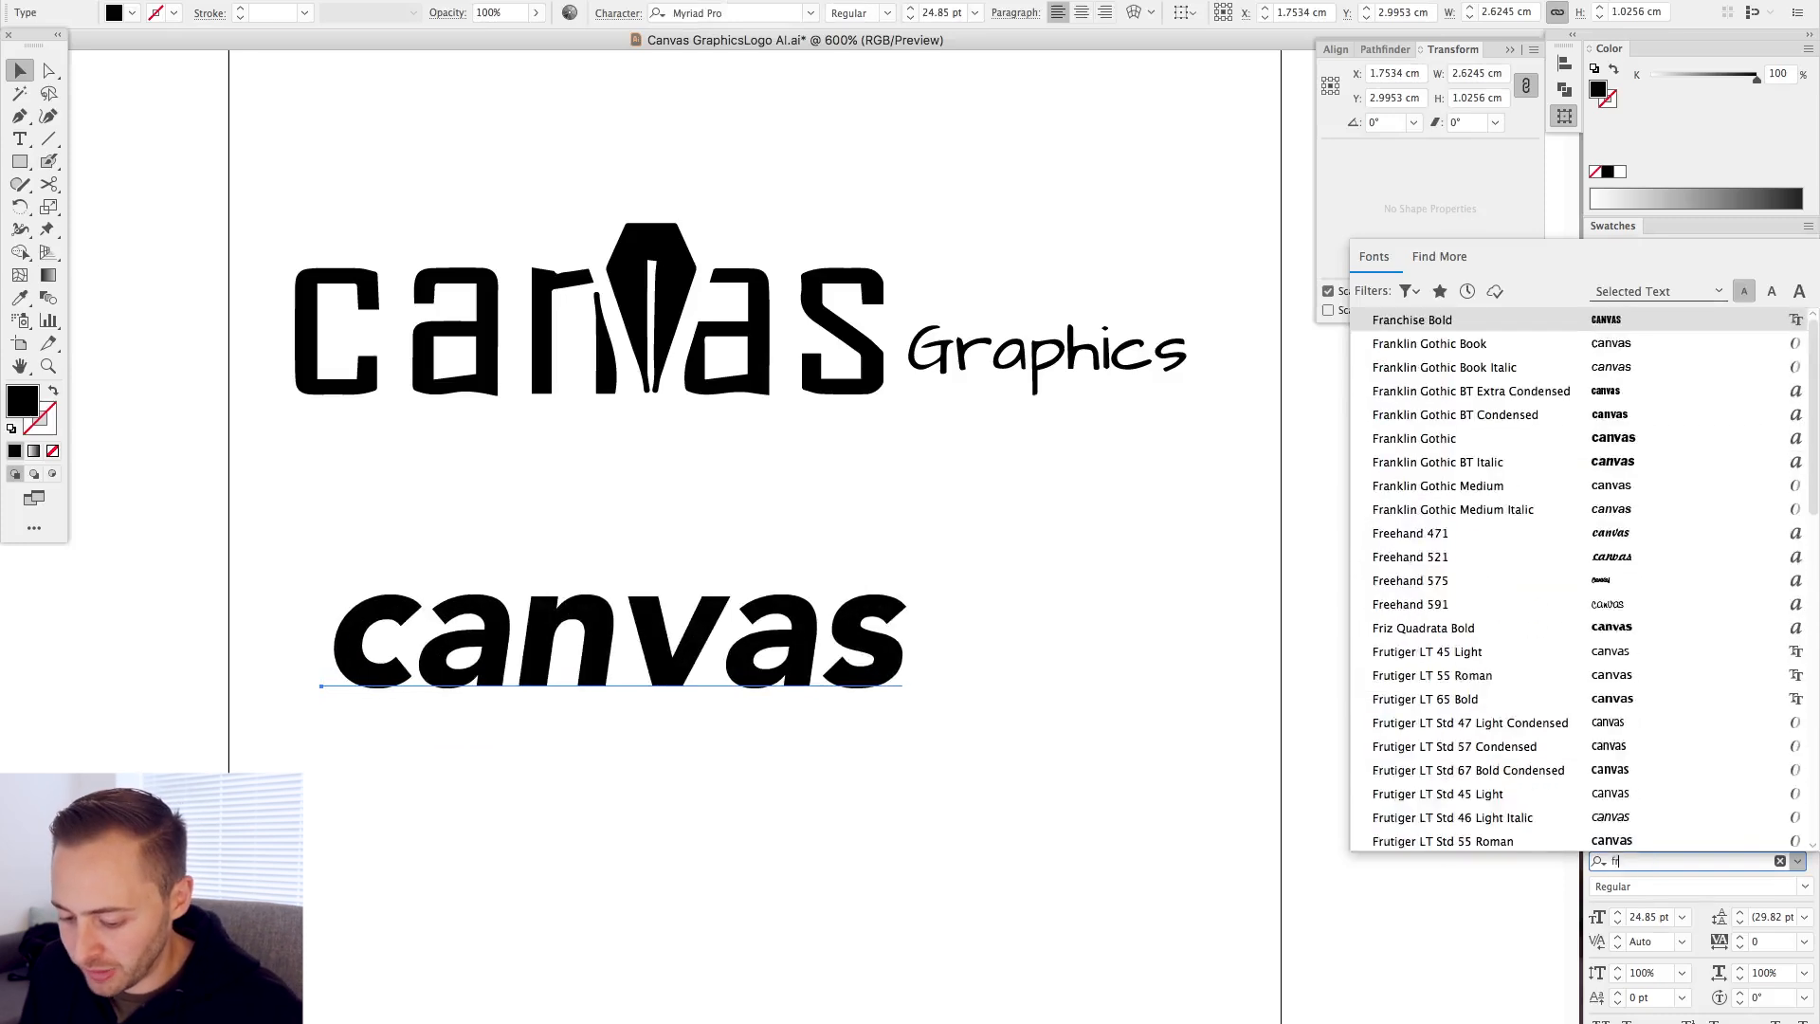
type("an")
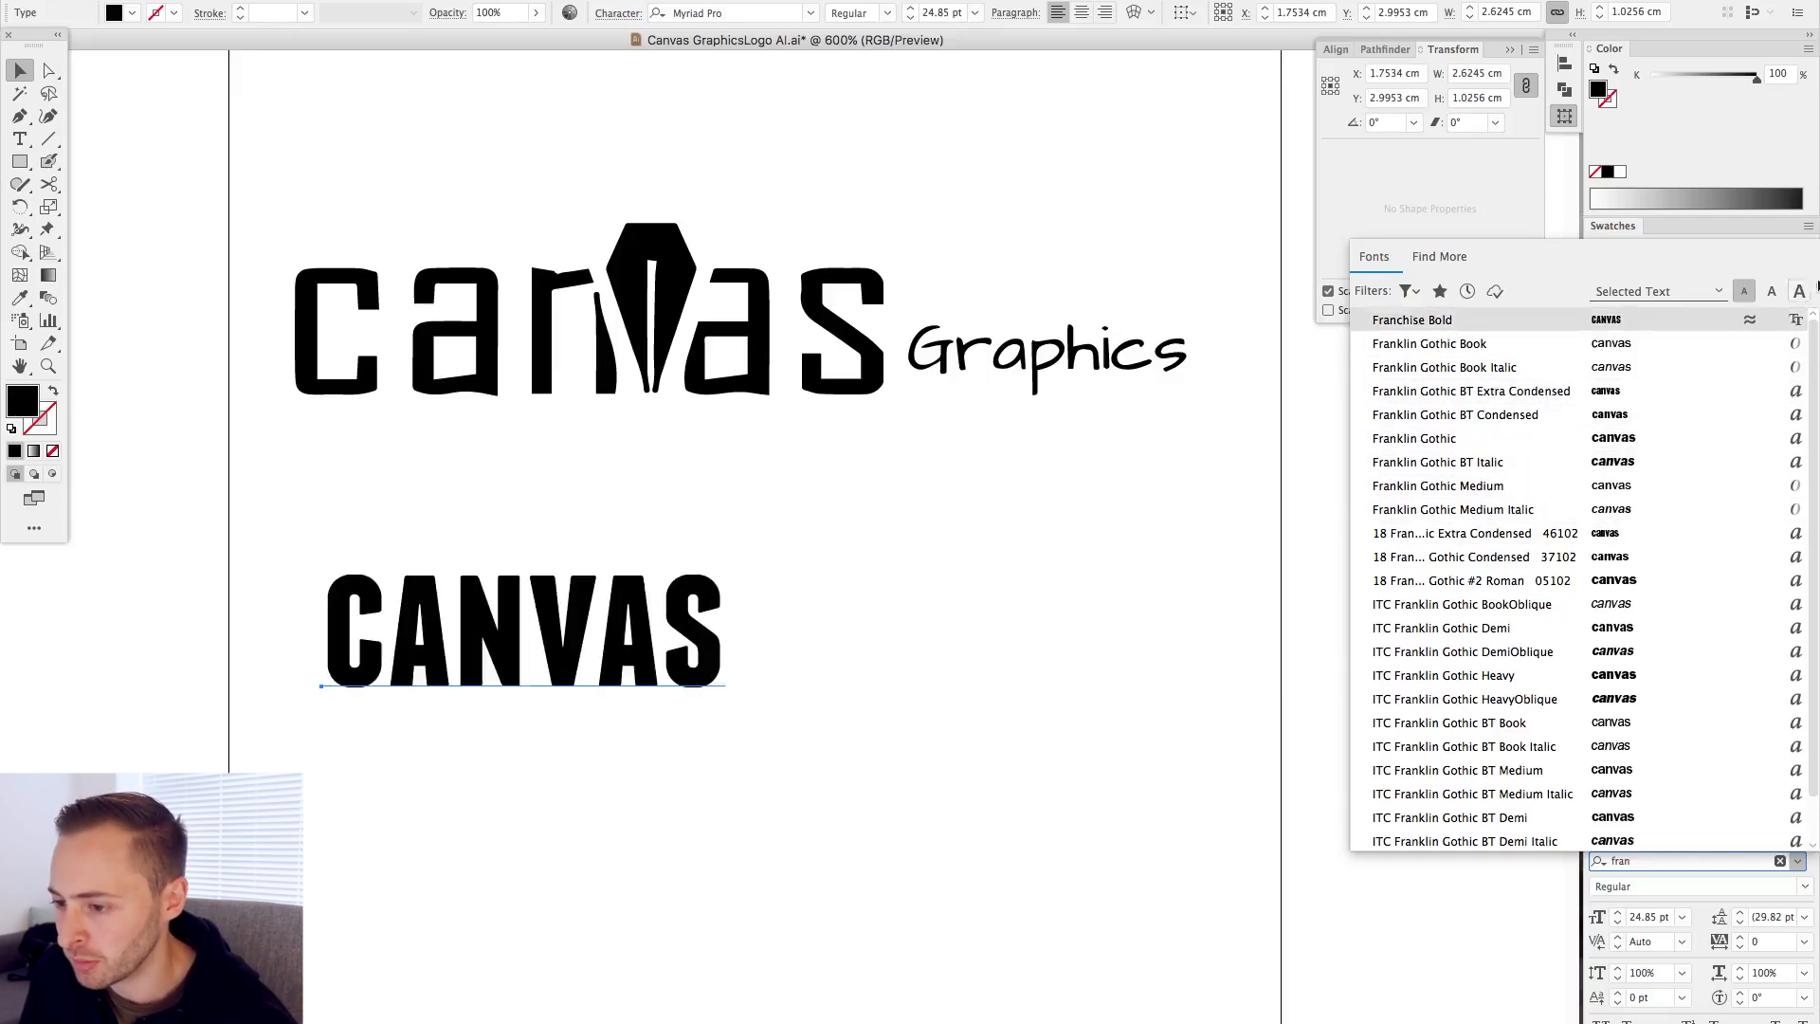
key("Escape")
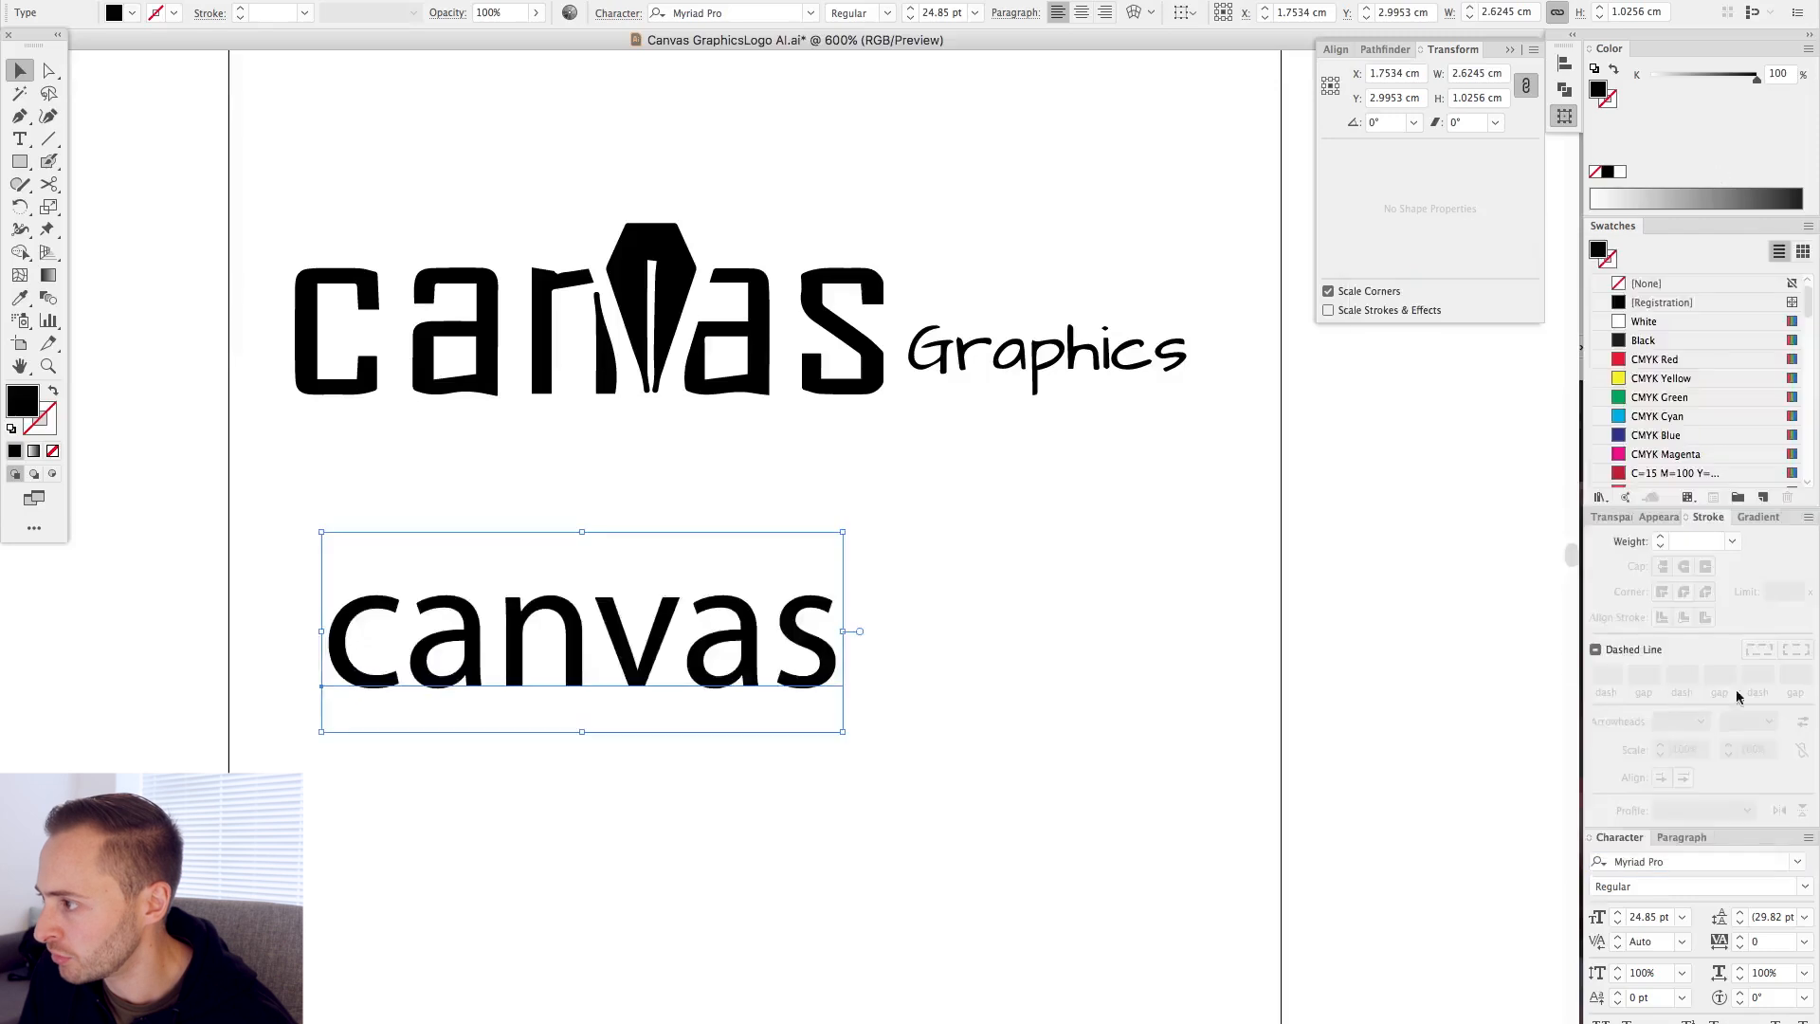
- Examine how the fonts in the full font list look on the canvas text, comparing their letter shapes
left_click(1793, 864)
scroll(1408, 583, "down", 10)
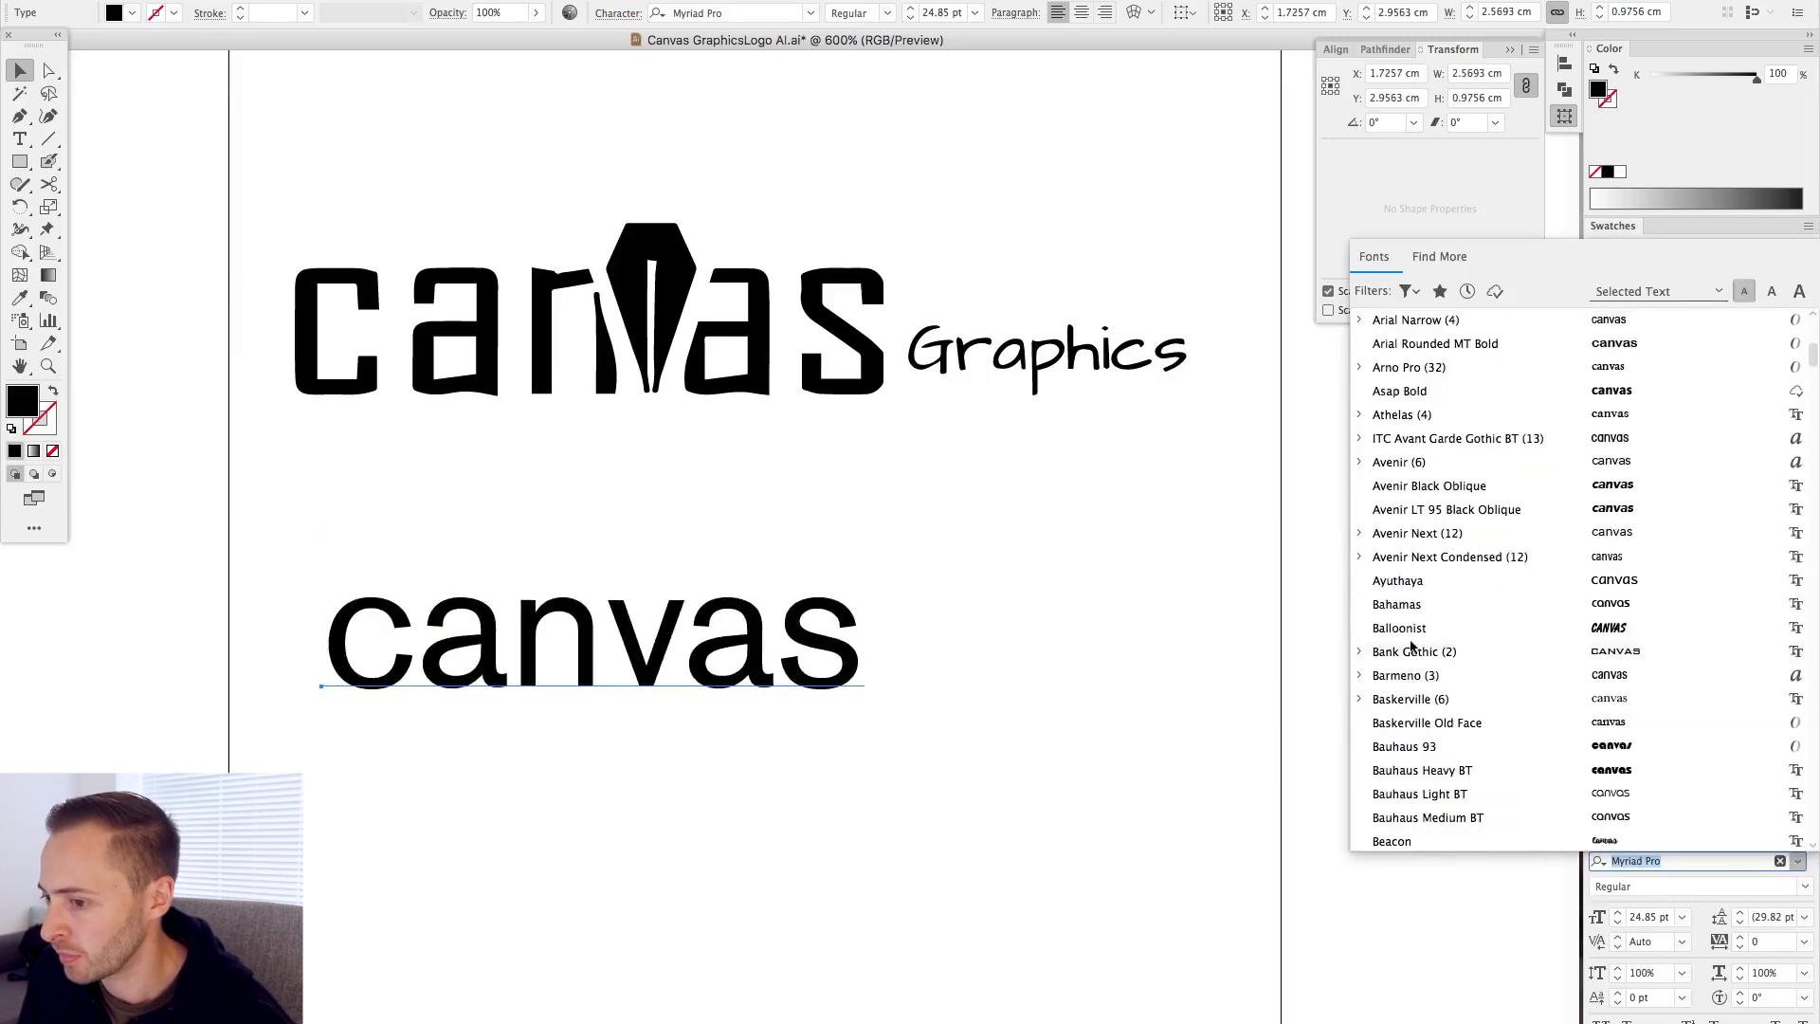
scroll(1510, 569, "down", 6)
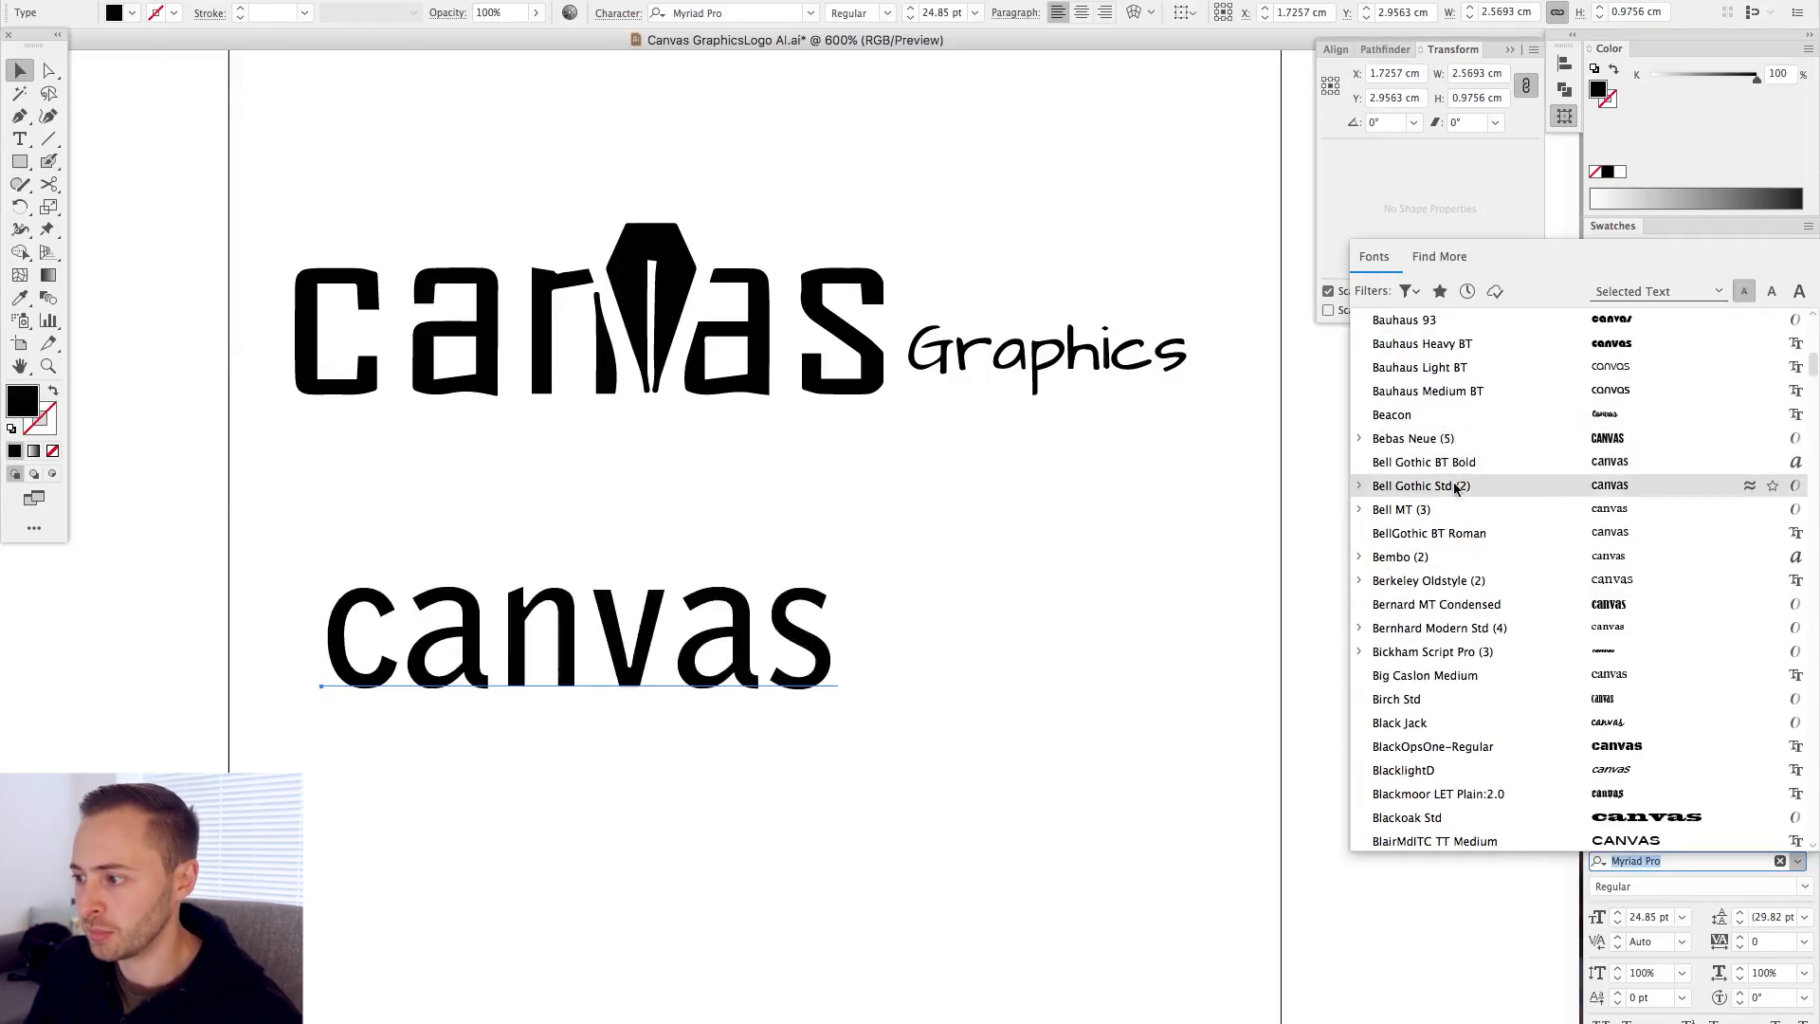
scroll(1450, 502, "down", 2)
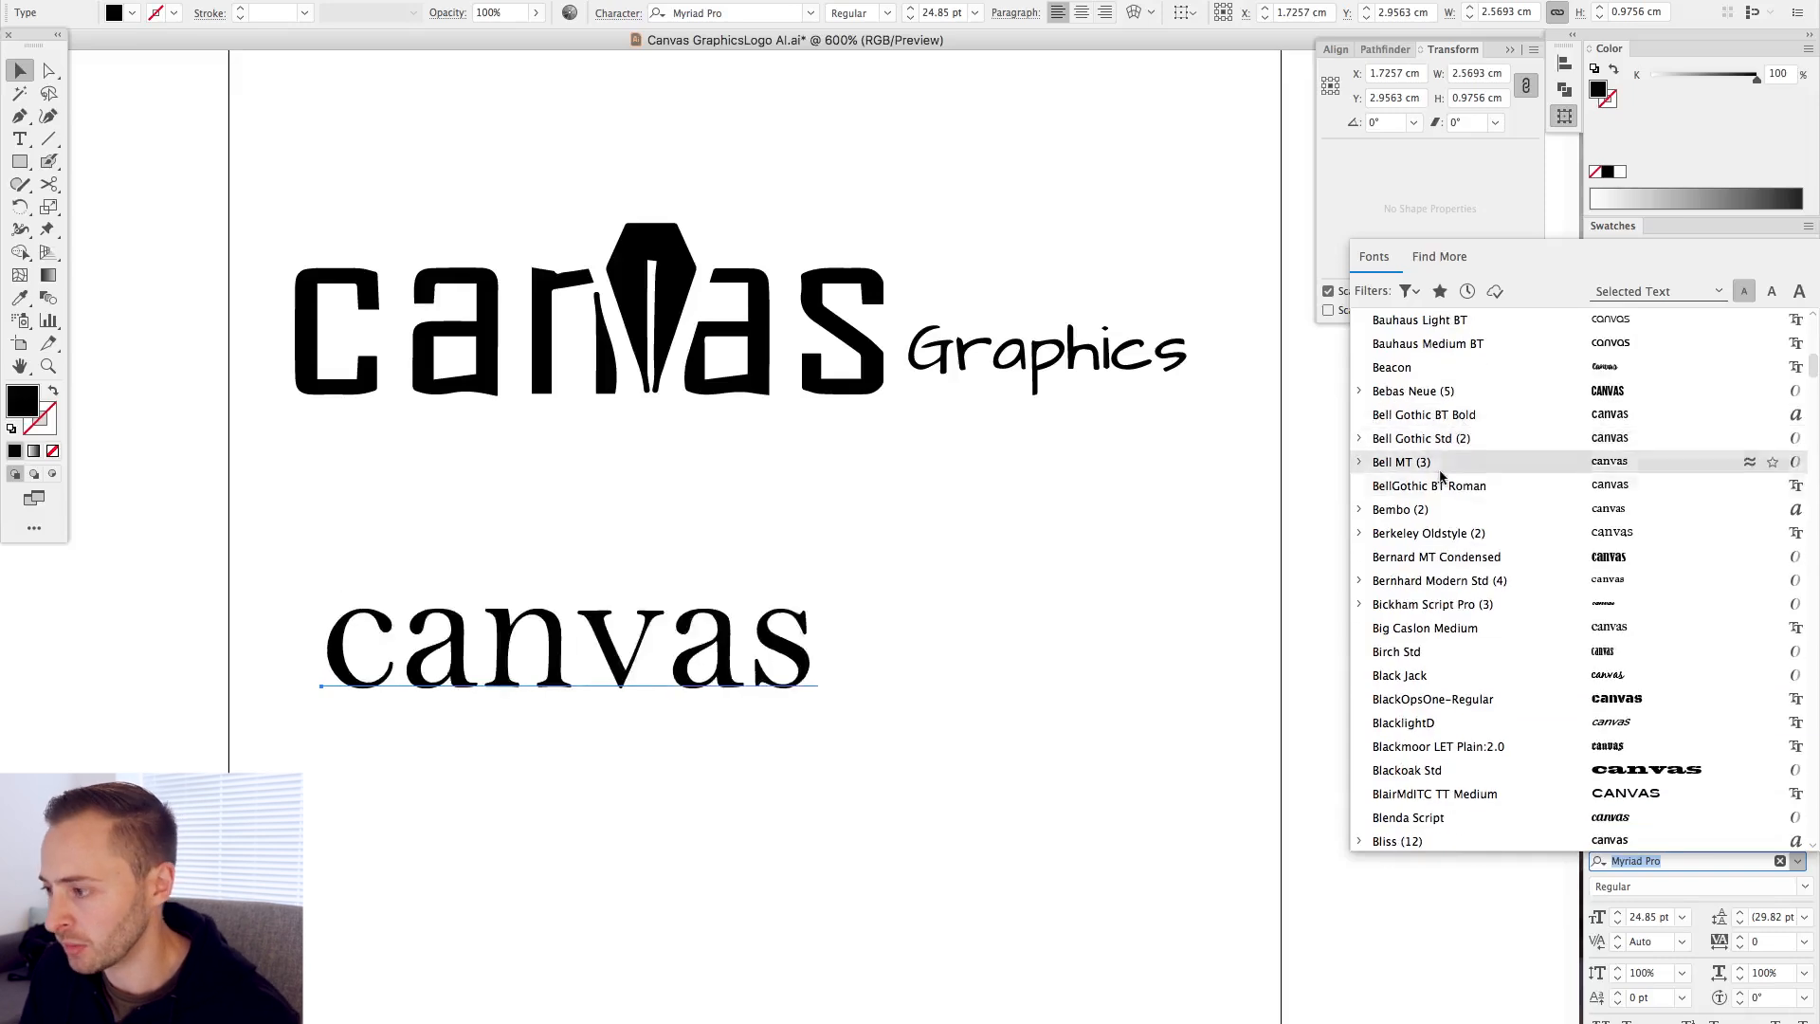
scroll(1444, 516, "down", 4)
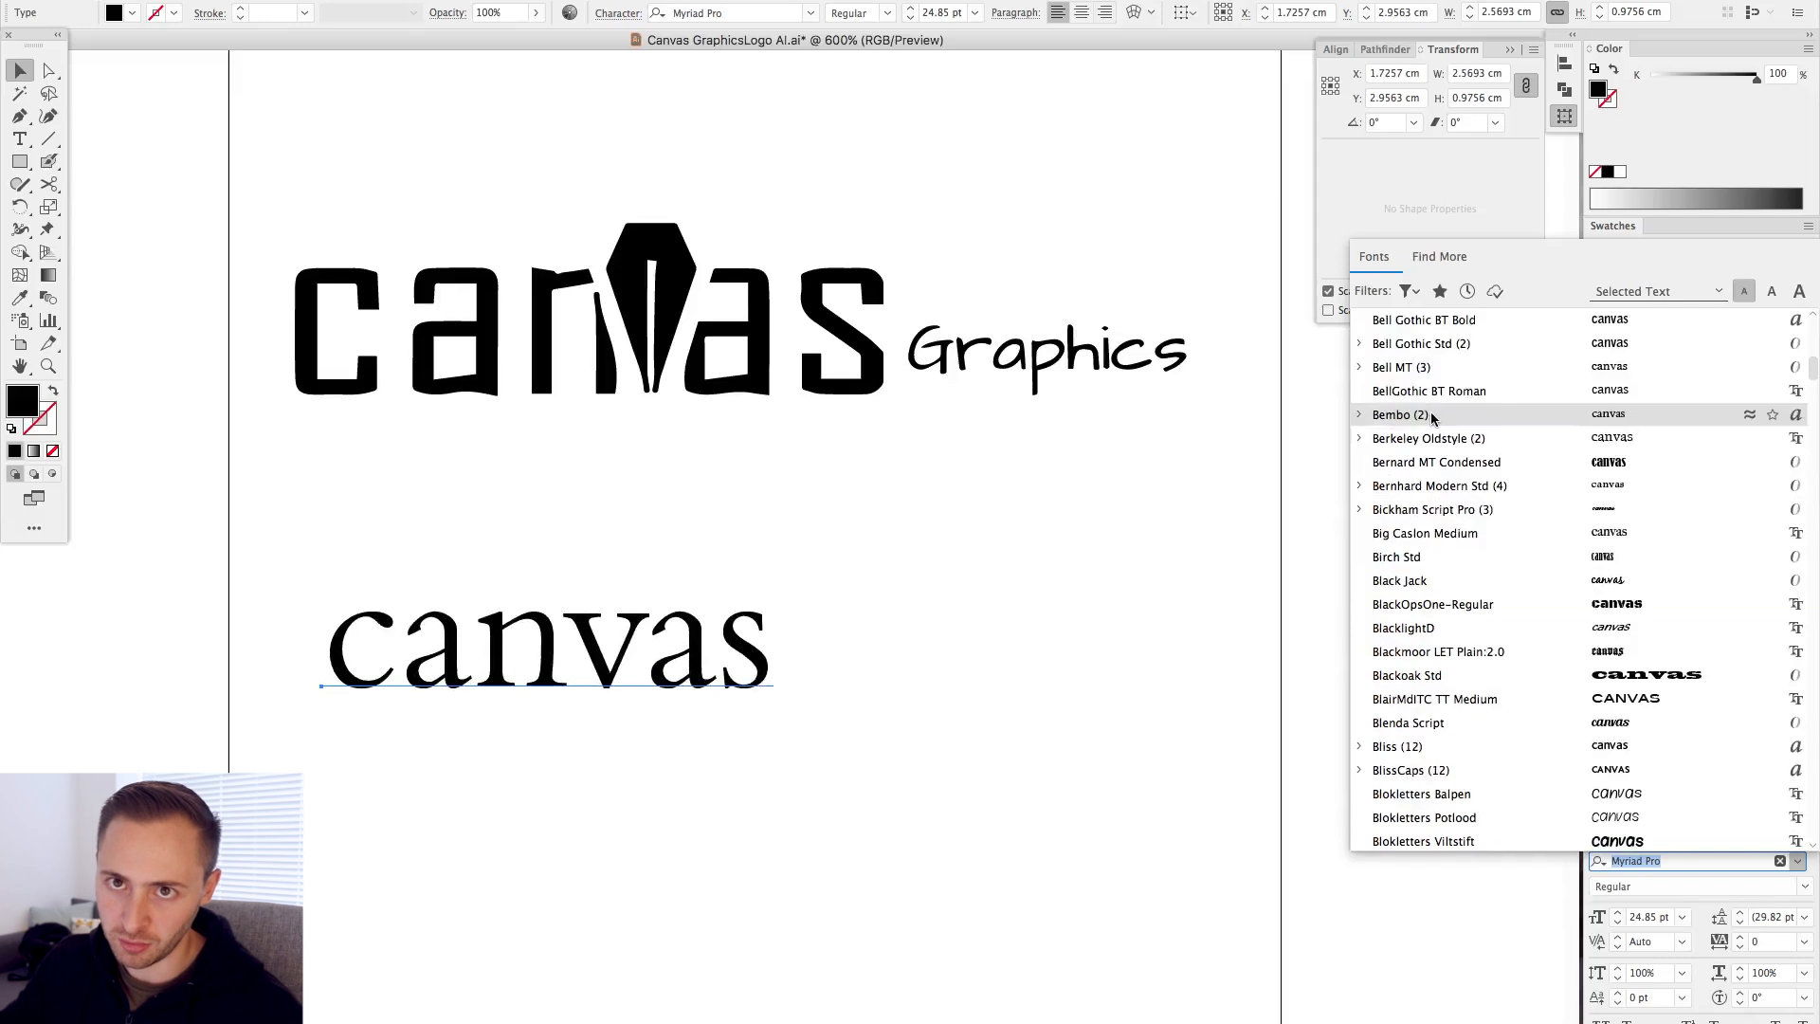
scroll(1460, 461, "down", 4)
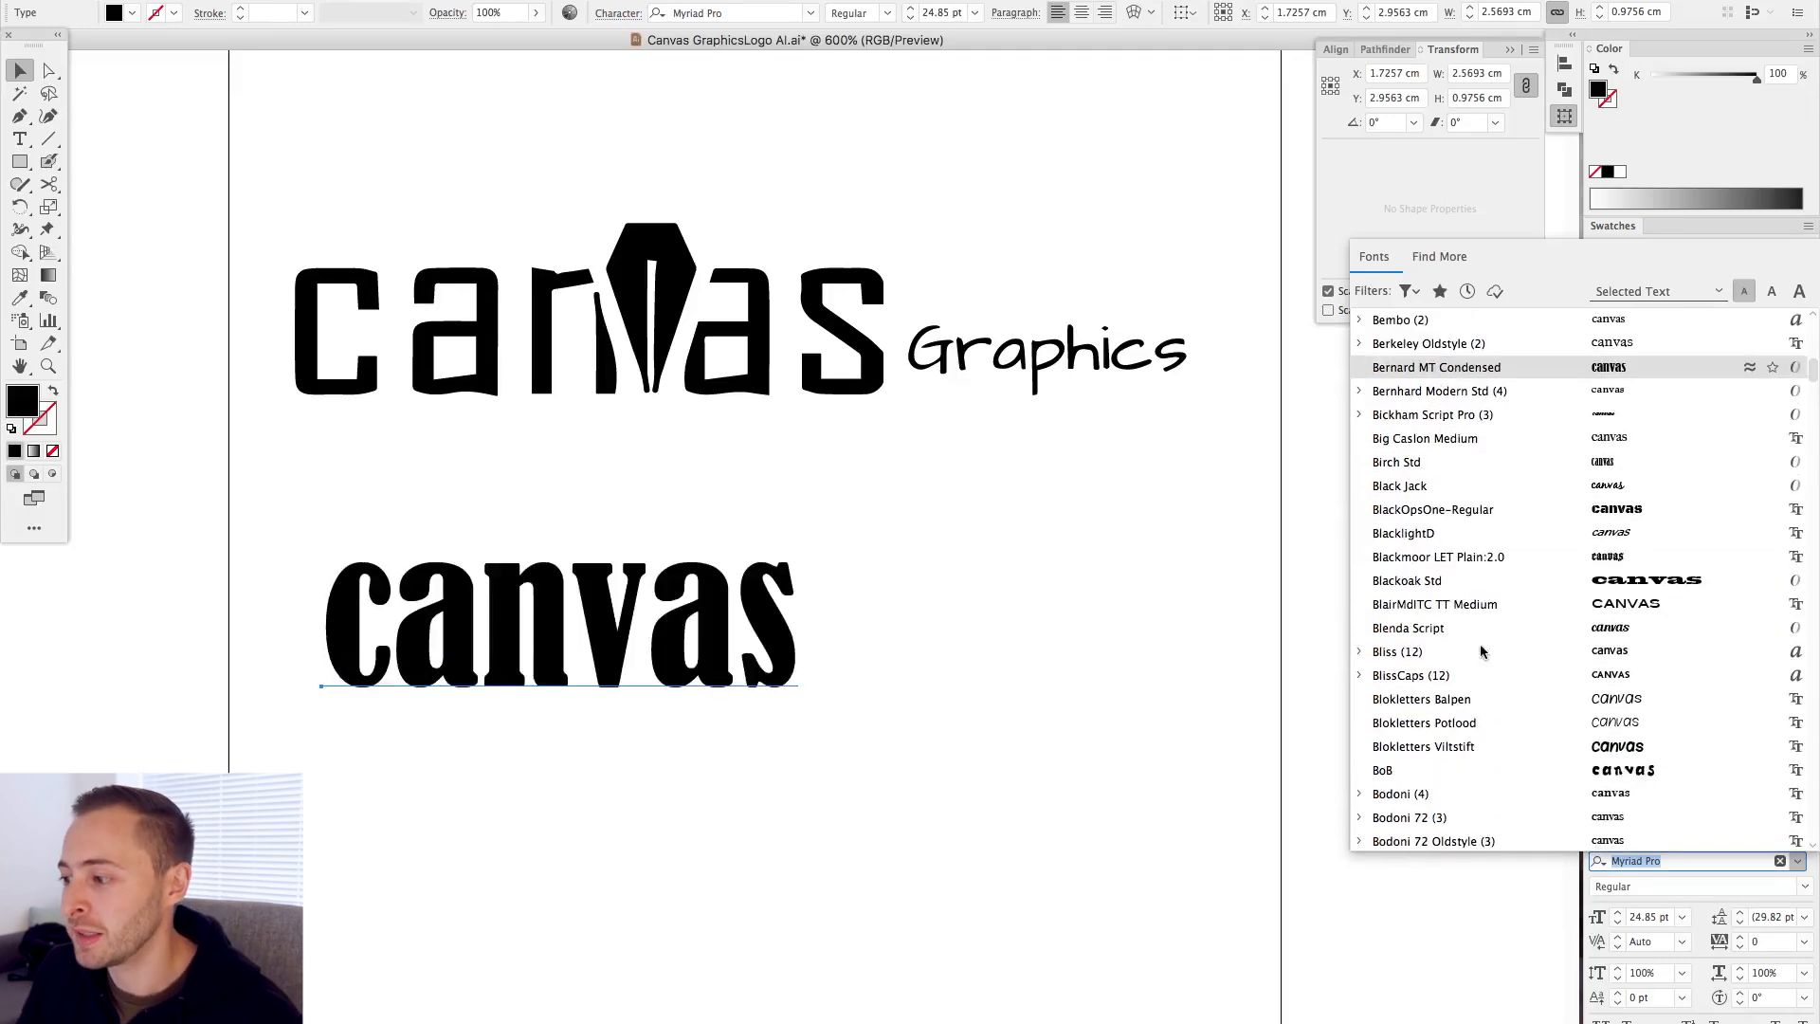
scroll(1495, 469, "down", 4)
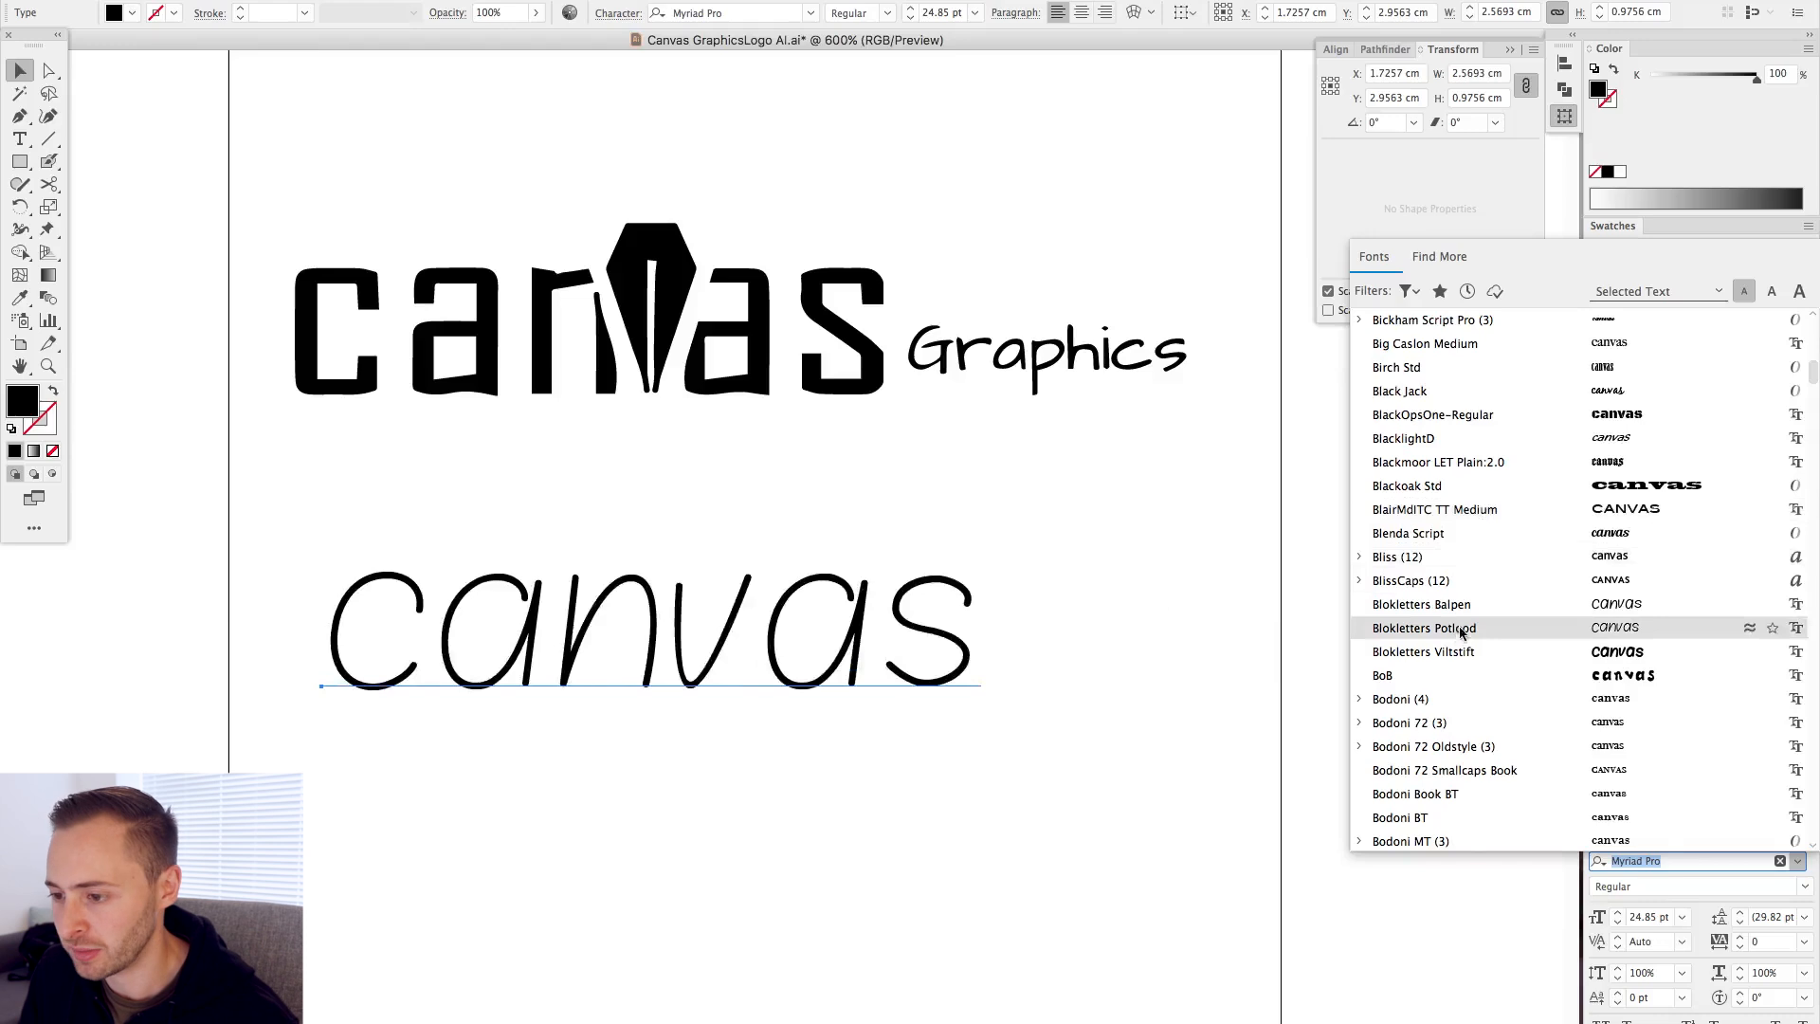
scroll(1507, 474, "down", 11)
scroll(1518, 493, "down", 12)
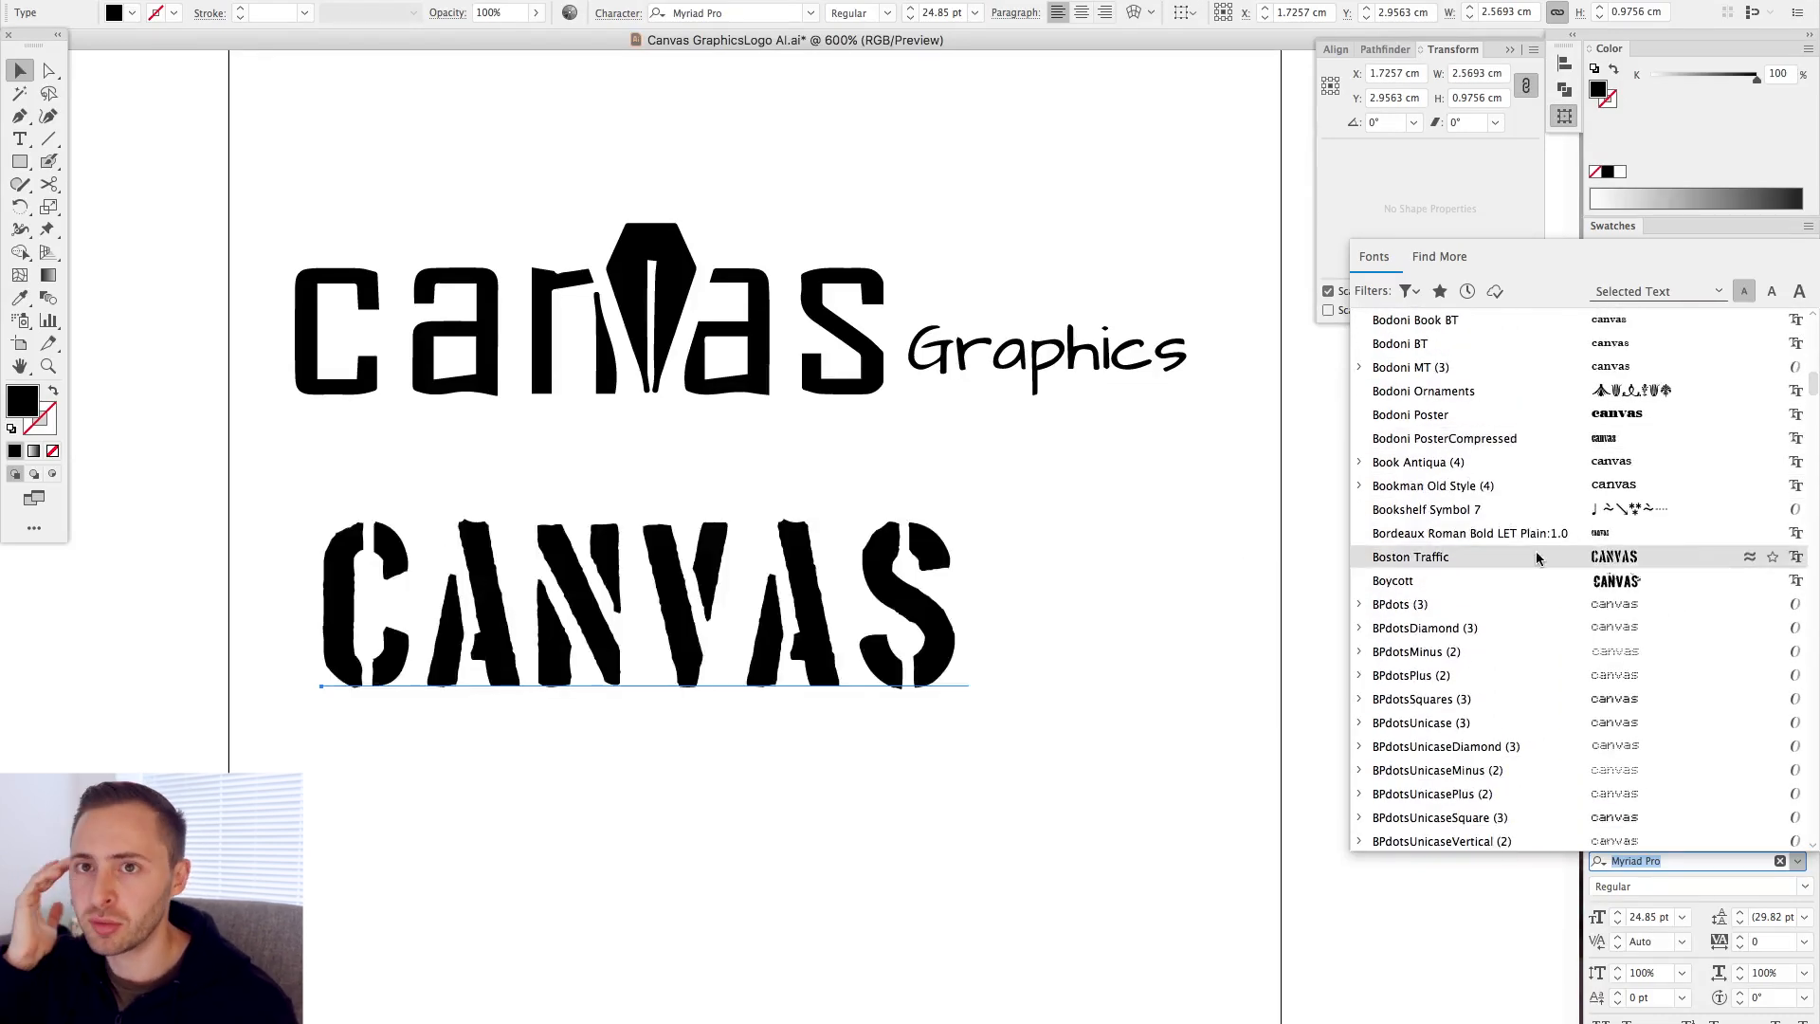
scroll(1512, 569, "down", 12)
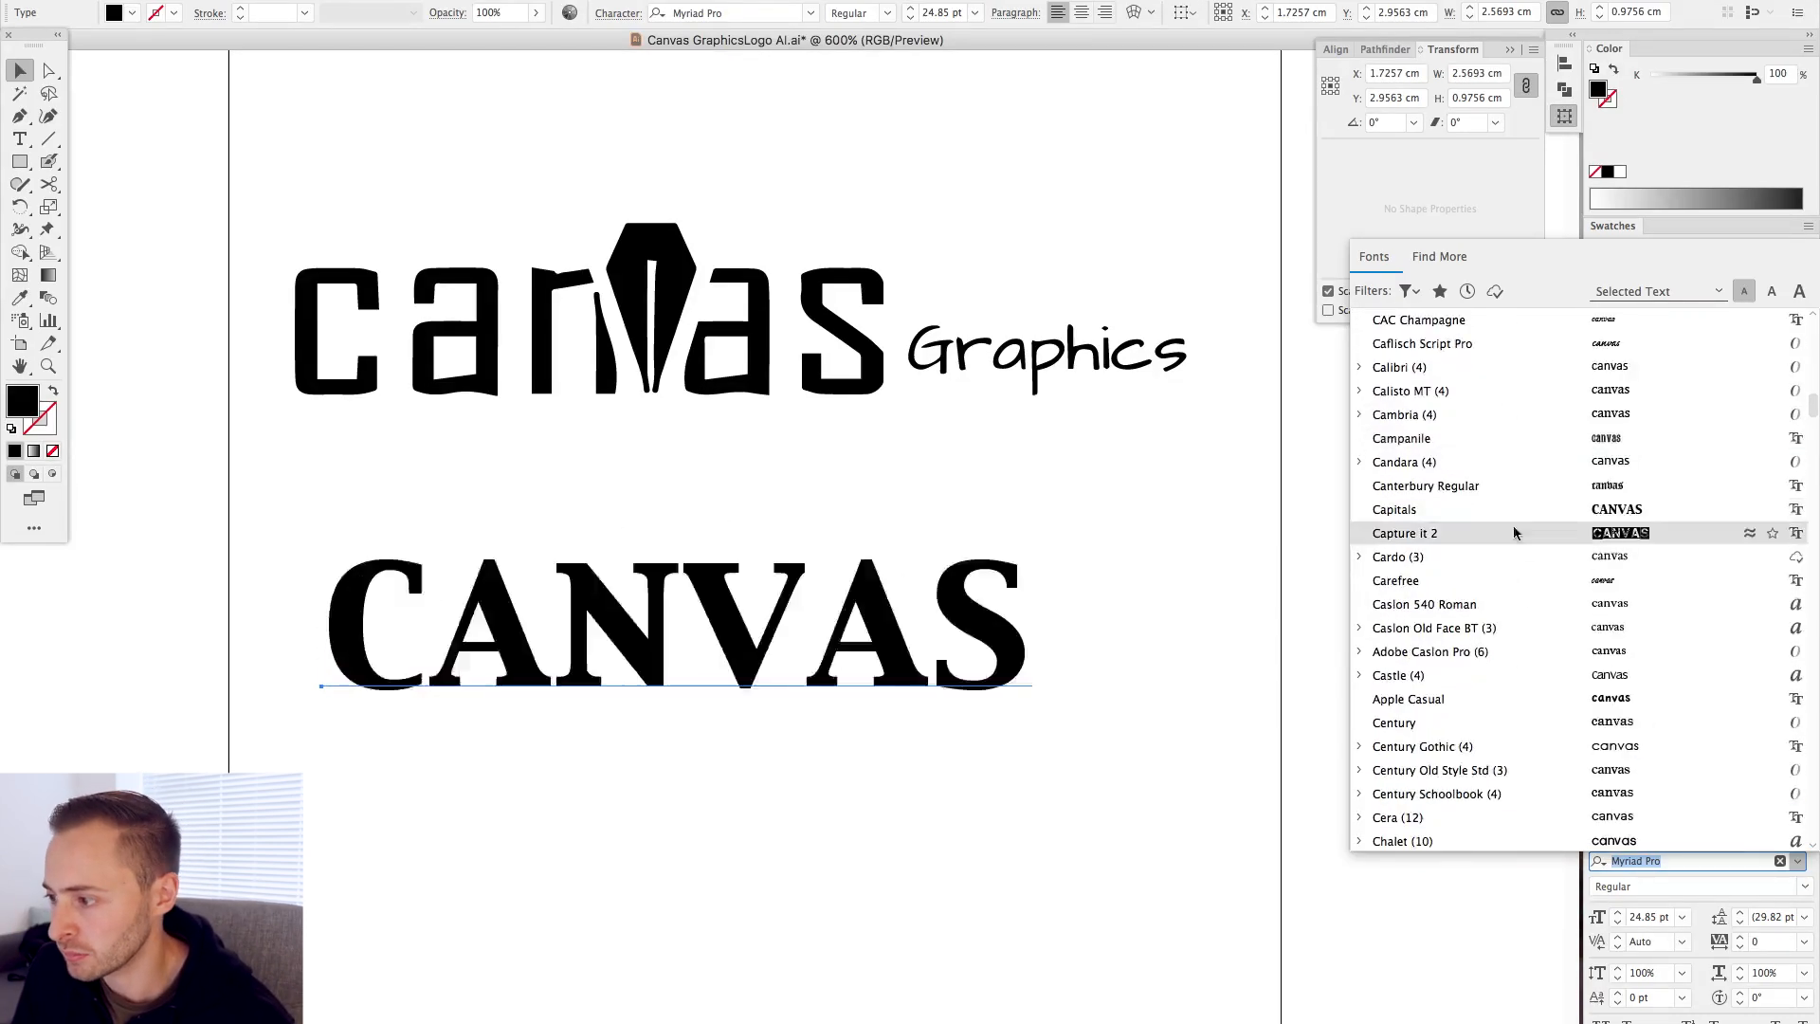
- Search the fonts for "euro", apply Eurostile Medium to the canvas text and shift the text slightly up and left beneath the logo
type("euro")
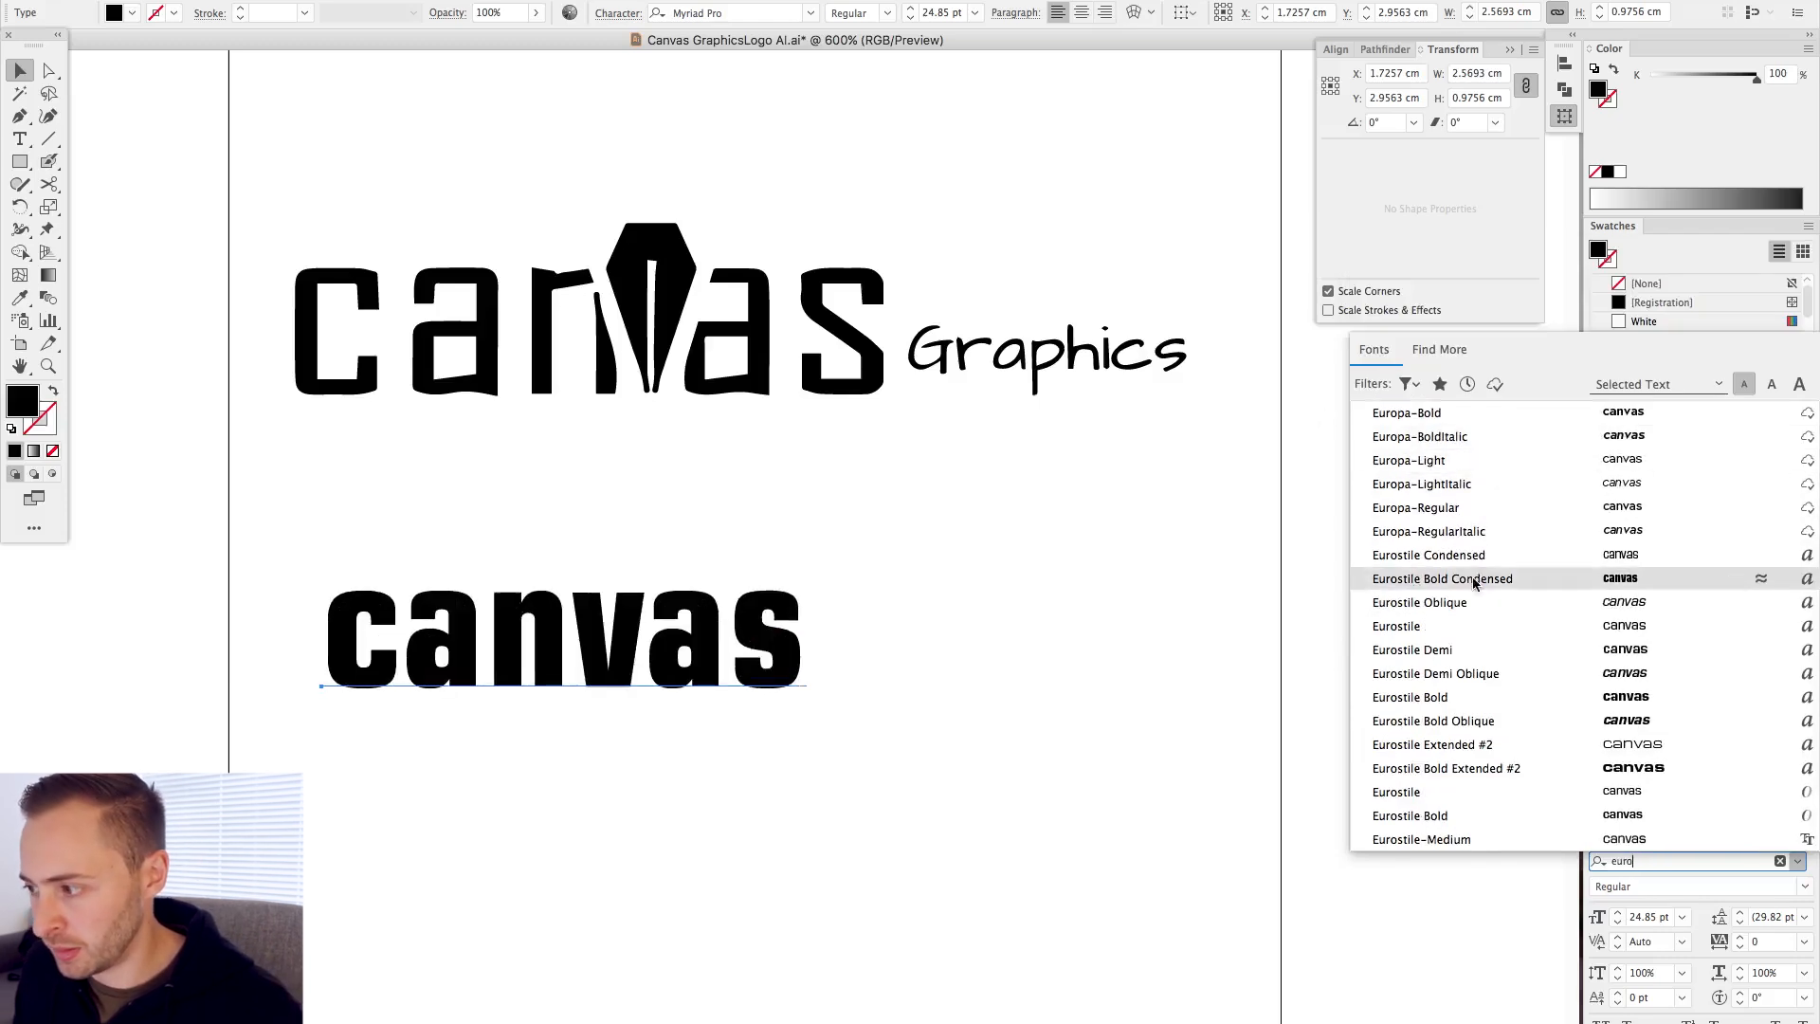
left_click(1472, 638)
scroll(1077, 540, "down", 2)
left_click(1076, 540)
left_click_drag(733, 594, 706, 565)
- Copy the pen nib shape out of the logo copy and place the duplicate below the canvas text
key("a")
left_click(661, 299)
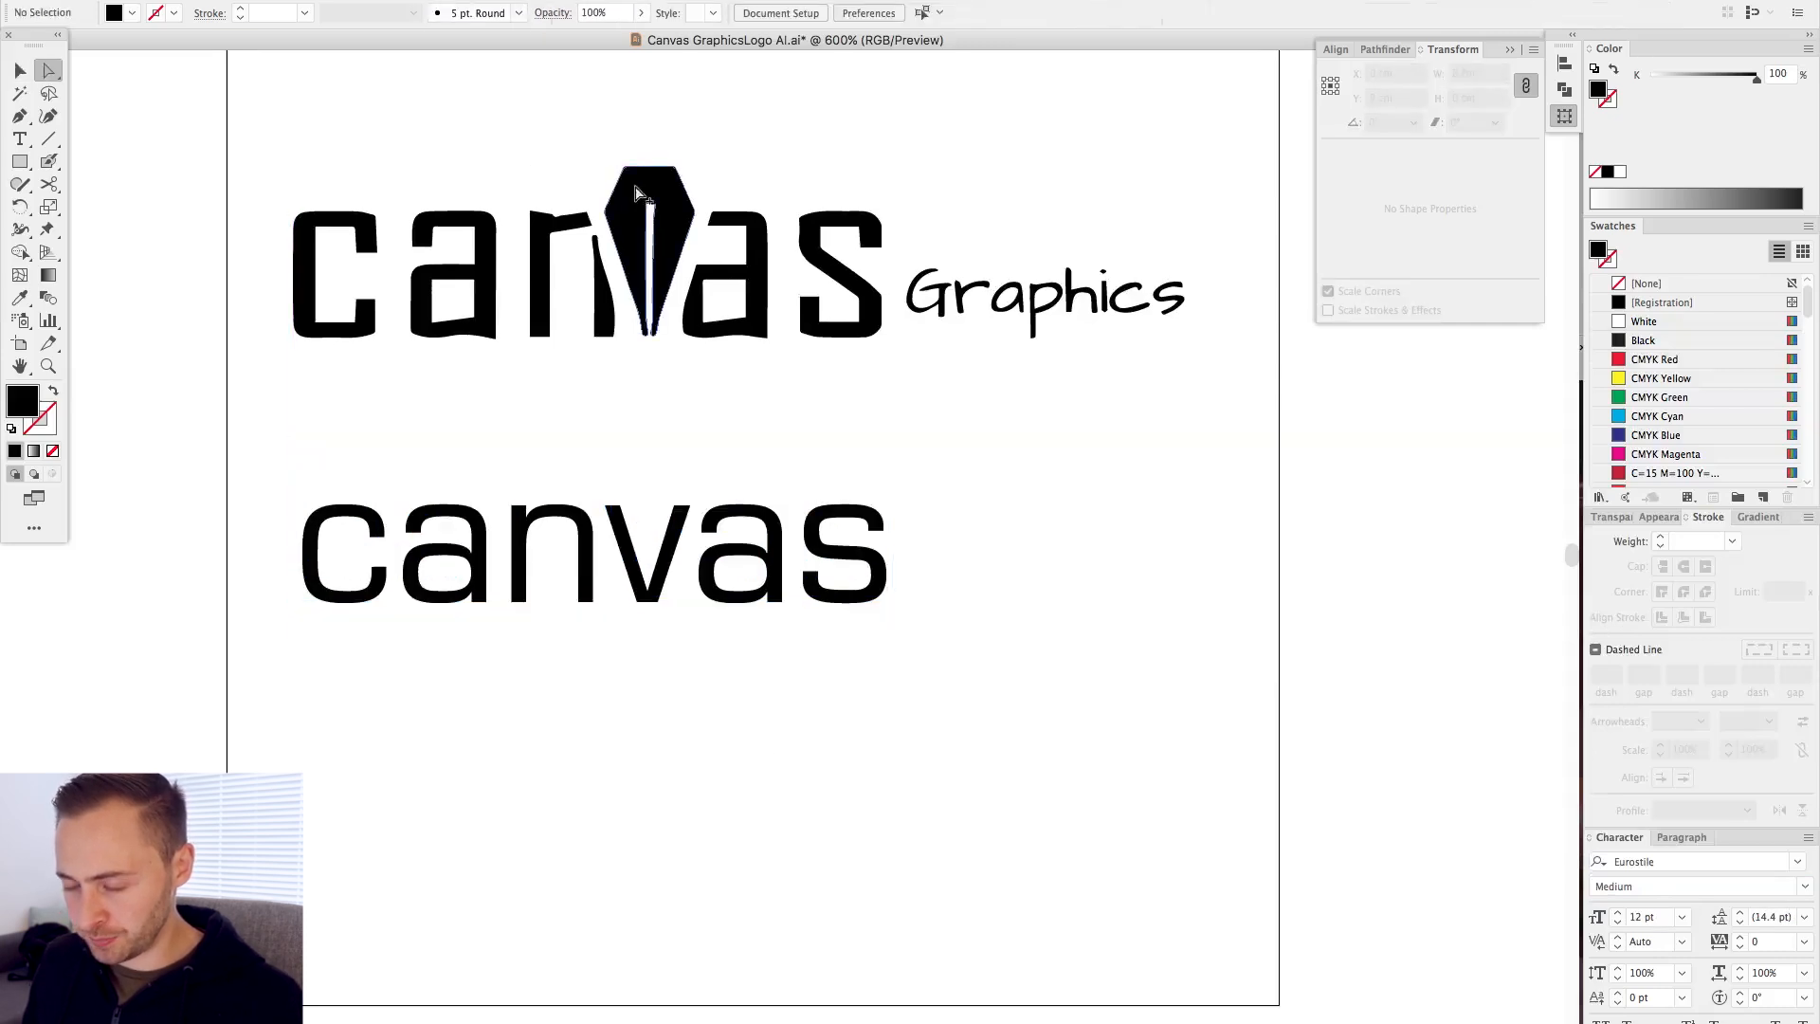
left_click(774, 402)
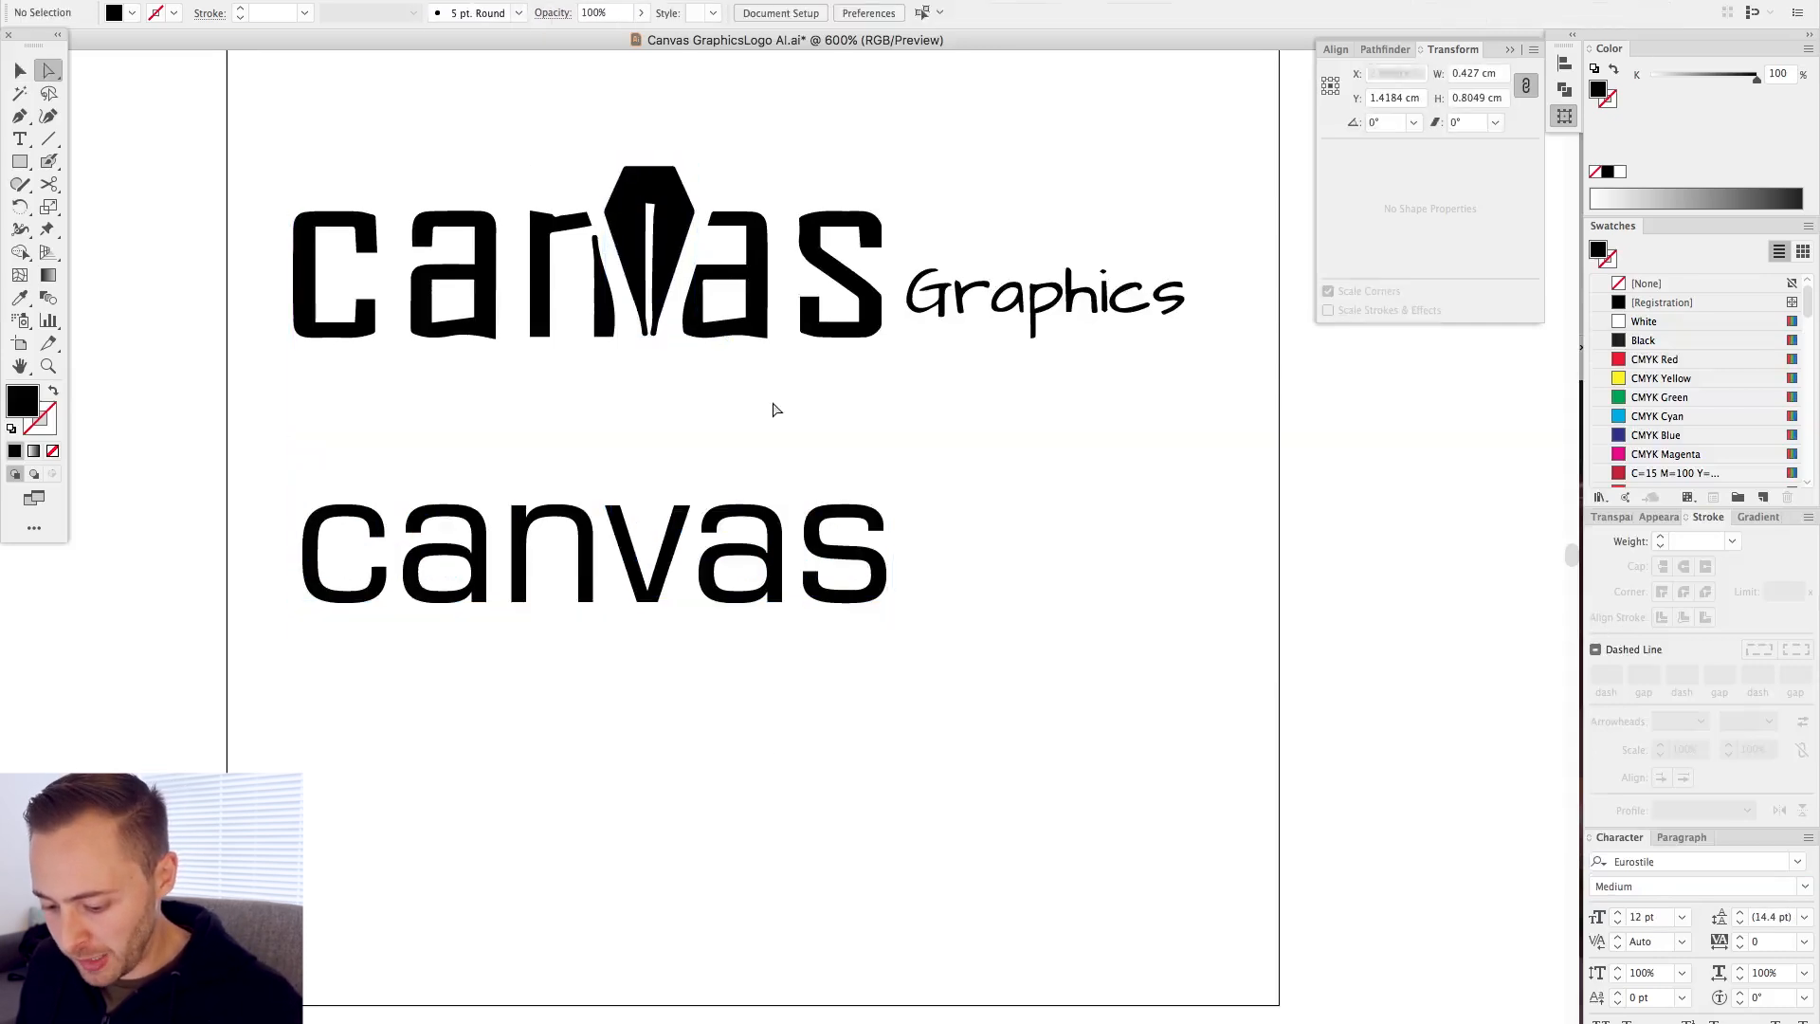
key("ctrl+v")
key("v")
left_click_drag(783, 483, 691, 719)
- Move the canvas text slightly further down from the logo copy
left_click(822, 637)
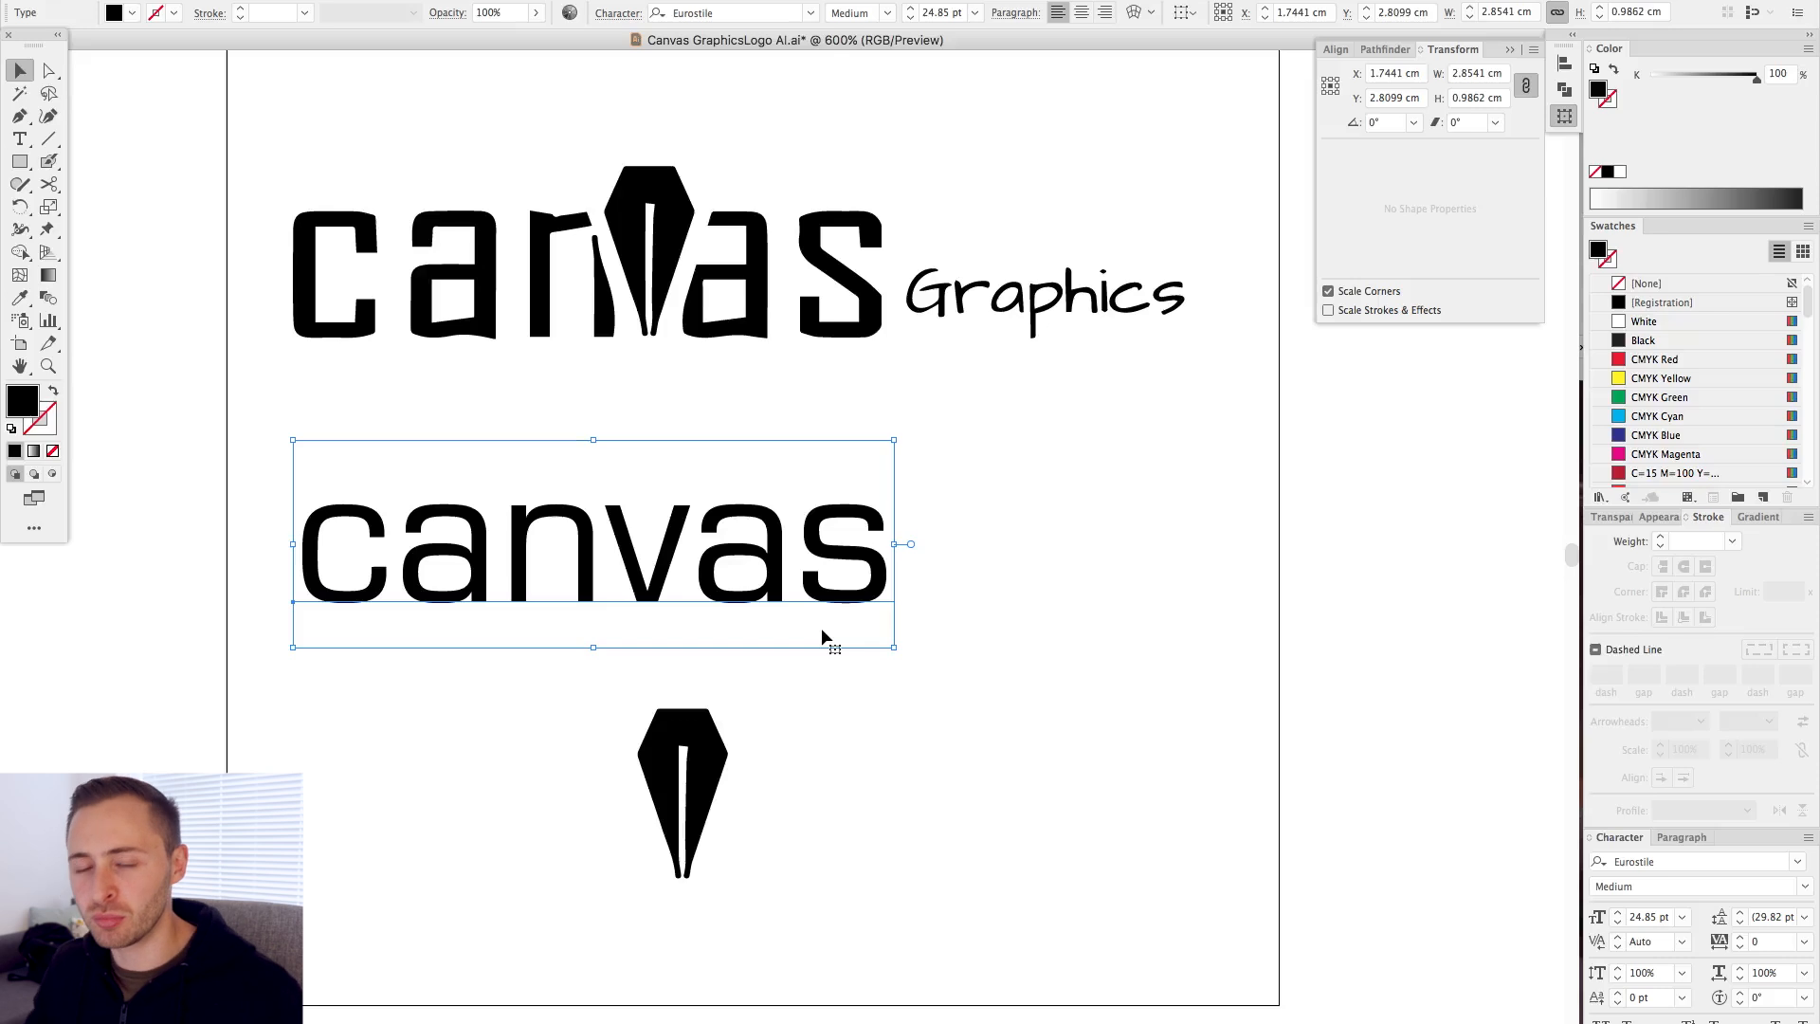
left_click(901, 755)
left_click_drag(724, 601, 976, 580)
left_click(870, 518)
- Place the nib copy over the letter v of the canvas text and scale it down to about 0.25 × 0.47 cm
left_click(713, 786)
left_click_drag(713, 787, 737, 476)
left_click(743, 520)
left_click_drag(439, 385, 1078, 903)
left_click_drag(615, 247, 598, 425)
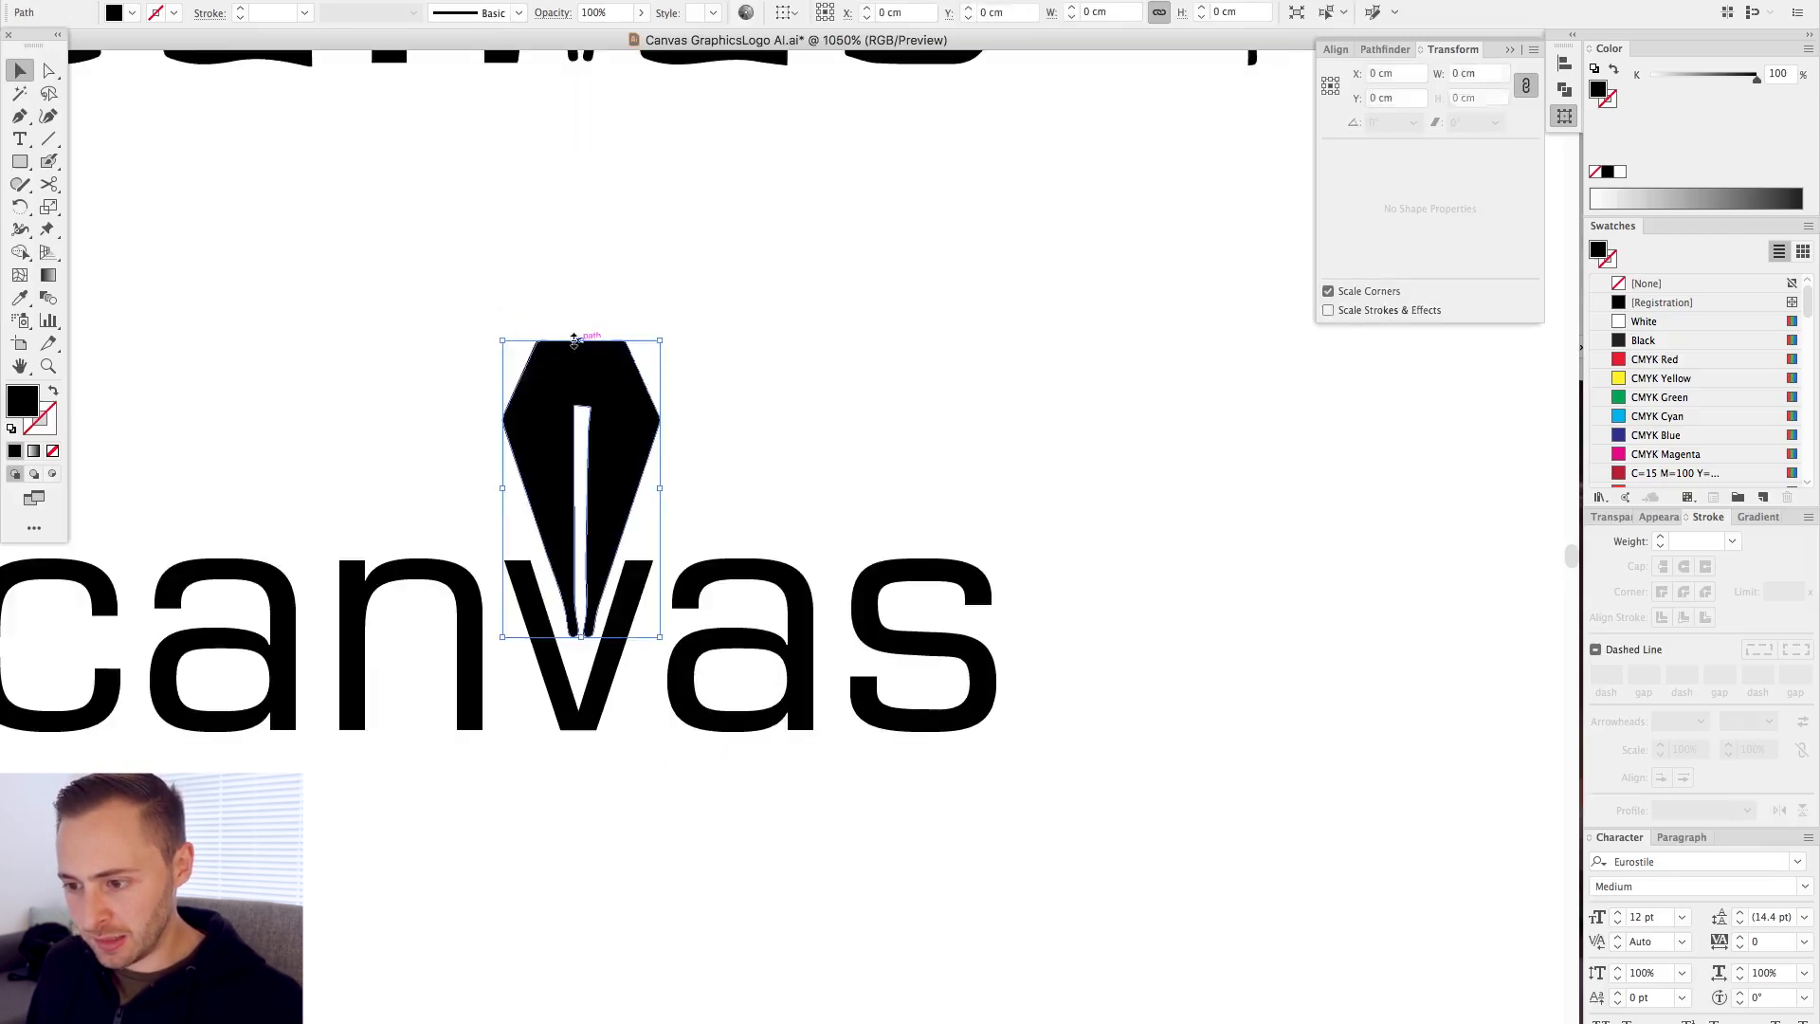
left_click_drag(575, 339, 582, 464)
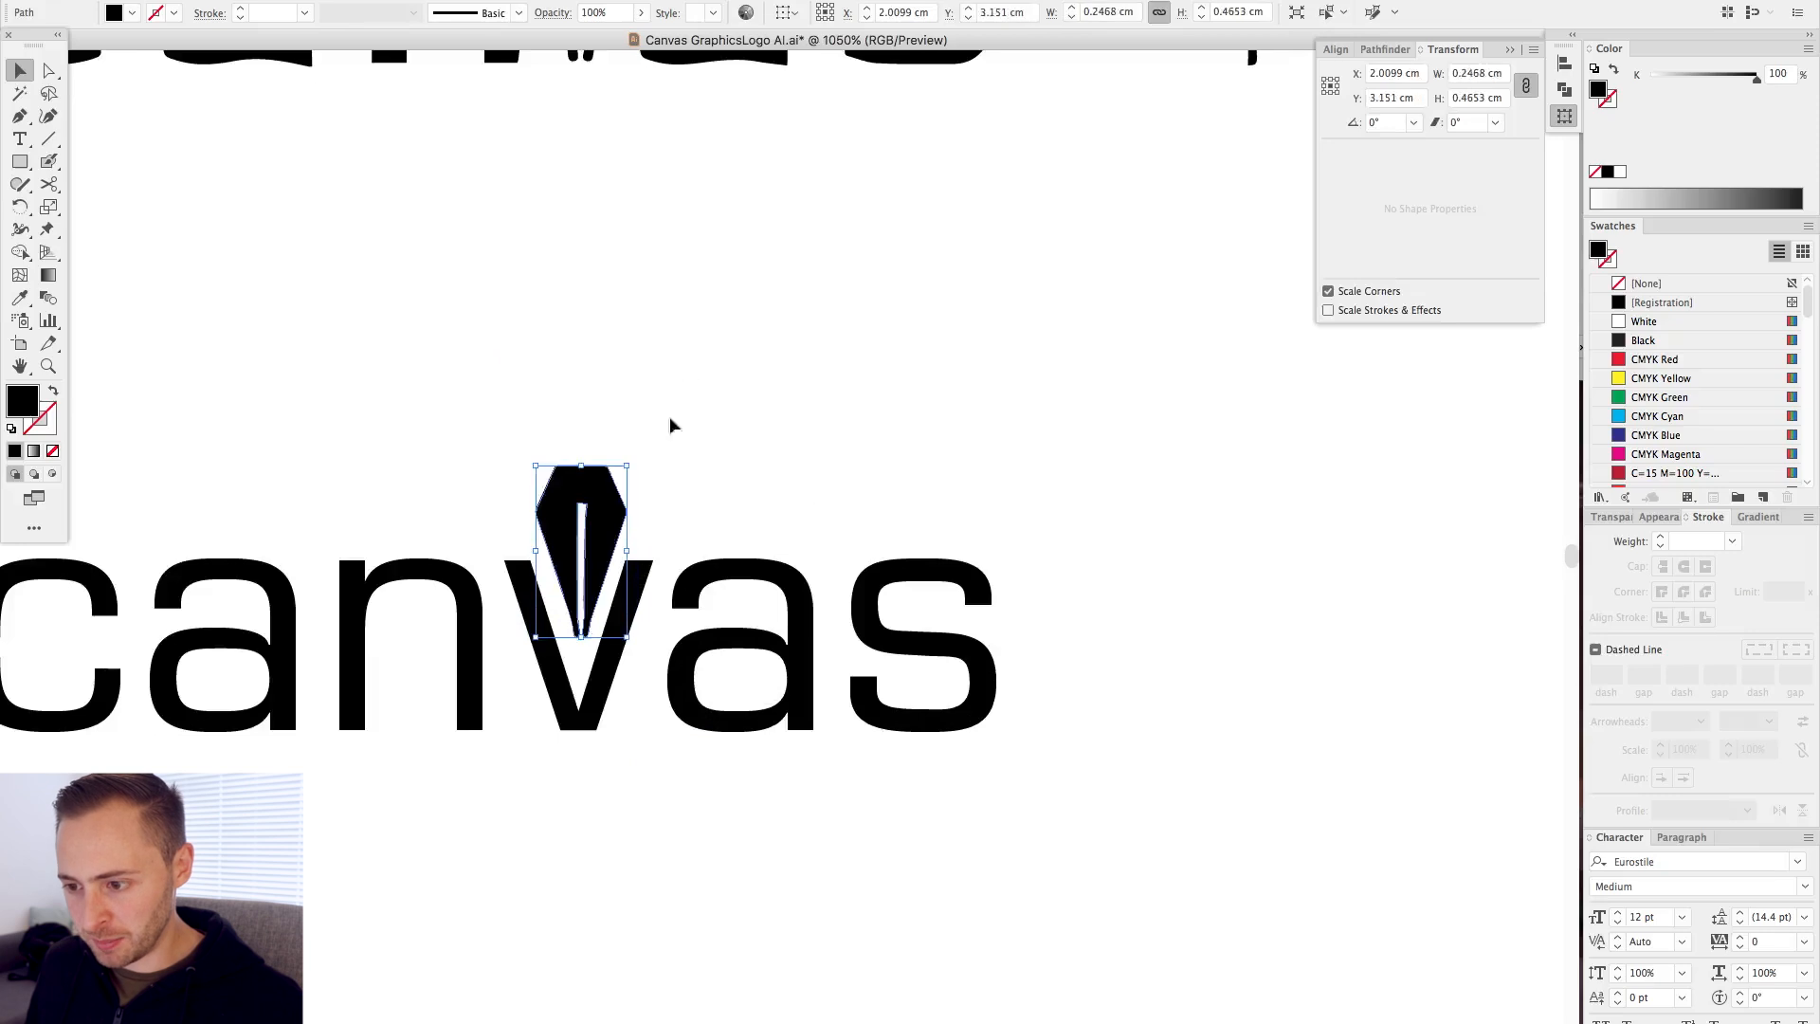
left_click_drag(344, 318, 858, 879)
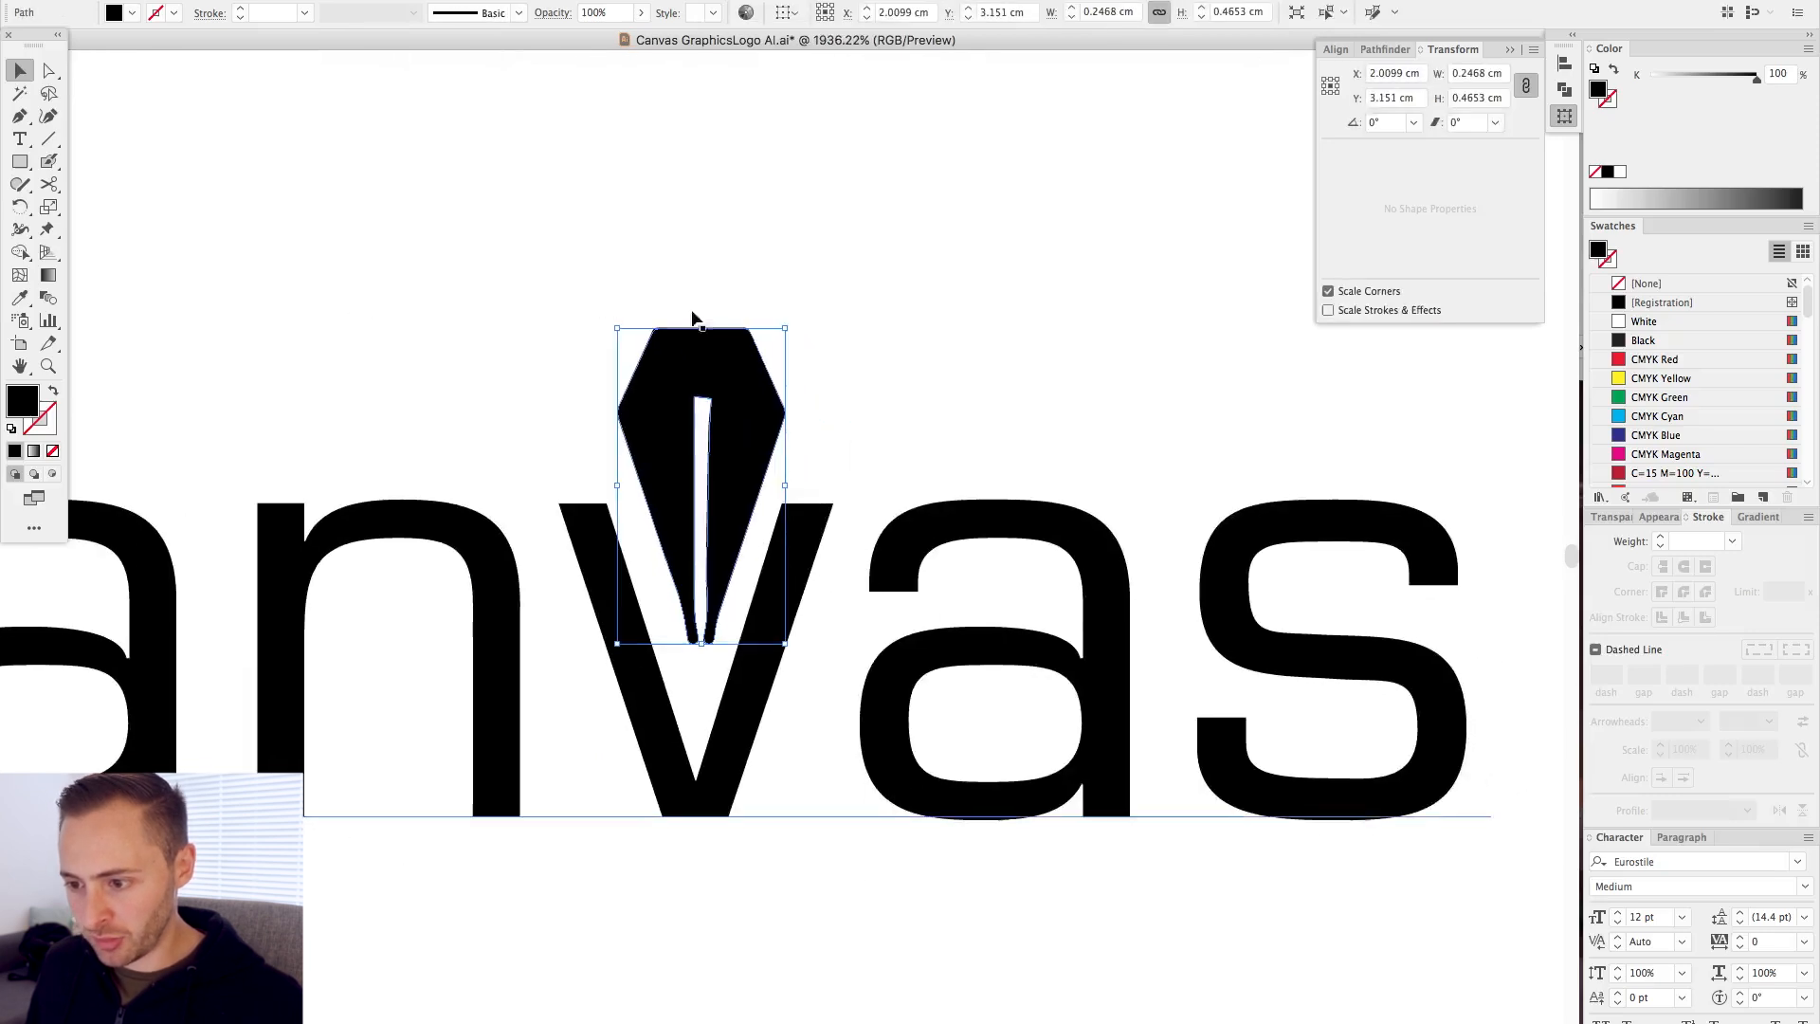
- Move the scaled-down nib off the letter v into the empty space above the canvas text
left_click_drag(721, 379, 691, 235)
key("super+z")
key("super+minus")
key("super+minus")
left_click_drag(860, 443, 619, 272)
left_click(679, 254)
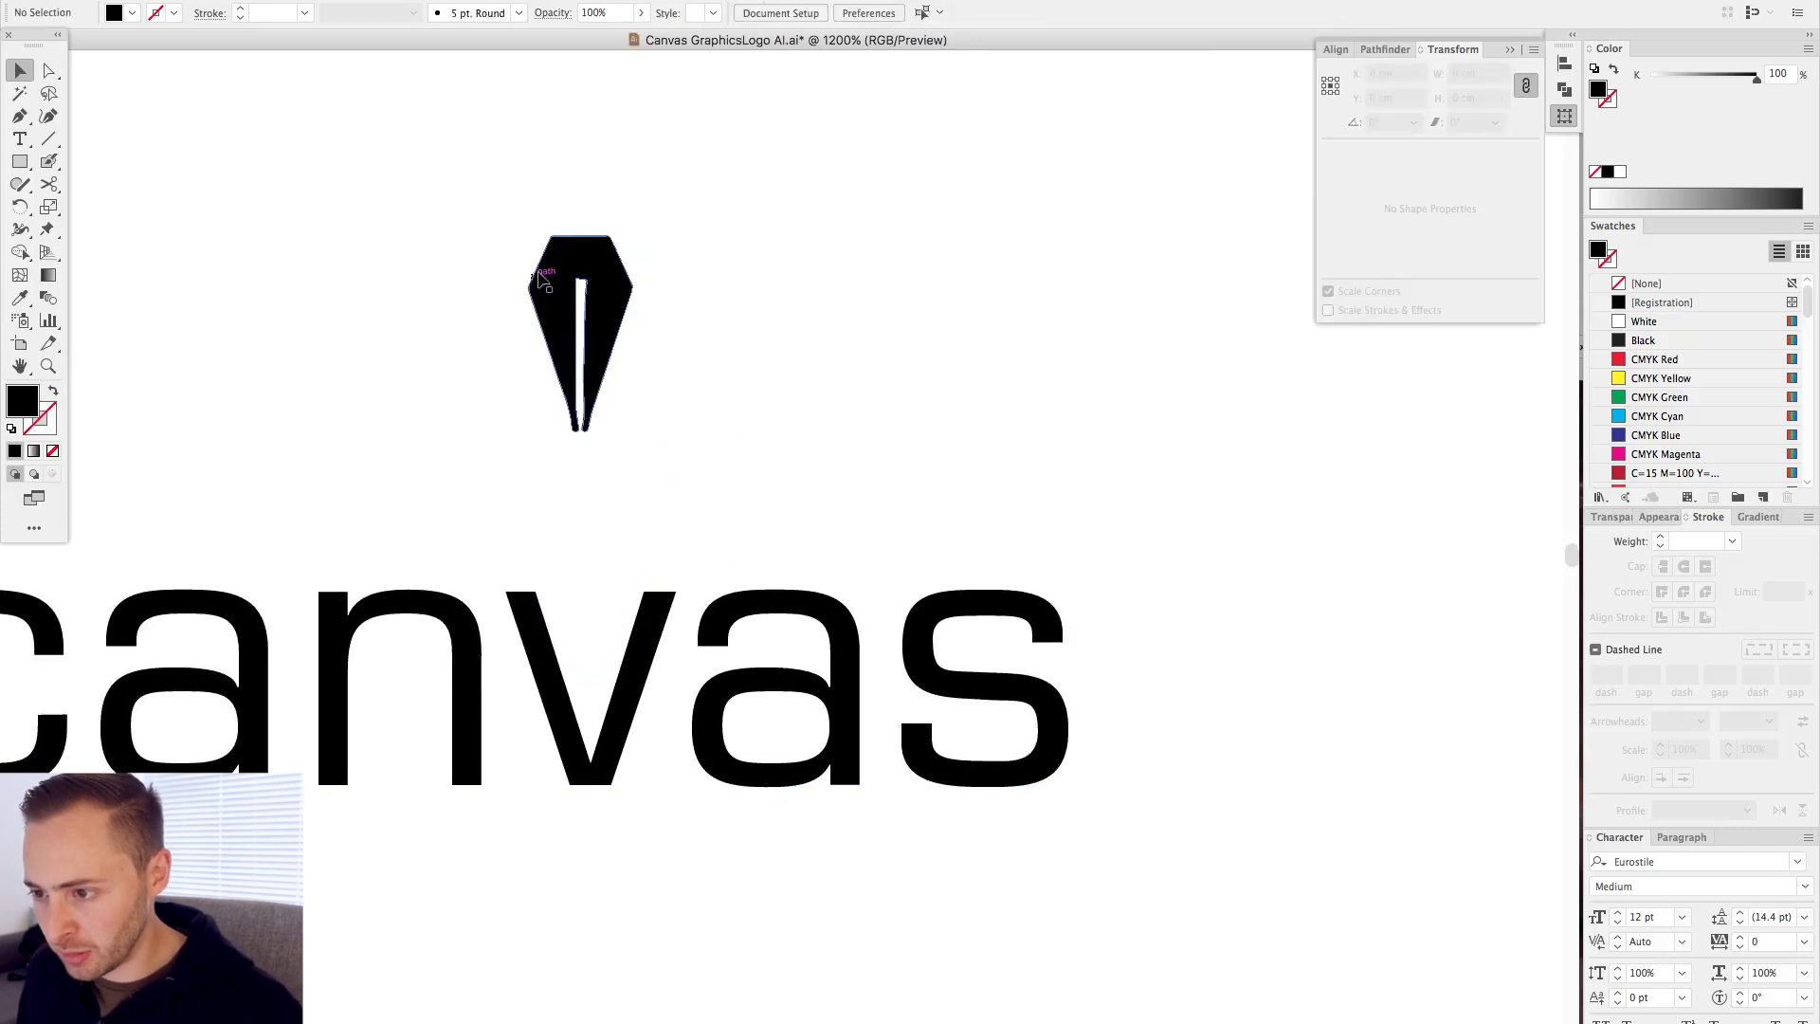
- Show the rulers and the document grid
key("ctrl+r")
key("ctrl+apostrophe")
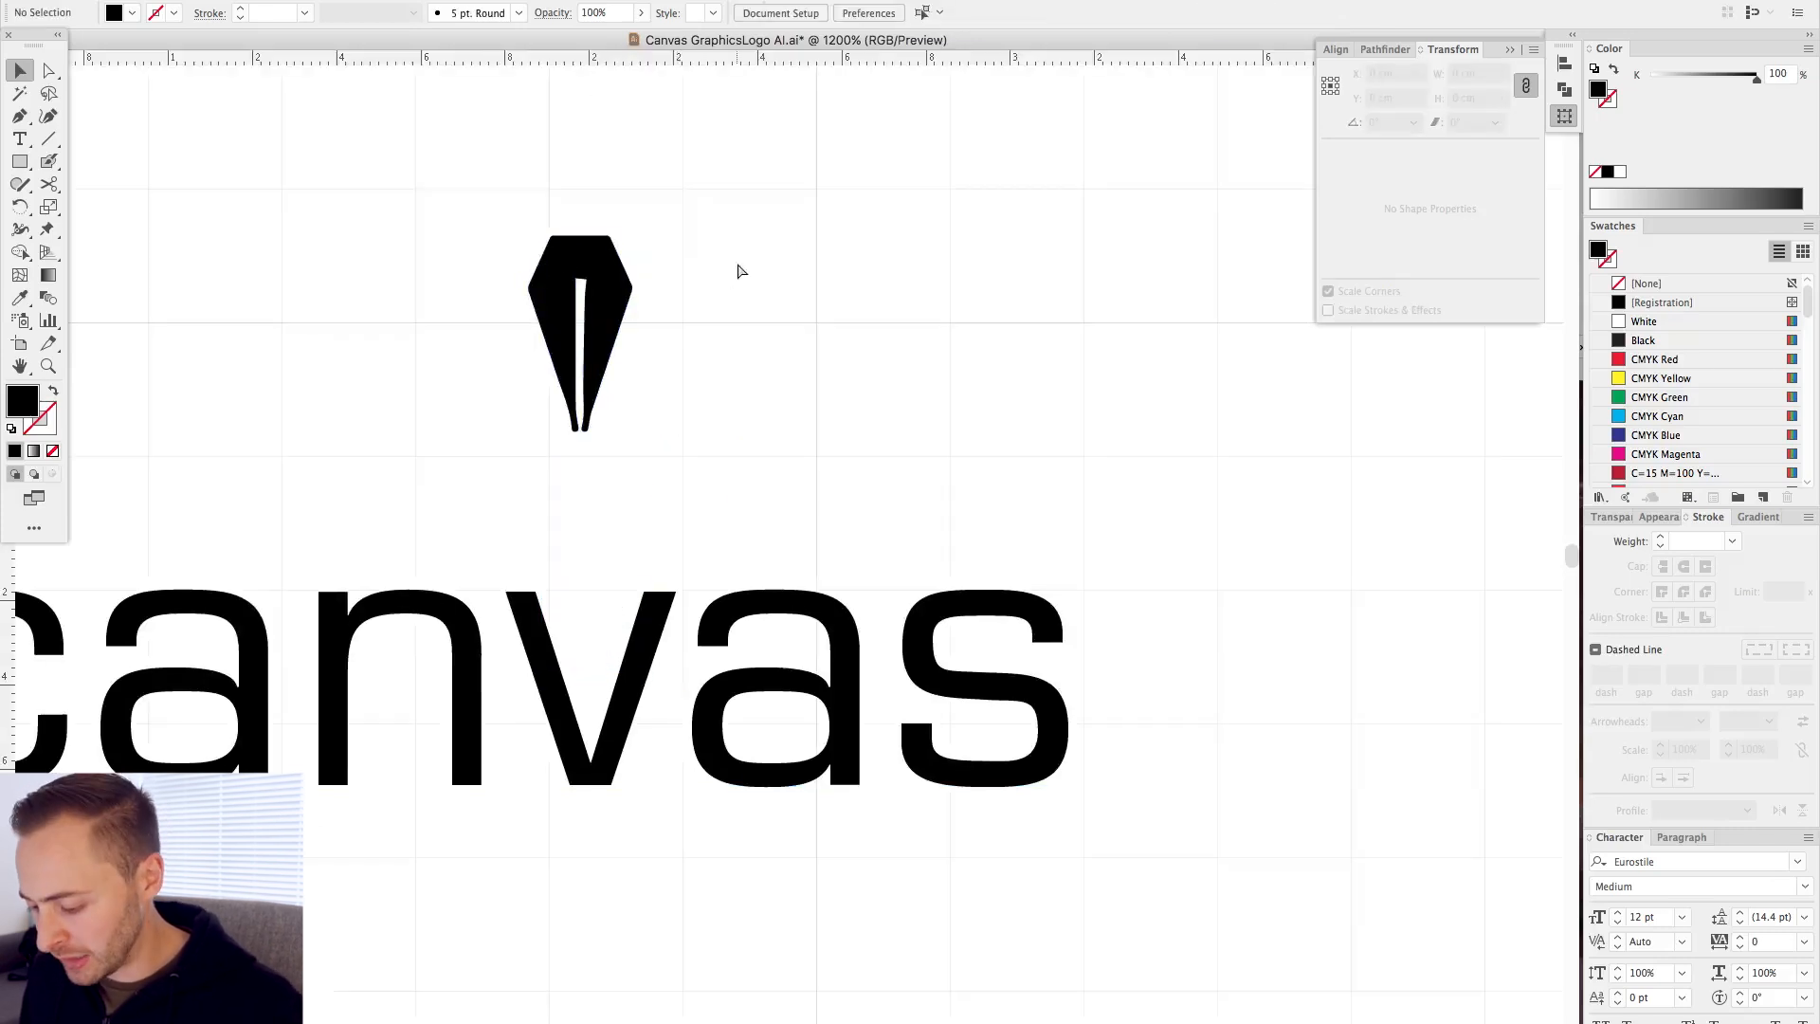
- Move the nib copy to the right side of the artboard and enlarge it to about 3.33 × 6.27 cm
key("ctrl+minus")
key("ctrl+minus")
key("ctrl+minus")
key("ctrl+minus")
left_click_drag(735, 501, 1200, 557)
left_click_drag(1202, 557, 734, 399)
key("ctrl+minus")
key("ctrl+minus")
key("ctrl+minus")
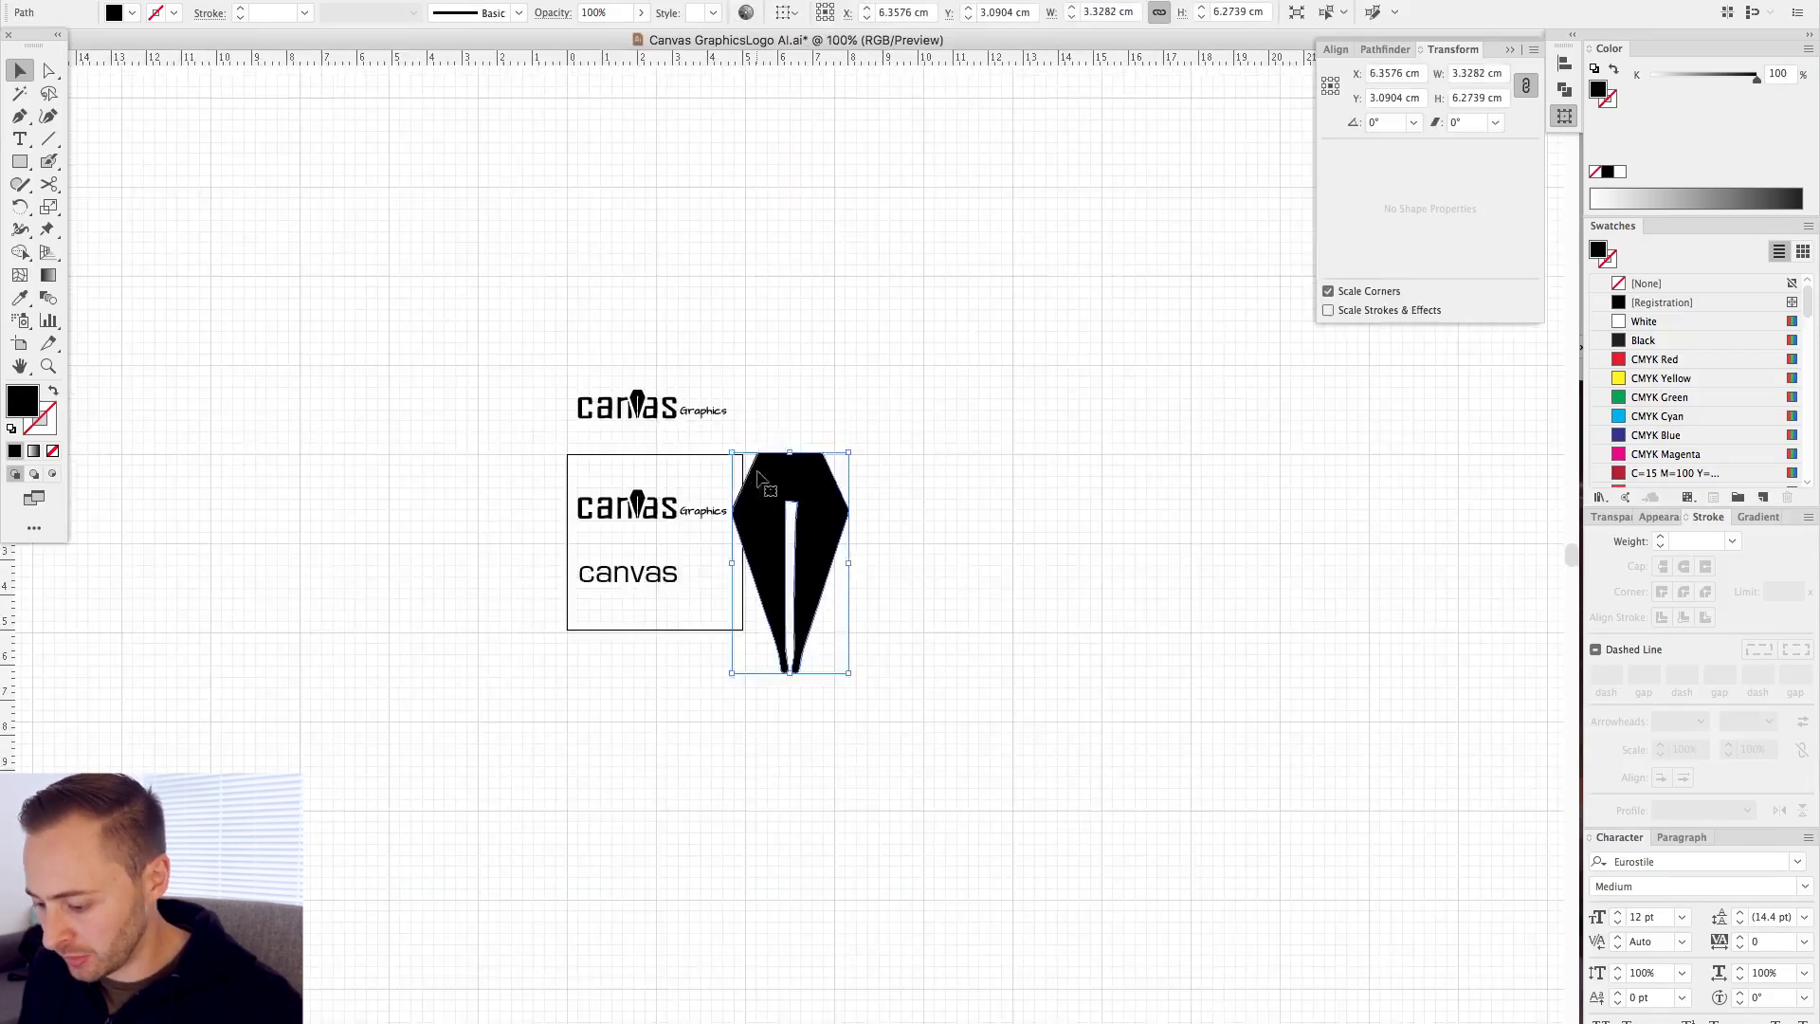
- Enlarge the canvas text proportionally towards the left, keeping its right end in place on the artboard
left_click(650, 583)
left_click_drag(577, 574, 365, 573)
- Move the nib copy clear of the artboard to its right and enlarge it to about 4.84 × 9.12 cm
left_click_drag(758, 482, 967, 772)
left_click_drag(958, 478, 975, 479)
scroll(1016, 461, "up", 3)
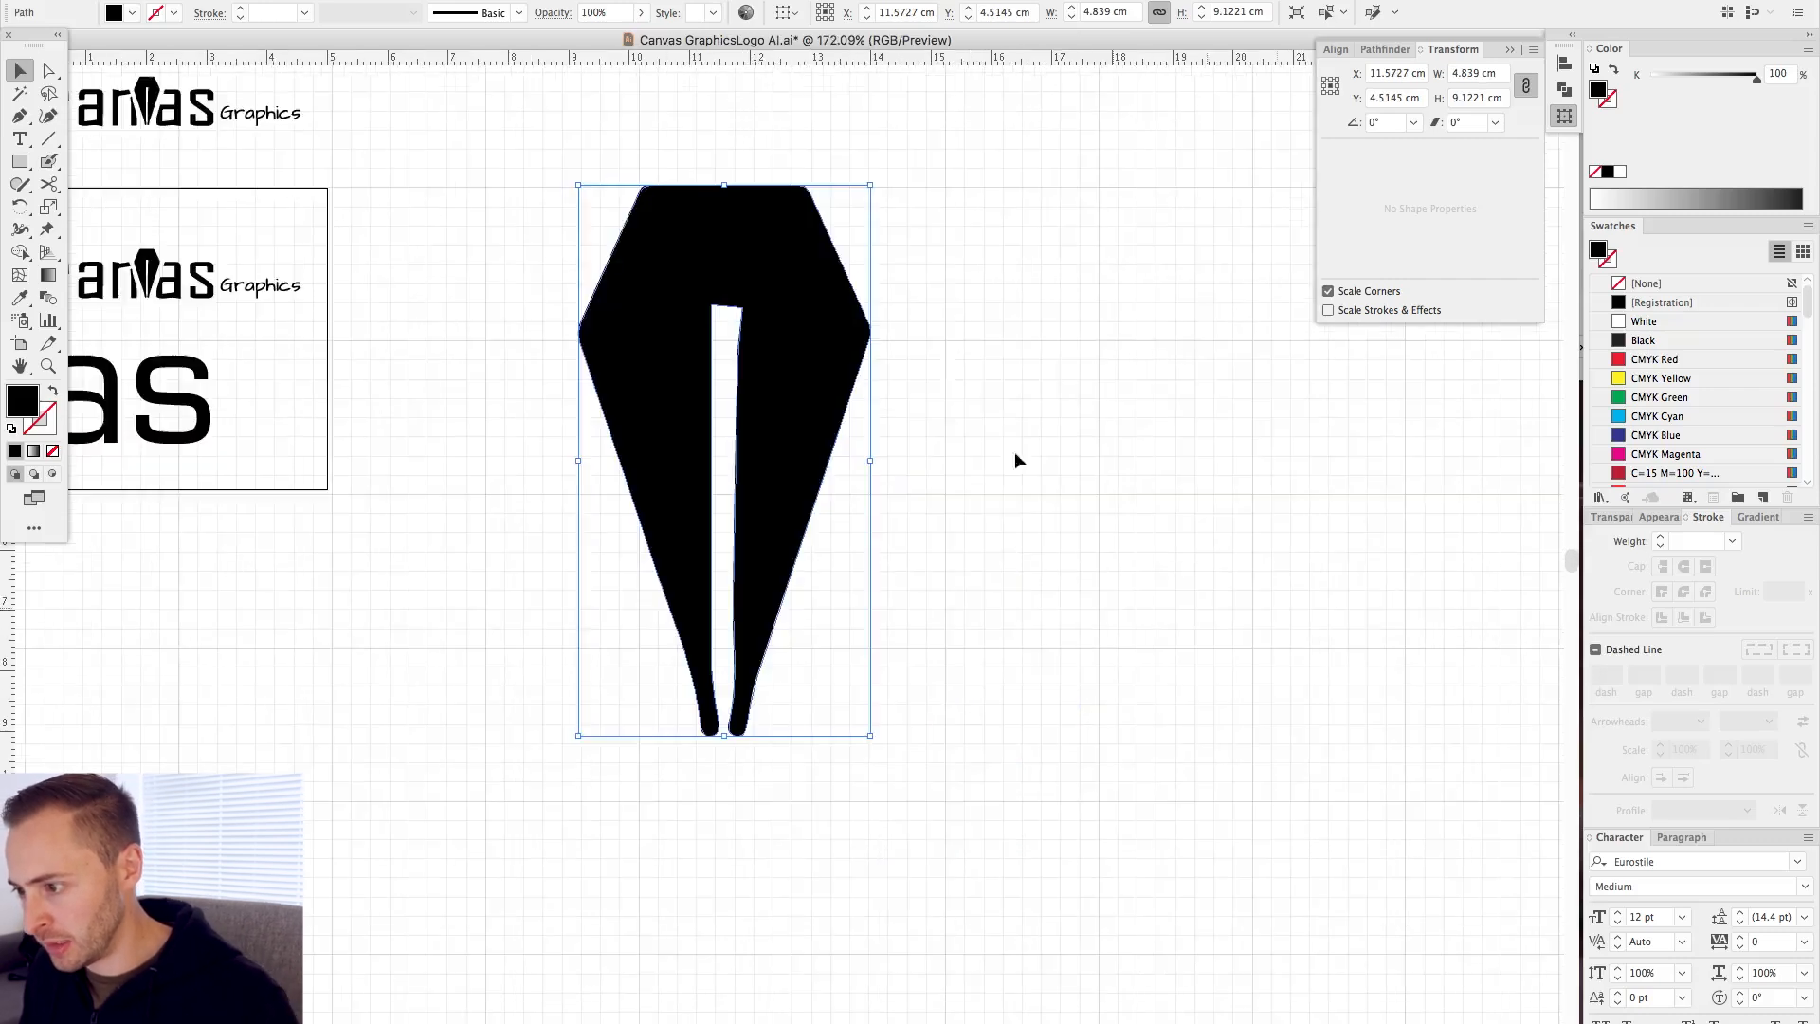
- Set the enlarged nib's opacity to 20% so it serves as a tracing template, and deselect it
left_click(607, 12)
type("2")
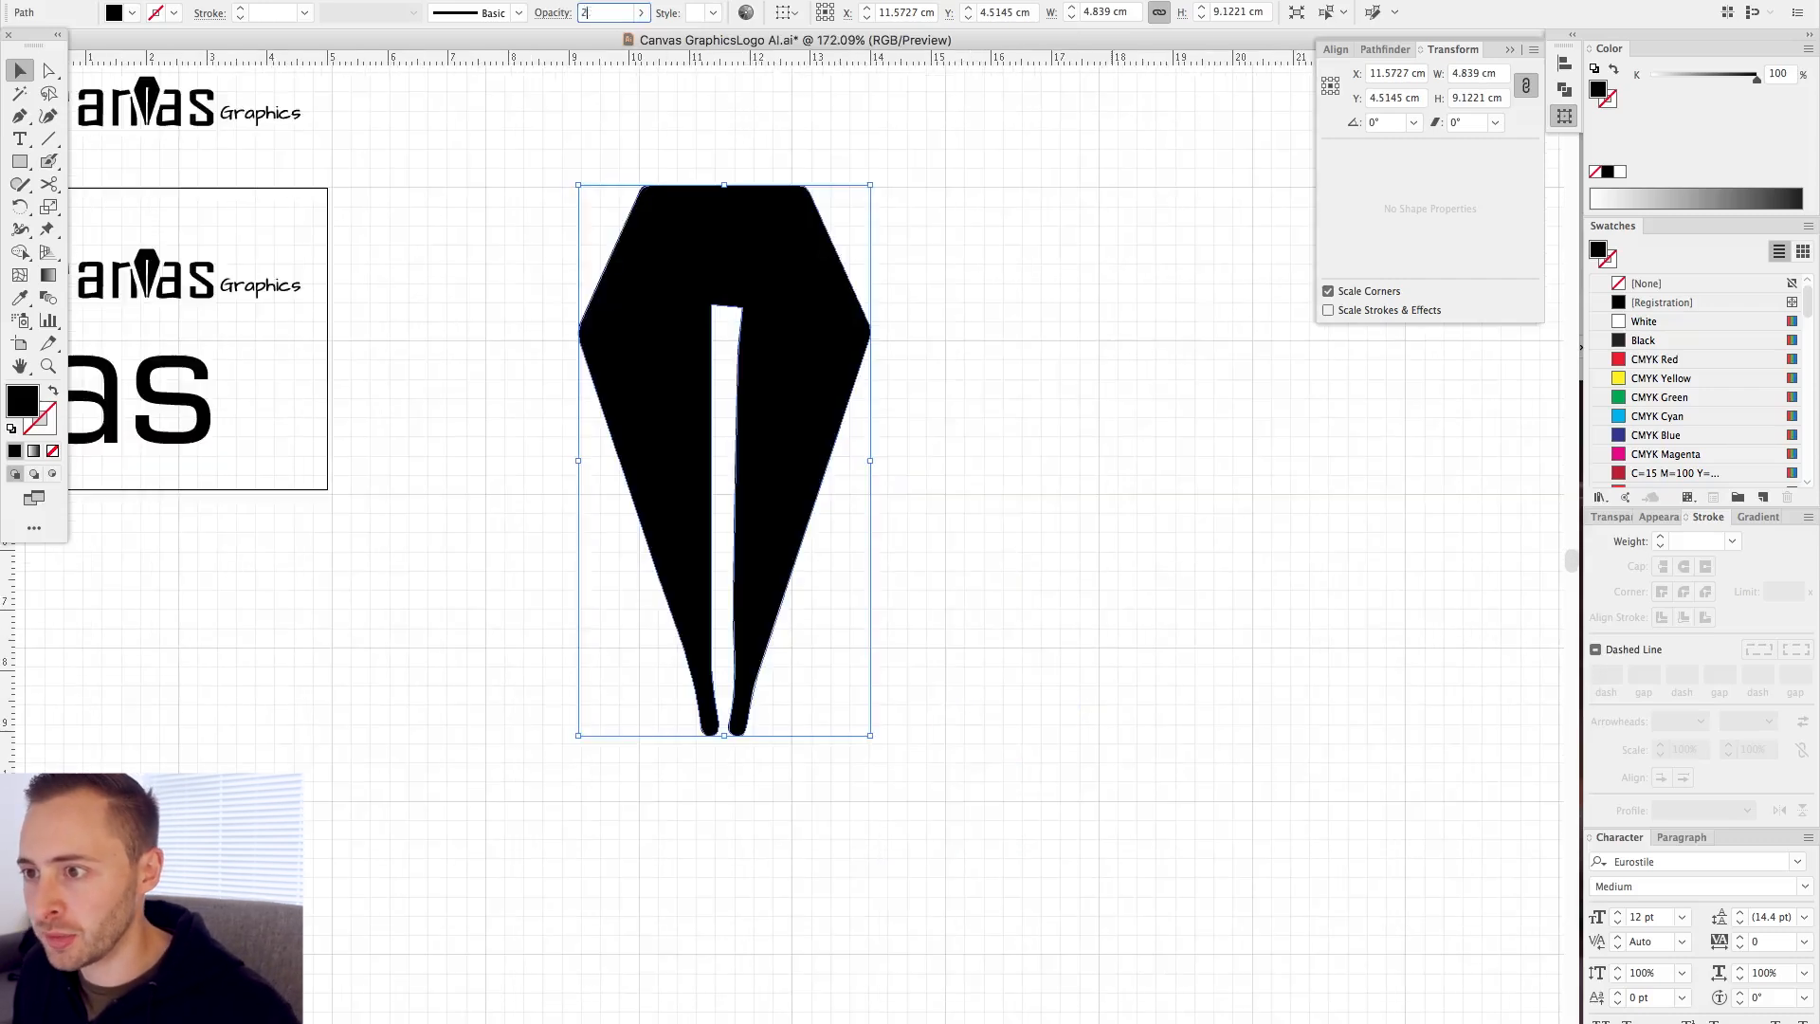
type("0")
key("Return")
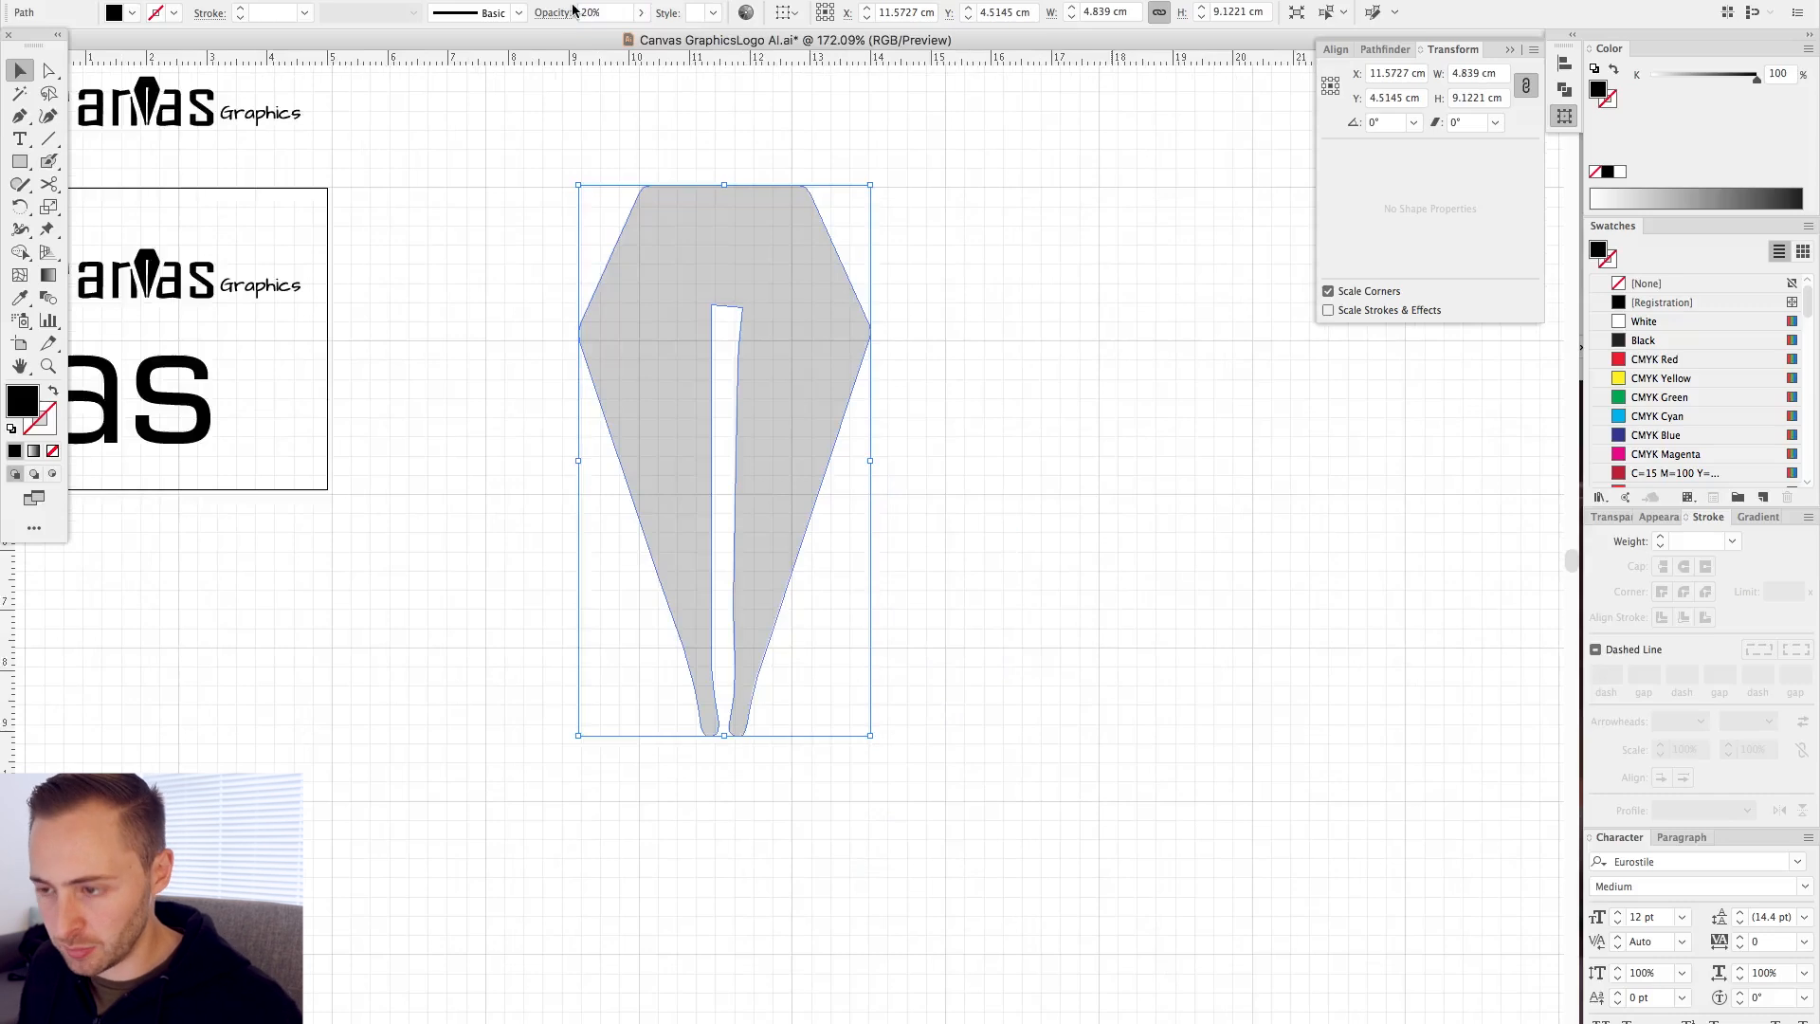
left_click(634, 126)
- Draw a 2.54 × 0.635 cm rectangle across the top of the faded nib and select its two lower corner points
left_click(20, 161)
left_click_drag(640, 186, 792, 225)
key("a")
left_click_drag(620, 230, 817, 270)
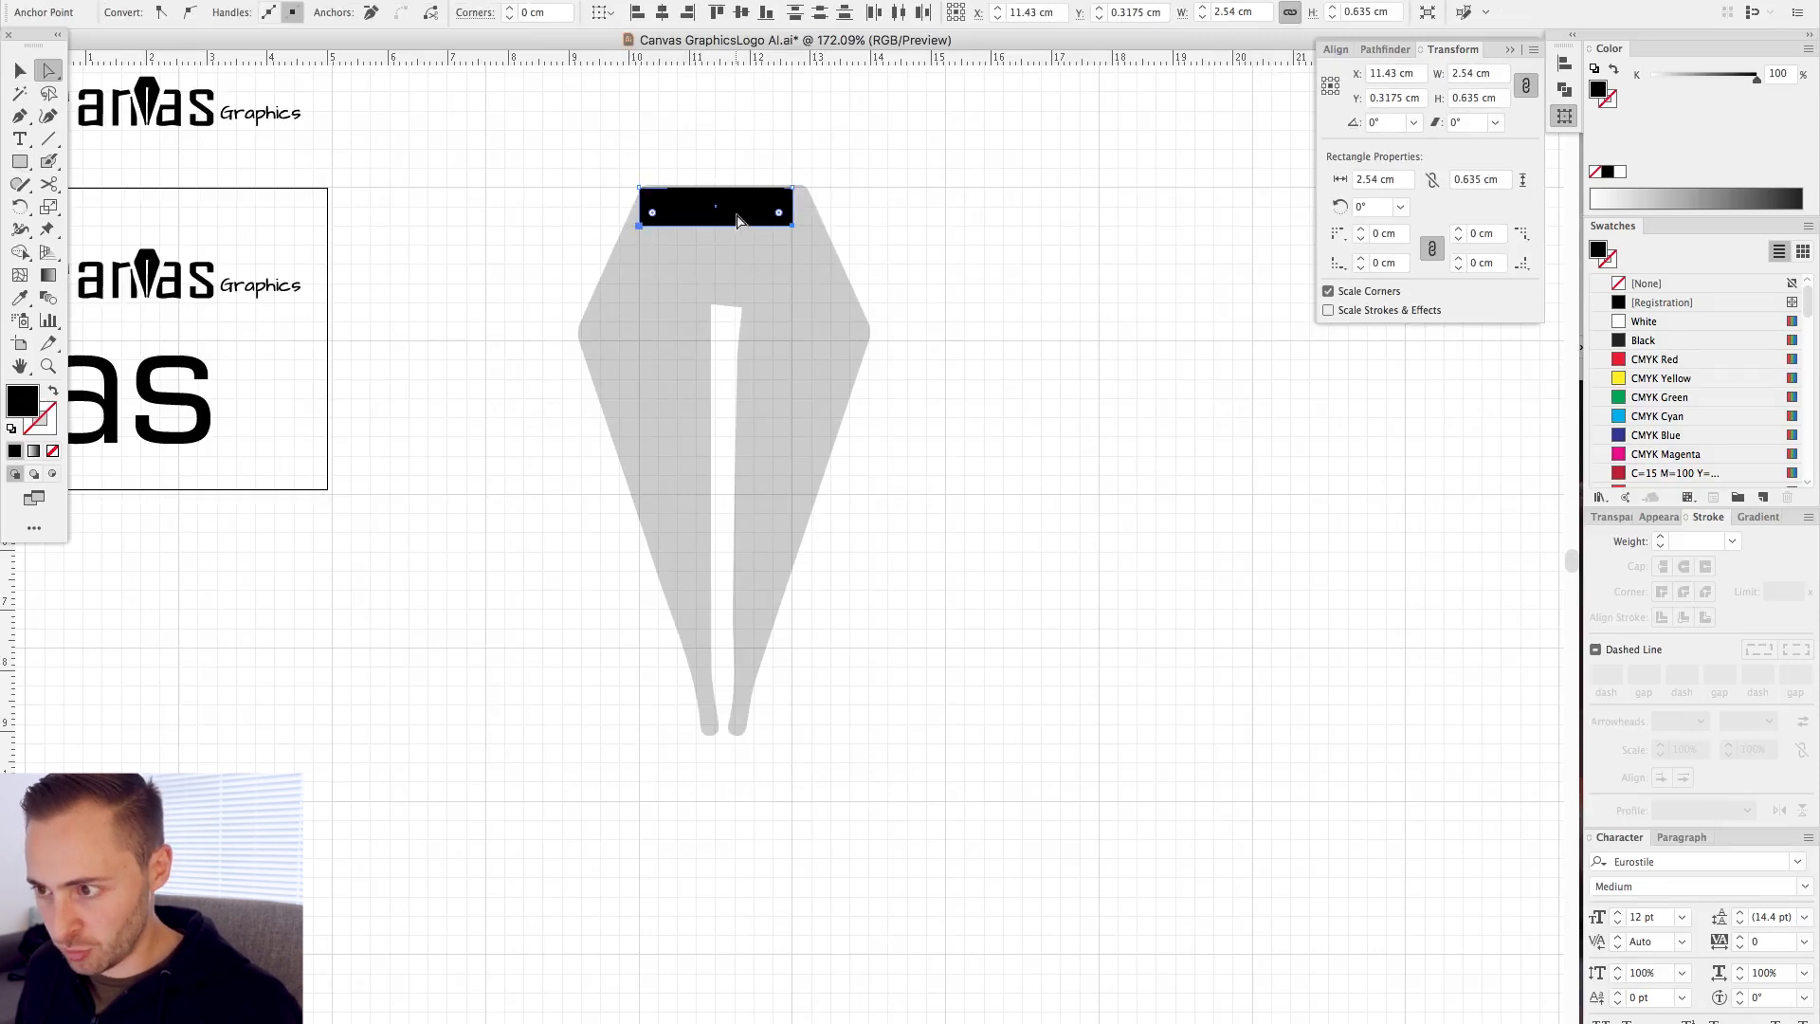
left_click(632, 237)
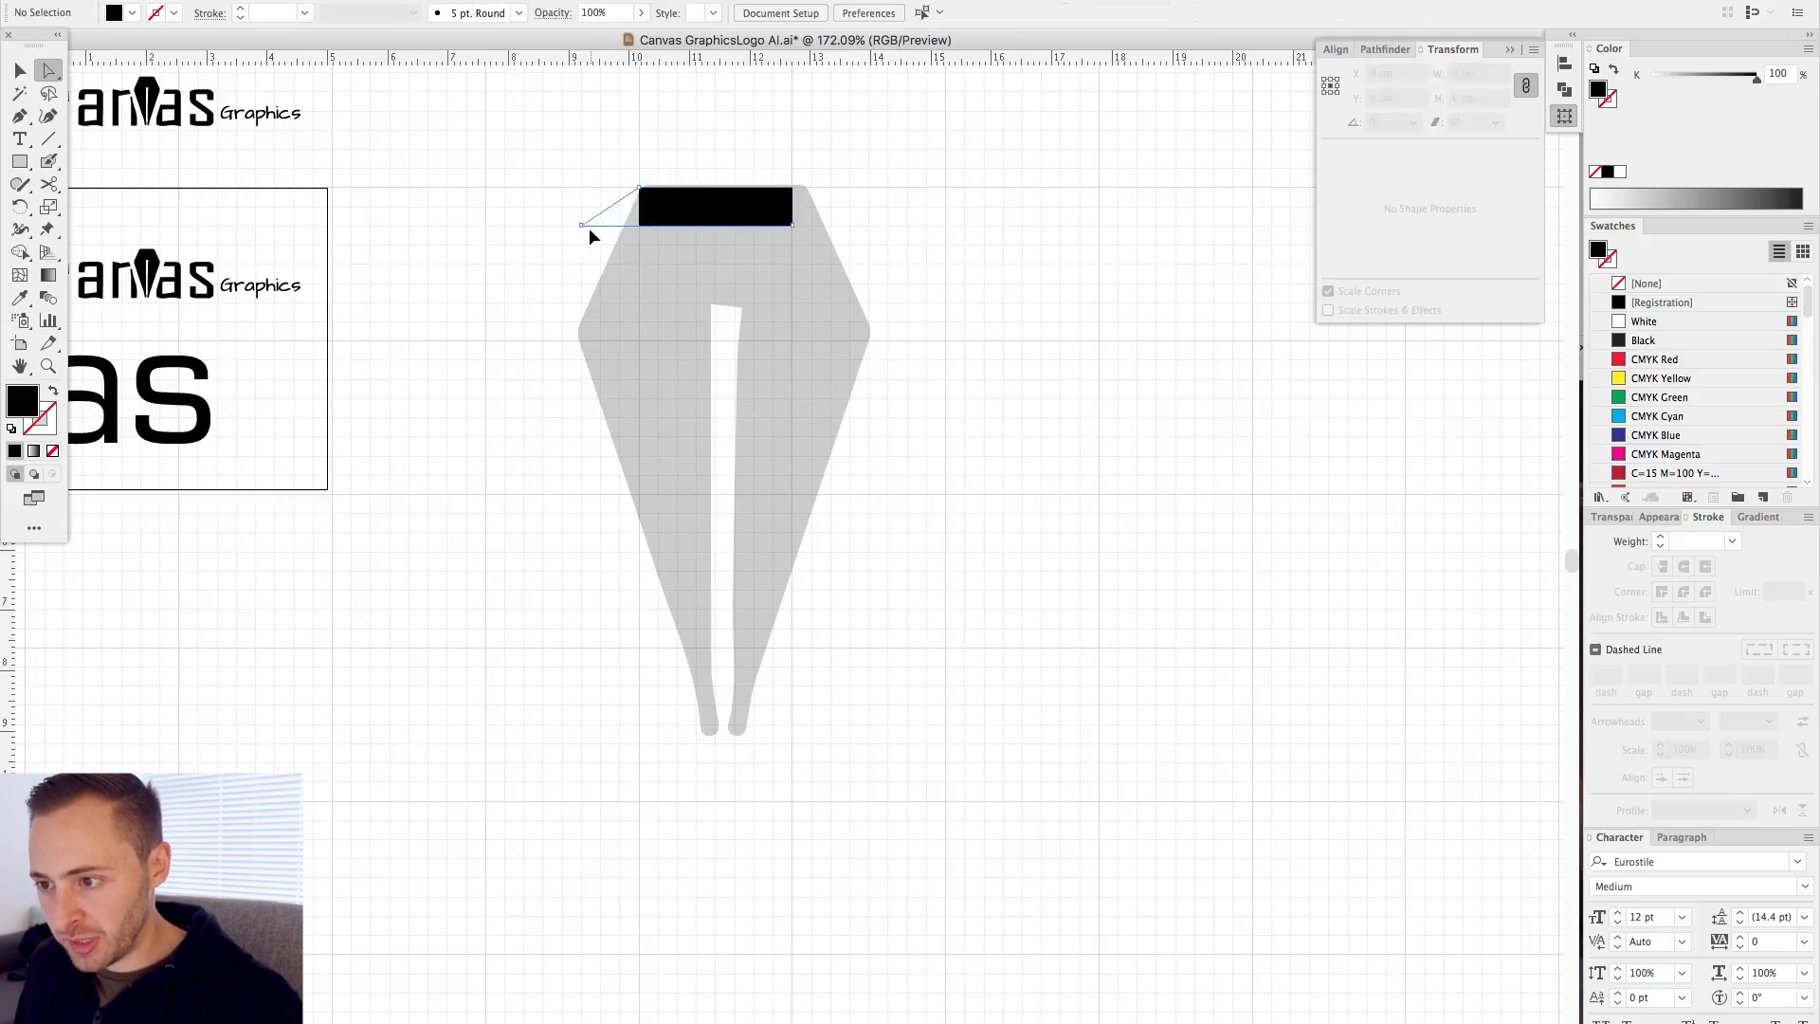
left_click_drag(582, 229, 582, 340)
key("super+z")
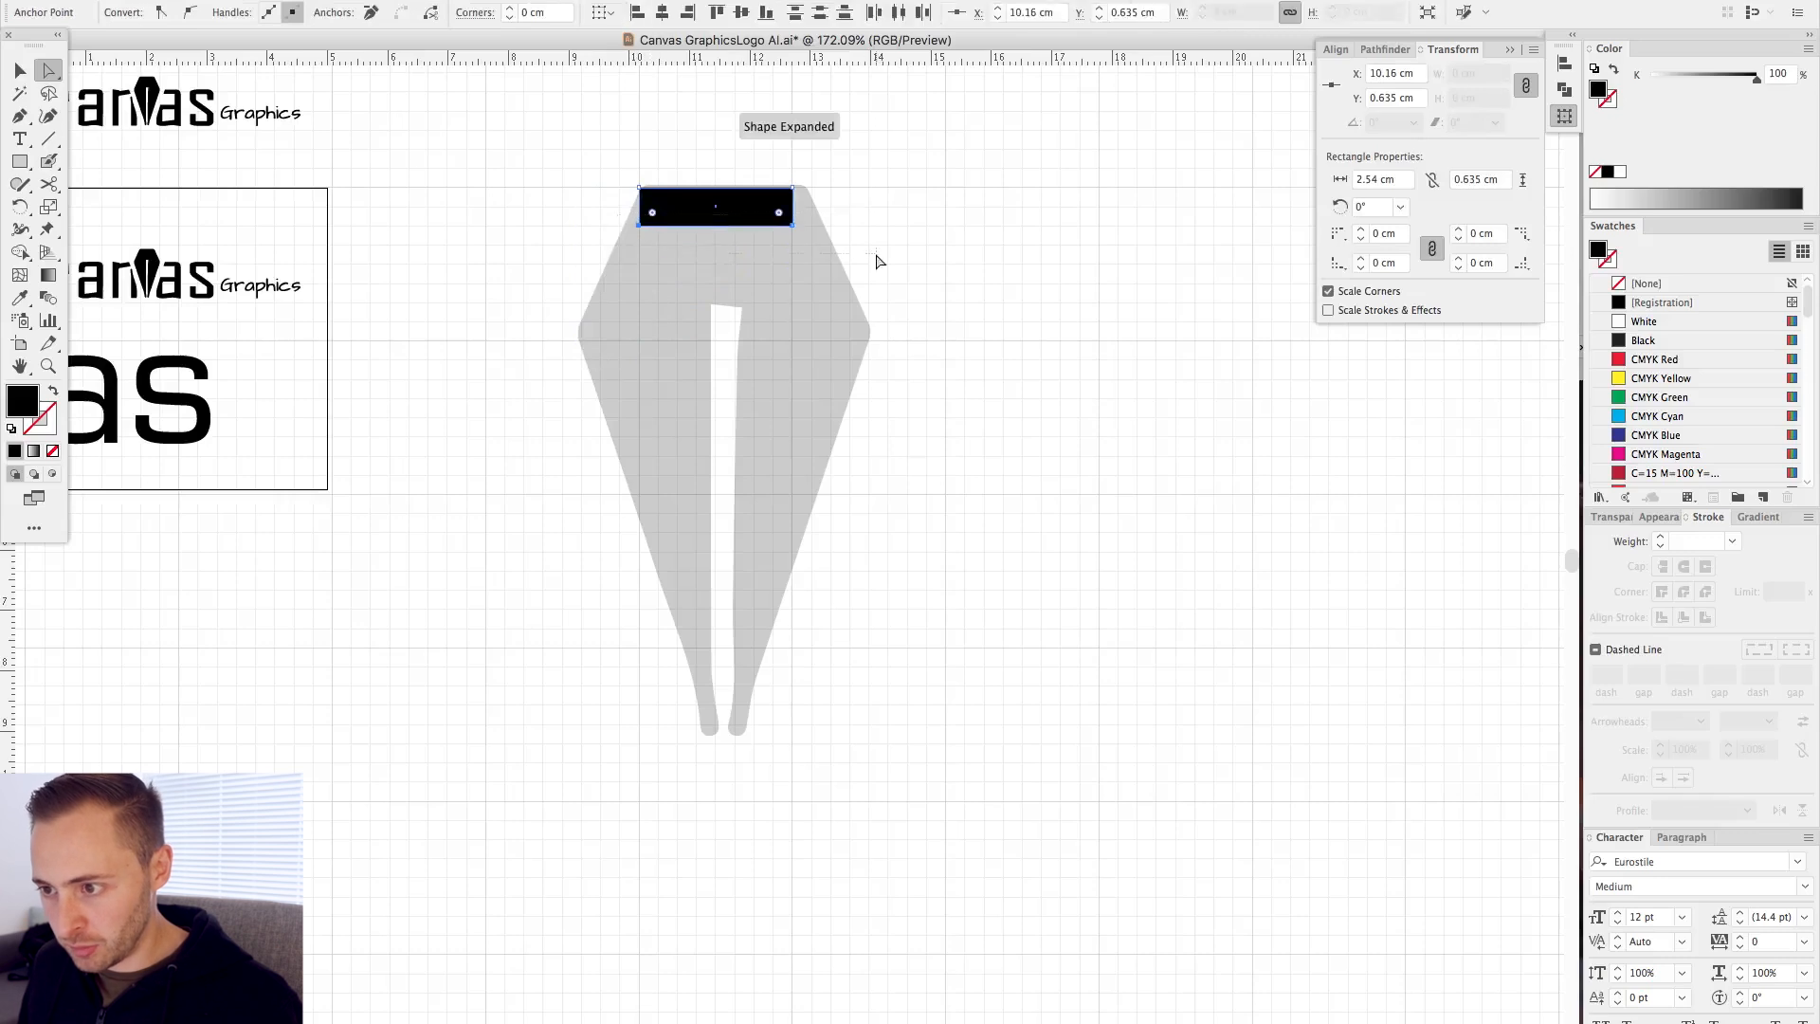
- Scale the rectangle's lower corner points outward and move them down to the template's widest level, forming a 5.08 cm wide trapezoid
key("s")
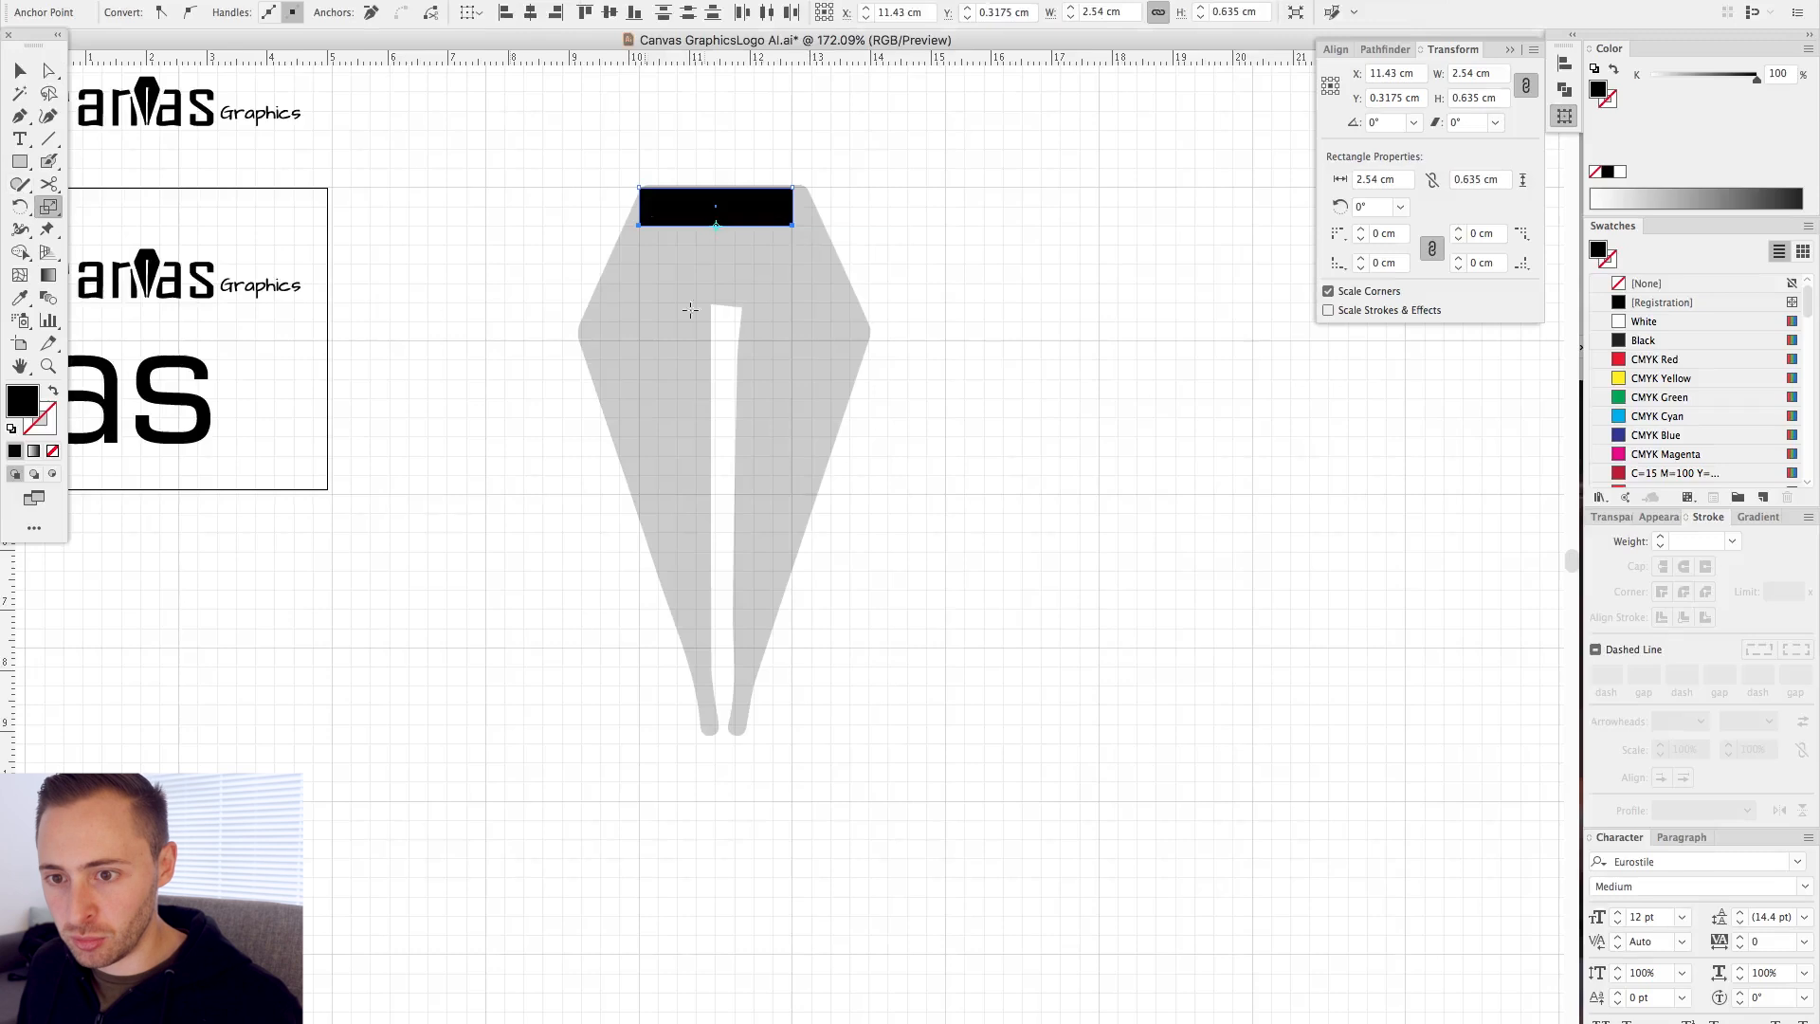
left_click_drag(832, 248, 853, 245)
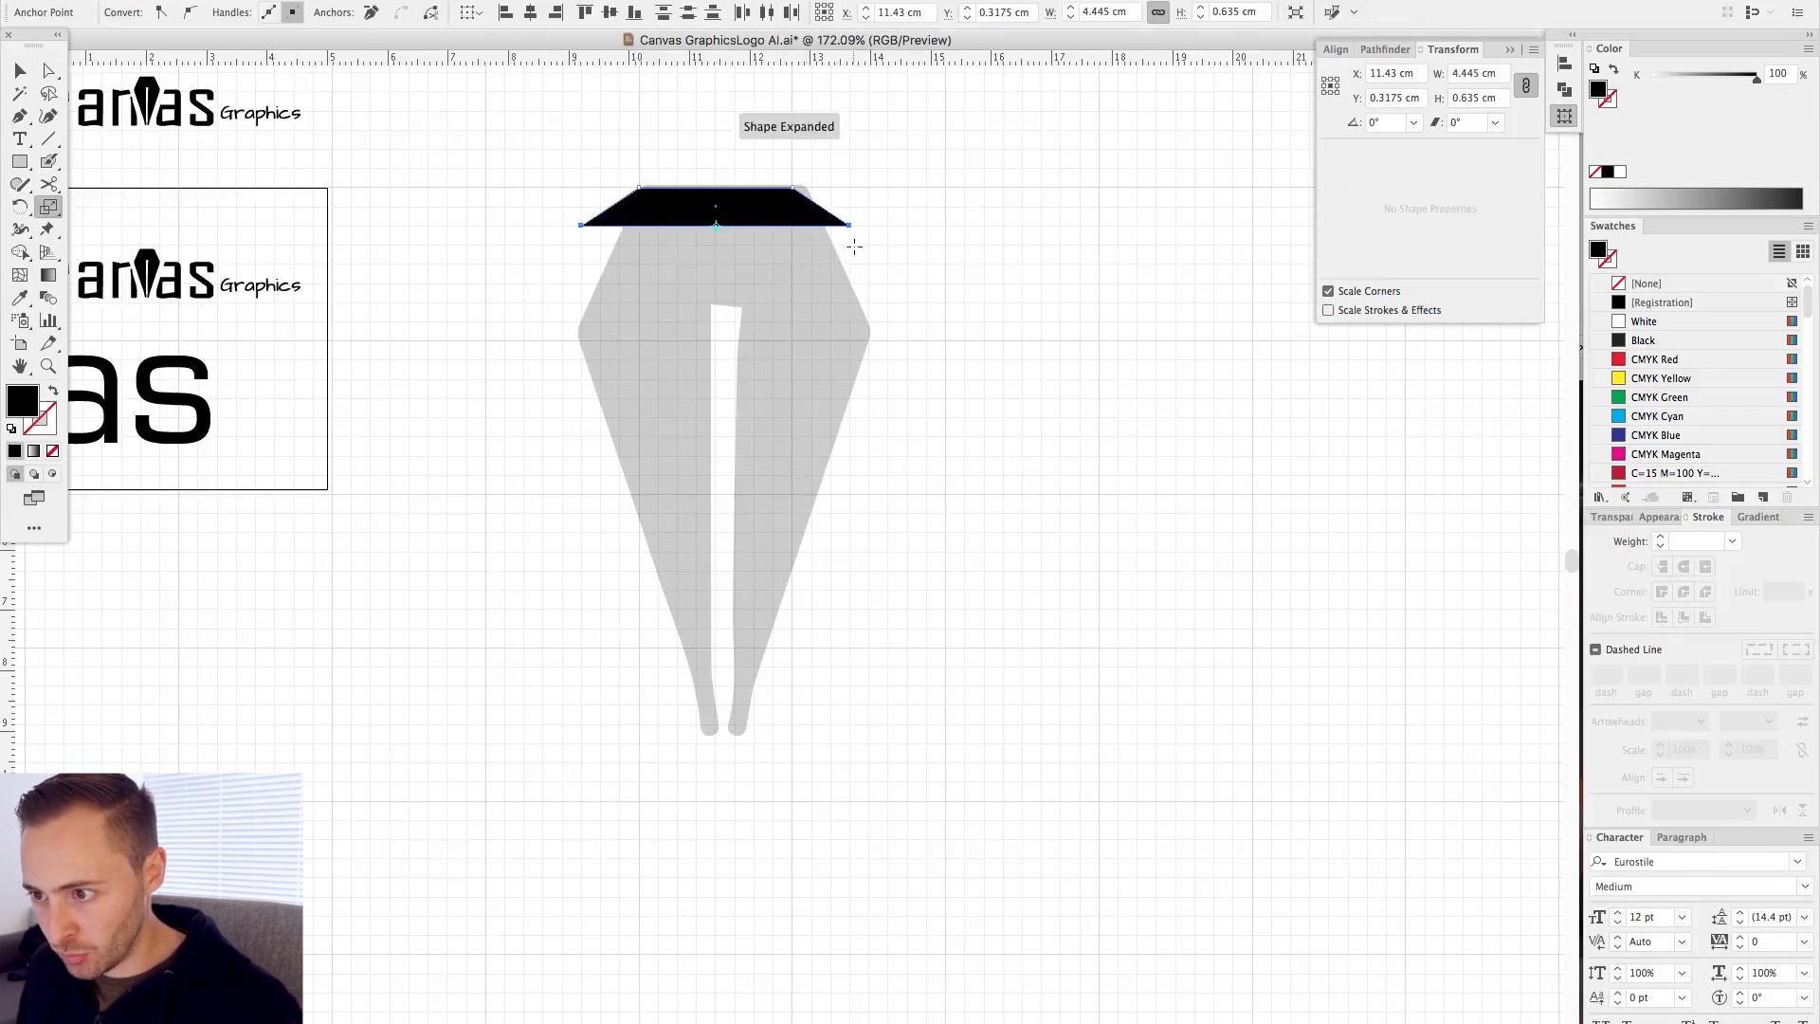
key("a")
left_click_drag(555, 224, 904, 359)
key("s")
key("a")
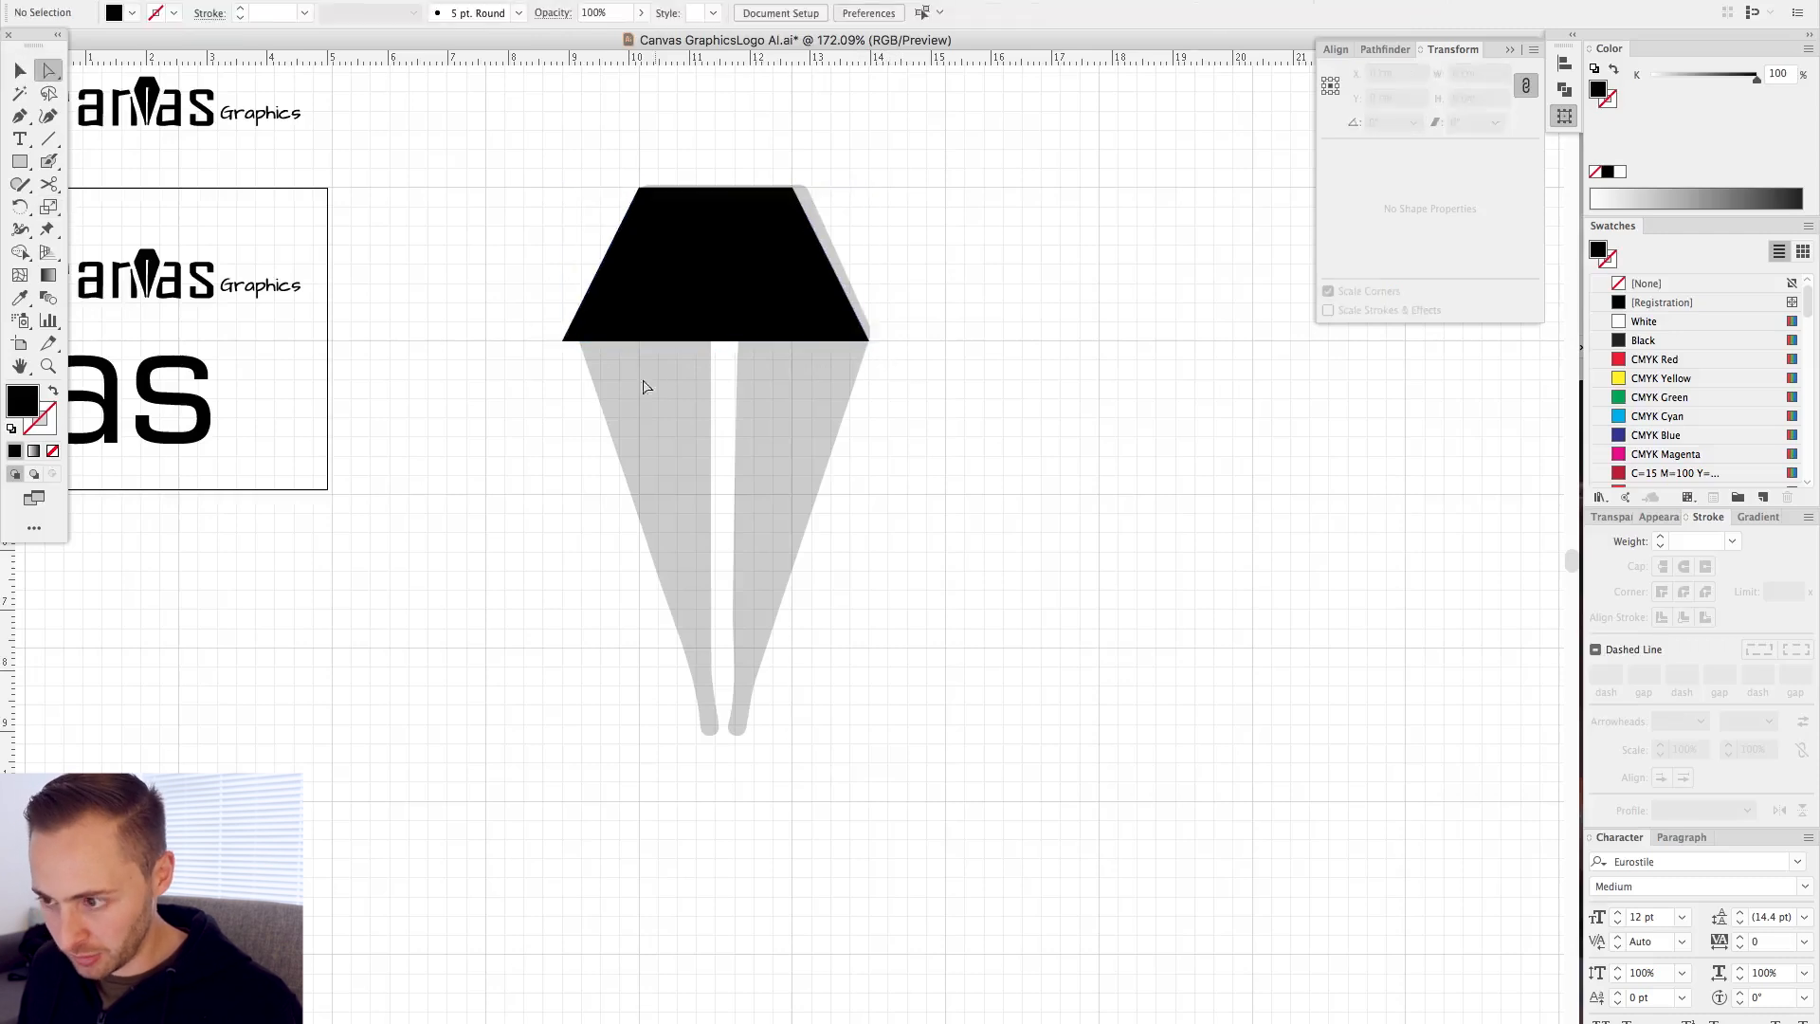
key("v")
left_click(789, 381)
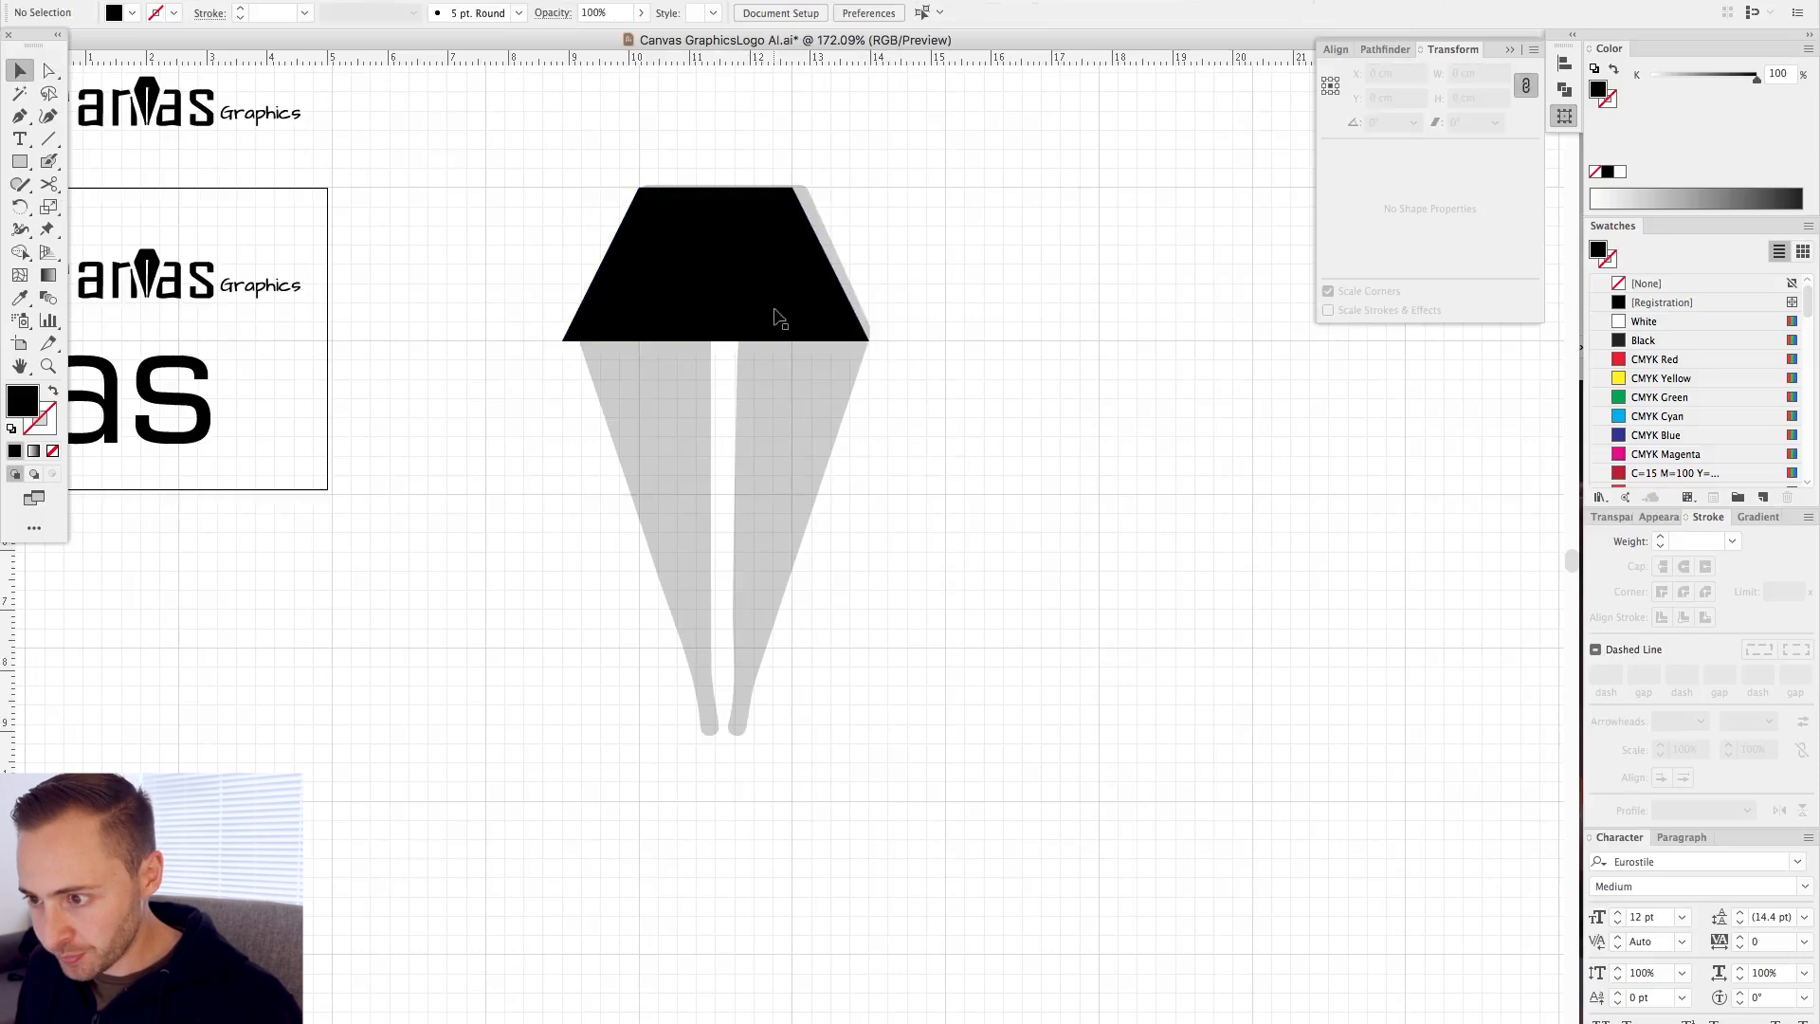
left_click(769, 317)
left_click_drag(747, 326, 758, 455)
key("super+z")
- Create a copy of the trapezoid rotated by 180° and butt it against the original's wide lower edge
left_click(818, 391)
left_click(751, 265)
key("r")
left_click_drag(862, 386, 547, 537)
key("v")
left_click_drag(720, 452, 722, 413)
- Lower the inverted copy's bottom corner points and scale them inward into a narrow blunt tip, making the nib about 8.57 cm tall
key("a")
left_click_drag(557, 474, 1009, 540)
left_click_drag(793, 504, 766, 701)
key("s")
key("v")
left_click(820, 682)
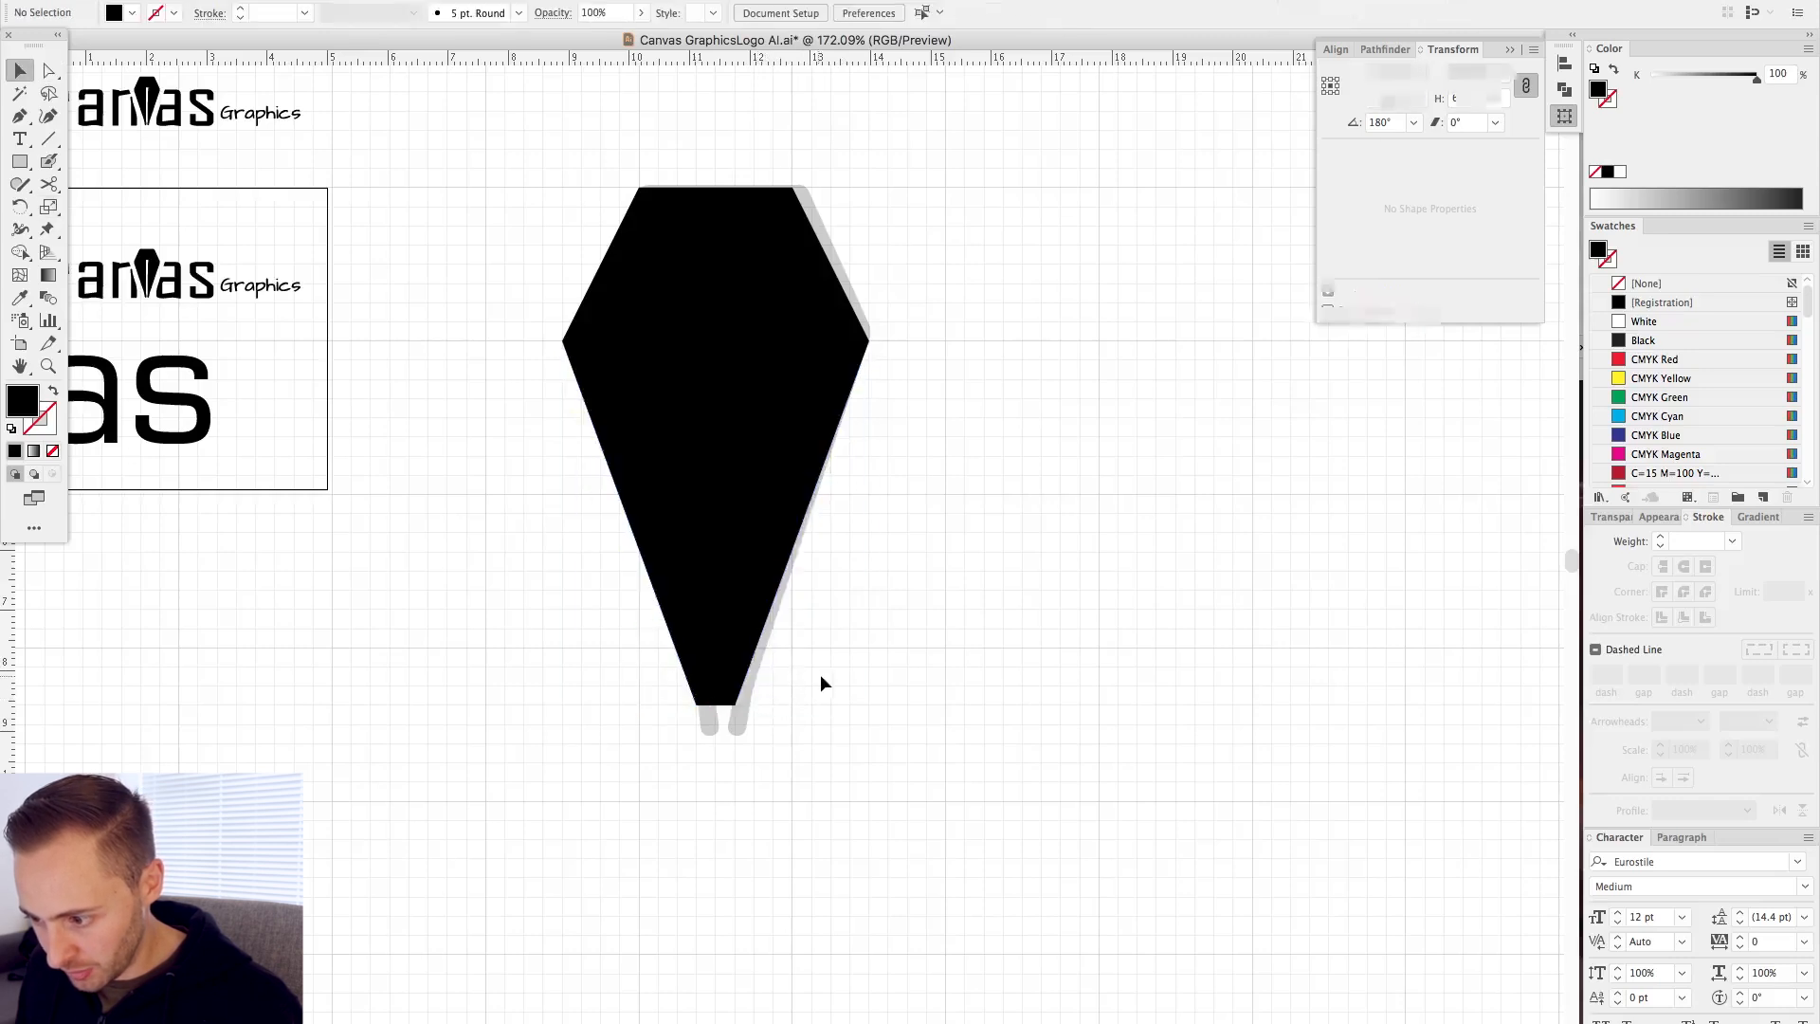
- Examine the black nib's outline and blunt tip against the faded template and the grid
left_click_drag(459, 179, 1090, 827)
key("super+1")
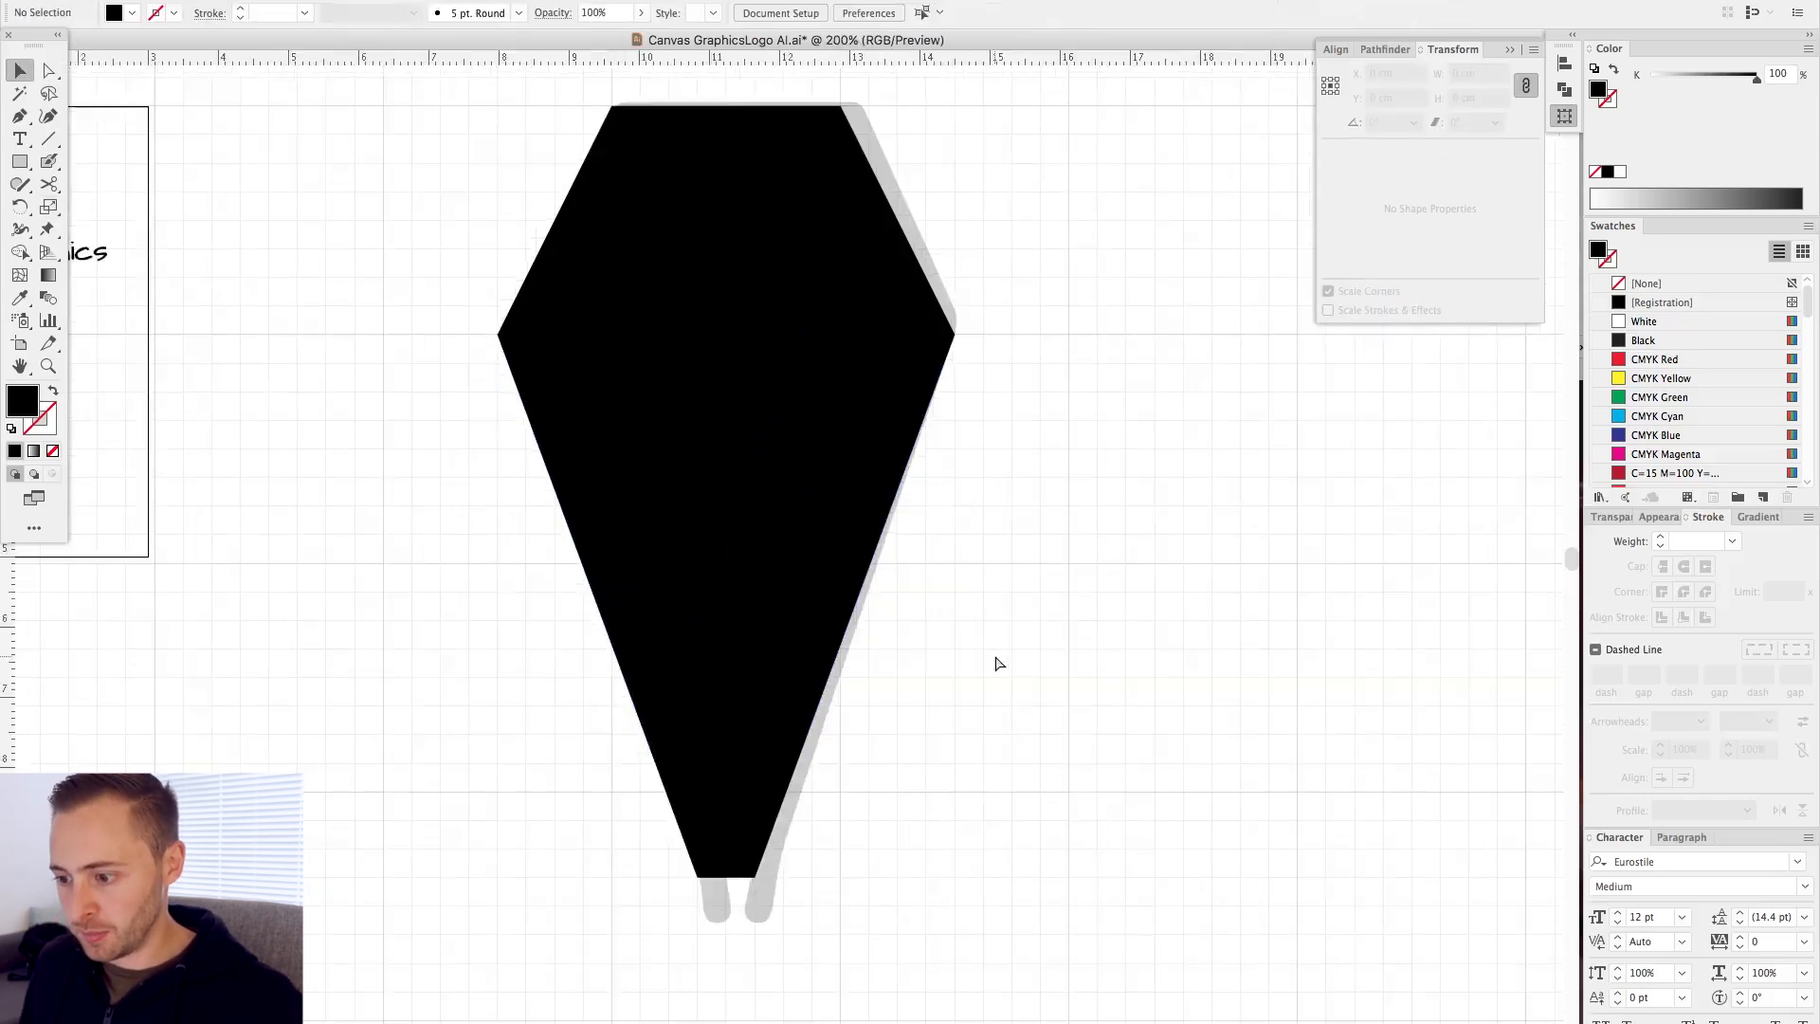
left_click_drag(617, 299, 1018, 782)
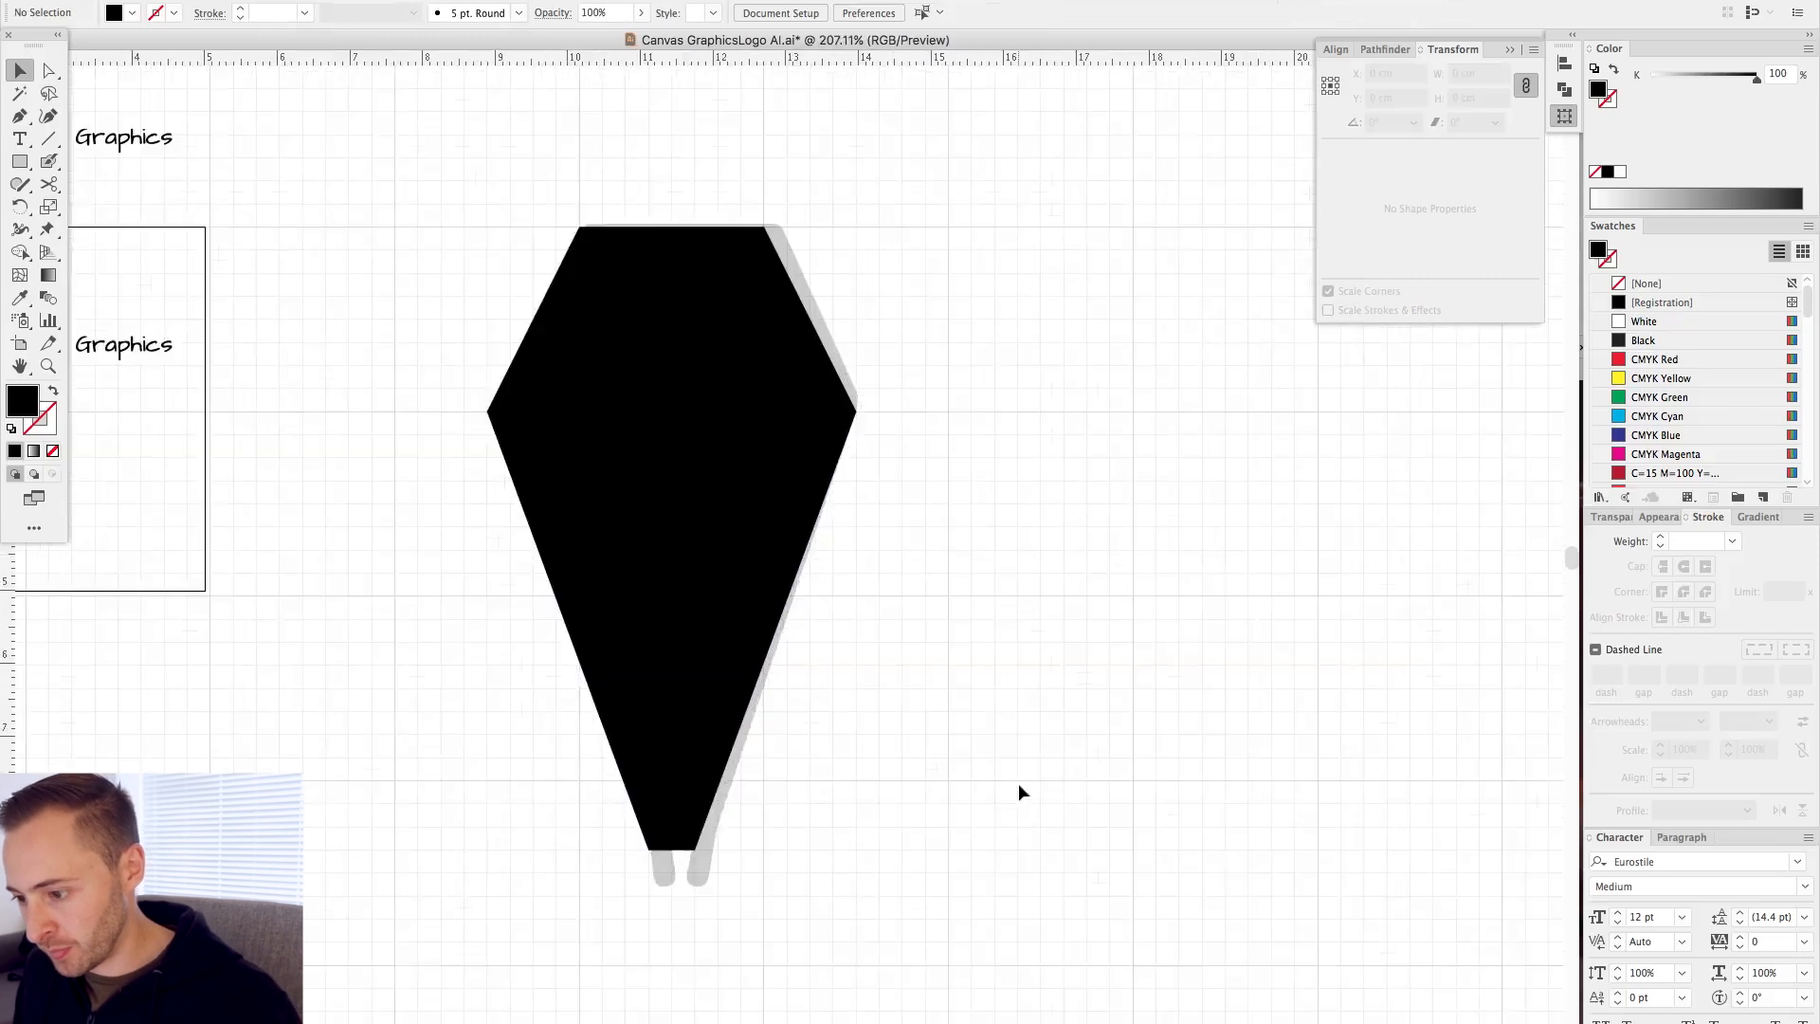
left_click(739, 564)
left_click(704, 332, "shift")
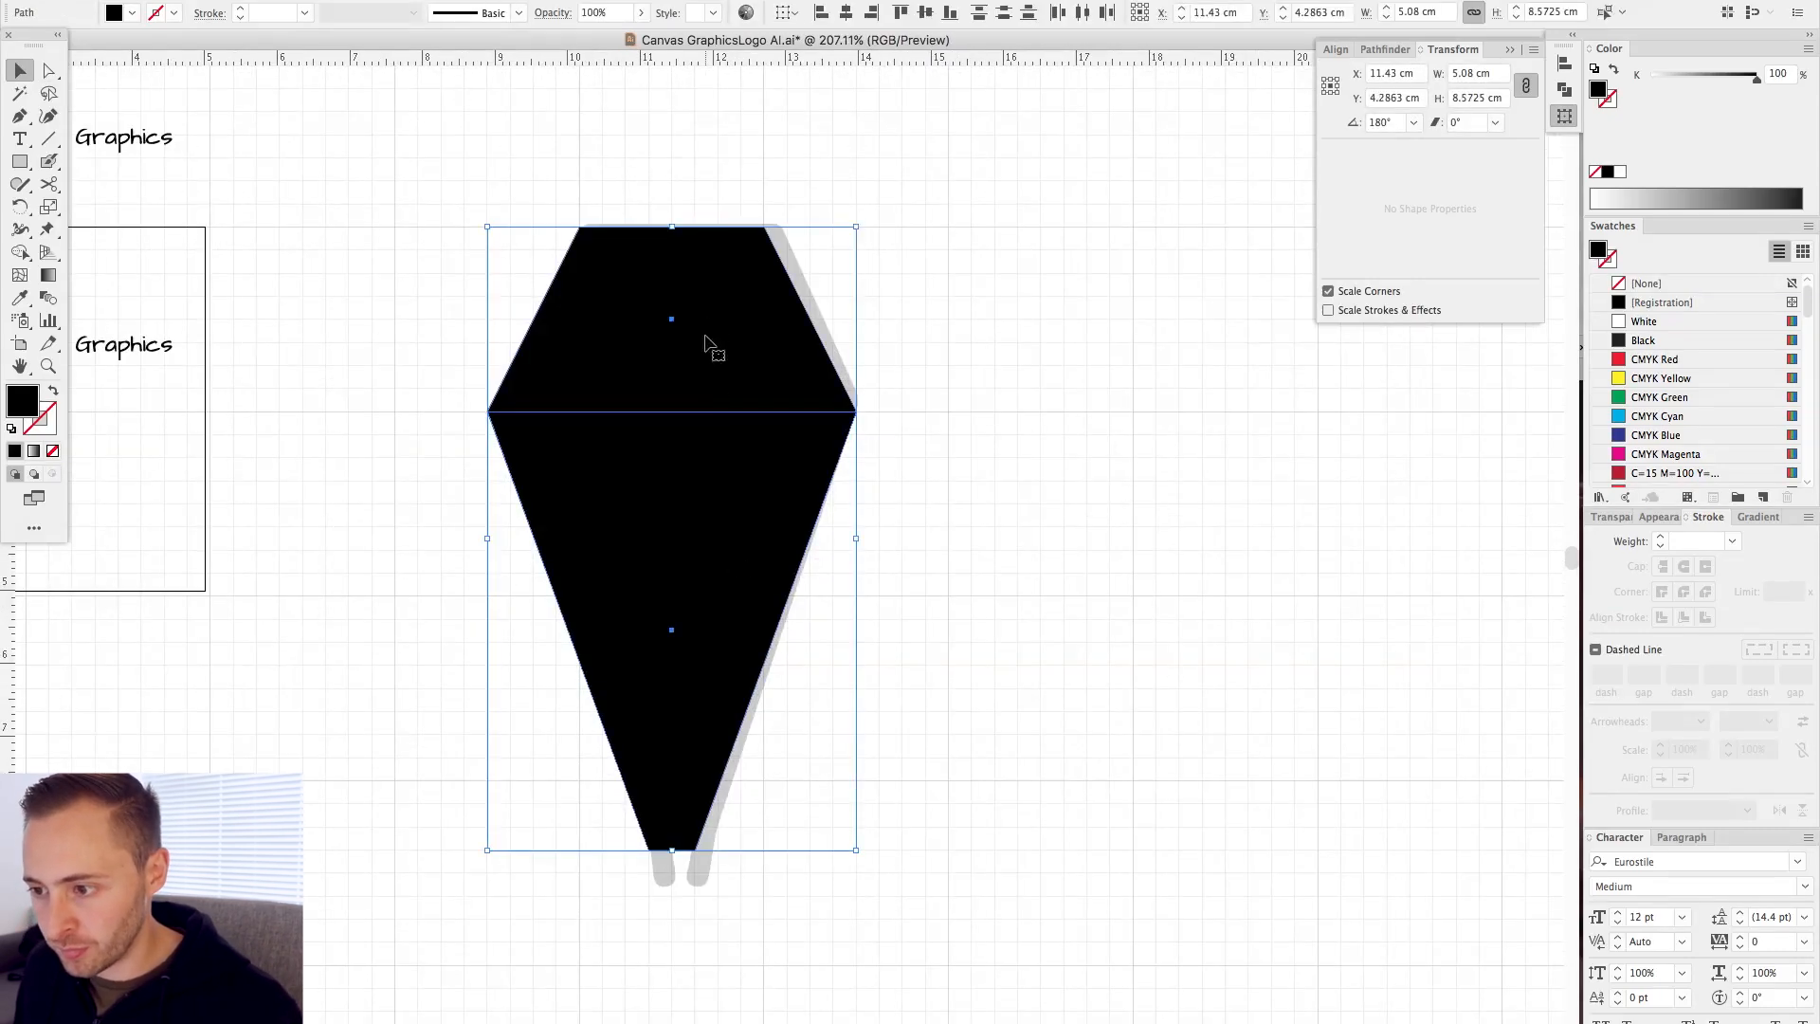
left_click(936, 724)
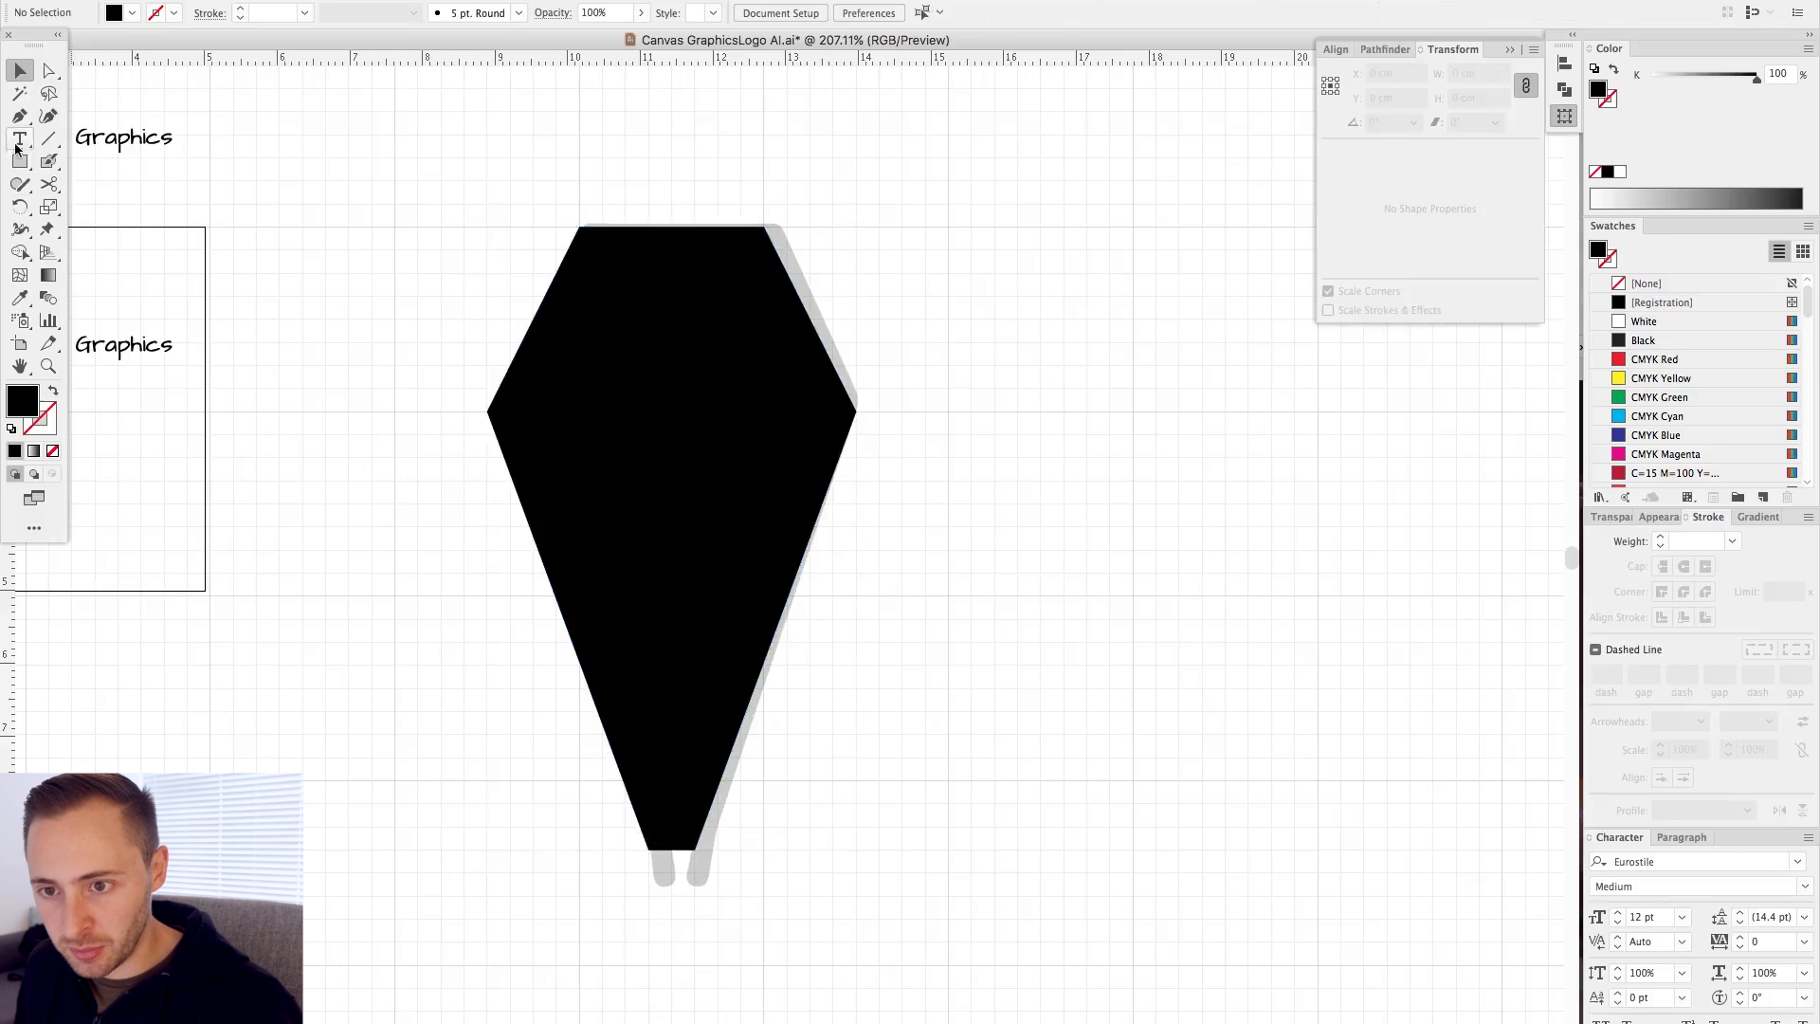
left_click(790, 370)
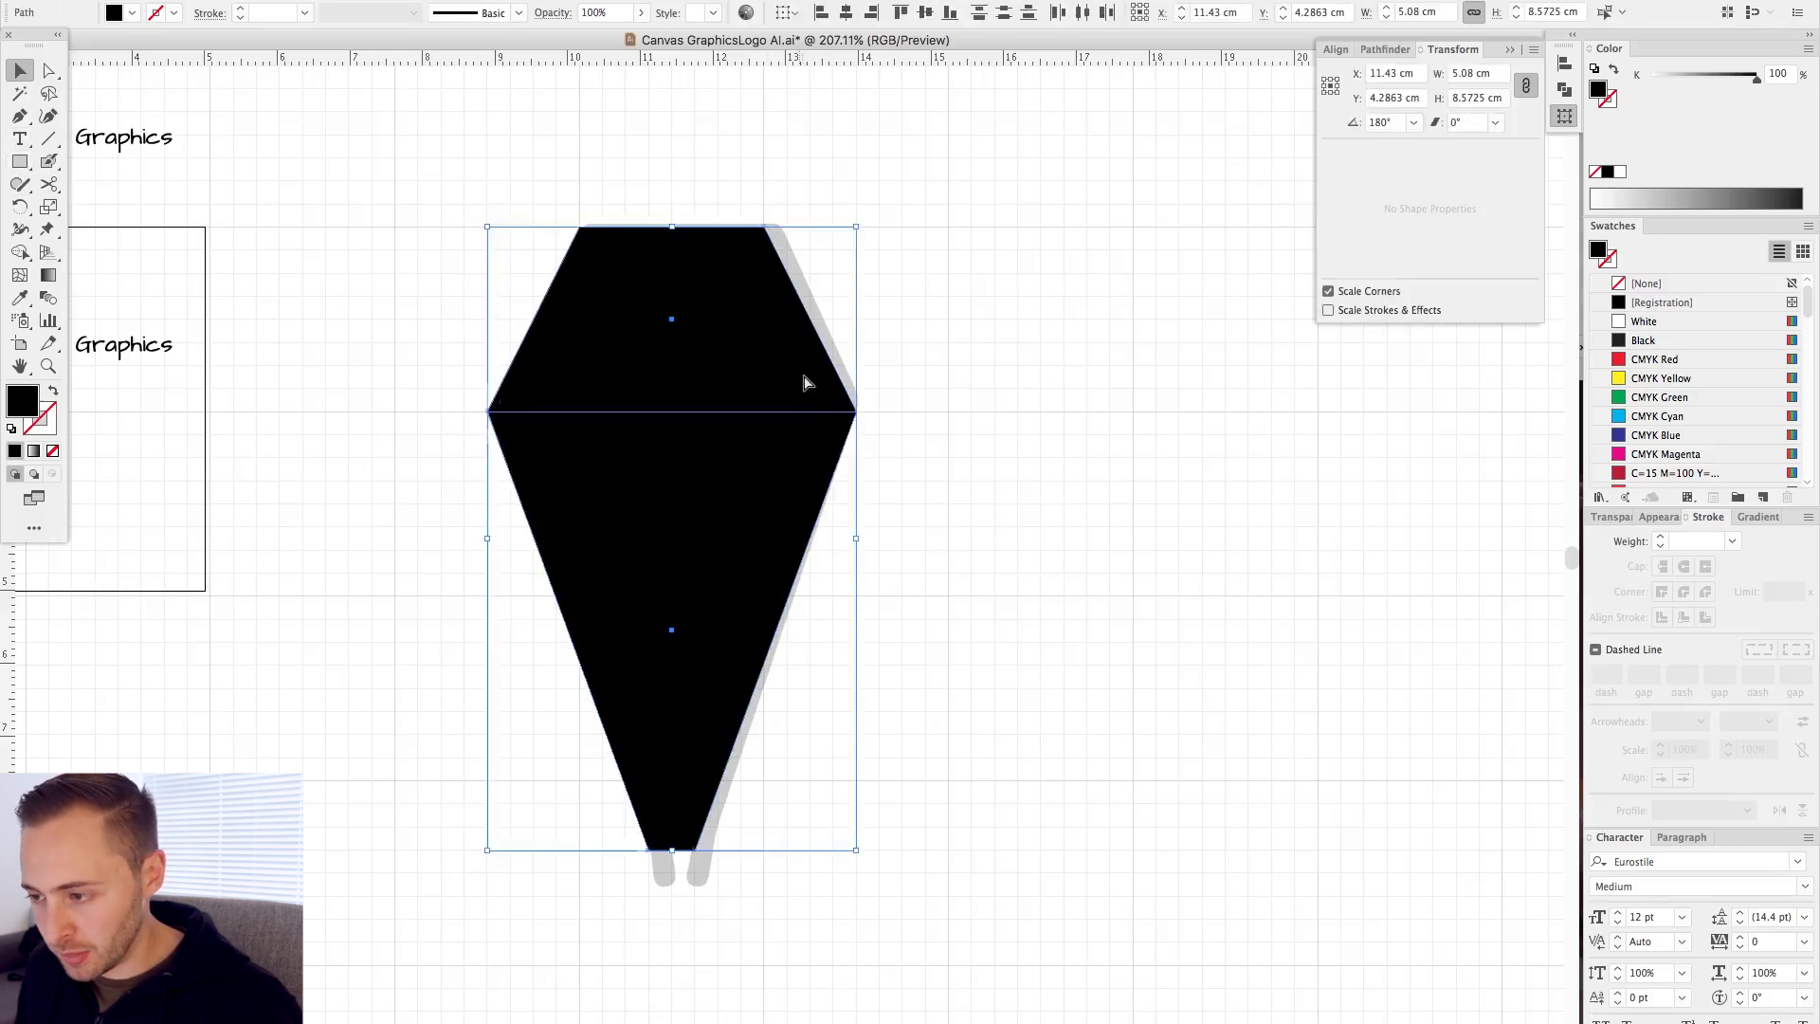
key("super+minus")
key("super+minus")
key("super+minus")
key("super+minus")
key("super+minus")
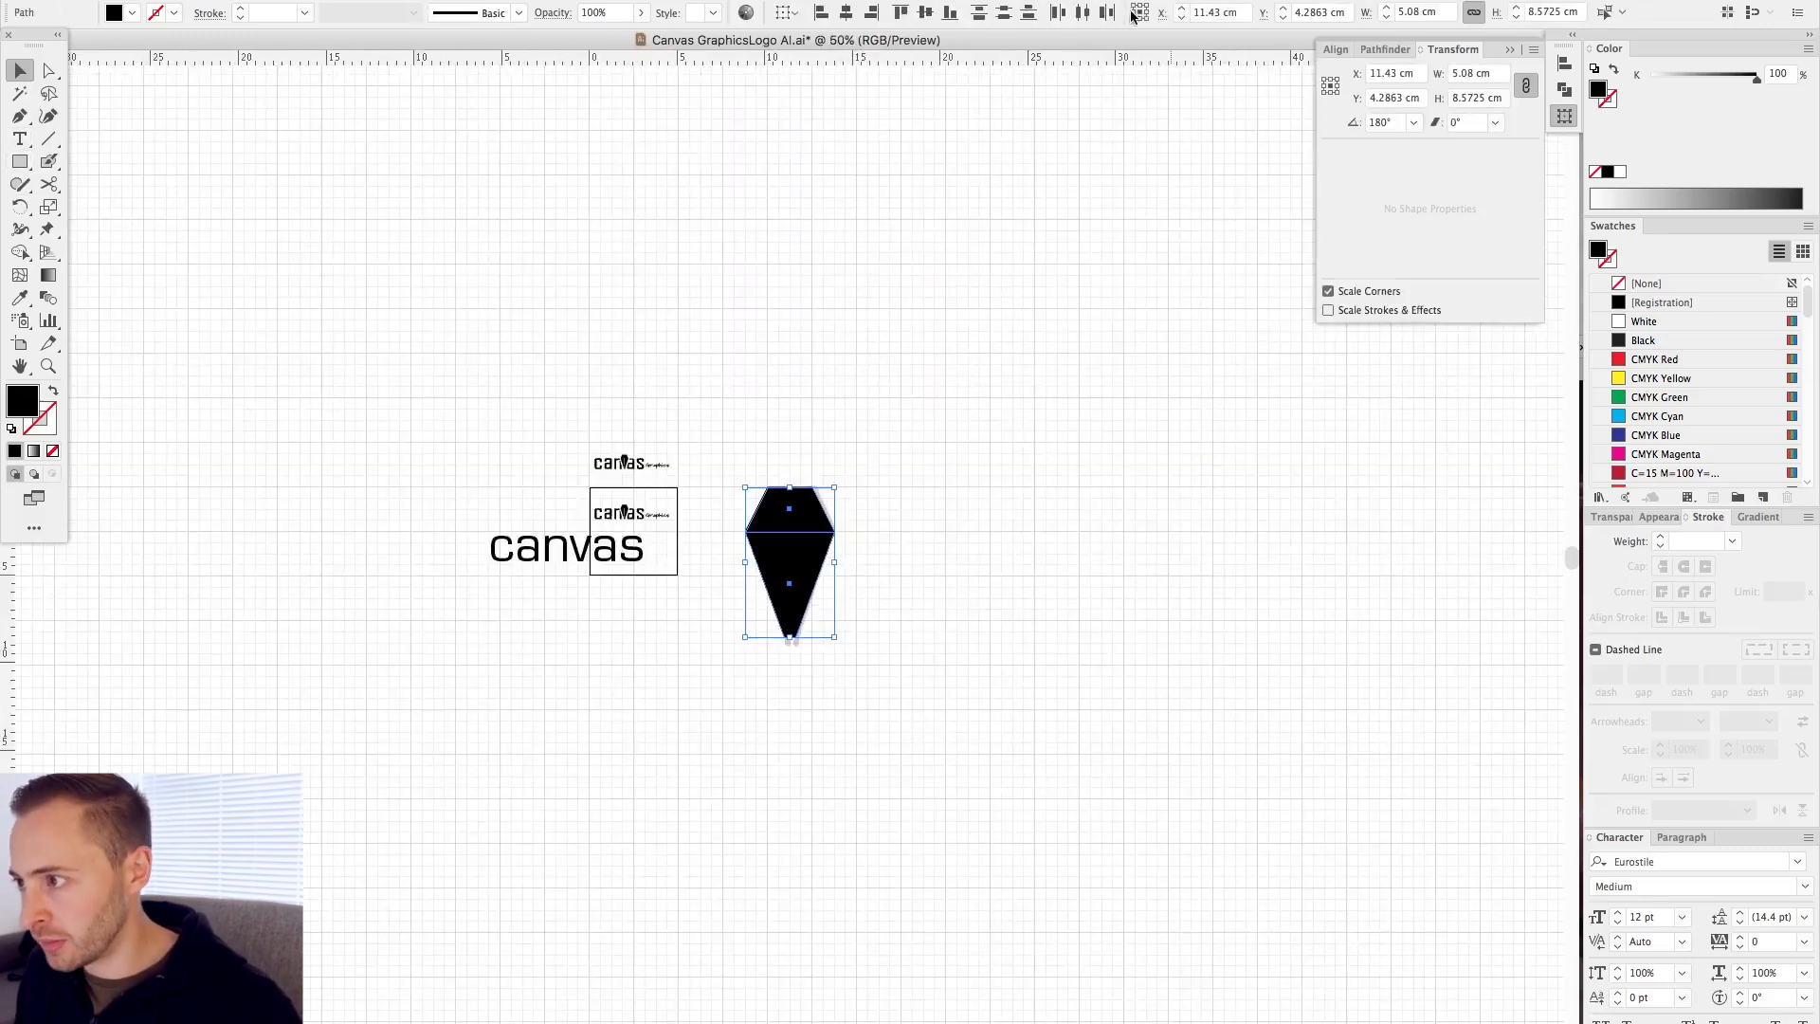
left_click_drag(726, 518, 852, 643)
left_click_drag(1100, 469, 1102, 218)
left_click(958, 853)
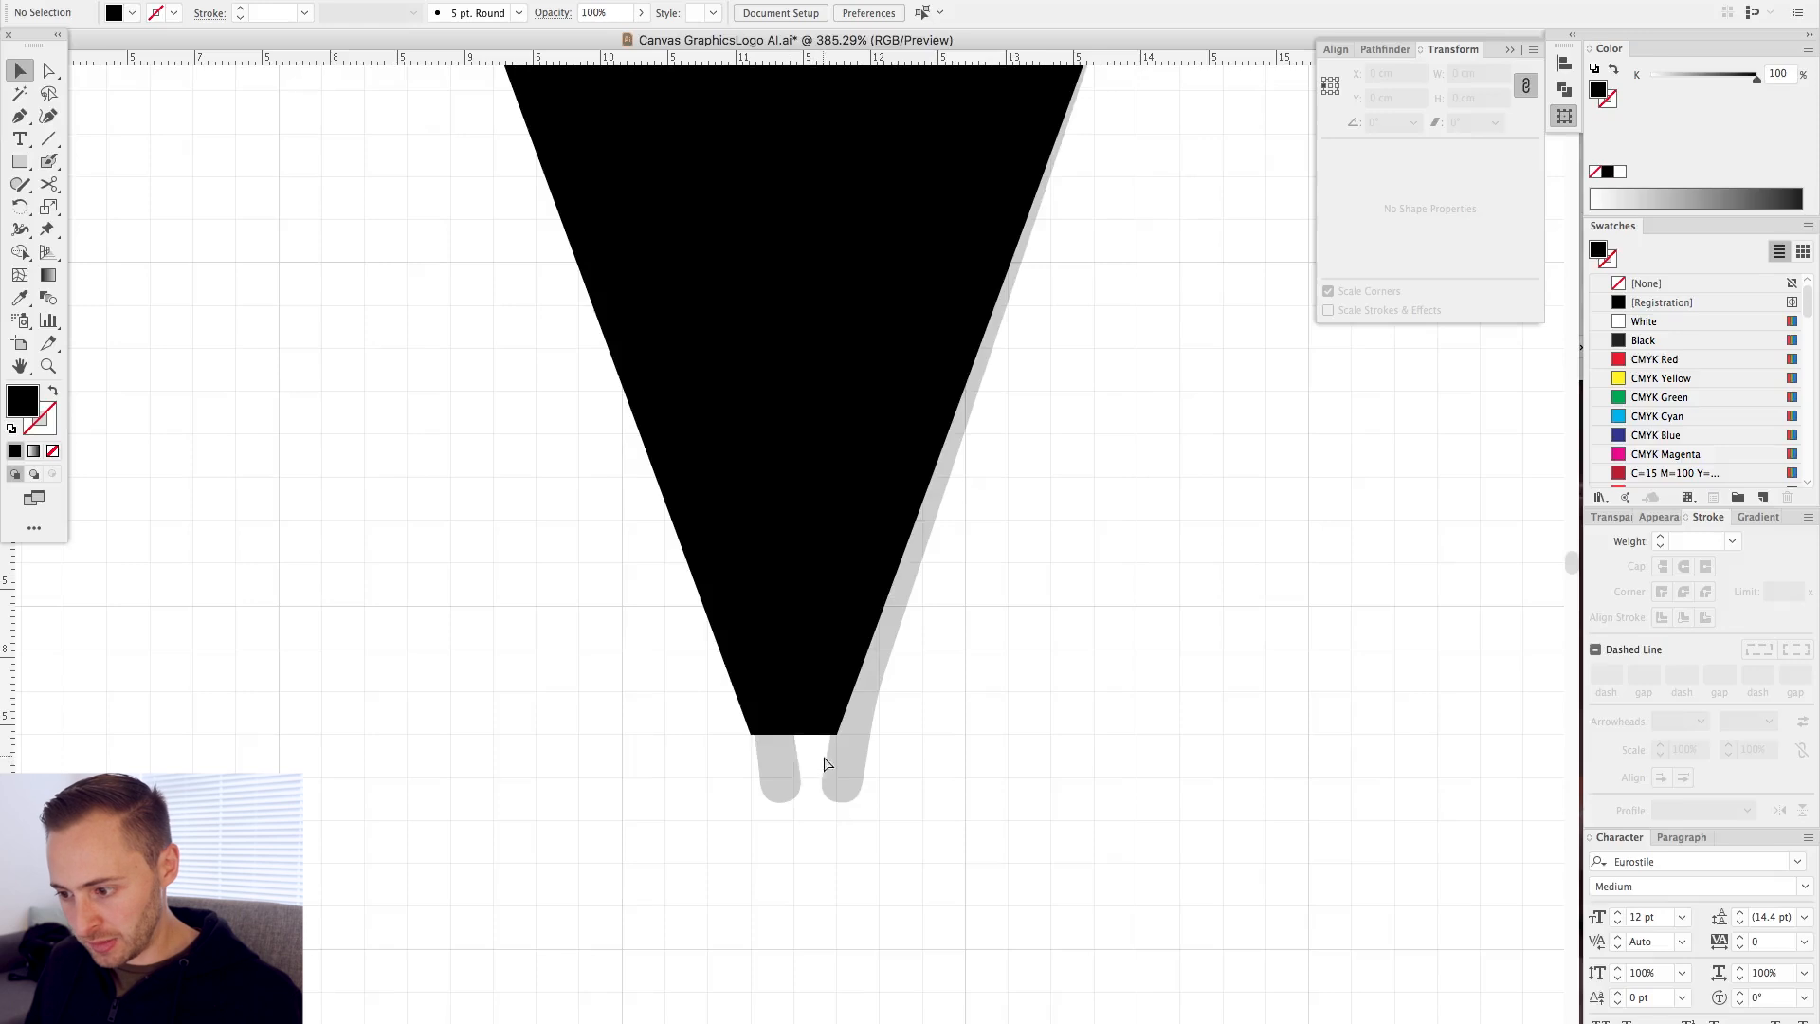
key("super+minus")
key("super+minus")
left_click_drag(792, 460, 968, 464)
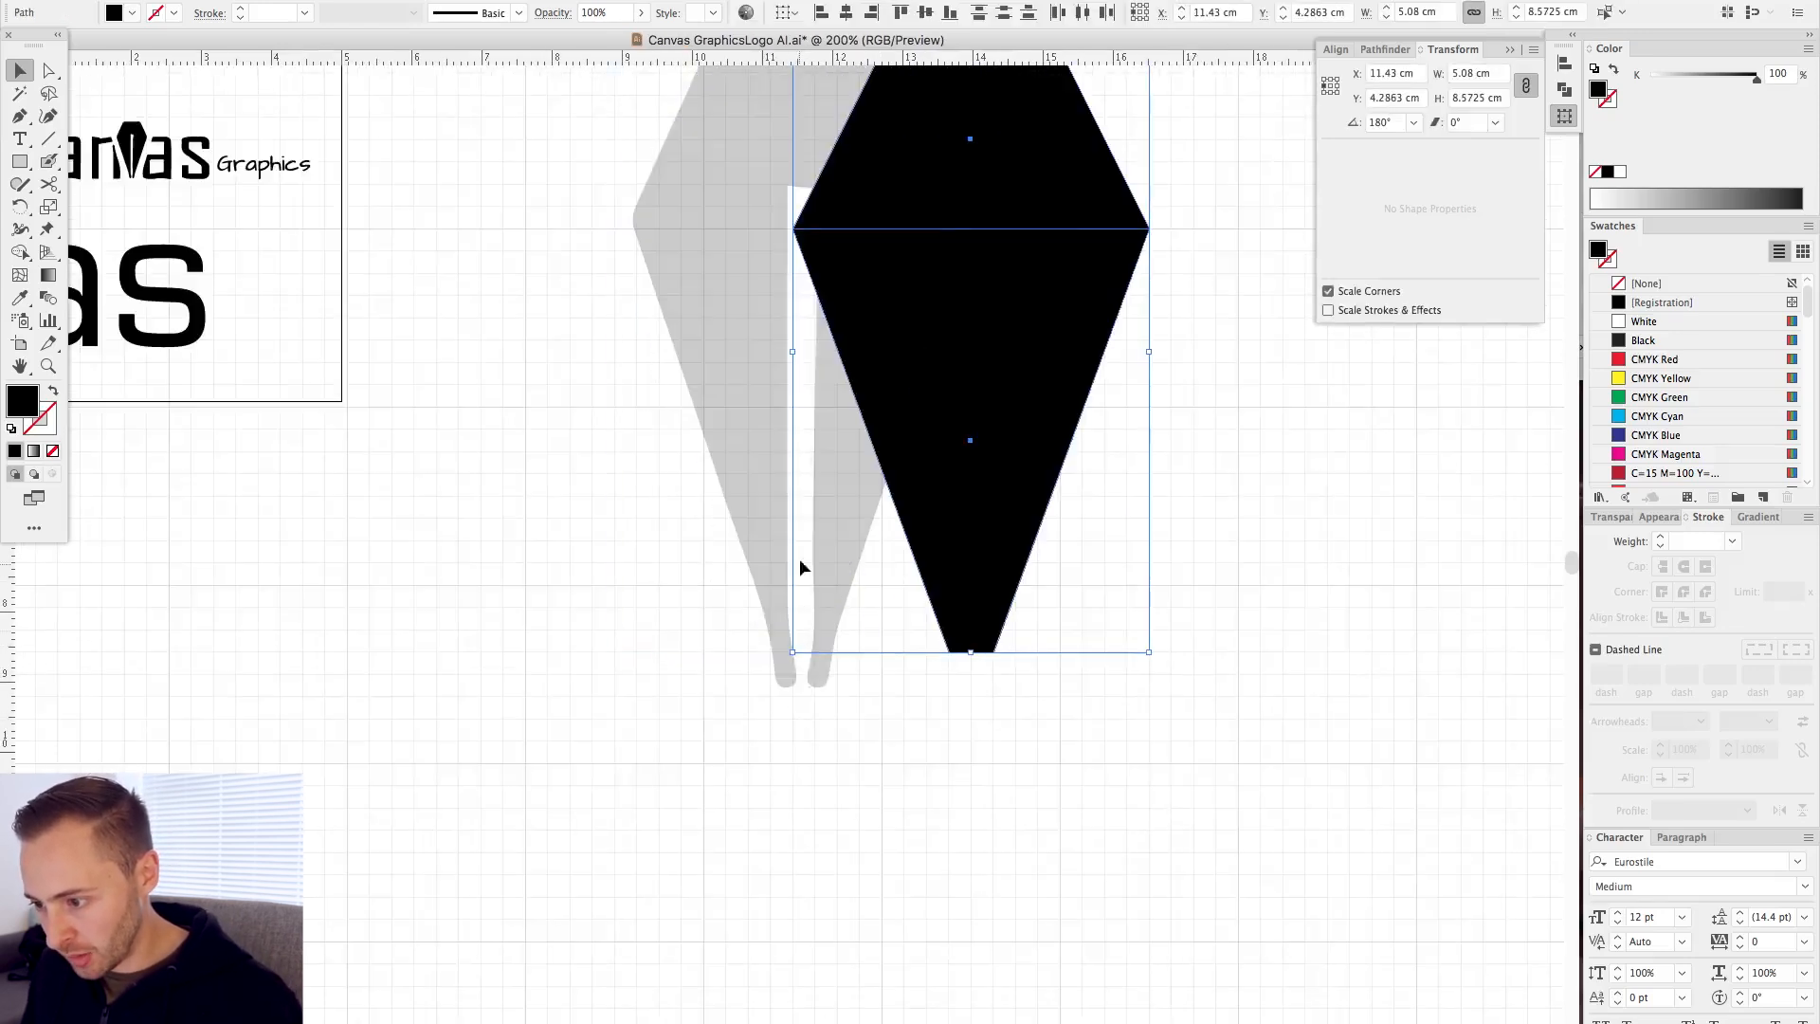
key("super+z")
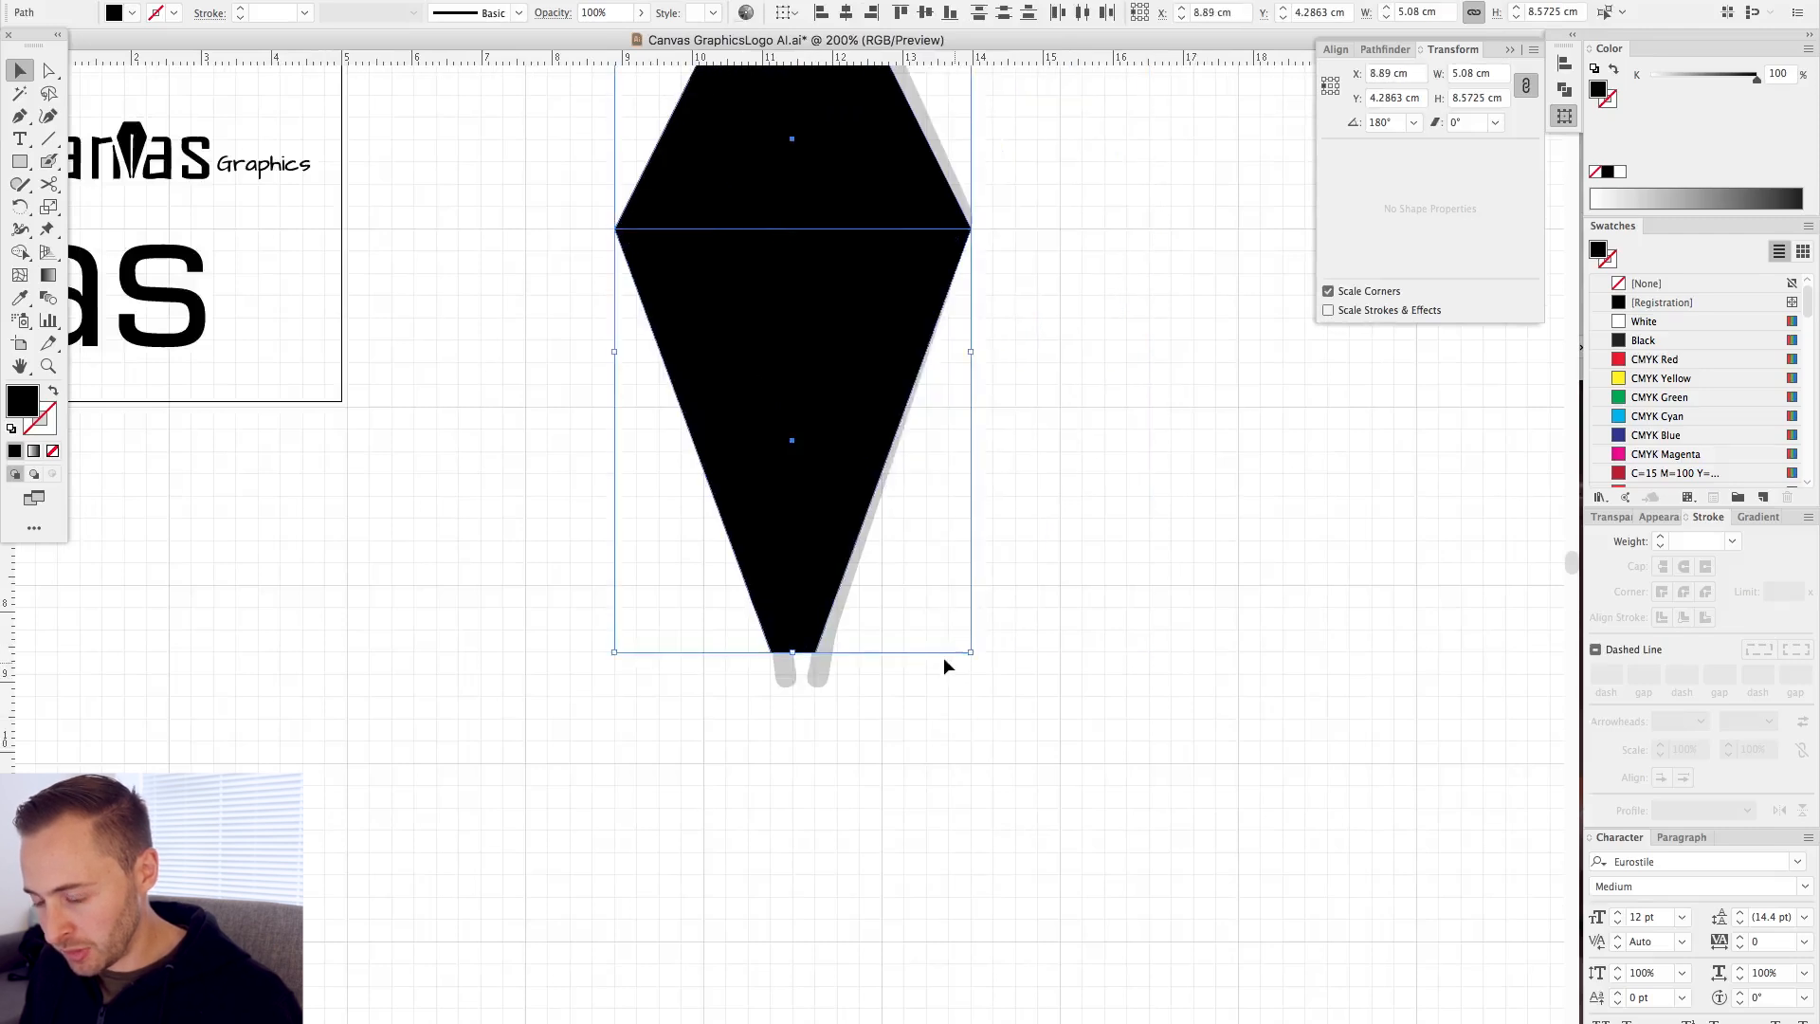
- Enlarge both nib shapes together proportionally to 7.62 × 12.86 cm and shift them towards the right of the template
left_click(942, 657)
left_click_drag(916, 618, 837, 154)
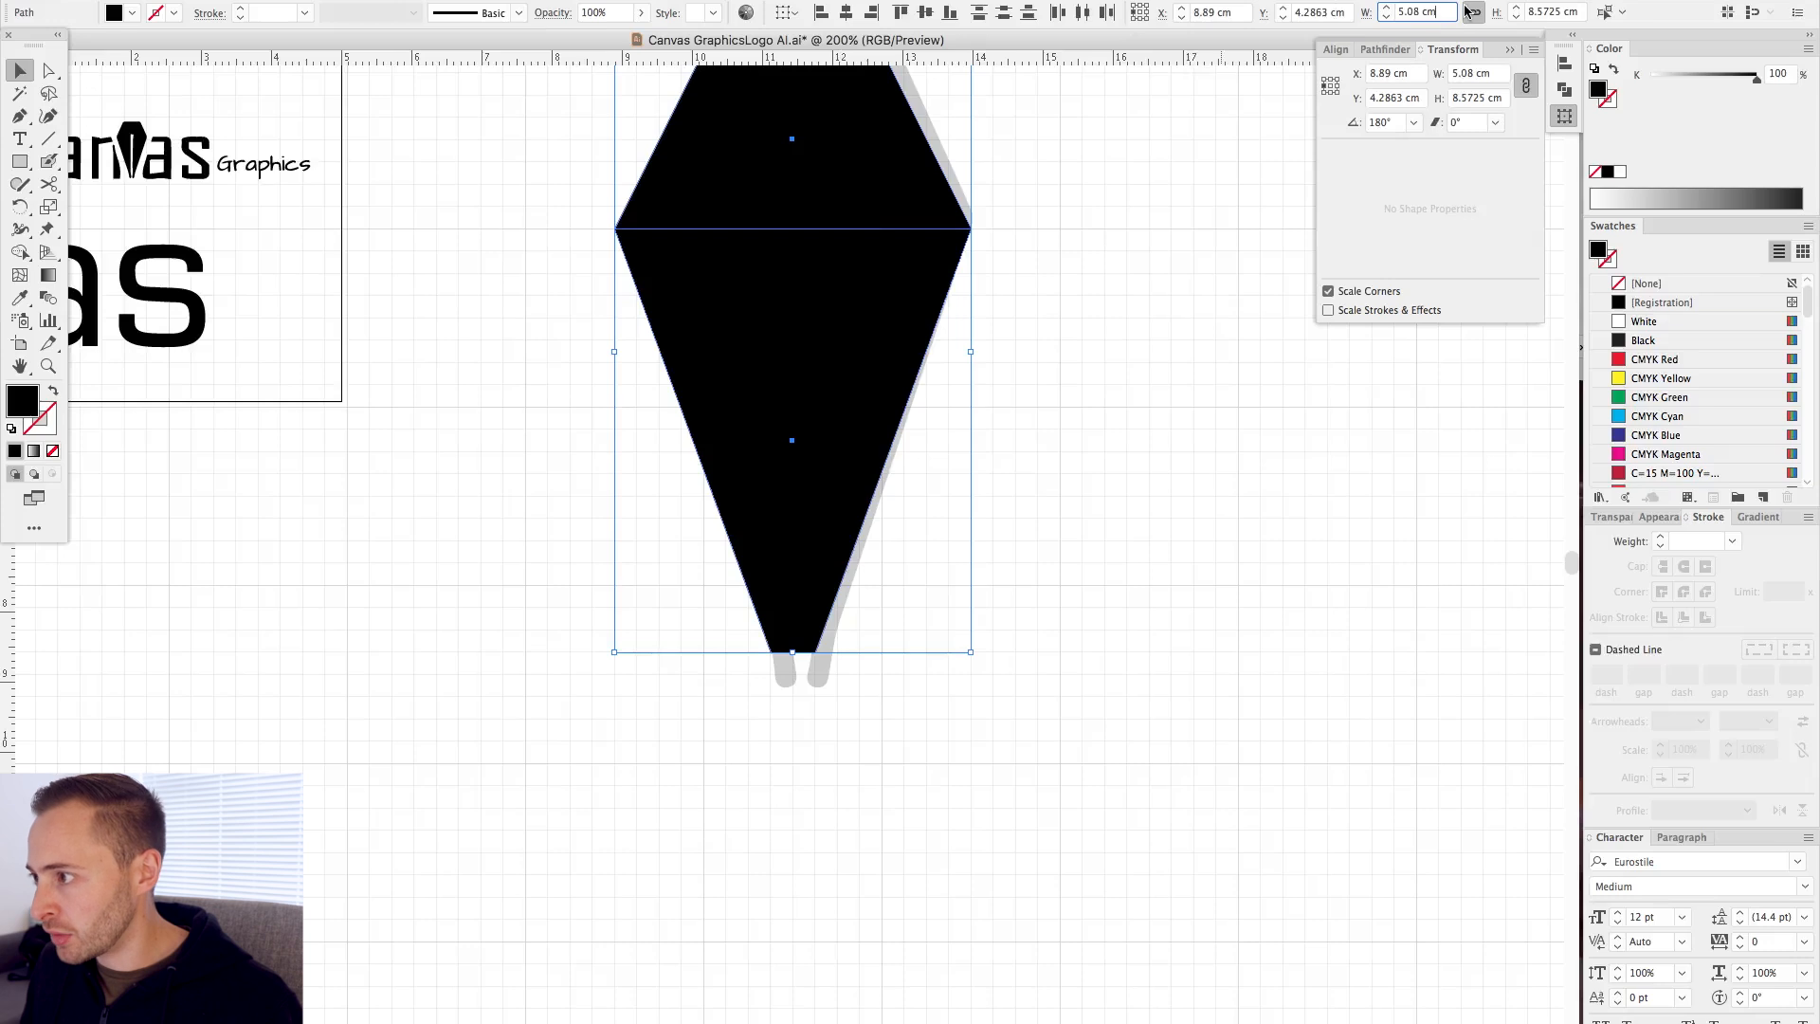
type("5")
key("Return")
left_click_drag(932, 516, 1096, 663)
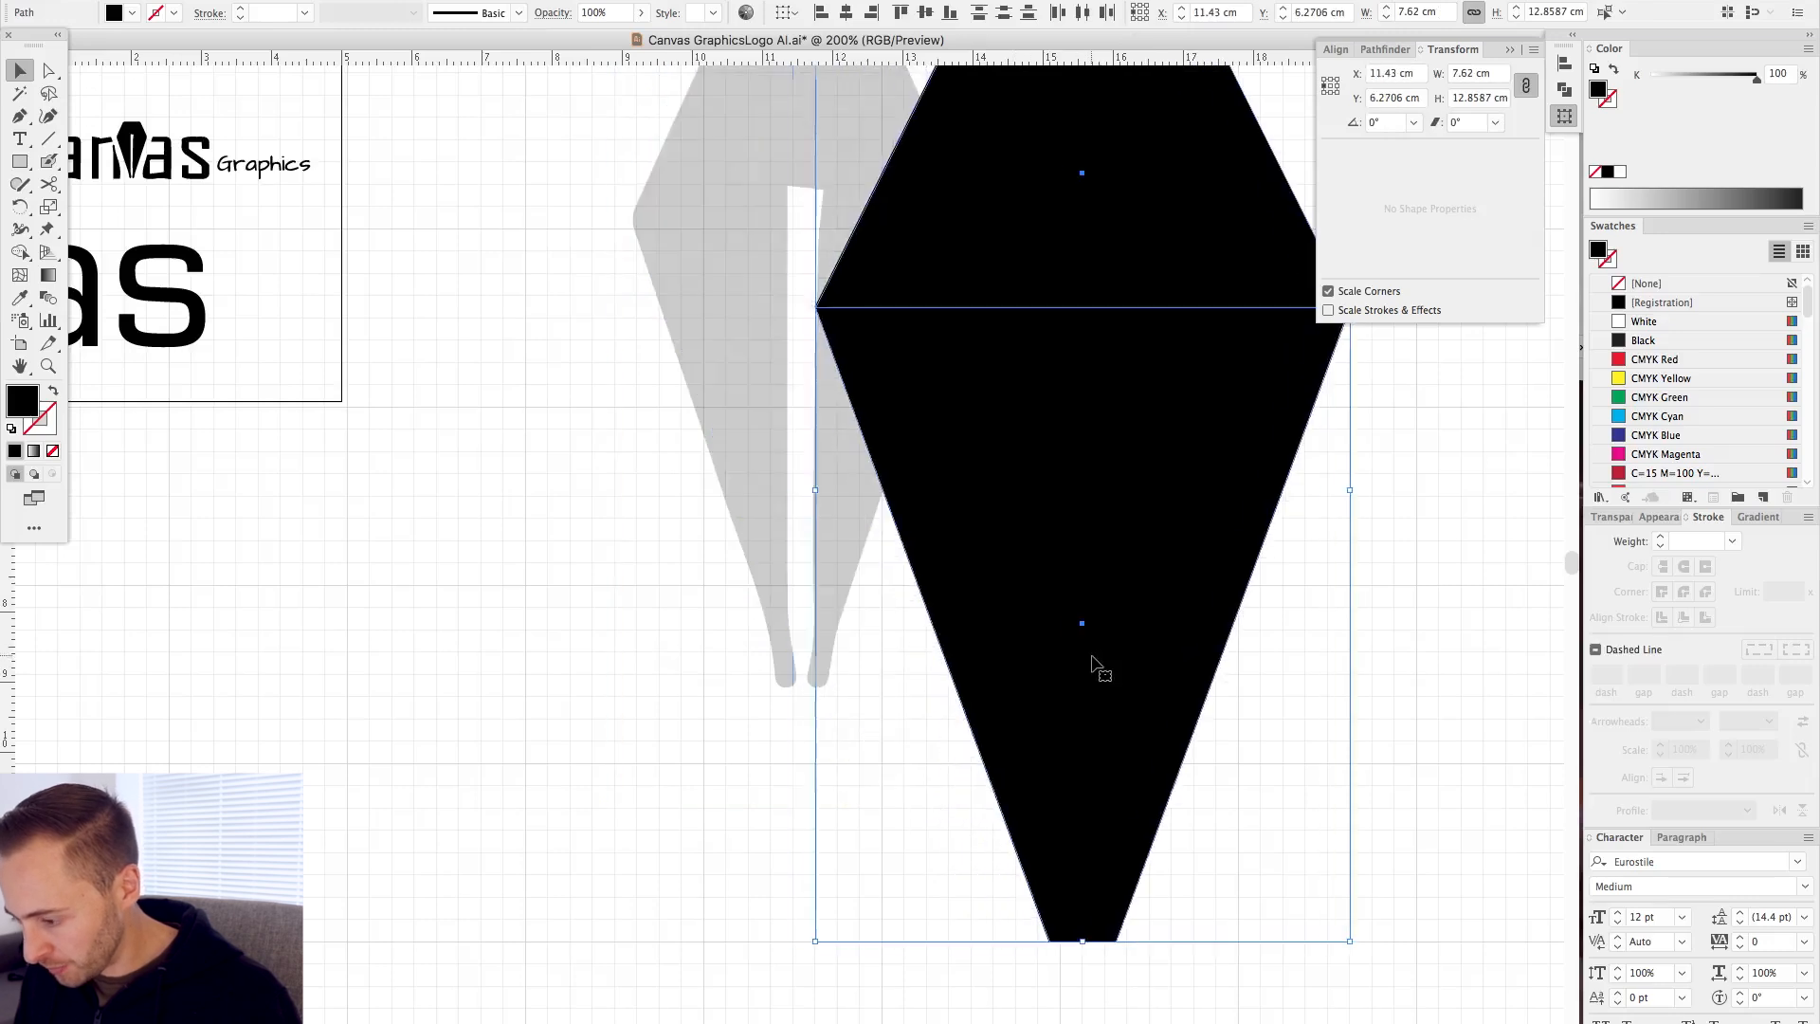
key("Right")
- Examine how the enlarged nib's blunt tip lines up with the grid
left_click_drag(1056, 557, 872, 282)
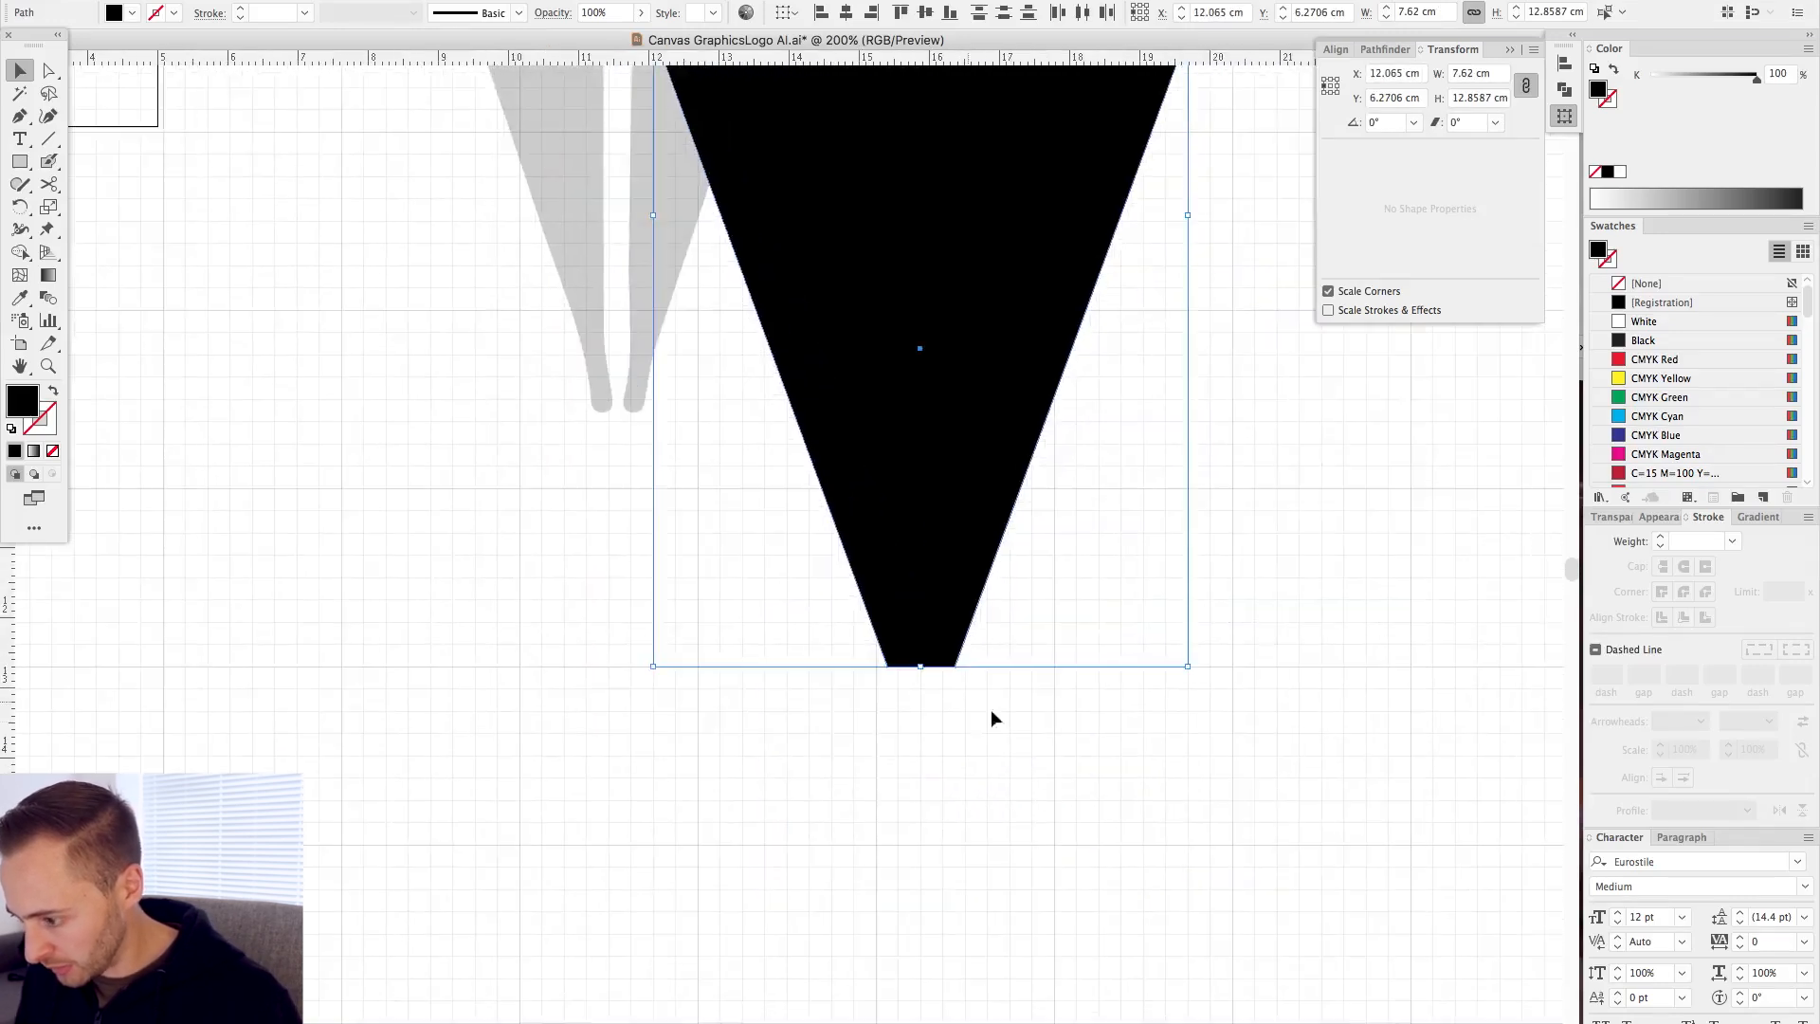
left_click(986, 710)
left_click_drag(778, 575, 1135, 731)
key("super+minus")
key("super+minus")
key("super+minus")
key("super+minus")
key("super+minus")
key("super+minus")
key("super+minus")
key("super+minus")
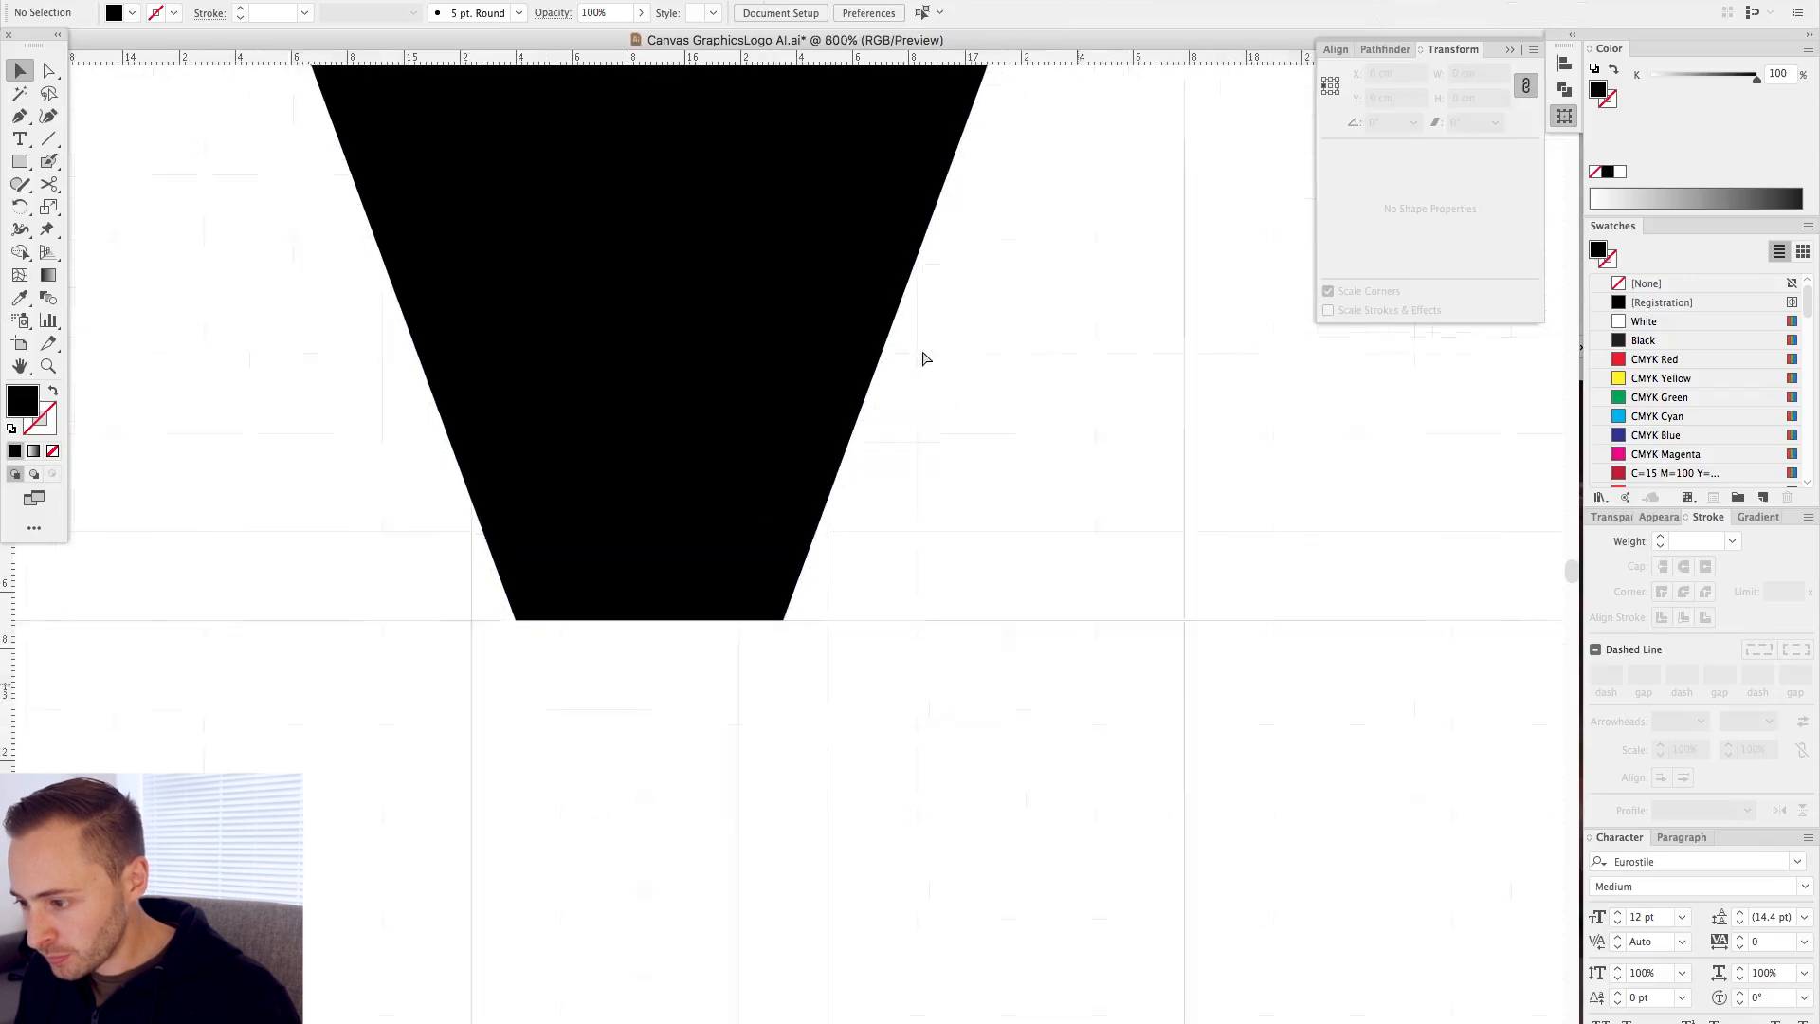
- Reposition both nib shapes together to the right of the template, with the blunt tip's outer corner on a grid line
left_click(788, 406)
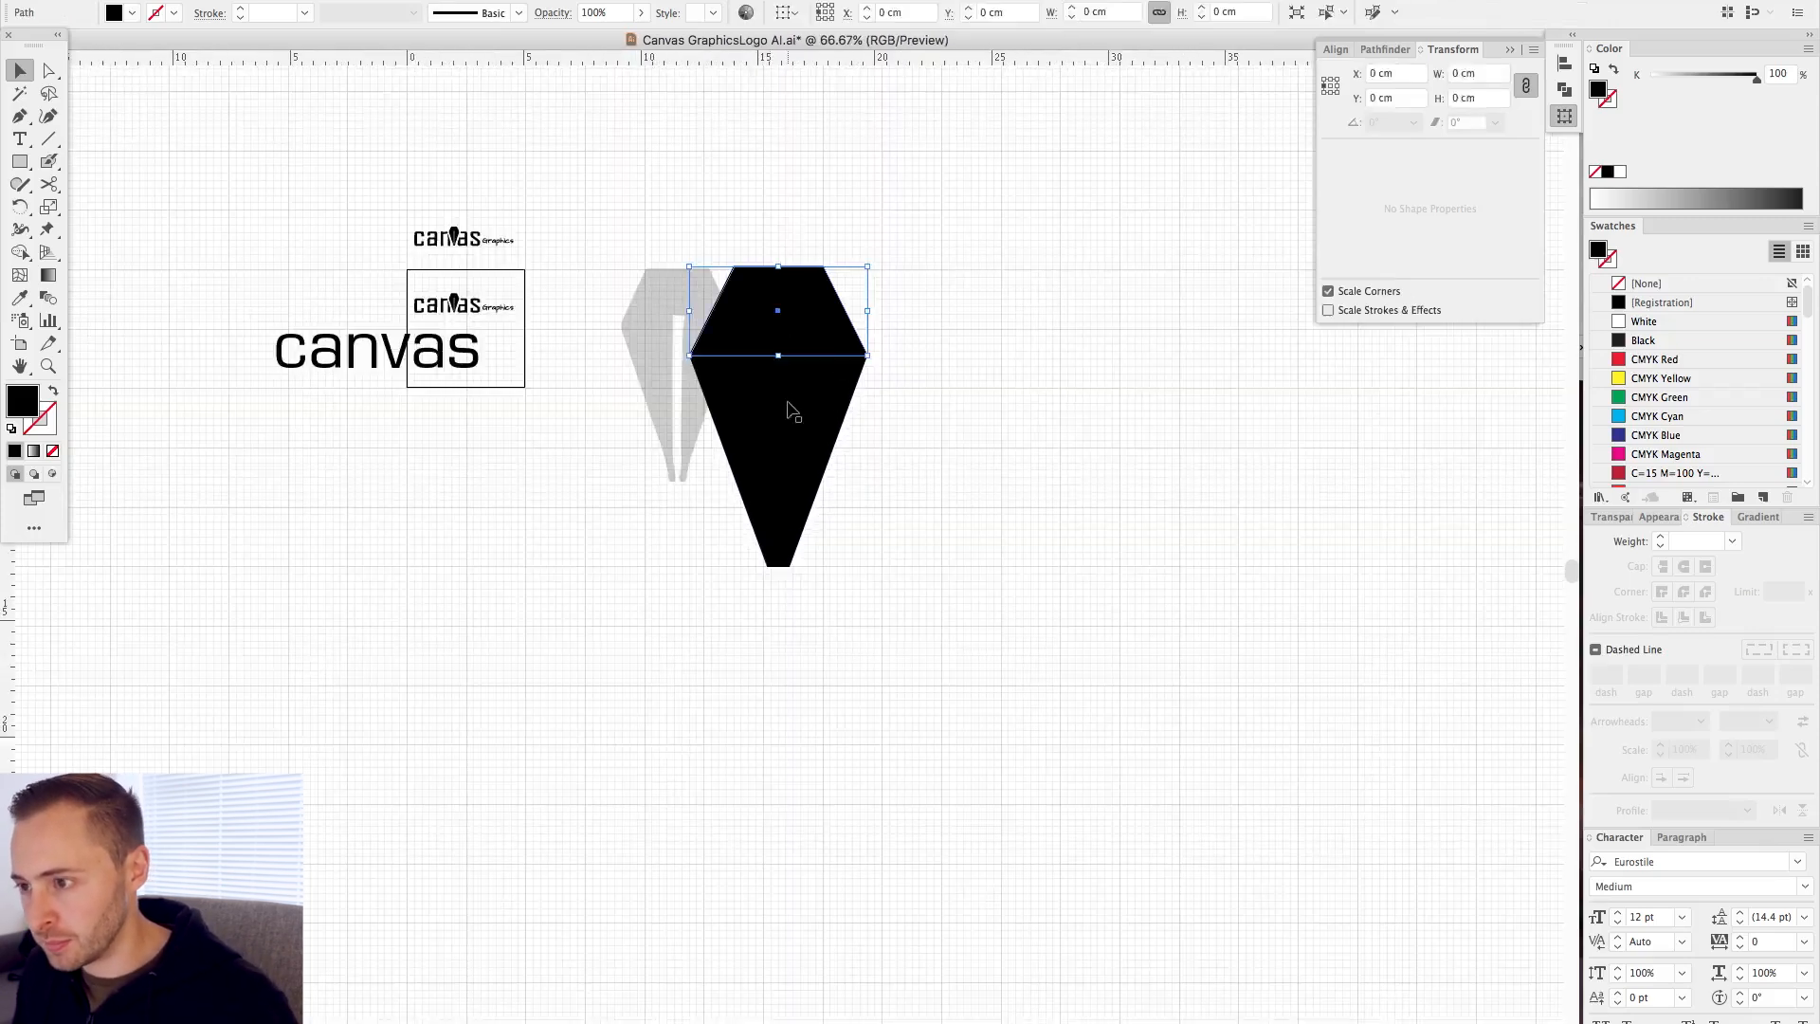
left_click_drag(850, 348, 784, 301)
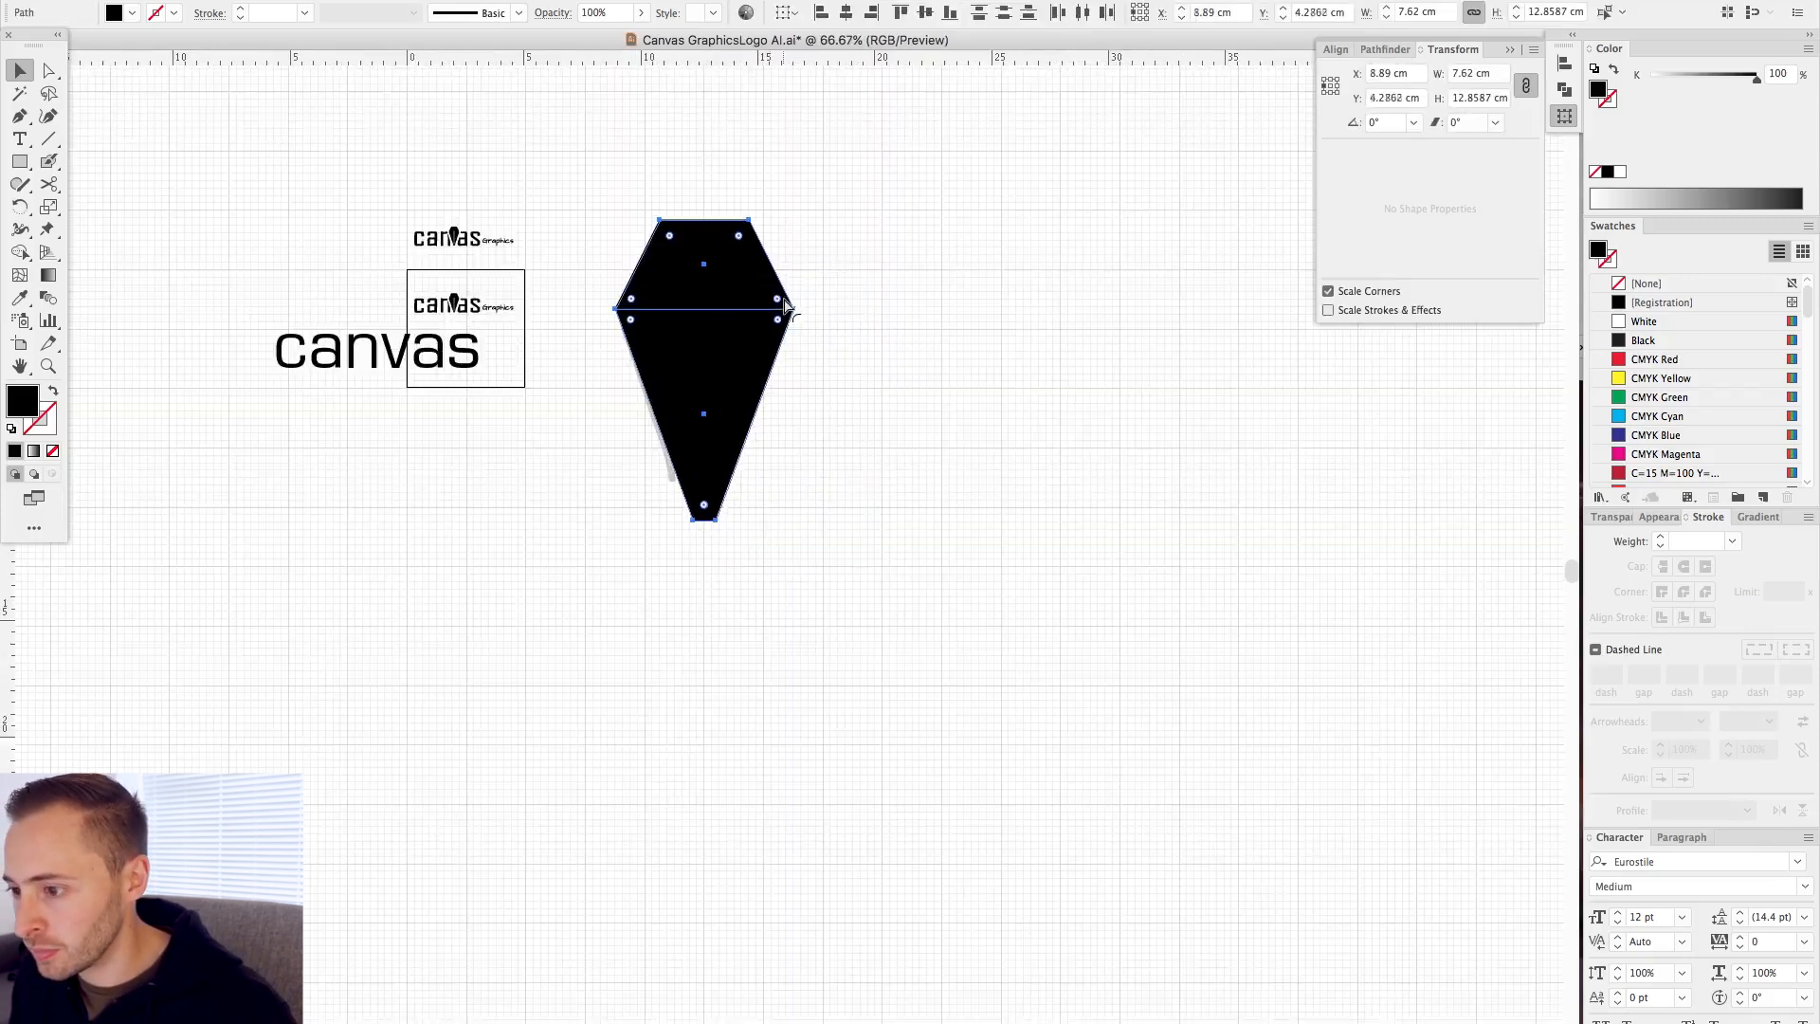
left_click_drag(572, 189, 855, 538)
left_click_drag(858, 623, 622, 268)
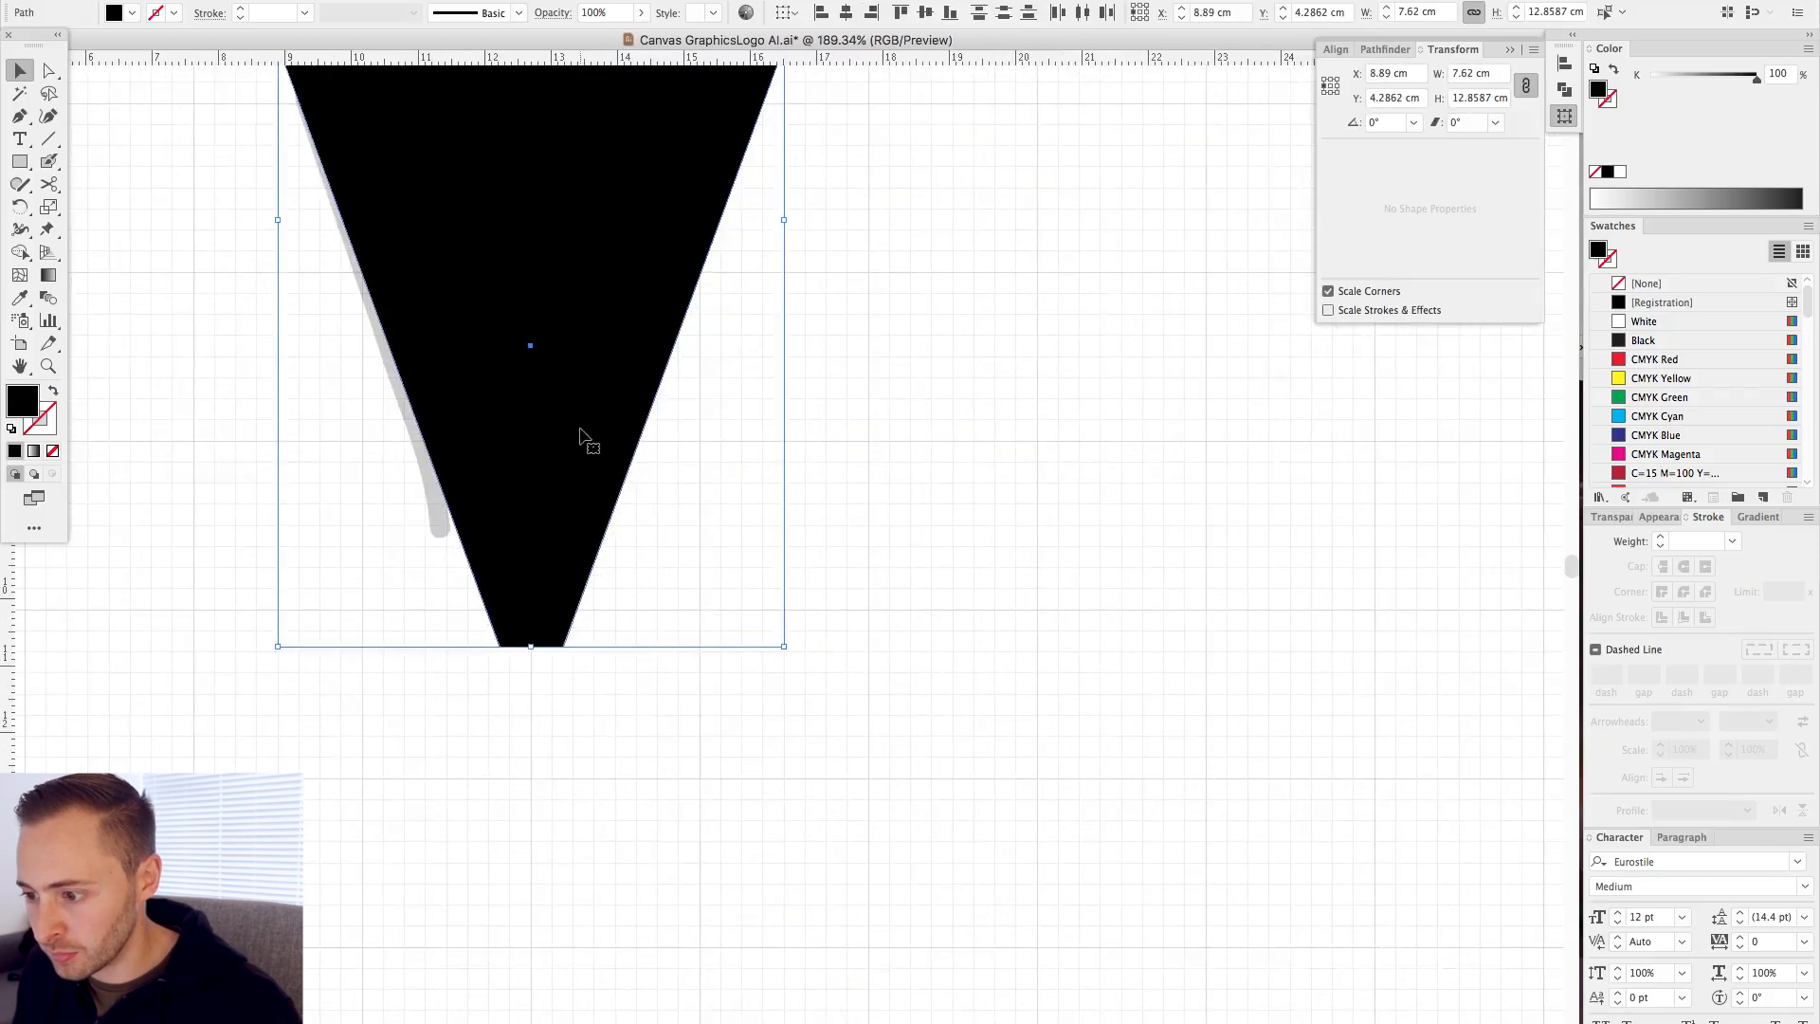
left_click_drag(531, 589, 697, 583)
left_click_drag(593, 581, 824, 670)
left_click_drag(952, 505, 873, 541)
left_click(847, 869)
- Draw a narrow rectangle about 0.27 × 1.3 cm over the middle of the nib's blunt tip
key("super+minus")
key("super+minus")
key("super+minus")
key("super+minus")
key("super+minus")
key("m")
left_click_drag(809, 629, 836, 491)
key("v")
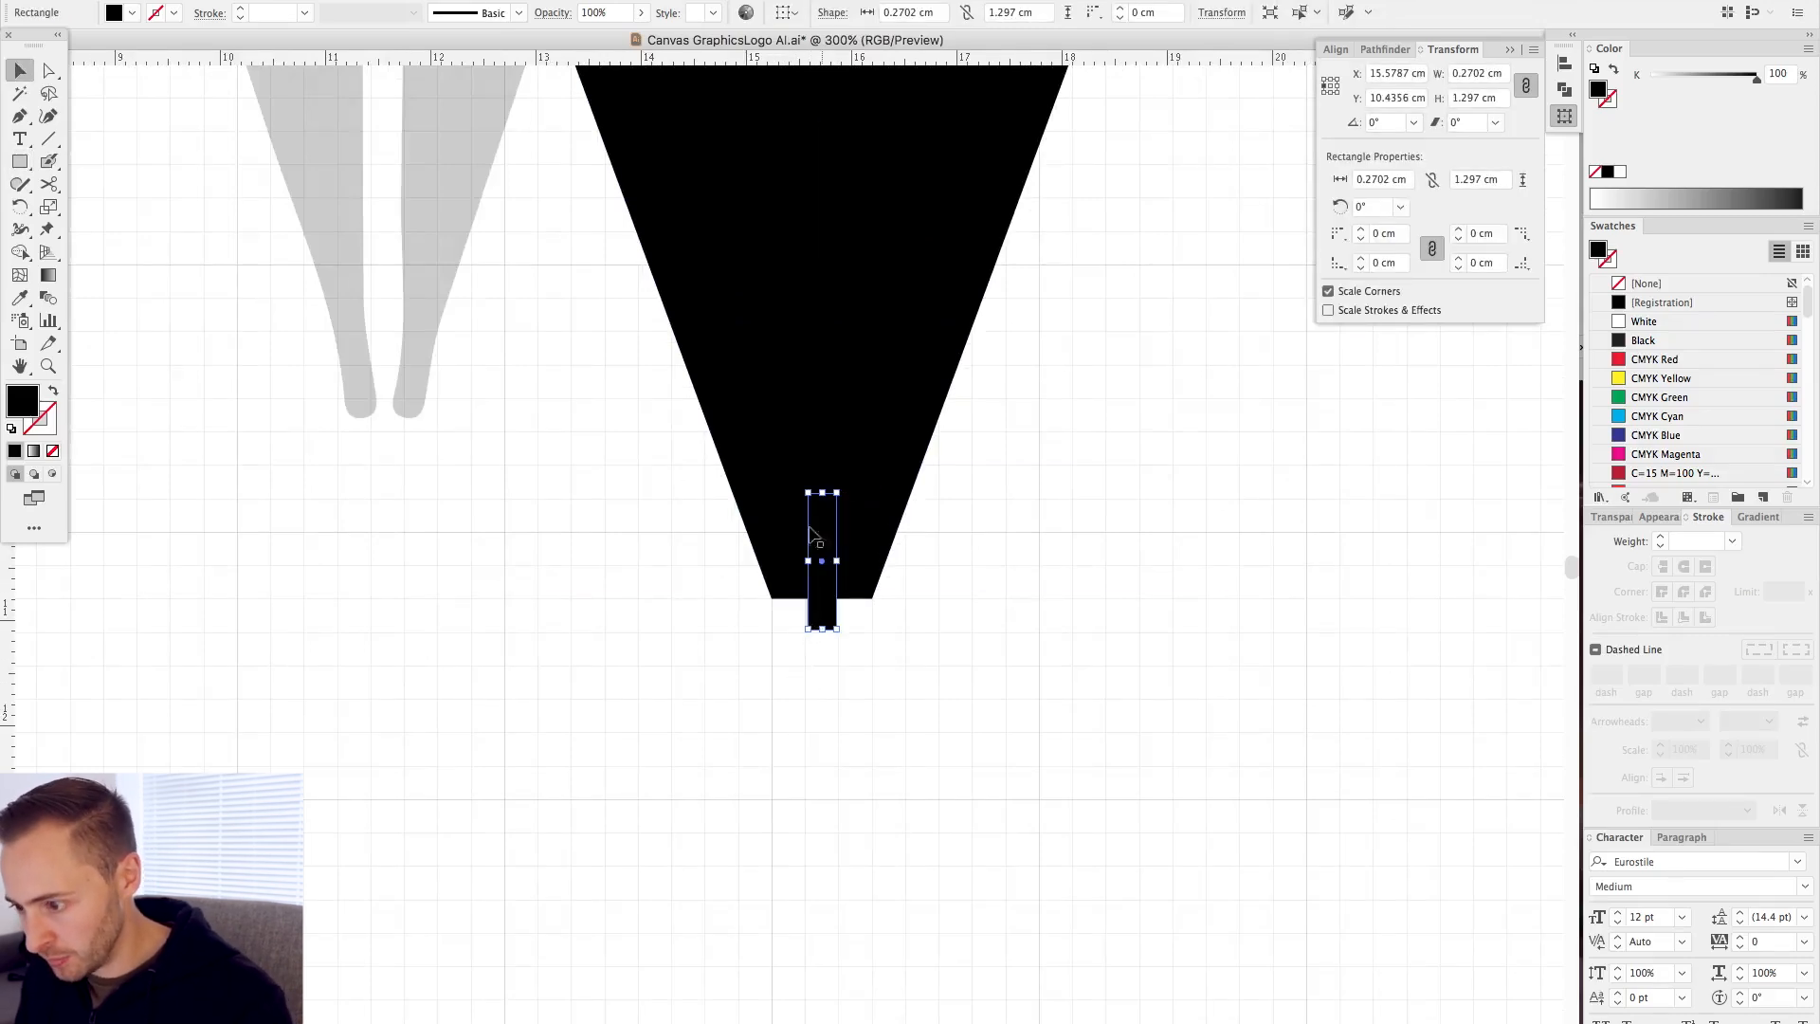
- Resize the narrow rectangle to 0.3125 × 4.7625 cm and fill it with White to form the nib's slit
left_click_drag(808, 560, 803, 561)
left_click_drag(821, 628, 822, 631)
left_click_drag(822, 492, 831, 136)
key("super+1")
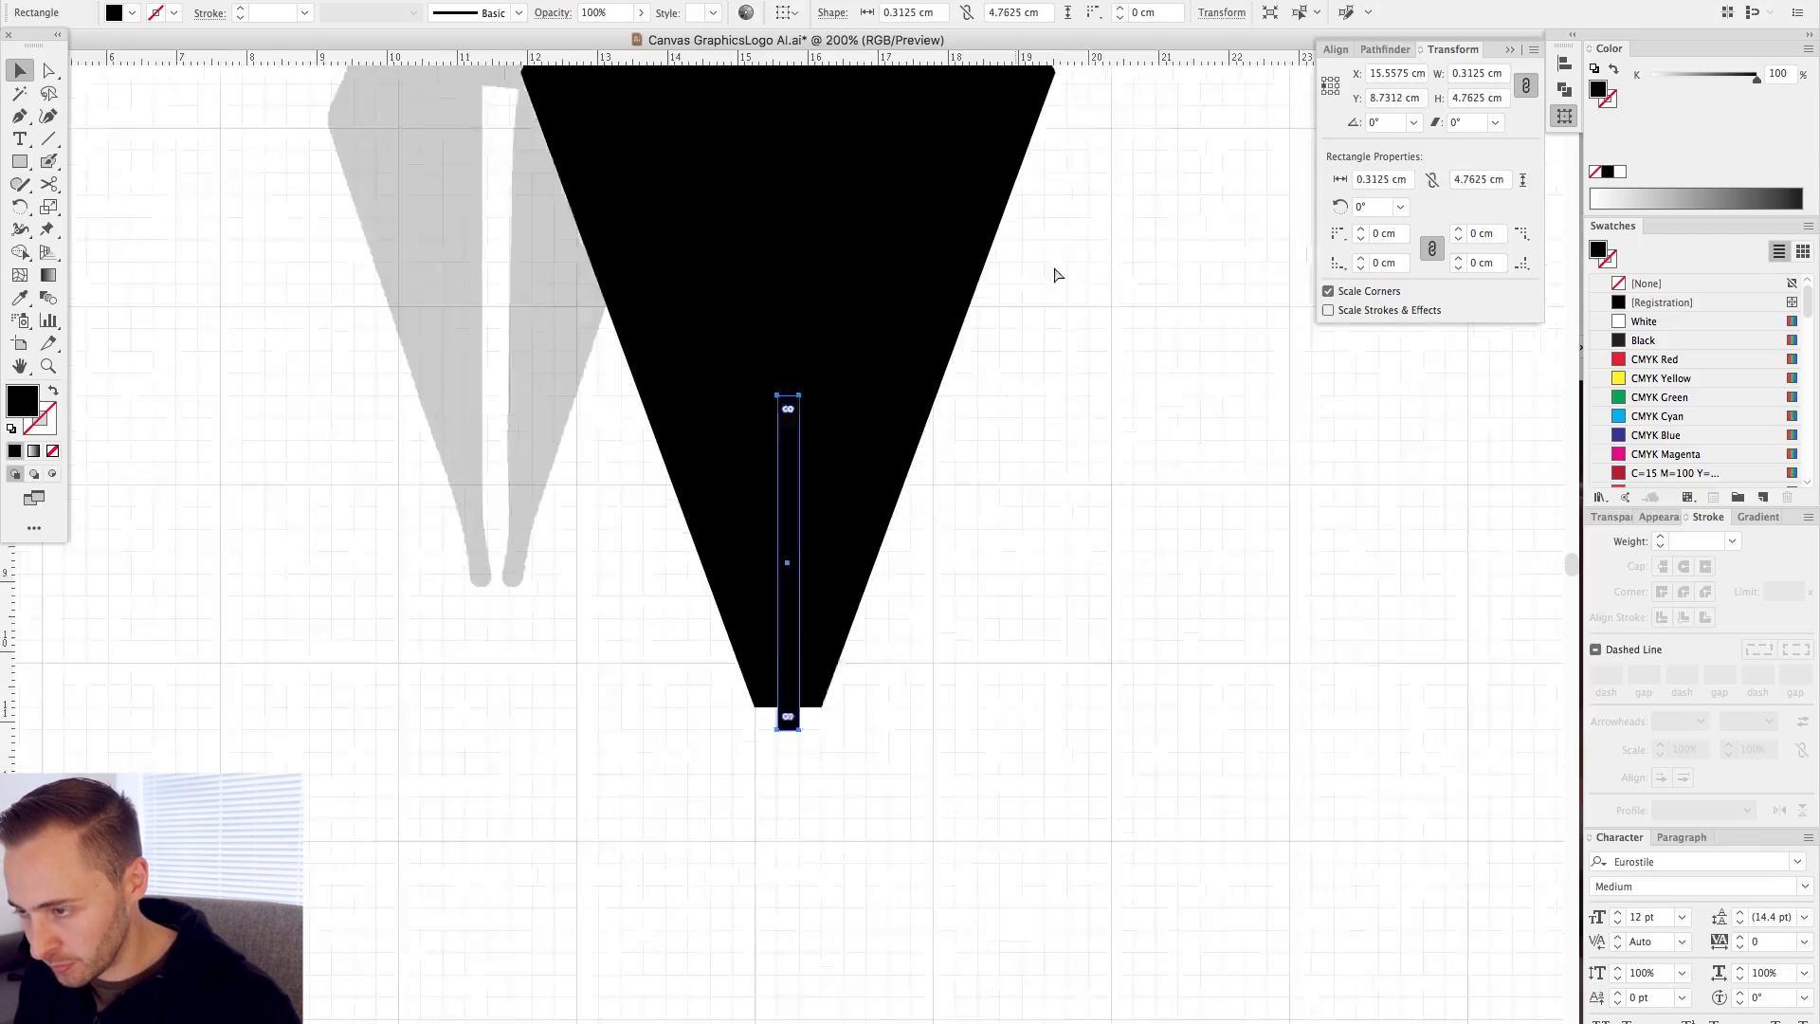
left_click(1641, 323)
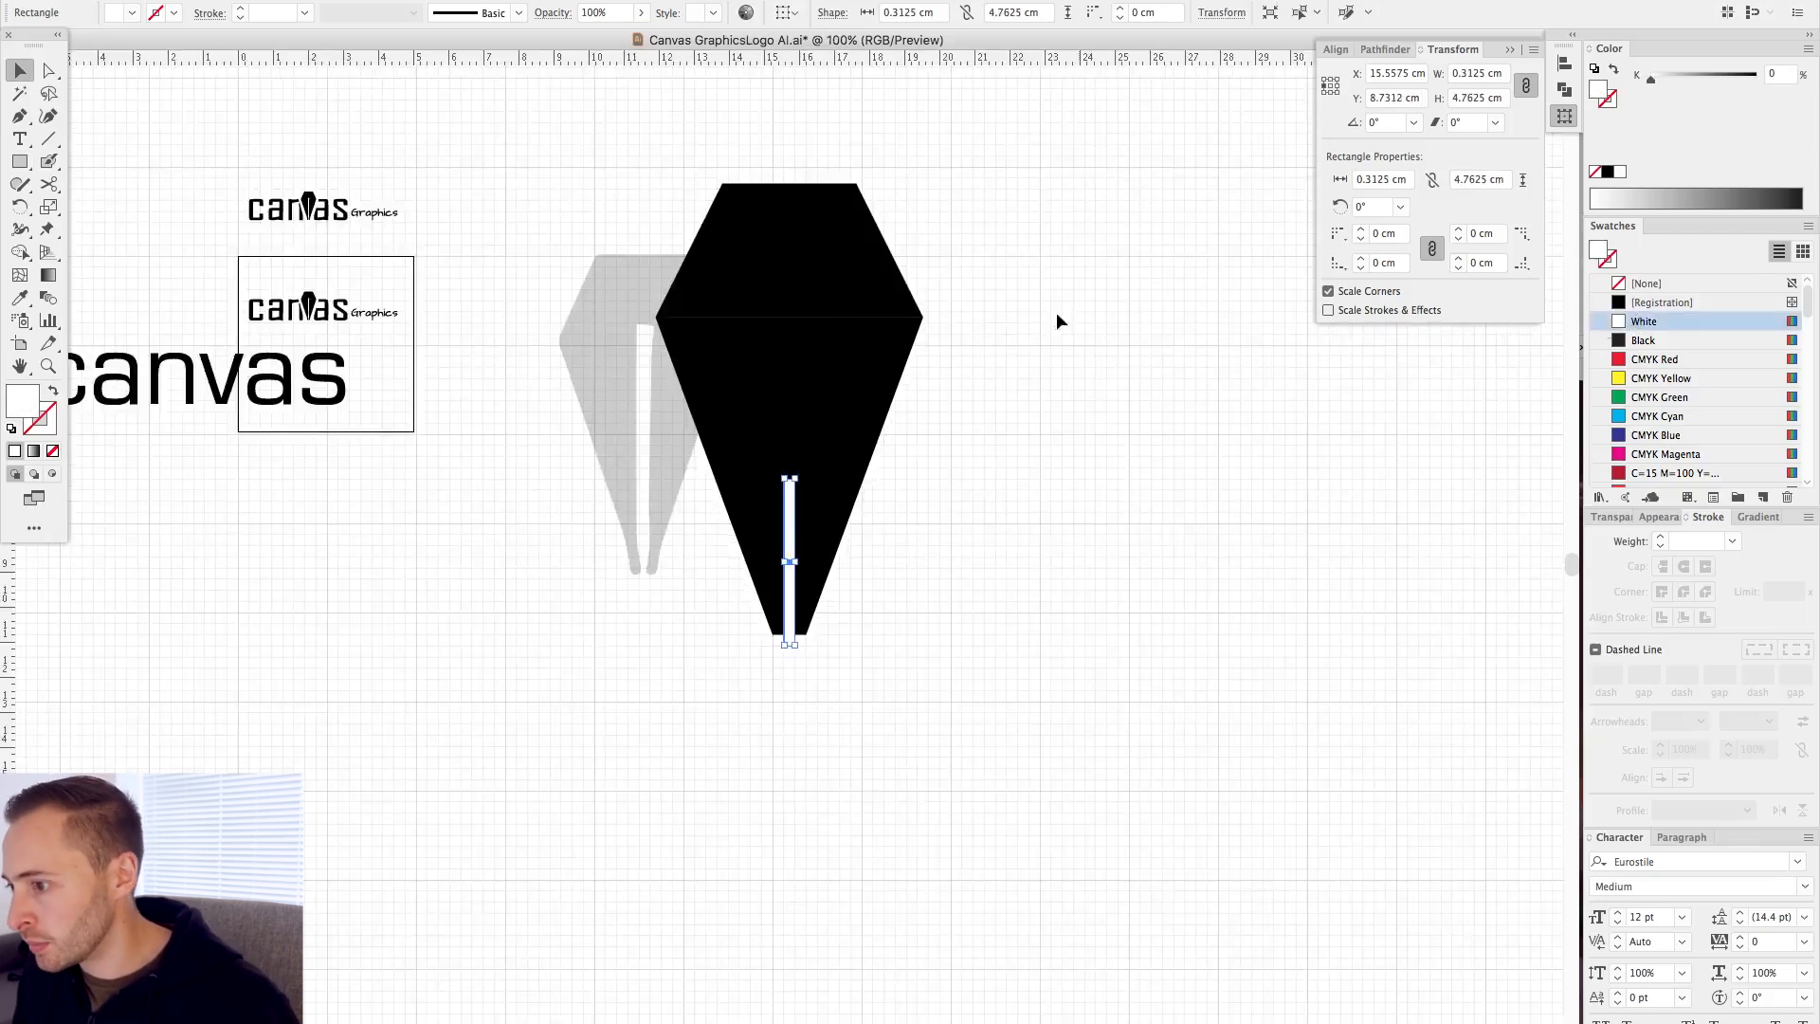
left_click_drag(597, 184, 1067, 755)
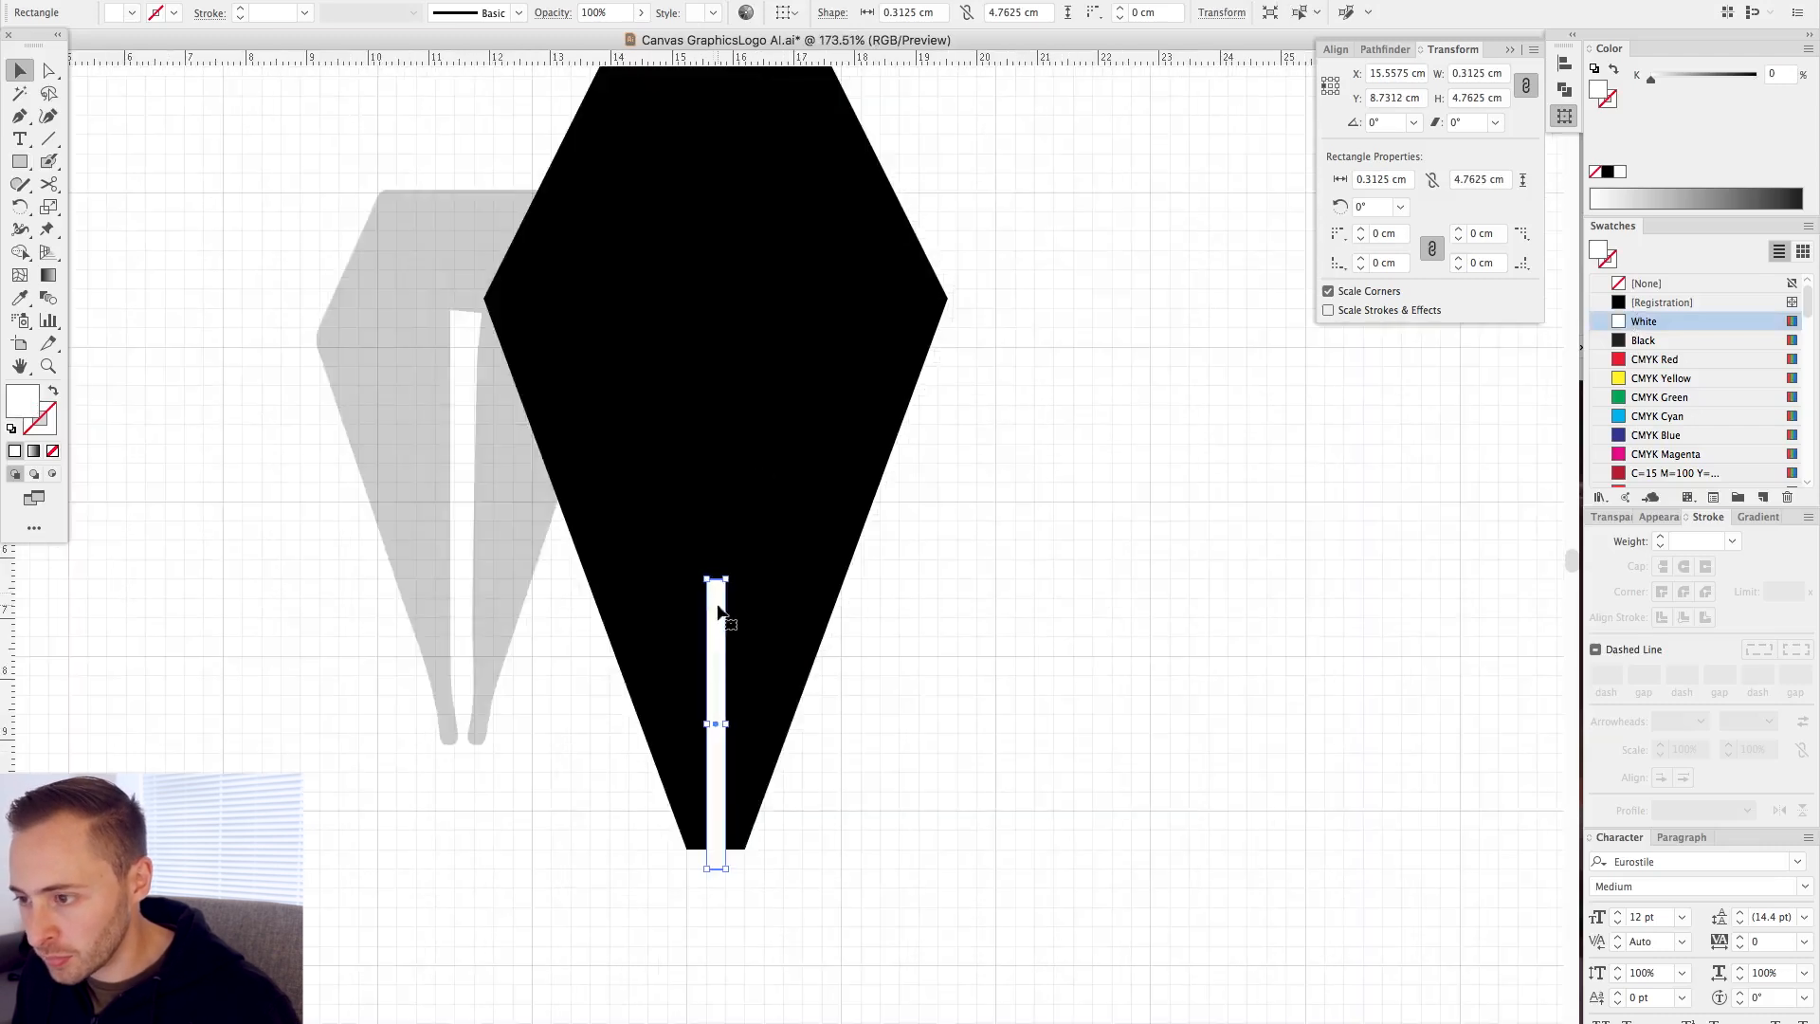
- Extend the white slit upward to a height of 9.525 cm, reaching the nib's widest line, and deselect it
left_click_drag(494, 350, 934, 730)
left_click_drag(813, 673, 881, 292)
key("super+minus")
key("super+minus")
key("super+minus")
key("super+minus")
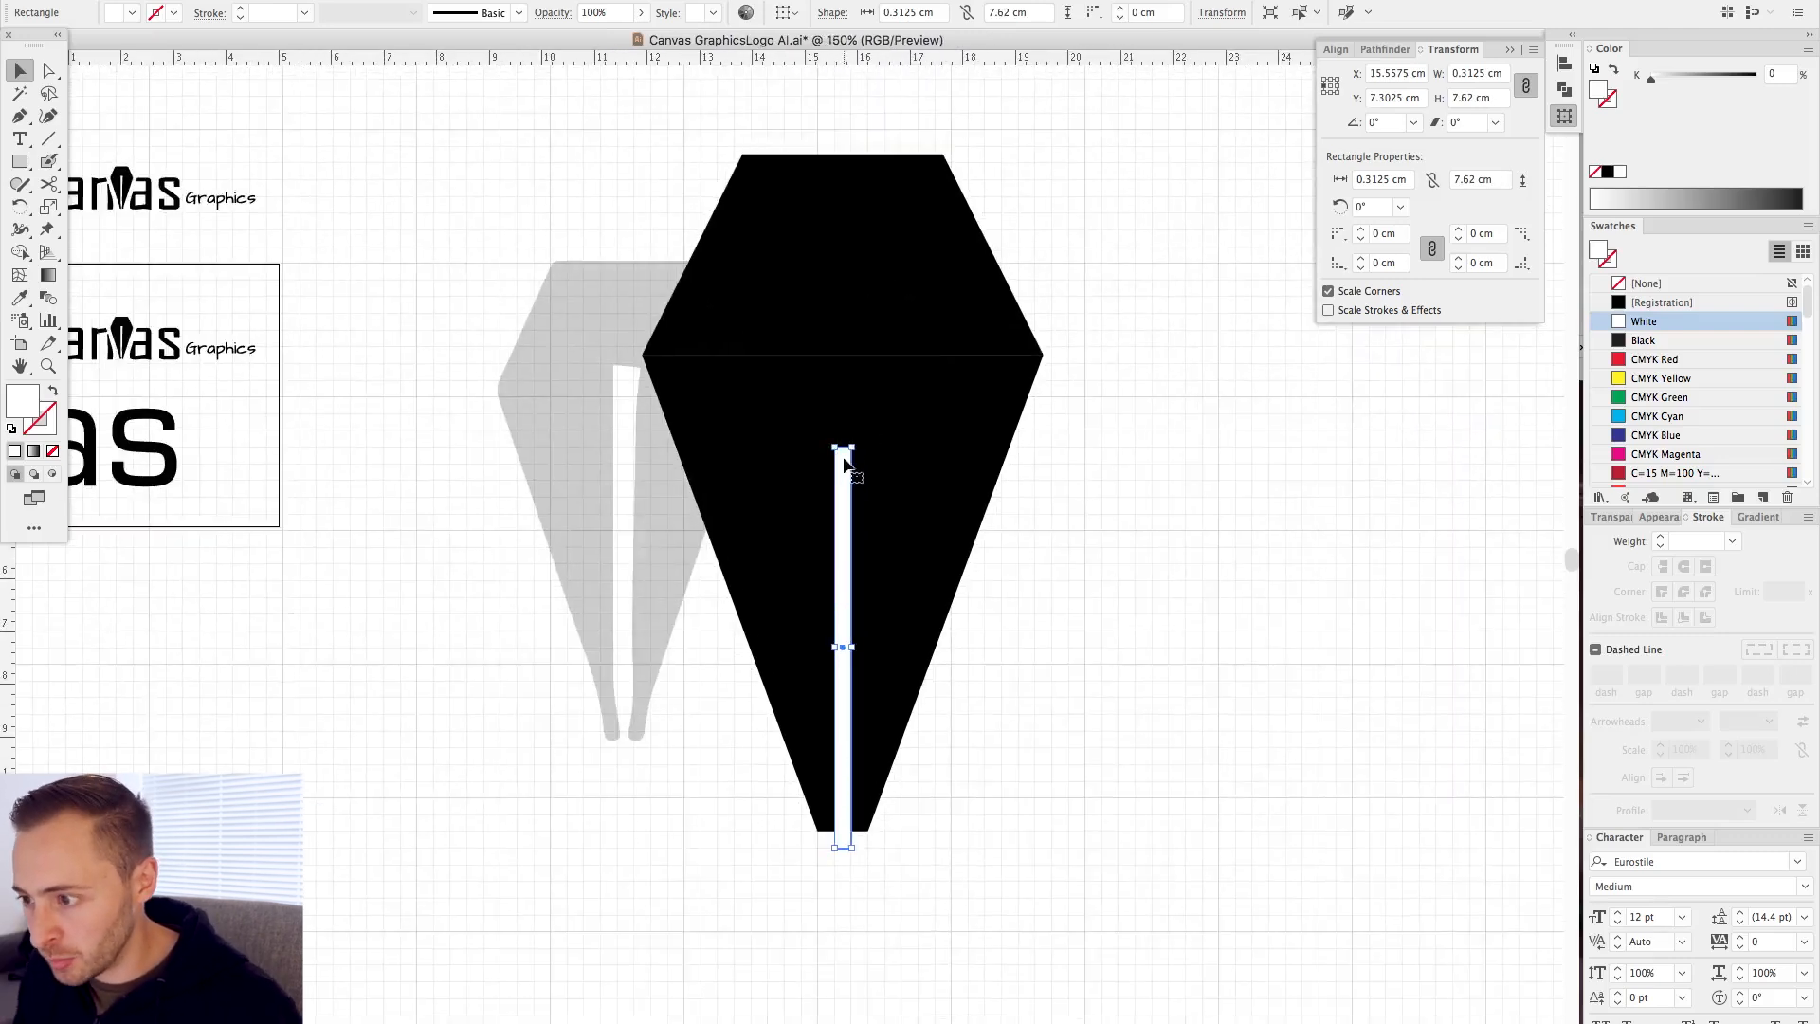
key("super+plus")
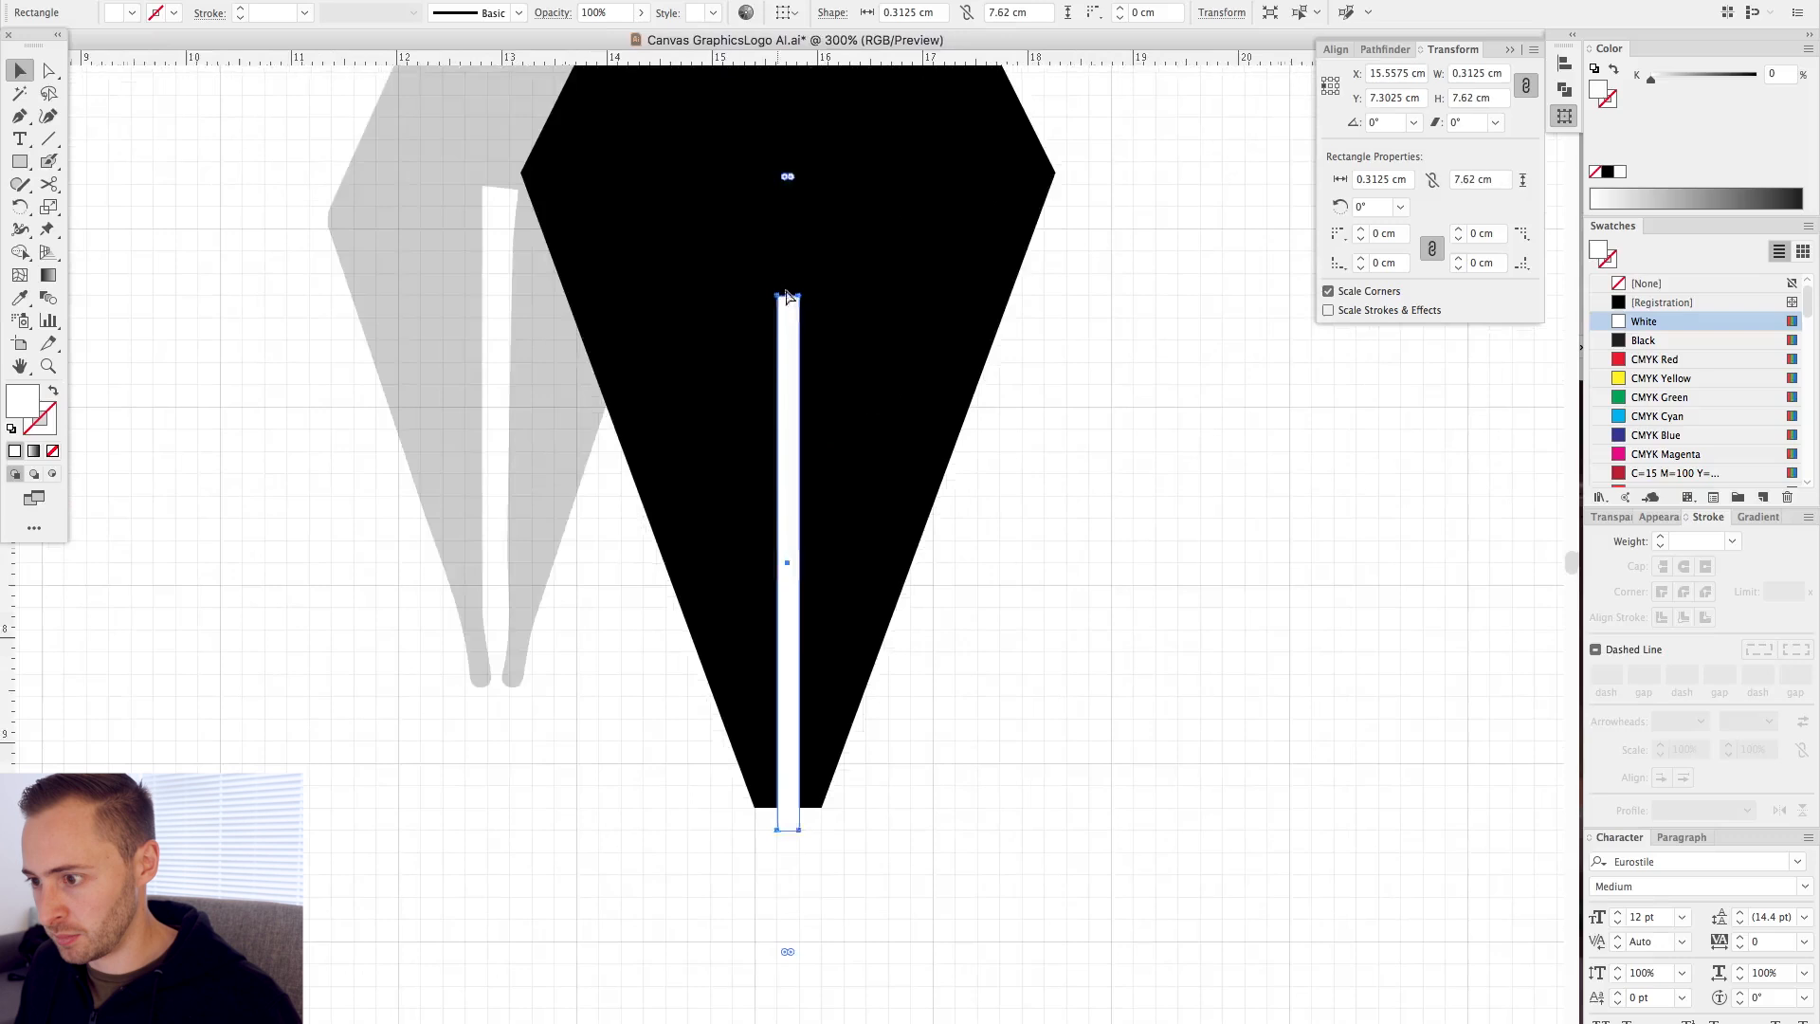
key("super+plus")
left_click_drag(805, 481, 805, 277)
key("super+minus")
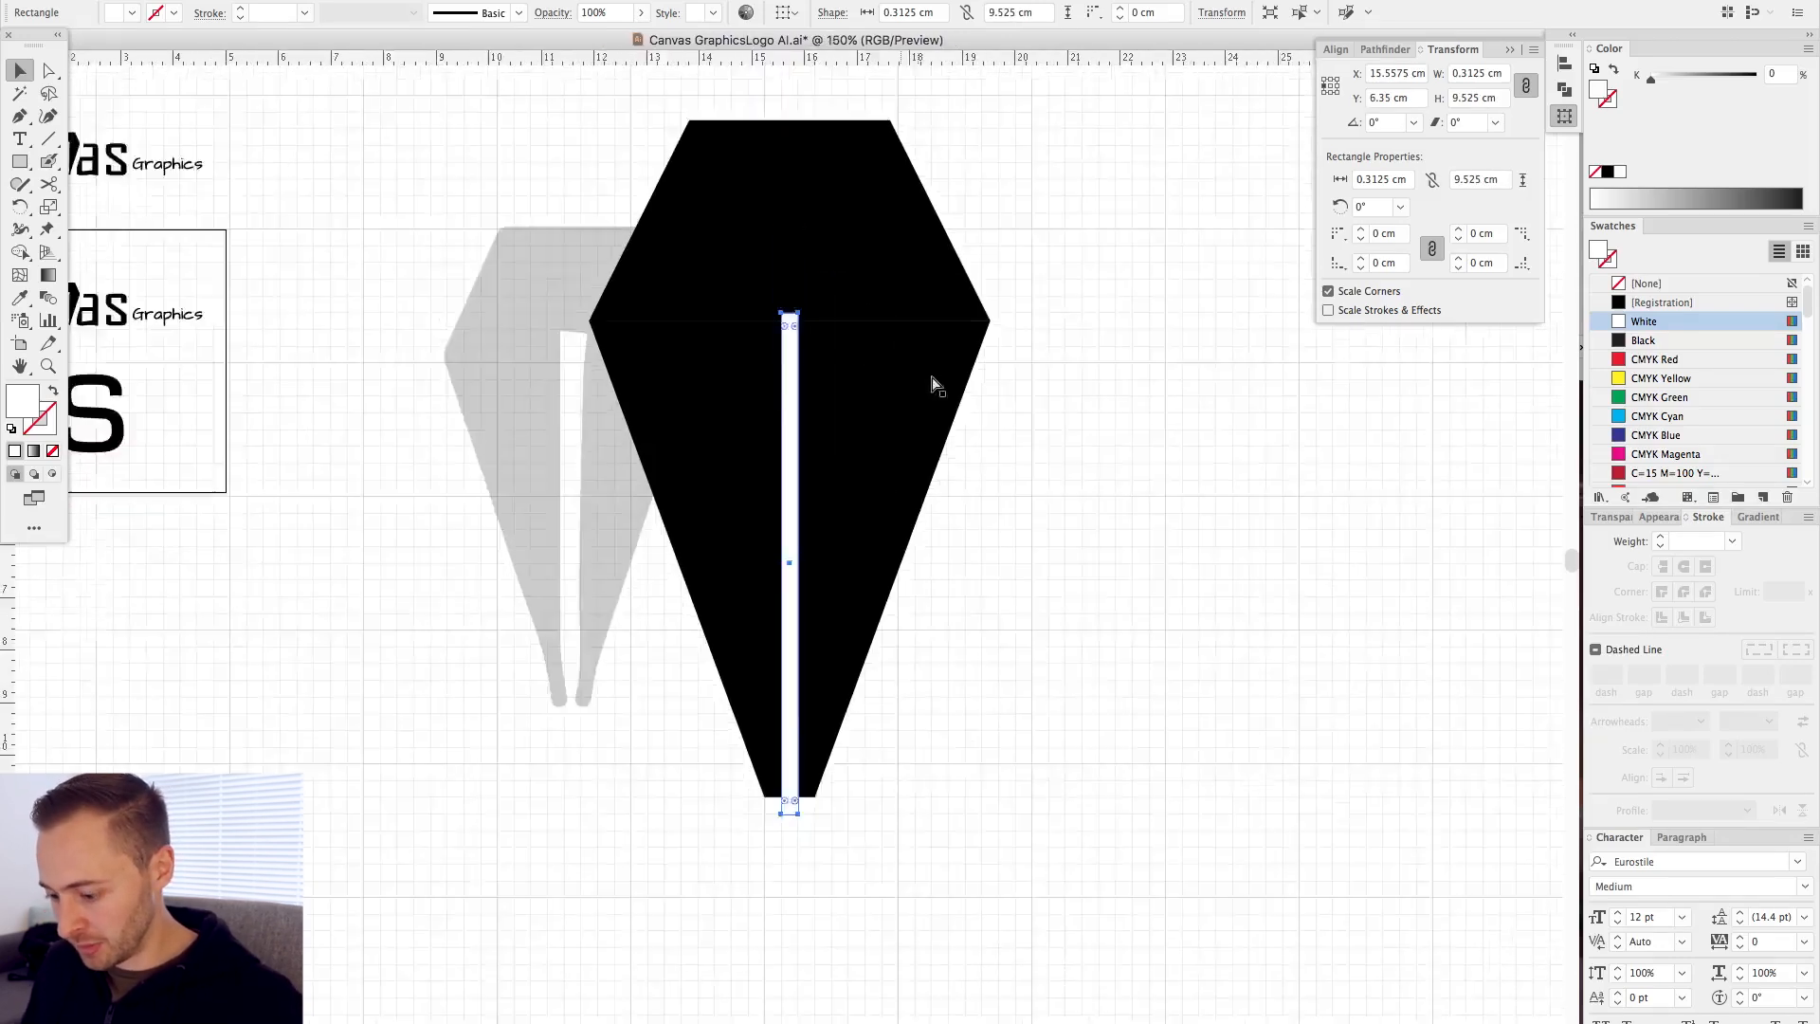
key("super+minus")
left_click(998, 547)
- Place a 0.635 cm circle centred on each outer corner of the split tip and fill both with the nib's black
left_click_drag(484, 400, 1070, 862)
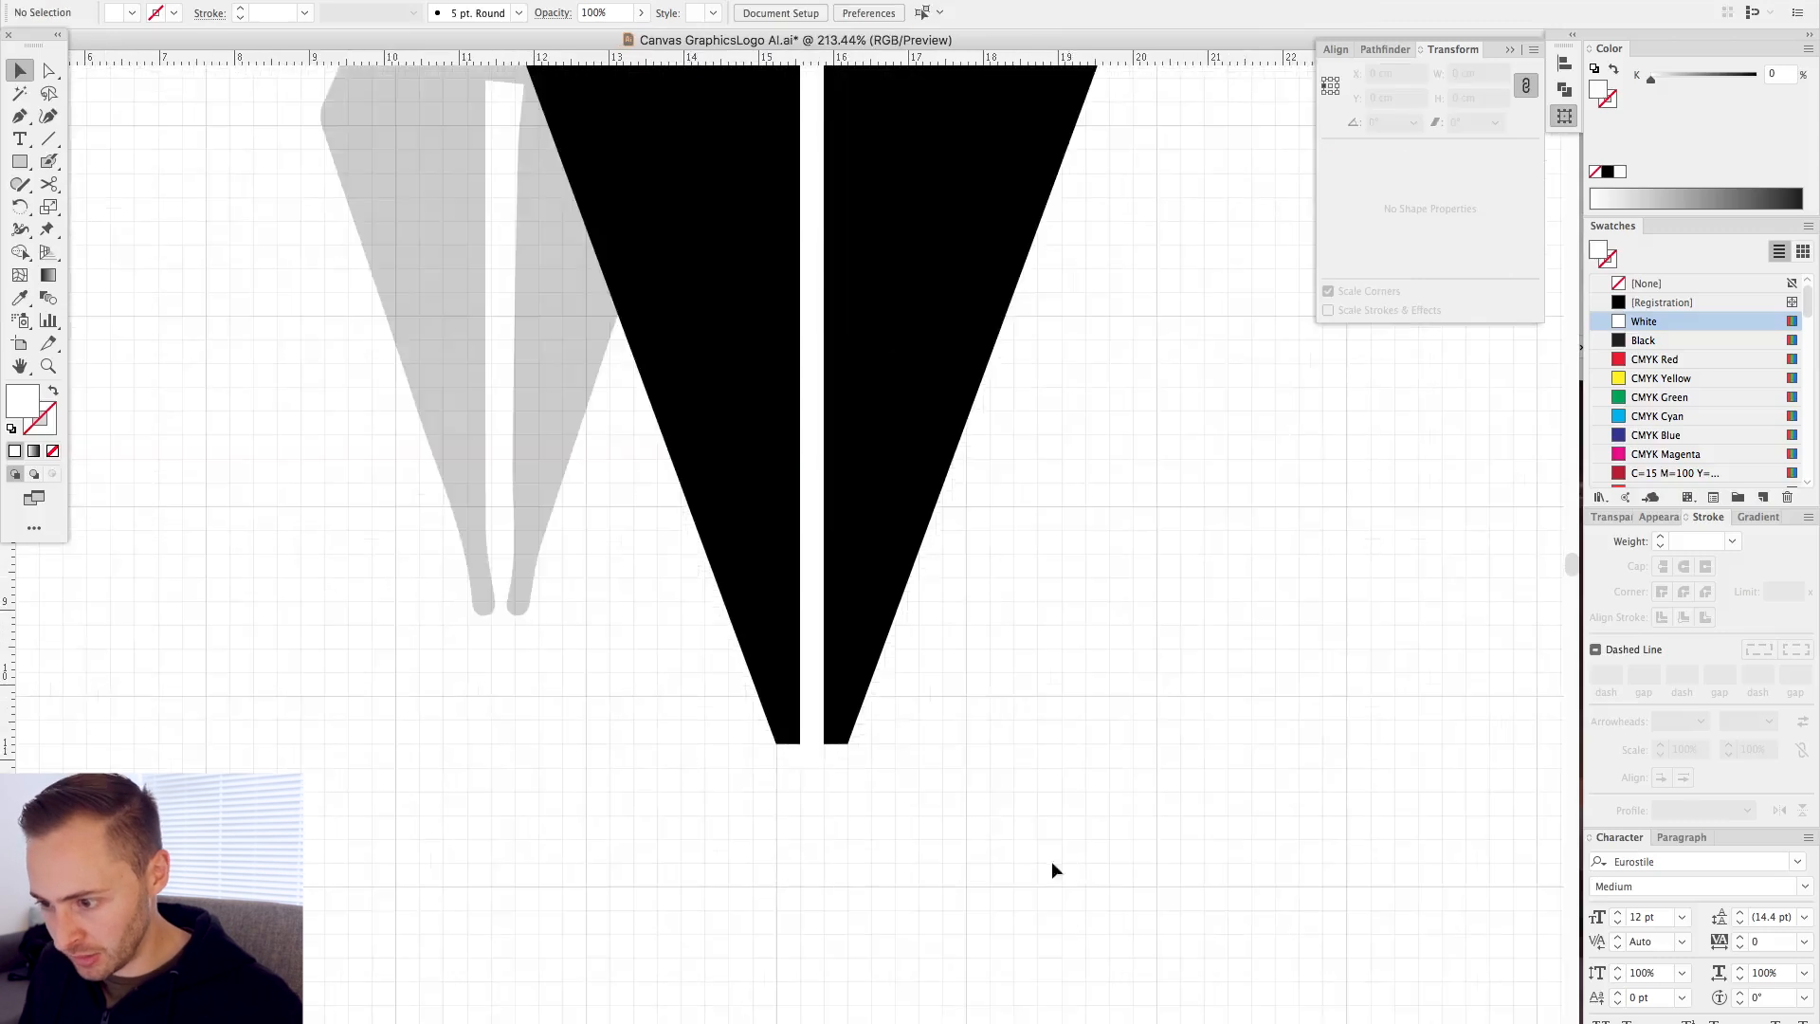
left_click_drag(20, 161, 84, 204)
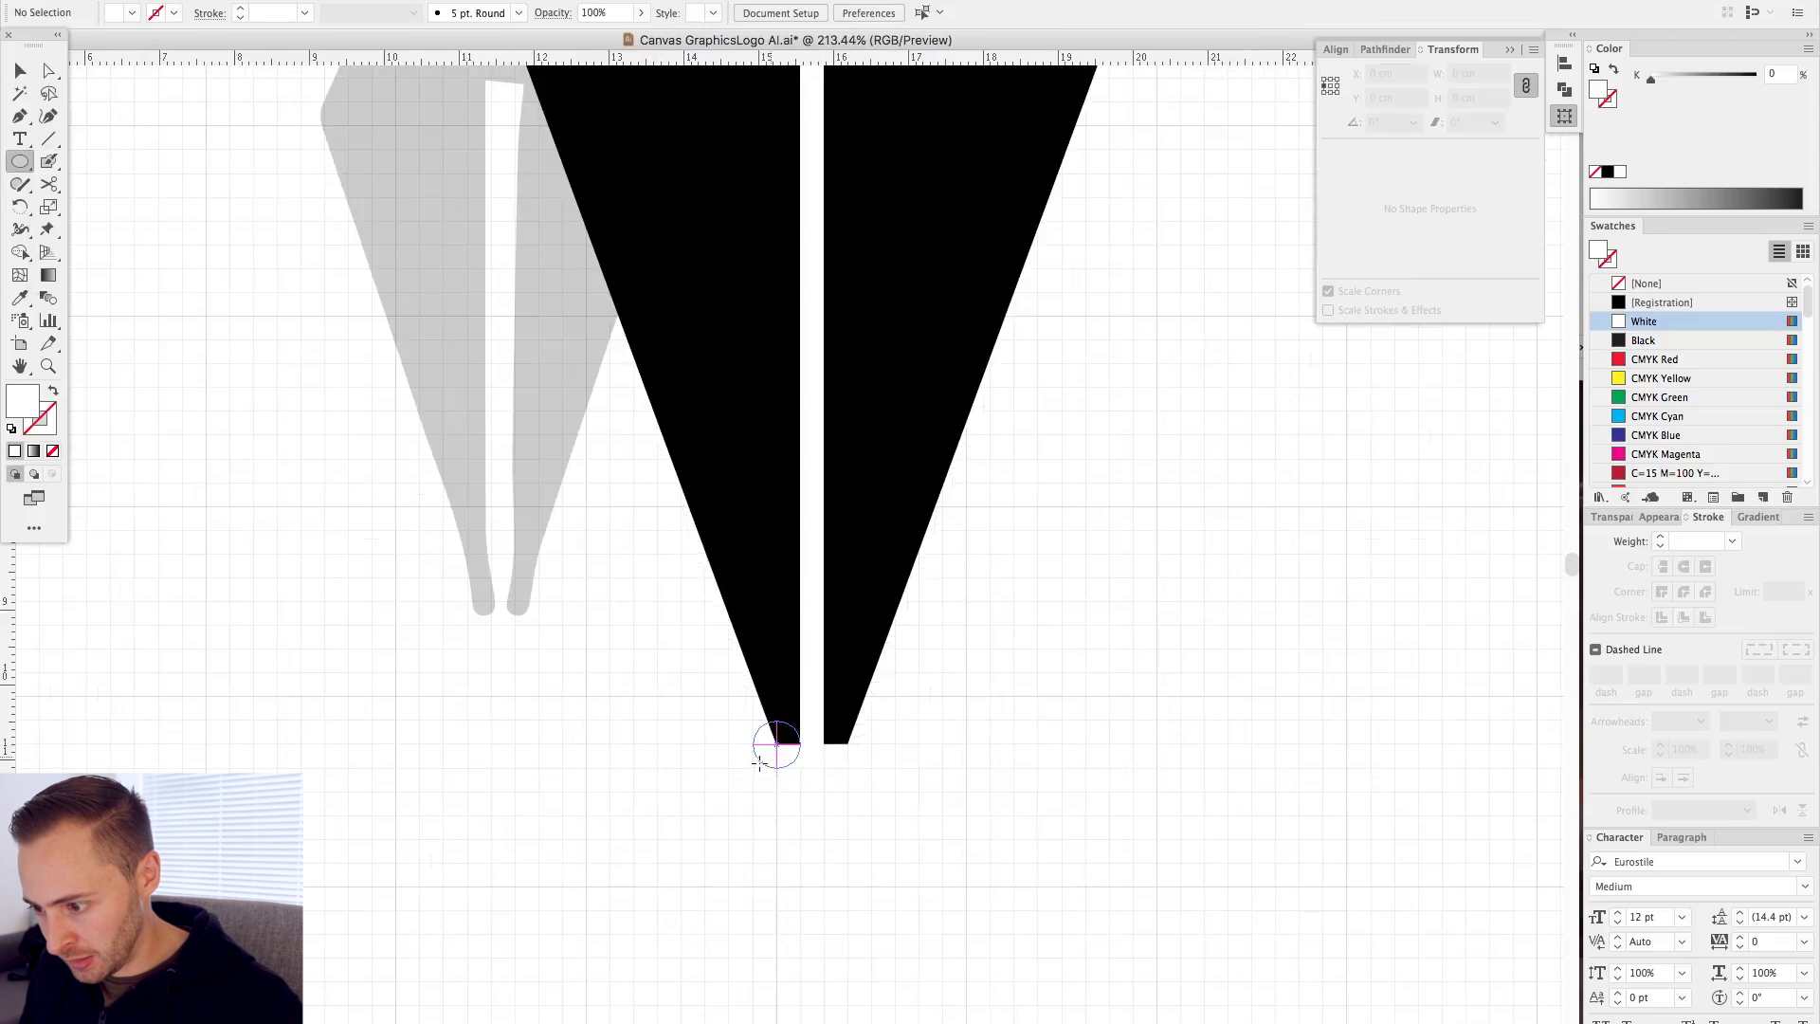
key("v")
left_click_drag(809, 763, 892, 741)
key("i")
left_click(773, 660)
key("v")
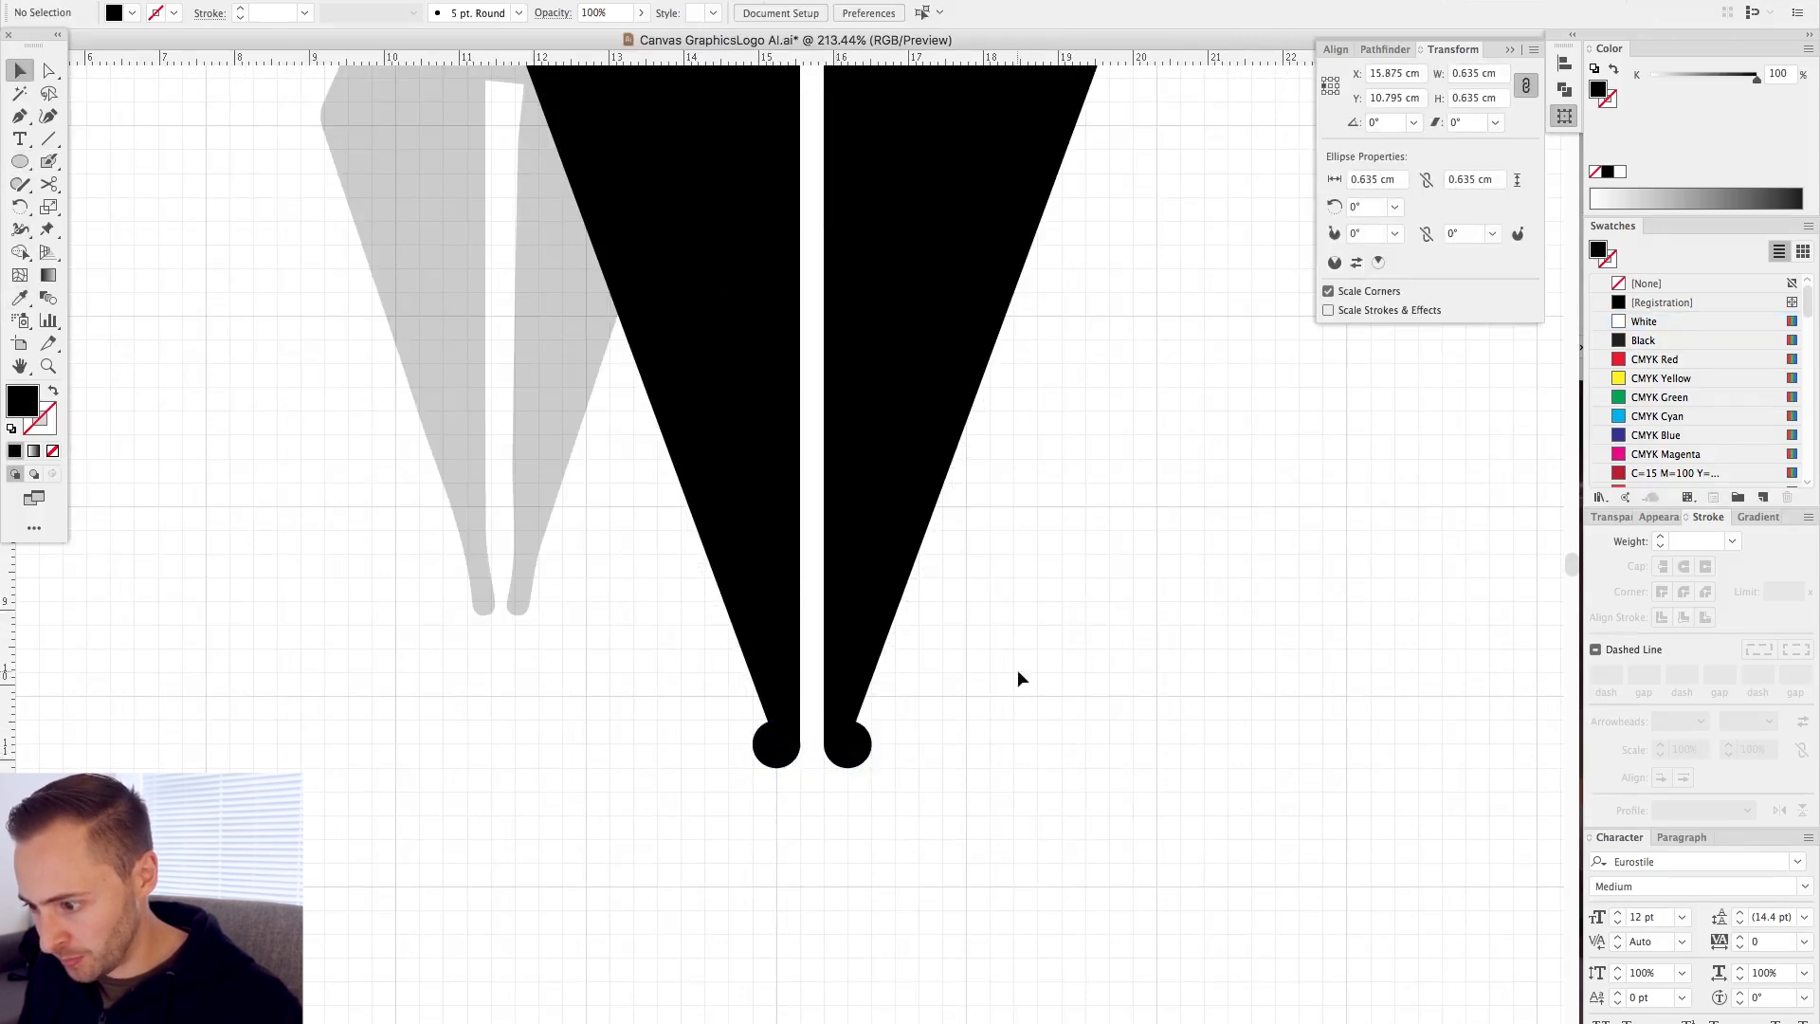
left_click(1016, 669)
- Duplicate the complete nib with its slit and tip circles to the right of the original, at X 22.86 cm
key("super+minus")
key("super+minus")
key("super+minus")
key("super+minus")
left_click_drag(697, 301, 938, 621)
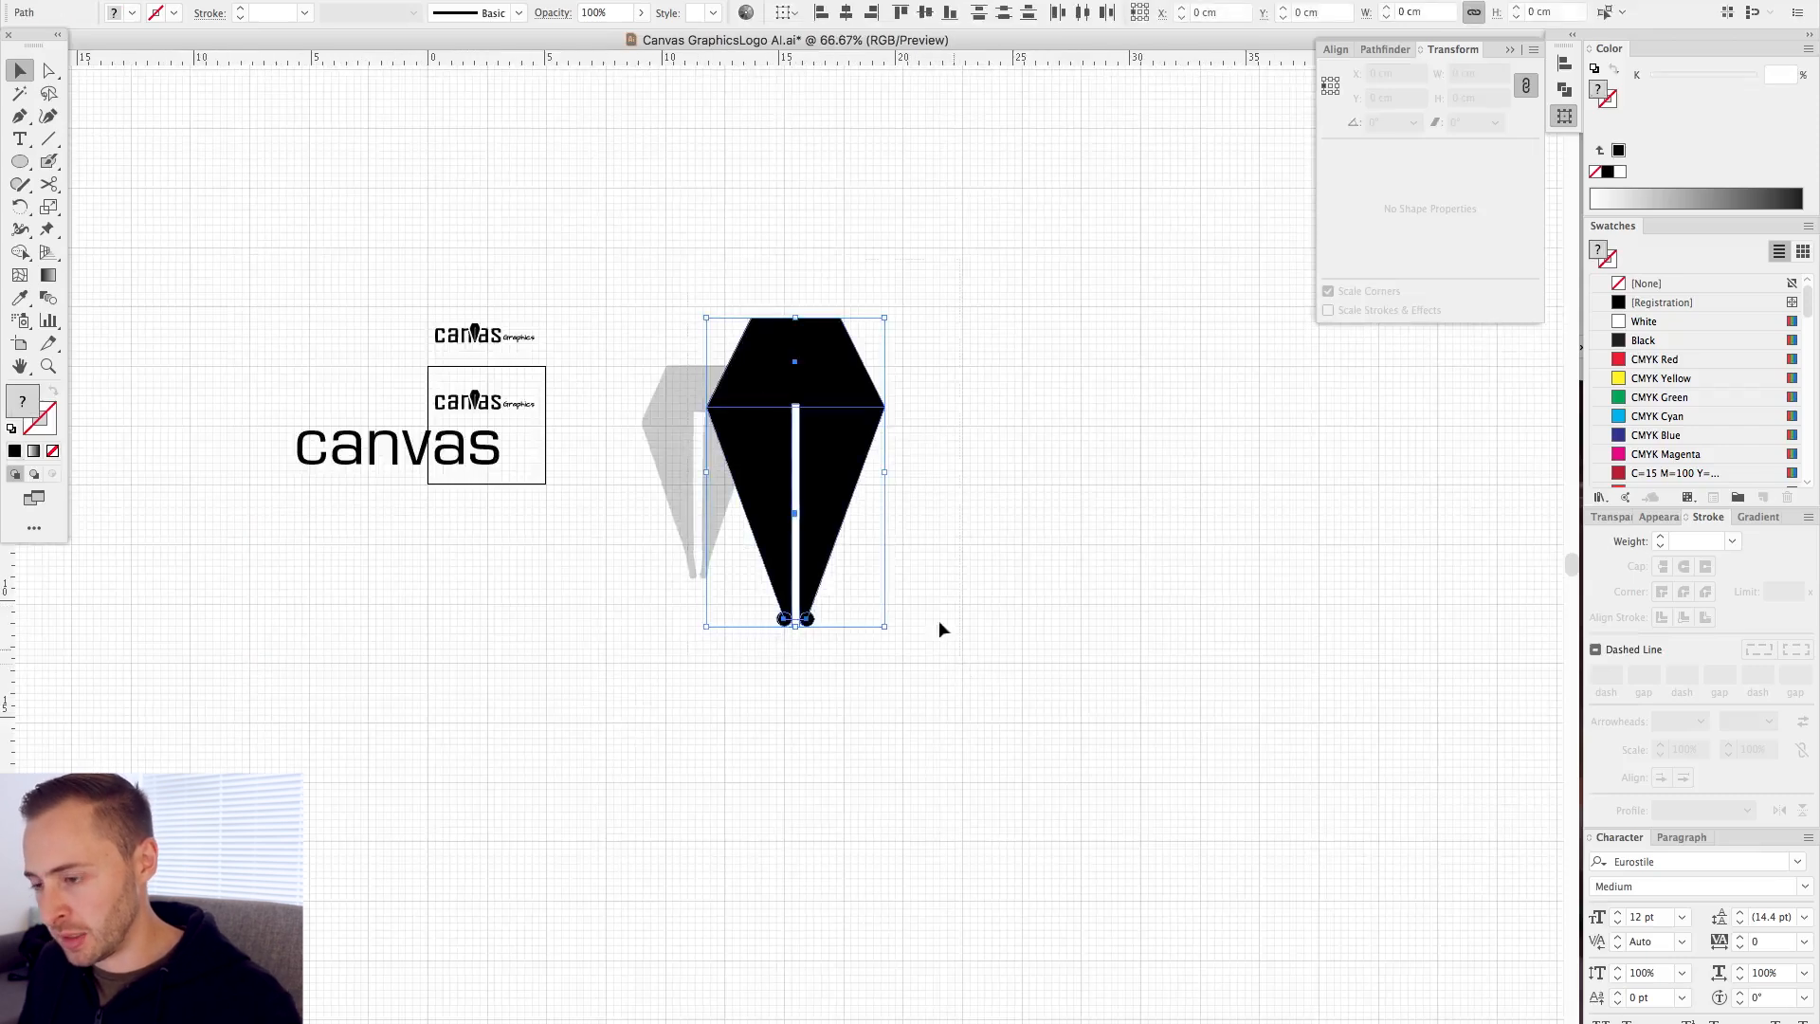
left_click_drag(840, 515, 1094, 512)
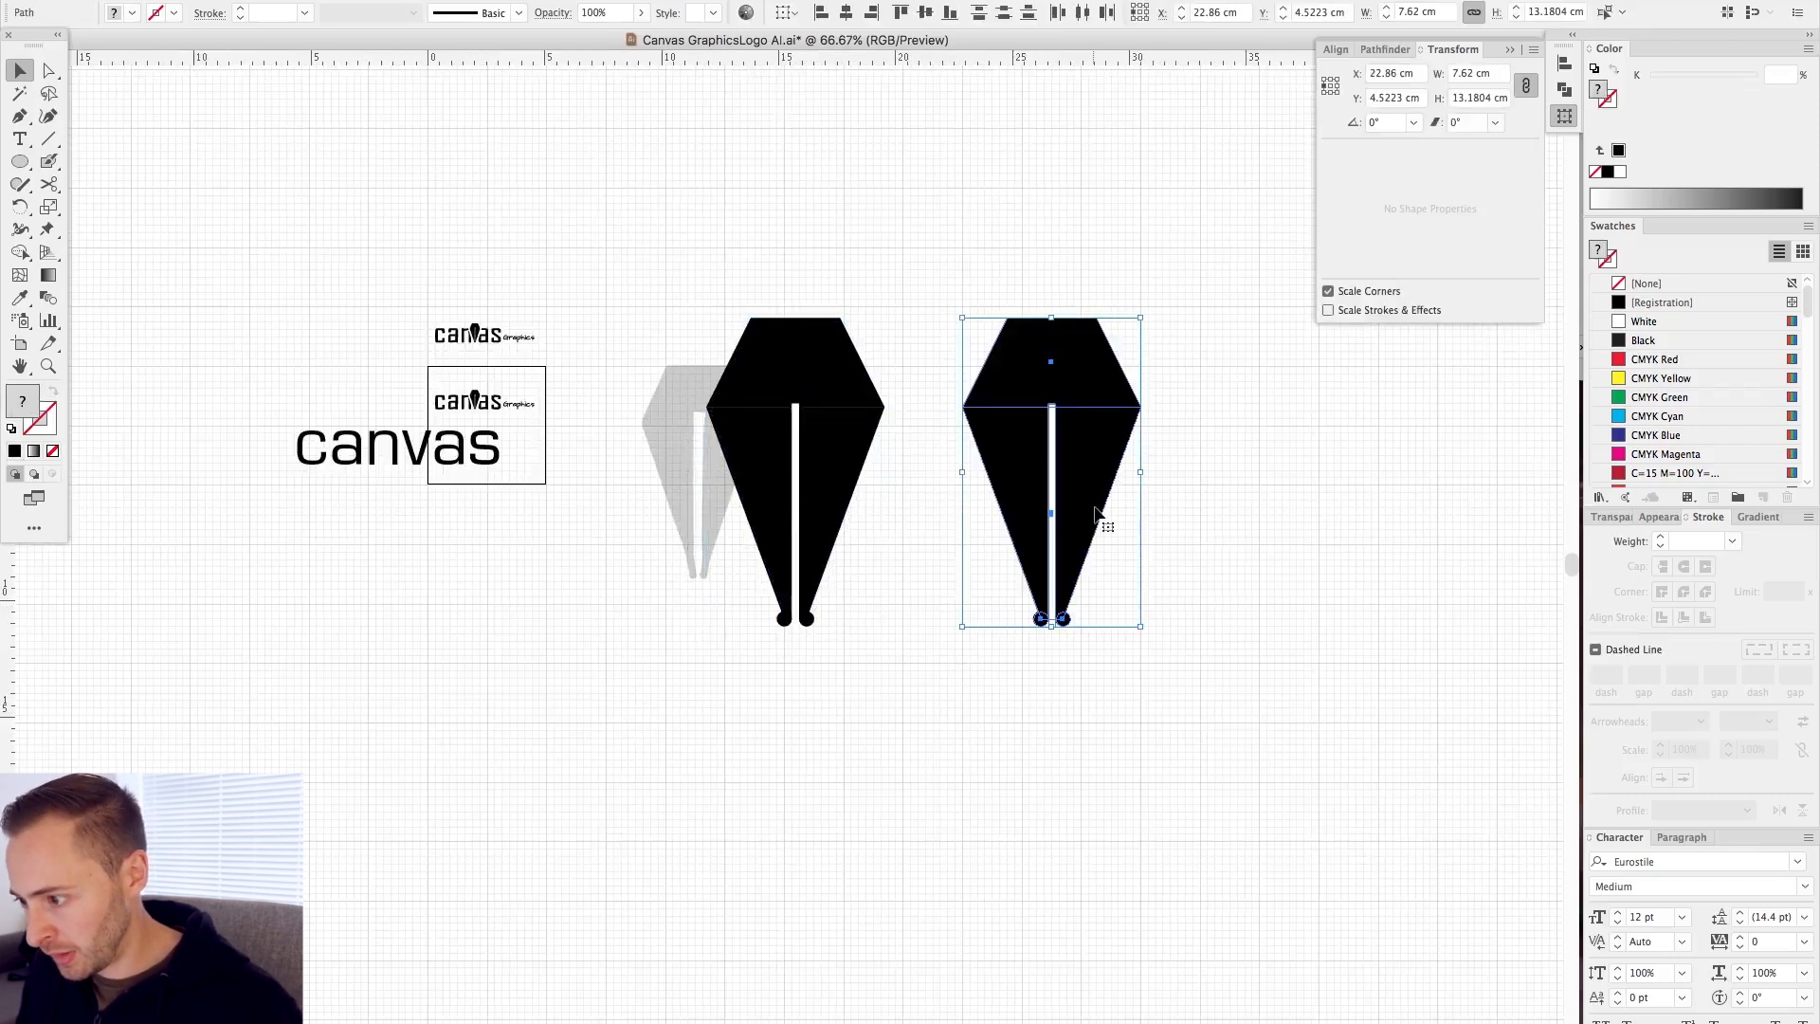
- With the Shape Builder, cut the slit out of the duplicate nib and merge its upper part with both lower halves
left_click_drag(829, 227, 1219, 796)
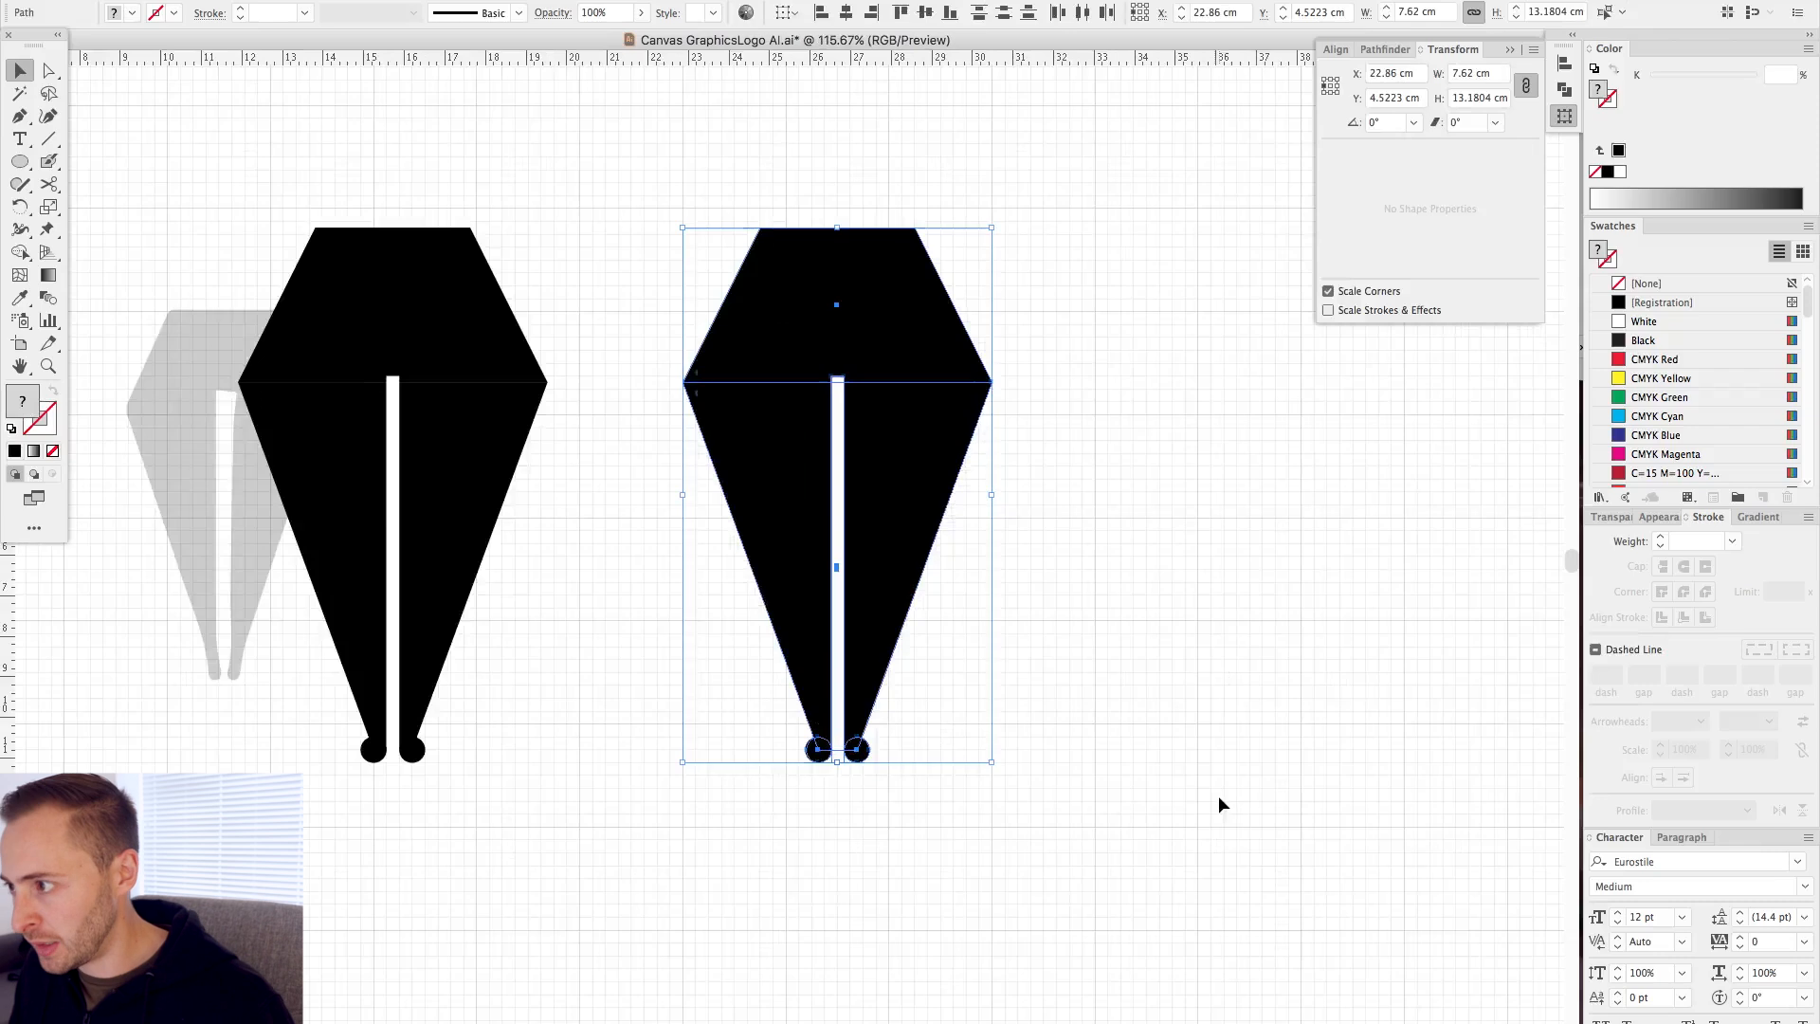
key("shift+m")
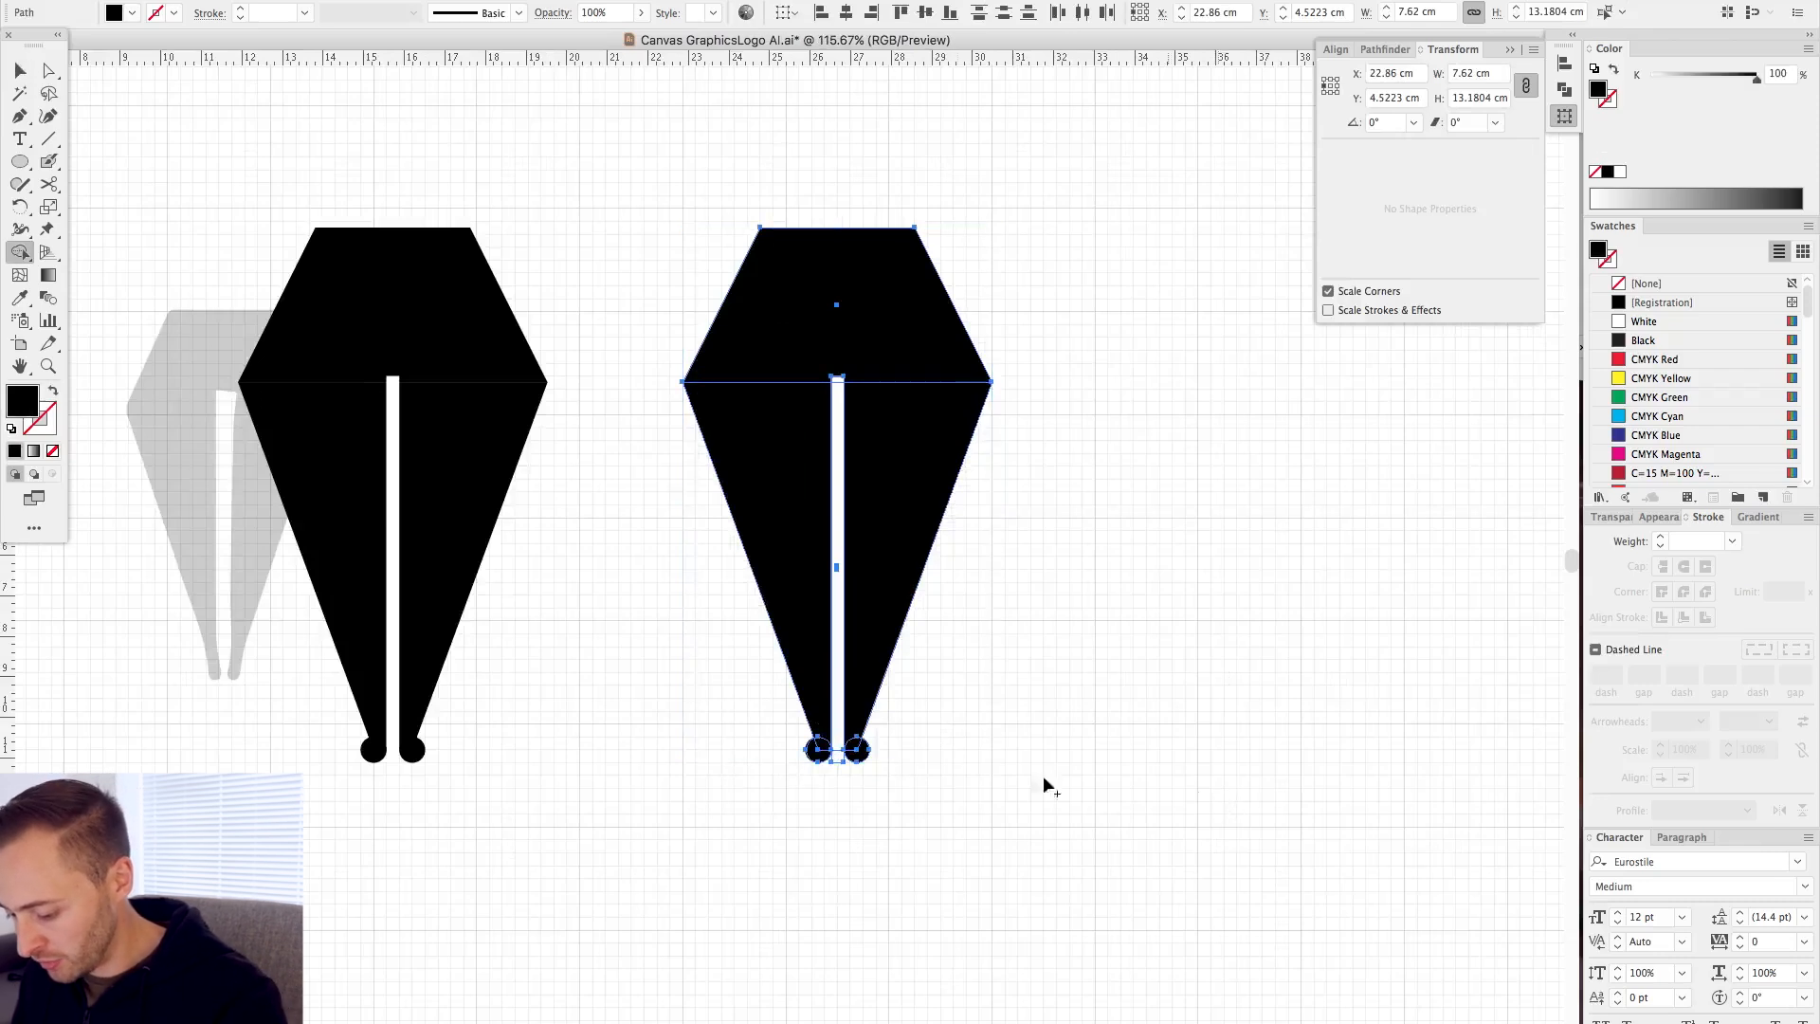
left_click_drag(838, 810, 839, 755)
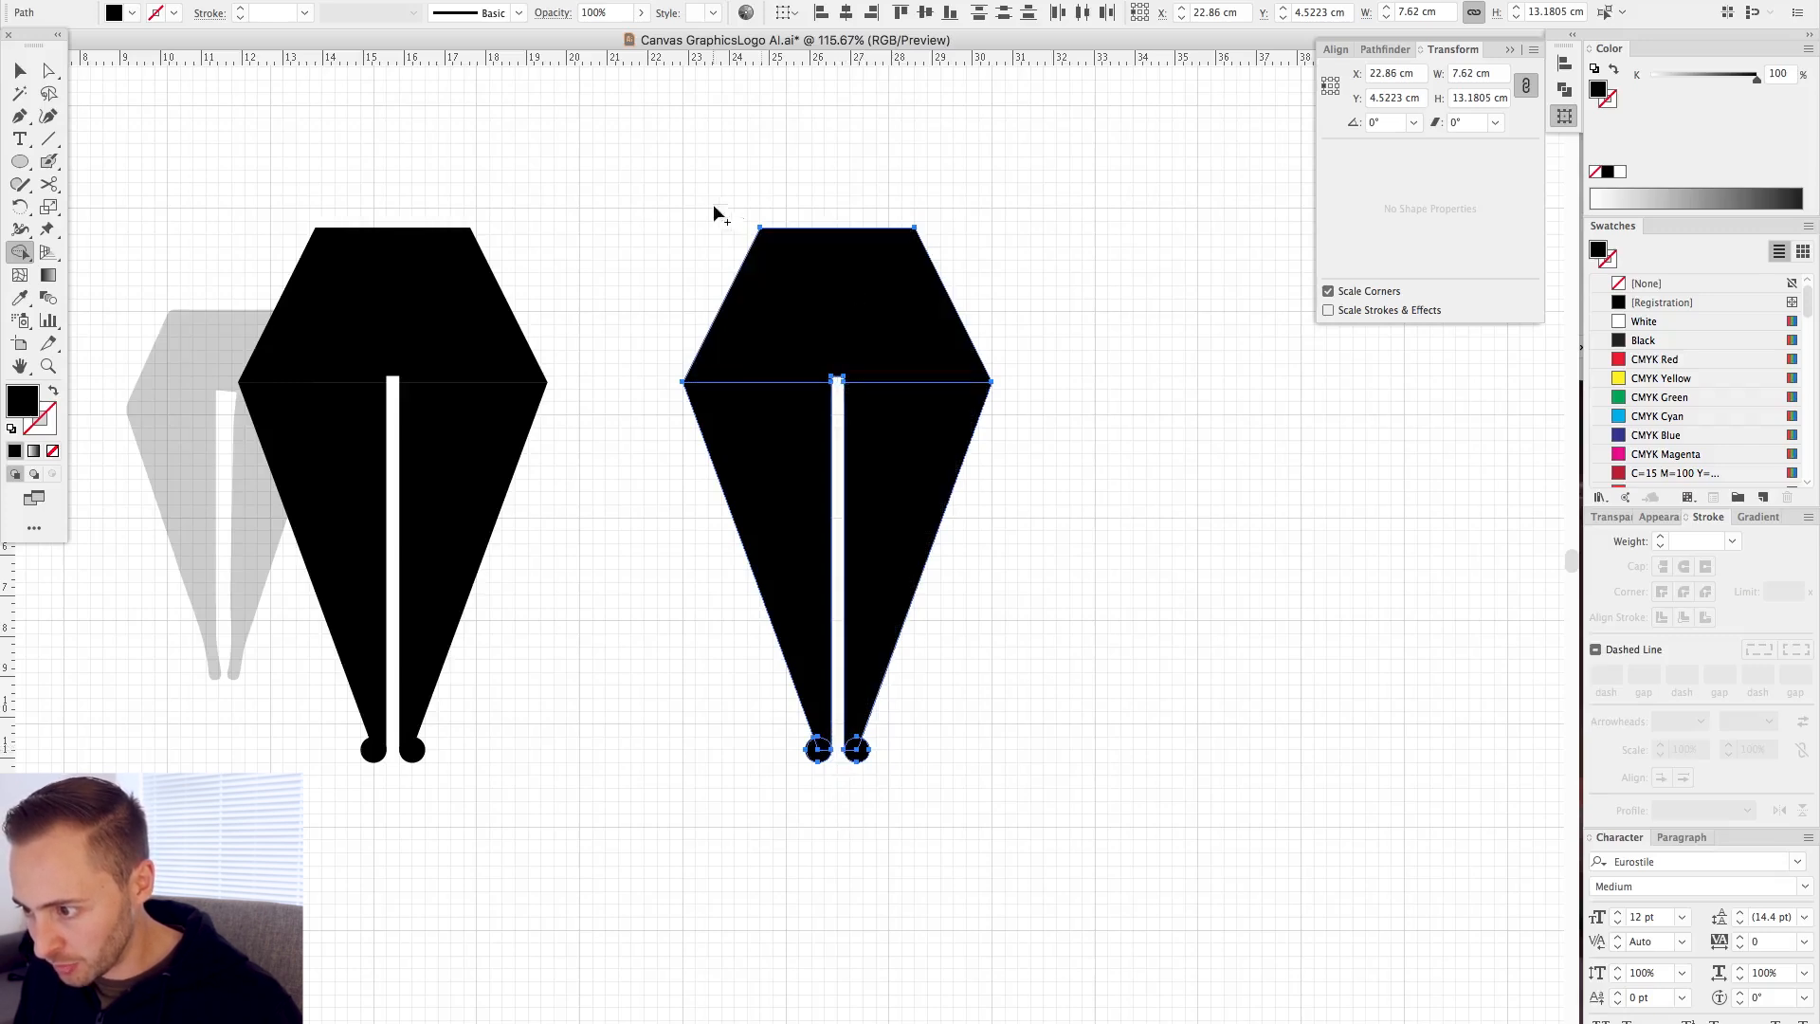
mouse_move(791, 258)
left_mouse_down()
mouse_move(760, 352)
mouse_move(779, 384)
left_mouse_up()
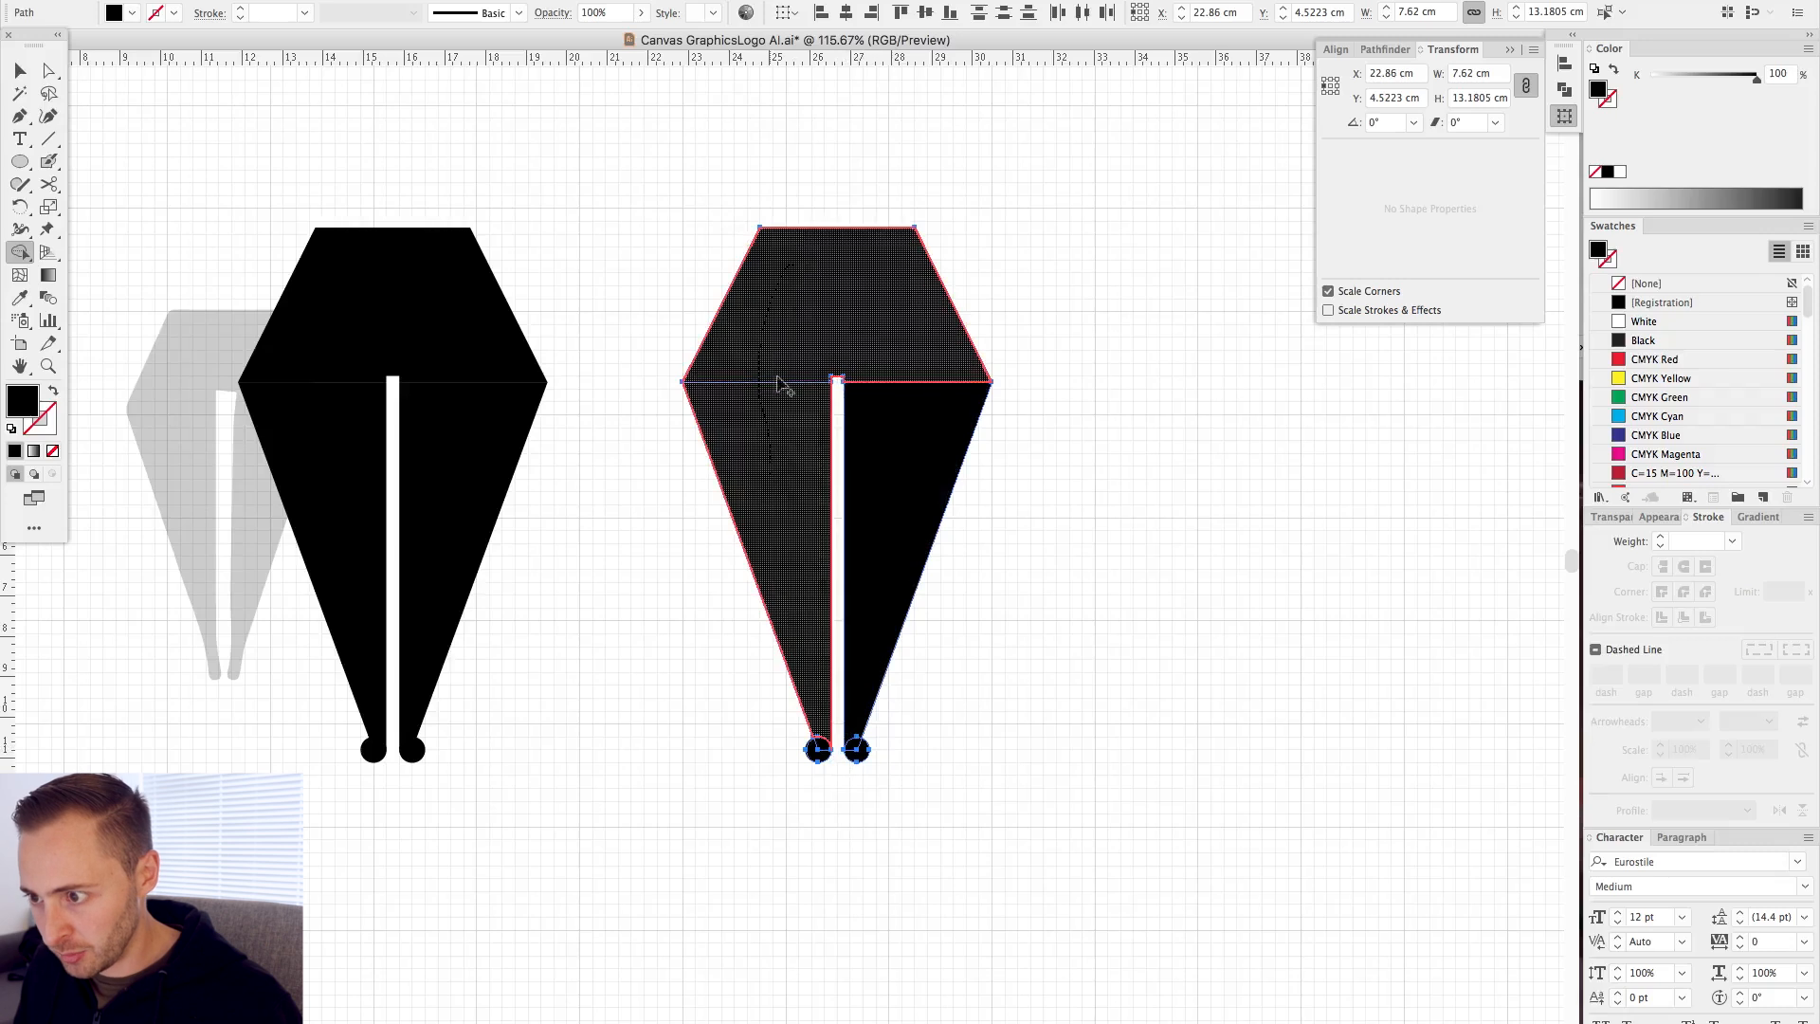
left_click_drag(897, 431, 889, 483)
- Merge the two tip circles into the duplicate nib's split tip with the Shape Builder
left_click_drag(674, 562, 1015, 822)
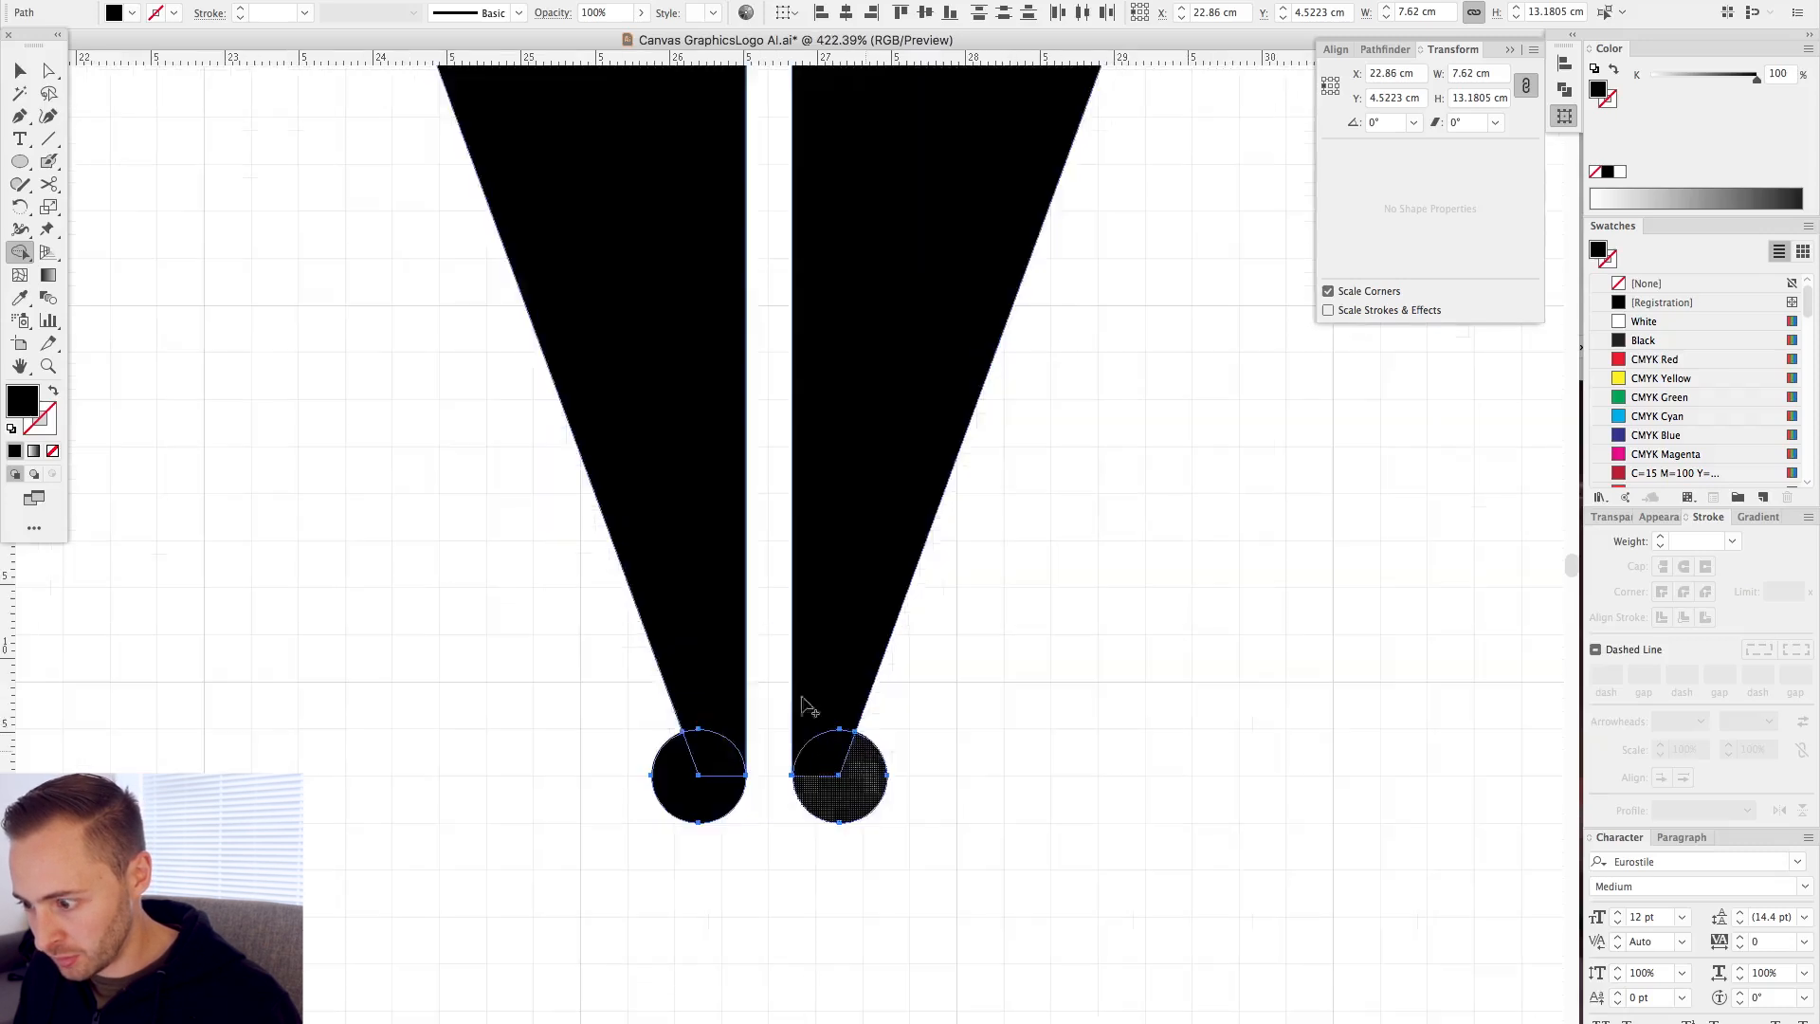
left_click_drag(717, 732, 699, 775)
left_click_drag(838, 702, 843, 759)
scroll(919, 725, "down", 8)
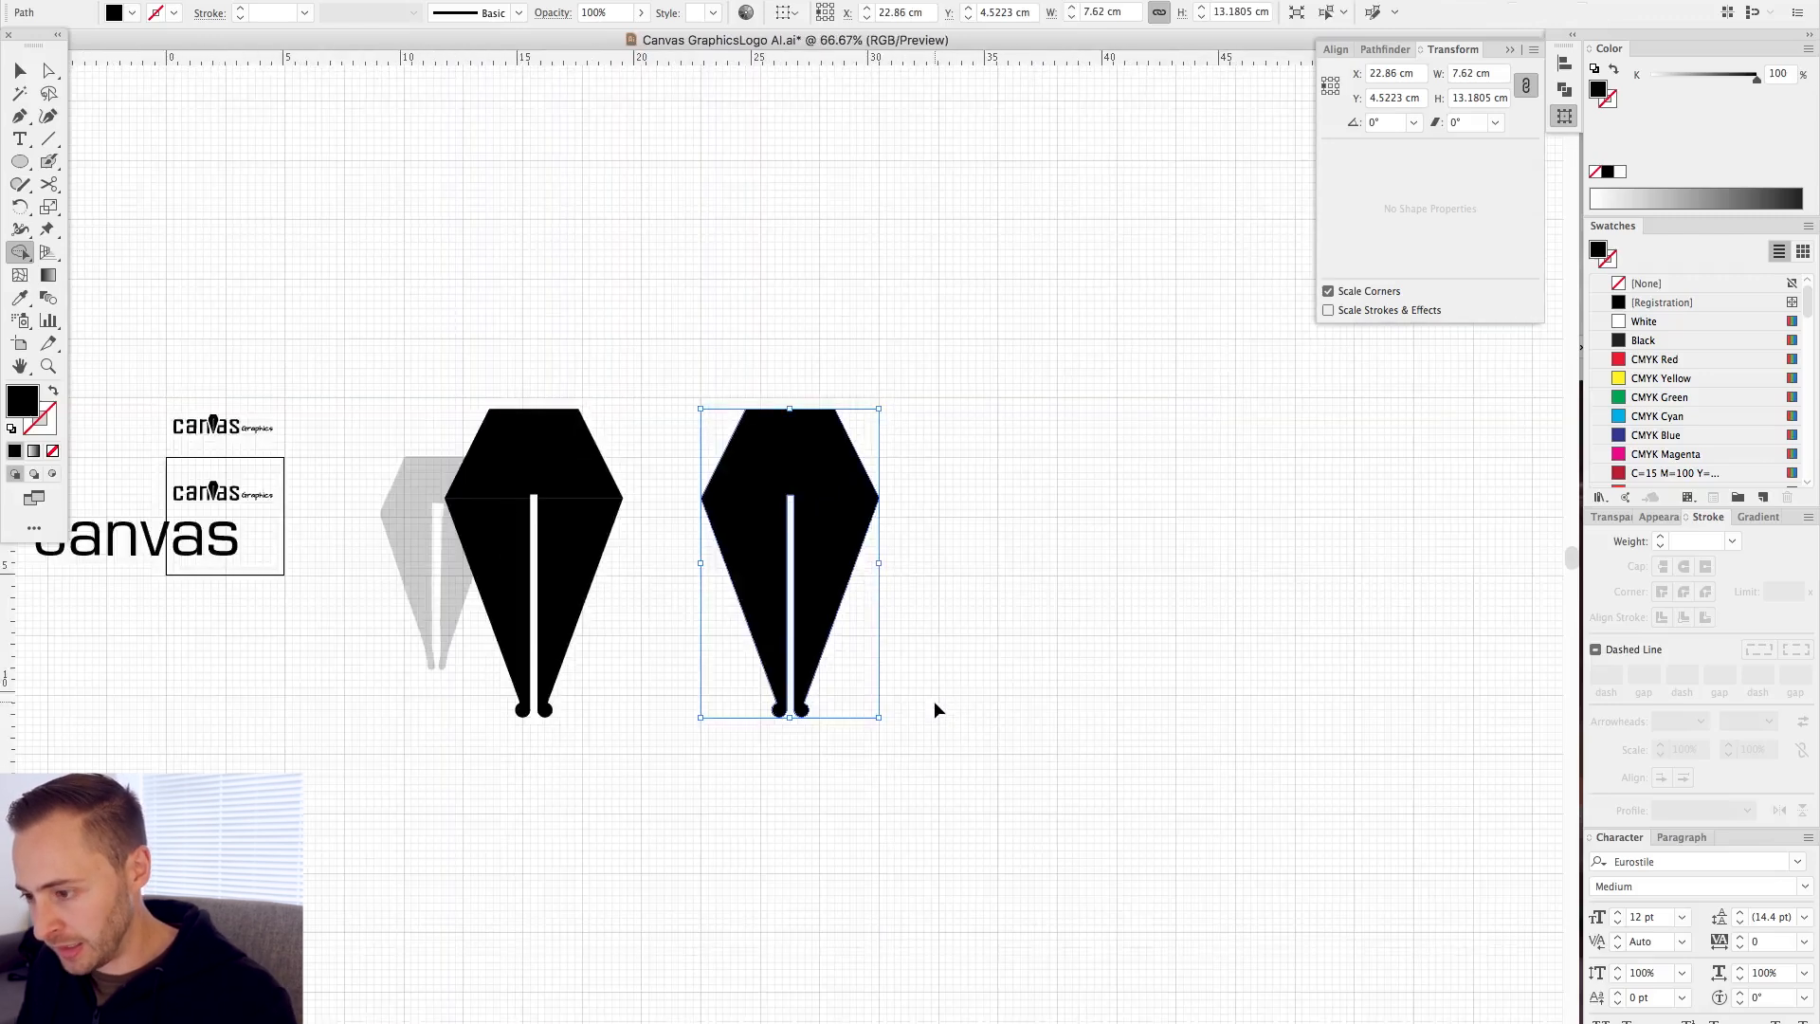
- Hide the document grid and deselect the merged nib
key("super+apostrophe")
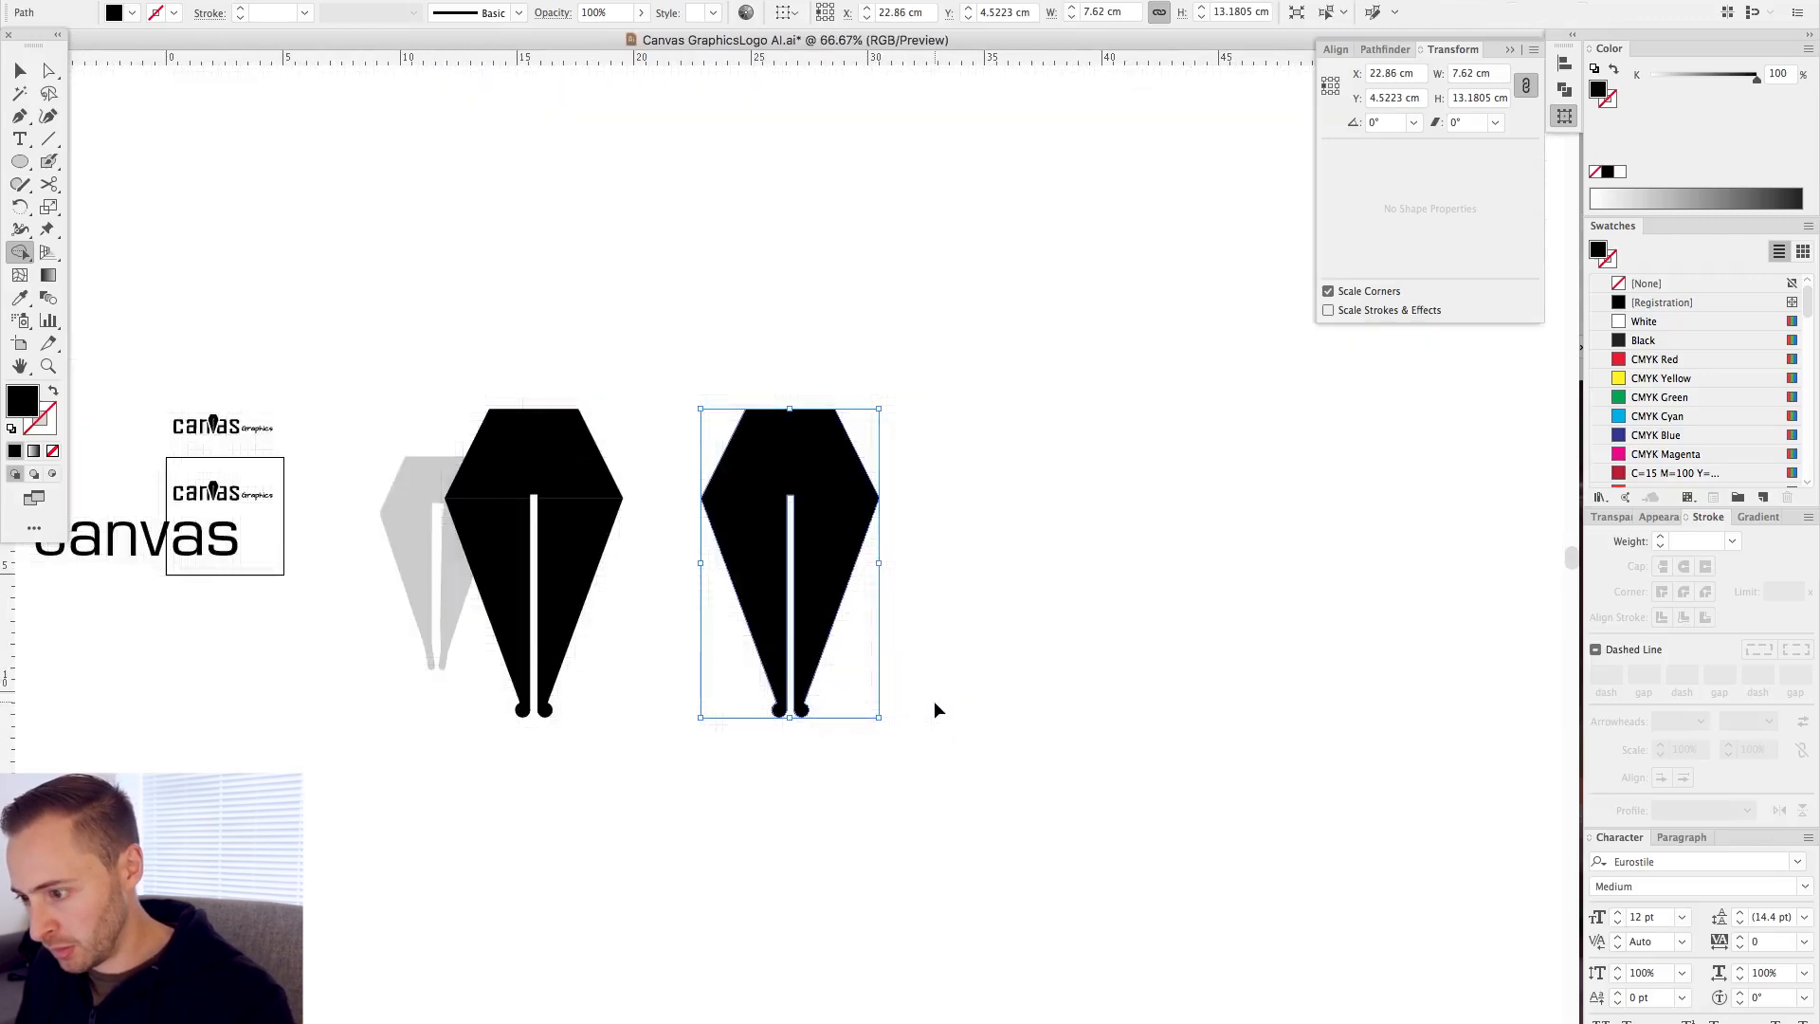
key("v")
left_click(942, 357)
left_click_drag(744, 367, 1079, 373)
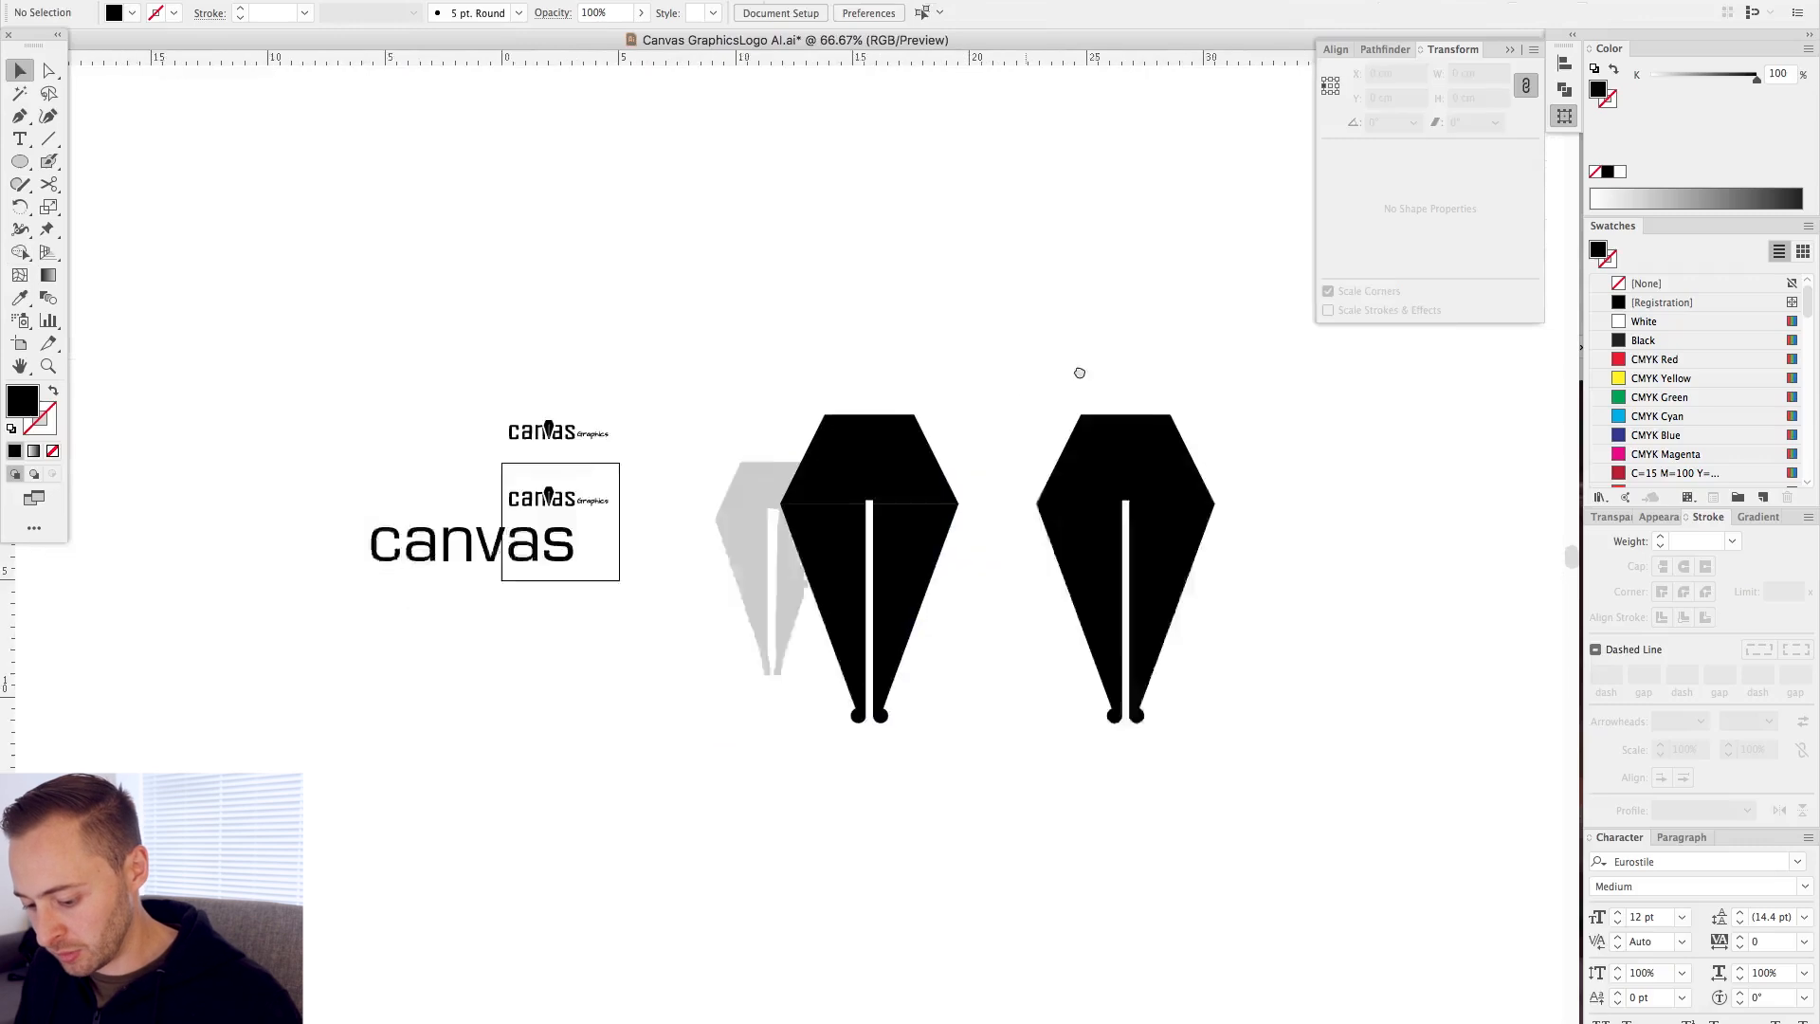
scroll(1079, 373, "left", 1)
- Scale the merged nib down to 1.5463 × 2.6747 cm and place it above the v of the Eurostile canvas wordmark
left_click_drag(1182, 467, 629, 617)
left_click_drag(313, 377, 874, 802)
left_click_drag(560, 429, 649, 790)
left_click(815, 588)
left_click_drag(906, 640, 764, 658)
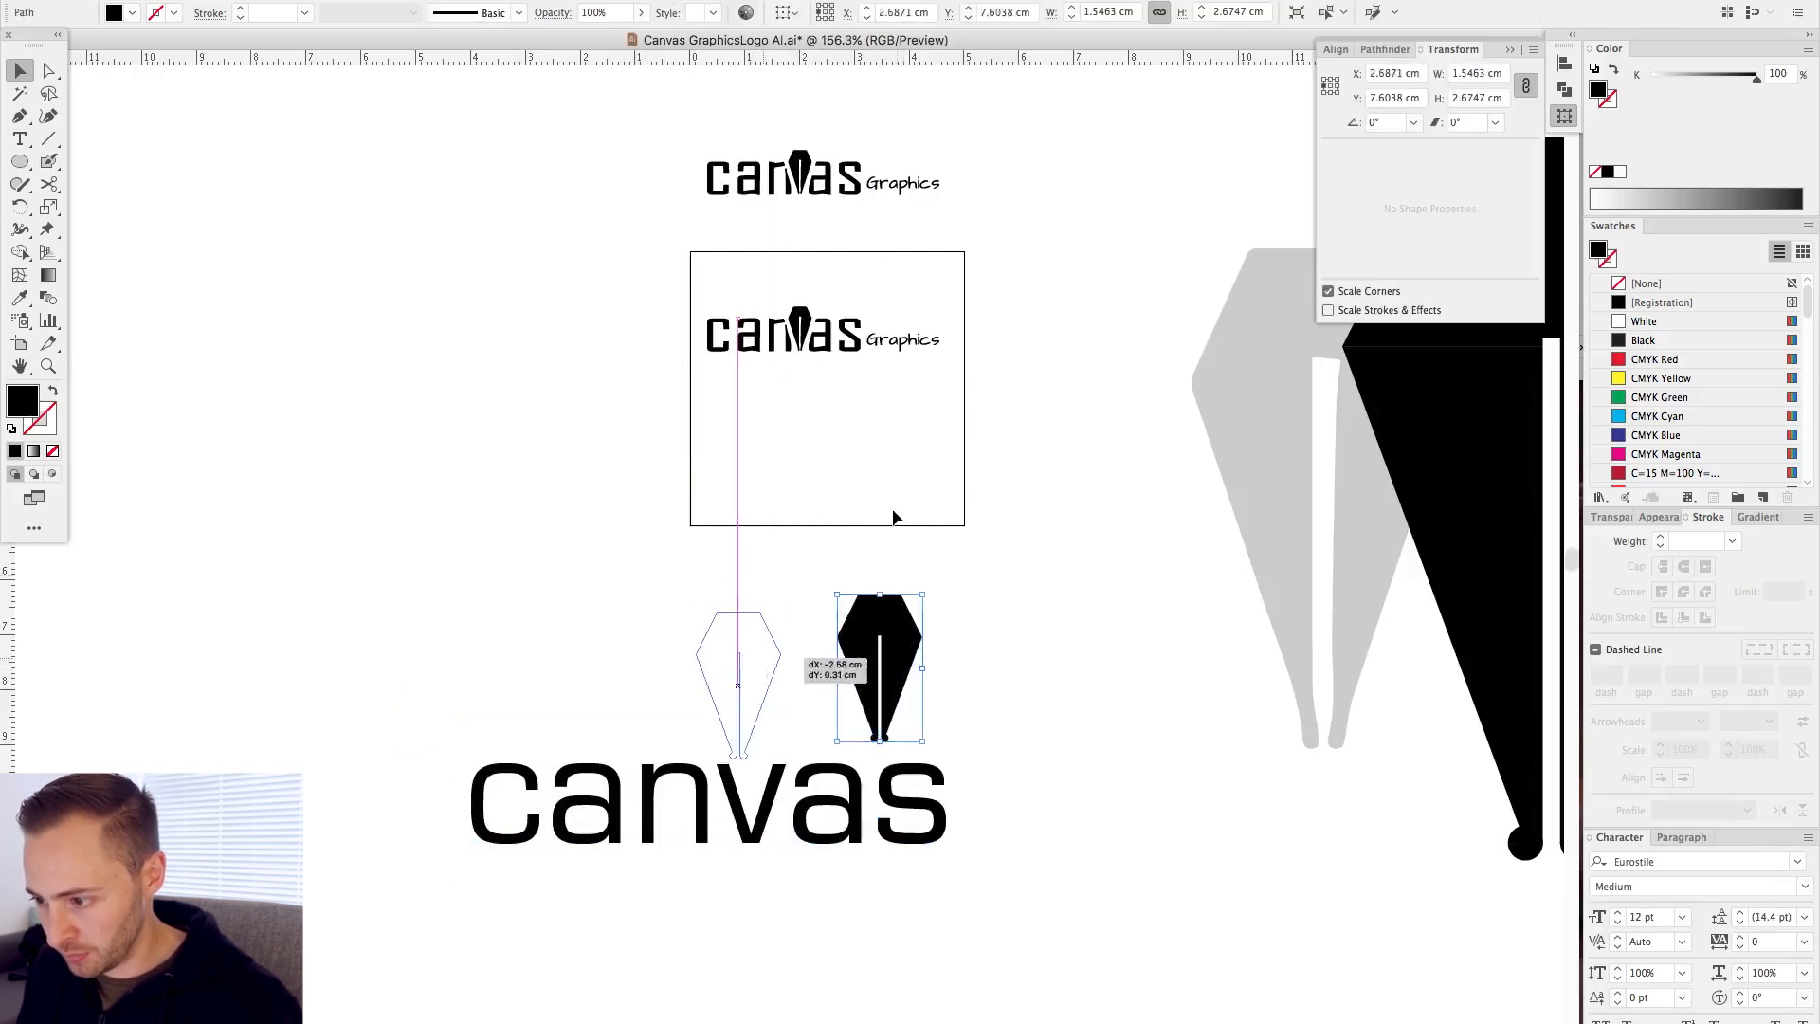
left_click(895, 509)
left_click_drag(925, 504, 711, 484)
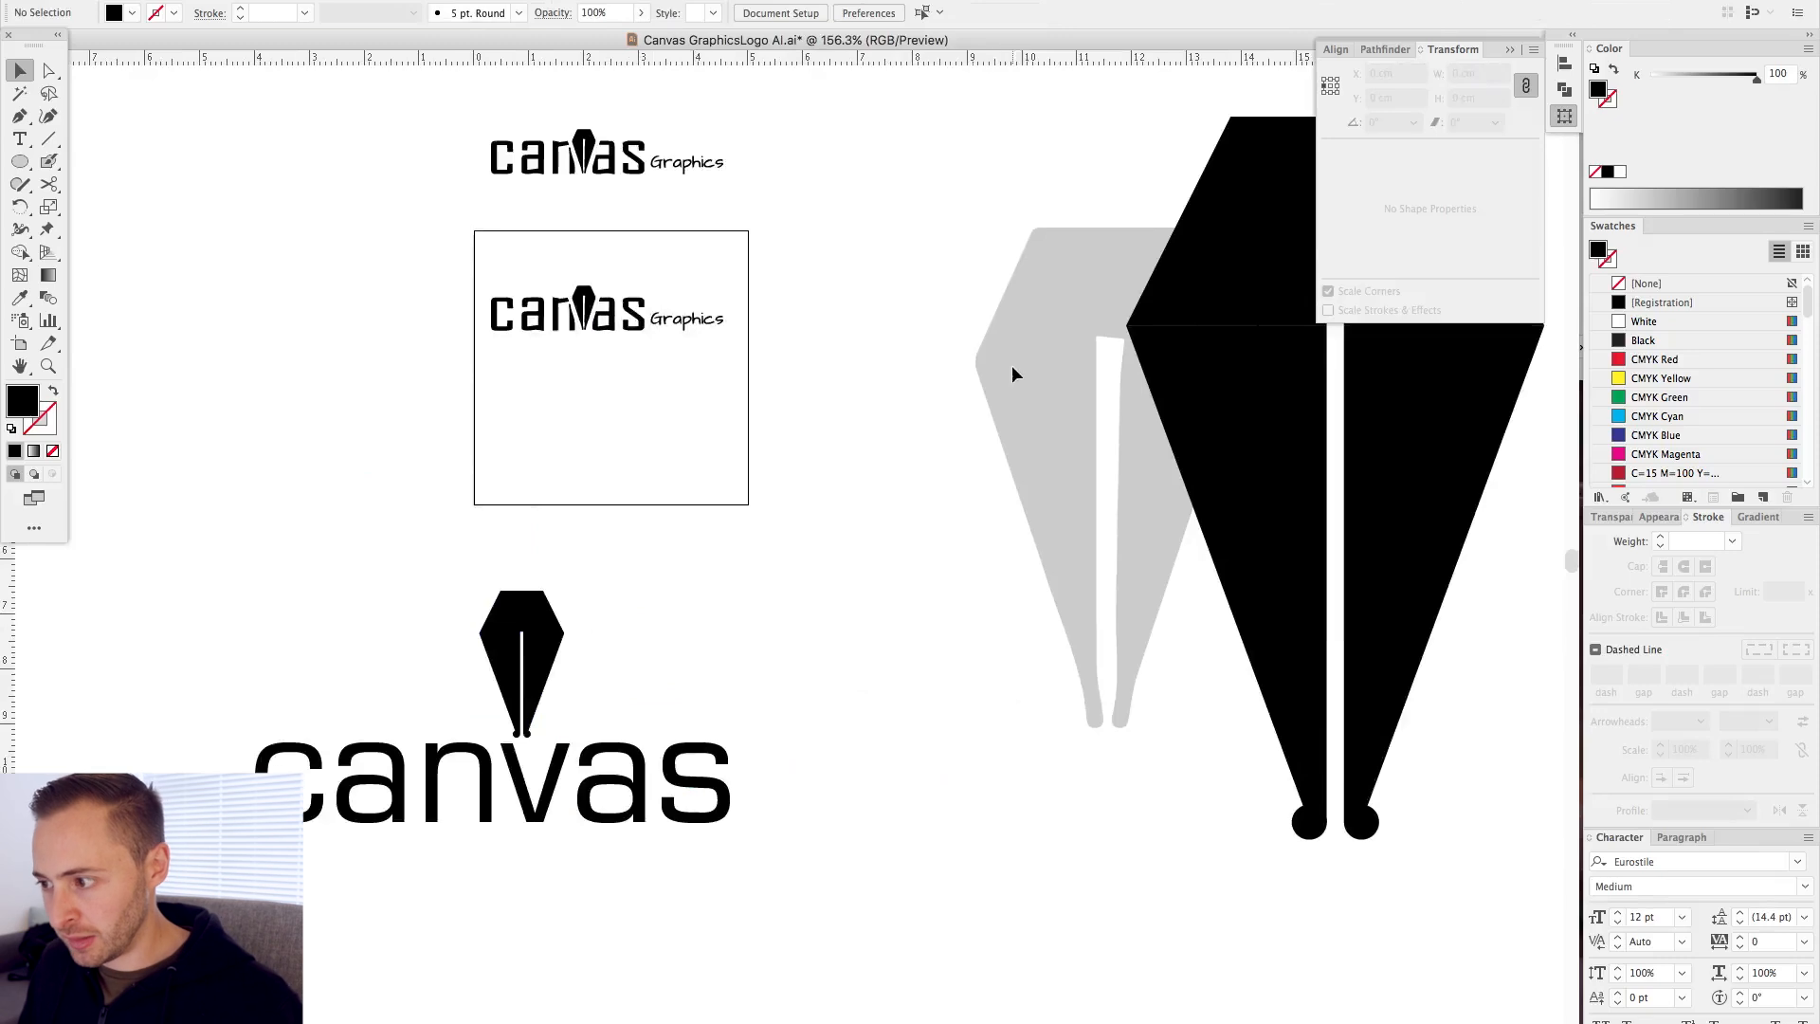
- Move the large unmerged nib to X 19.5234 cm, clear of the grey traced nib, and deselect it
left_click(1186, 252)
key("super+minus")
key("super+minus")
key("super+minus")
left_click_drag(651, 481, 939, 853)
left_click_drag(844, 705, 1021, 706)
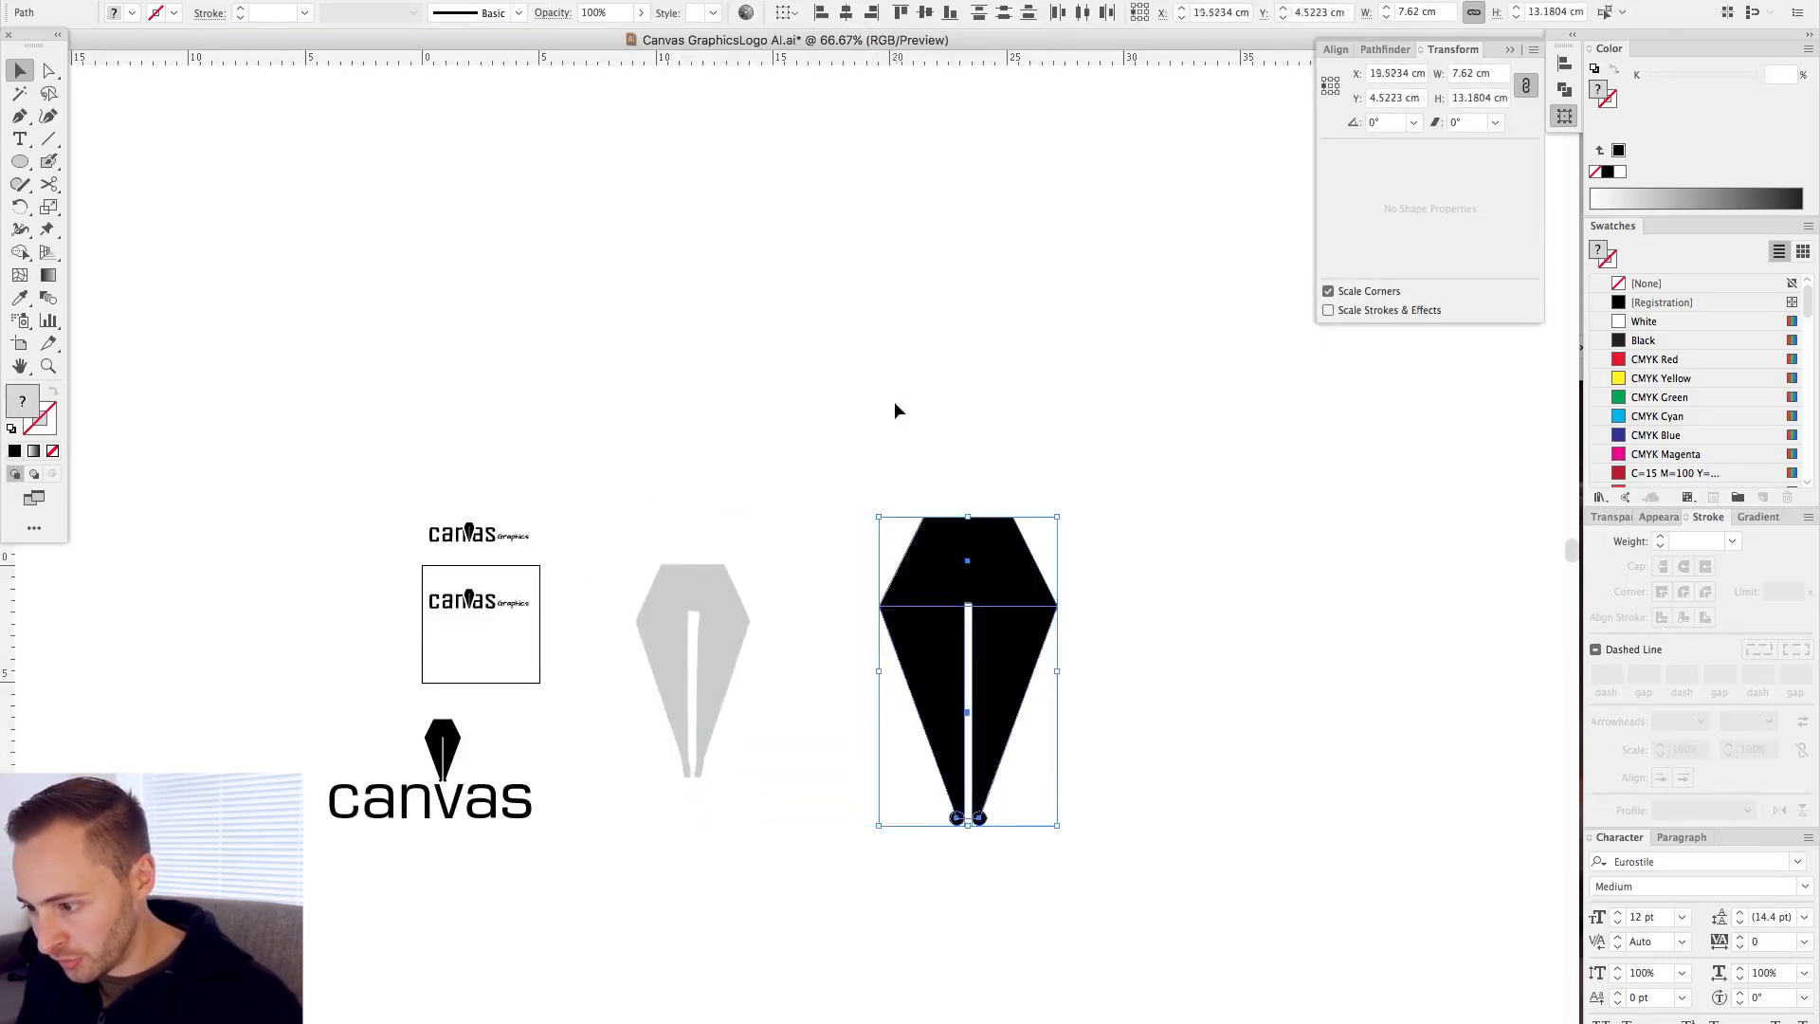
left_click(894, 406)
left_click_drag(748, 528, 977, 486)
- Place the small merged nib over the wordmark's v and scale it down to 1.2755 × 2.2063 cm
left_click_drag(424, 626, 982, 891)
left_click_drag(334, 268, 1033, 714)
left_click_drag(870, 284, 884, 449)
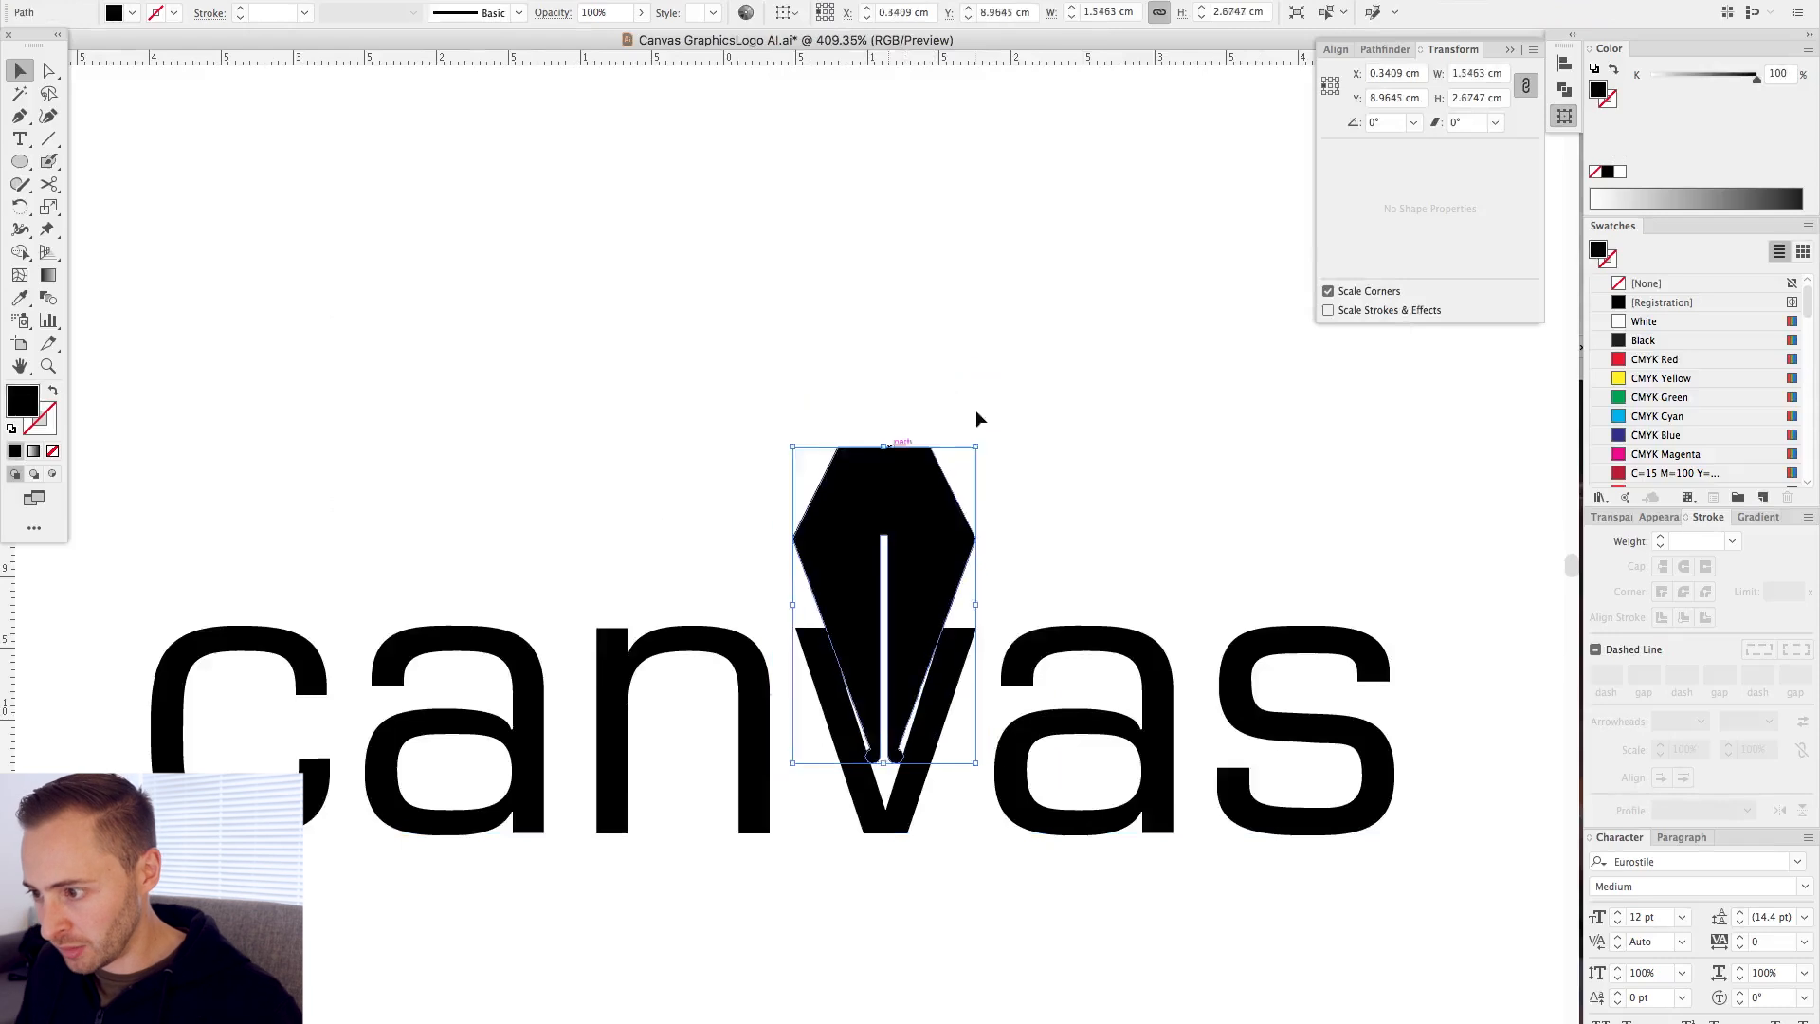
- Examine the grey traced nib's anchor points, rounded corners and slit in outline view, and return to preview
key("super+minus")
key("super+minus")
key("super+minus")
left_click_drag(1081, 323, 519, 682)
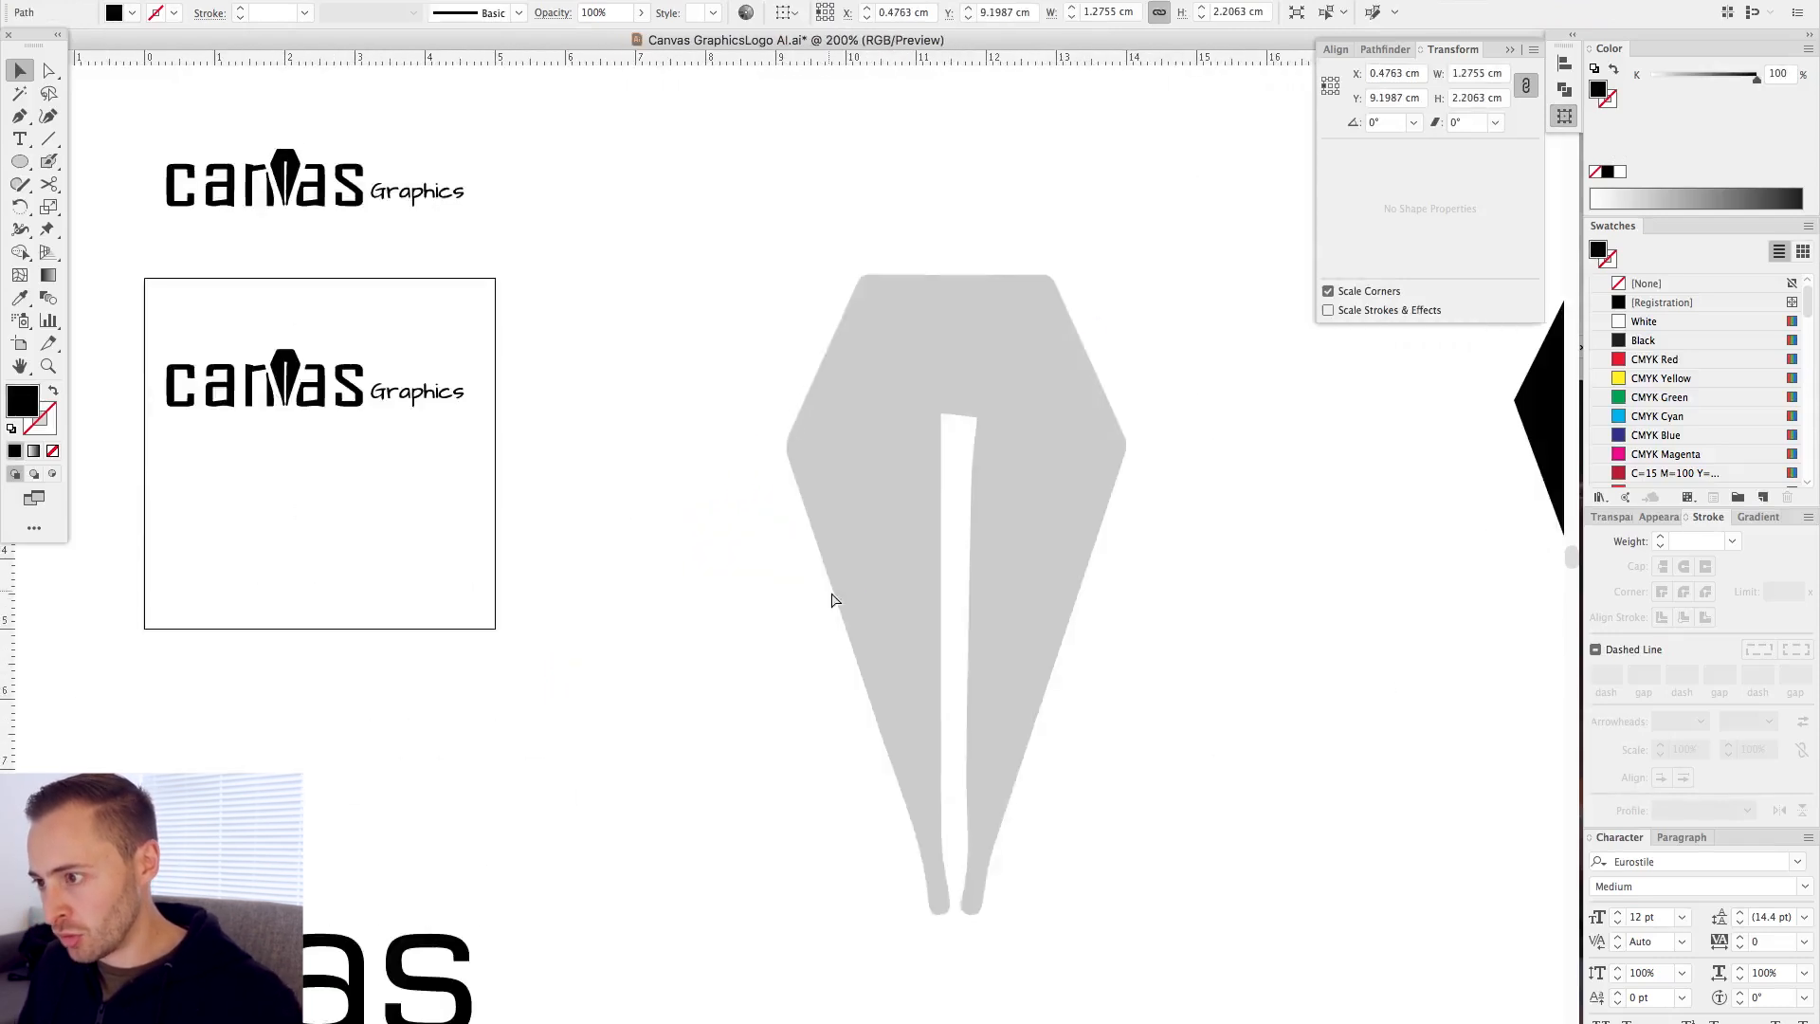
key("super+y")
left_click(833, 254)
key("a")
left_click_drag(802, 248, 1030, 439)
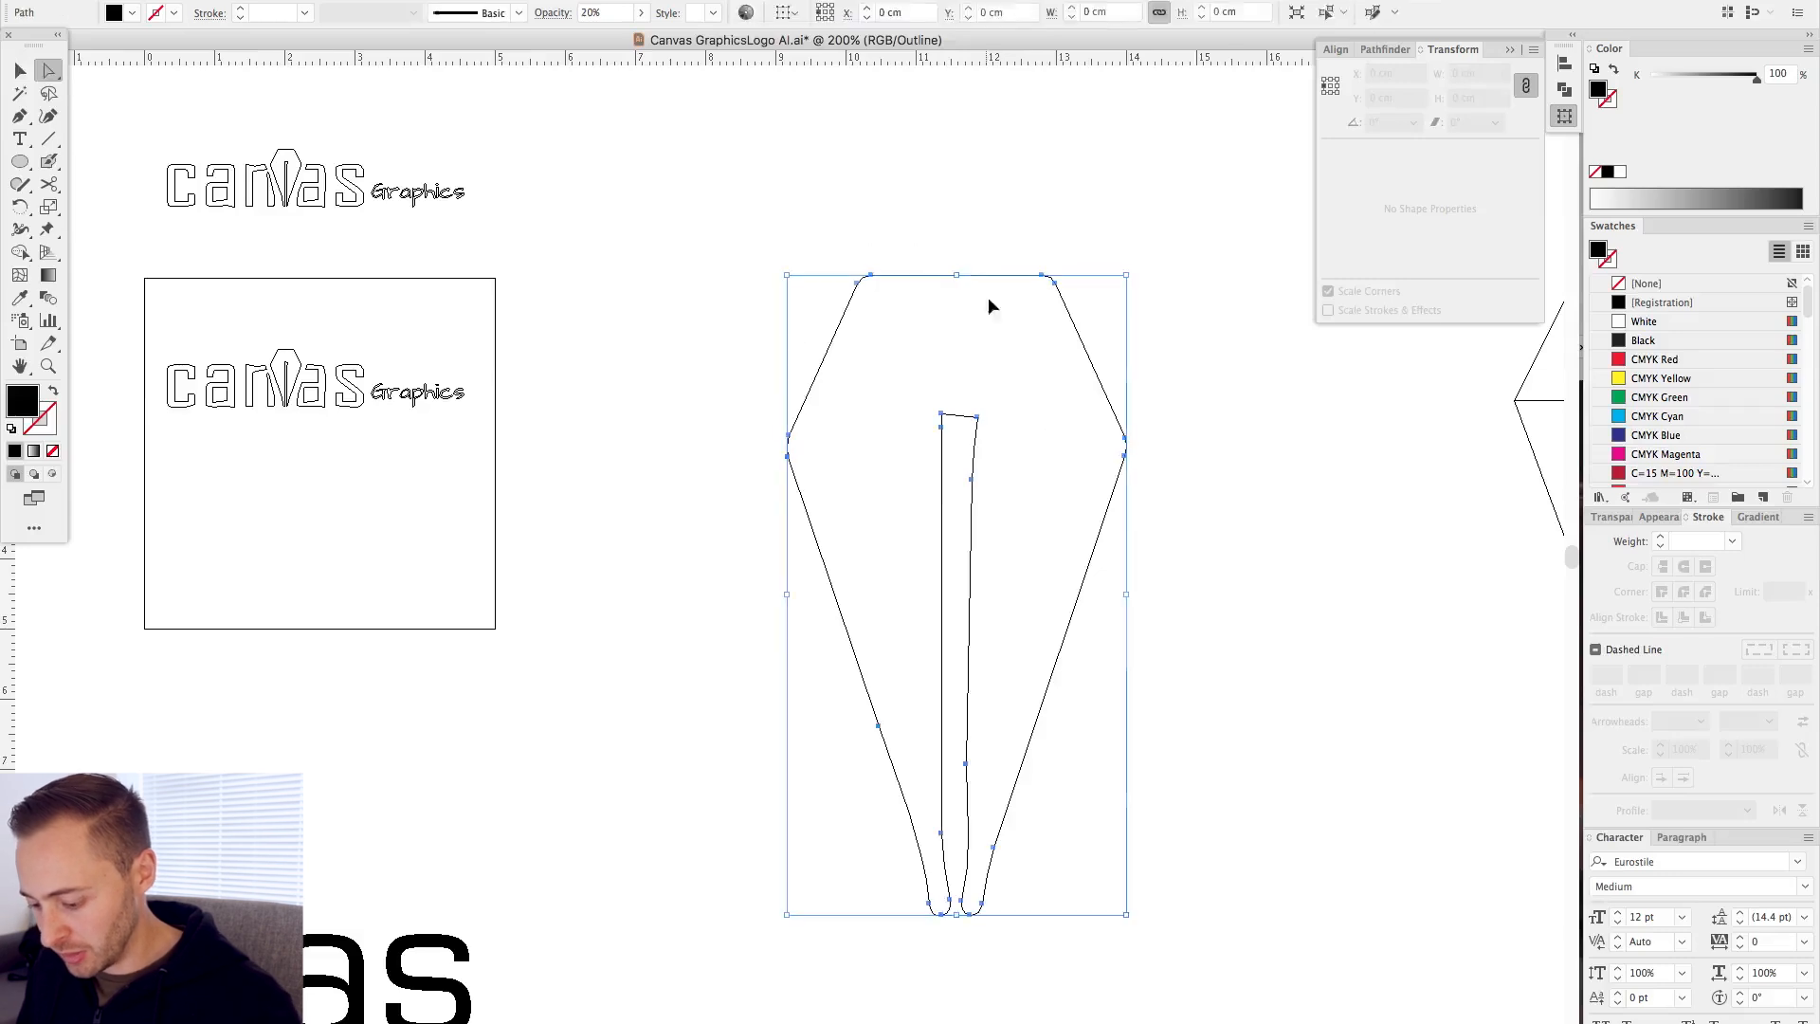
left_click_drag(792, 252, 1223, 336)
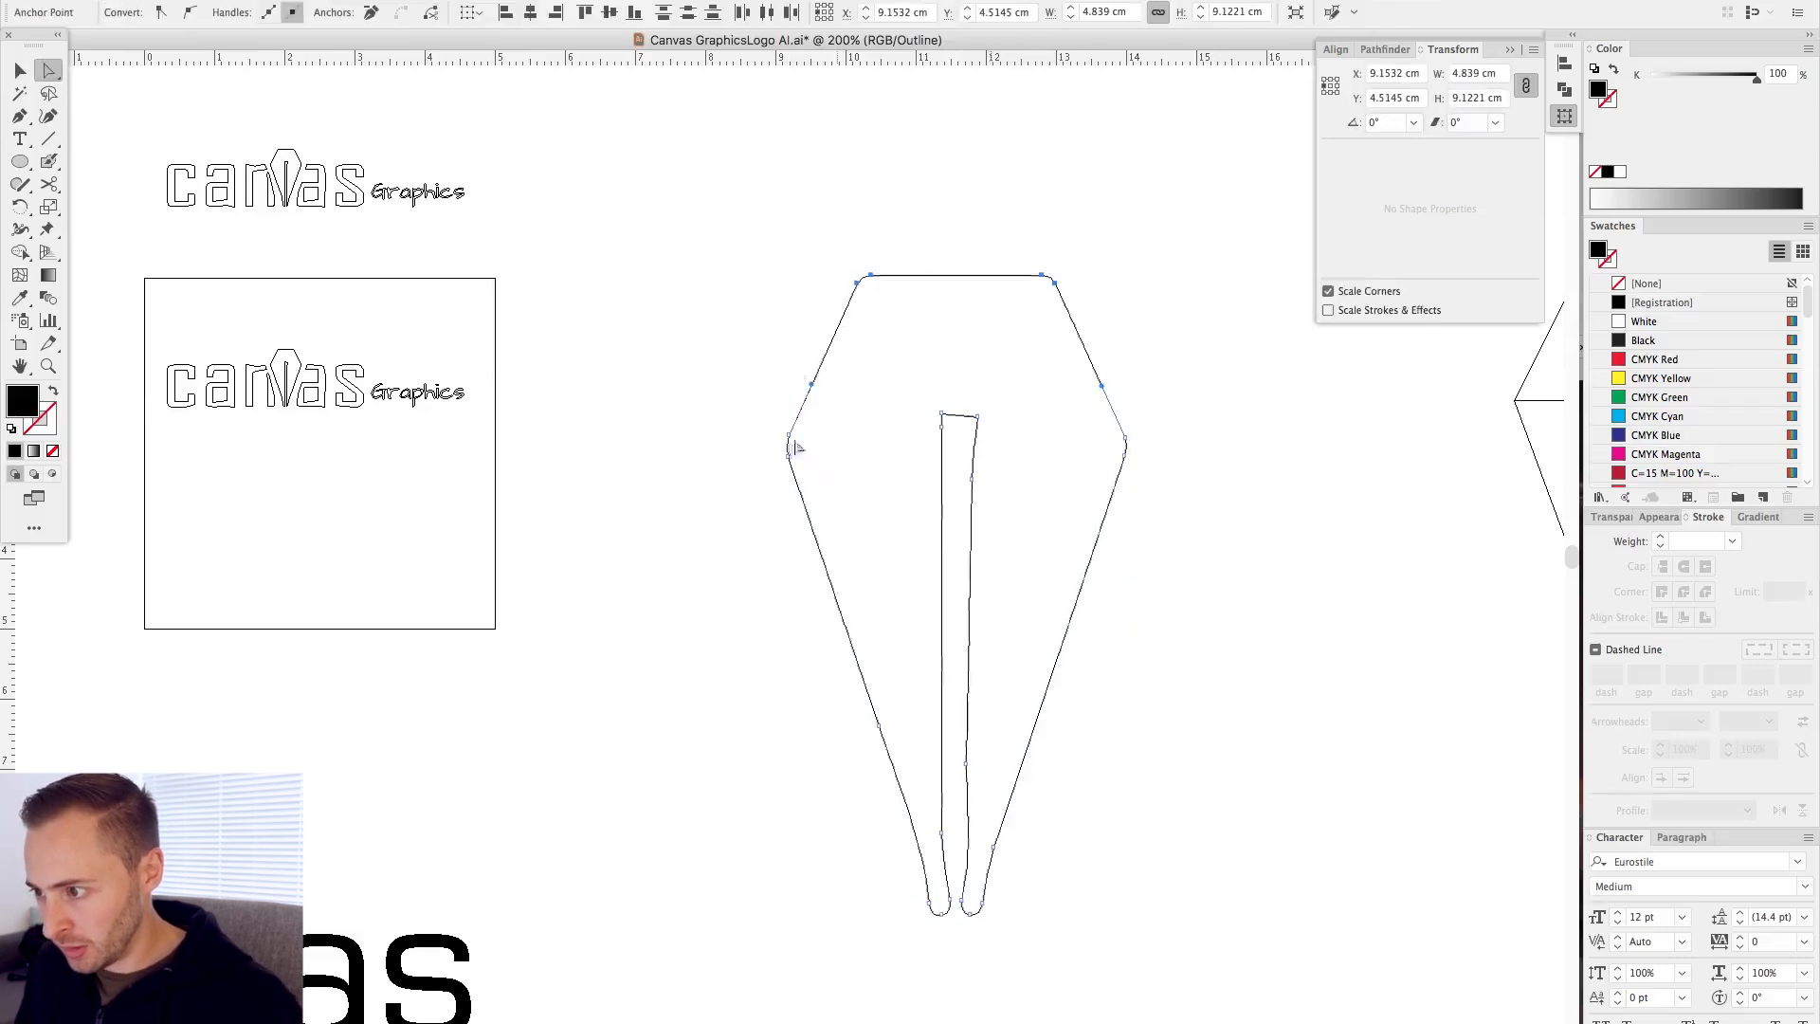
left_click_drag(918, 402, 999, 458)
left_click(1033, 496)
left_click_drag(873, 383, 1068, 614)
key("super+minus")
key("super+minus")
key("super+minus")
key("super+minus")
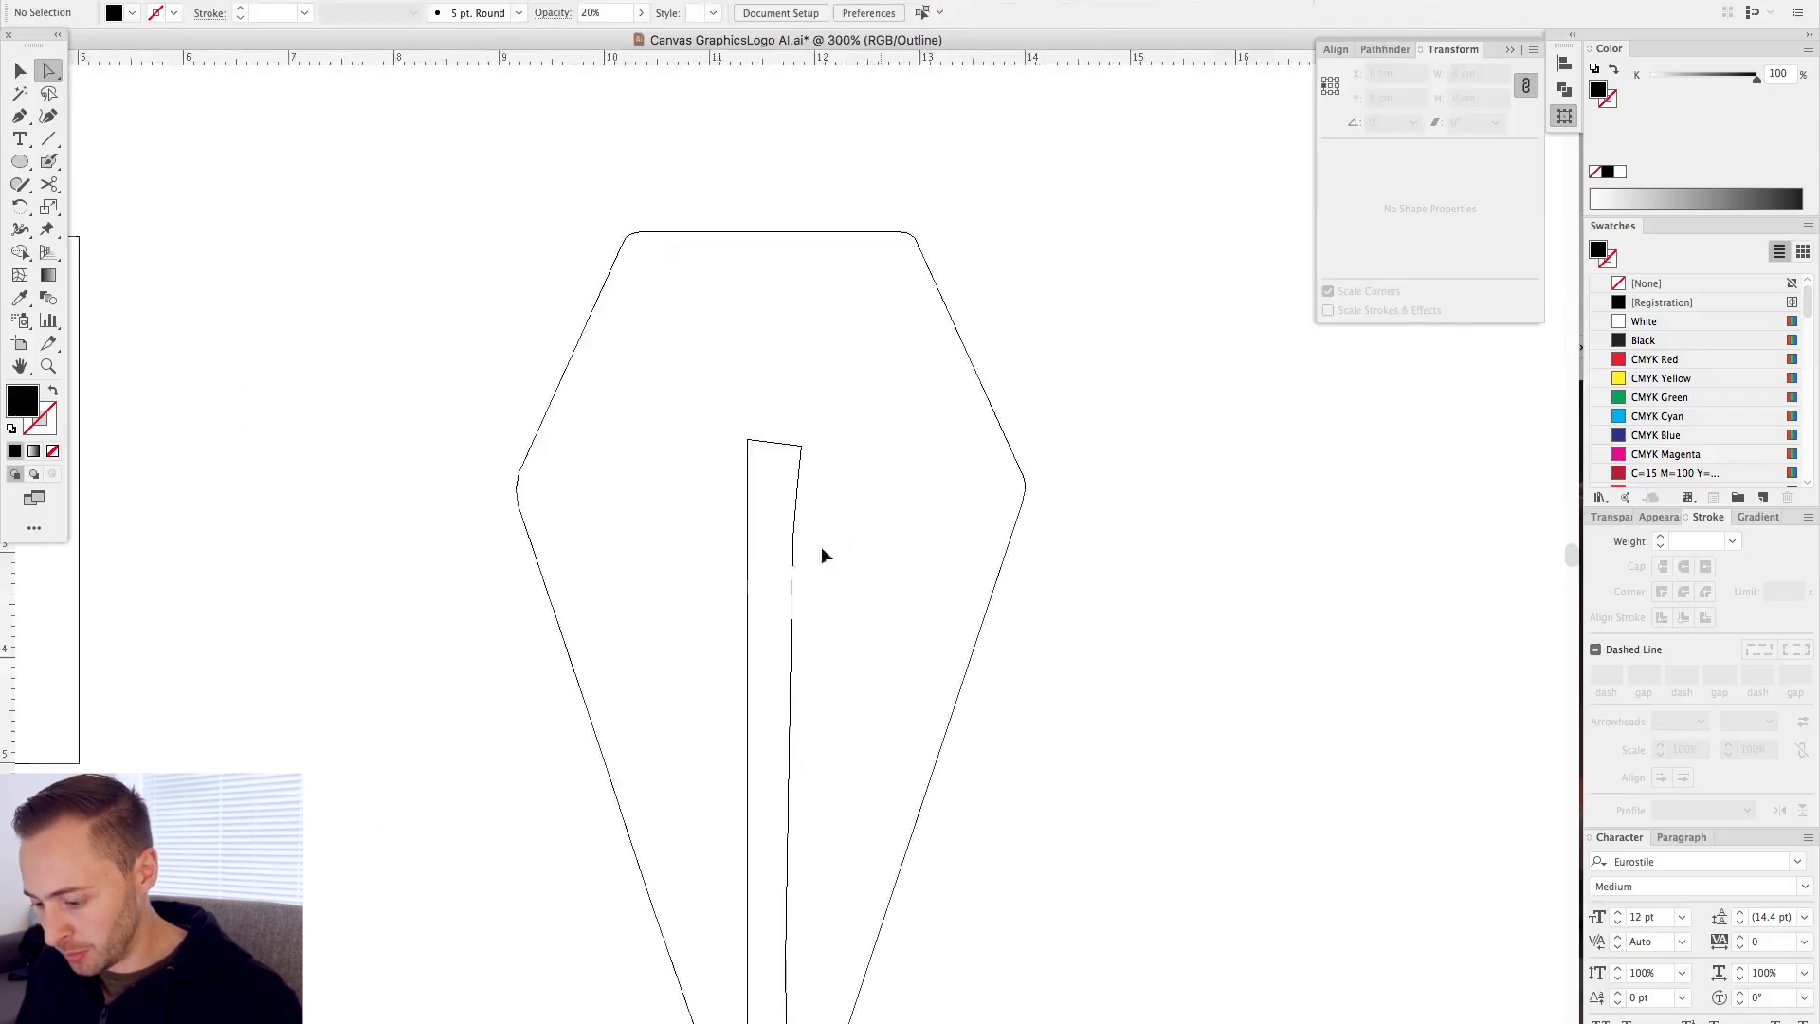
key("super+minus")
key("super+minus")
key("super+minus")
key("super+y")
- Move the nib down over the wordmark's v, centring its slit on the base of the letter
left_click_drag(694, 697, 1042, 644)
left_click_drag(498, 598, 952, 821)
key("v")
left_click(926, 552)
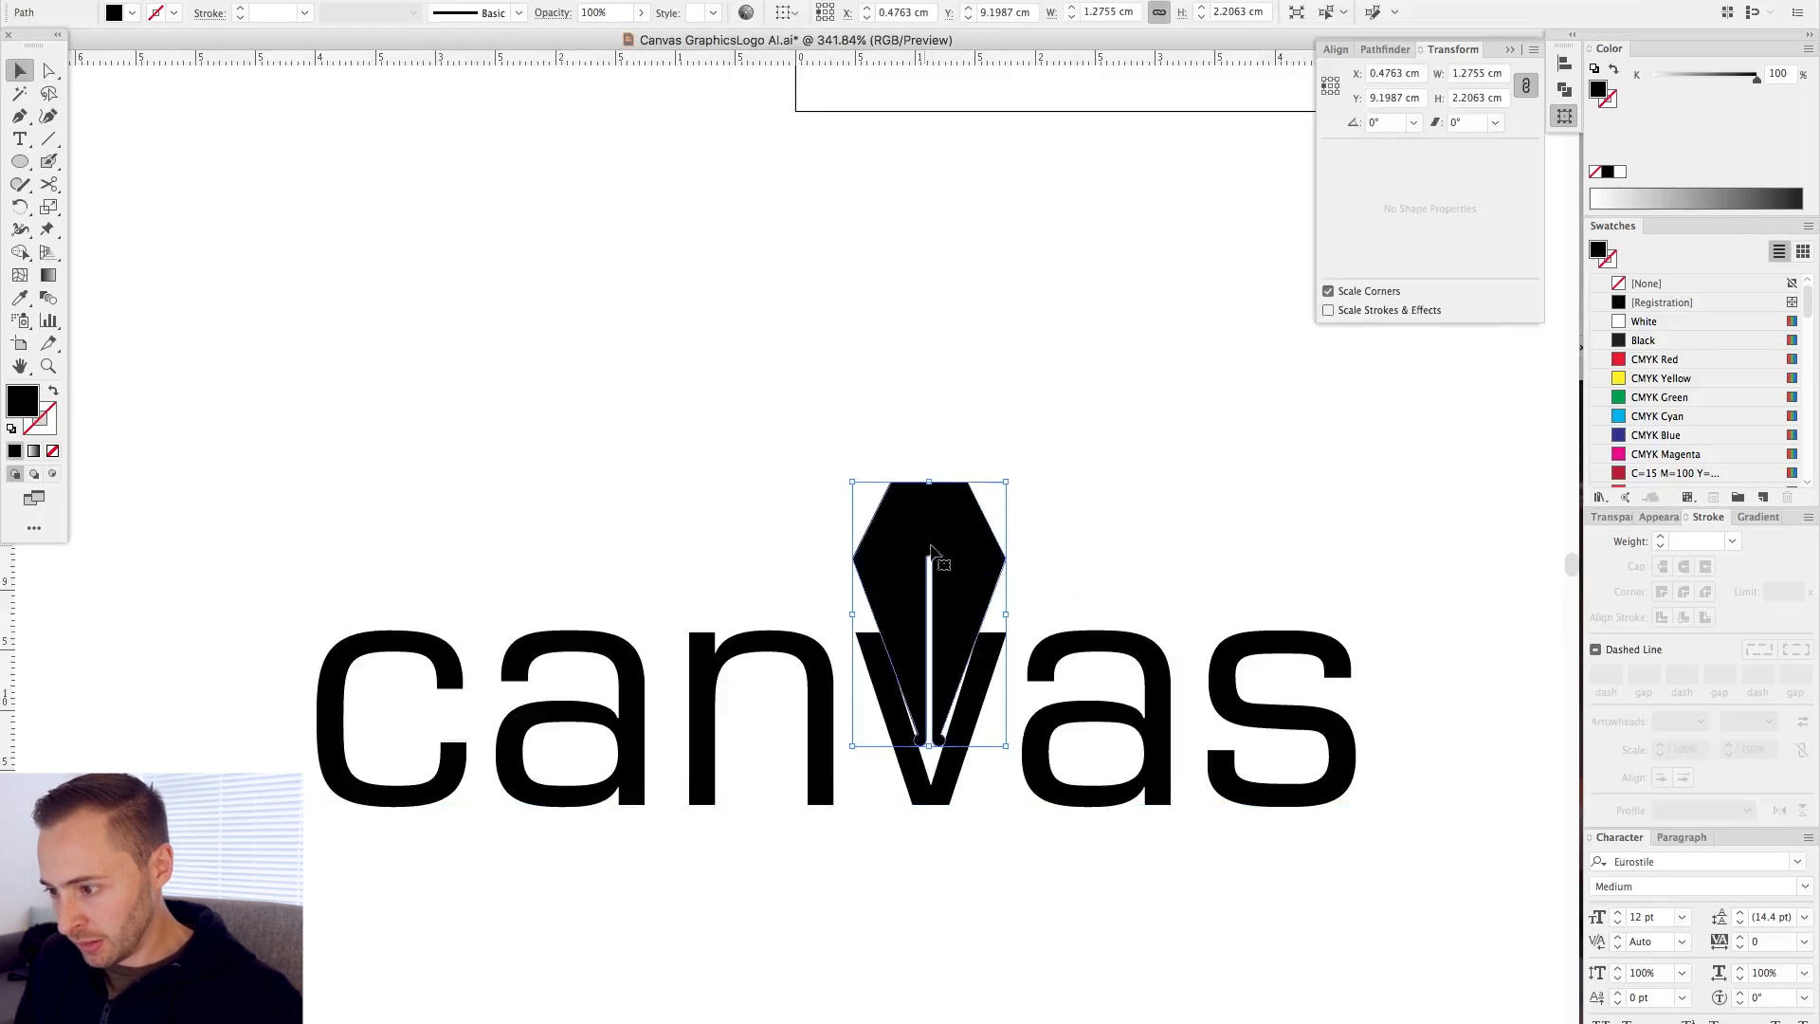
left_click_drag(757, 334, 1286, 1009)
left_click_drag(692, 561, 801, 949)
left_click_drag(700, 319, 712, 329)
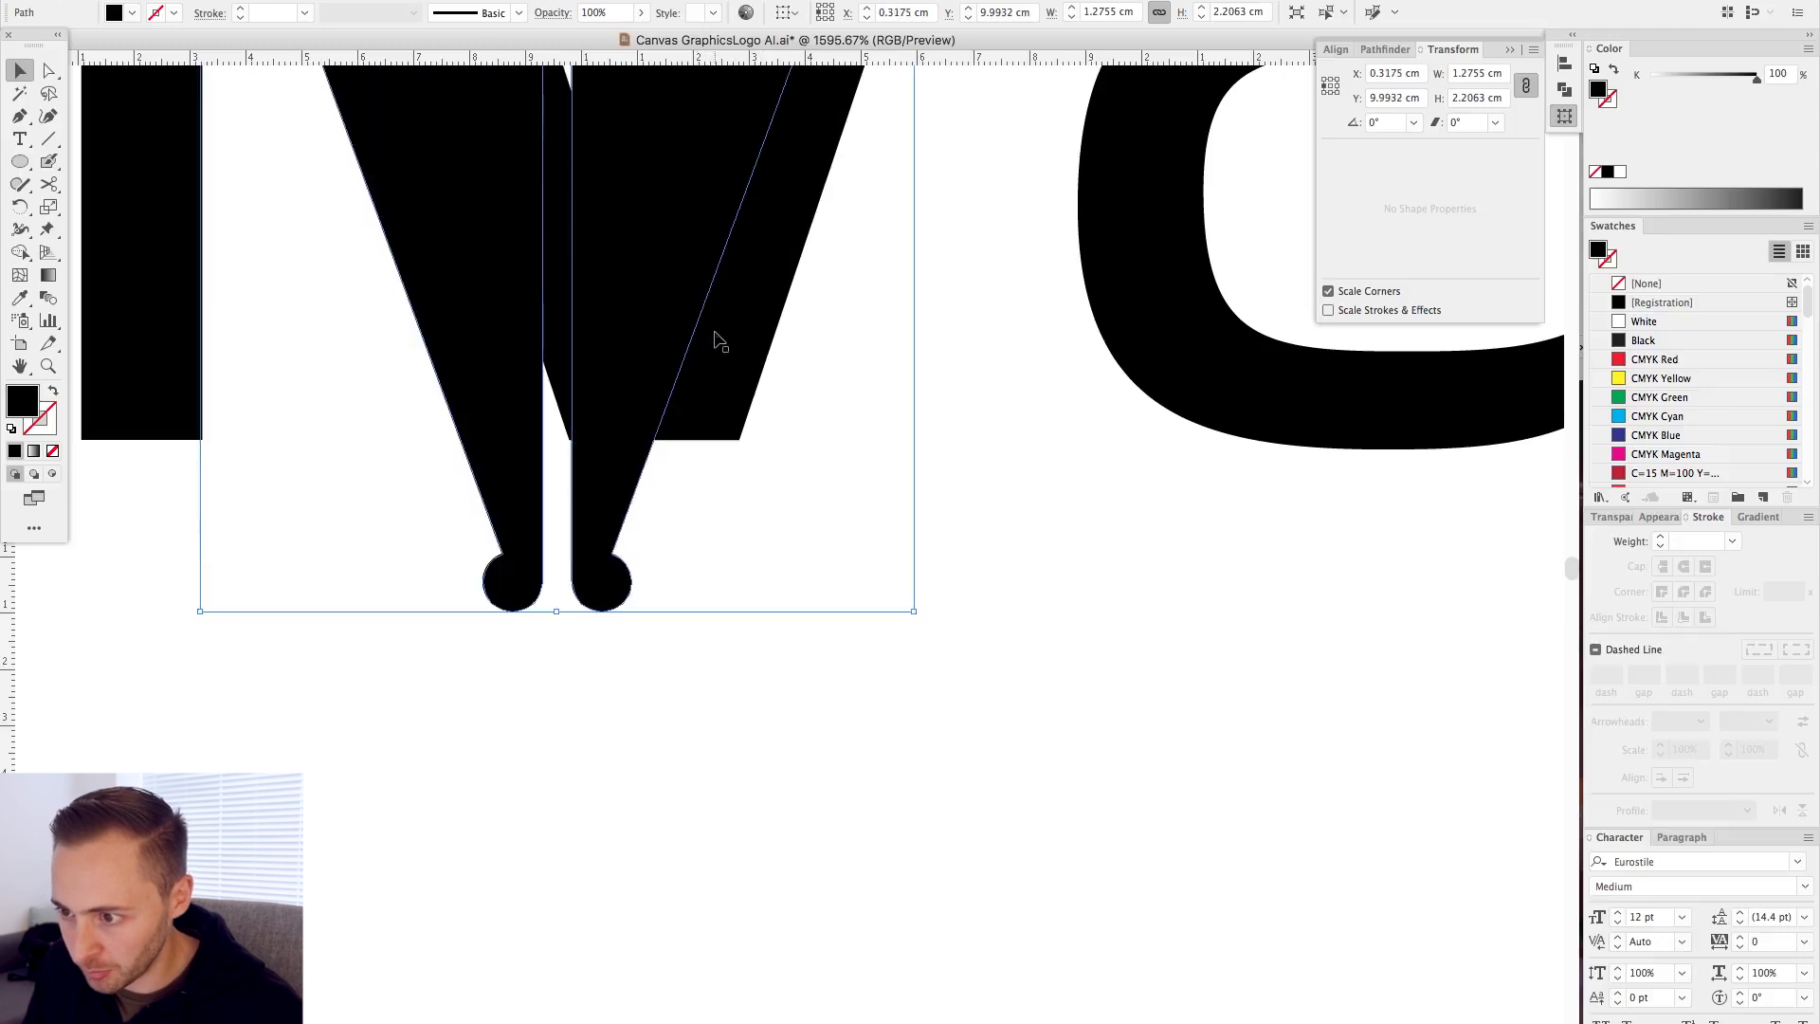
left_click(730, 684)
left_click_drag(625, 474, 642, 471)
left_click_drag(649, 497, 690, 488)
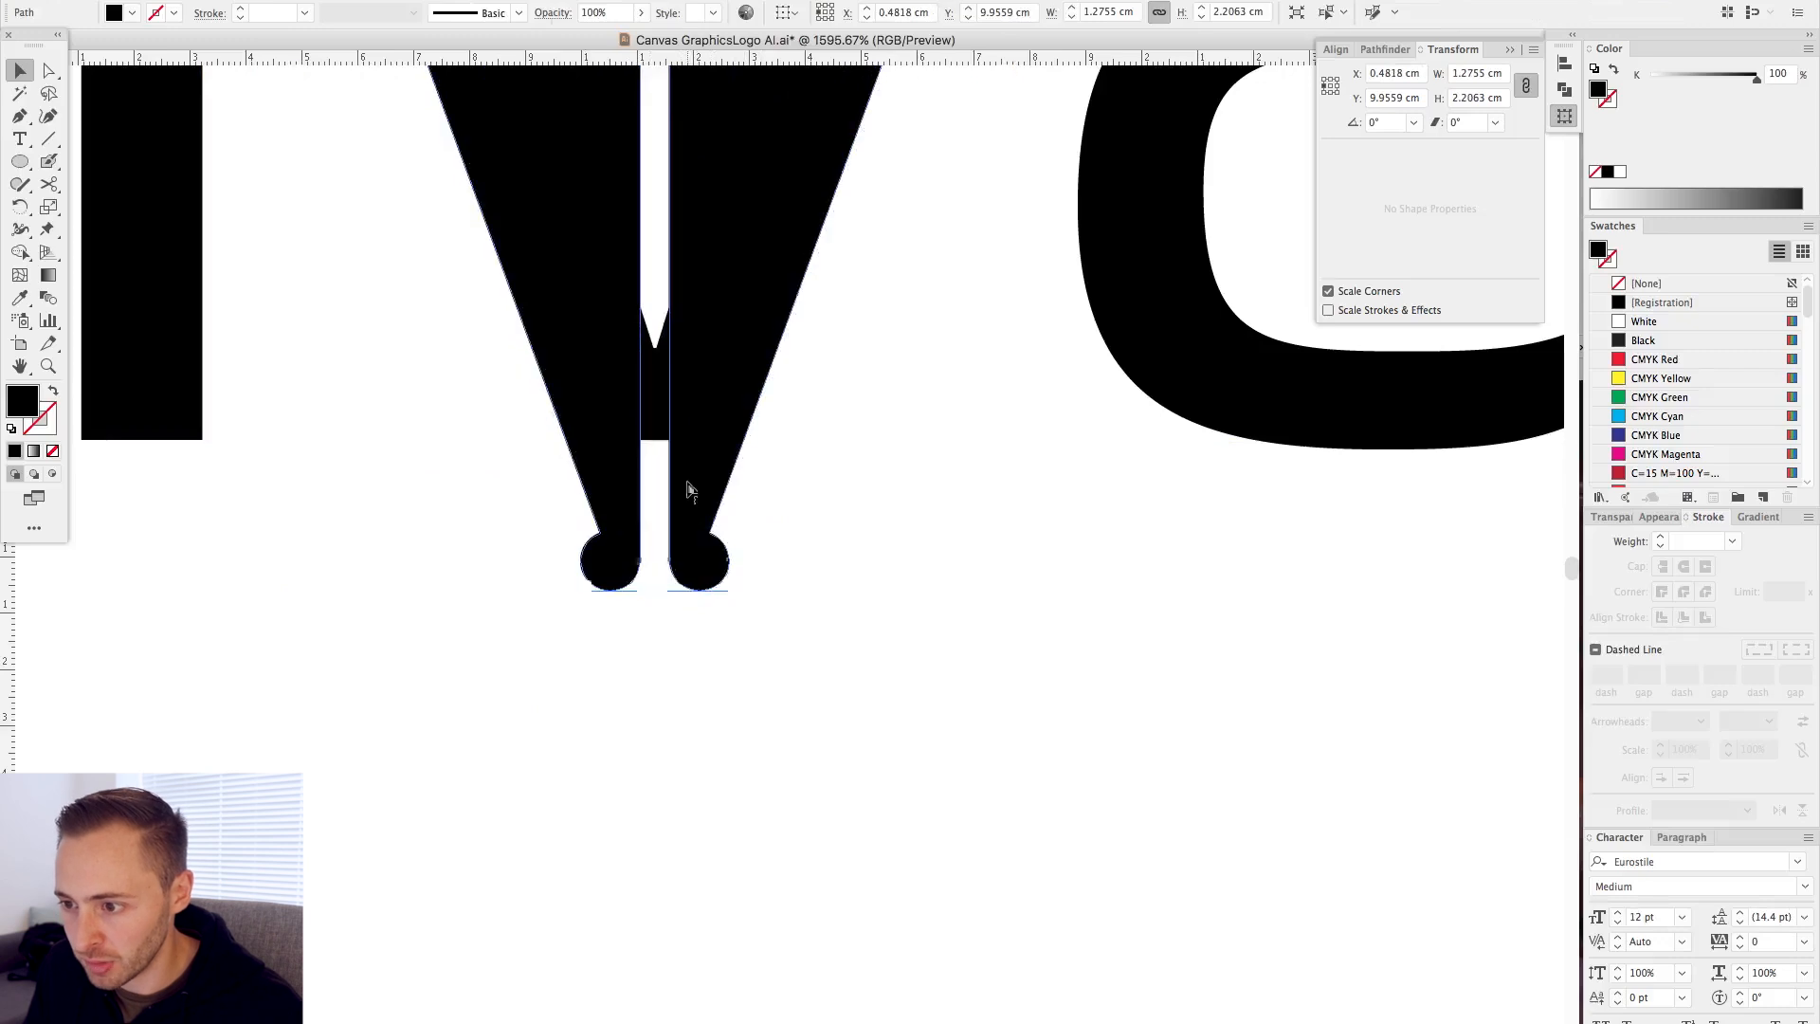
- Raise the nib towards the top of the v and scale it down to fit between the letter's arms
key("super+minus")
key("super+minus")
key("super+minus")
key("super+minus")
left_click_drag(808, 467, 809, 345)
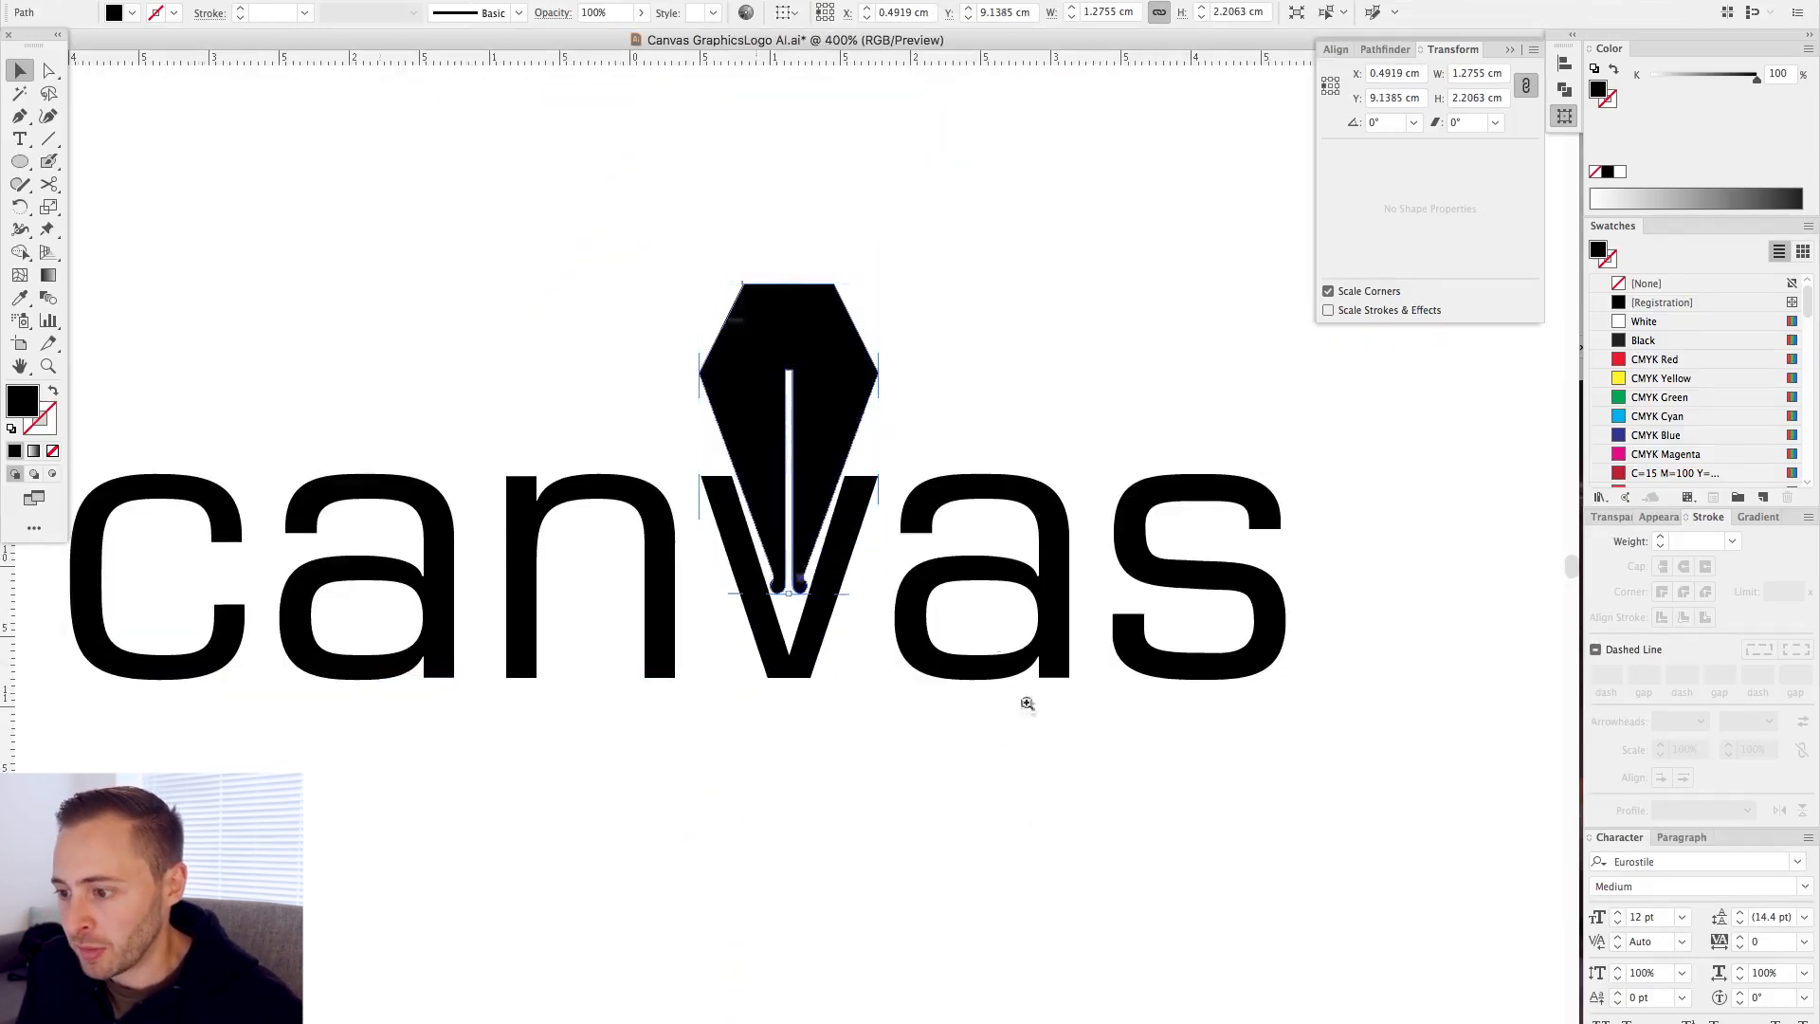
scroll(843, 322, "up", 5)
left_click_drag(745, 247, 807, 469)
left_click(836, 418)
- Lock the Eurostile canvas text so the nib's anchor points can be edited separately
key("a")
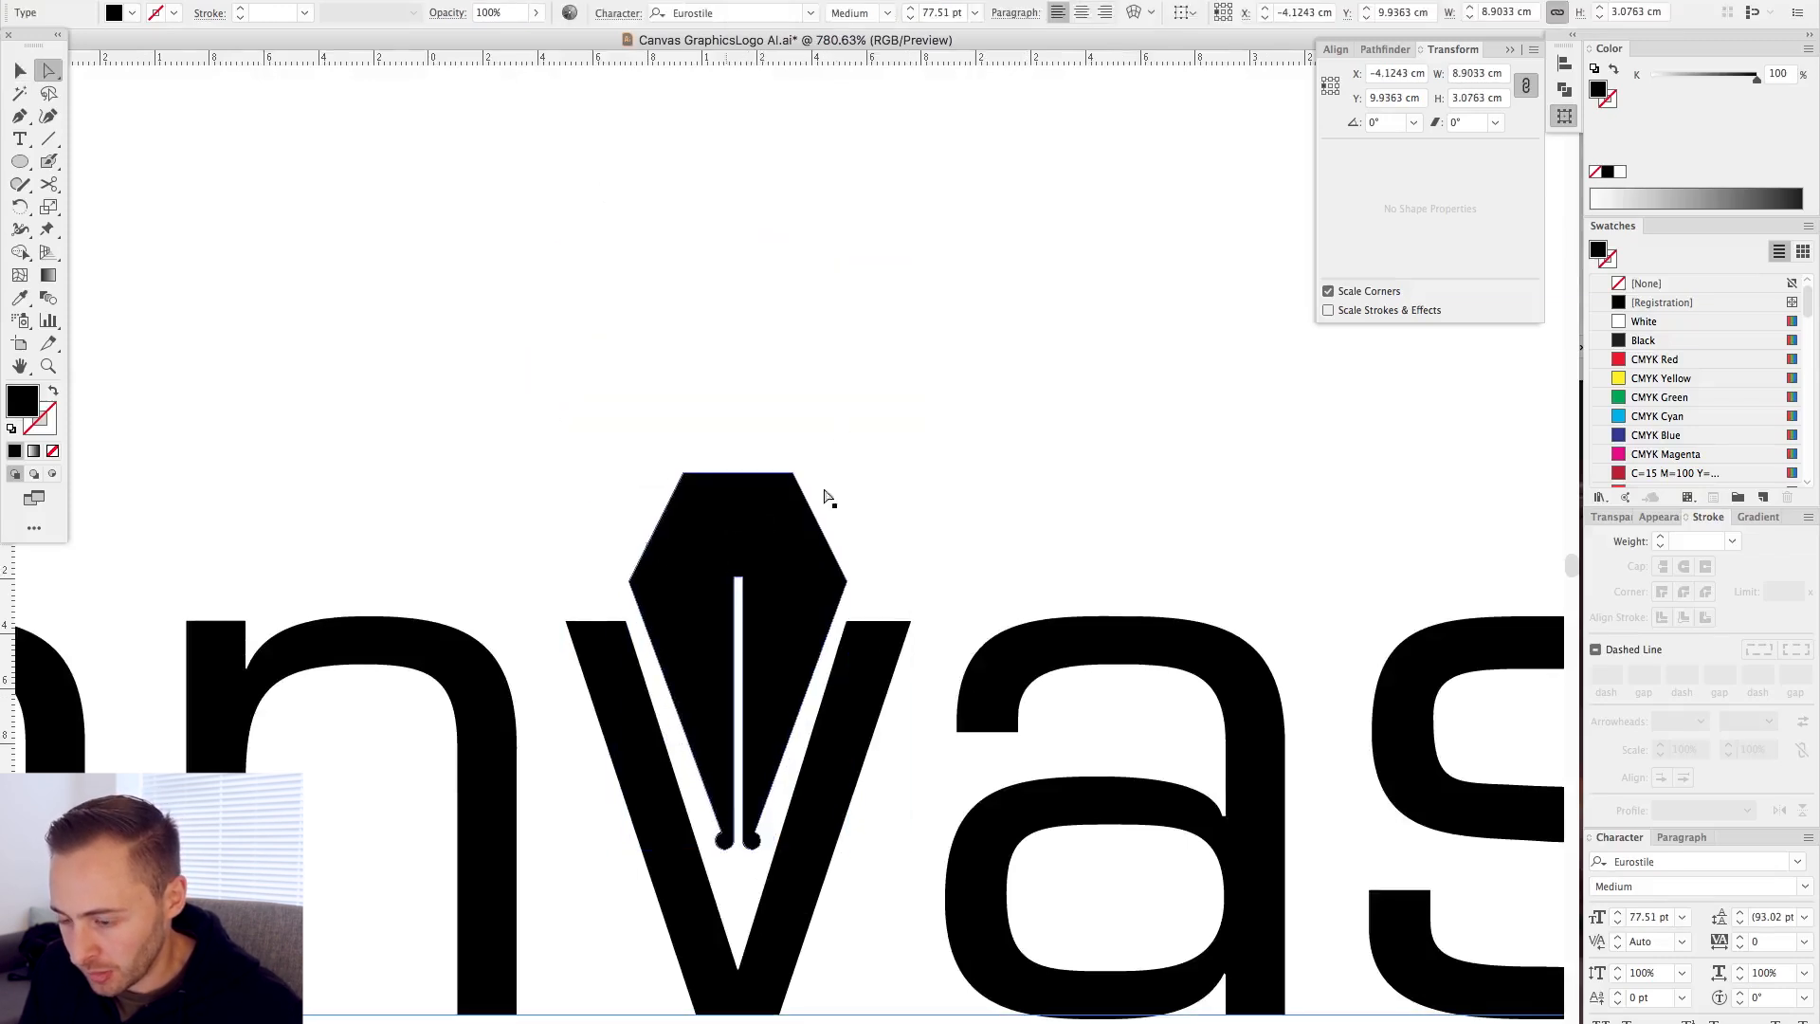
key("Delete")
key("super+alt+3")
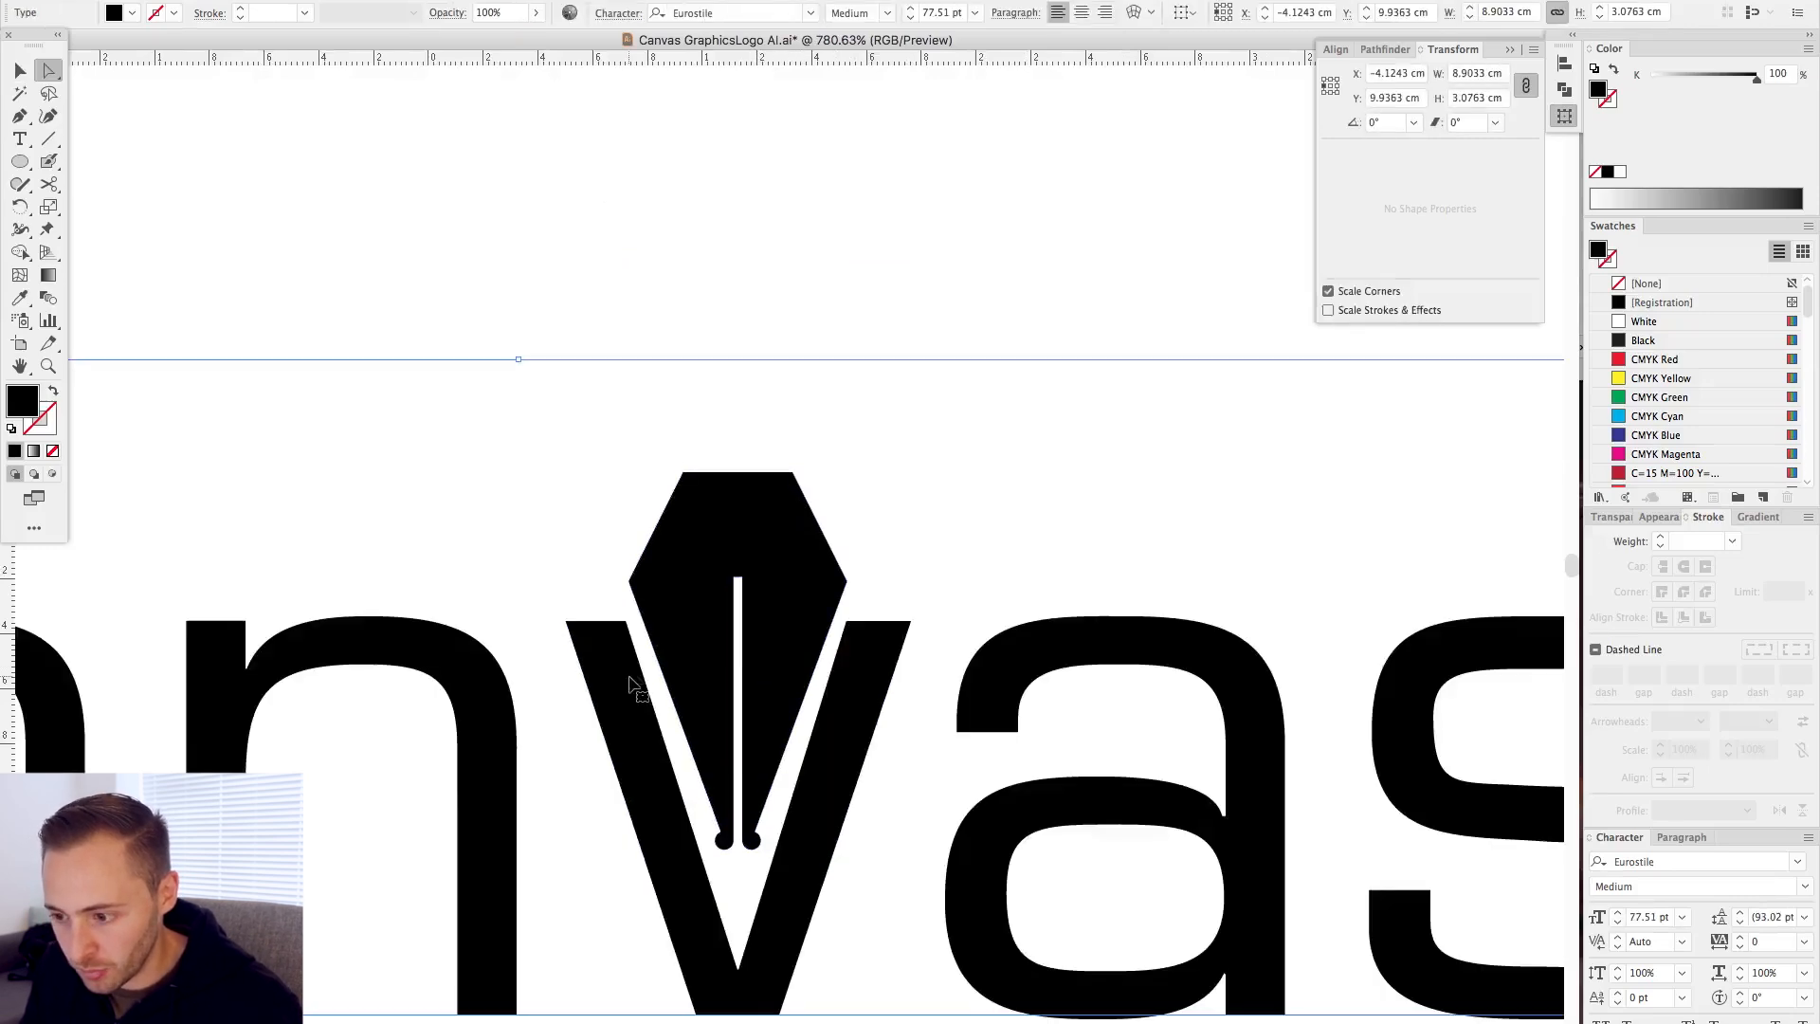
key("super+2")
- Scale the nib's two widest corners inward and lower its top edge to reach a size of 0.7195 × 1.3075 cm
left_click_drag(614, 565, 640, 603)
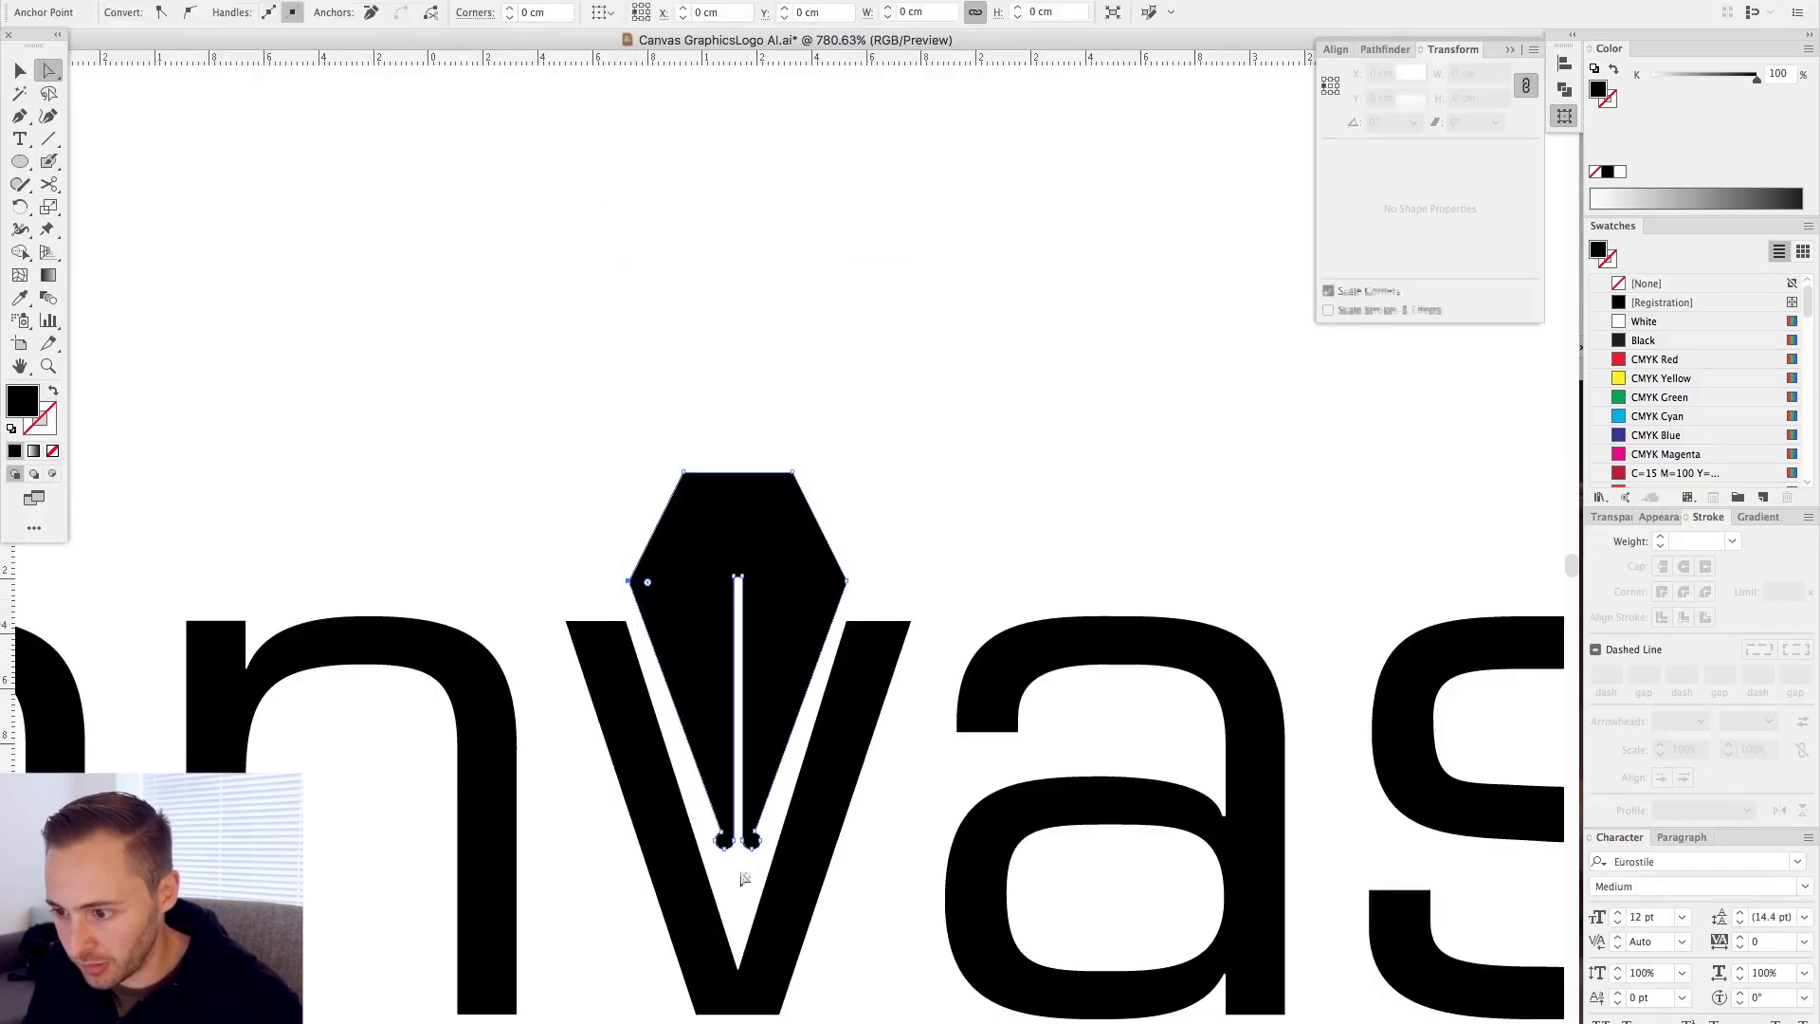
left_click(843, 579, "shift")
key("s")
left_click_drag(885, 570, 849, 645)
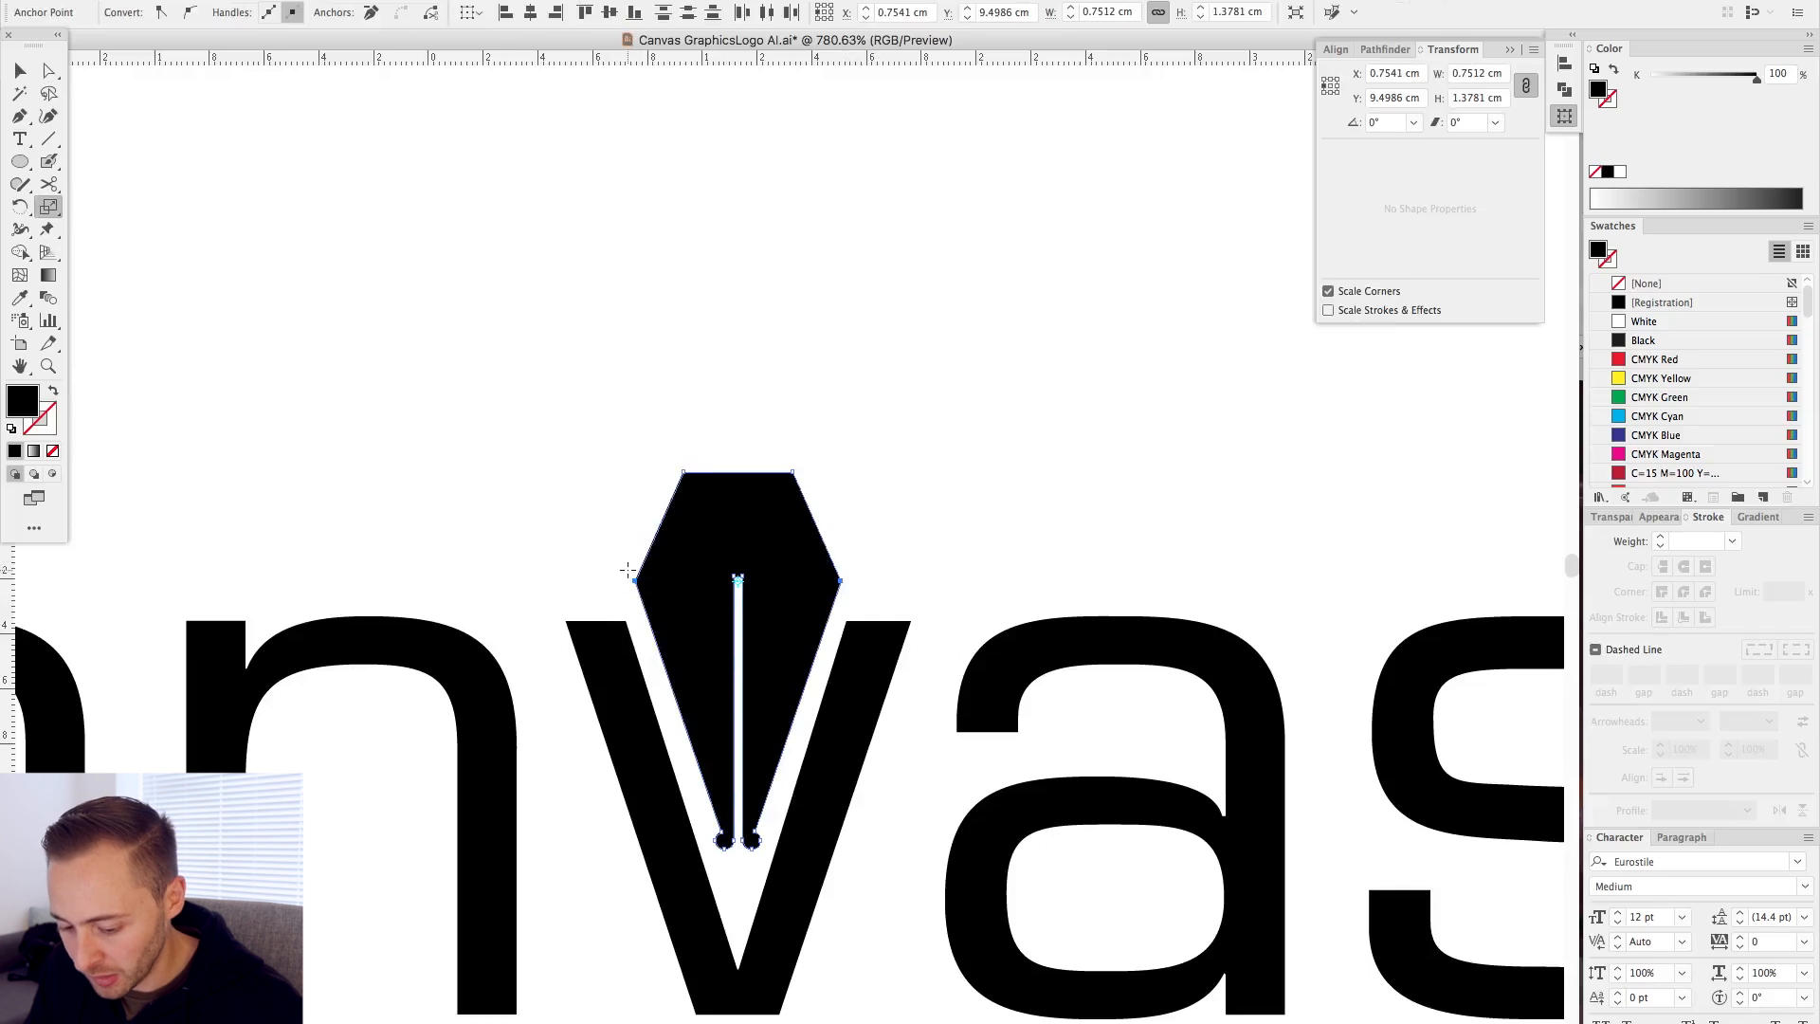
left_click_drag(894, 550, 889, 549)
key("a")
left_click(881, 479)
left_click_drag(695, 466, 804, 583)
- Review the wordmark with the nib inside its v at several zoom levels
key("super+minus")
key("super+minus")
key("super+minus")
key("super+minus")
key("super+minus")
left_click(427, 593)
key("super+plus")
key("super+plus")
left_click_drag(426, 593, 653, 332)
left_click_drag(534, 372, 933, 654)
key("super+minus")
key("super+minus")
key("super+minus")
key("super+minus")
key("super+minus")
key("super+minus")
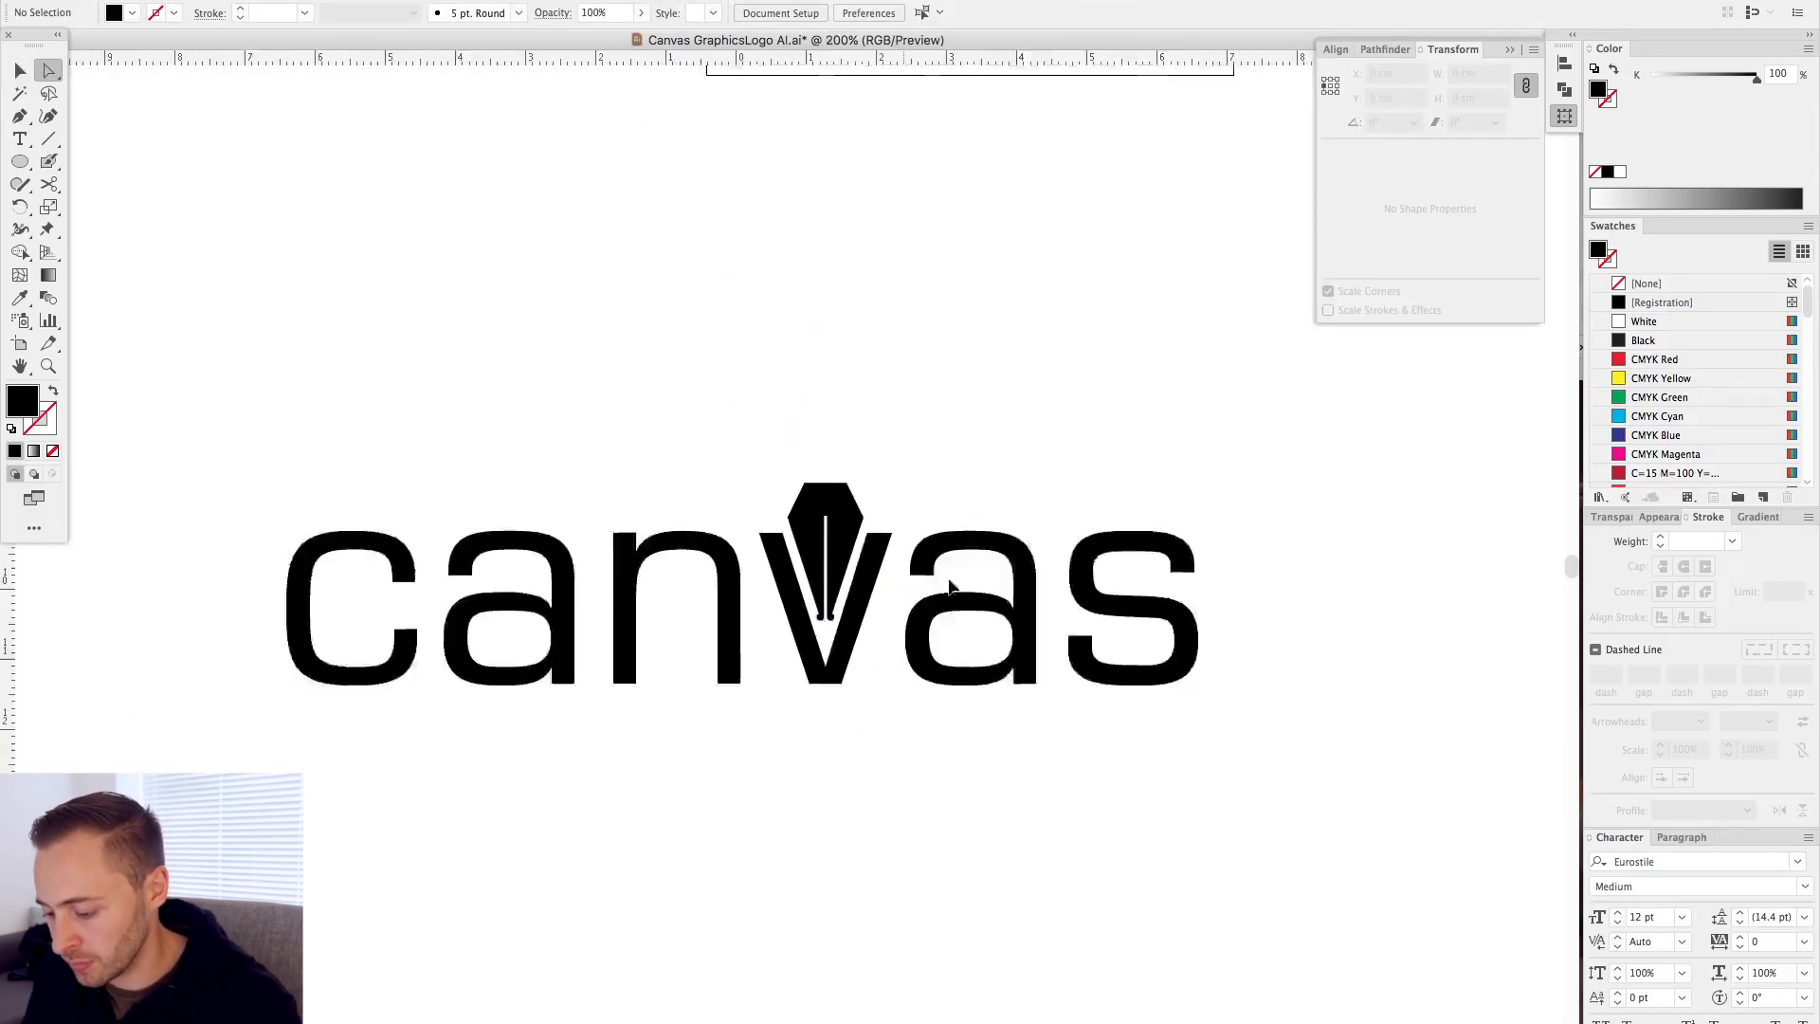
left_click_drag(954, 588, 860, 922)
key("v")
left_click_drag(304, 662, 1178, 1015)
left_click_drag(1135, 825, 1150, 797)
scroll(1151, 797, "down", 3)
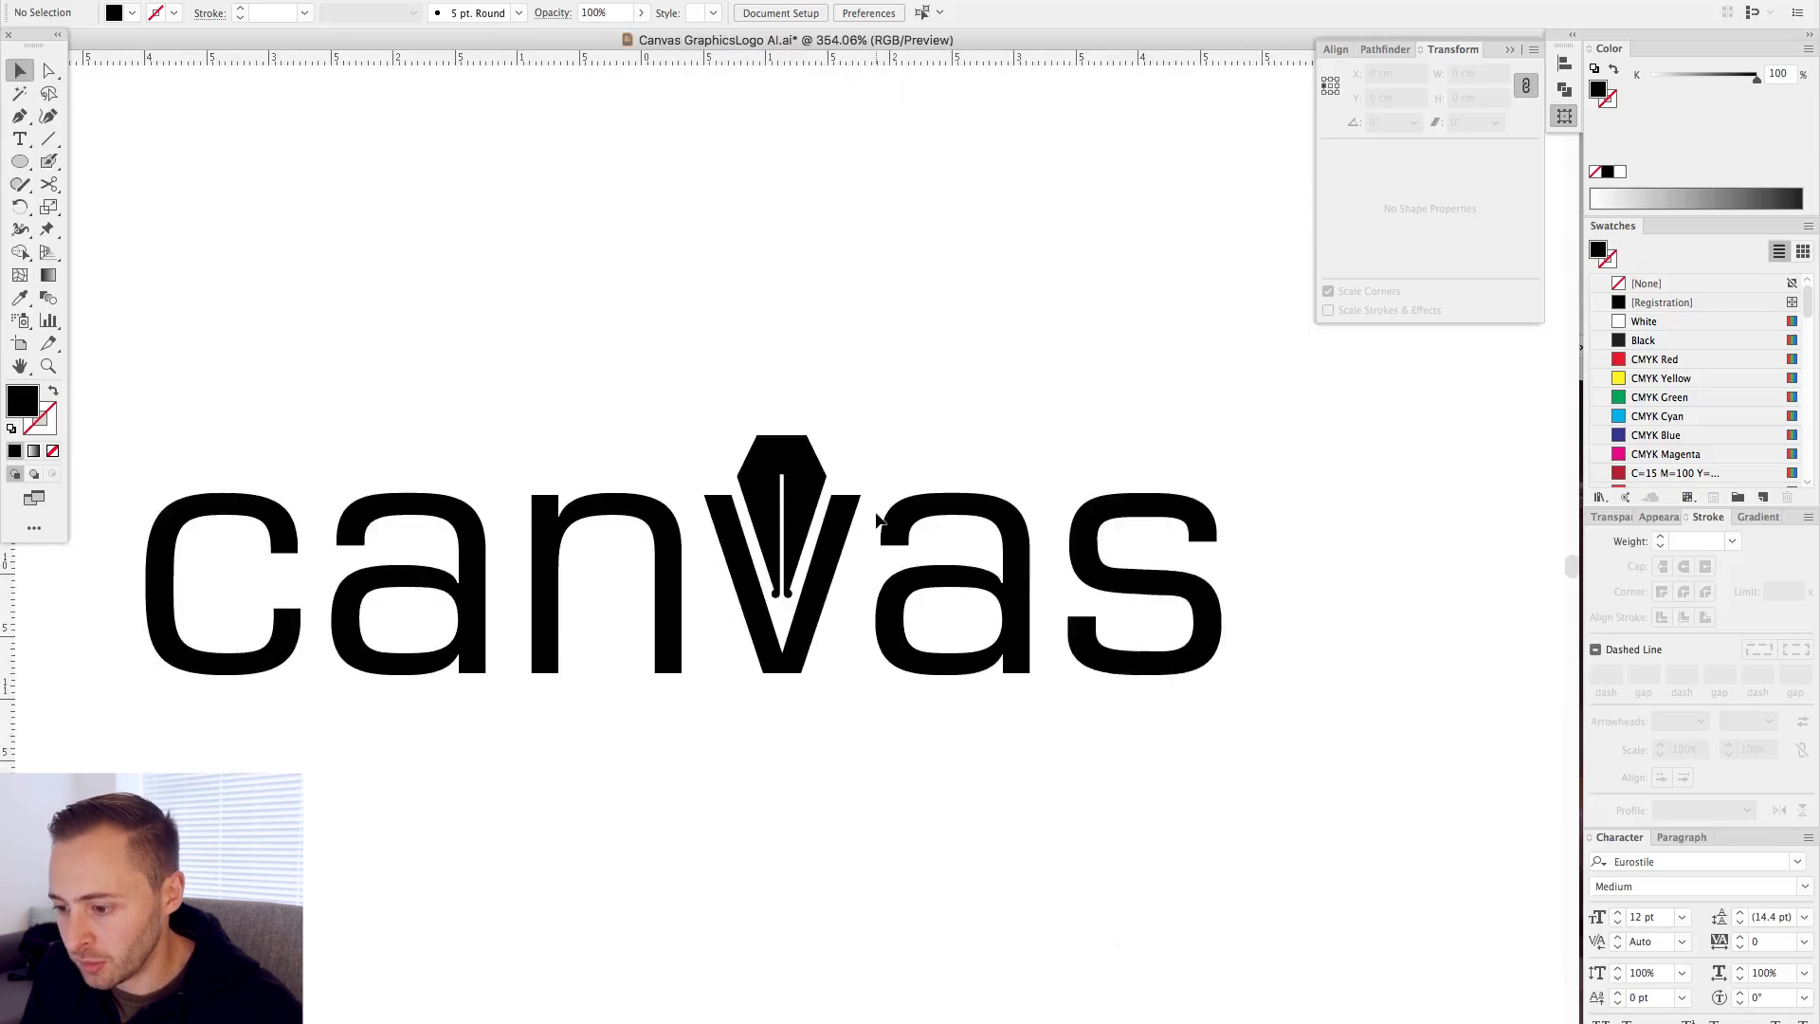
scroll(888, 516, "down", 3)
- Move the wordmark together with its nib down until the text sits at Y 11.1252 cm, and deselect them
left_click(807, 557)
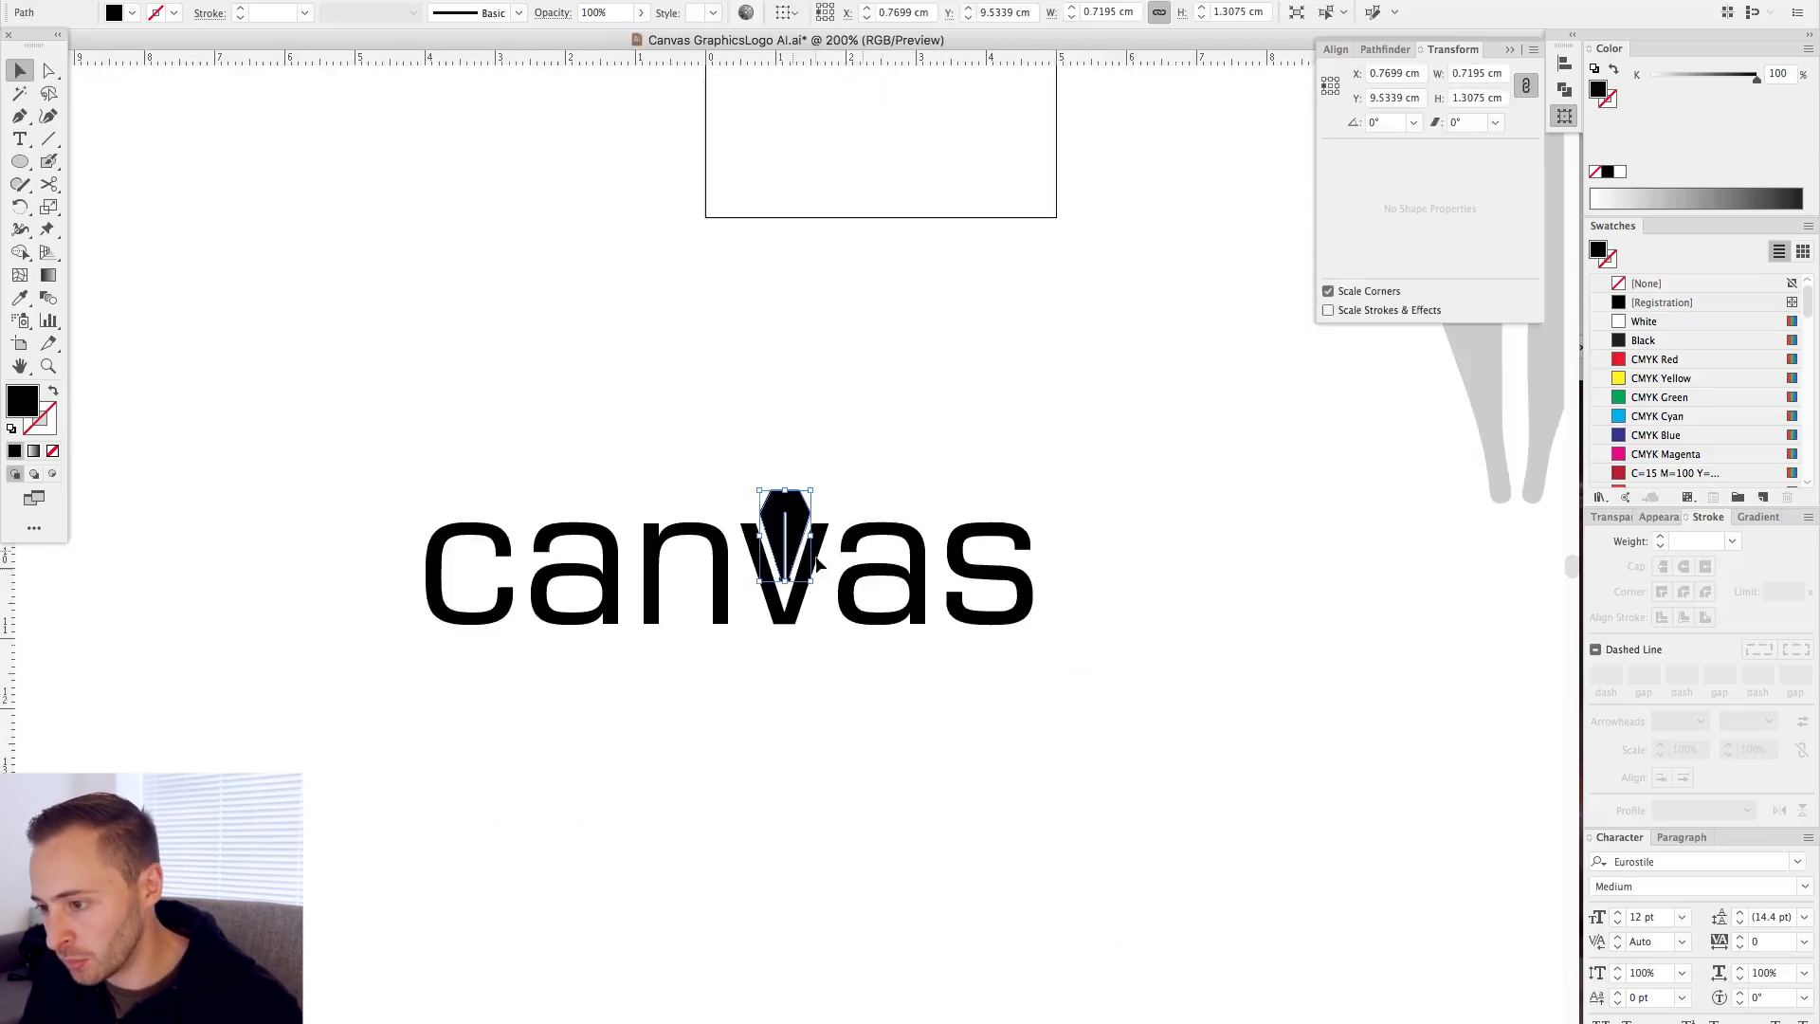
left_click(540, 459)
left_click_drag(793, 543, 798, 625)
left_click(1003, 592)
- Try enlarging the nib so its lower part overlaps the arms of the v and its tips sit inside the letter
left_click_drag(1043, 461, 1015, 727)
left_click_drag(768, 948, 1021, 760)
left_click_drag(763, 336, 763, 474)
left_click_drag(739, 396, 800, 262)
- Try setting the fill of the letter v to None, and undo this together with the nib enlargement
double_click(902, 508)
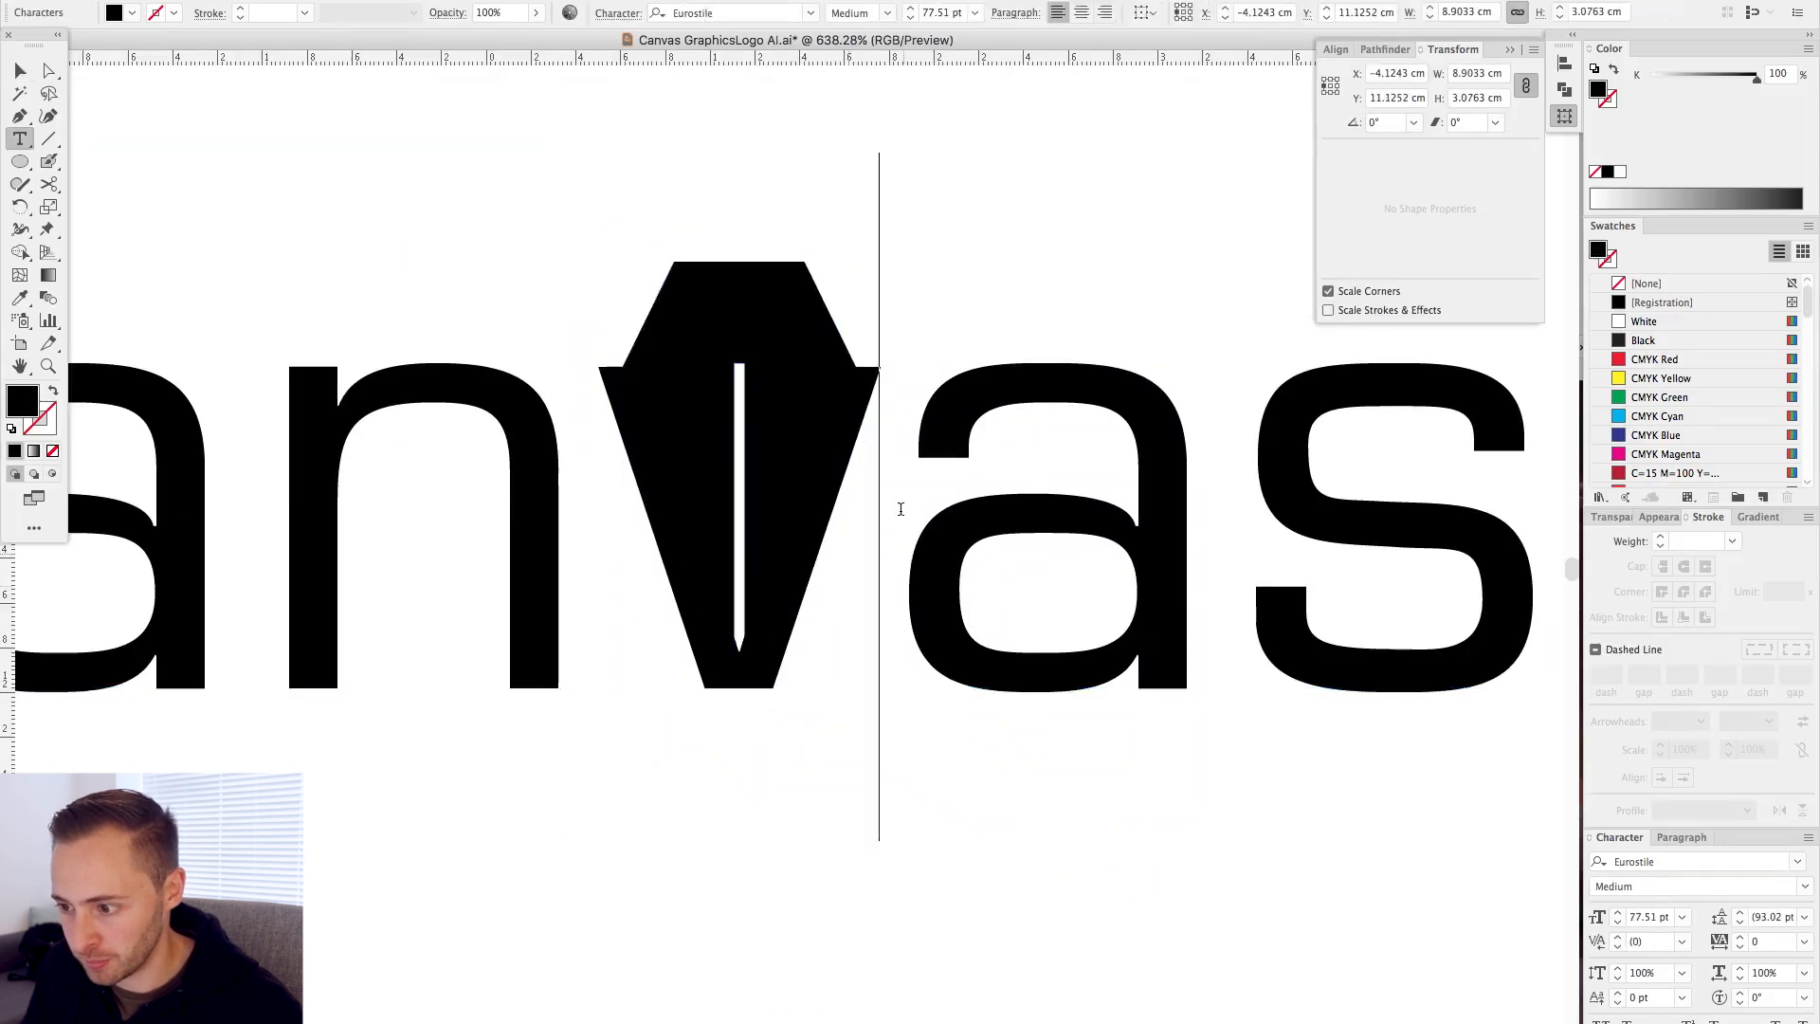
left_click_drag(902, 508, 654, 508)
left_click(52, 452)
left_click(20, 71)
left_click(417, 248)
key("super+minus")
key("super+minus")
key("super+minus")
key("super+minus")
key("super+minus")
key("super+z")
key("super+z")
key("super+z")
key("super+z")
- Duplicate the wordmark and nib below the original and enlarge the copy's nib until it covers the v and passes the baseline
left_click_drag(486, 408, 1023, 834)
left_click_drag(459, 223, 1113, 746)
left_click(833, 275)
scroll(791, 479, "down", 5)
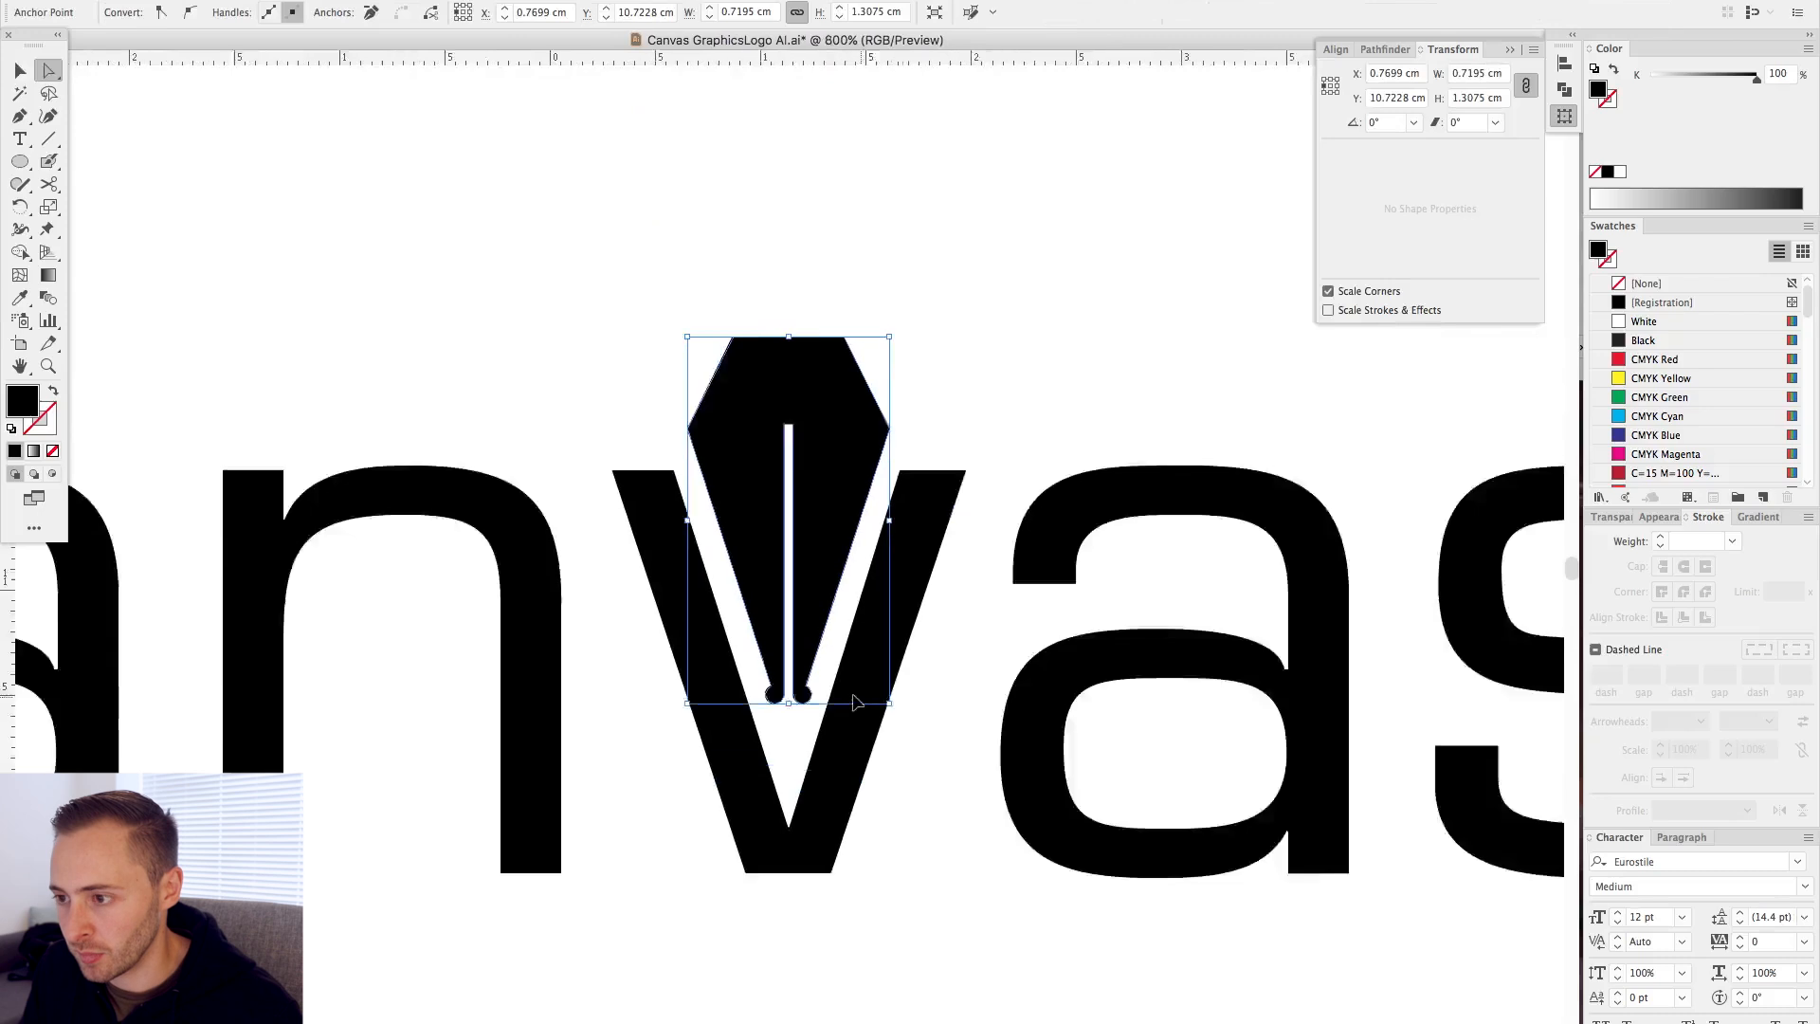
left_click_drag(792, 478, 789, 388)
left_click(923, 821)
scroll(870, 616, "up", 3)
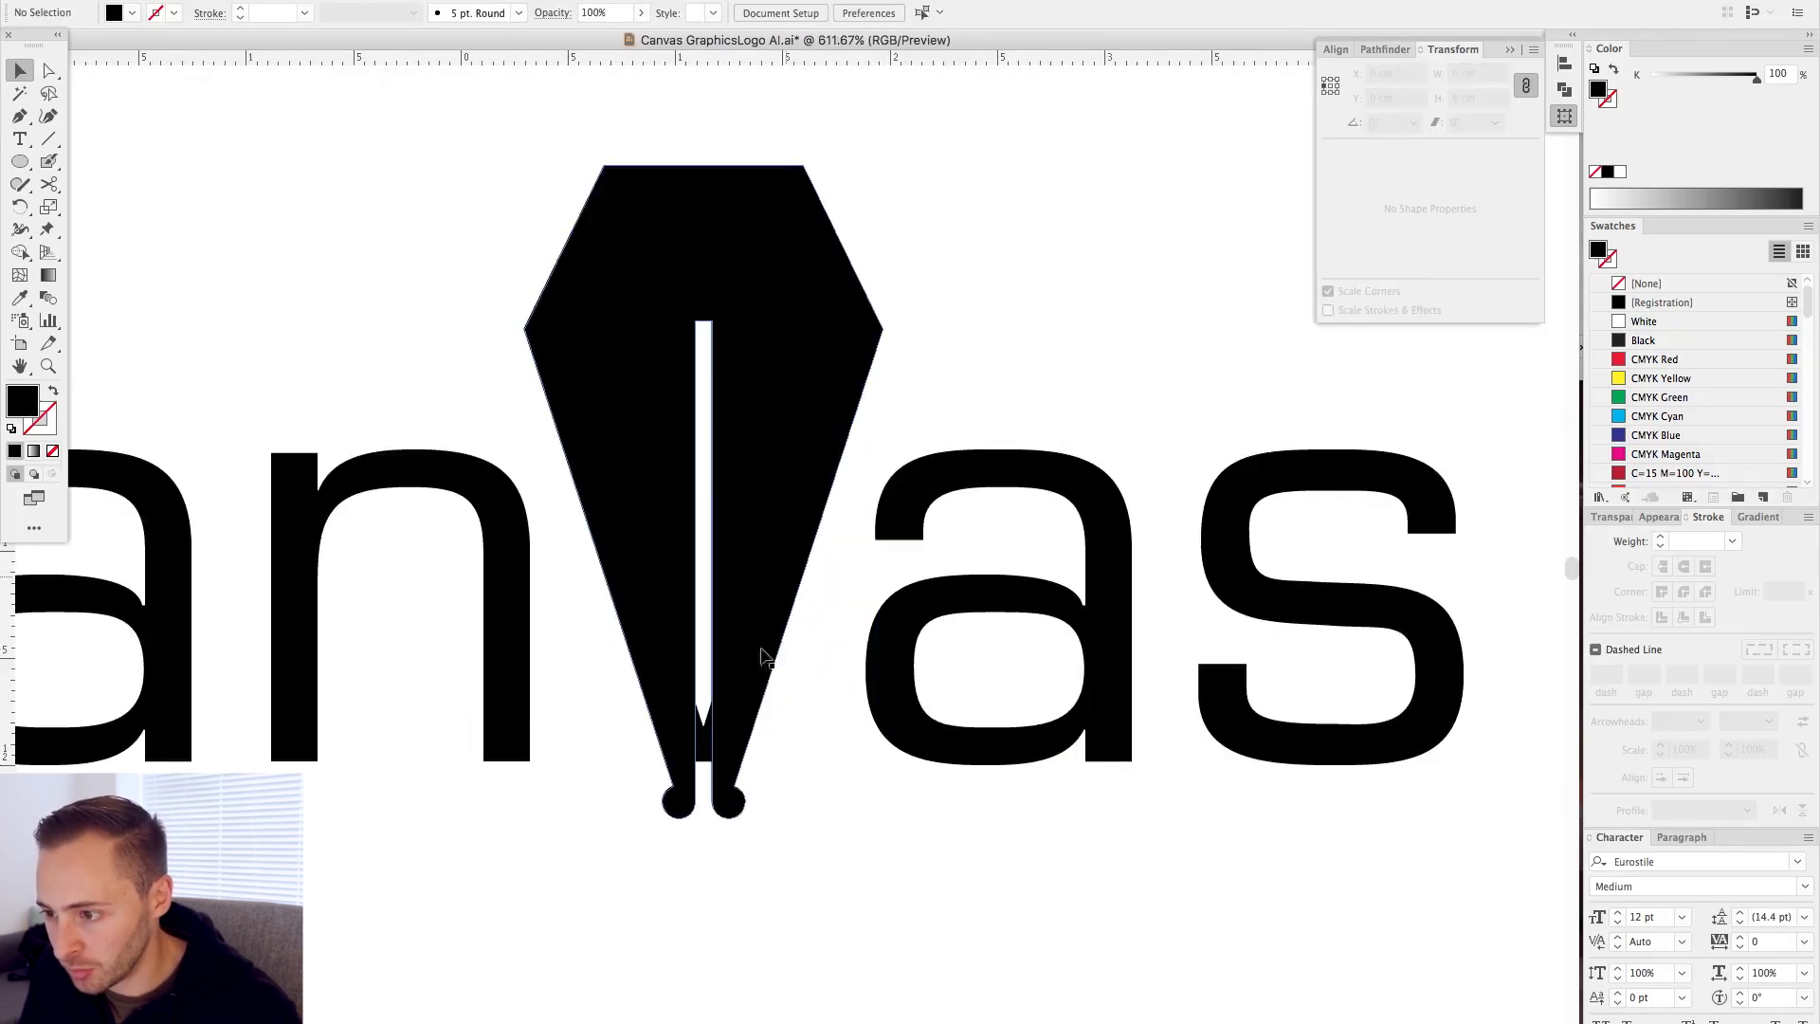
- Move the enlarged nib off the lower wordmark to the empty area on its right
left_click_drag(758, 647, 778, 372)
left_click_drag(777, 372, 1029, 661)
key("super+minus")
key("super+minus")
key("super+minus")
key("super+minus")
key("super+minus")
key("super+minus")
left_click(487, 343)
left_click_drag(875, 637, 1072, 626)
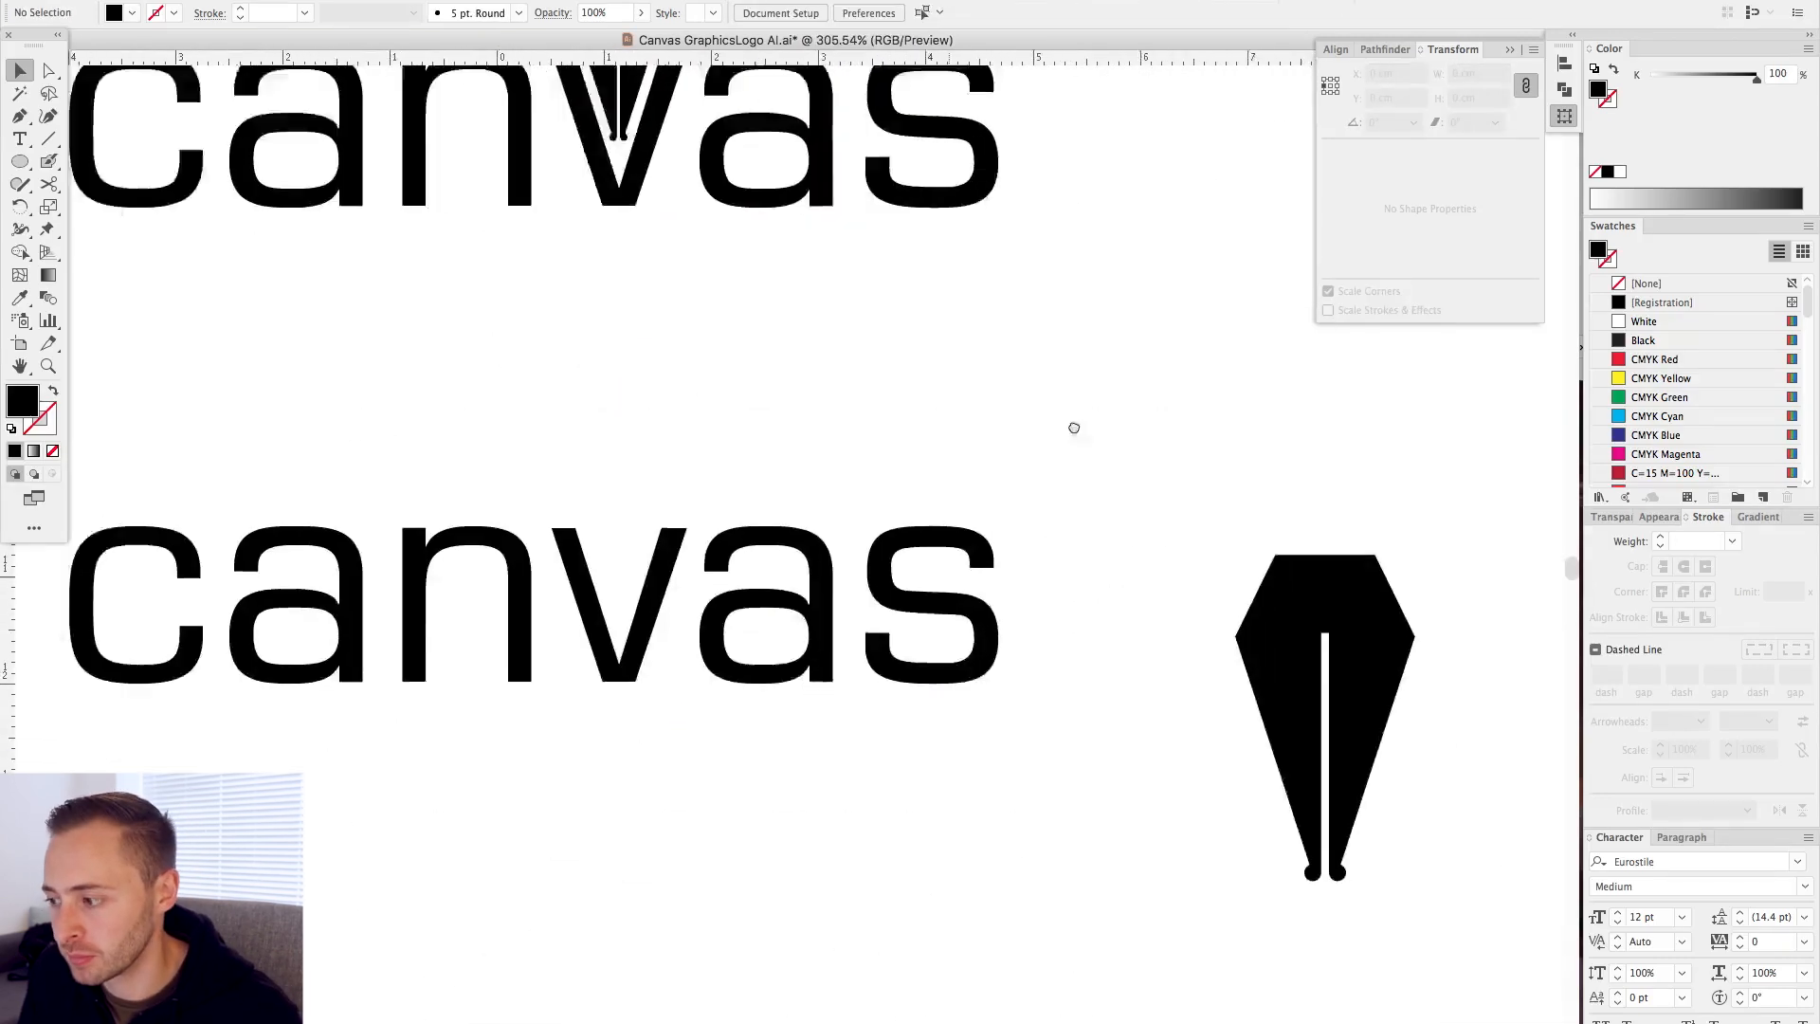
left_click_drag(1072, 426, 1202, 415)
- Move the nib back onto the lower wordmark's v and scale it down to fit between the letter's arms
left_click_drag(1437, 633, 730, 338)
left_click_drag(747, 246, 747, 478)
left_click(886, 418)
left_click_drag(609, 529, 777, 529)
mouse_move(943, 498)
left_mouse_down()
mouse_move(943, 528)
mouse_move(911, 492)
left_mouse_up()
key("super+minus")
key("super+minus")
key("super+minus")
left_click_drag(839, 655, 1001, 655)
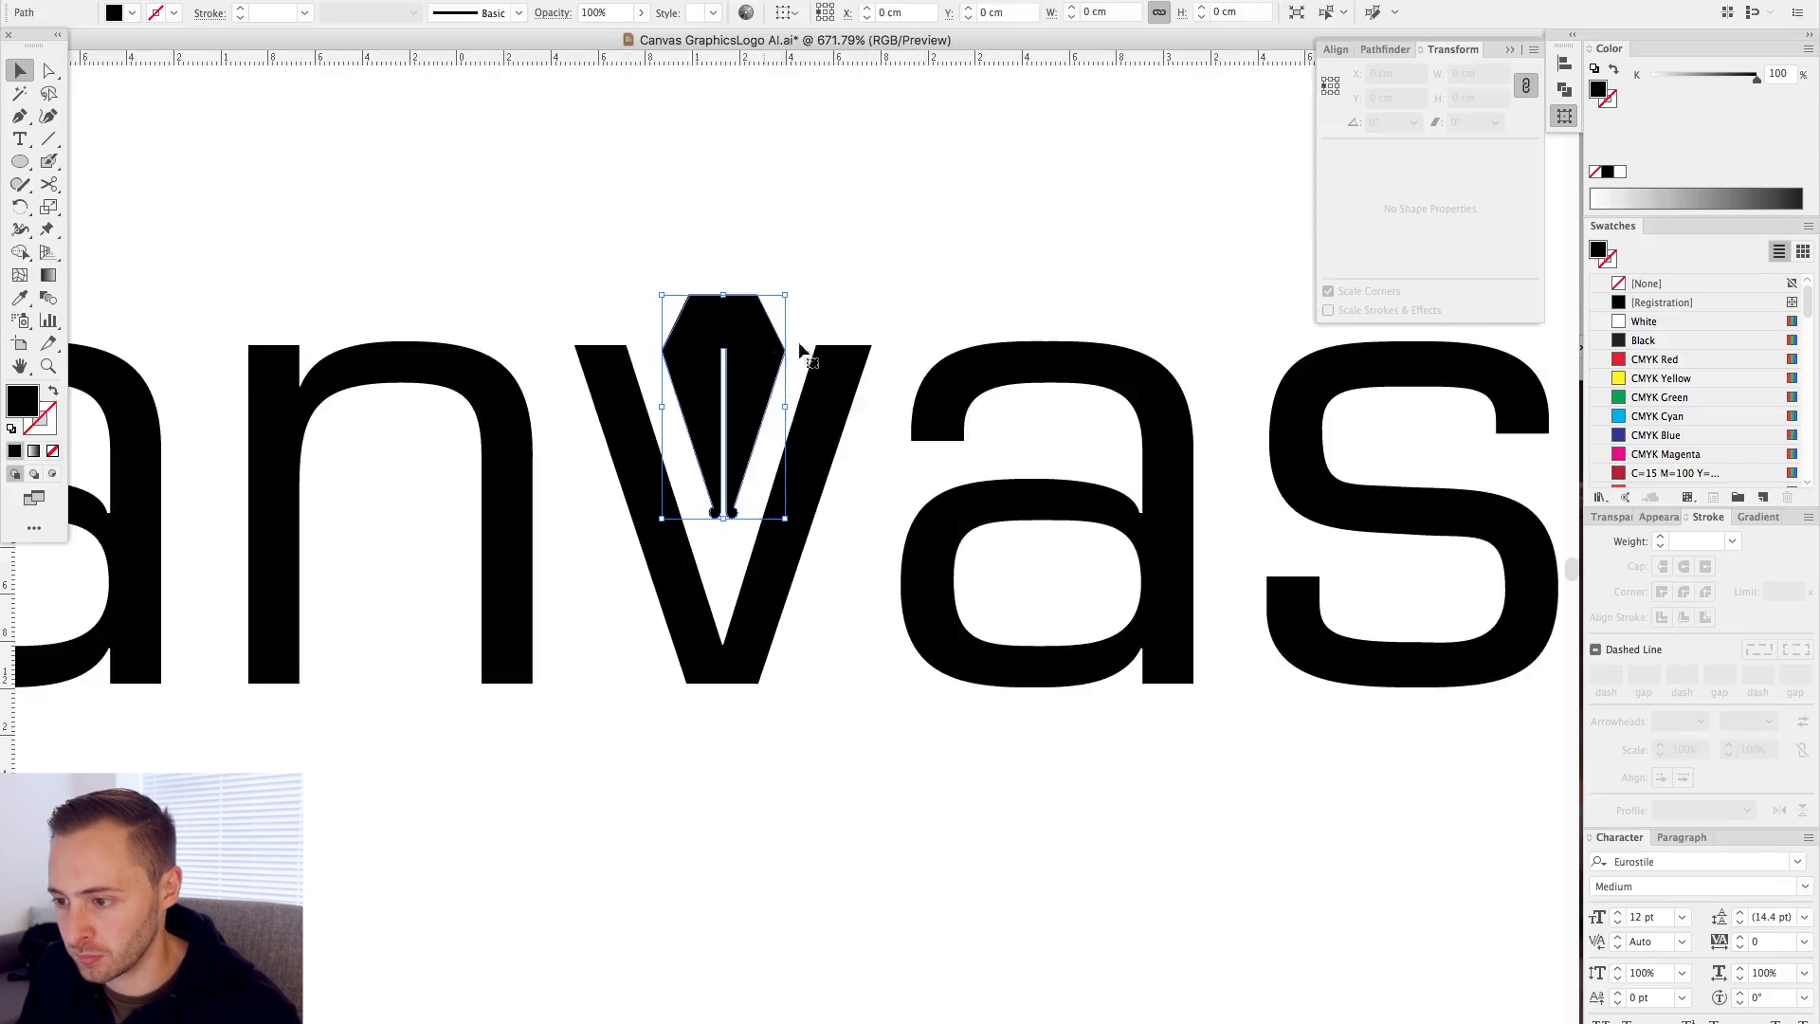
- Refine the size and position of the pen nib so it sits centred between the arms of the lower wordmark's v
left_click_drag(790, 292, 805, 266)
left_click_drag(776, 376, 777, 479)
left_click_drag(705, 664, 1128, 664)
key("super+minus")
key("super+minus")
key("super+minus")
key("super+minus")
key("super+minus")
key("super+minus")
left_click_drag(843, 545, 839, 704)
key("super+minus")
key("super+minus")
key("super+minus")
key("super+minus")
- Compare how the pen nib fits into the v in the upper and lower Eurostile wordmarks
left_click(858, 481)
left_click_drag(666, 702, 772, 843)
left_click_drag(833, 391, 864, 556)
left_click(527, 292)
scroll(909, 550, "up", 3)
left_click(1041, 263)
scroll(1036, 274, "down", 12)
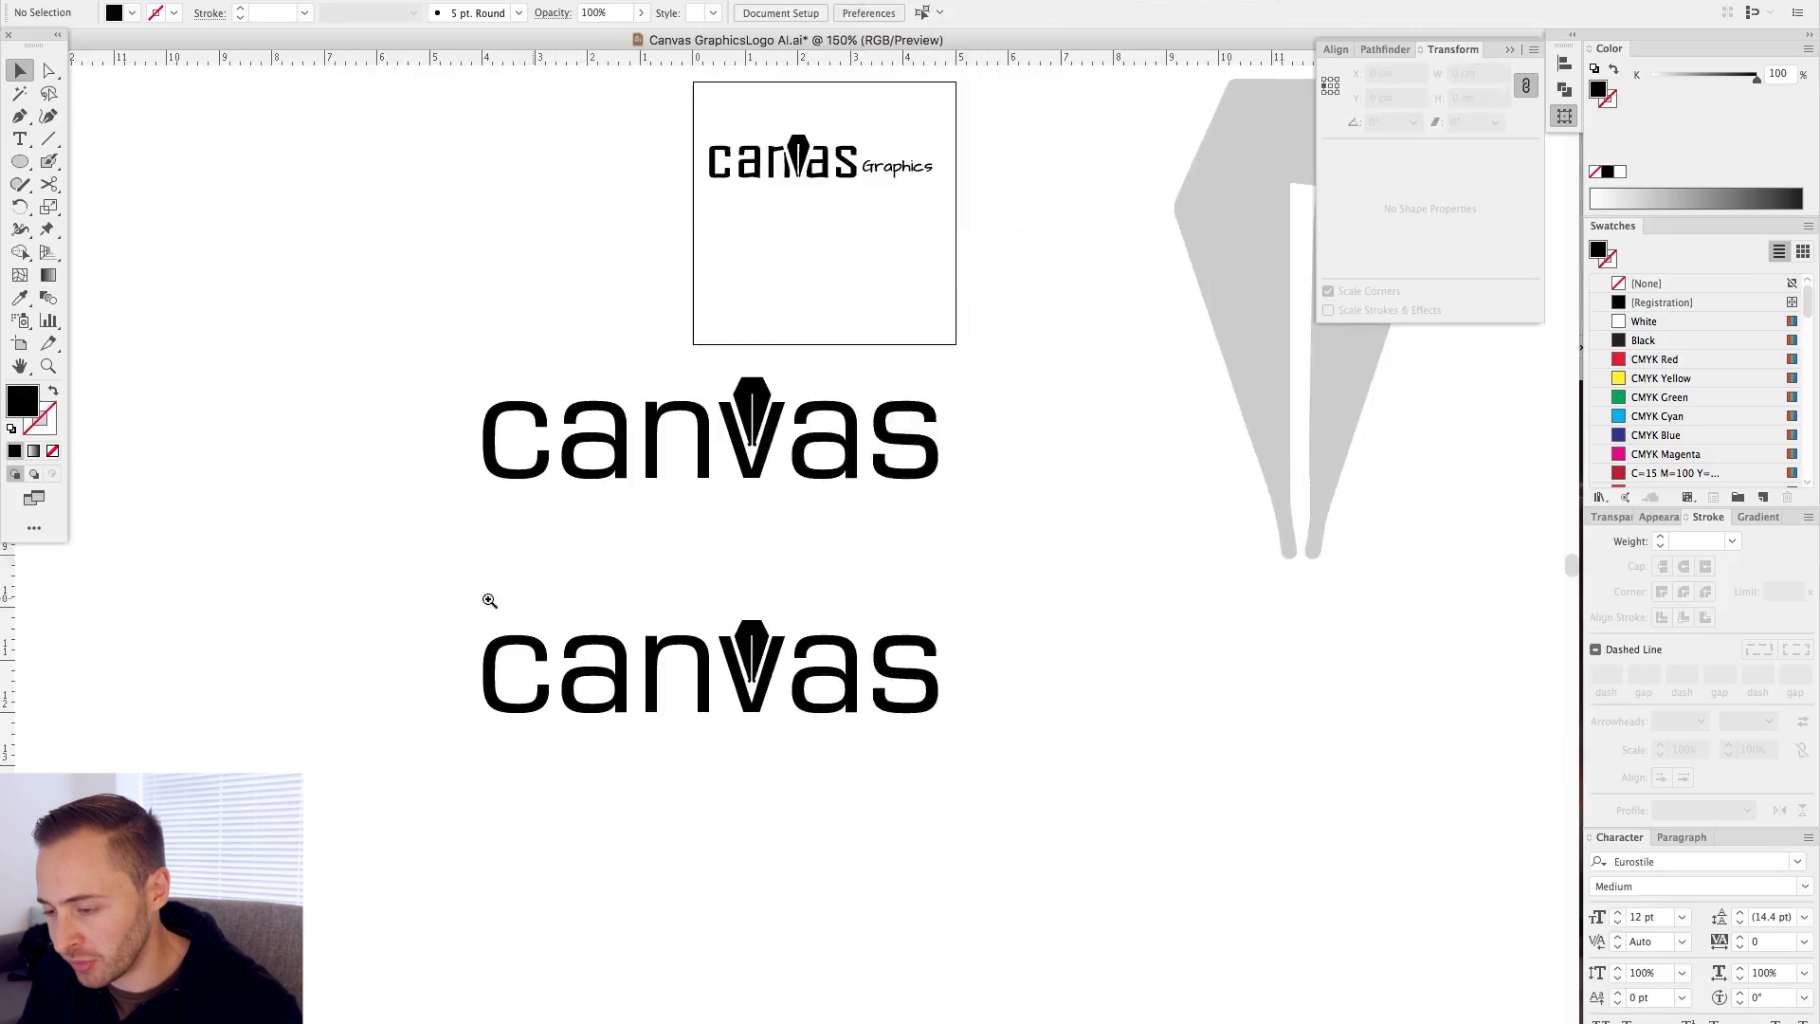
left_click(804, 489)
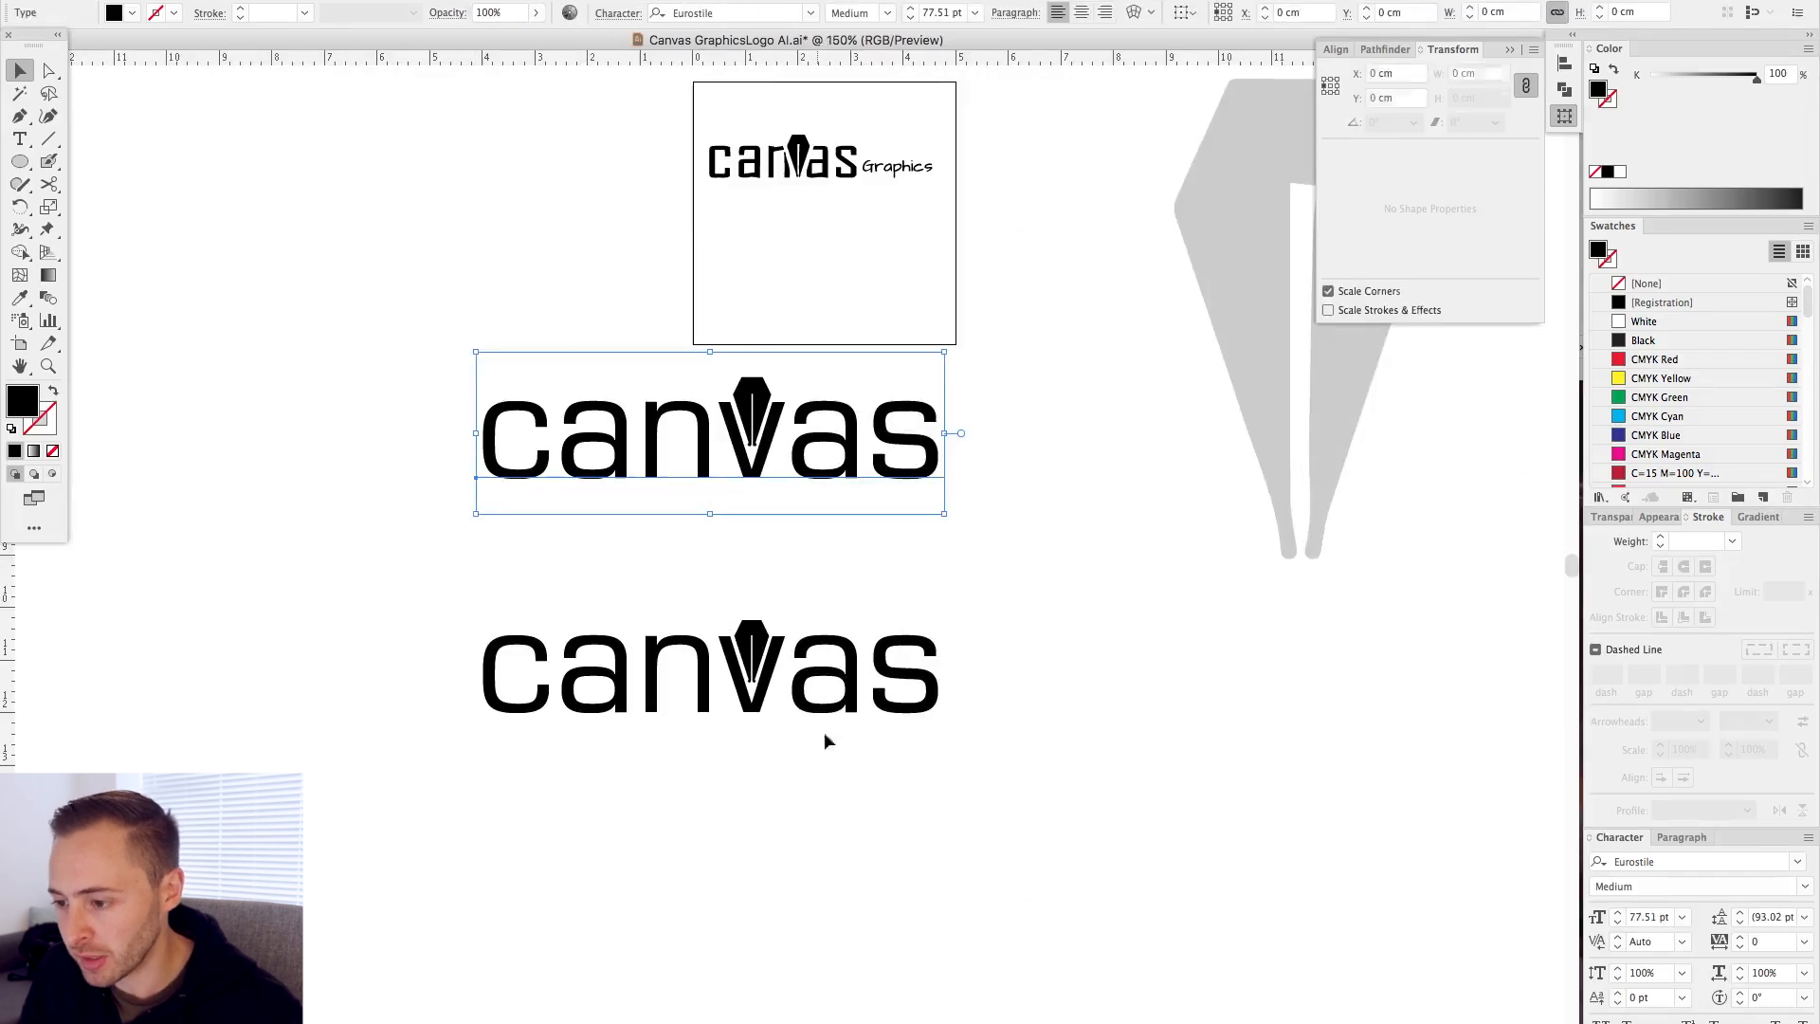
- Give the lower wordmark's pen nib a white stroke with a weight of 0.5 pt
scroll(822, 731, "up", 7)
scroll(1235, 904, "up", 2)
key("a")
left_click(634, 389)
left_click(44, 427)
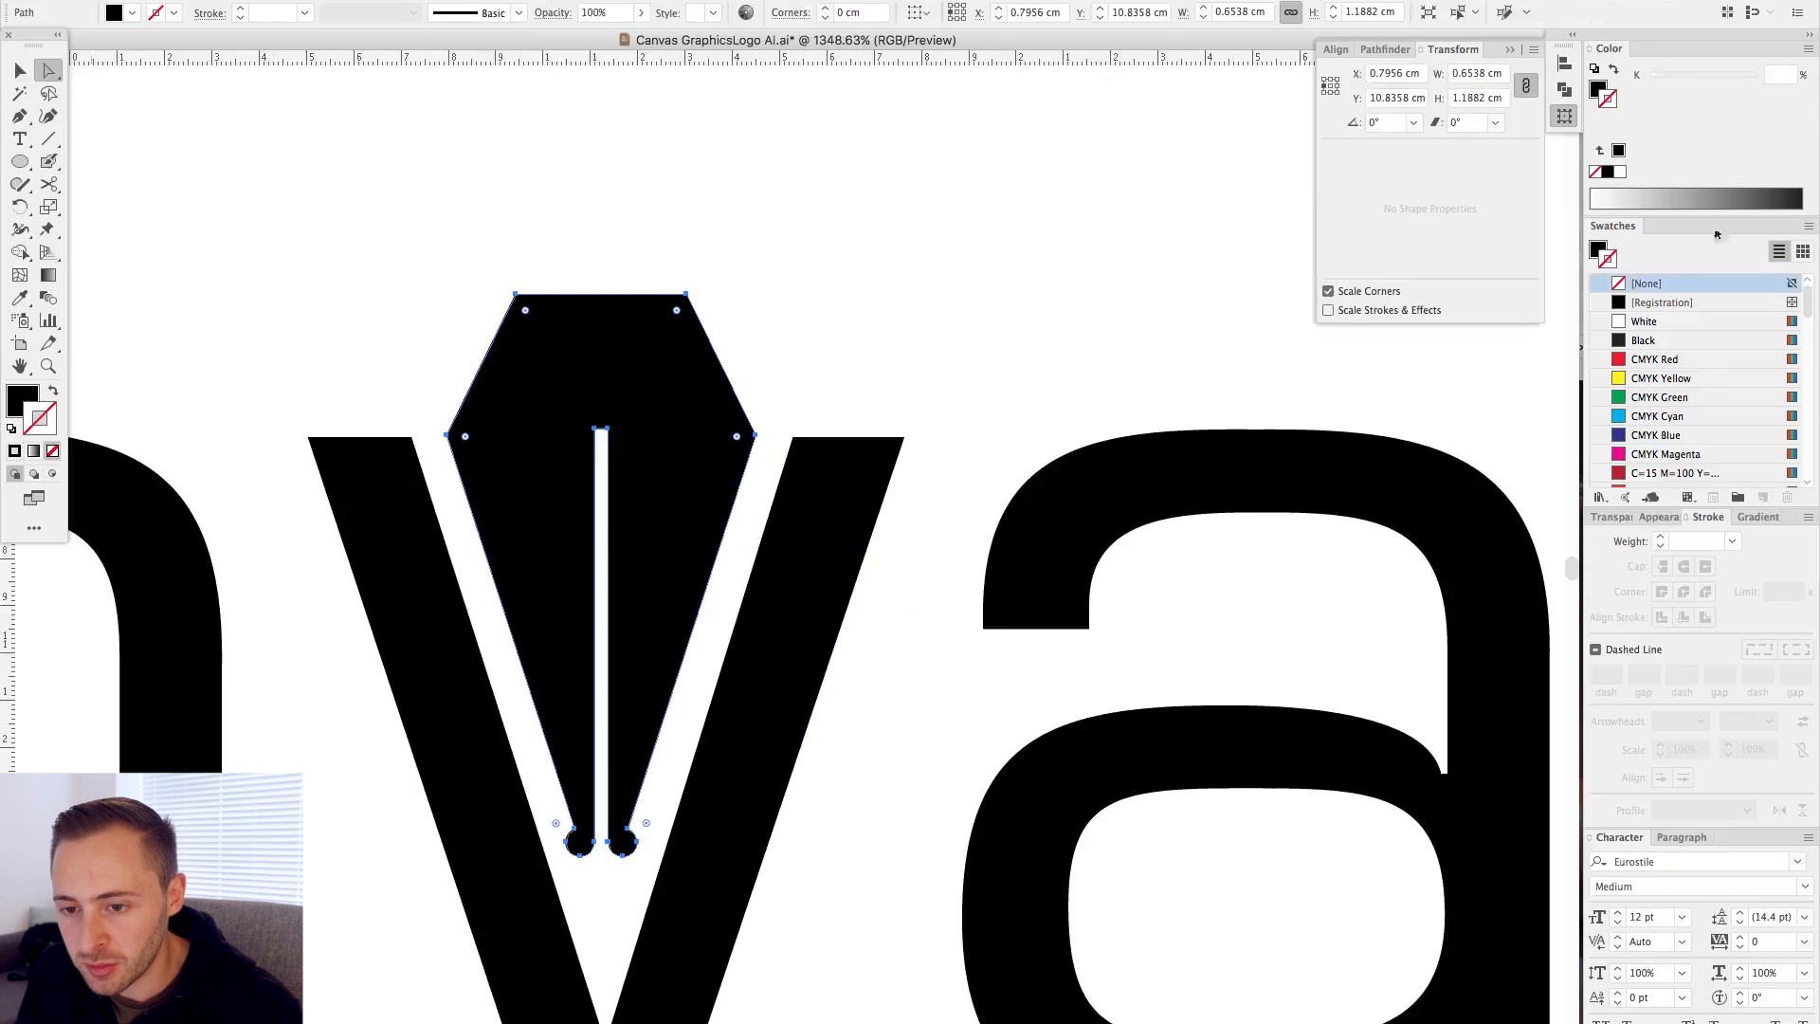
left_click(1644, 322)
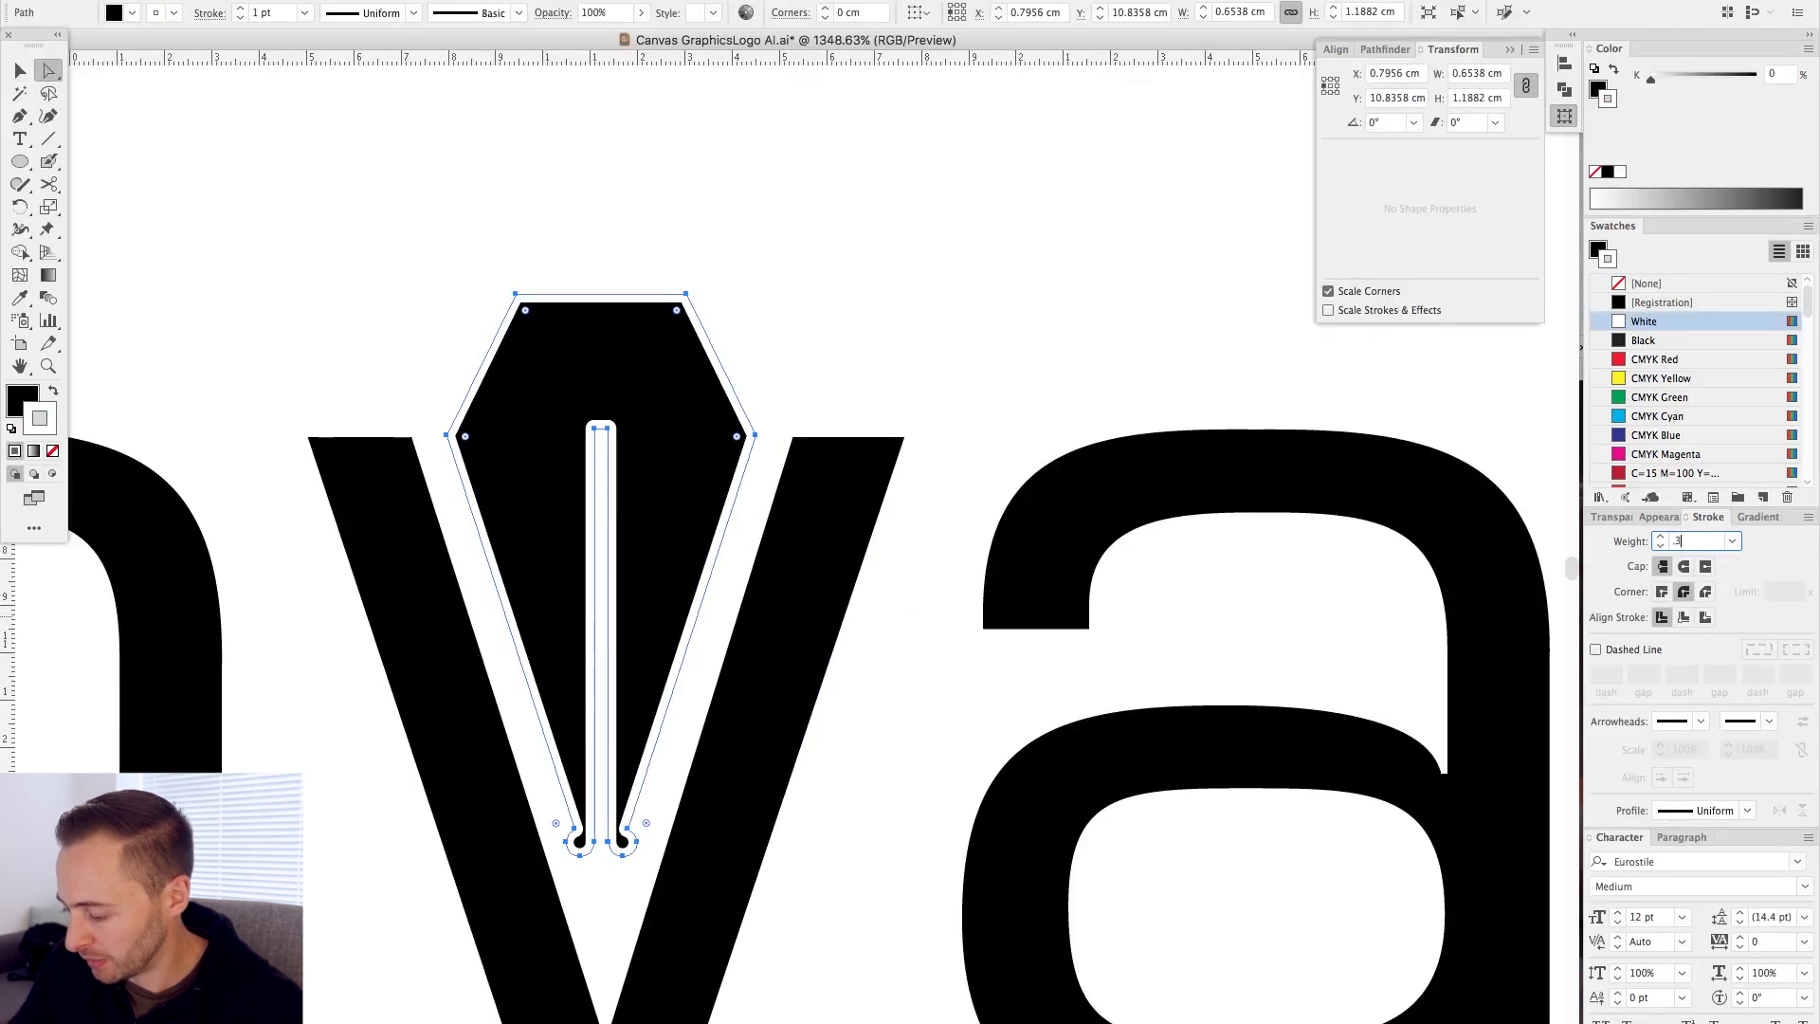
type(".3")
key("Return")
key("Return")
left_click(910, 313)
key("ctrl+minus")
key("ctrl+minus")
key("ctrl+minus")
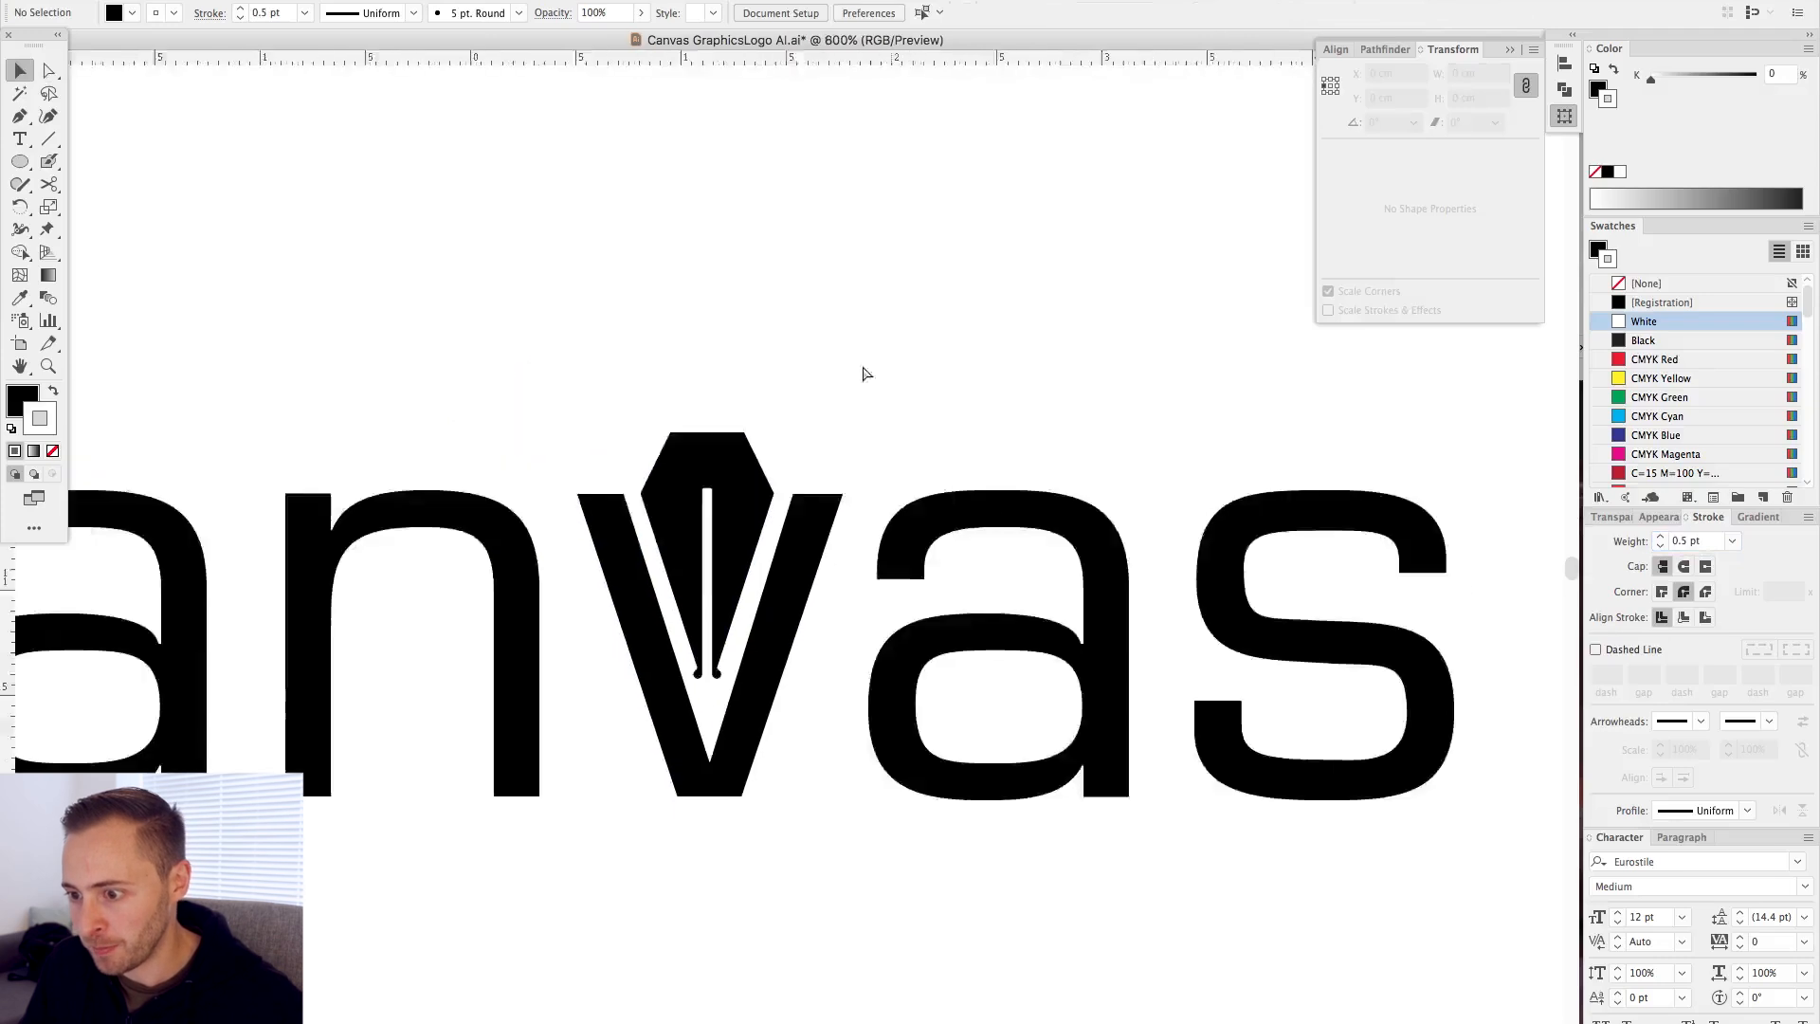
key("ctrl+minus")
key("ctrl+minus")
key("ctrl+minus")
key("ctrl+minus")
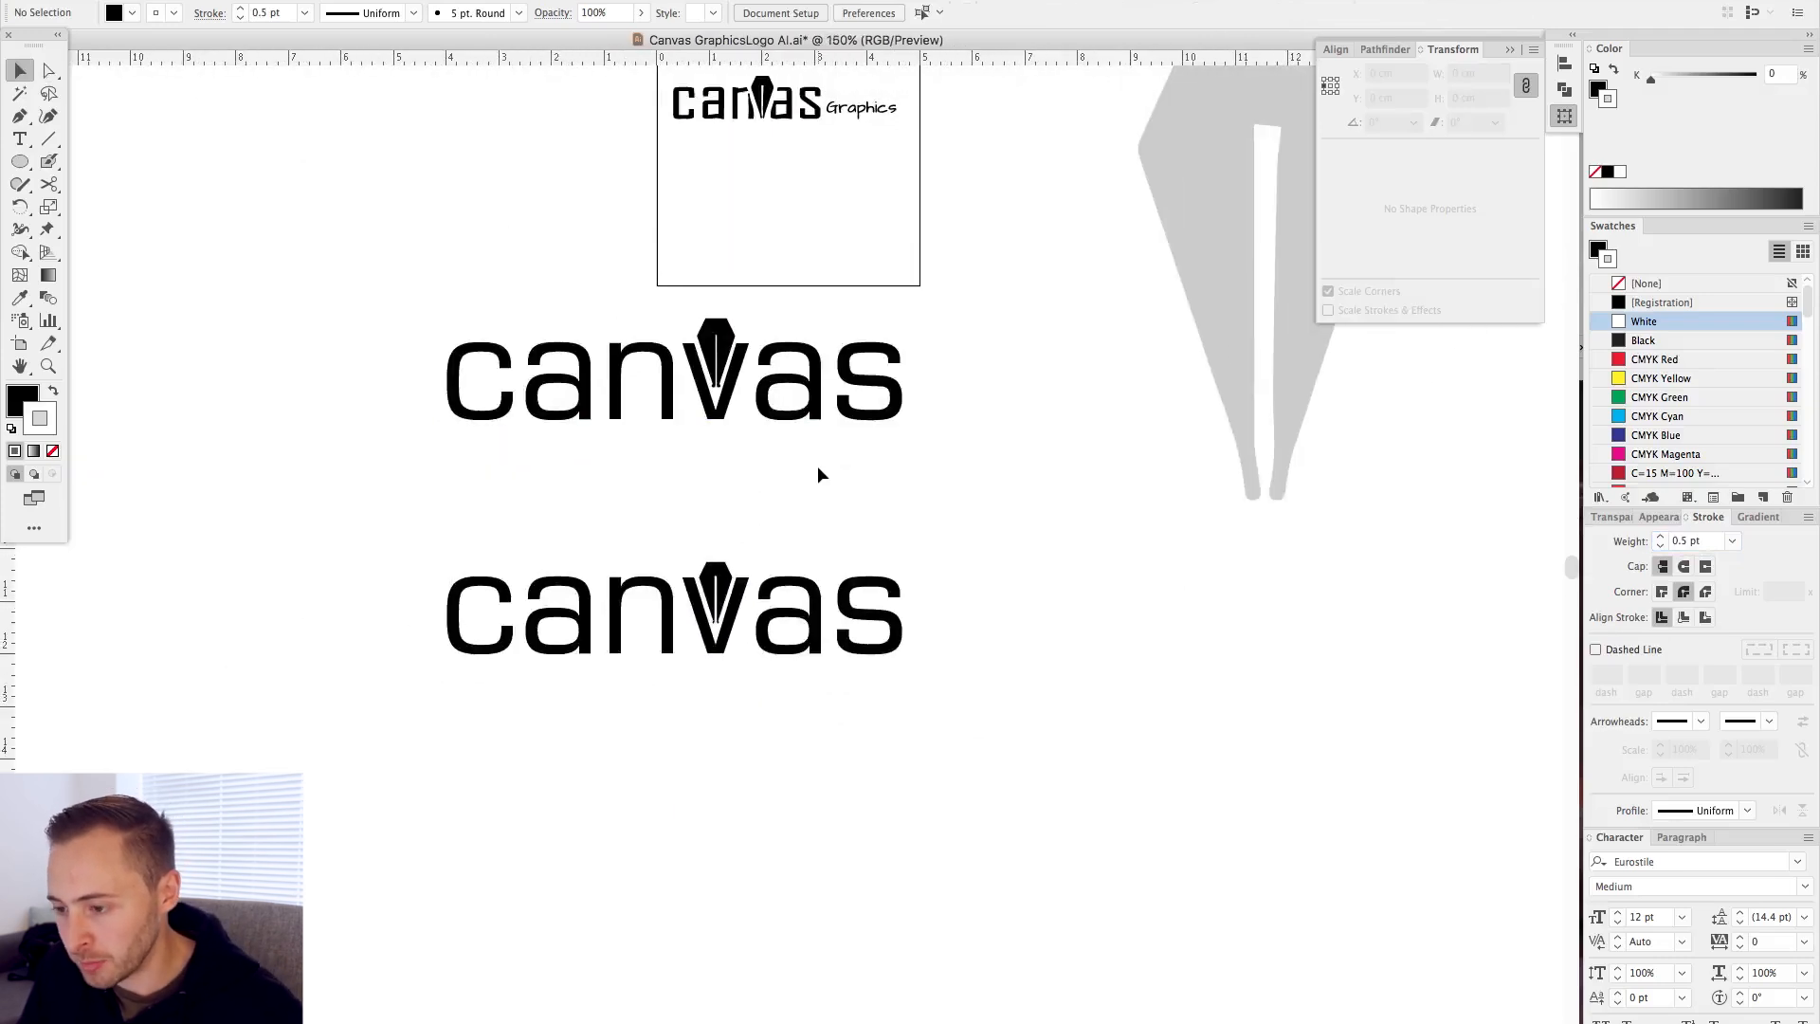
- Reduce the white stroke on the lower wordmark's pen nib to 0.35 pt
left_click_drag(601, 493, 1071, 872)
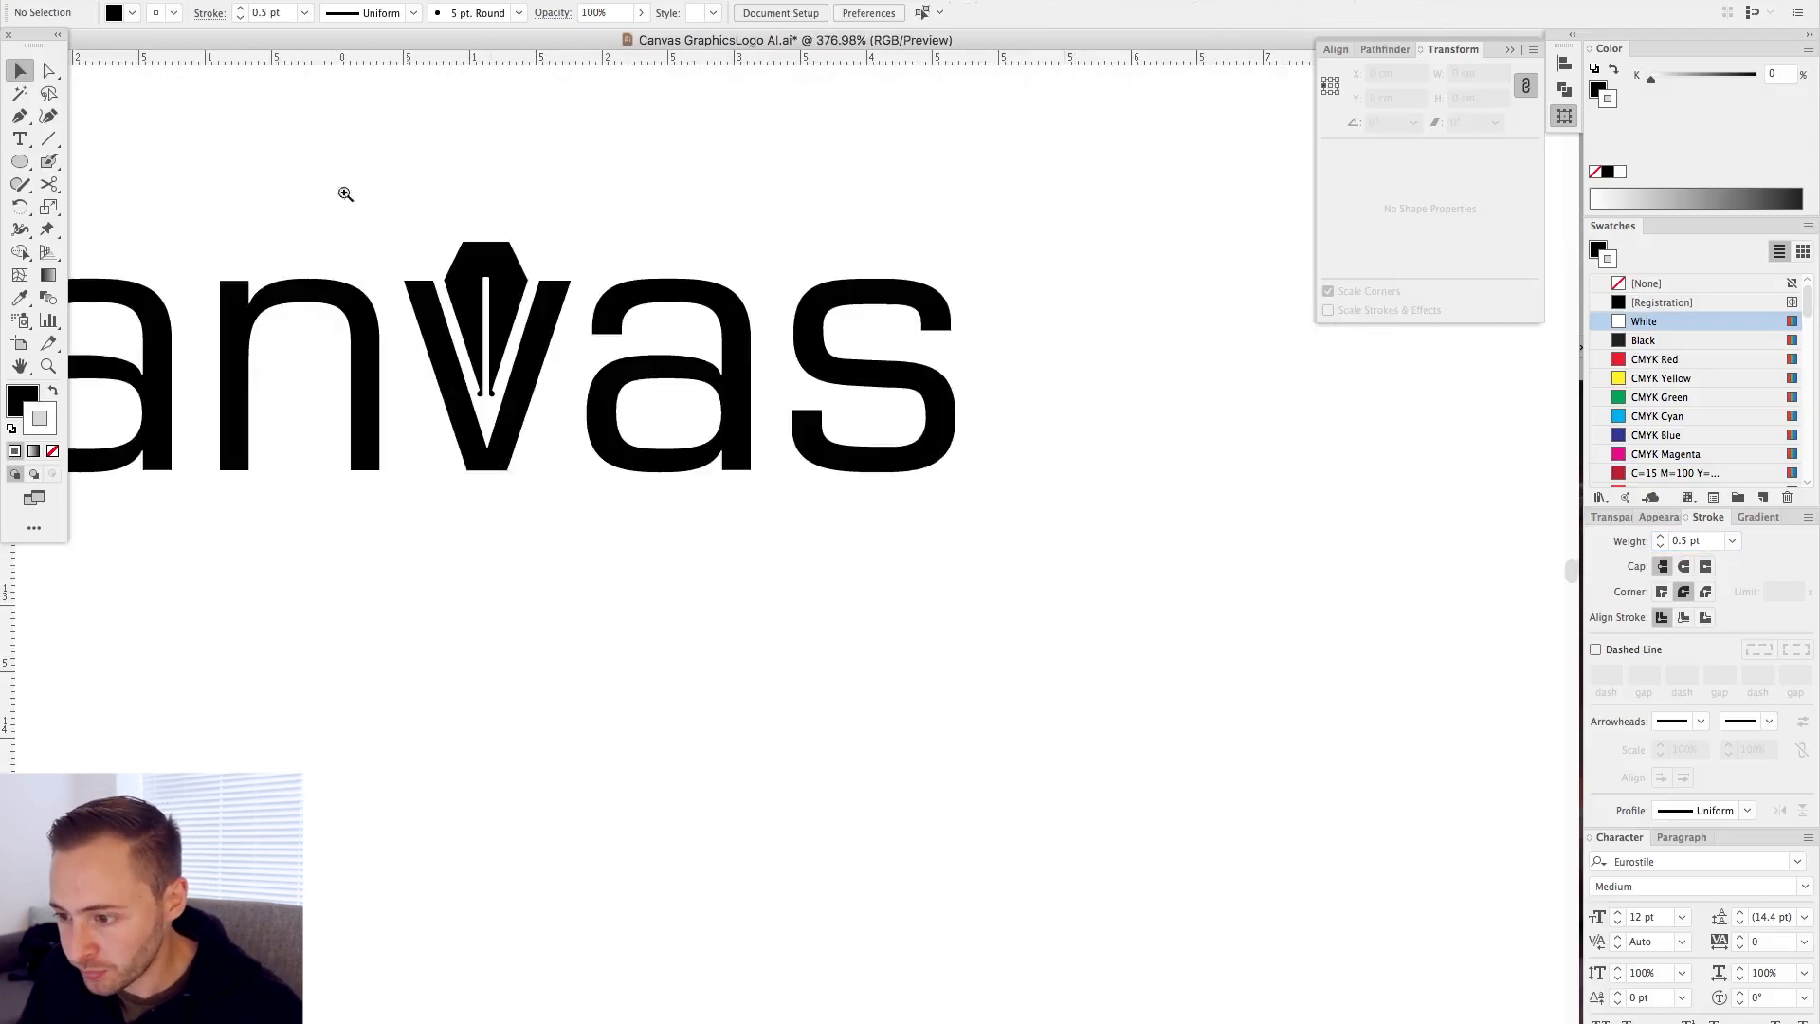
left_click_drag(345, 193, 716, 569)
key("a")
left_click(714, 585)
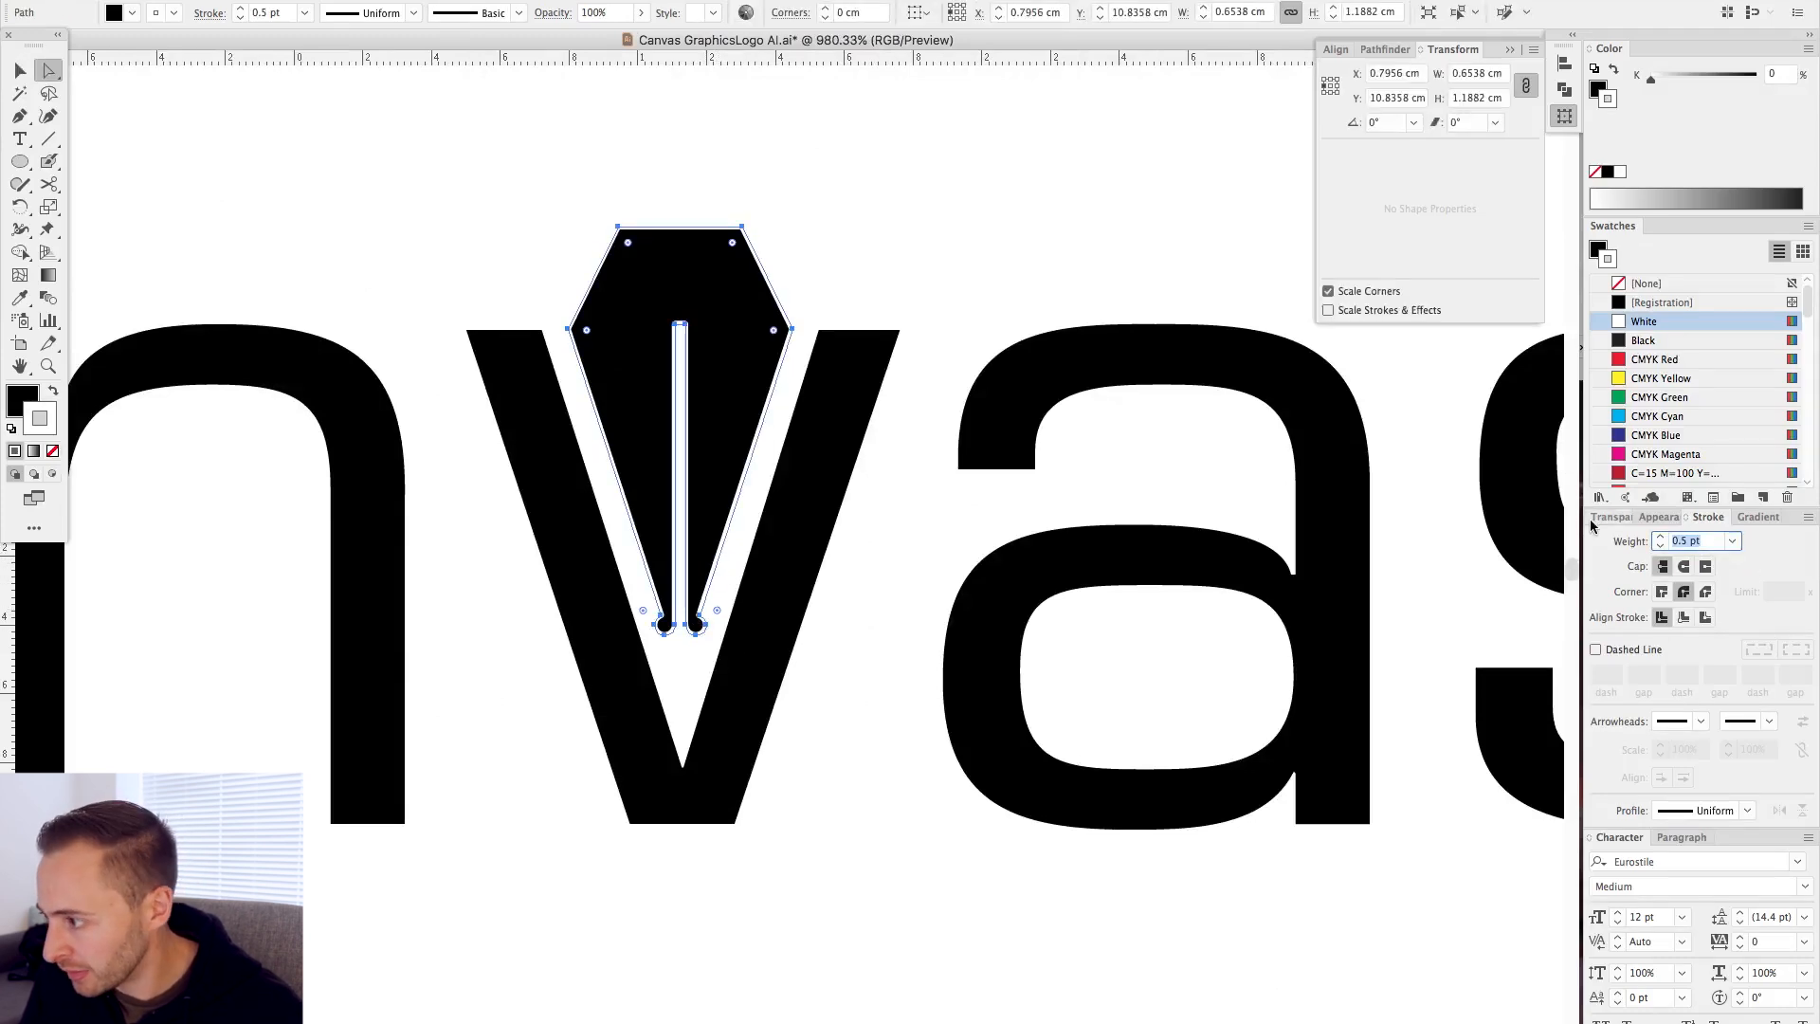
key("Return")
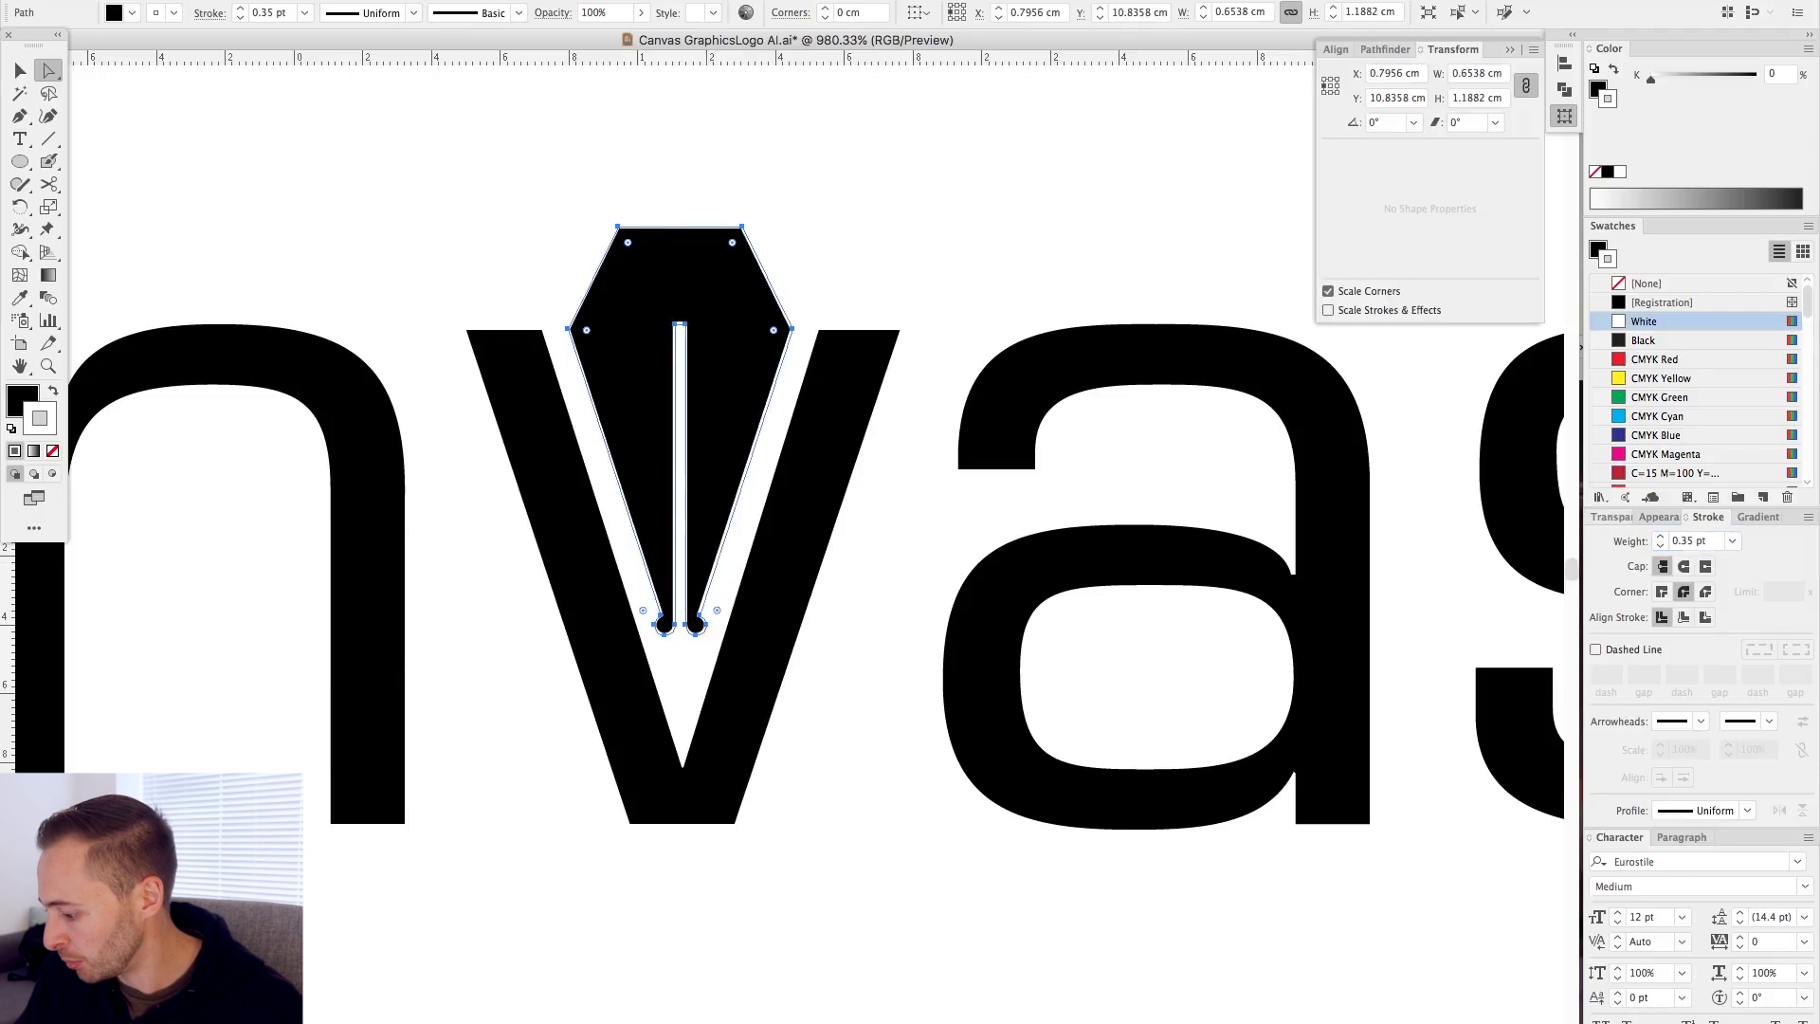
key("v")
key("super+shift+a")
key("super+minus")
key("super+minus")
key("super+minus")
key("ctrl+minus")
key("ctrl+minus")
key("ctrl+minus")
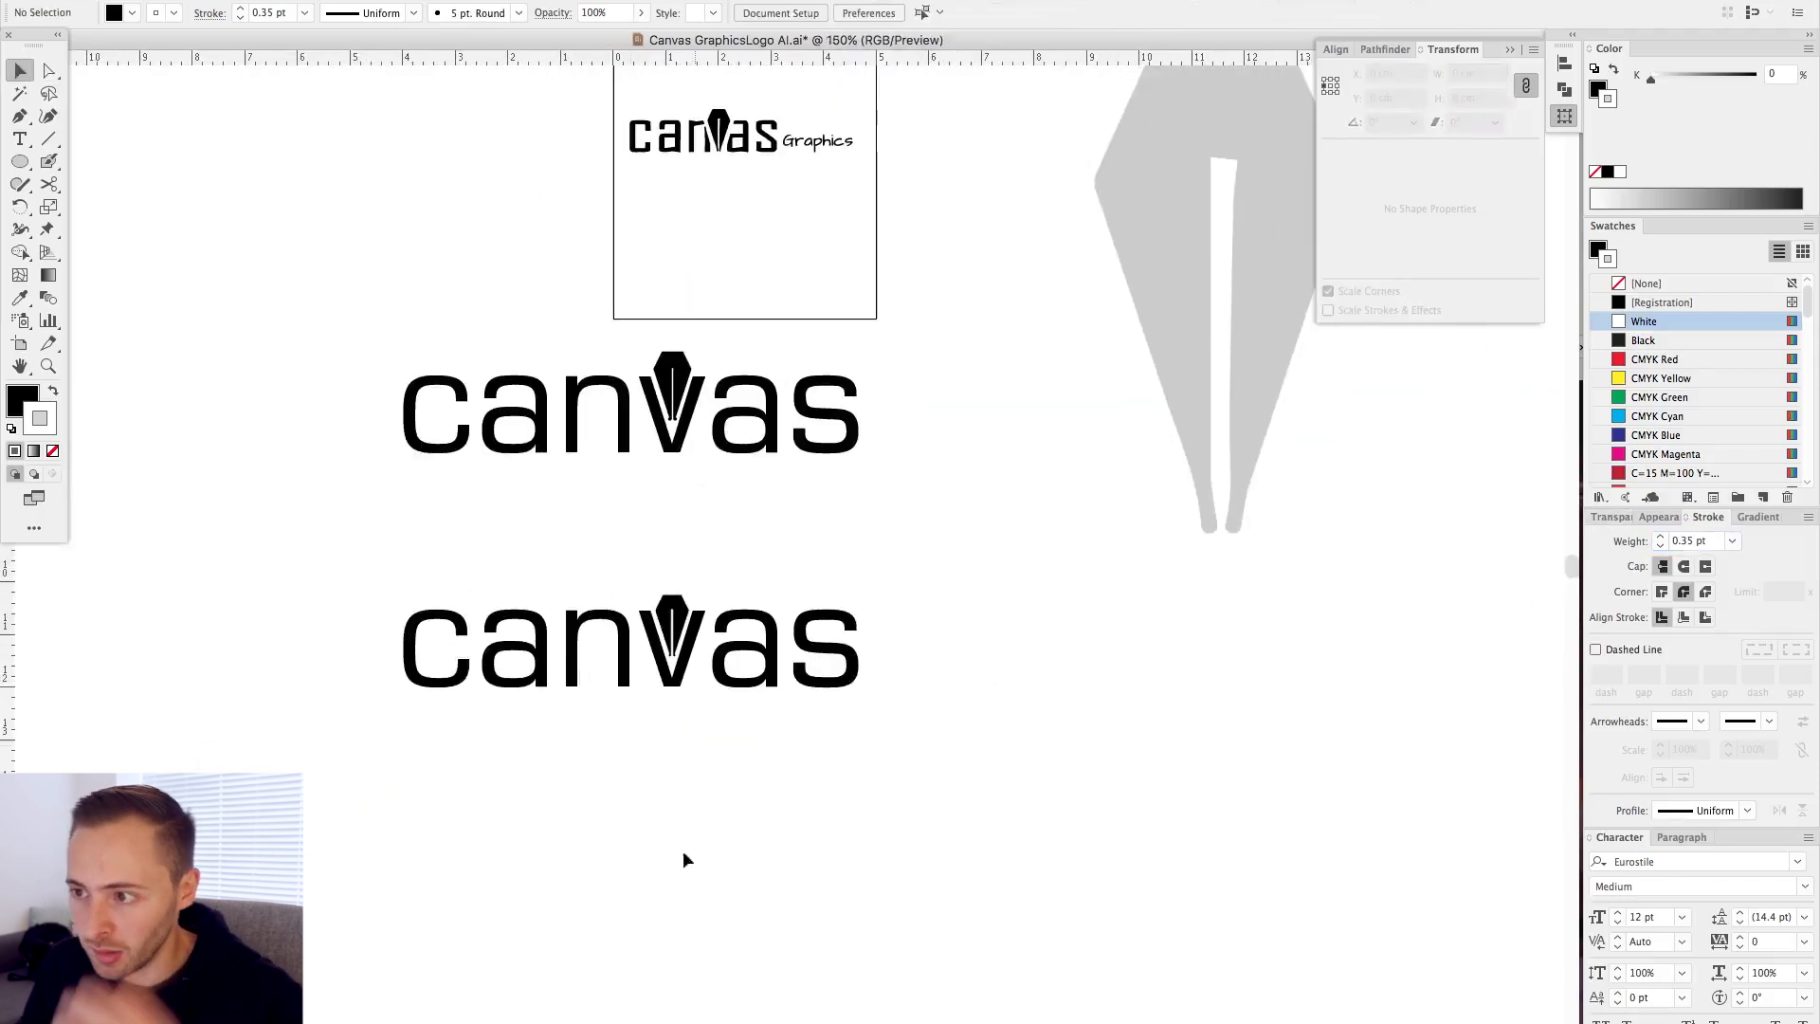
- Delete the upper Eurostile wordmark together with its nib, keeping the lower version
left_click_drag(386, 534, 991, 828)
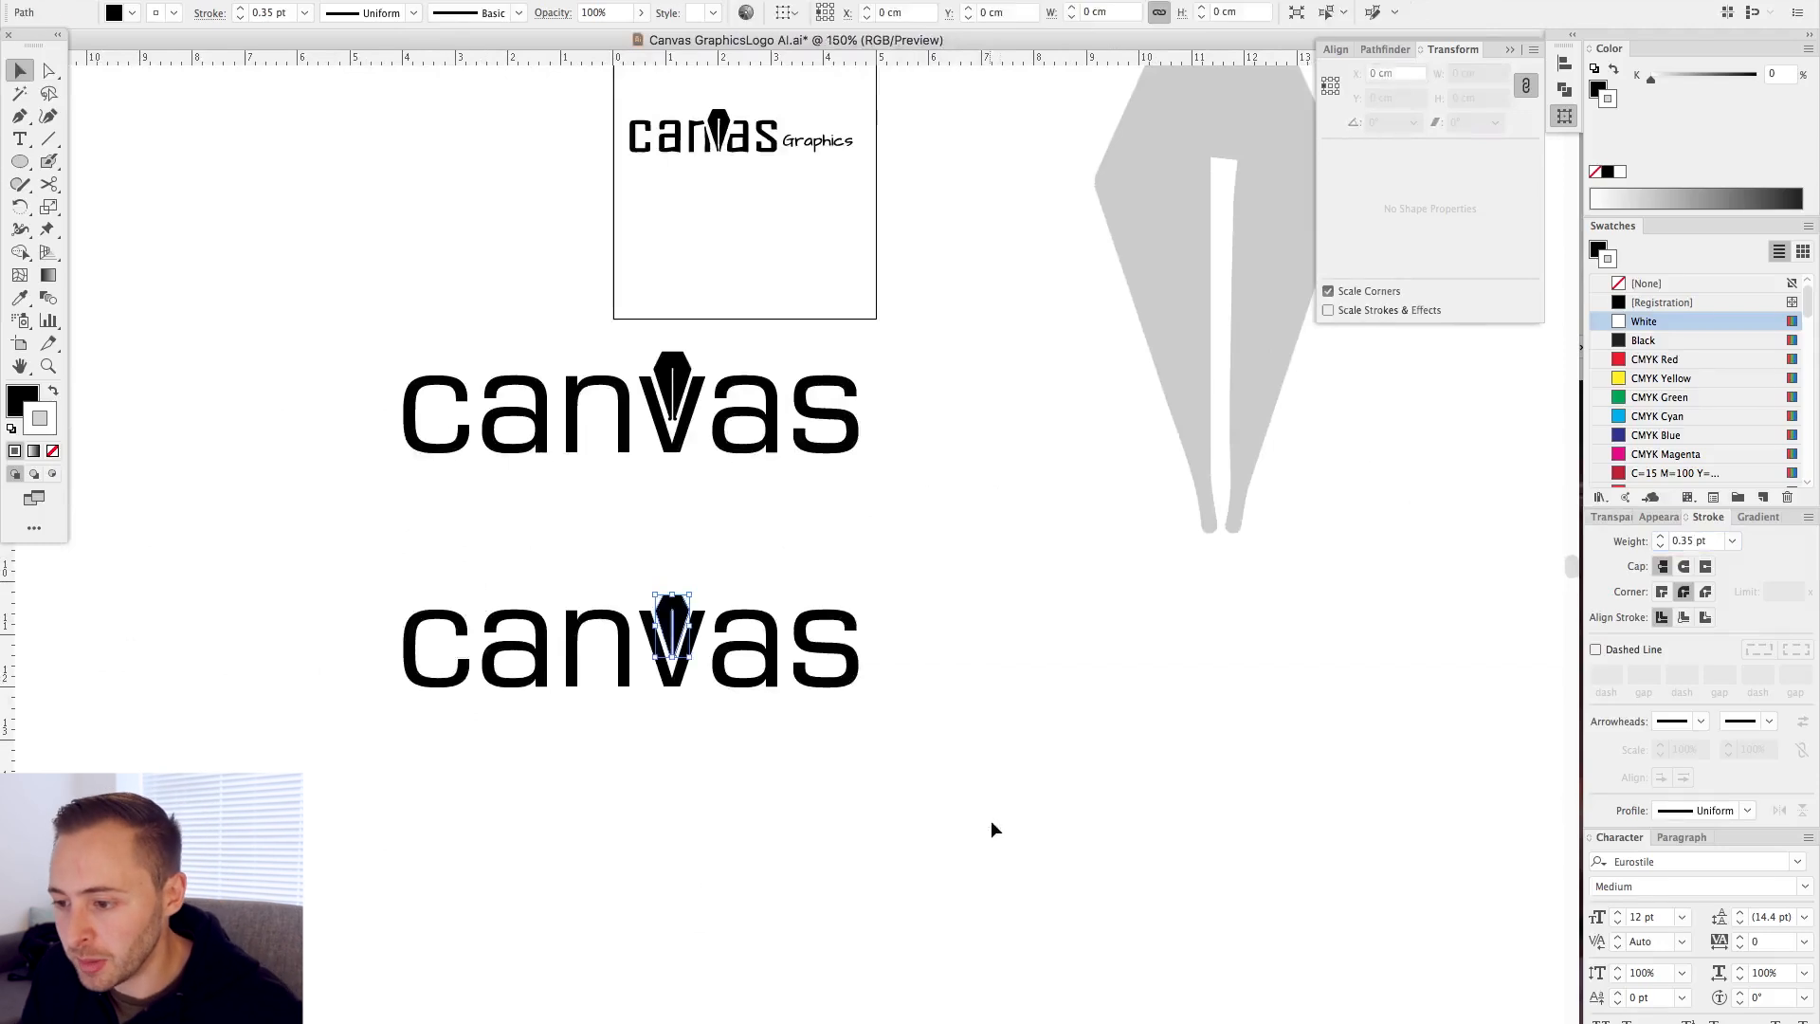
left_click(910, 827)
scroll(905, 815, "up", 3)
left_click_drag(540, 162, 975, 293)
left_click_drag(975, 582, 972, 584)
key("Delete")
- Place a large version of the original canvas Graphics logo above the Eurostile wordmark, with both canvas words about equally wide
left_click_drag(810, 226, 578, 689)
left_click_drag(620, 614, 1097, 611)
left_click_drag(703, 546, 703, 491)
left_click(1001, 417)
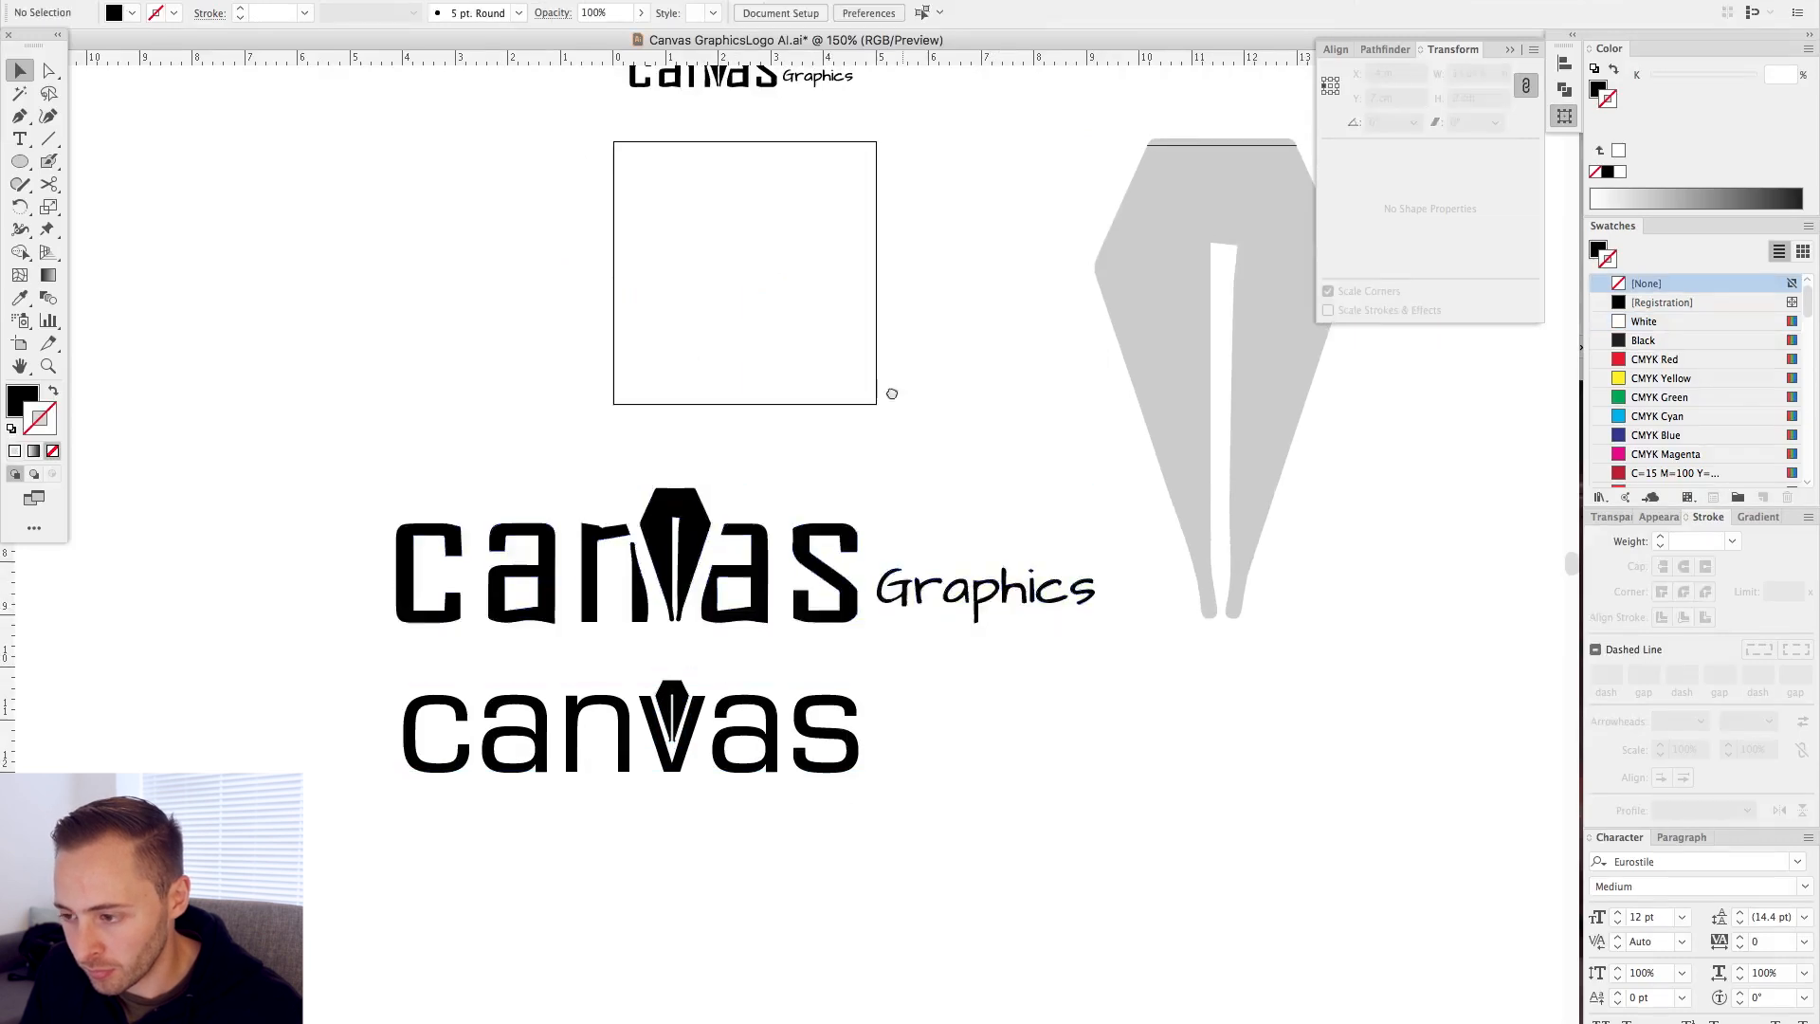
left_click_drag(891, 393, 878, 289)
left_click_drag(426, 630, 429, 667)
left_click(1033, 662)
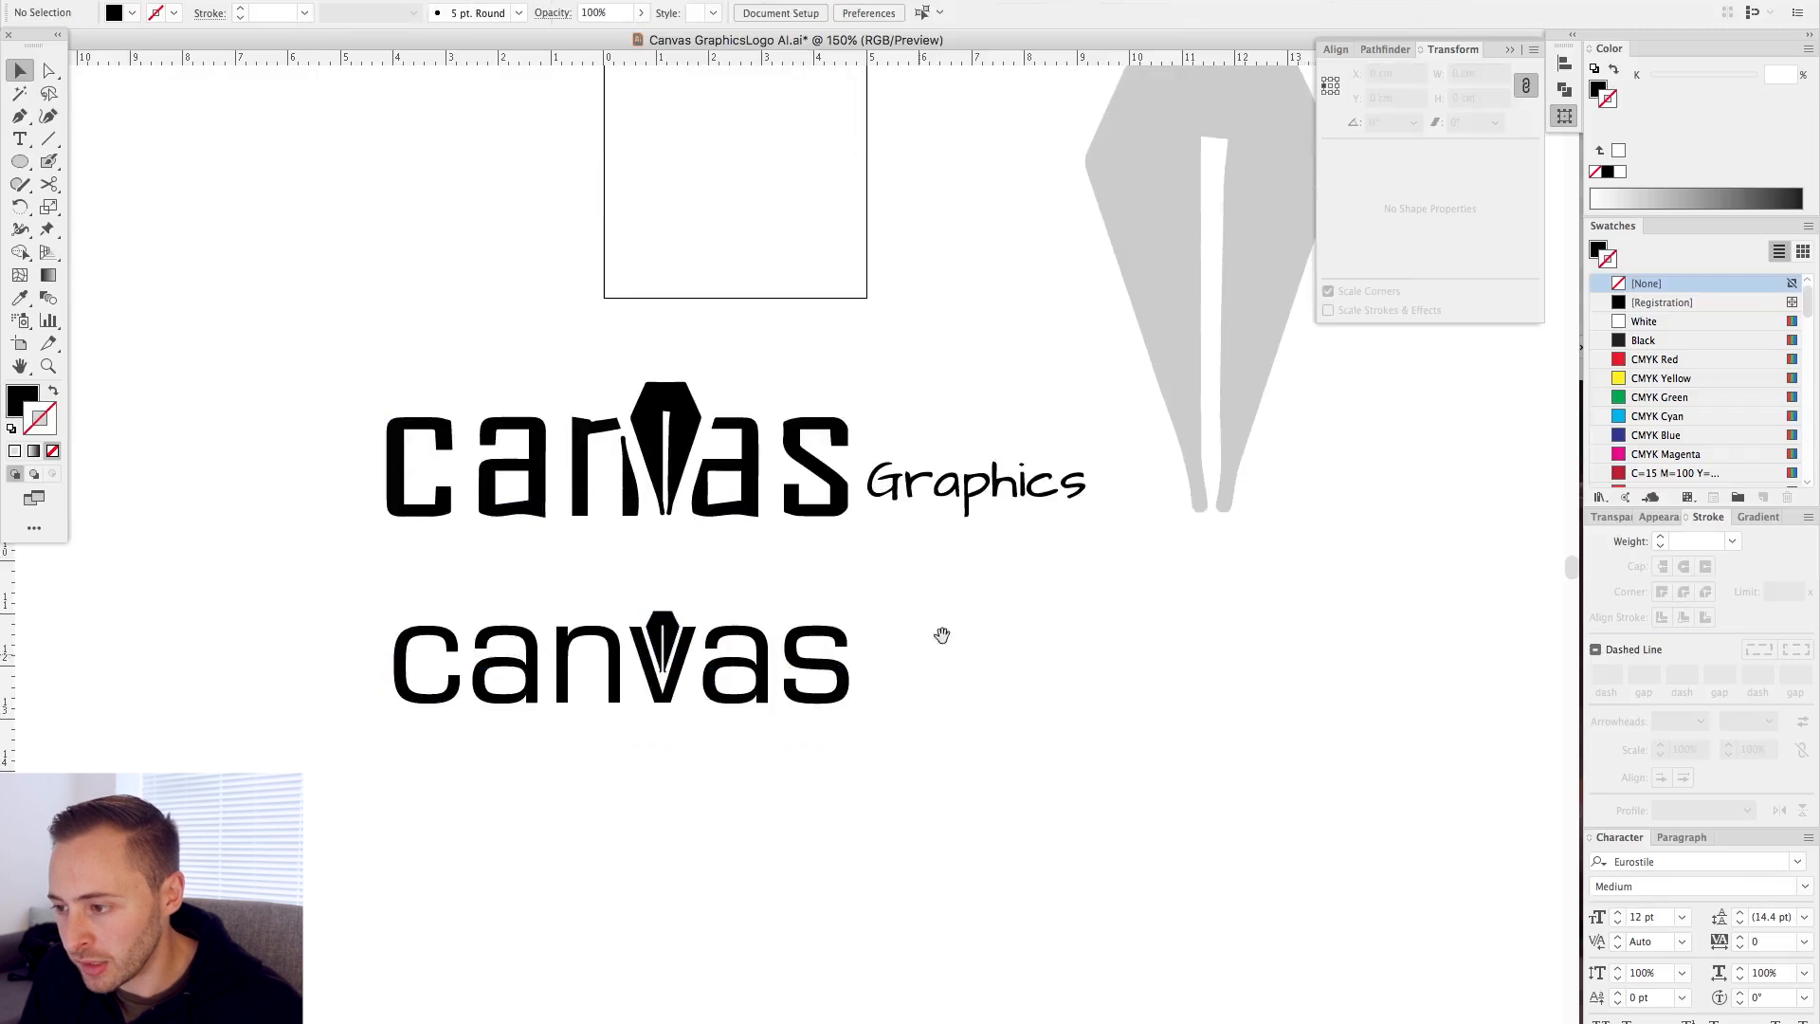
scroll(938, 637, "left", 1)
scroll(938, 637, "down", 1)
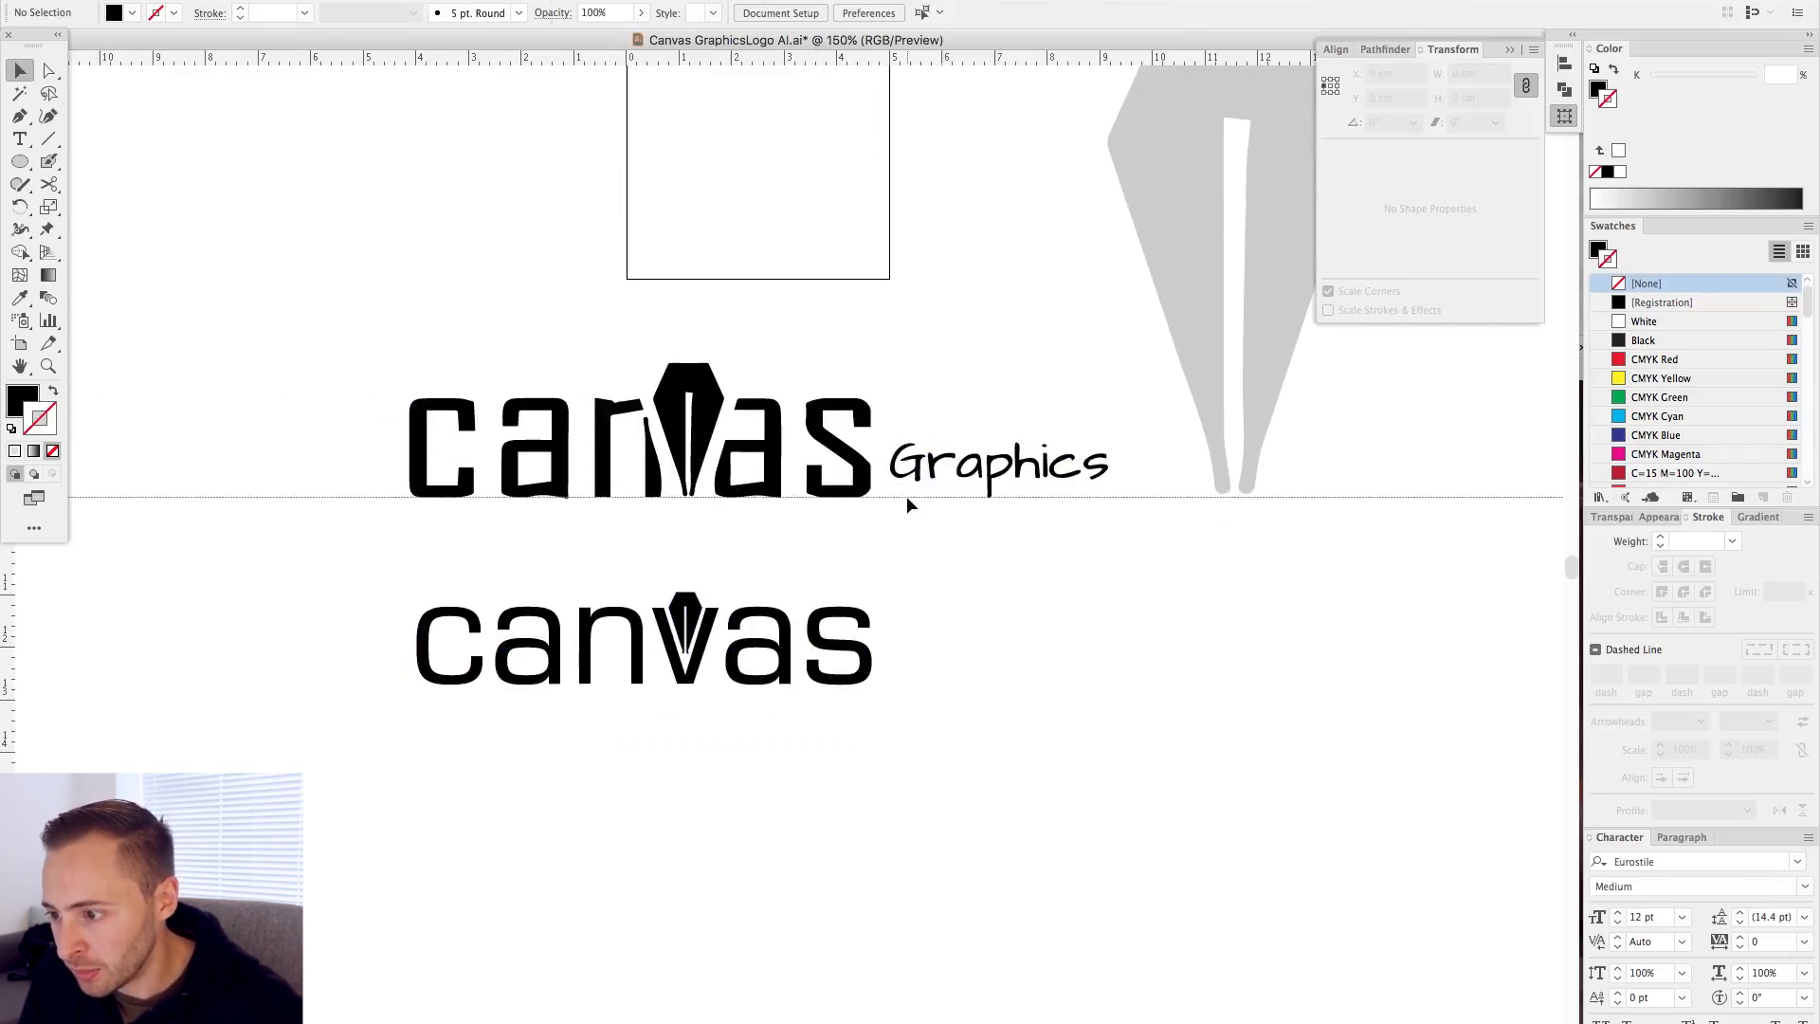
left_click_drag(907, 497, 910, 476)
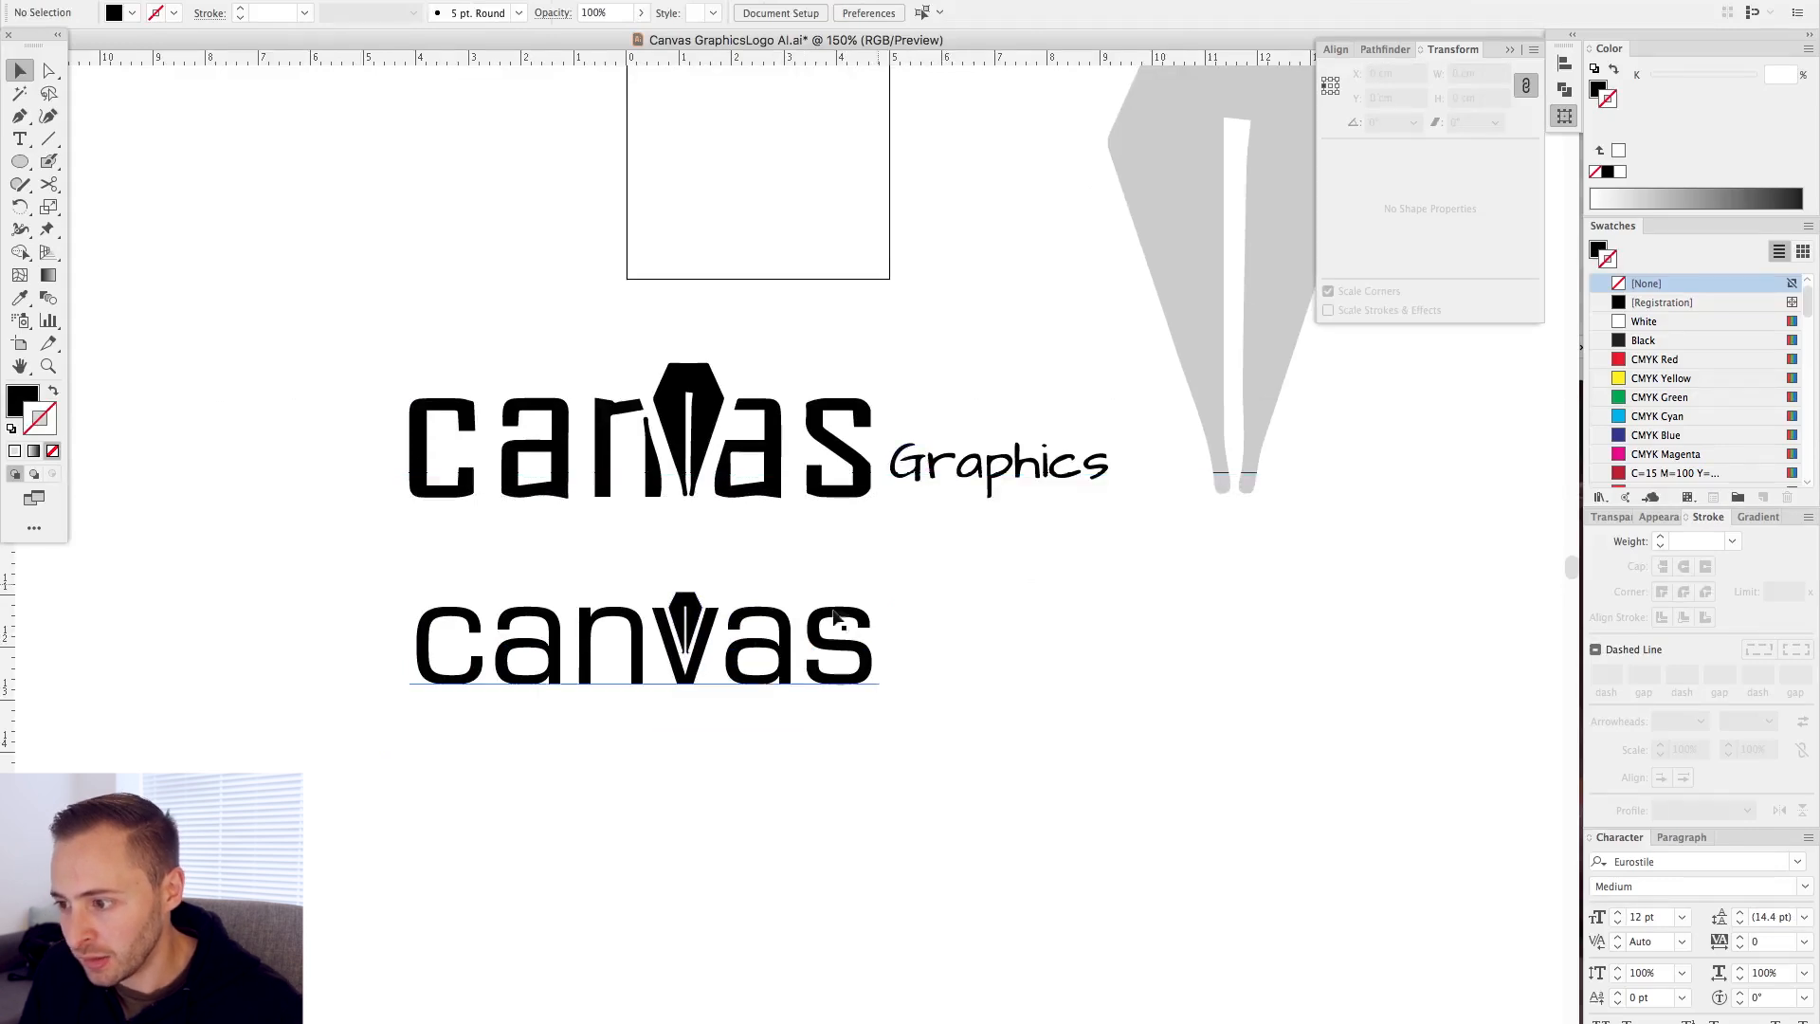
- Add the Eurostile text "graphics" beneath the wordmark and enlarge it until it reaches the wordmark's right end
key("t")
left_click(683, 733)
type("graphics")
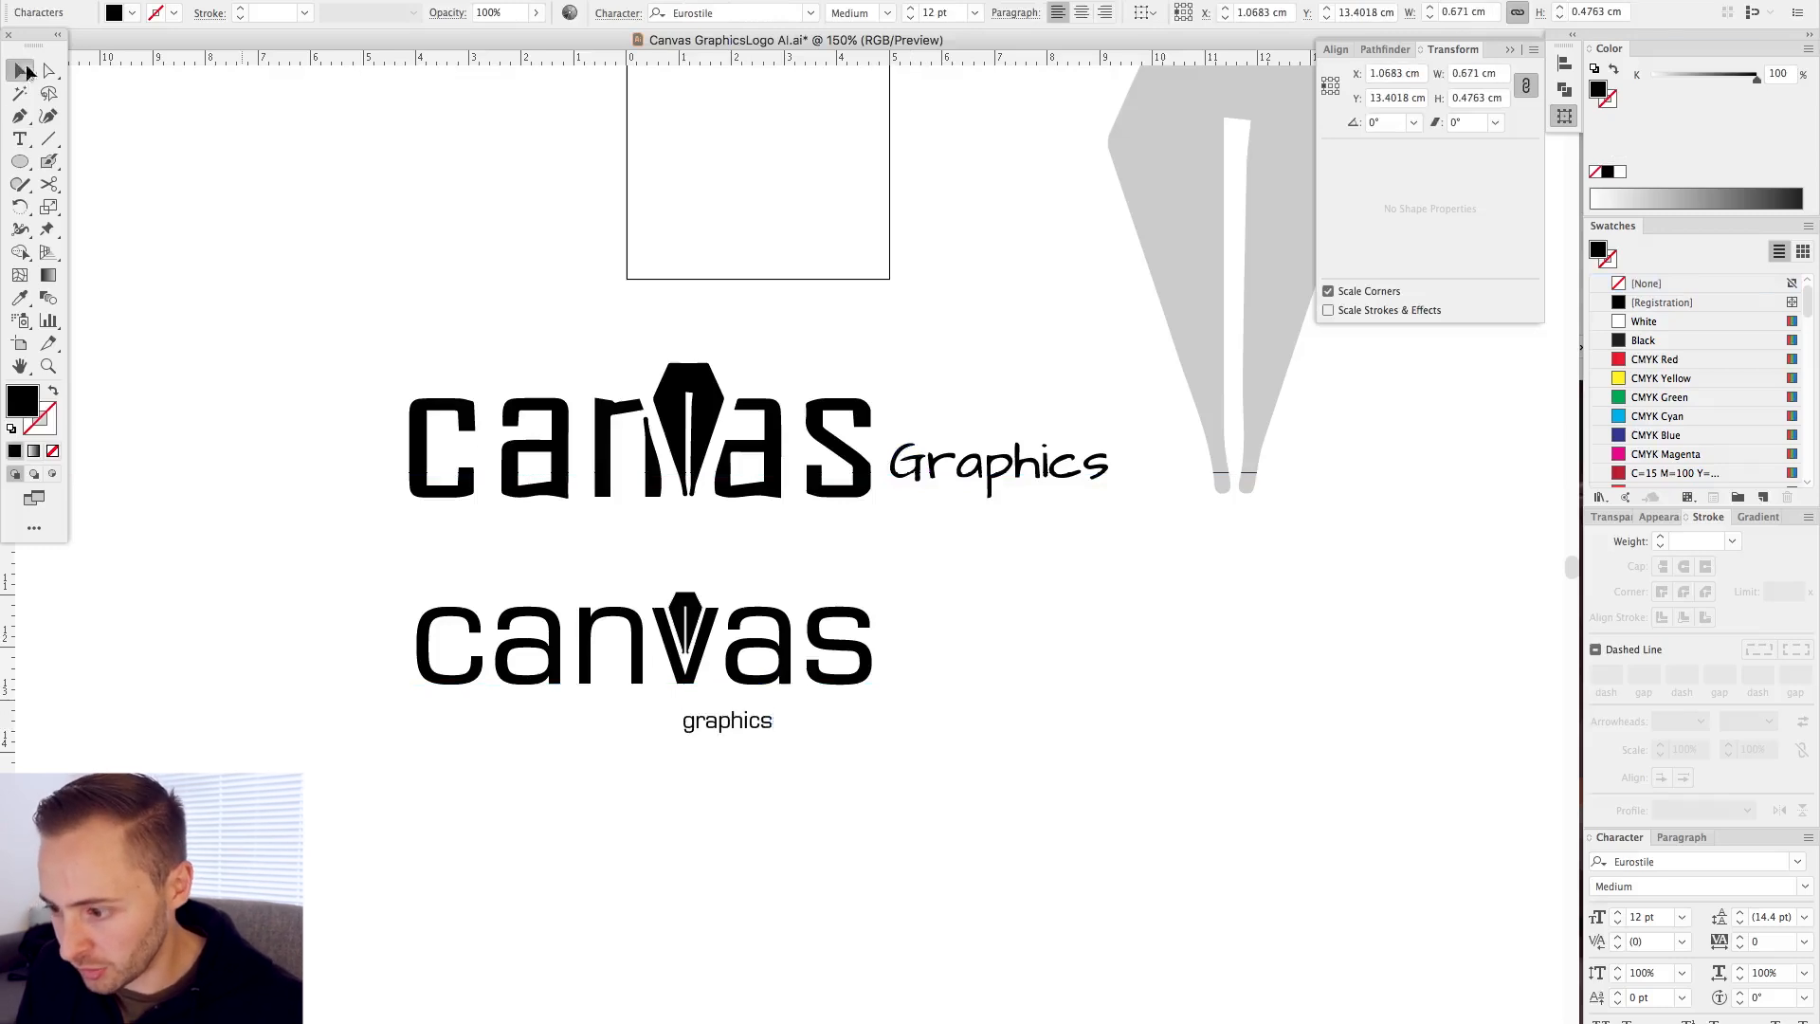
left_click(24, 71)
left_click_drag(775, 722, 873, 723)
key("a")
left_click(1100, 515)
left_click_drag(534, 586, 698, 581)
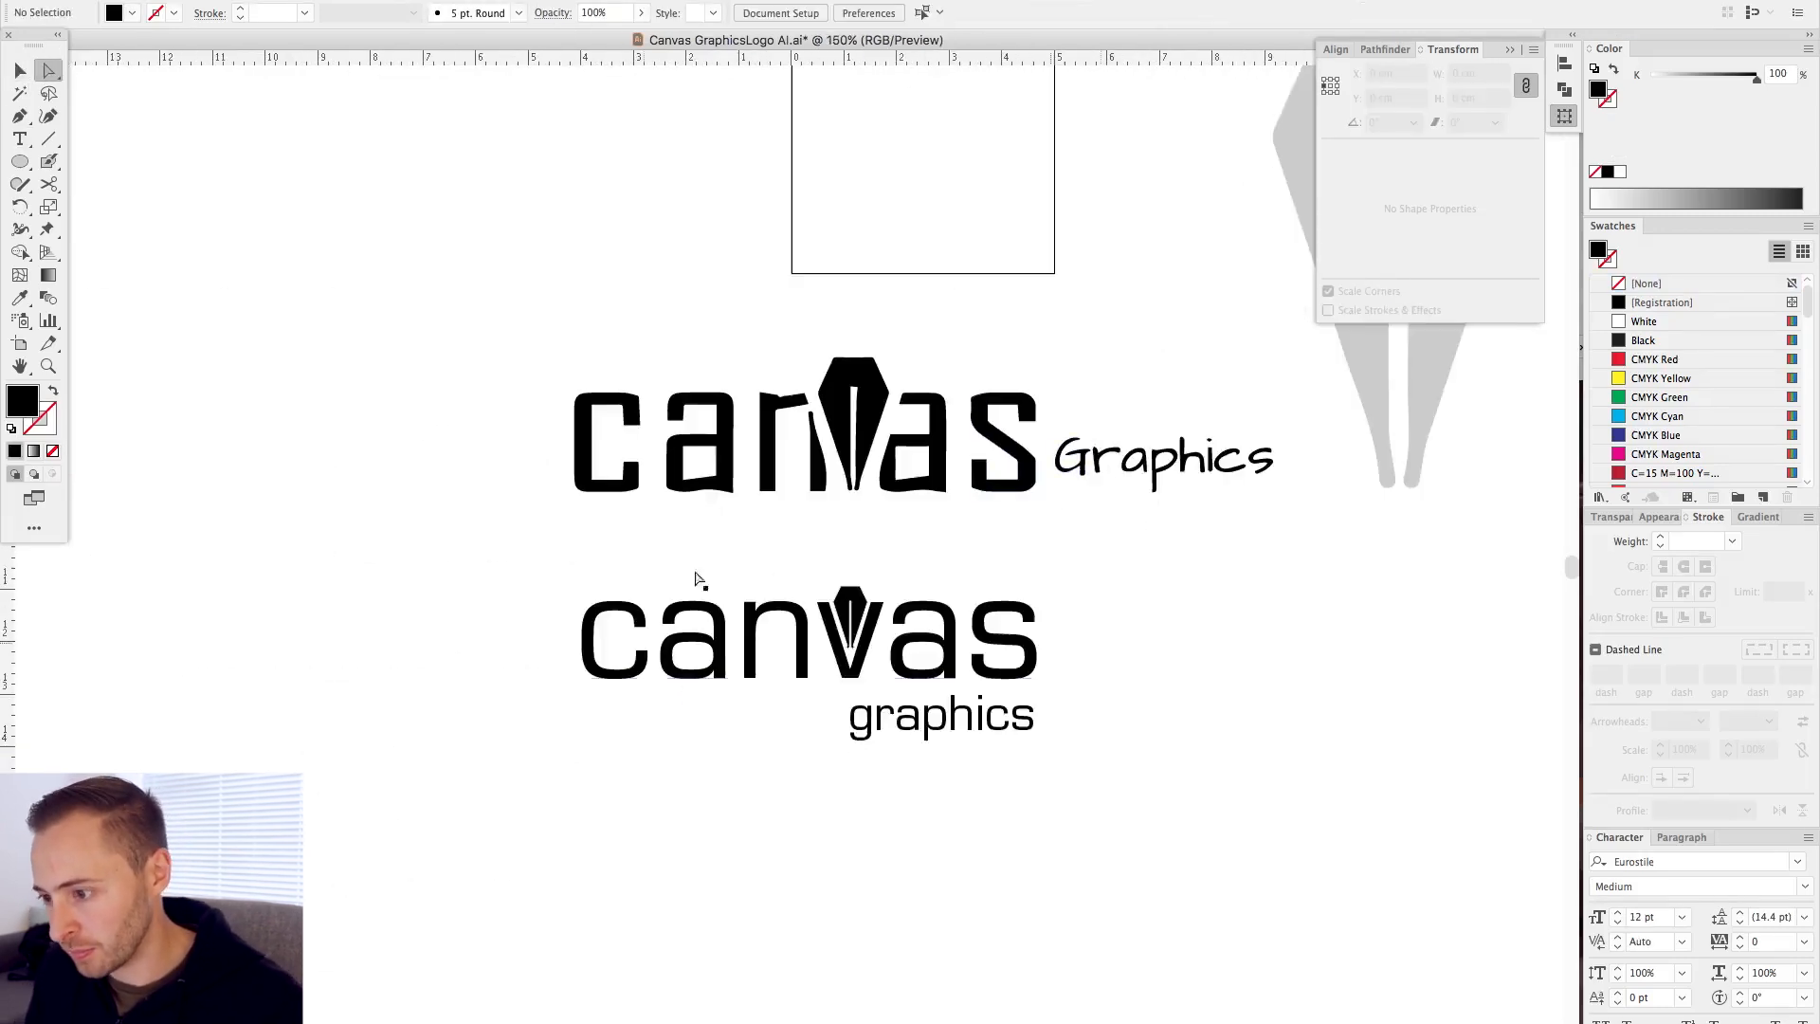
- Scale and position "graphics" so it spans from the left edge of the v to the right edge of the s
key("v")
left_click(942, 715)
key("super+shift+a")
left_click_drag(380, 435, 819, 738)
left_click(888, 663)
left_click_drag(874, 652, 805, 402)
left_click(999, 813)
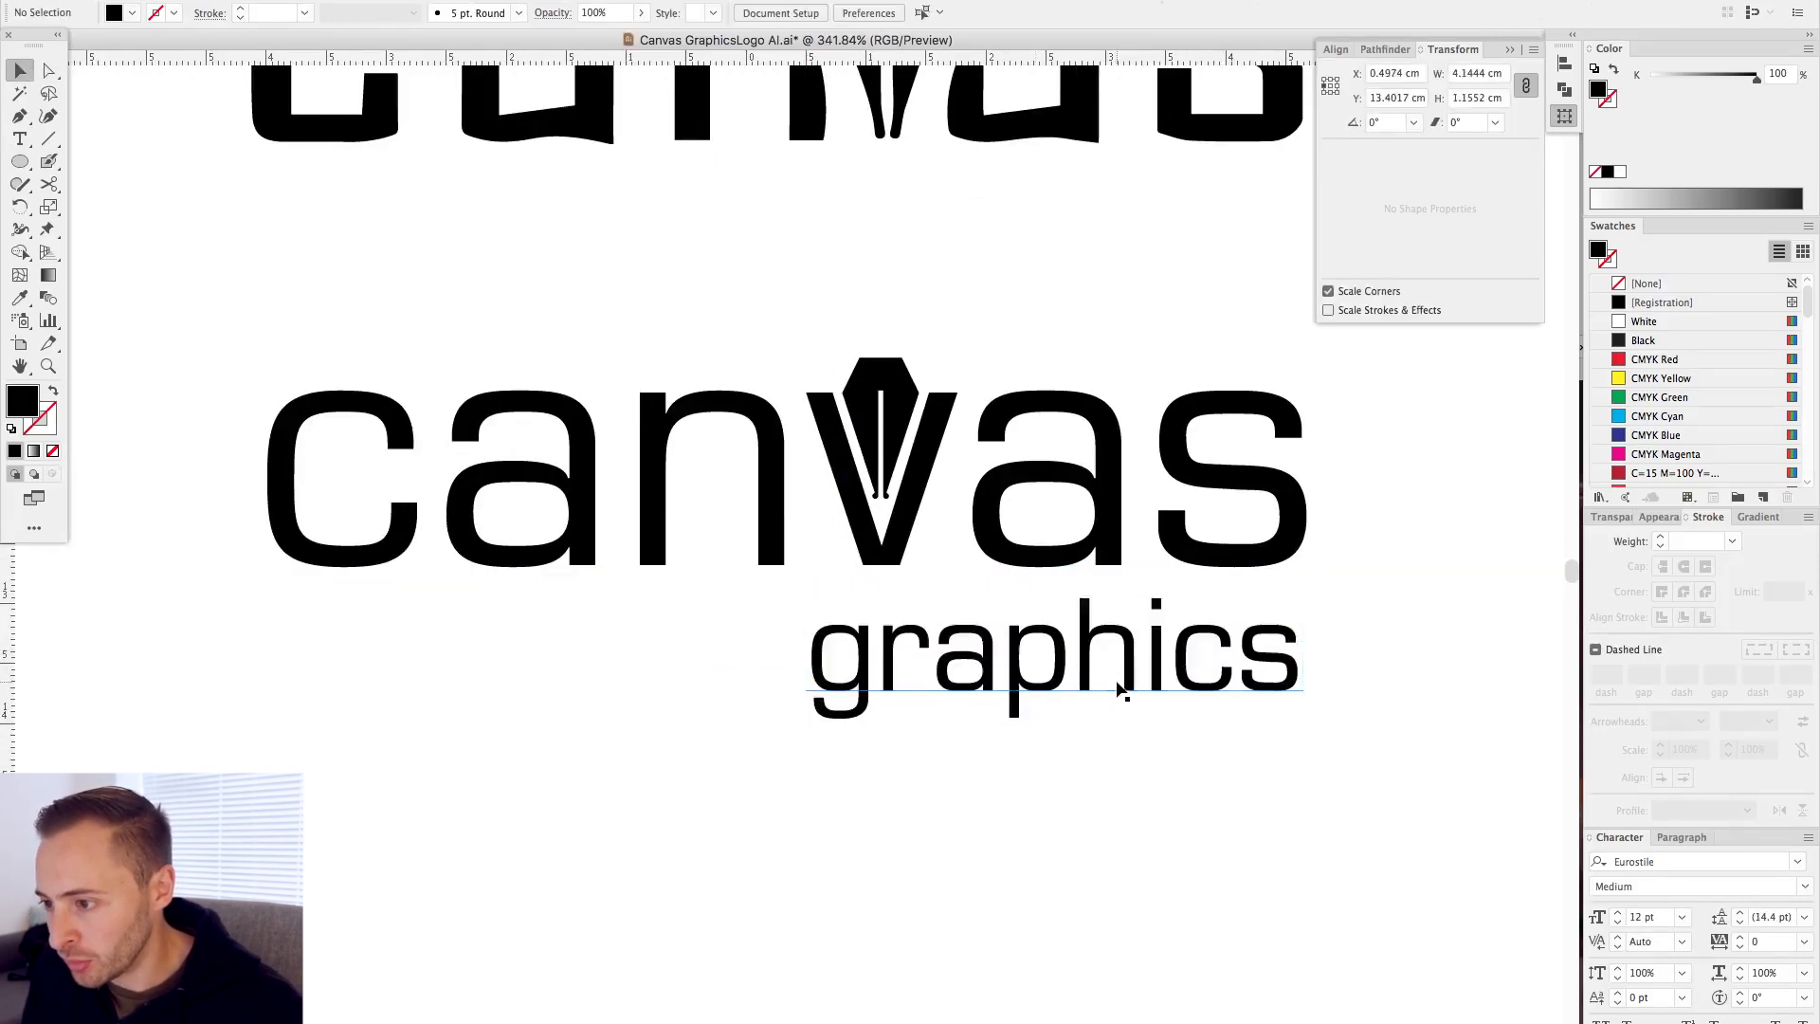
scroll(1034, 674, "down", 5)
scroll(913, 520, "down", 2)
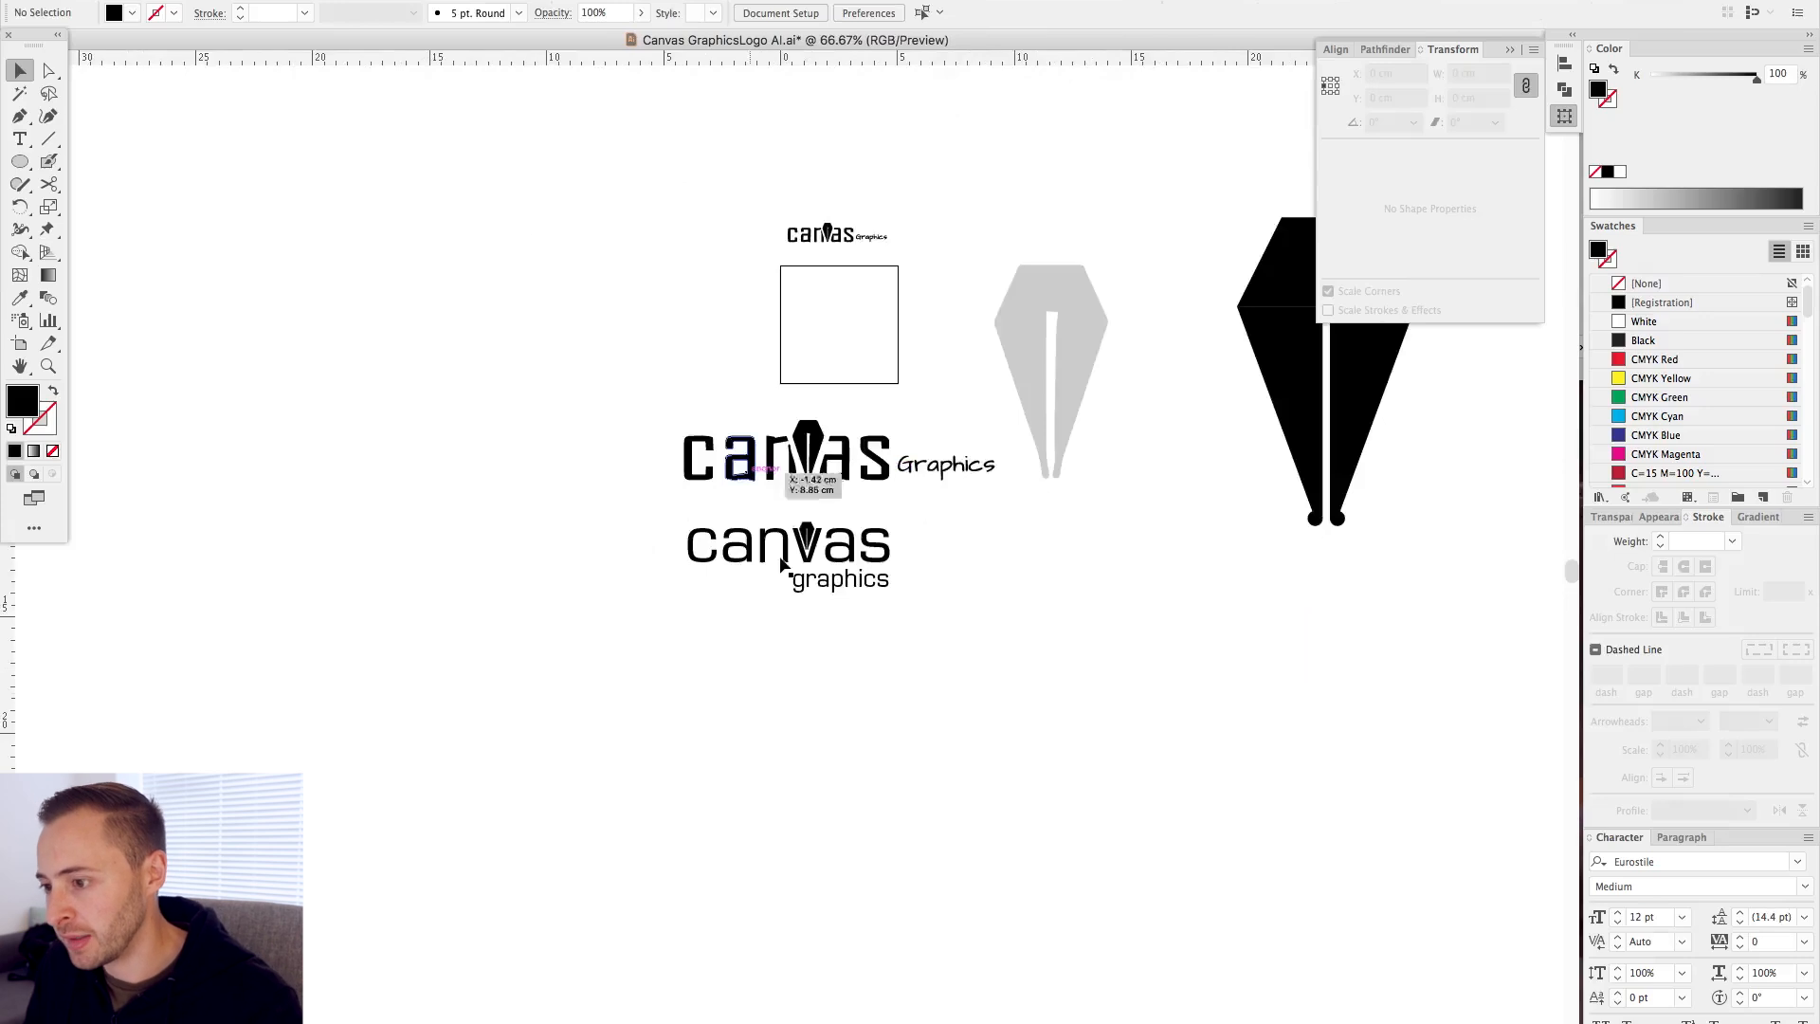
scroll(995, 569, "up", 3)
- Duplicate the Eurostile logo below itself and delete the word "graphics" from the copy
key("a")
left_click_drag(311, 500, 825, 644)
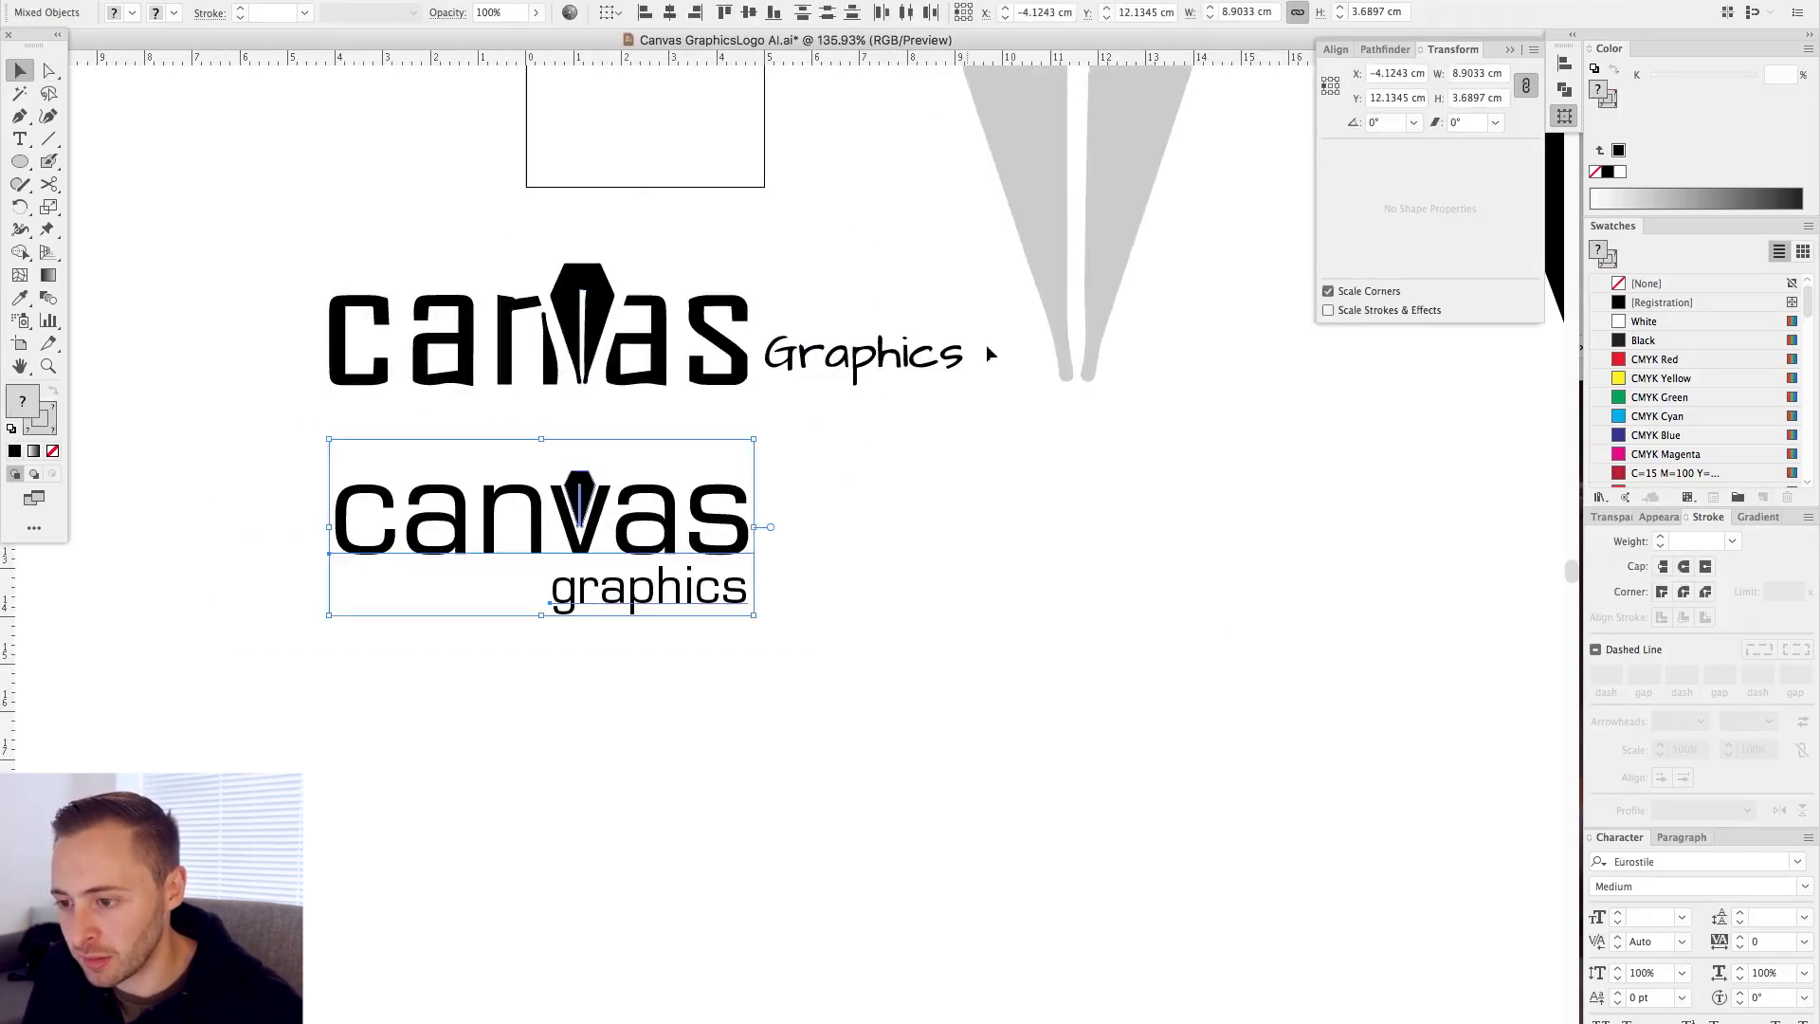
left_click(937, 543)
left_click_drag(273, 457, 846, 654)
left_click_drag(707, 505, 707, 741)
left_click(956, 672)
left_click(709, 841)
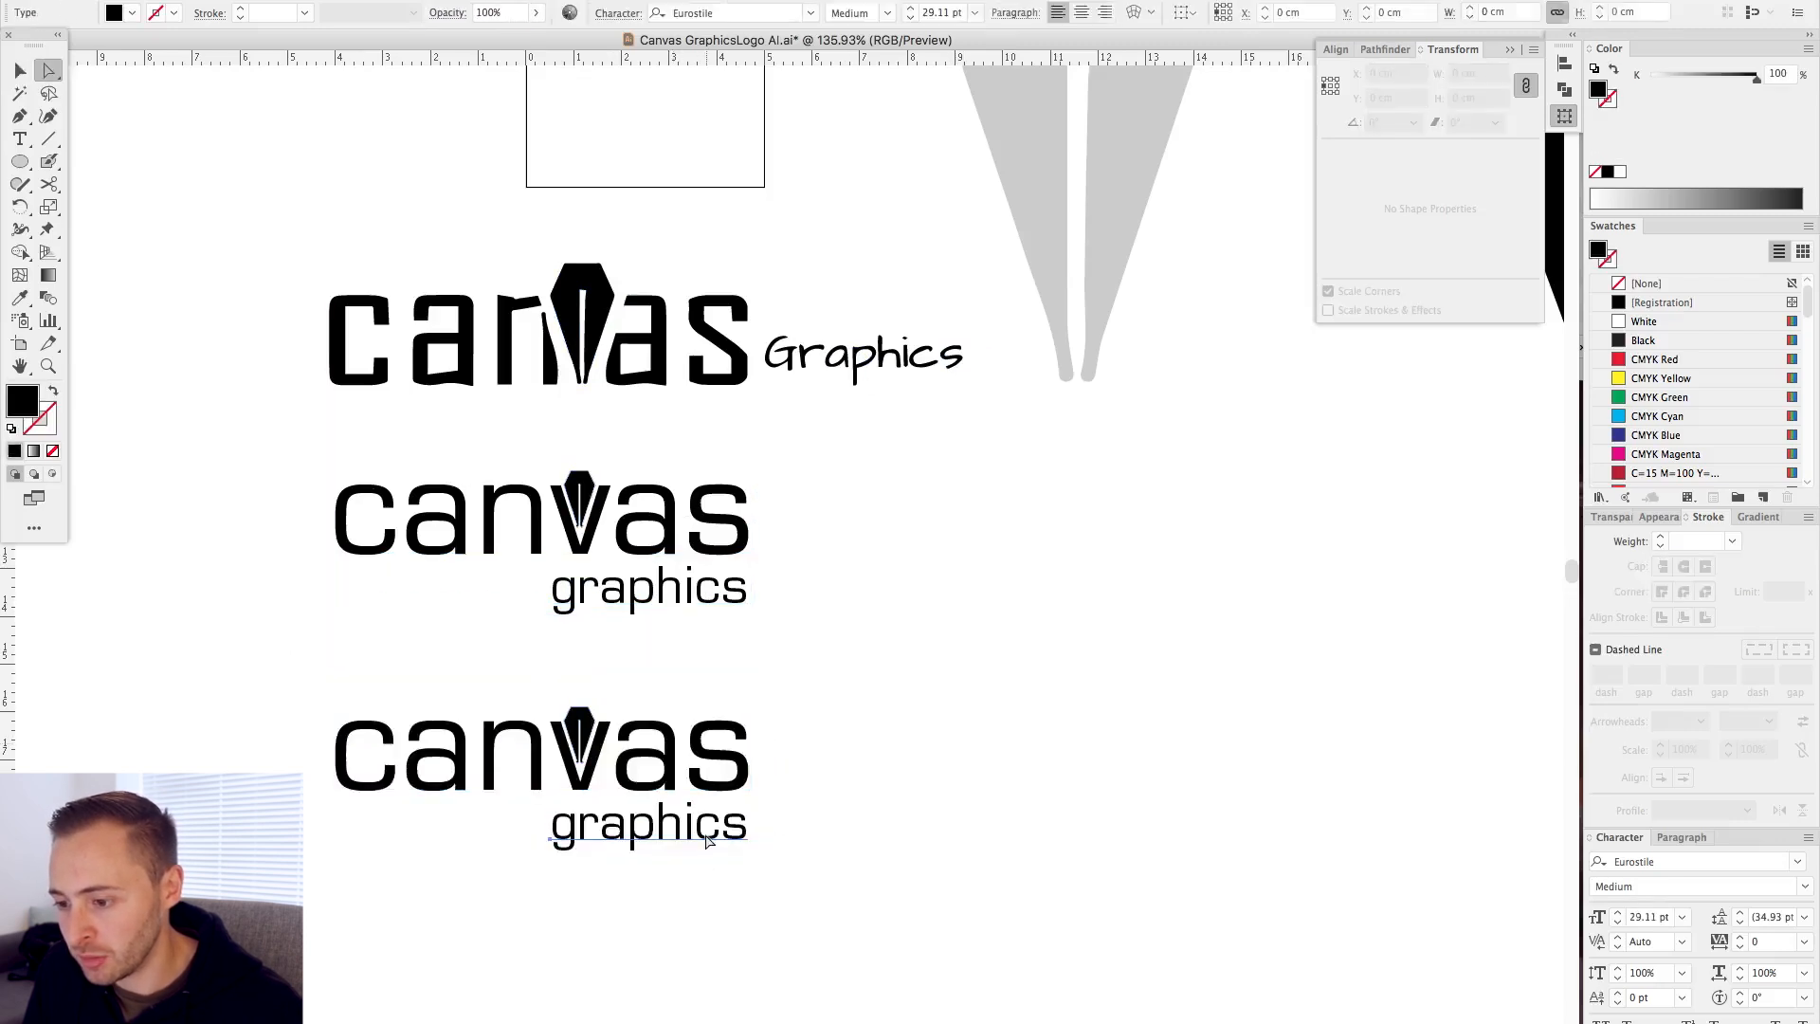
key("Delete")
- Copy the handwritten "Graphics" from the original logo and place it beneath the lower Eurostile wordmark
left_click(790, 341)
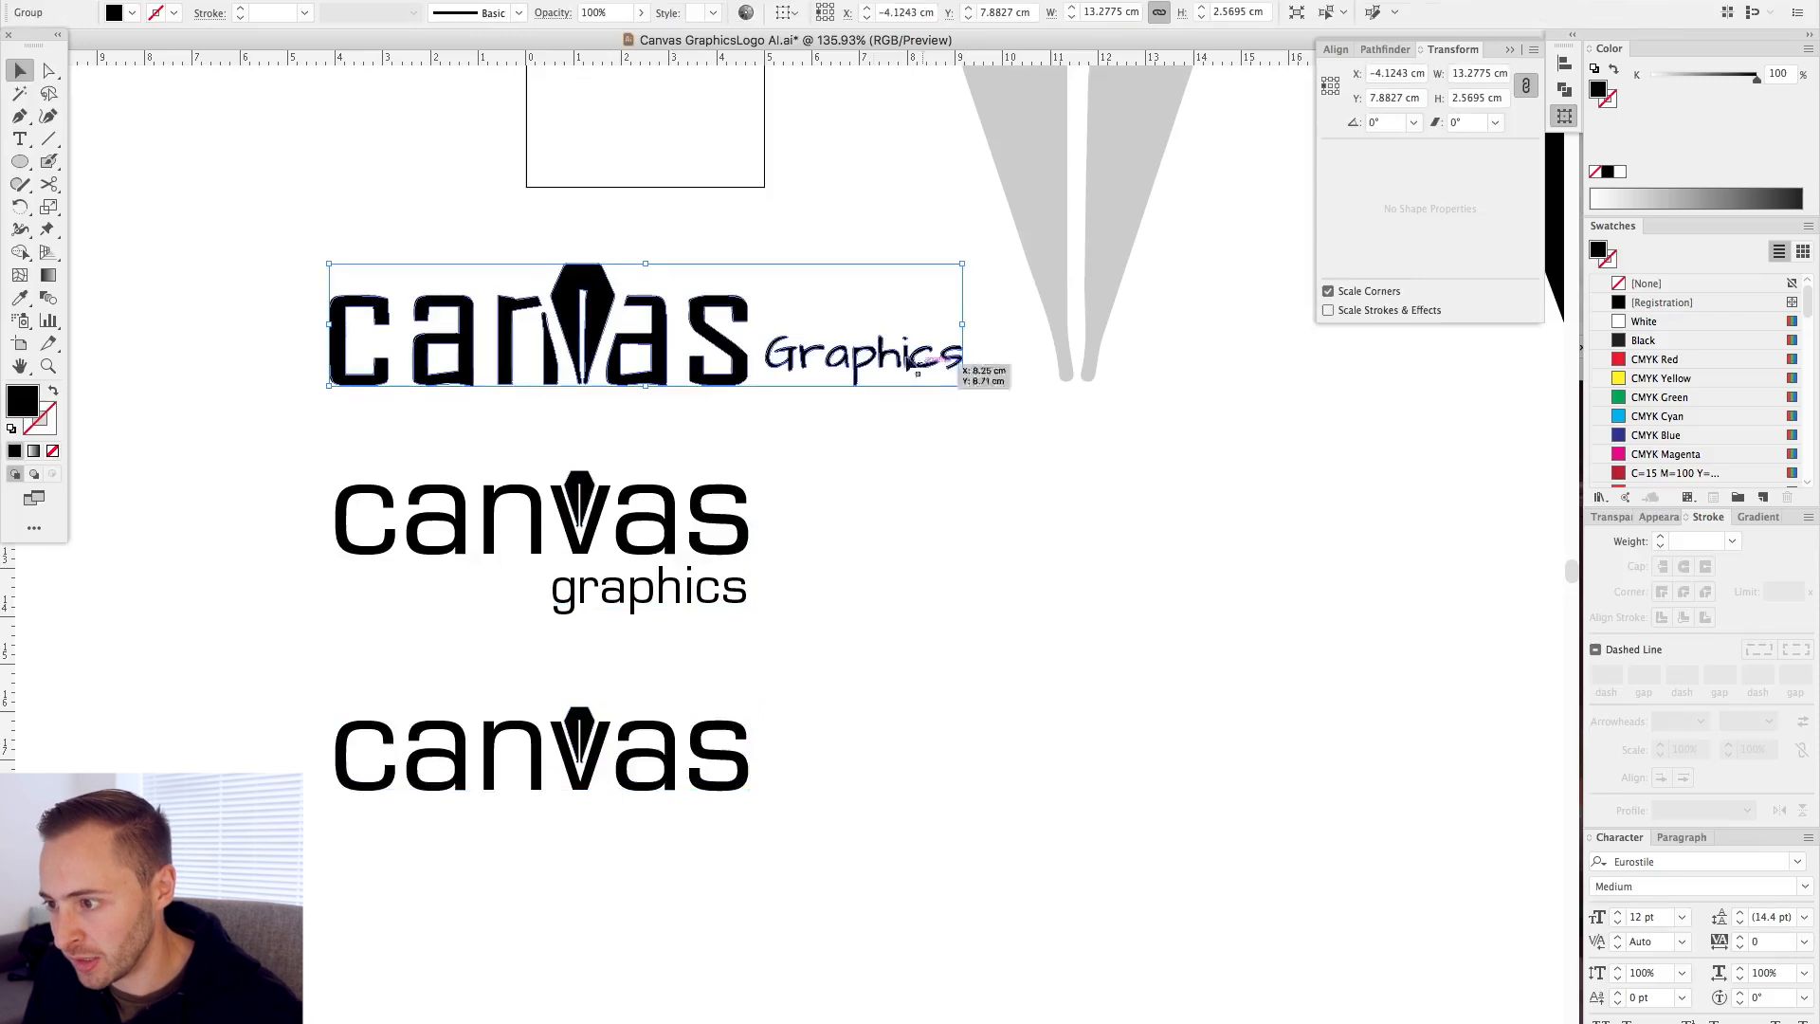
left_click(788, 318)
left_click_drag(758, 313, 982, 411)
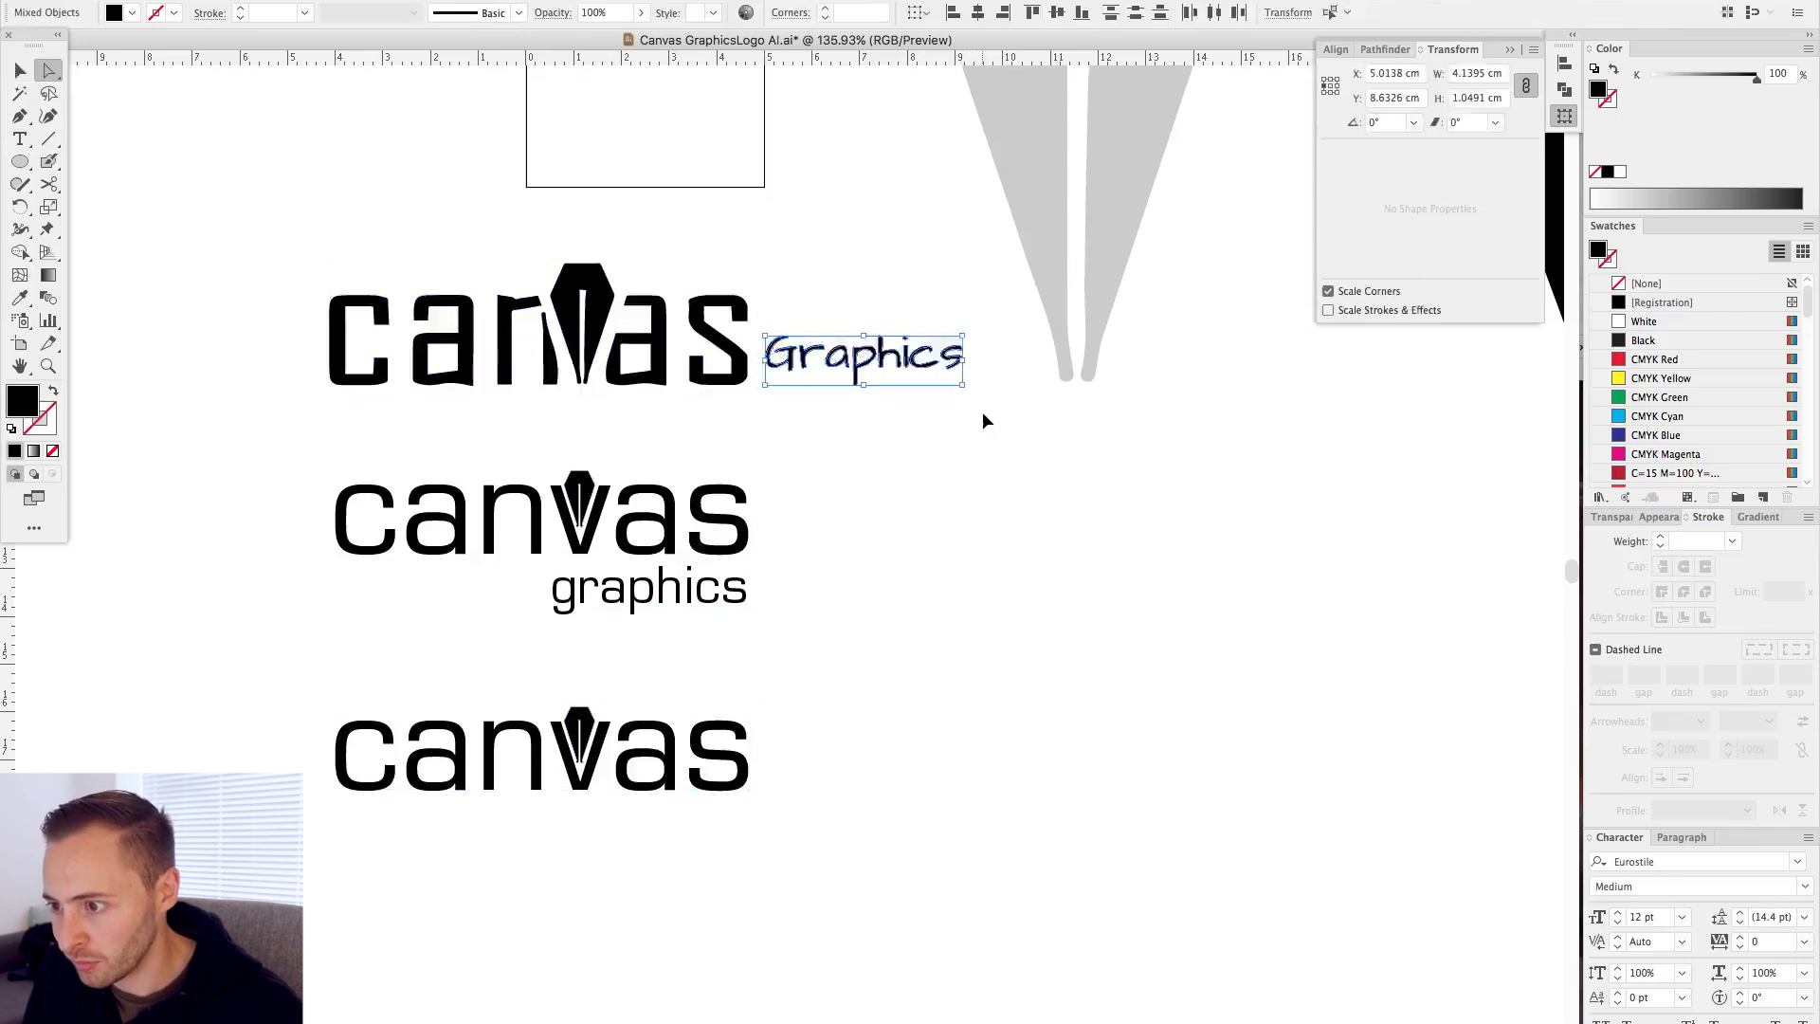
key("super+c")
key("super+v")
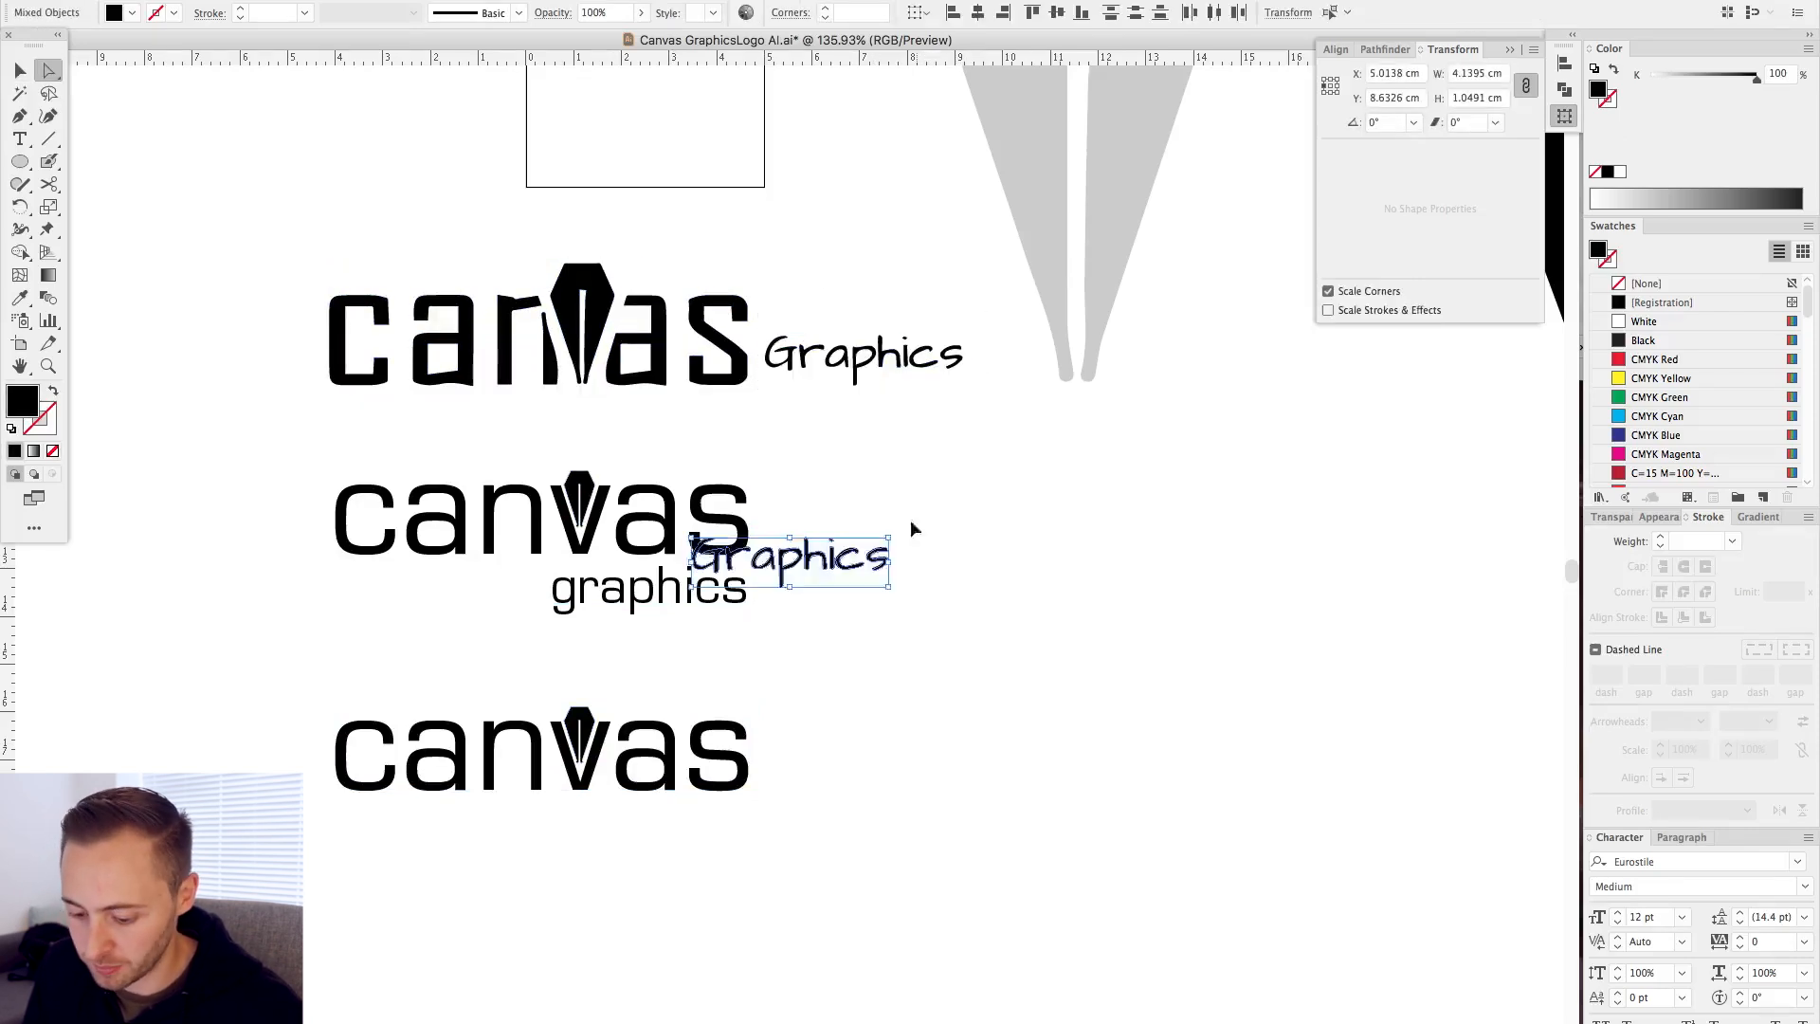
key("v")
key("super+z")
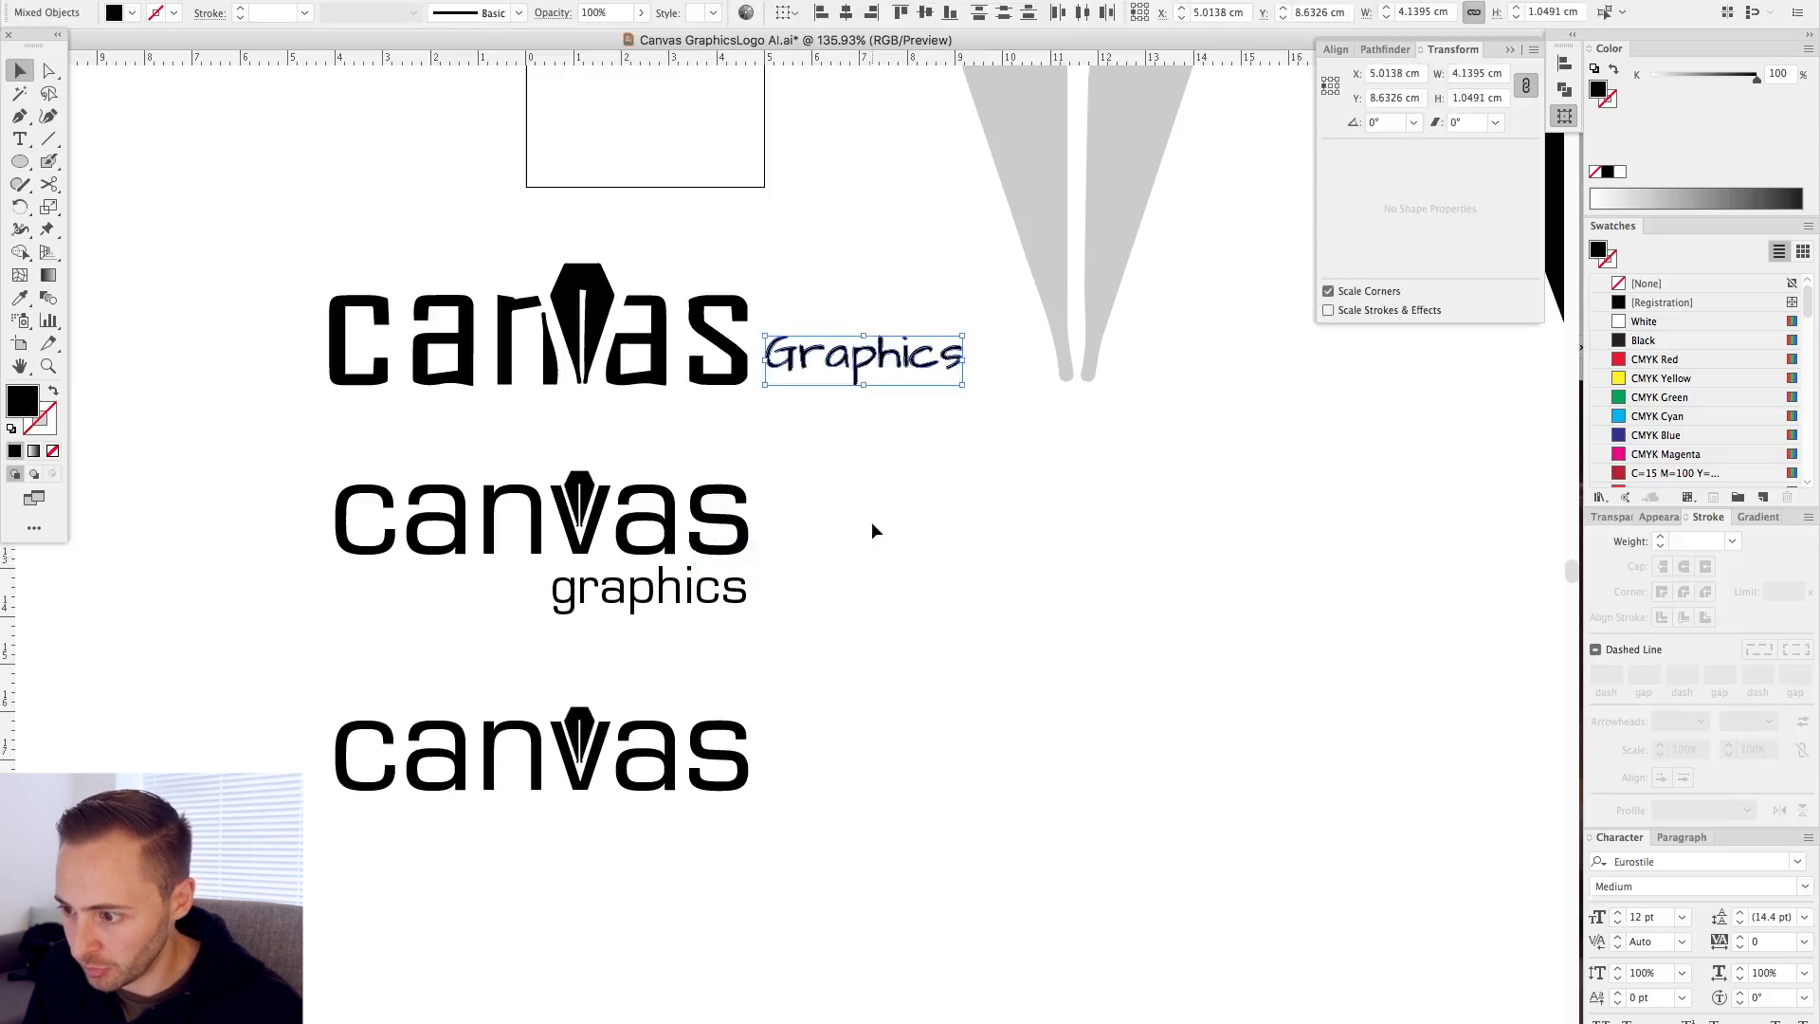
key("super+v")
left_click_drag(794, 584, 686, 823)
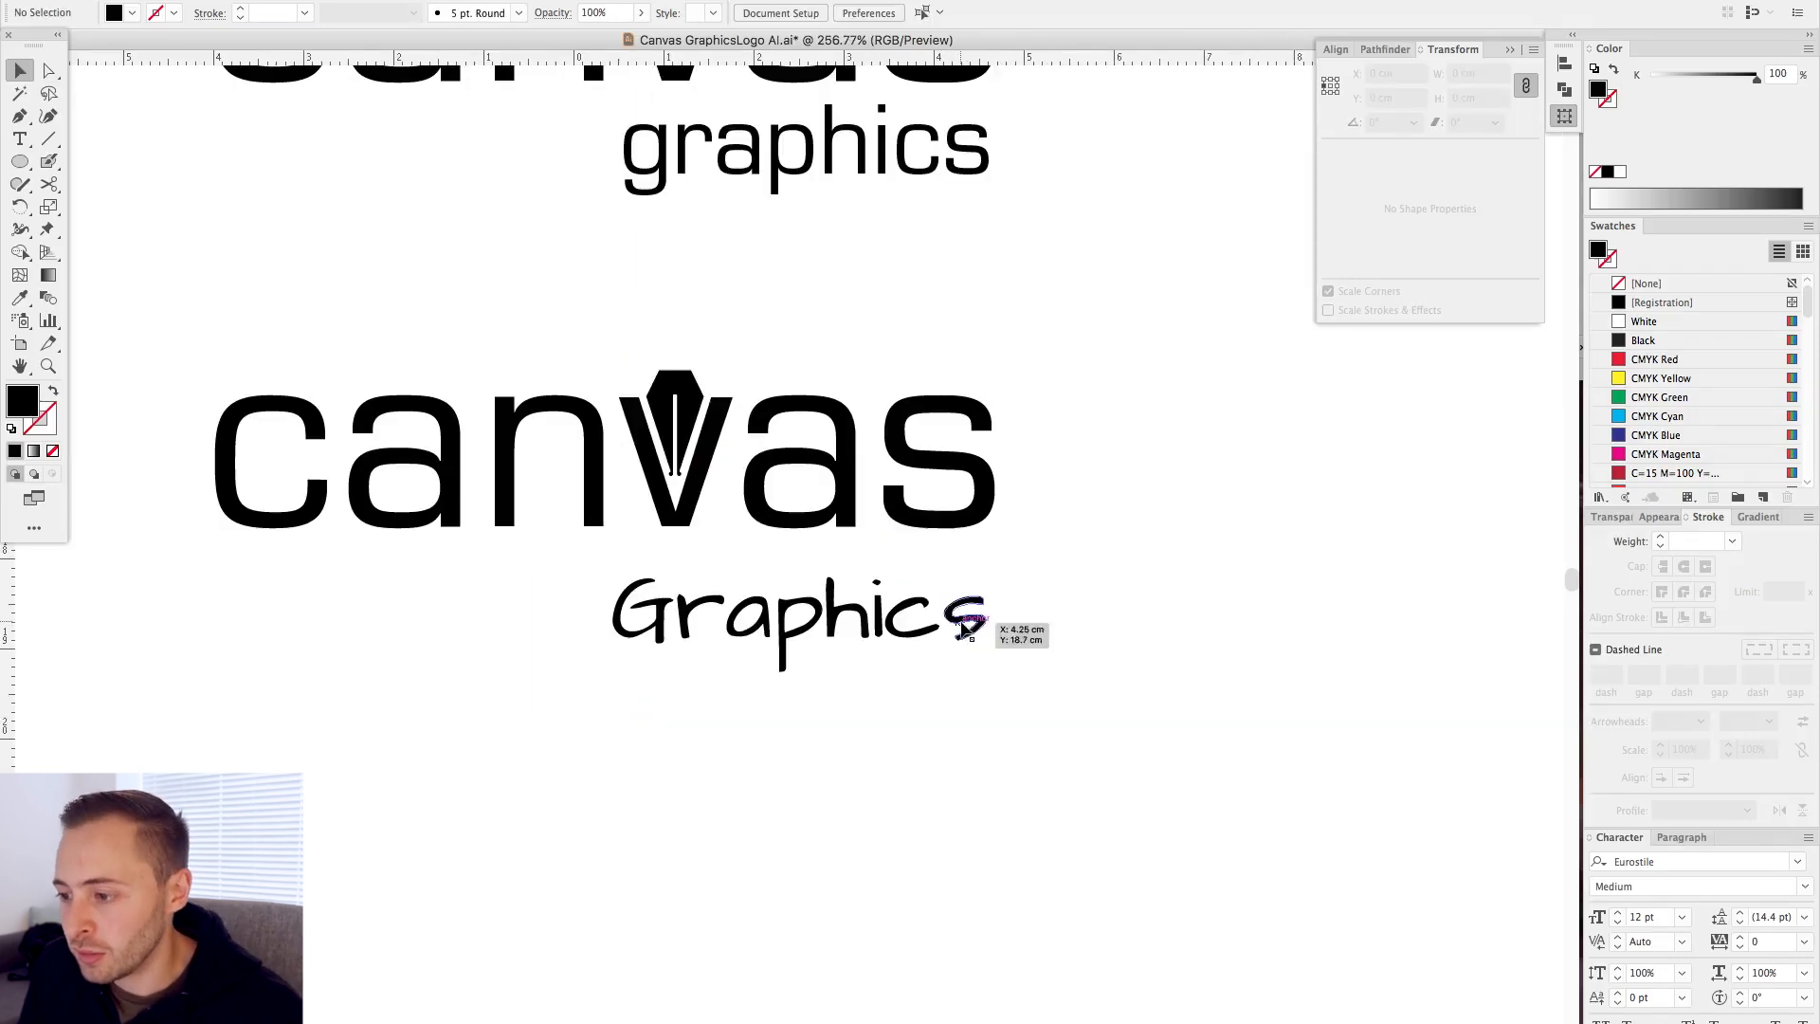
- Move the handwritten "Graphics" closer to the lower wordmark and line it up with the right edge of the s
left_click_drag(966, 628, 967, 438)
left_click_drag(637, 423, 641, 421)
left_click_drag(851, 415, 851, 588)
left_click(898, 757)
key("super+minus")
key("super+minus")
key("super+minus")
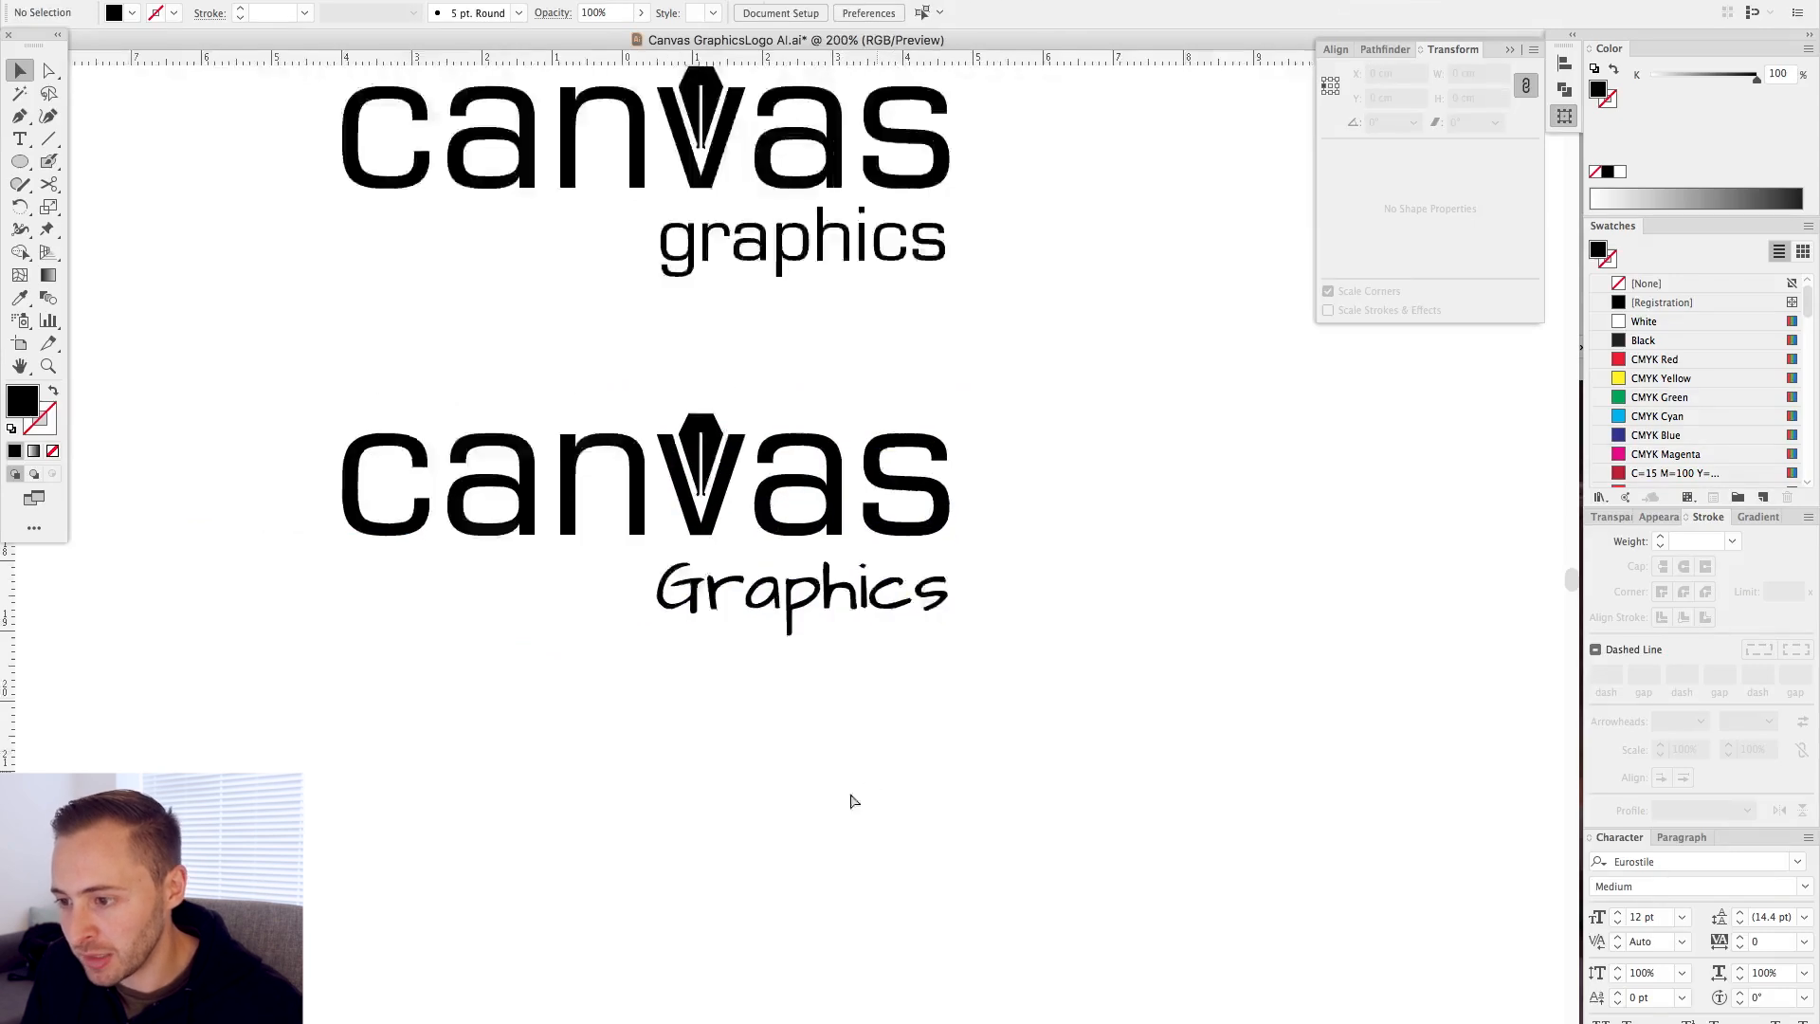
- Try moving the lower wordmark's canvas text over the handwritten "Graphics", and undo the move
left_click_drag(968, 689, 918, 803)
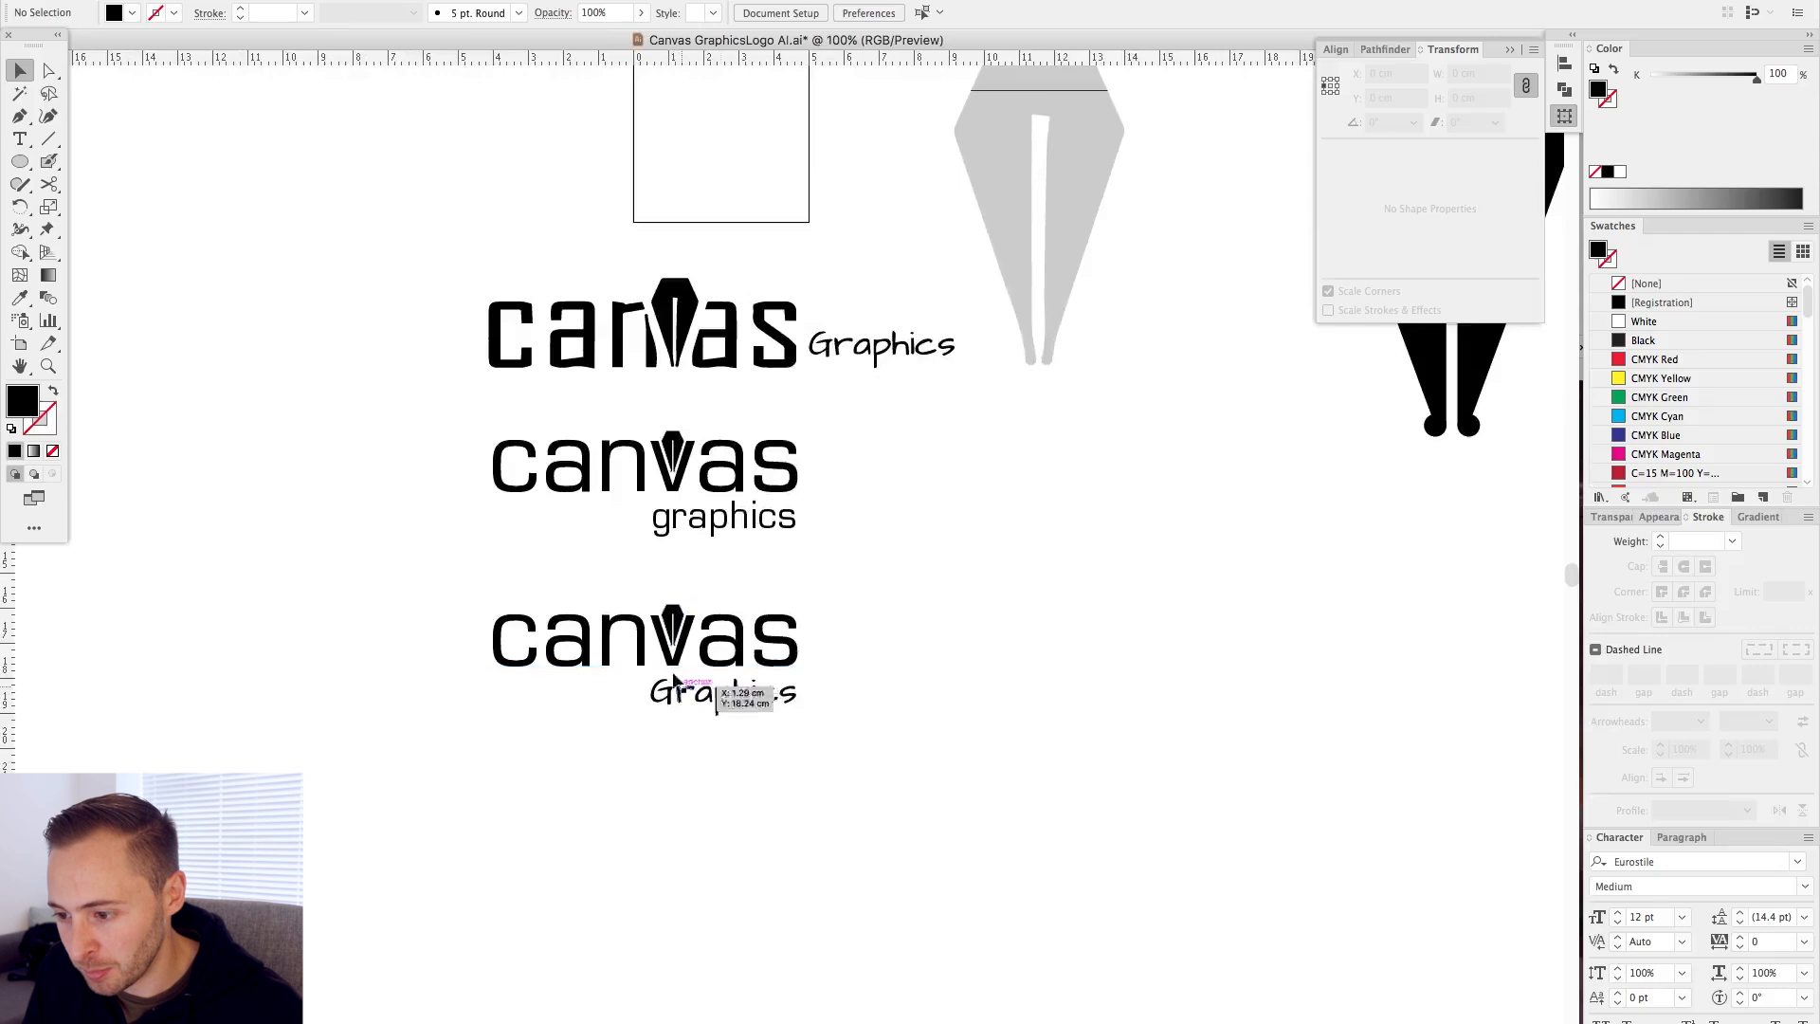
left_click_drag(349, 542, 1019, 832)
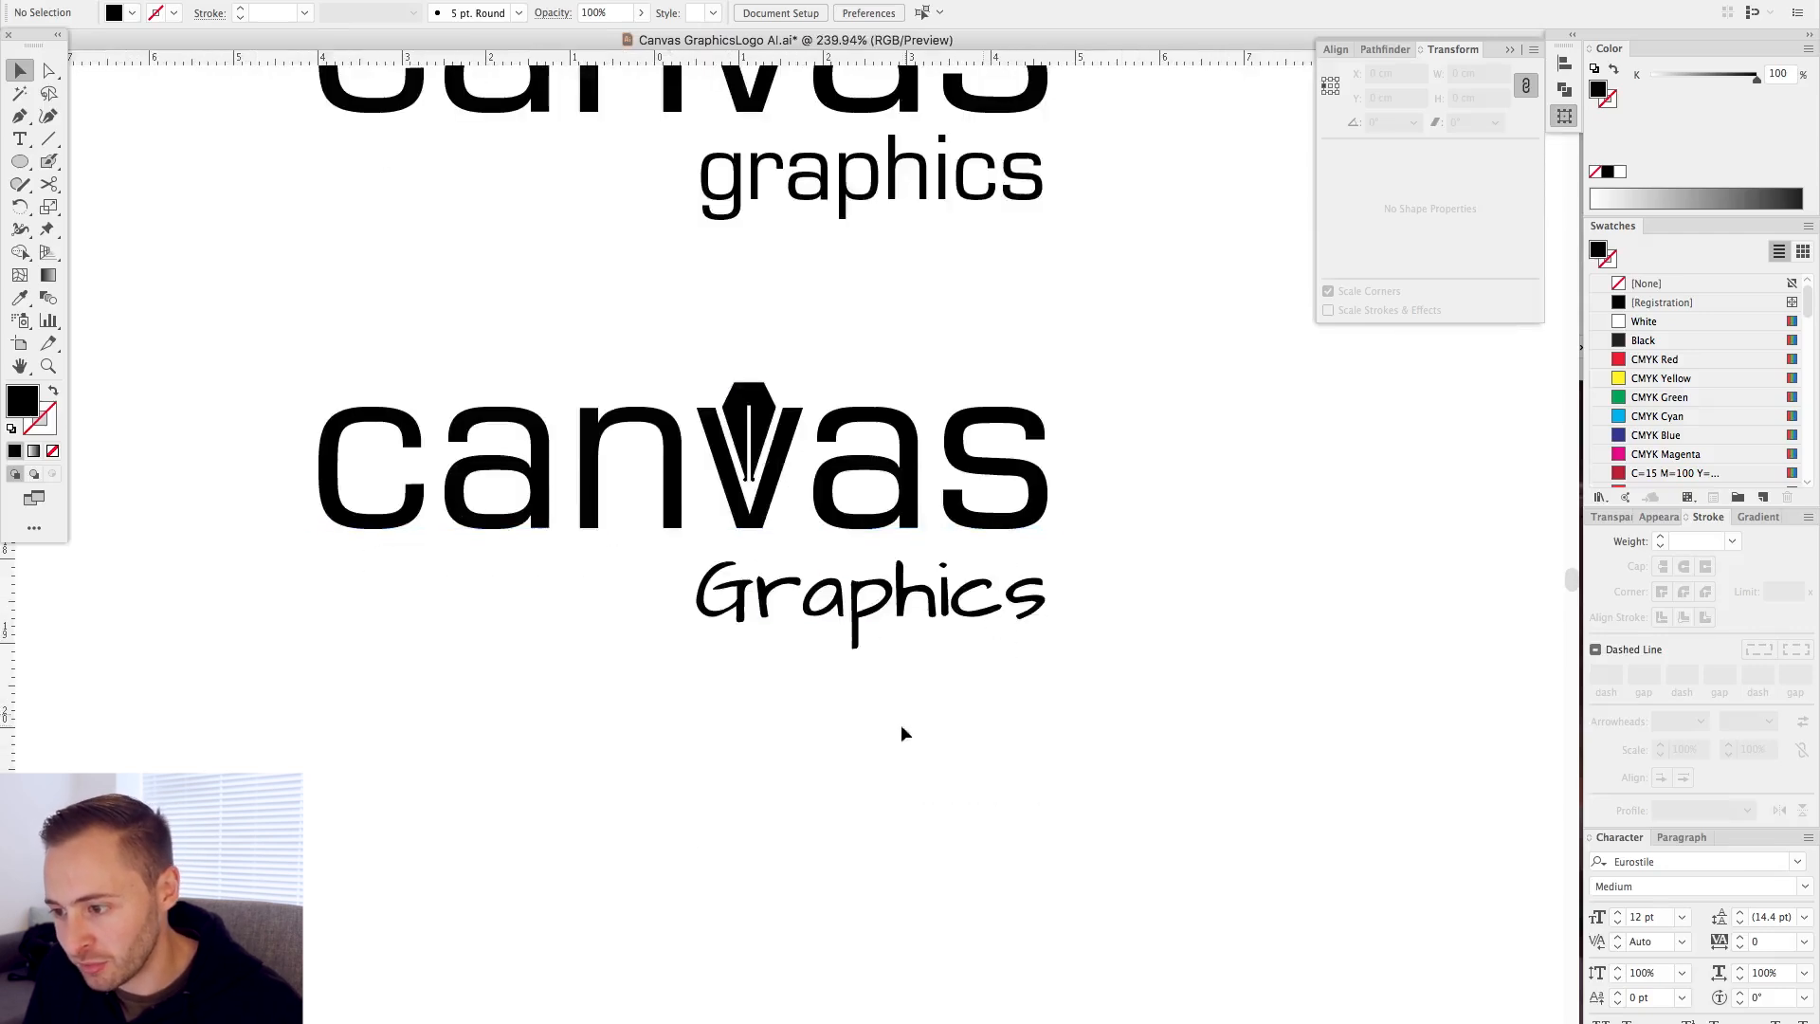
key("super+minus")
key("a")
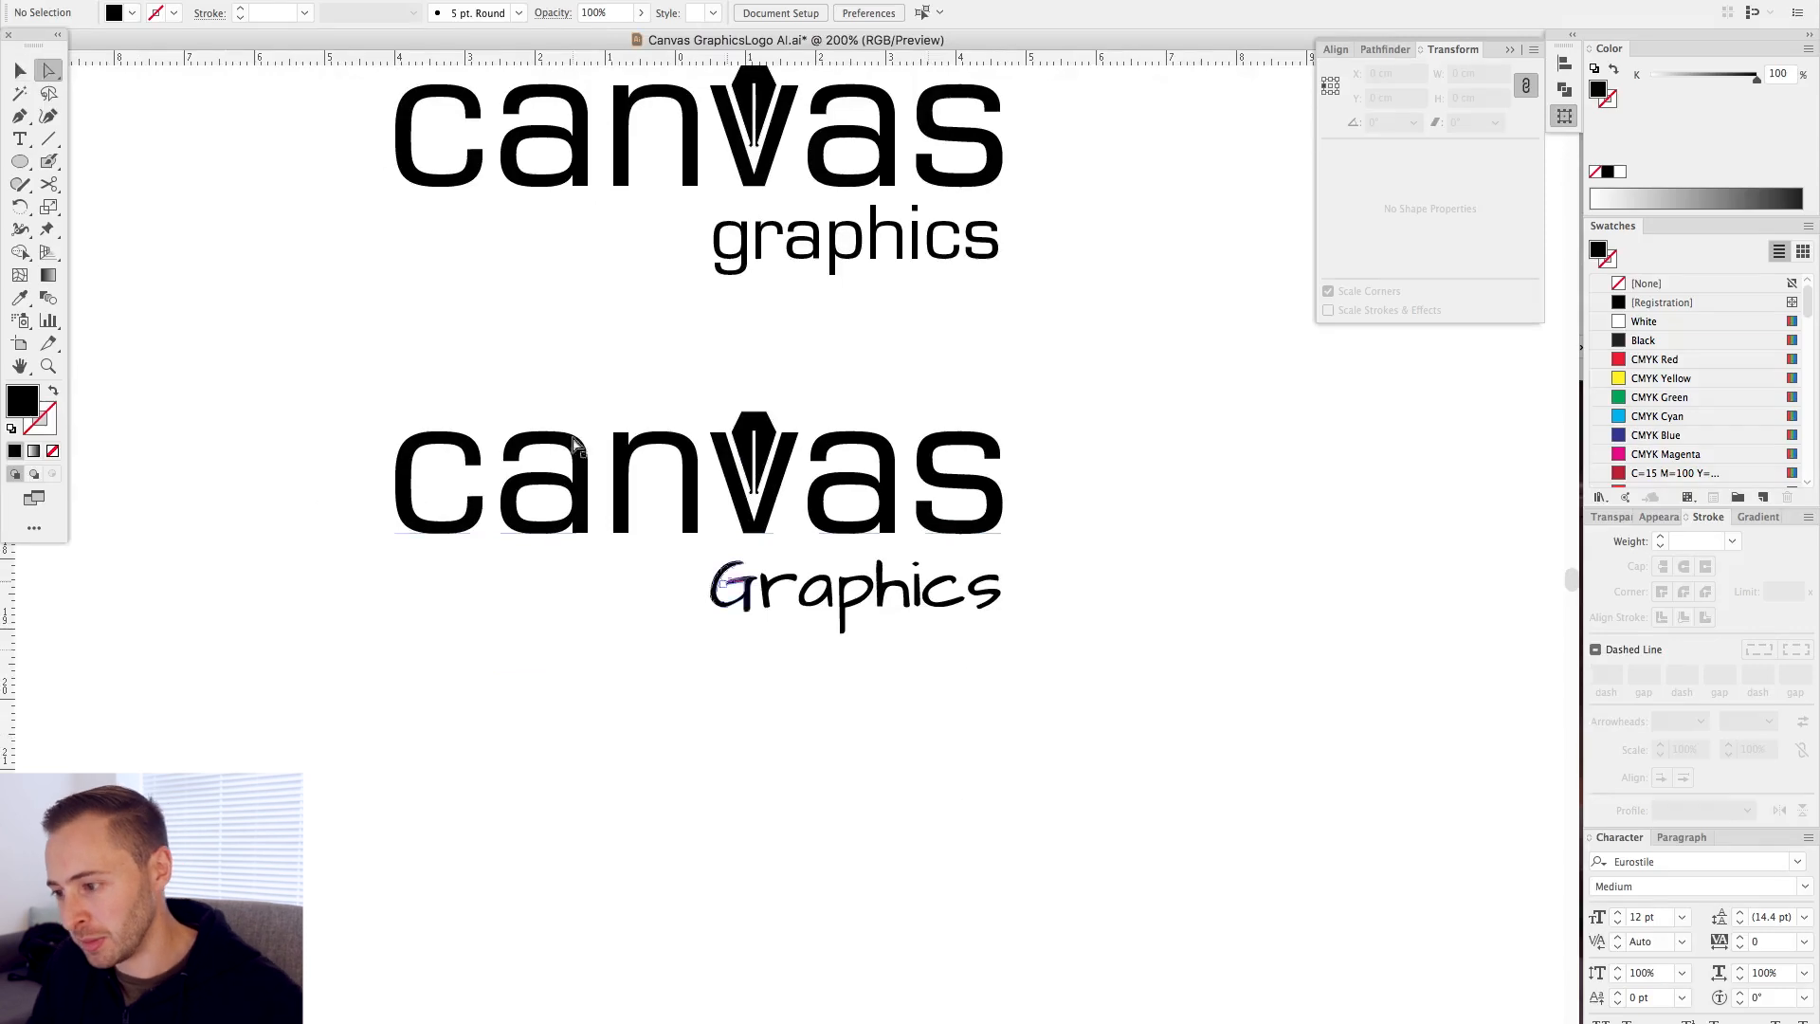
left_click_drag(574, 441, 1192, 722)
left_click_drag(628, 602, 898, 697)
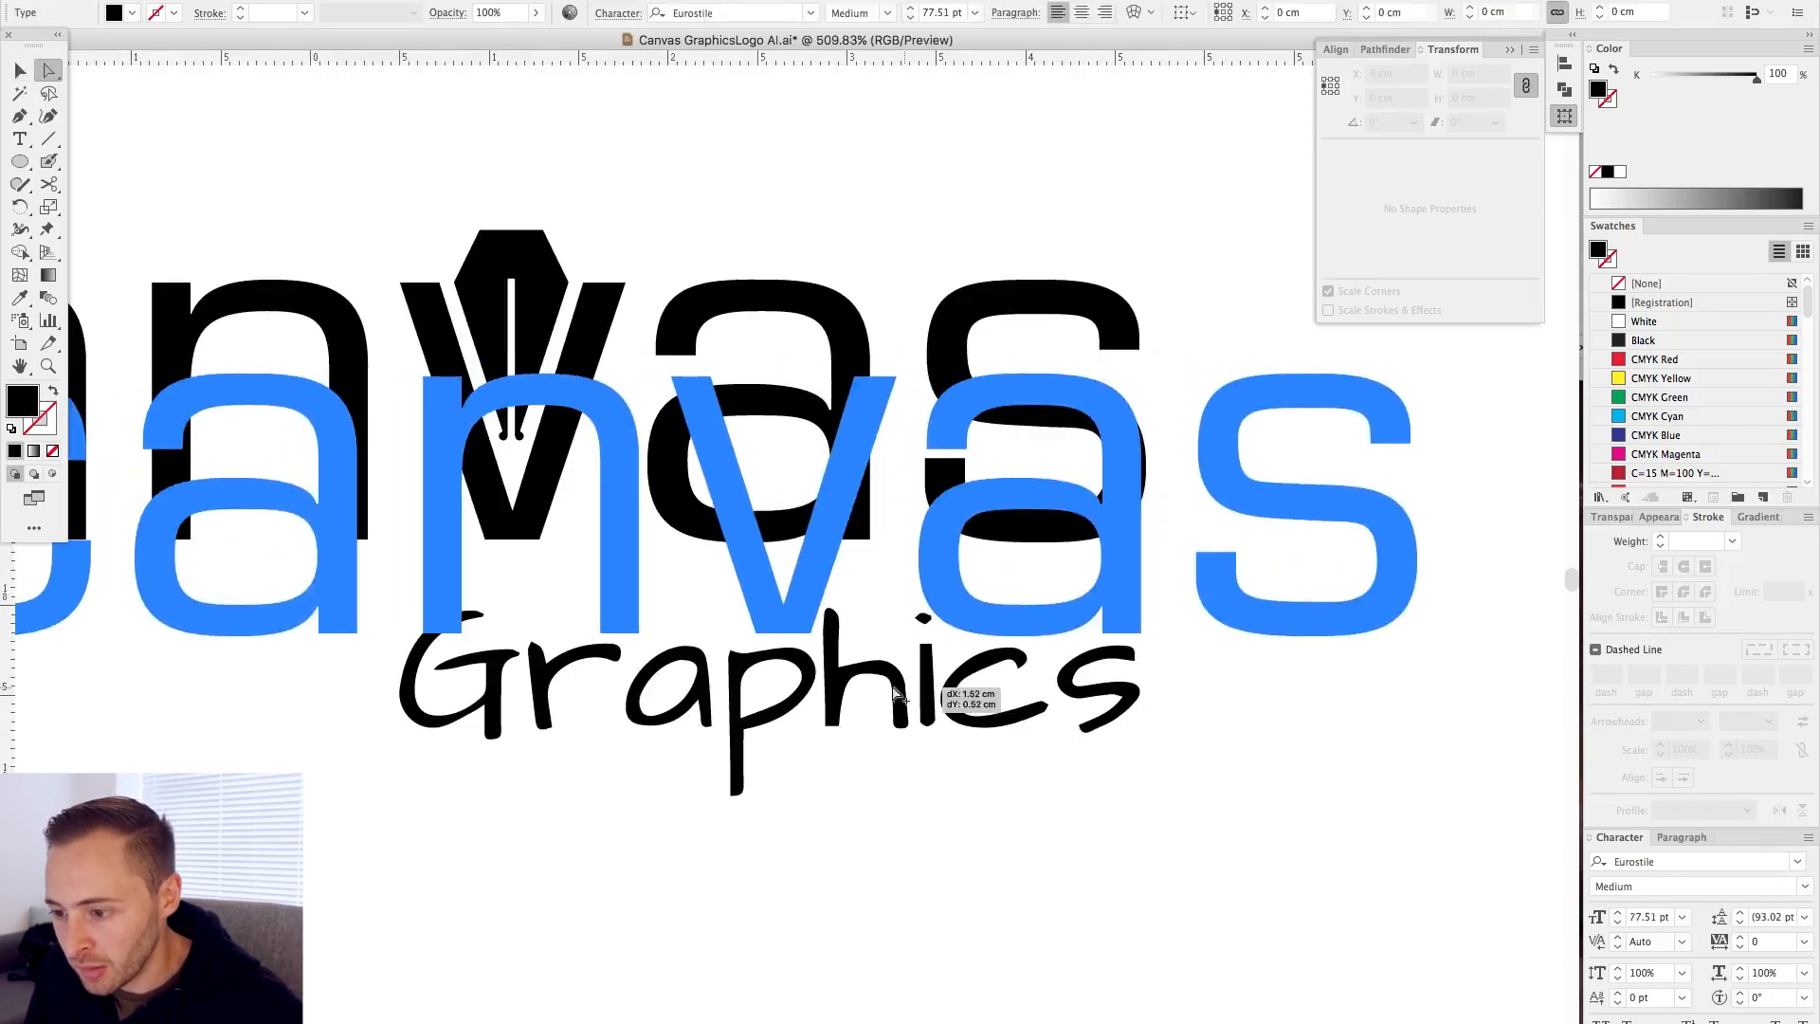
key("super+z")
left_click(856, 813)
mouse_move(1215, 822)
left_mouse_down()
mouse_move(641, 615)
mouse_move(1191, 810)
left_mouse_up()
left_click(624, 759)
key("a")
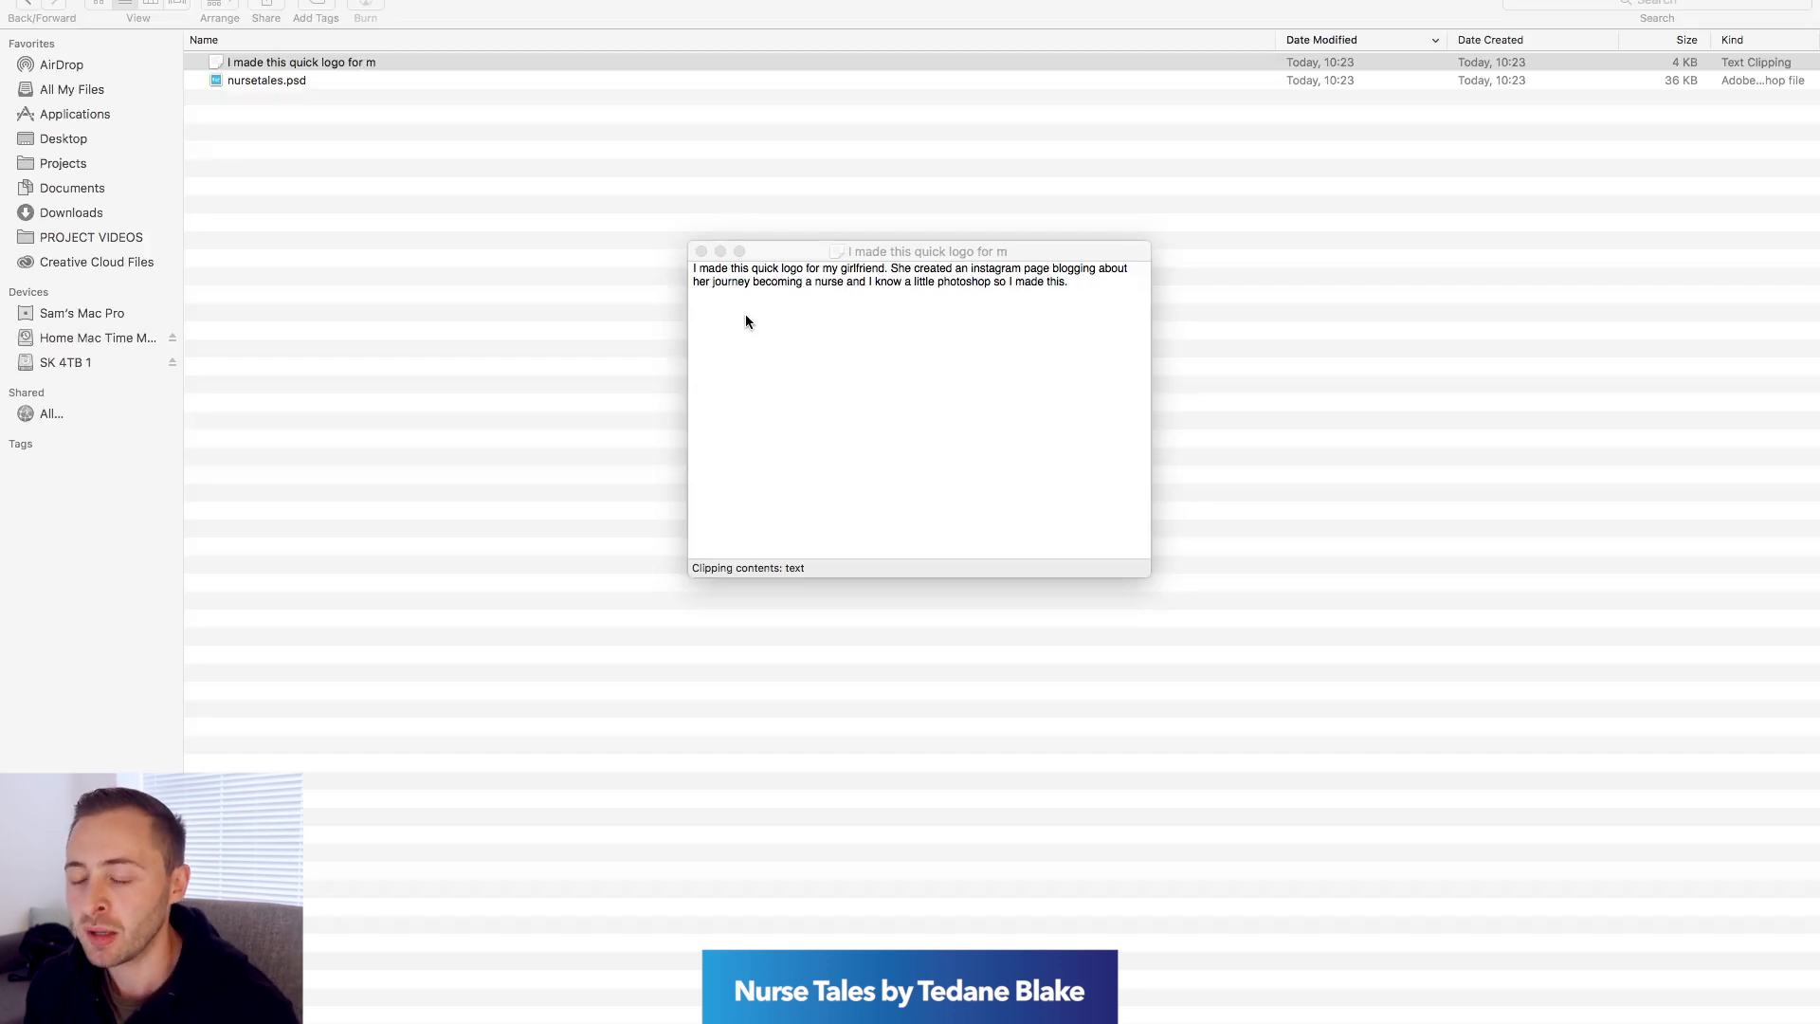
- Close the text clipping describing the Nurse Tales logo and switch to nursetales.psd in Illustrator
left_click(742, 312)
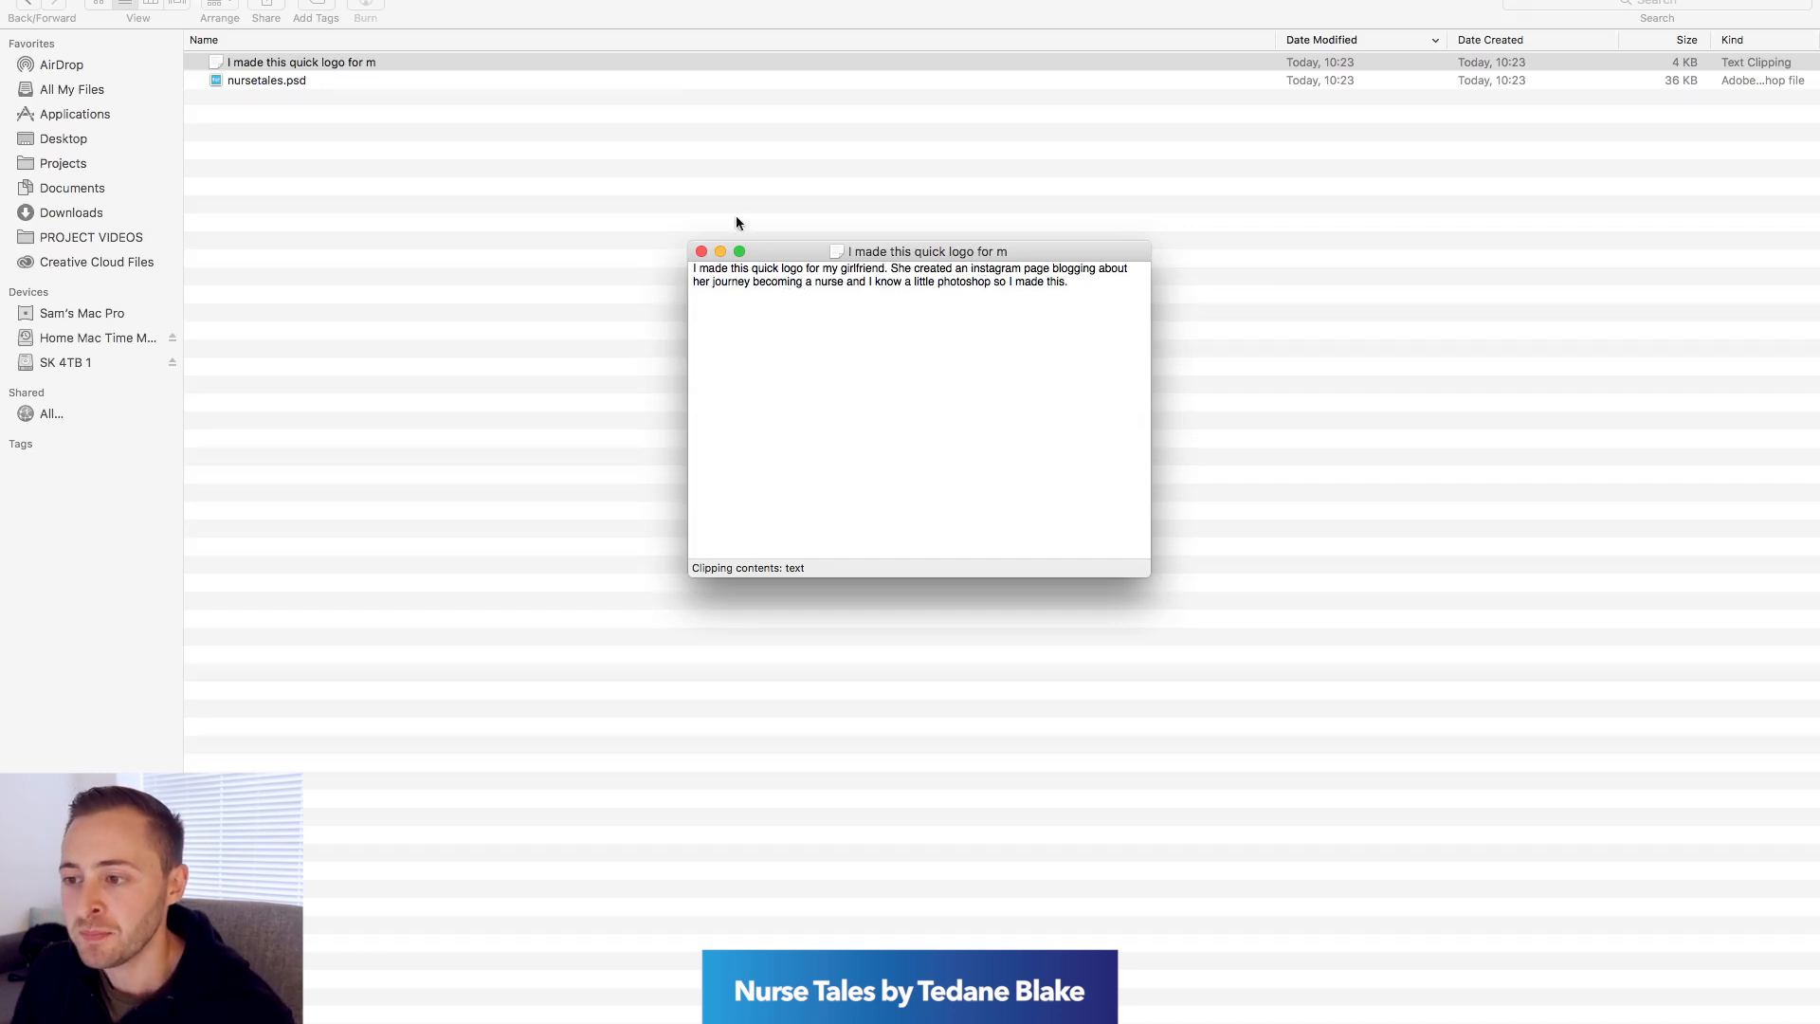
left_click(702, 252)
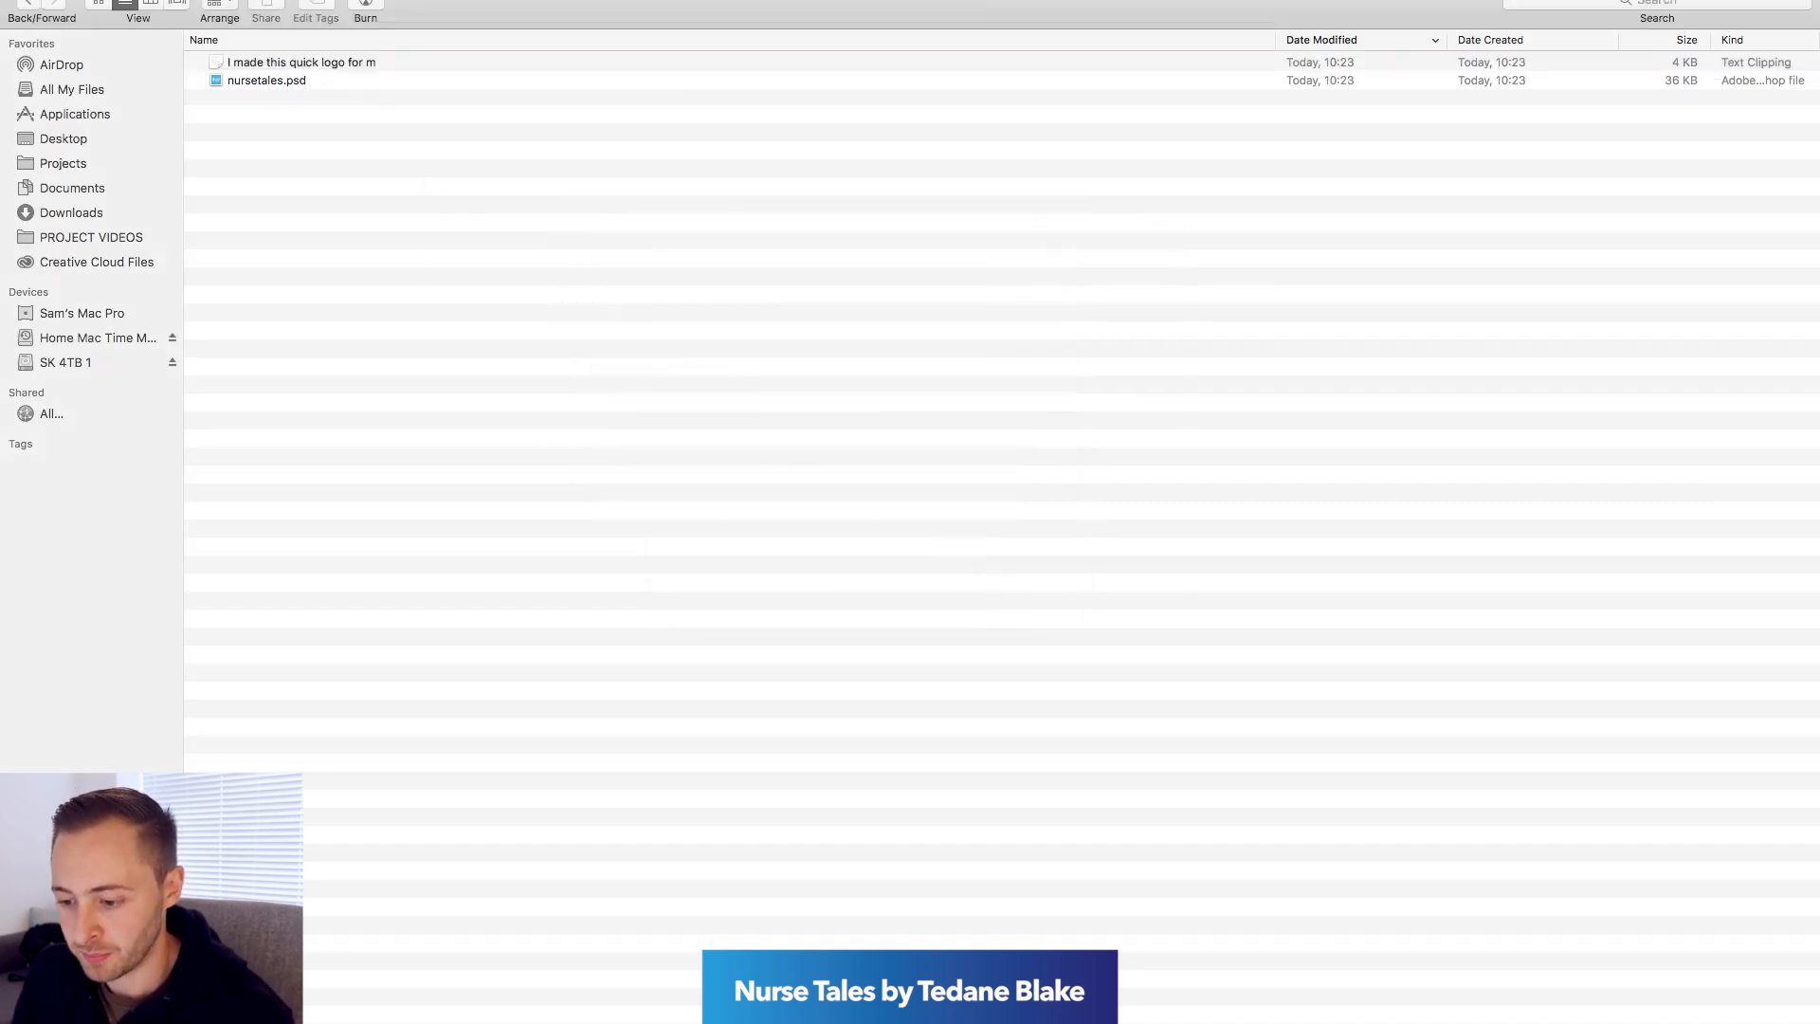
left_click(533, 1020)
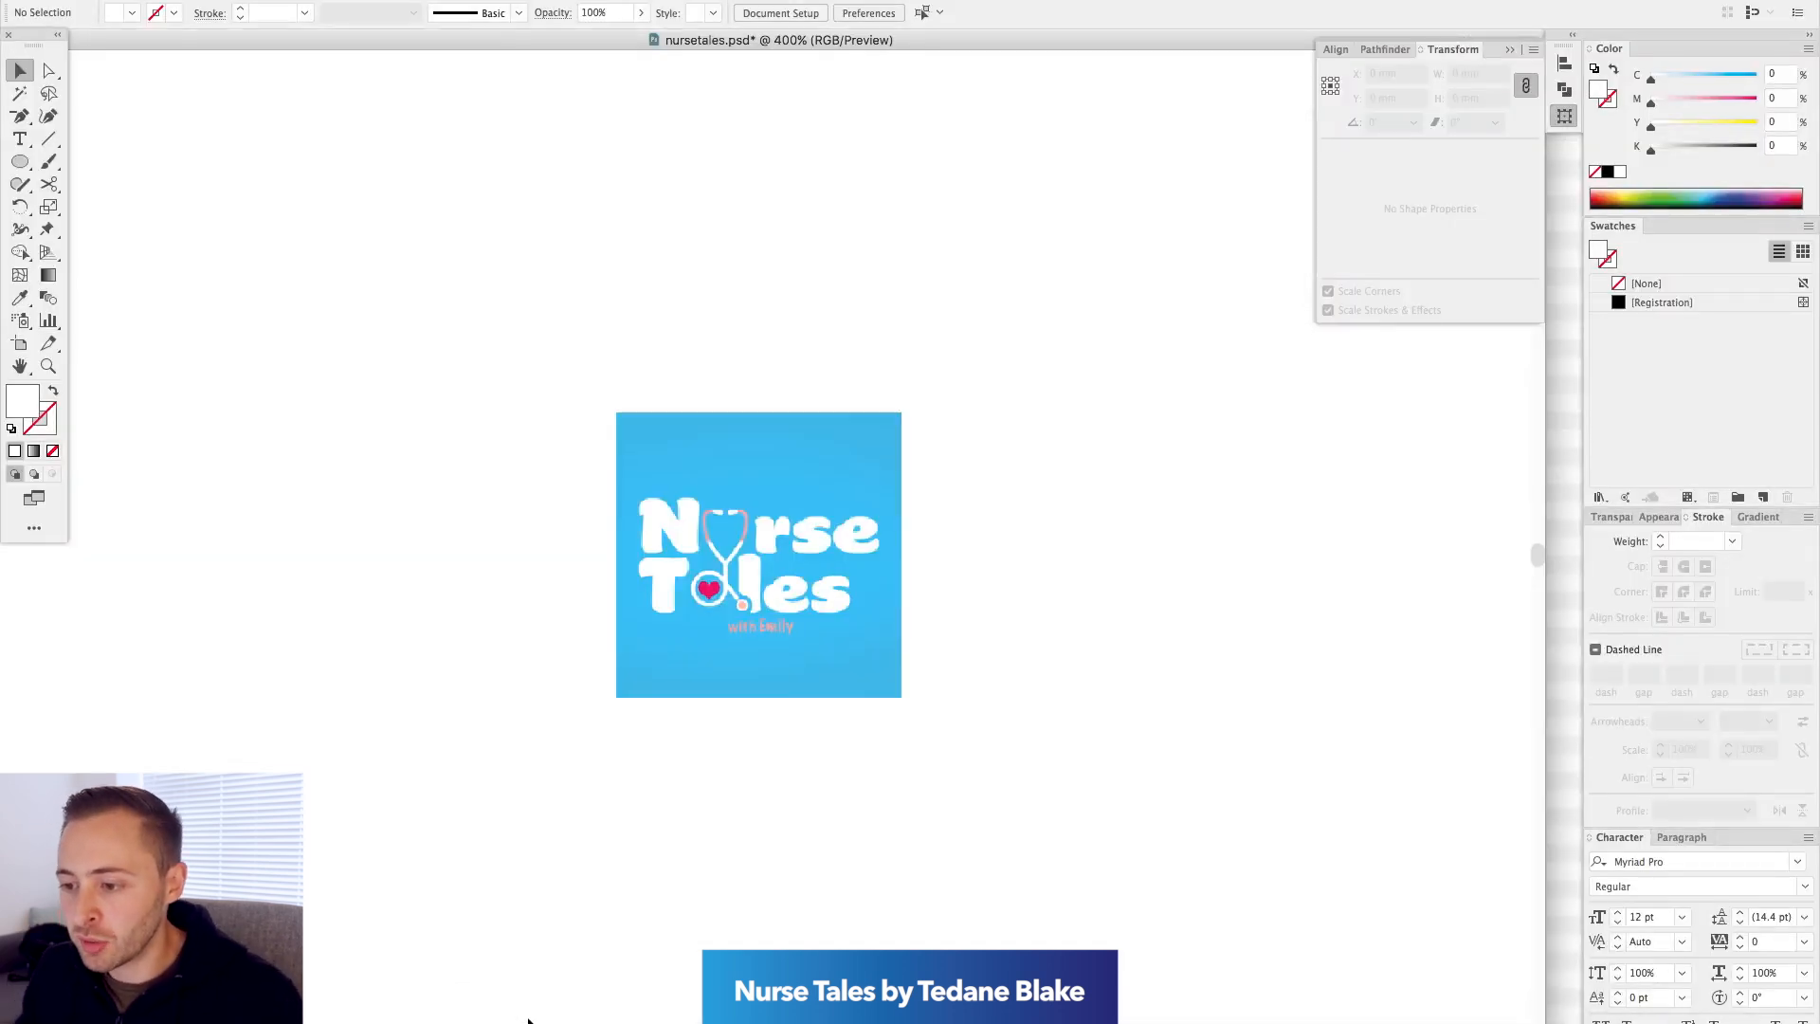
- Save the document as nursetales.ai in Adobe Illustrator format with the Illustrator CC version options
scroll(701, 246, "down", 2)
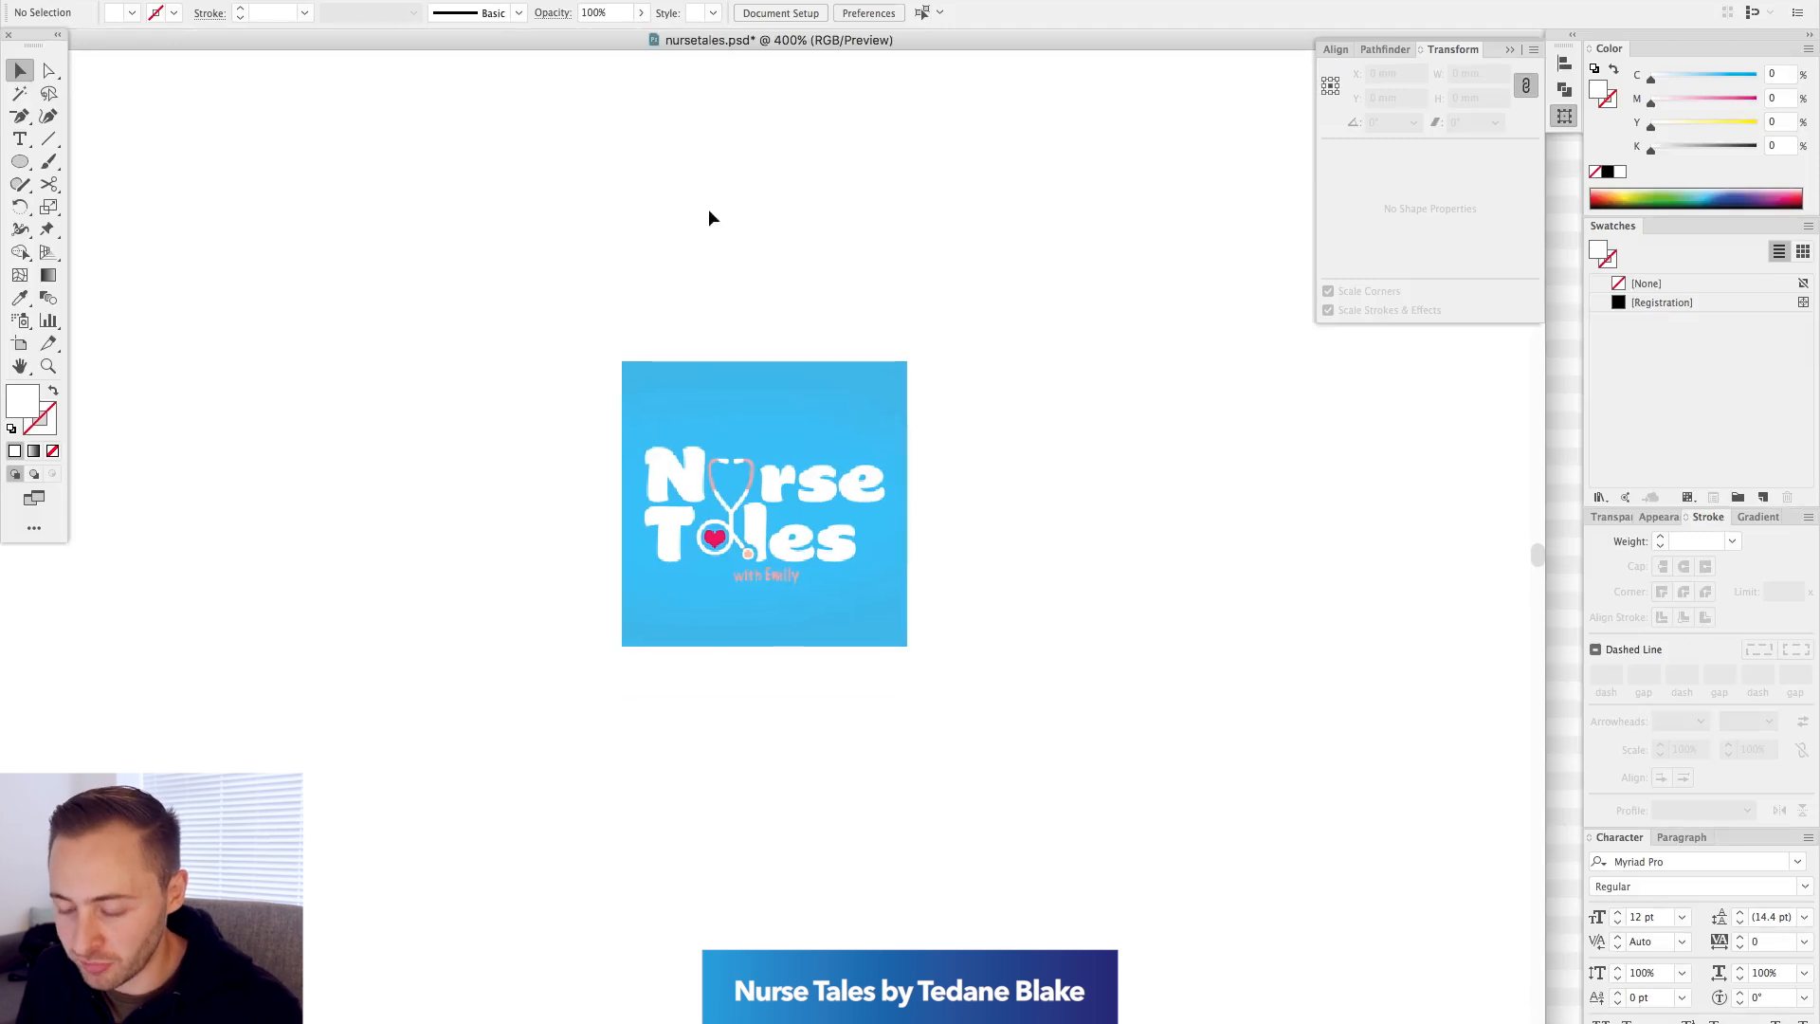
key("super+shift+s")
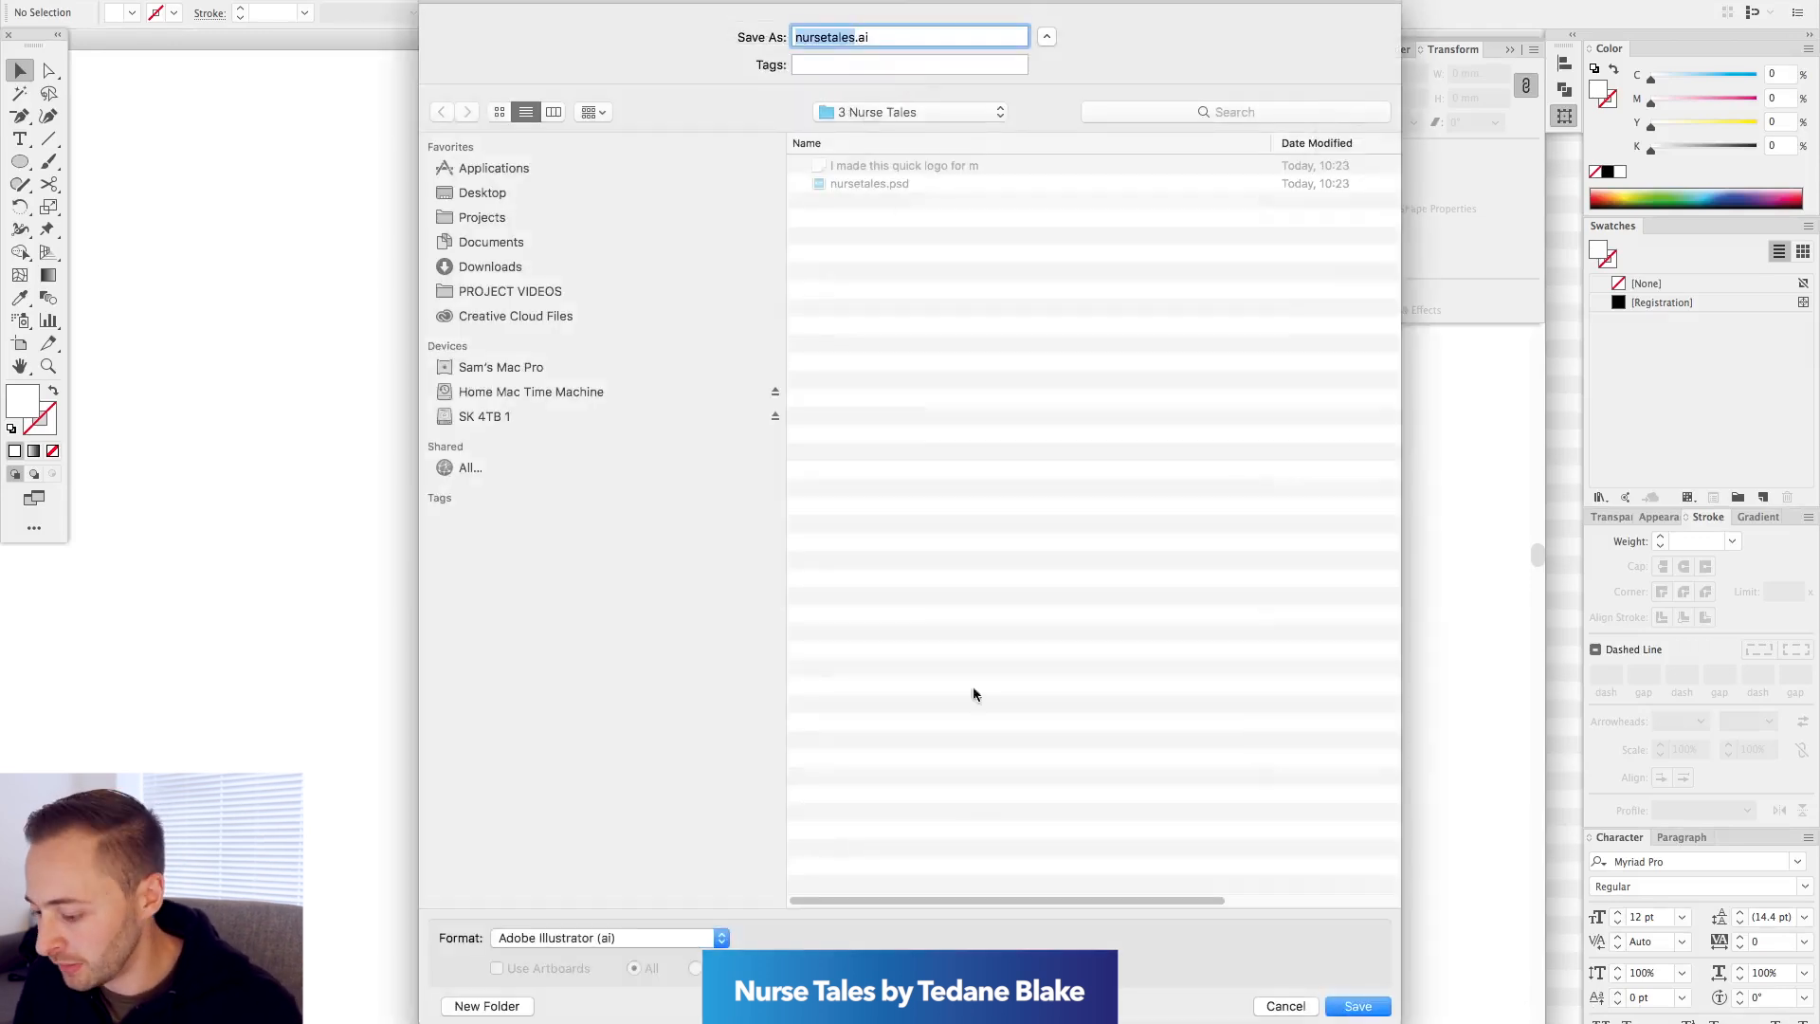
key("Return")
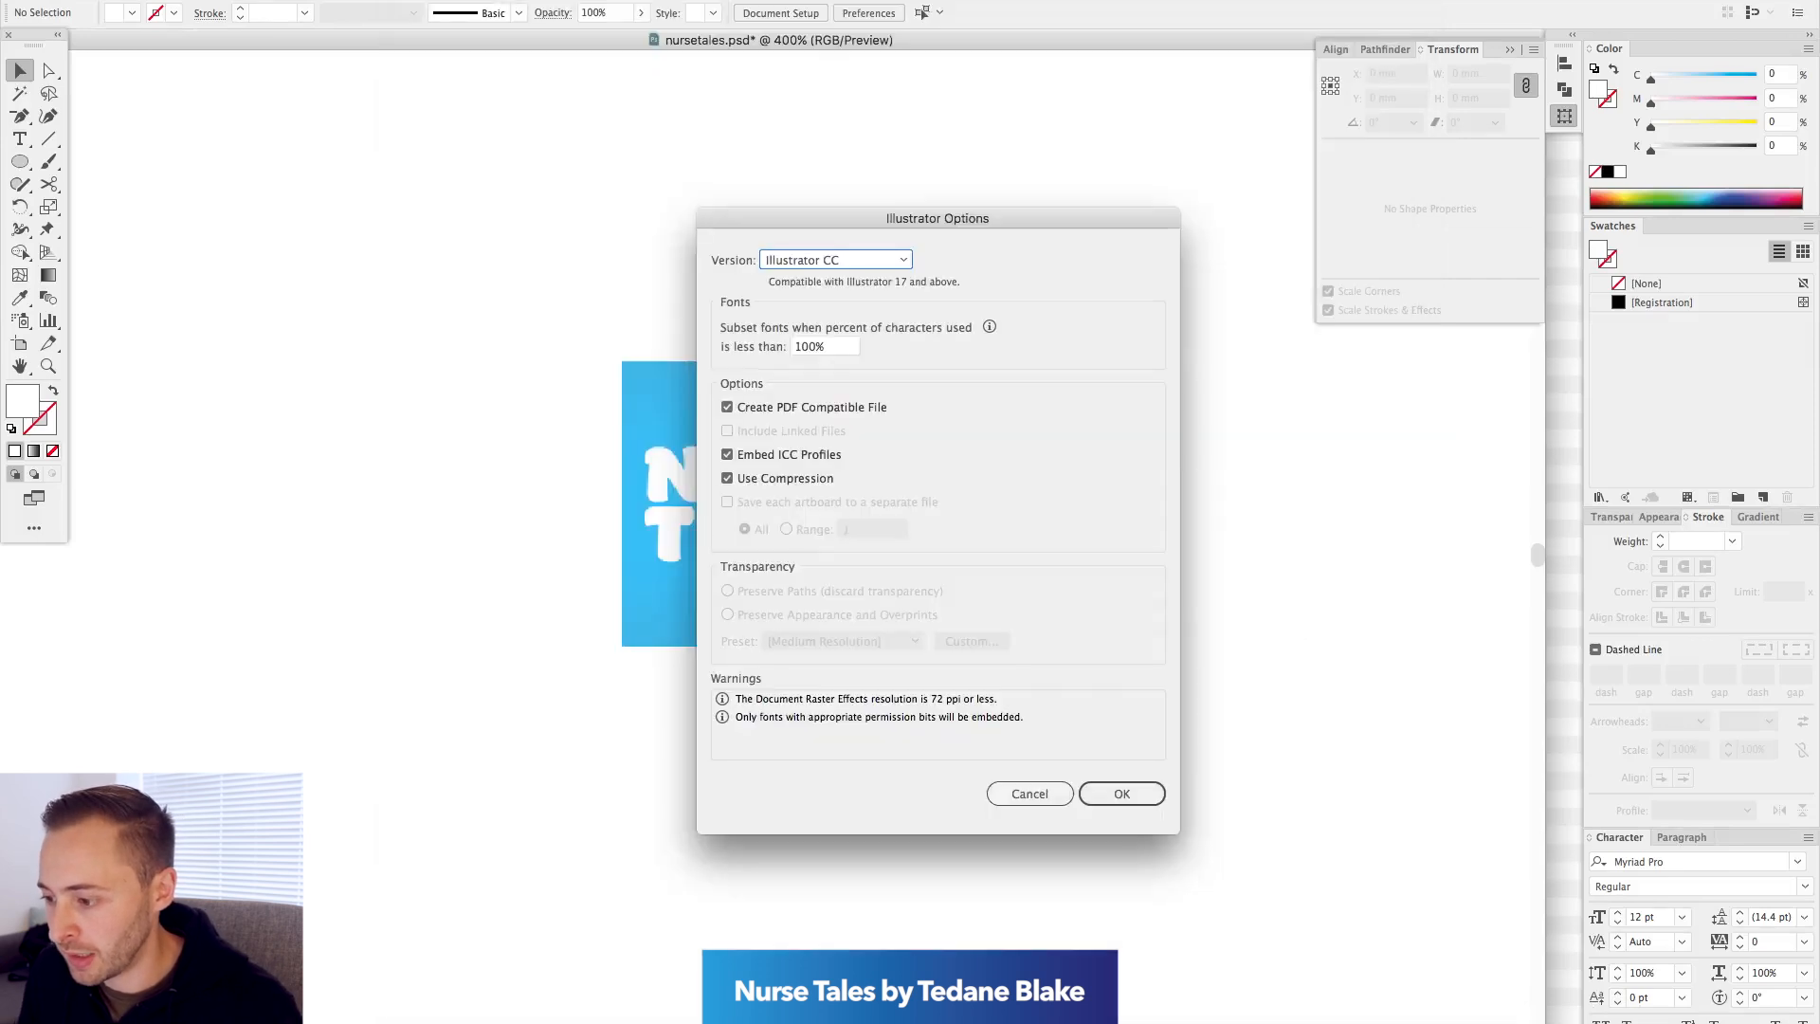
left_click(1127, 787)
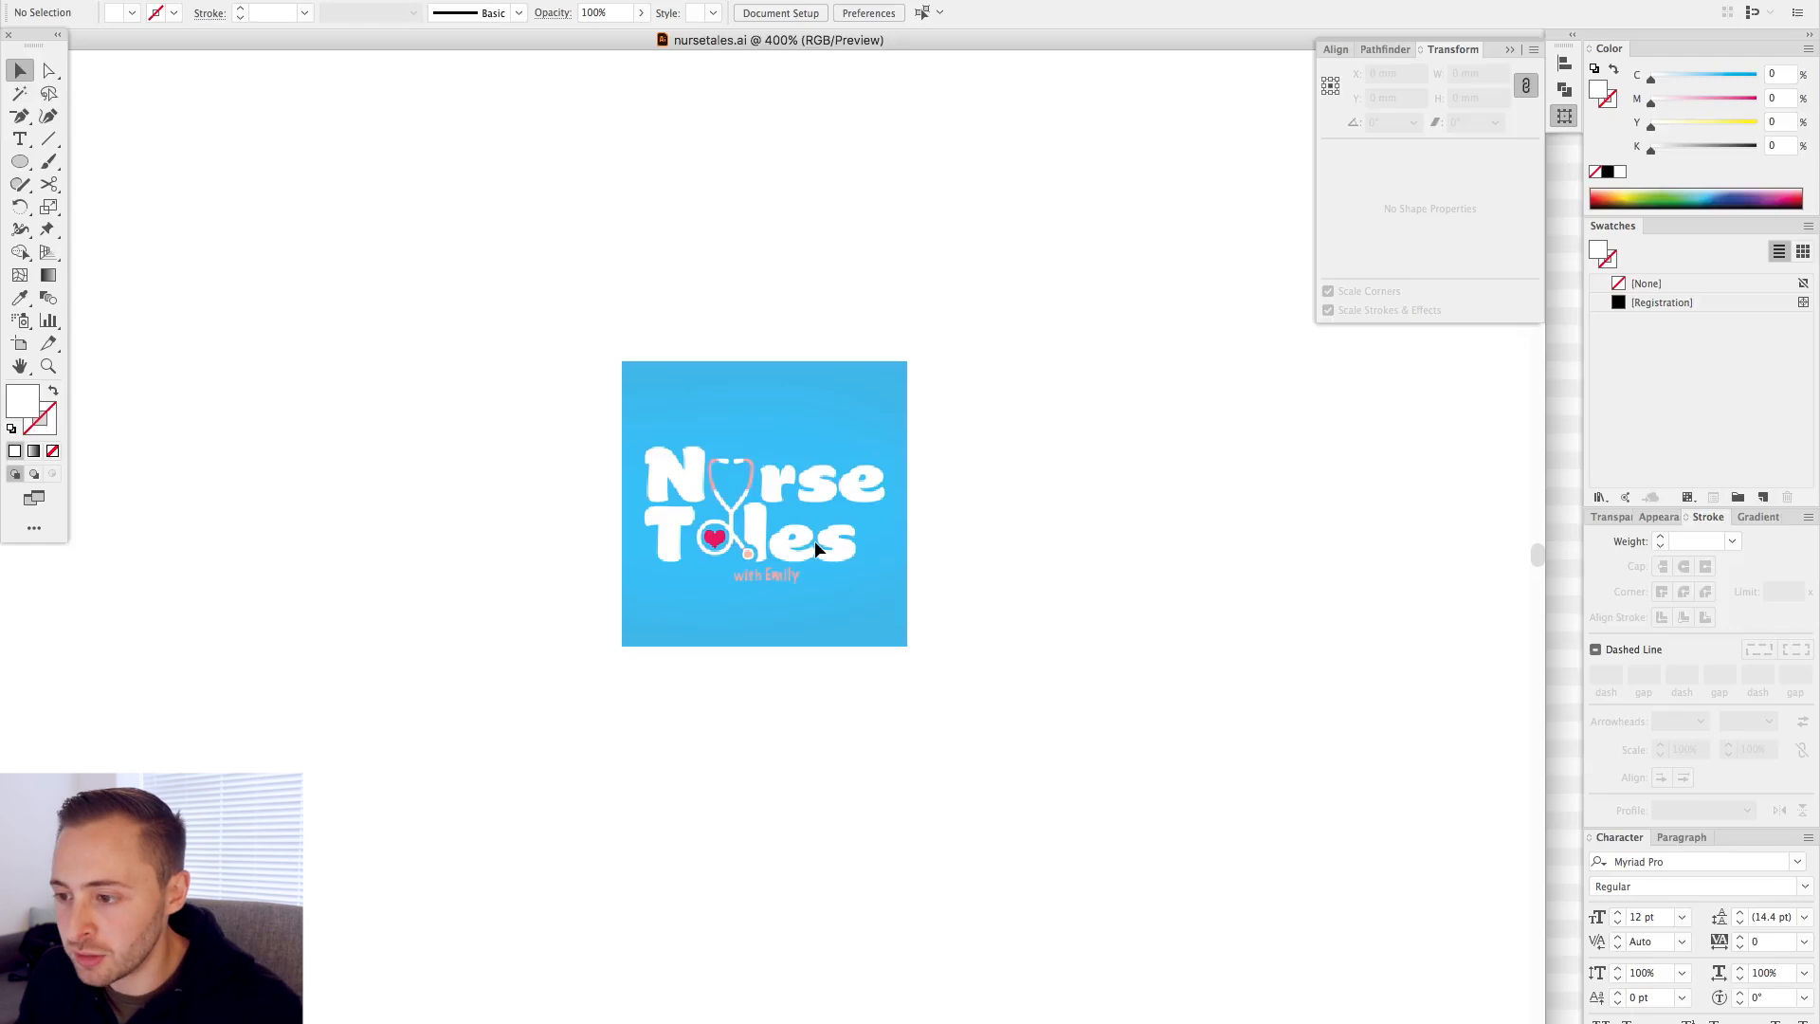
- Examine the lettering and stethoscope shapes of the original Nurse Tales logo up close
left_click_drag(811, 422, 813, 355)
left_click_drag(247, 138, 1101, 737)
left_click(168, 0)
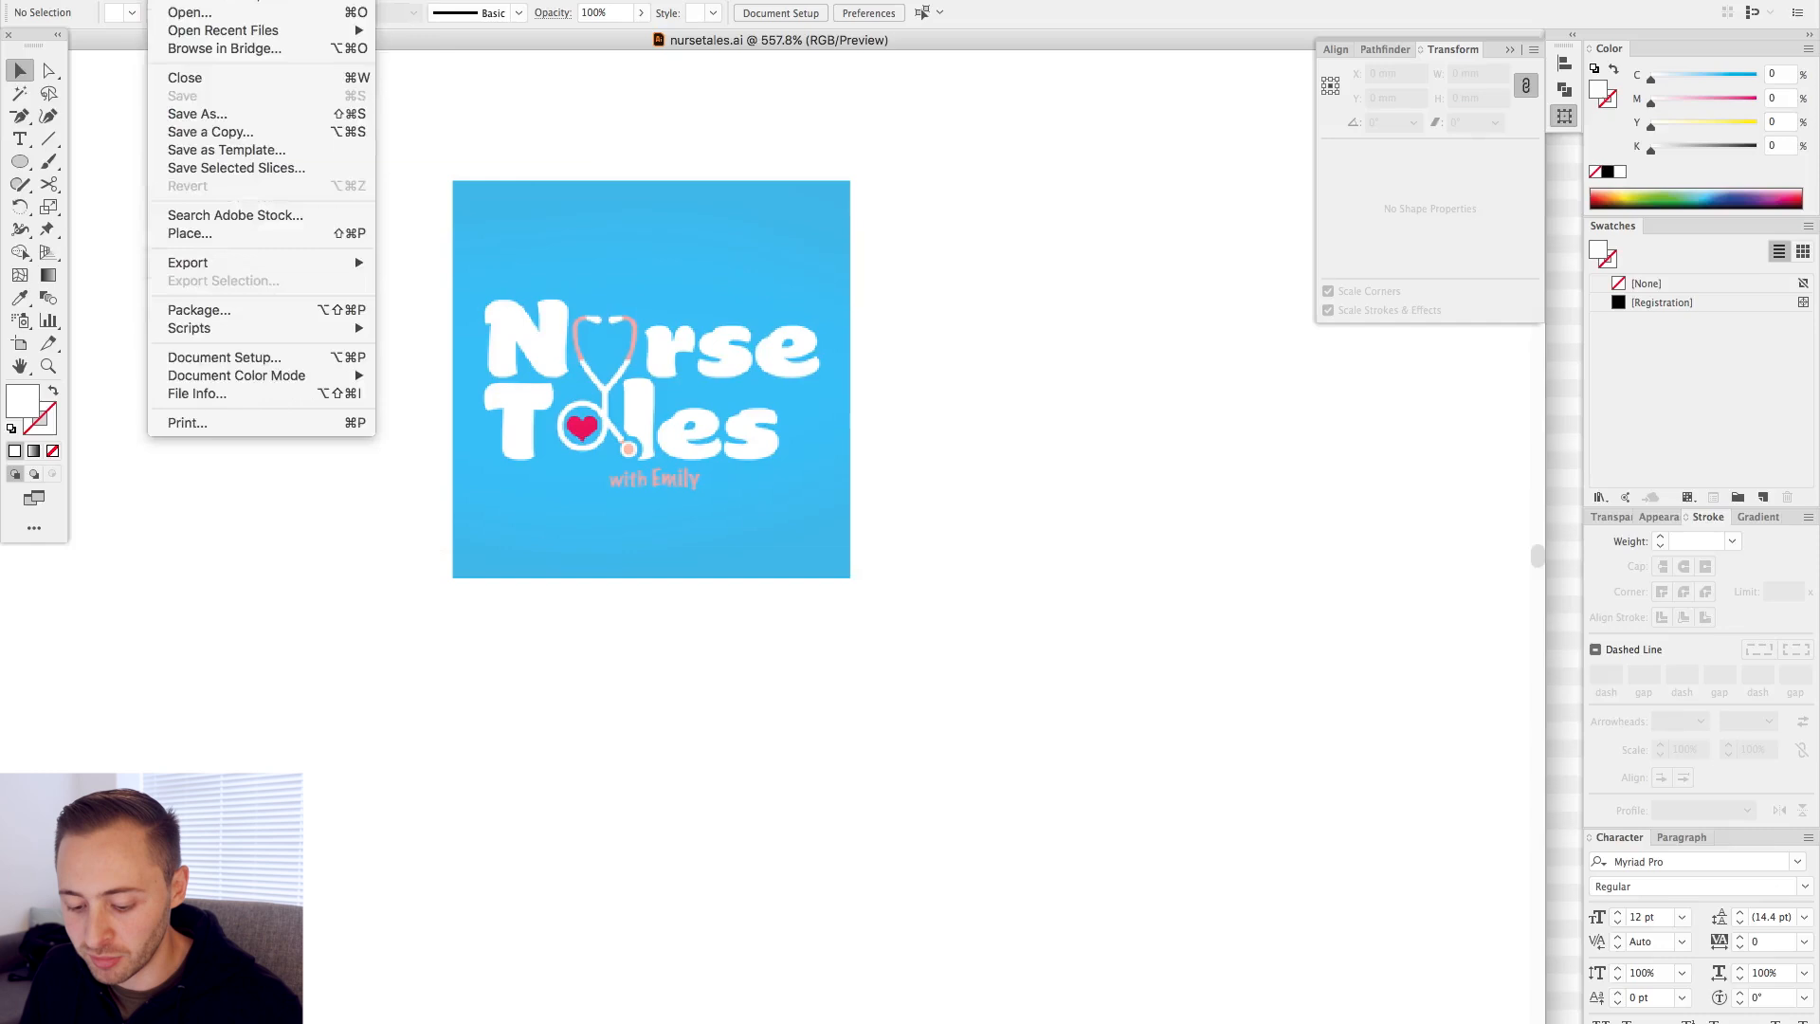
left_click(168, 0)
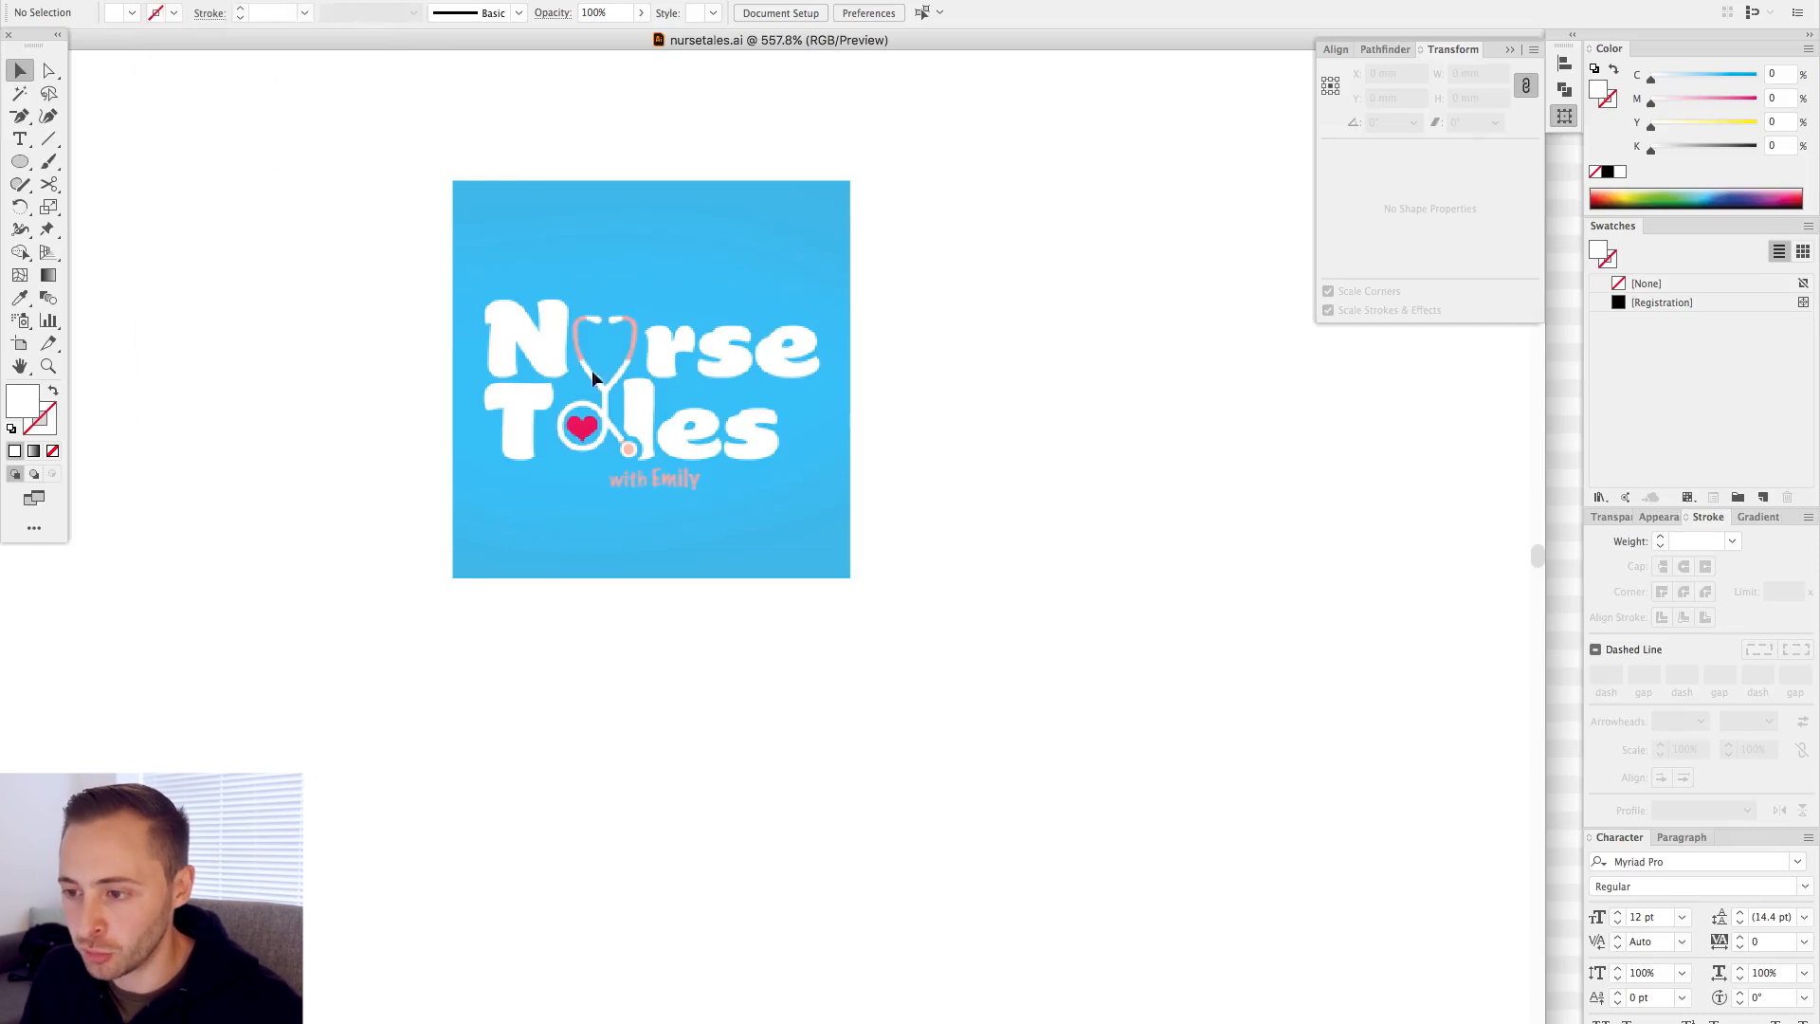
scroll(714, 243, "up", 1)
scroll(714, 243, "right", 1)
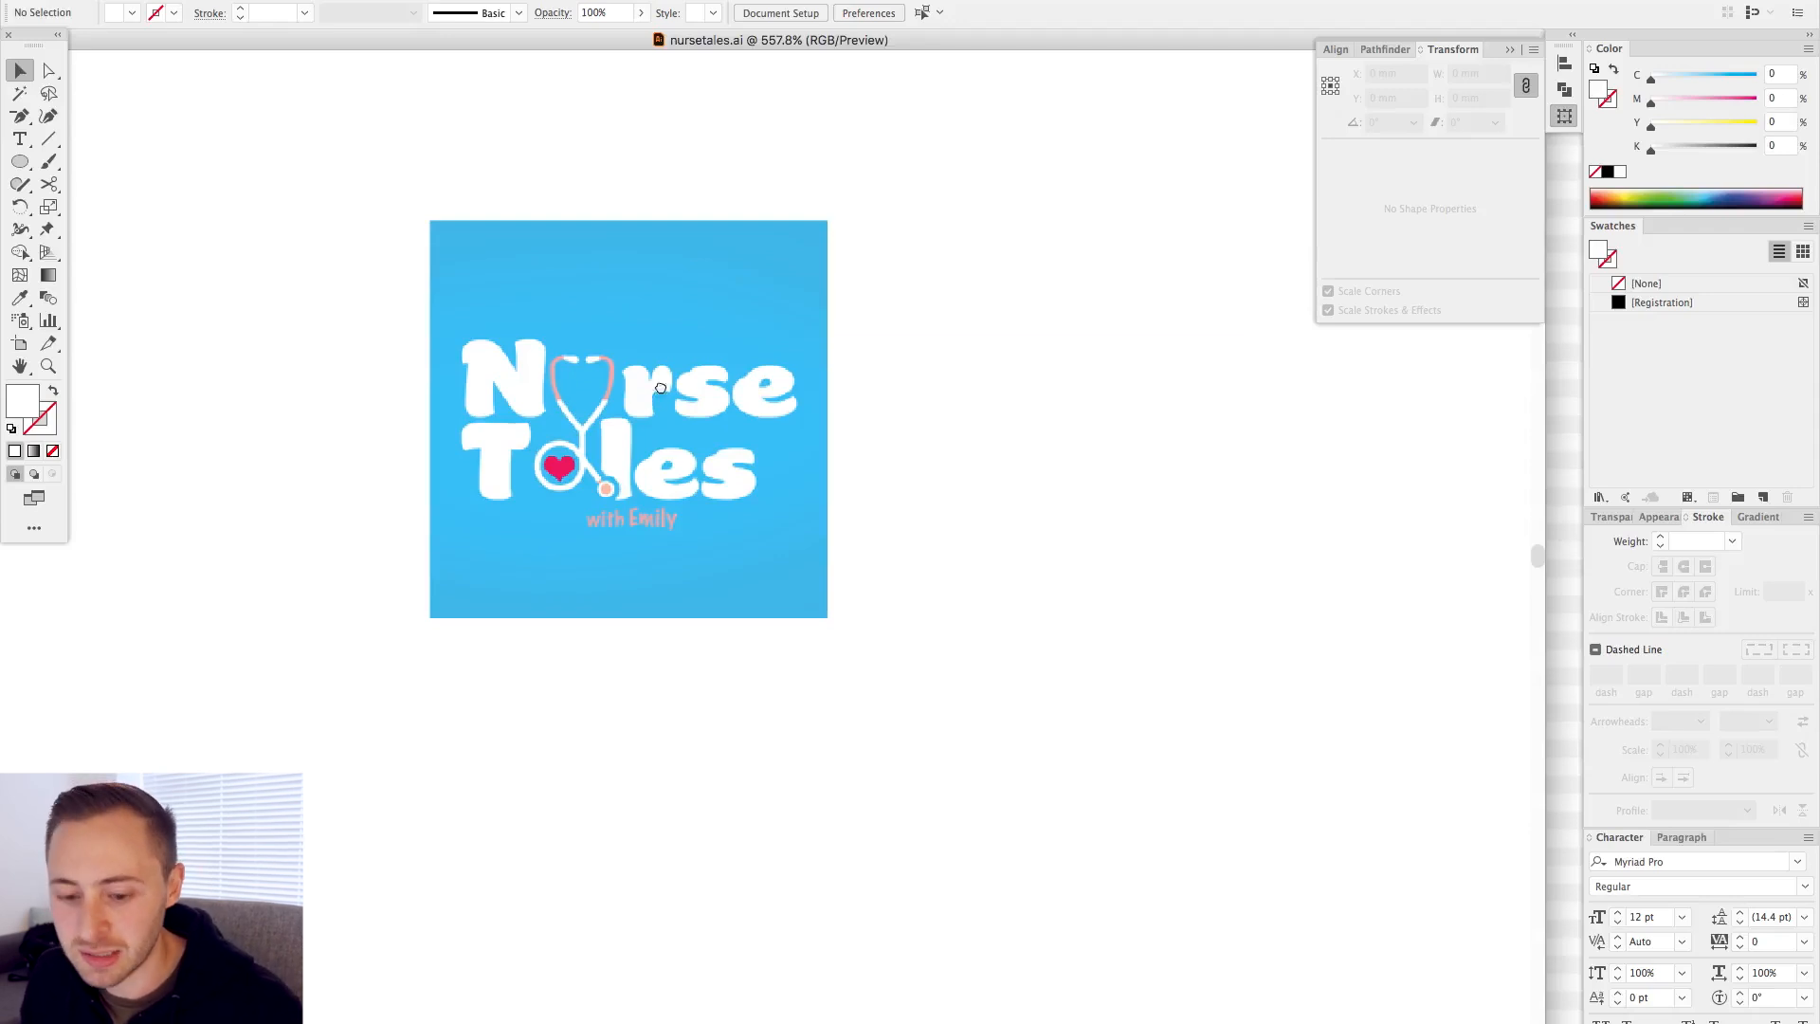
scroll(567, 381, "down", 2)
scroll(638, 384, "down", 1)
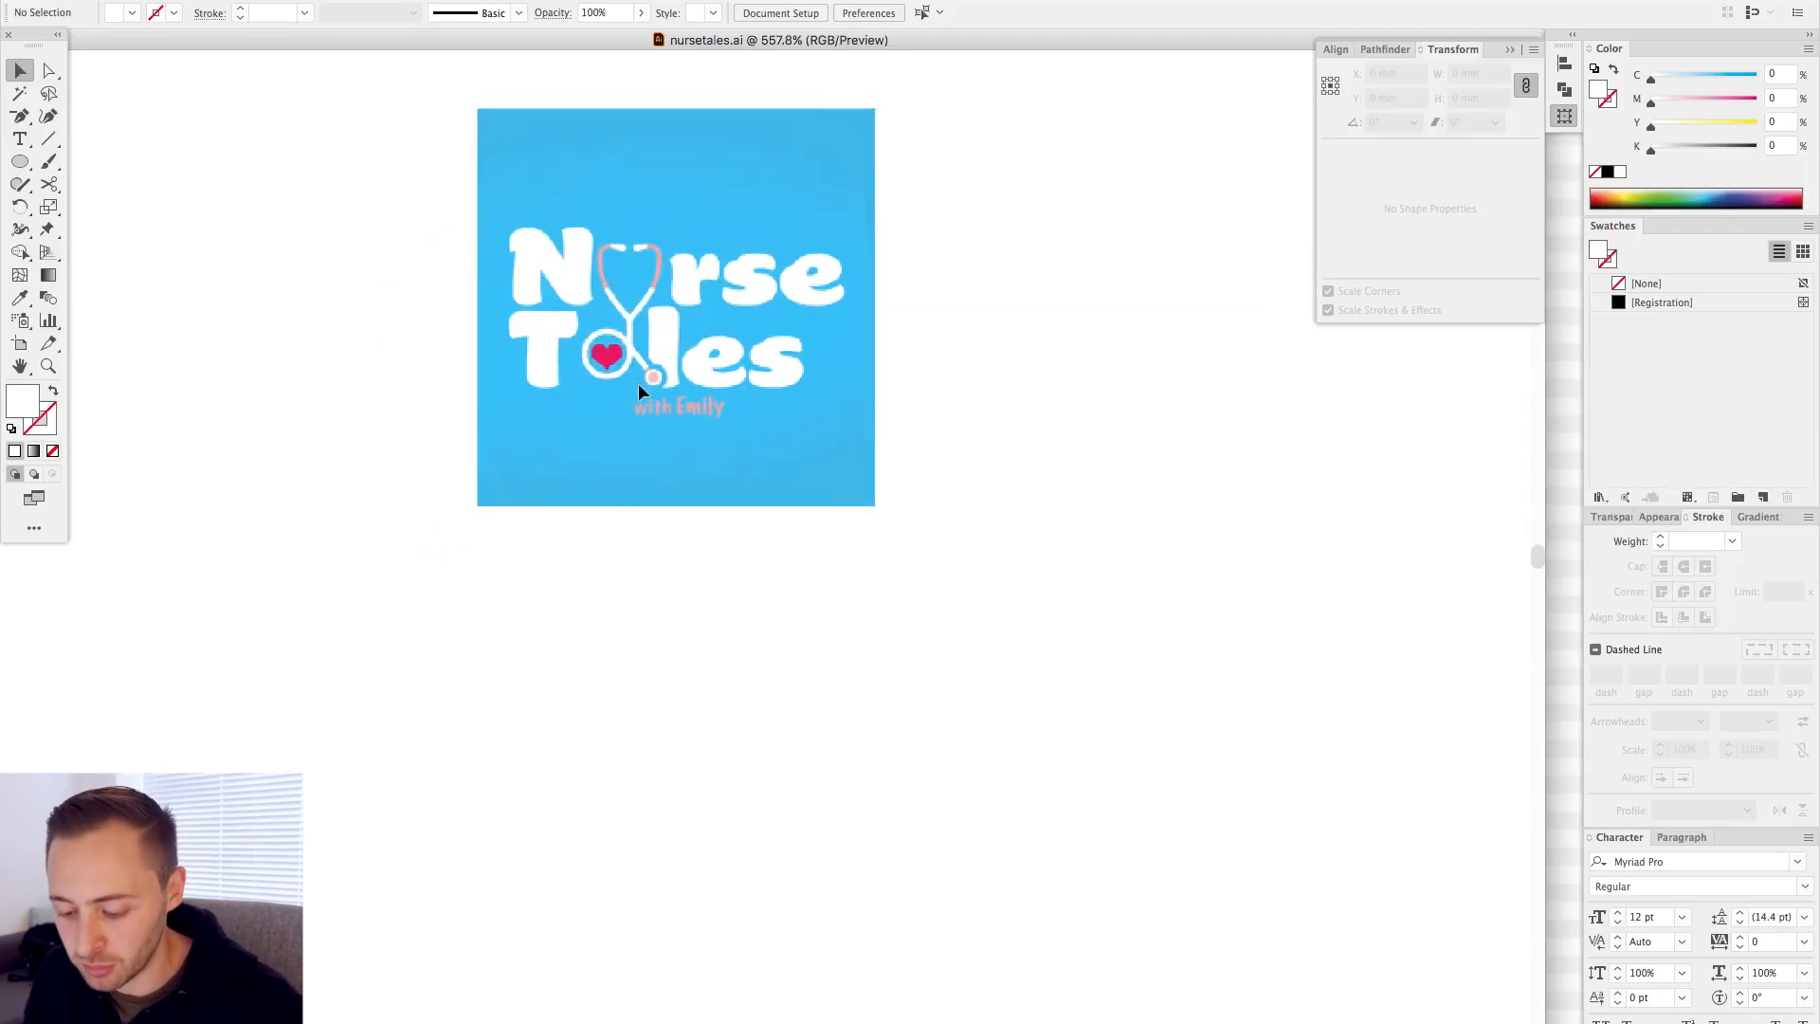
- Add the text "Nurse" below the original logo
key("t")
scroll(613, 459, "down", 1)
left_click(606, 531)
type("Nur")
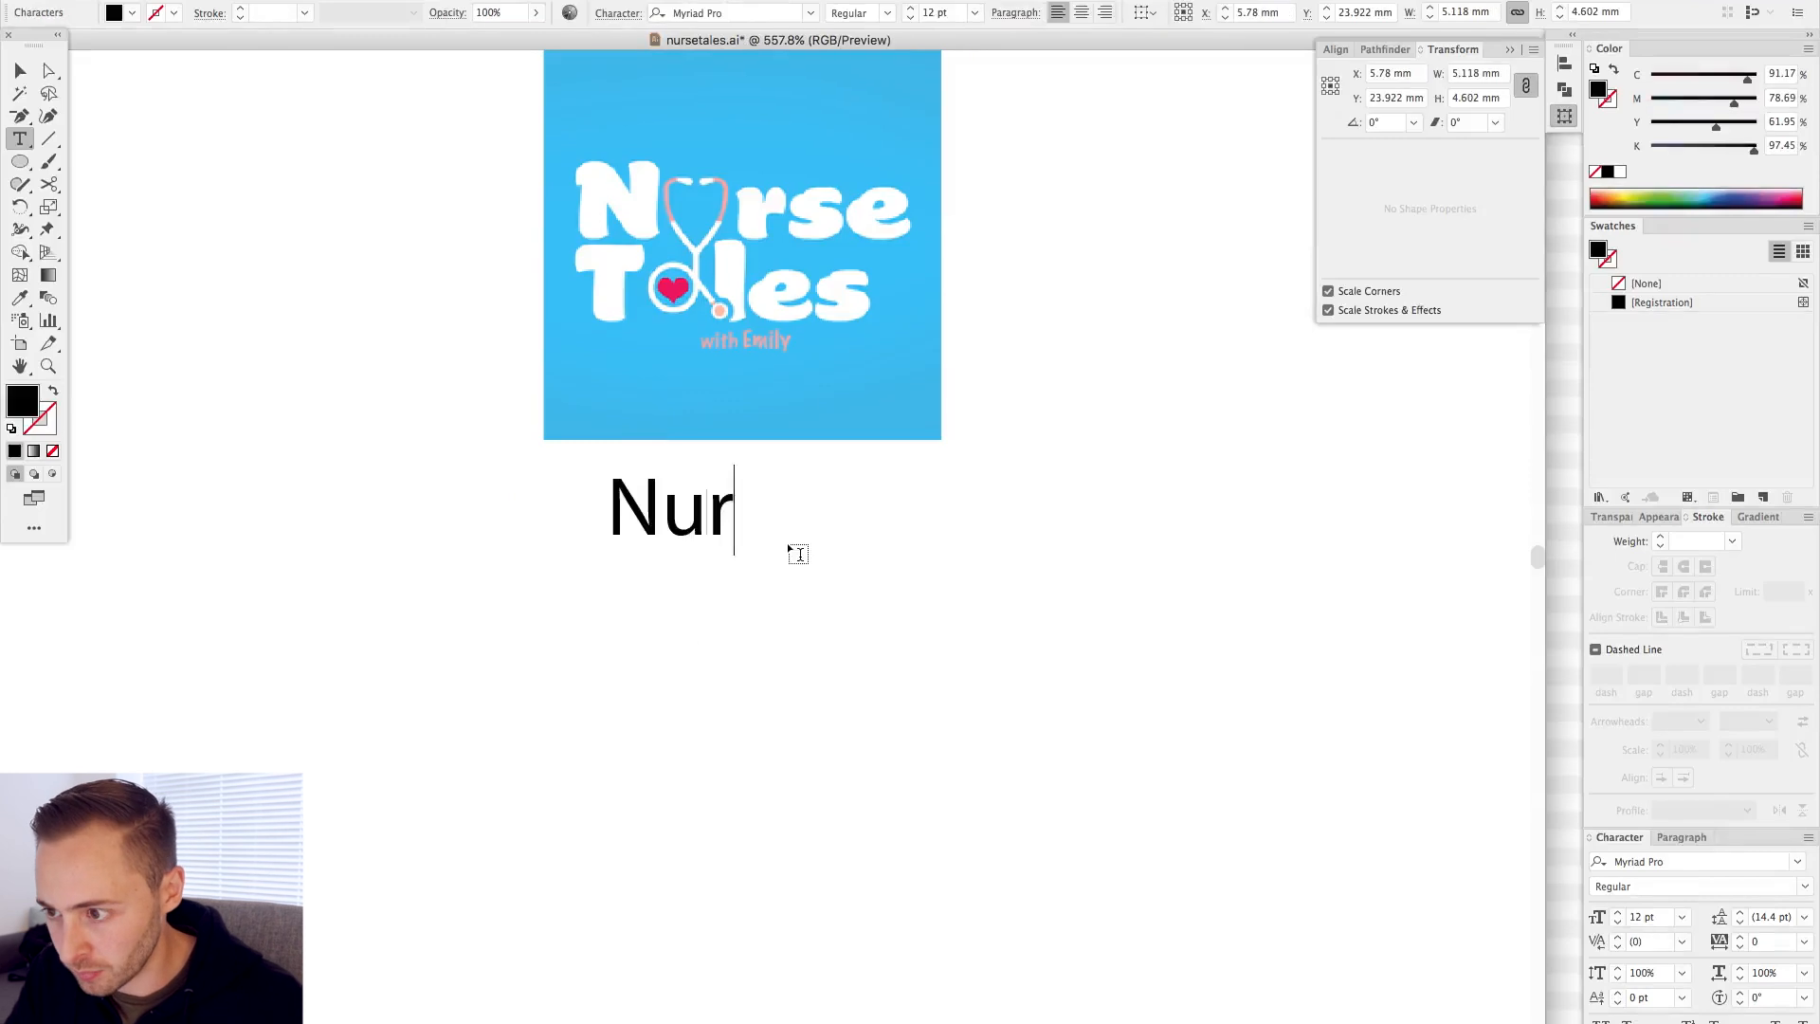
type("se")
- Duplicate the "Nurse" text lower down and change the copy to "Tales"
left_click(16, 72)
left_click_drag(756, 510, 699, 722)
double_click(846, 689)
key("super+a")
type("Tales")
left_click(19, 71)
- Set both the "Nurse" and "Tales" texts in the Co Text font
left_click(376, 351)
left_click_drag(700, 722, 757, 651)
left_click(493, 658)
left_click_drag(481, 657, 931, 881)
left_click_drag(370, 402, 758, 776)
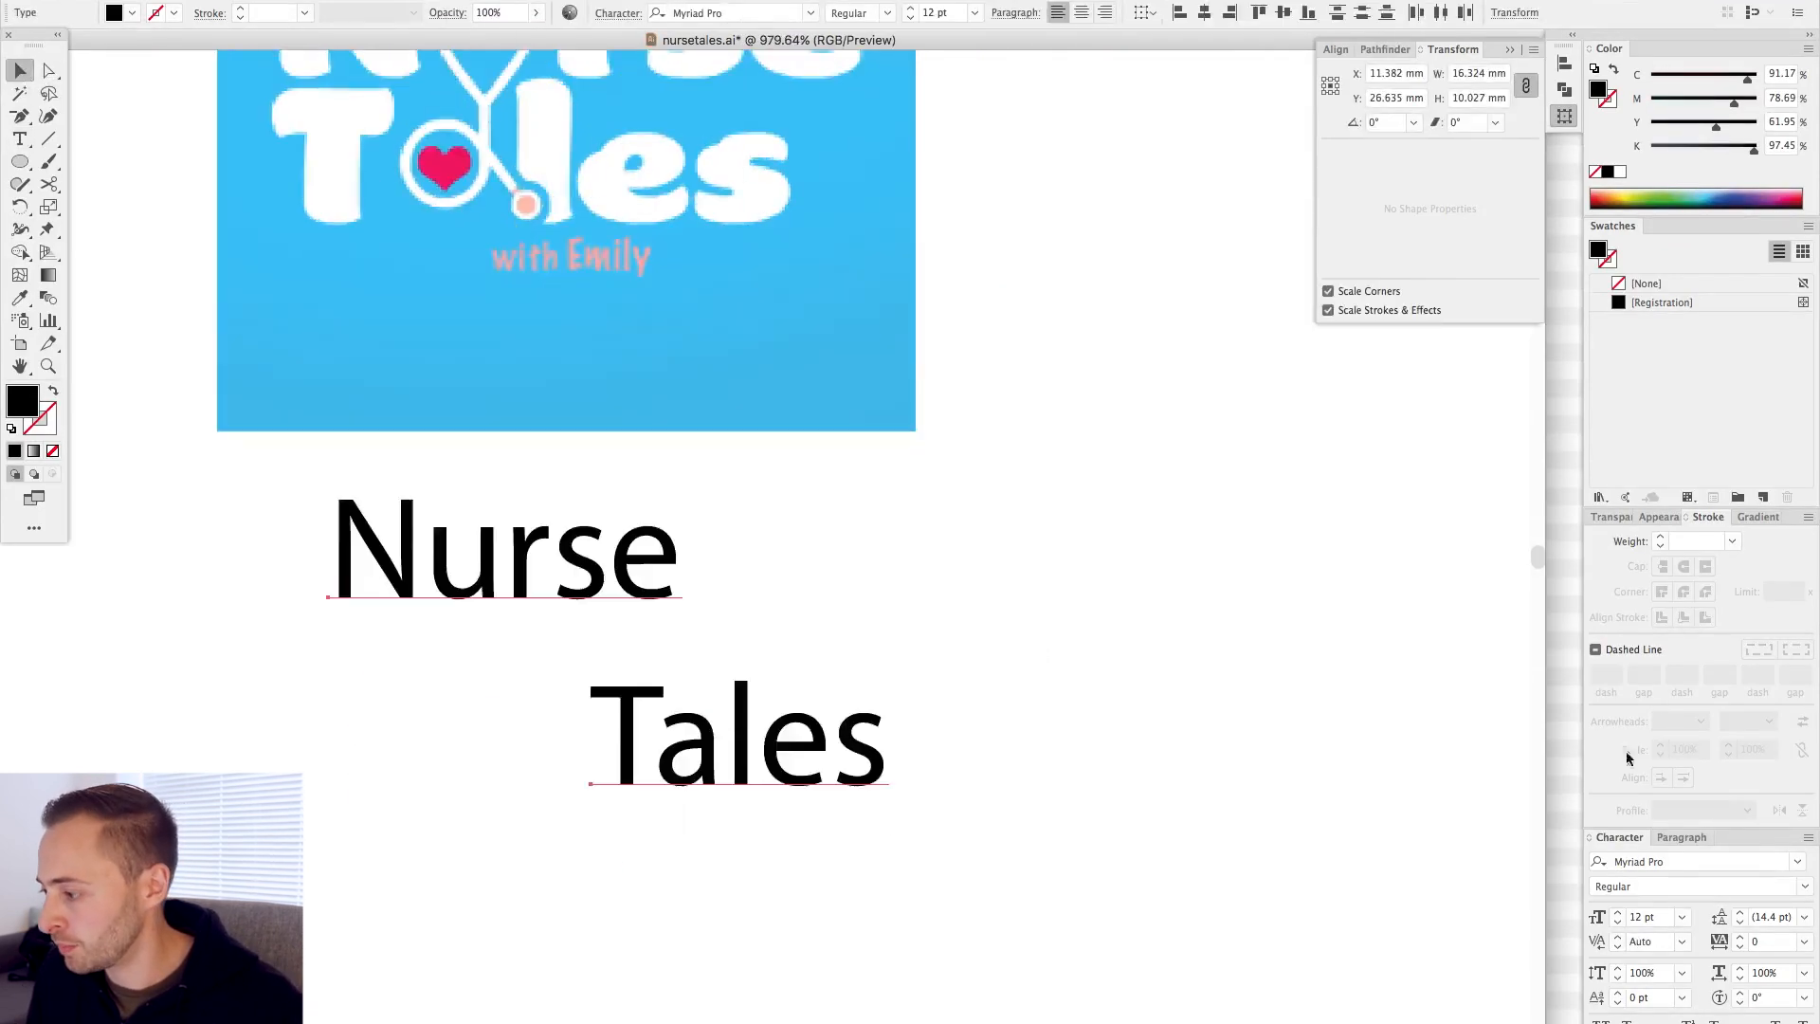
left_click(1649, 860)
type("coc")
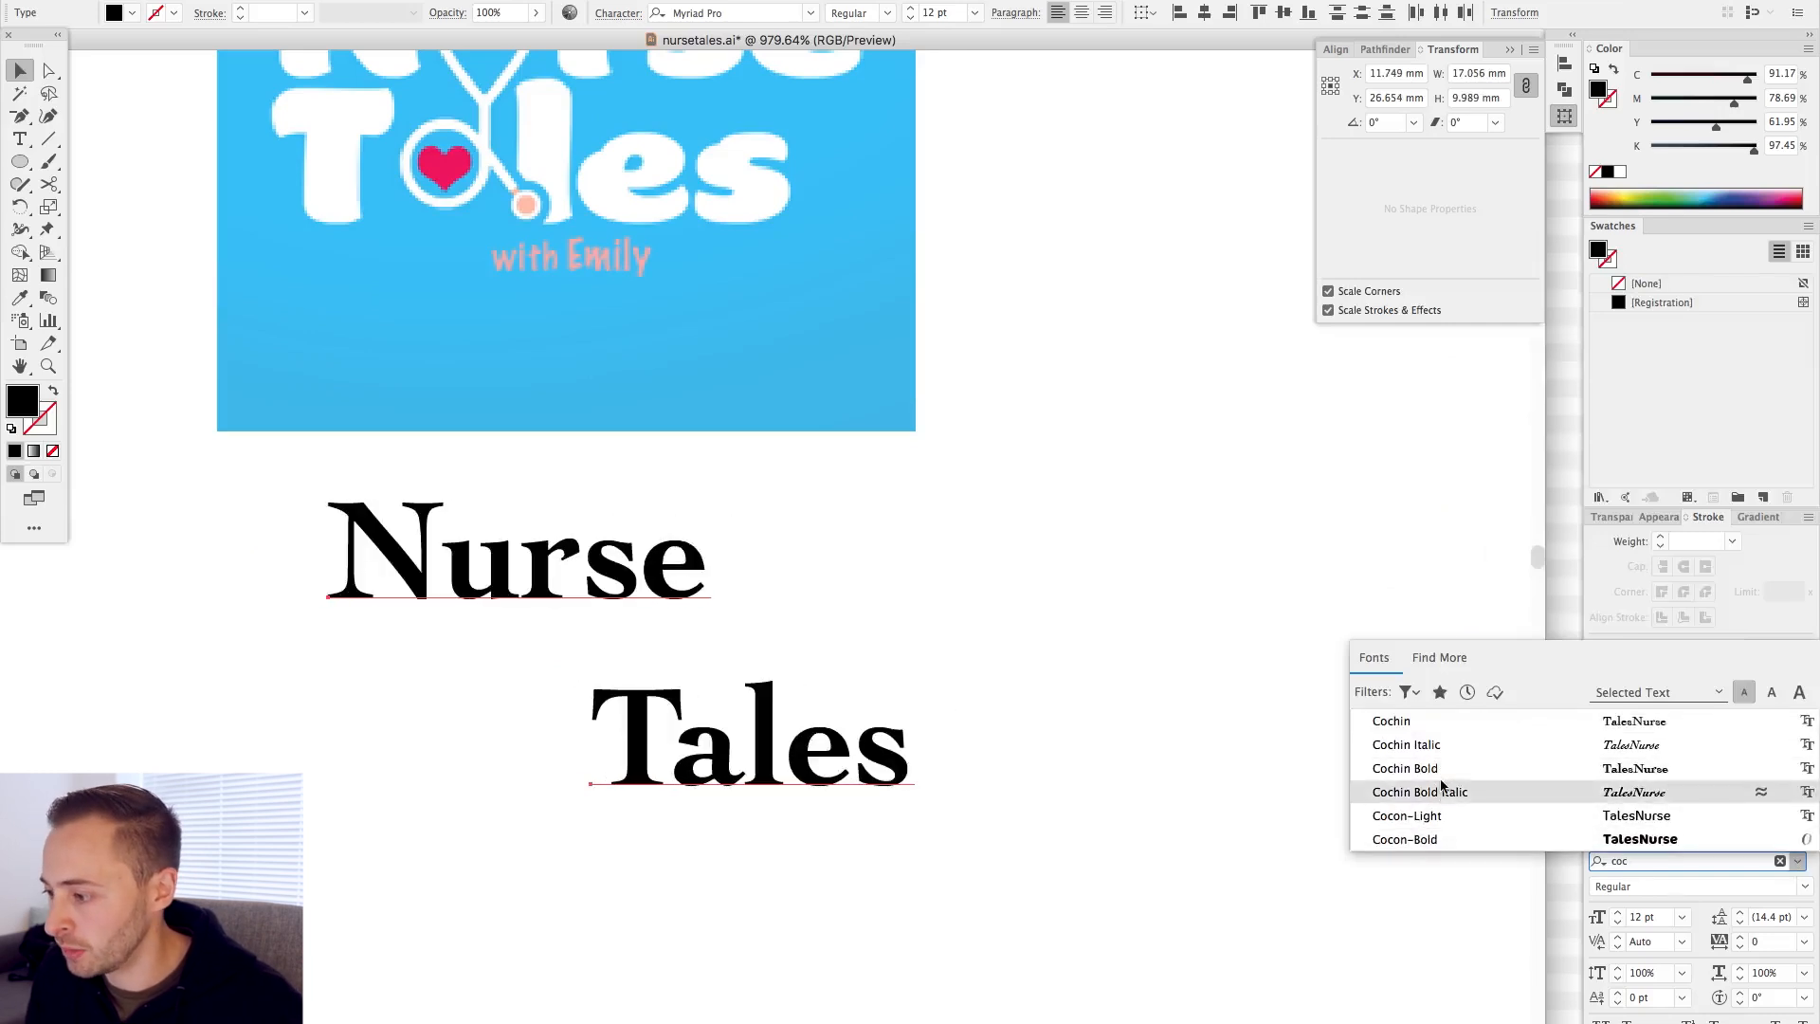
key("BackSpace")
type("te")
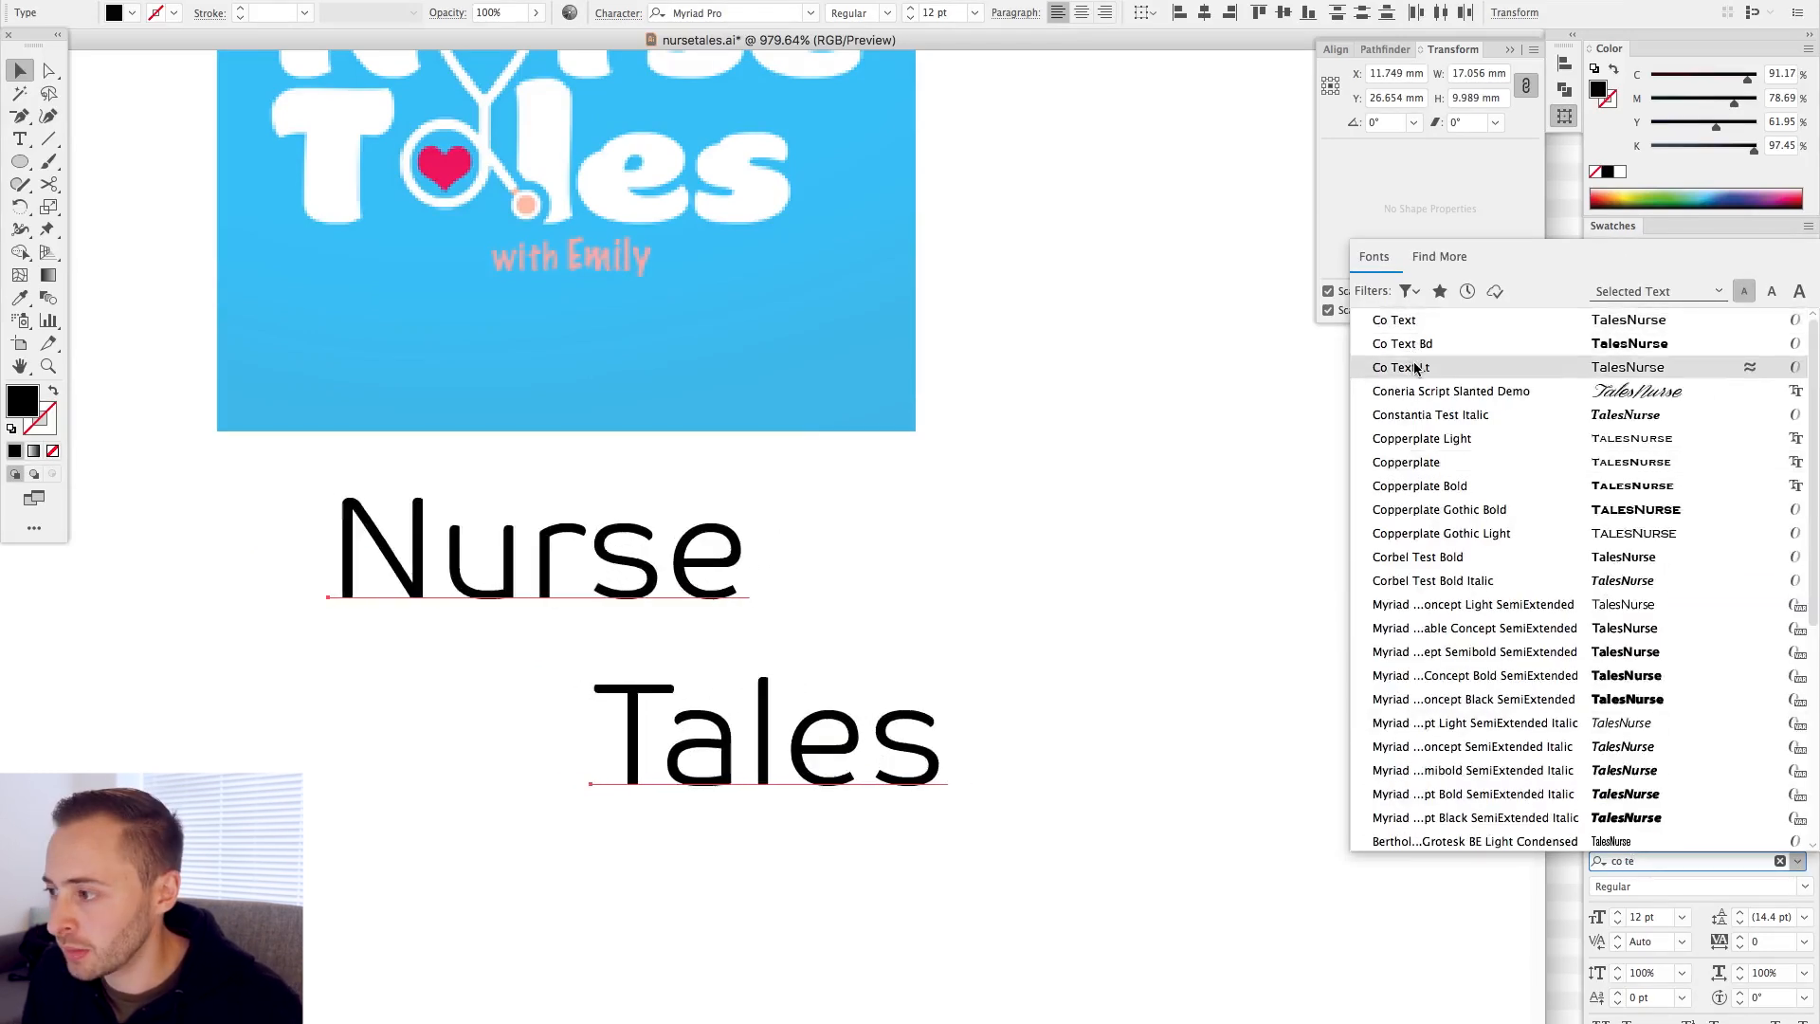
left_click(1393, 320)
left_click(1076, 476)
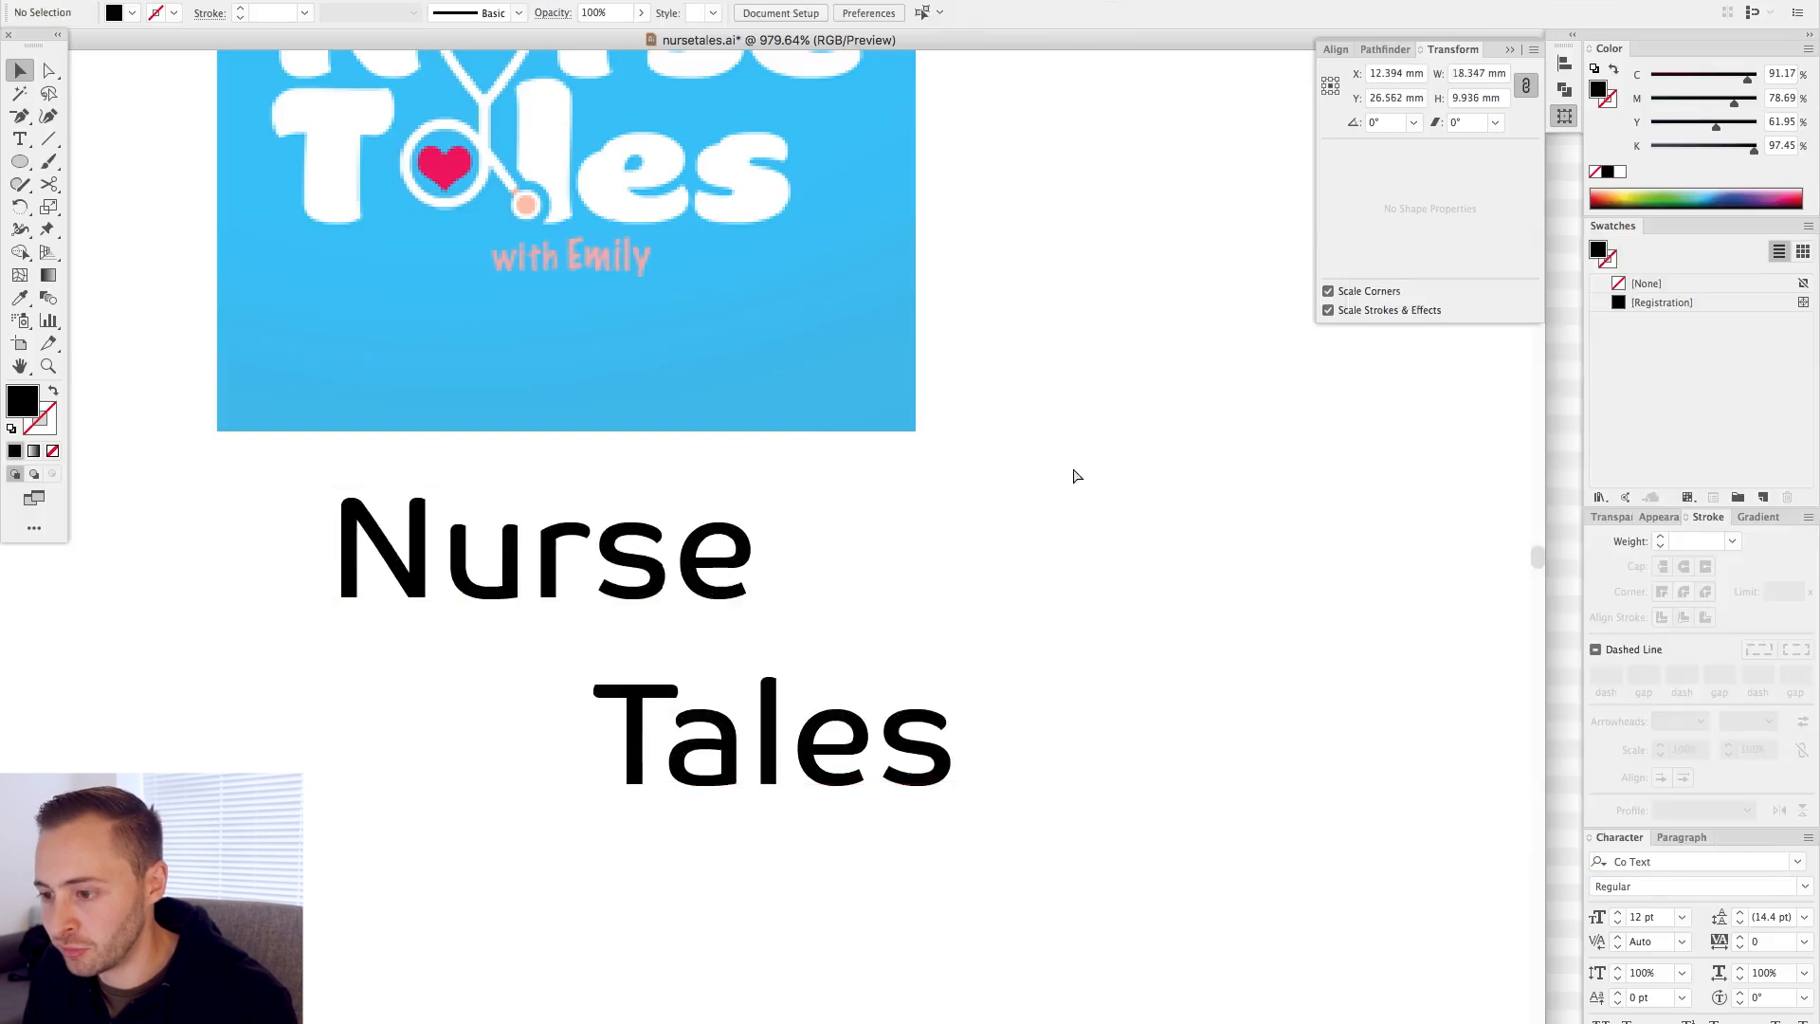
- Tuck "Tales" directly beneath "Nurse", duplicate the pair beside it and set the copy in Cocon-Bold
key("super+minus")
key("super+minus")
left_click_drag(720, 742, 971, 568)
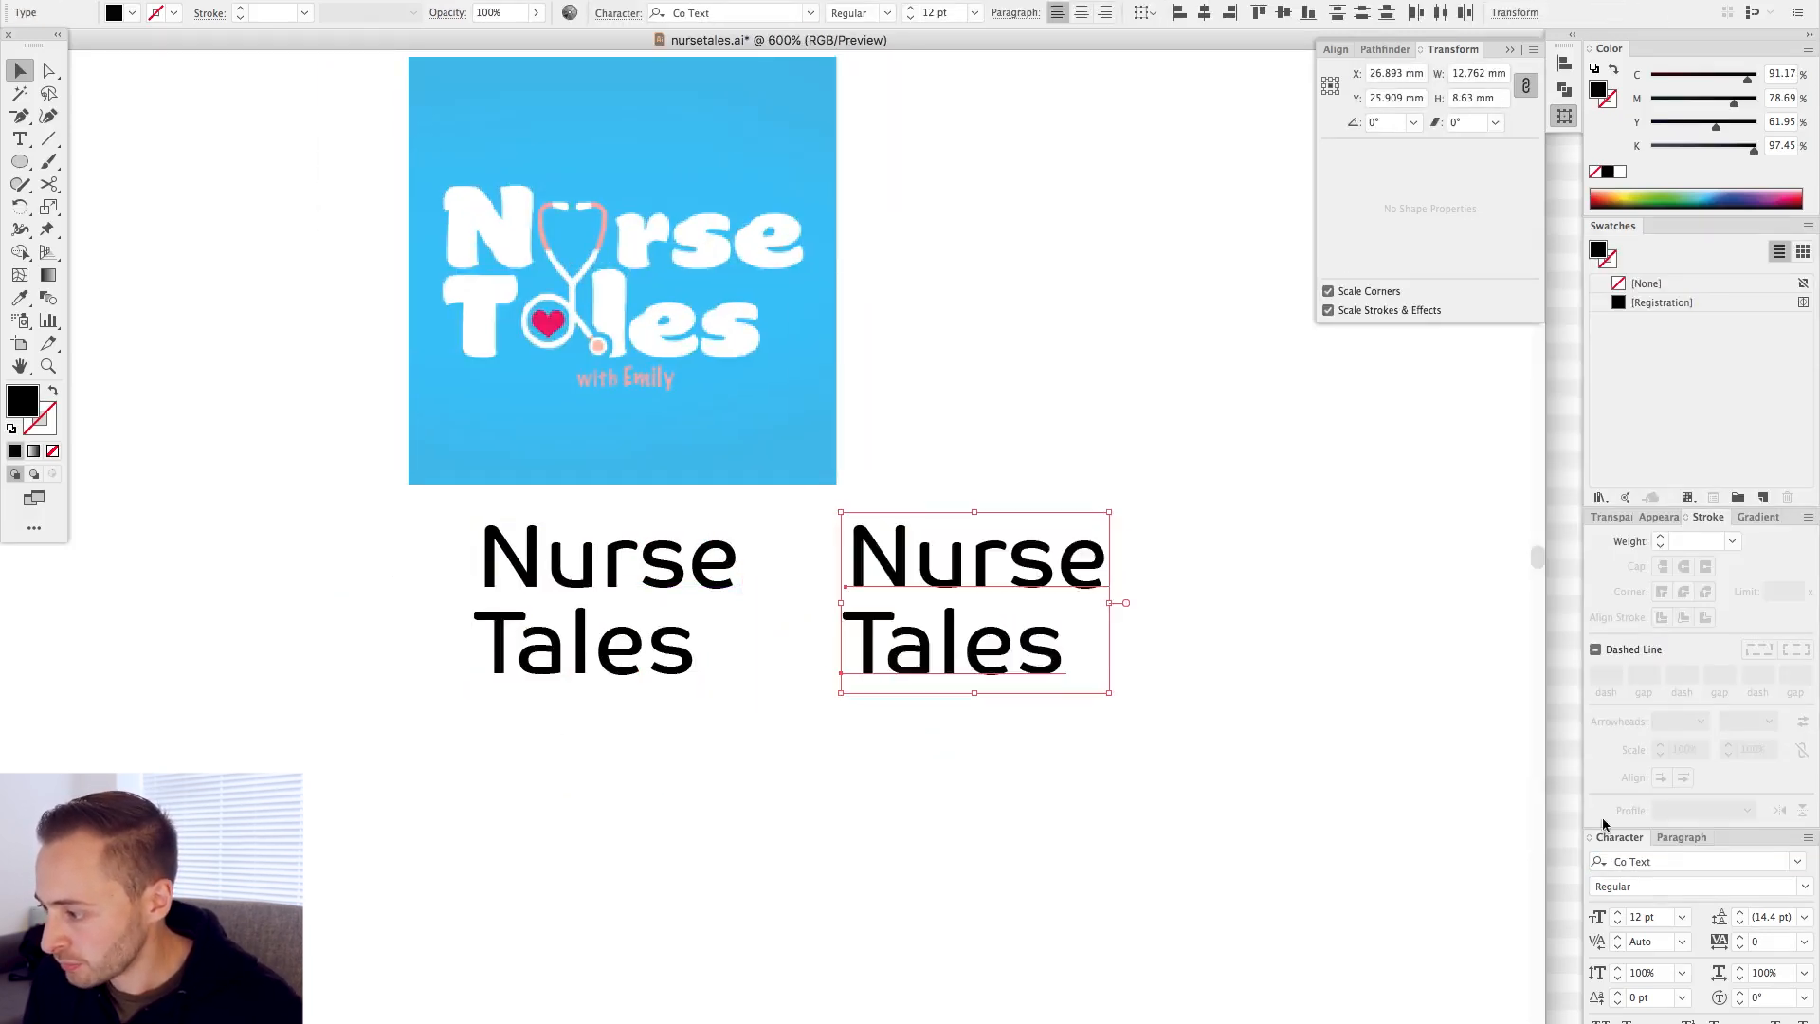
left_click(1662, 862)
type("cocon")
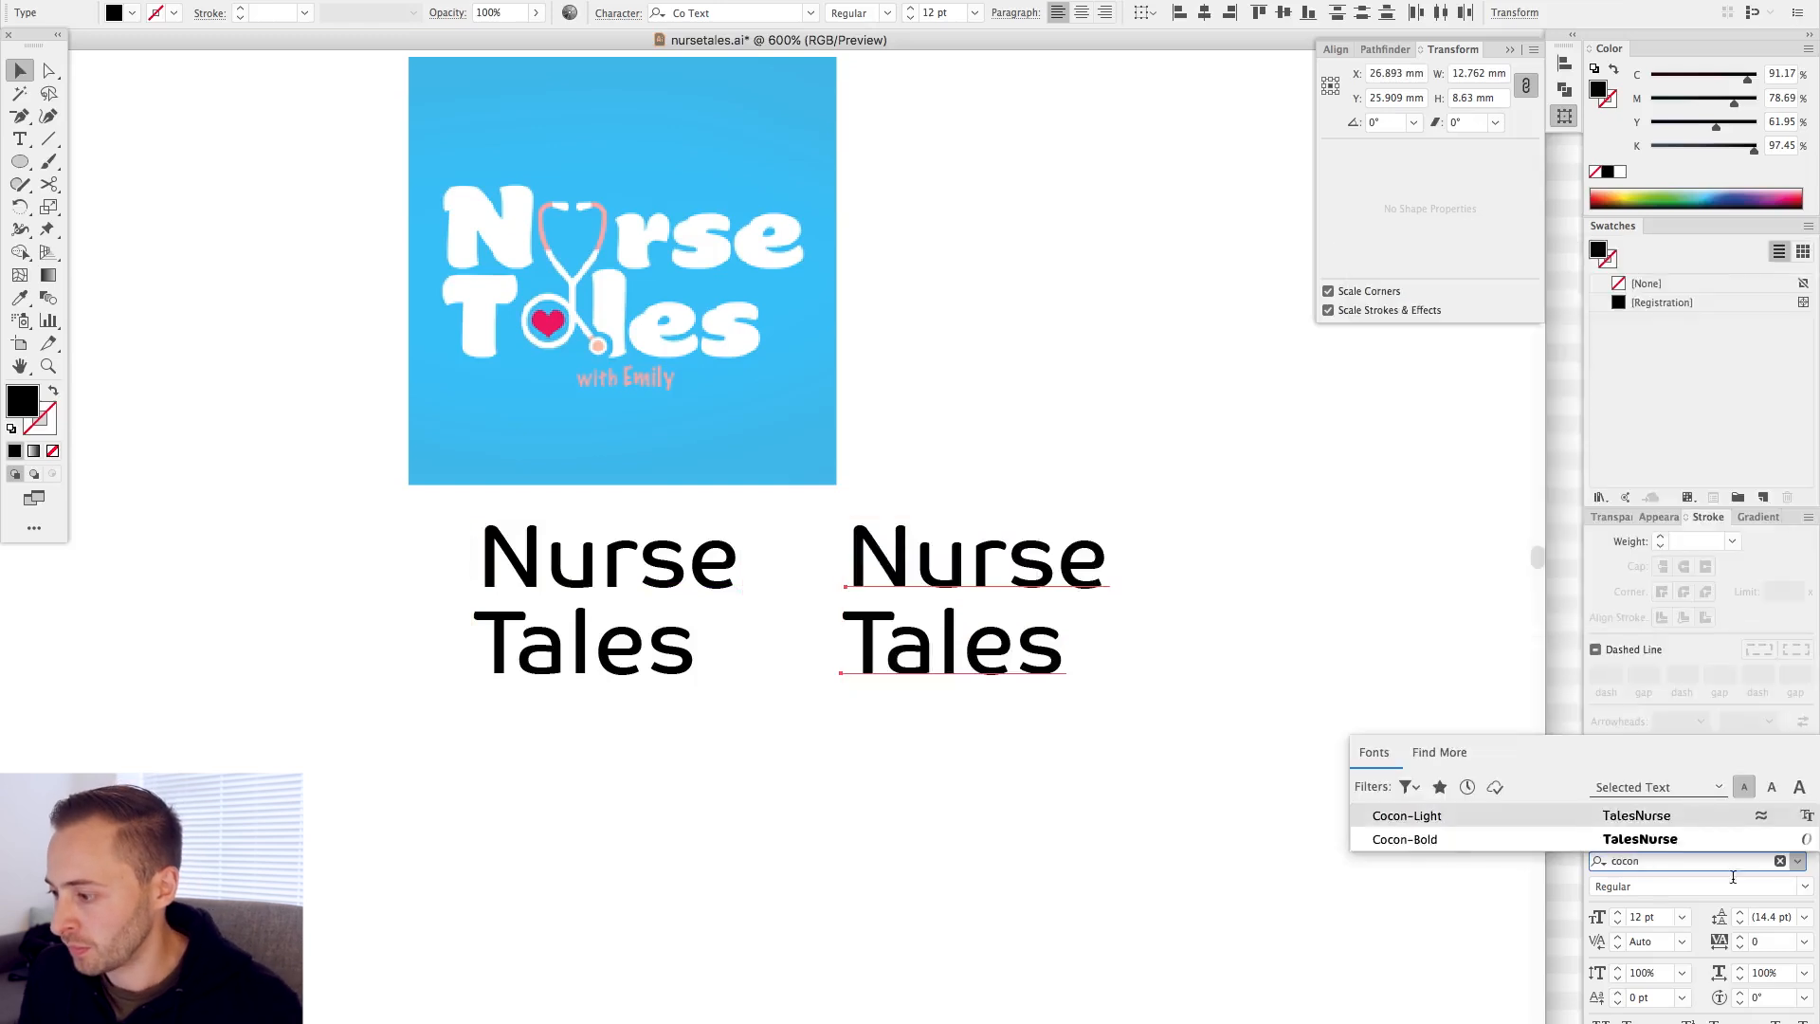
left_click(1427, 839)
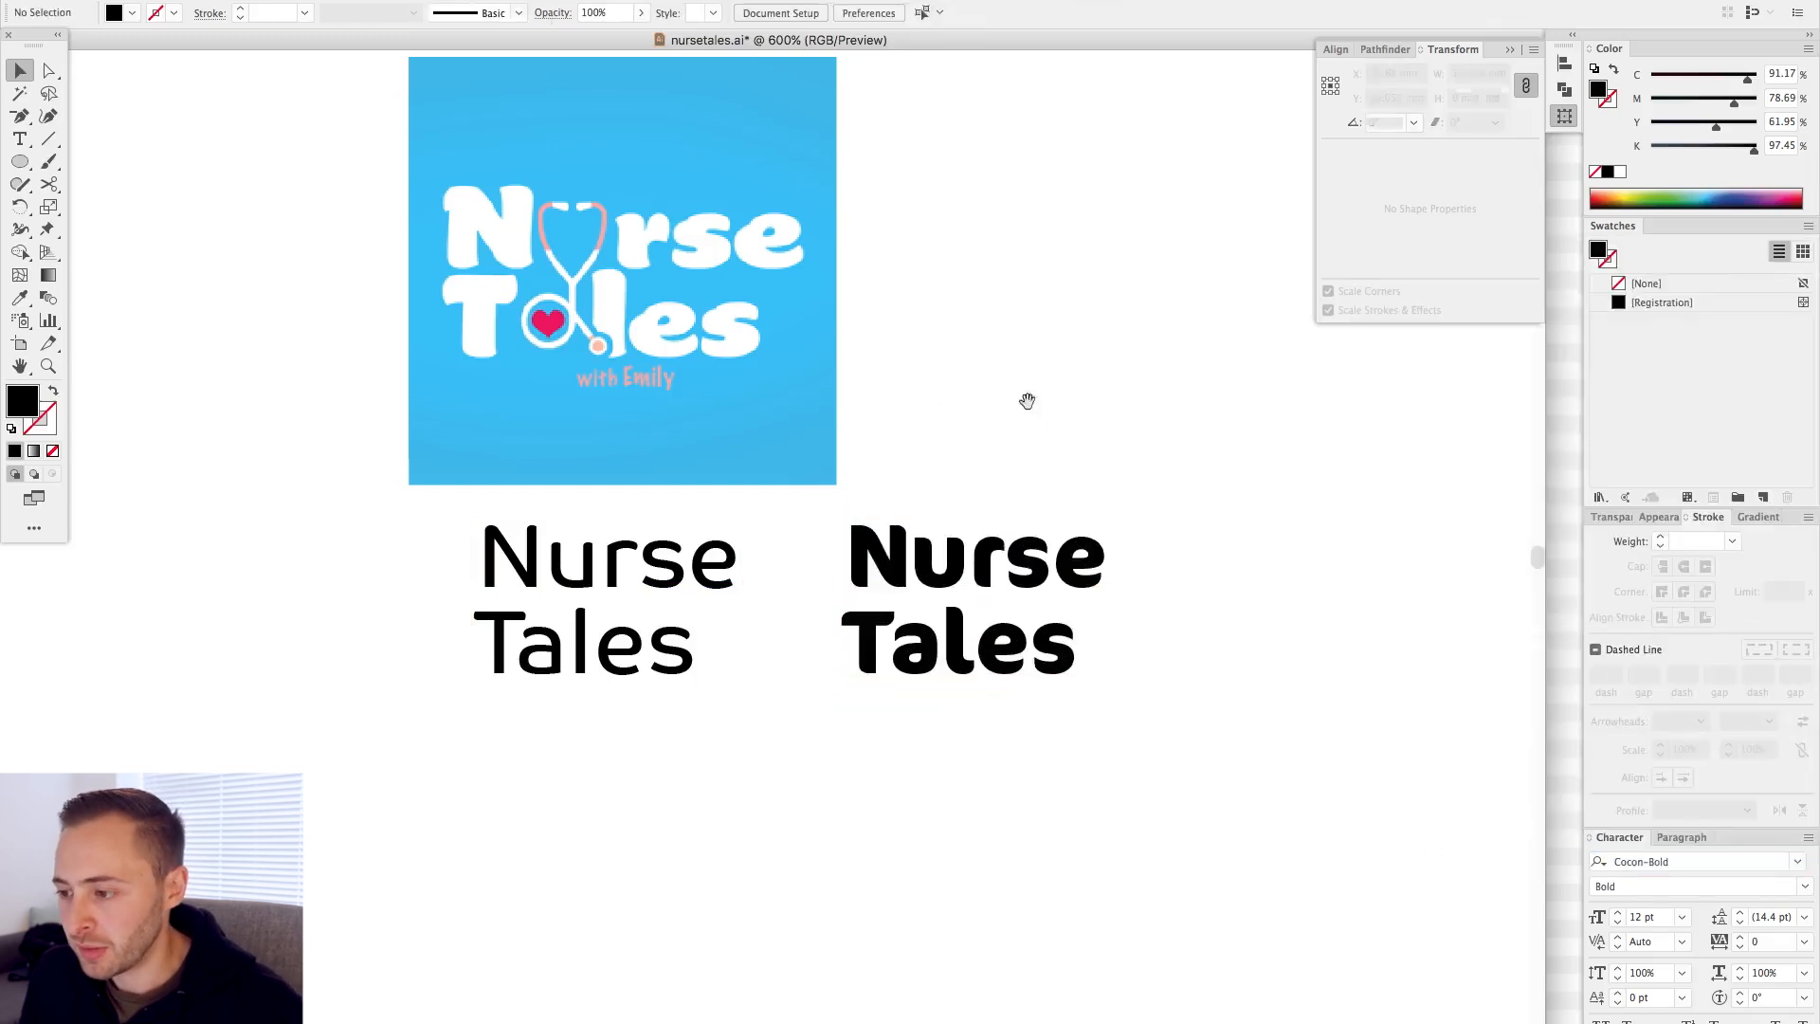
- Duplicate the Cocon-Bold pair to its right and set the new copy in VAG Rounded Bold
scroll(1031, 699, "down", 2)
key("ctrl+d")
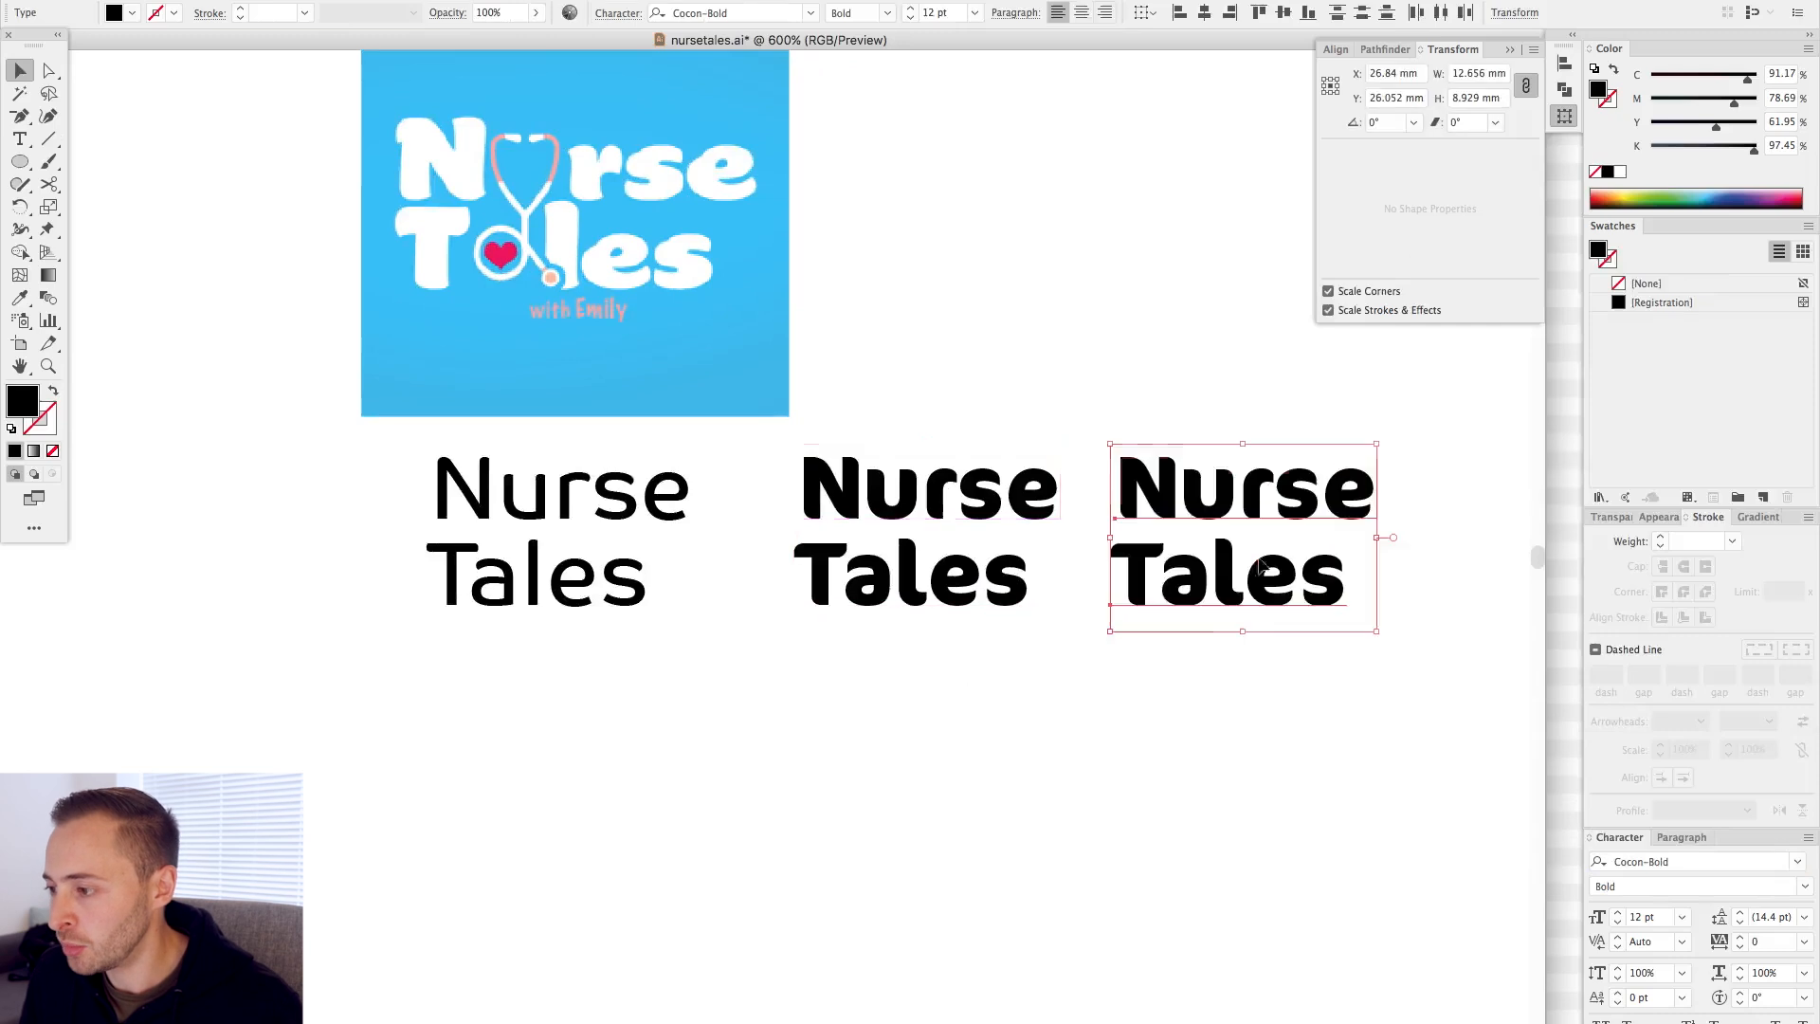
left_click(1145, 329)
scroll(1149, 337, "up", 2)
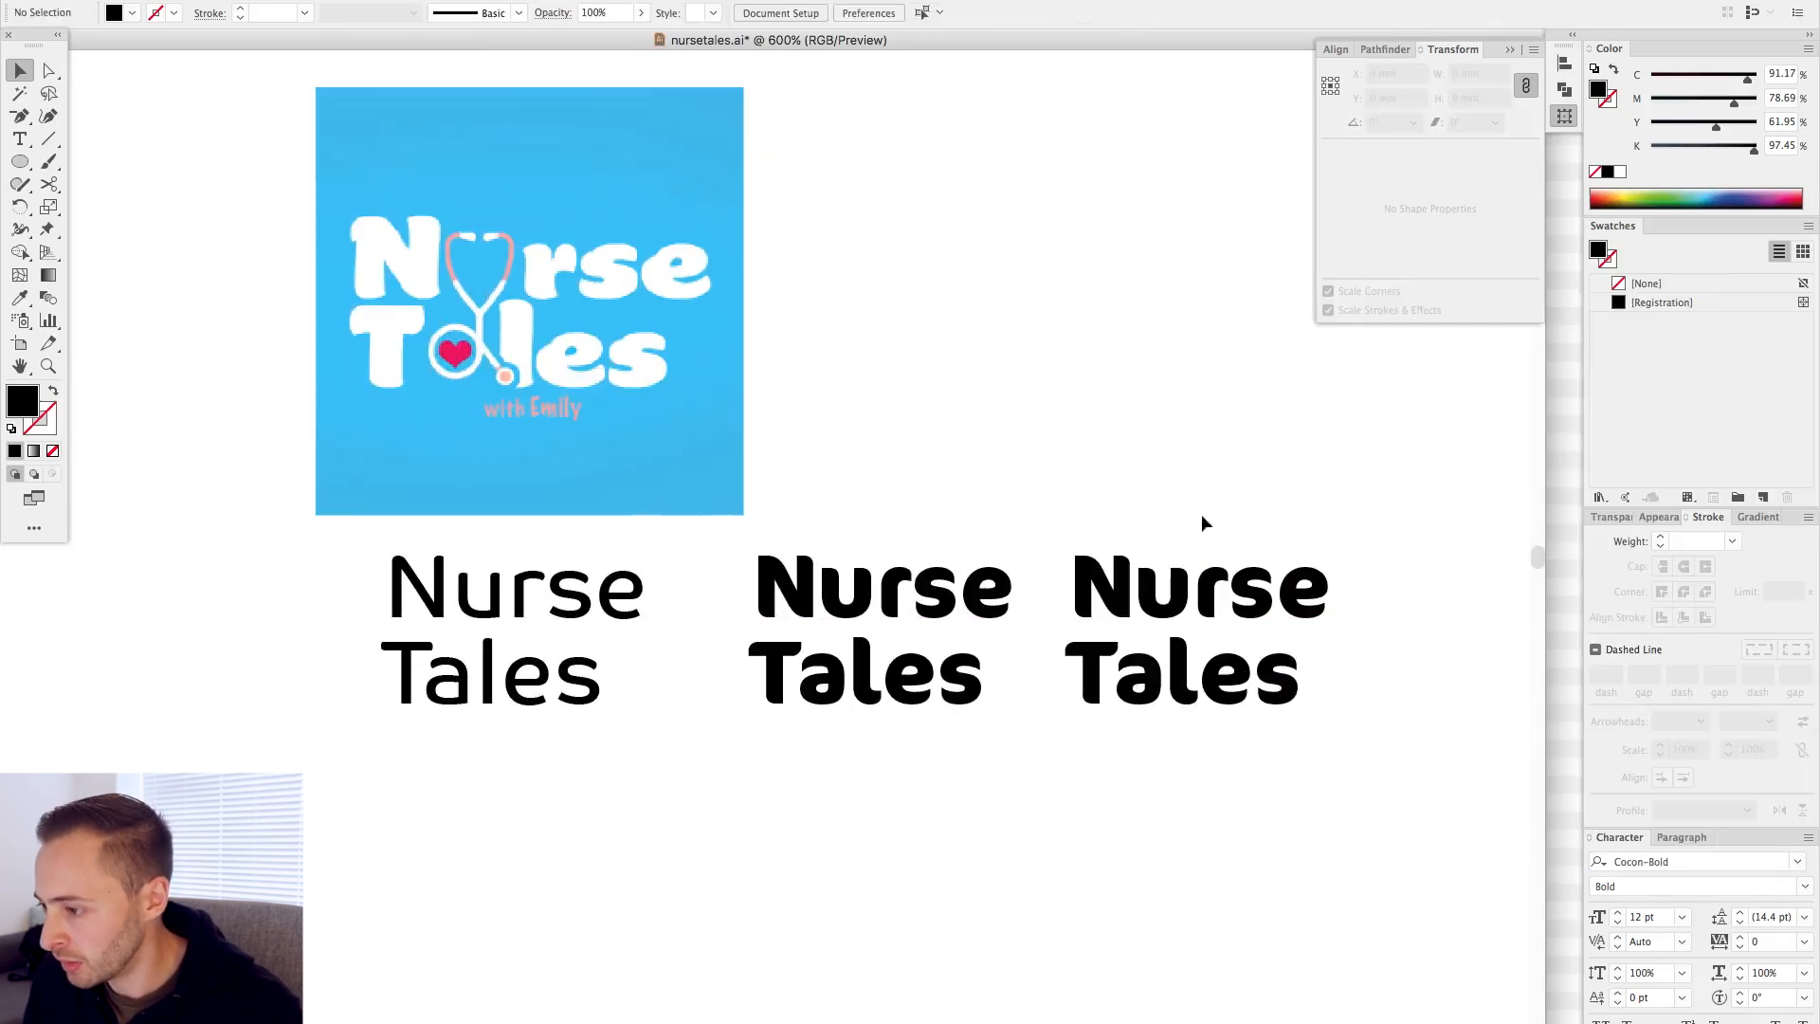
left_click_drag(1202, 516, 1280, 839)
left_click(1794, 862)
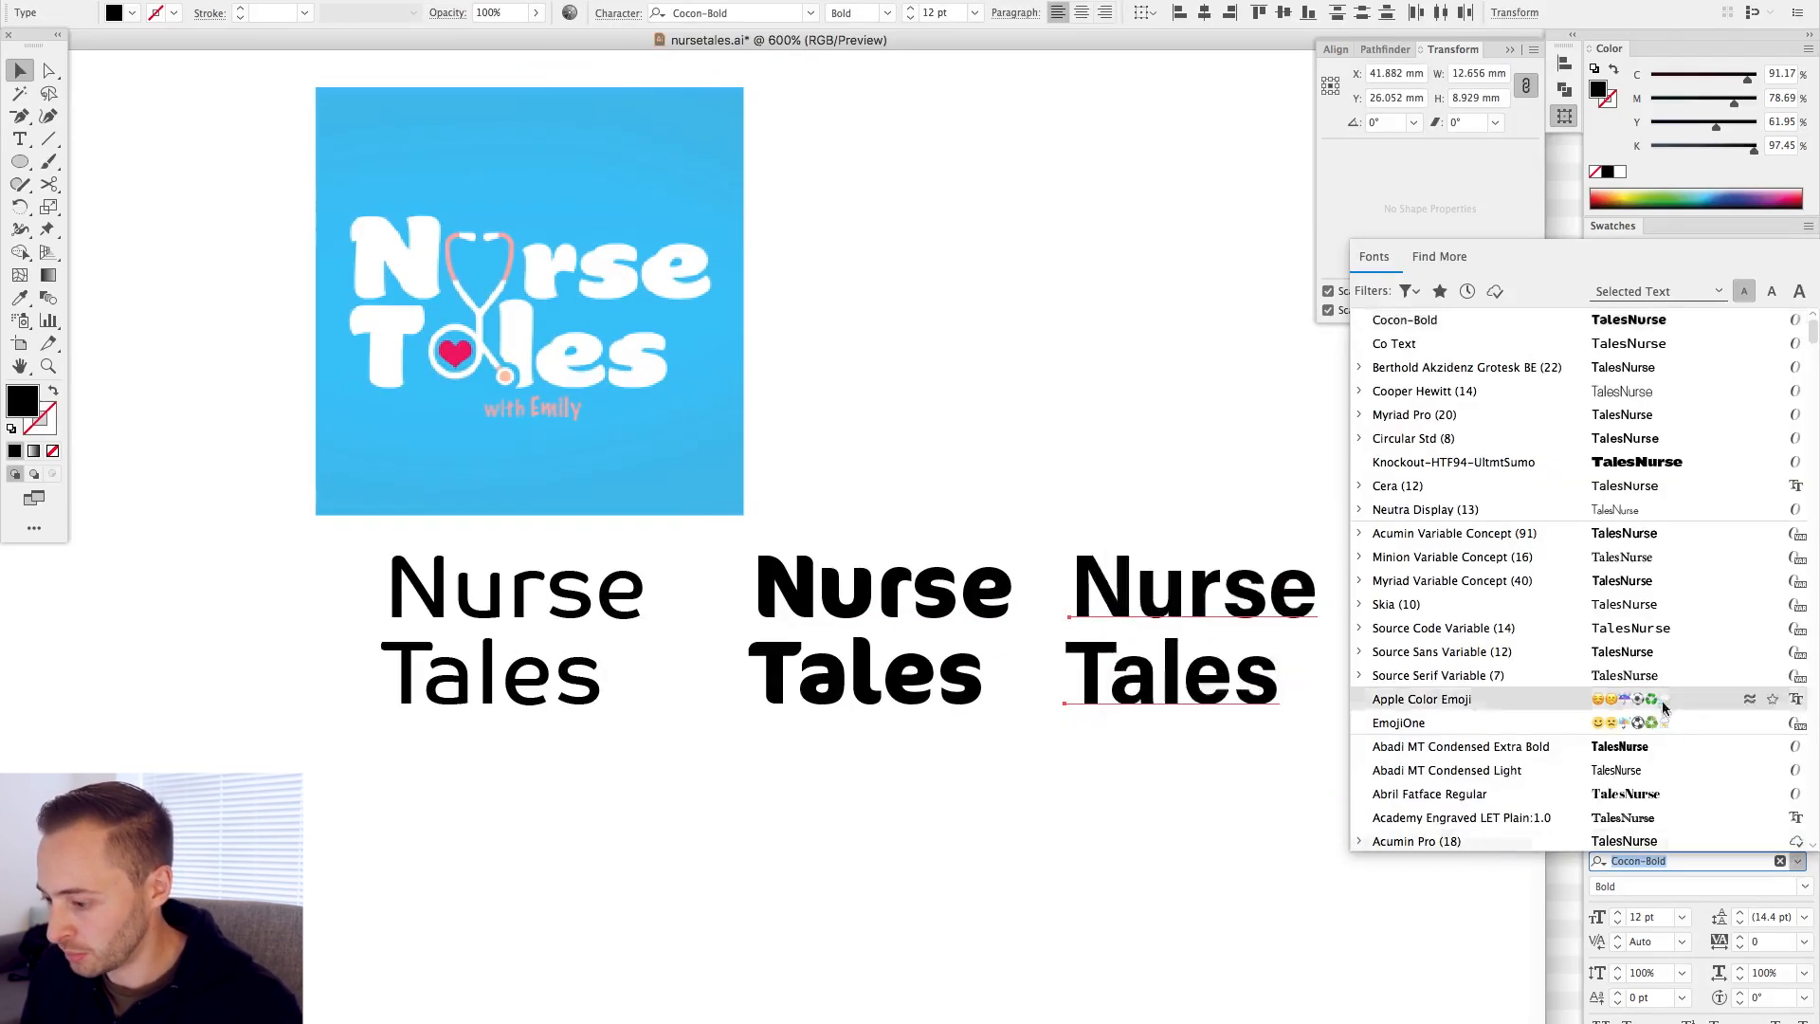
type("vag")
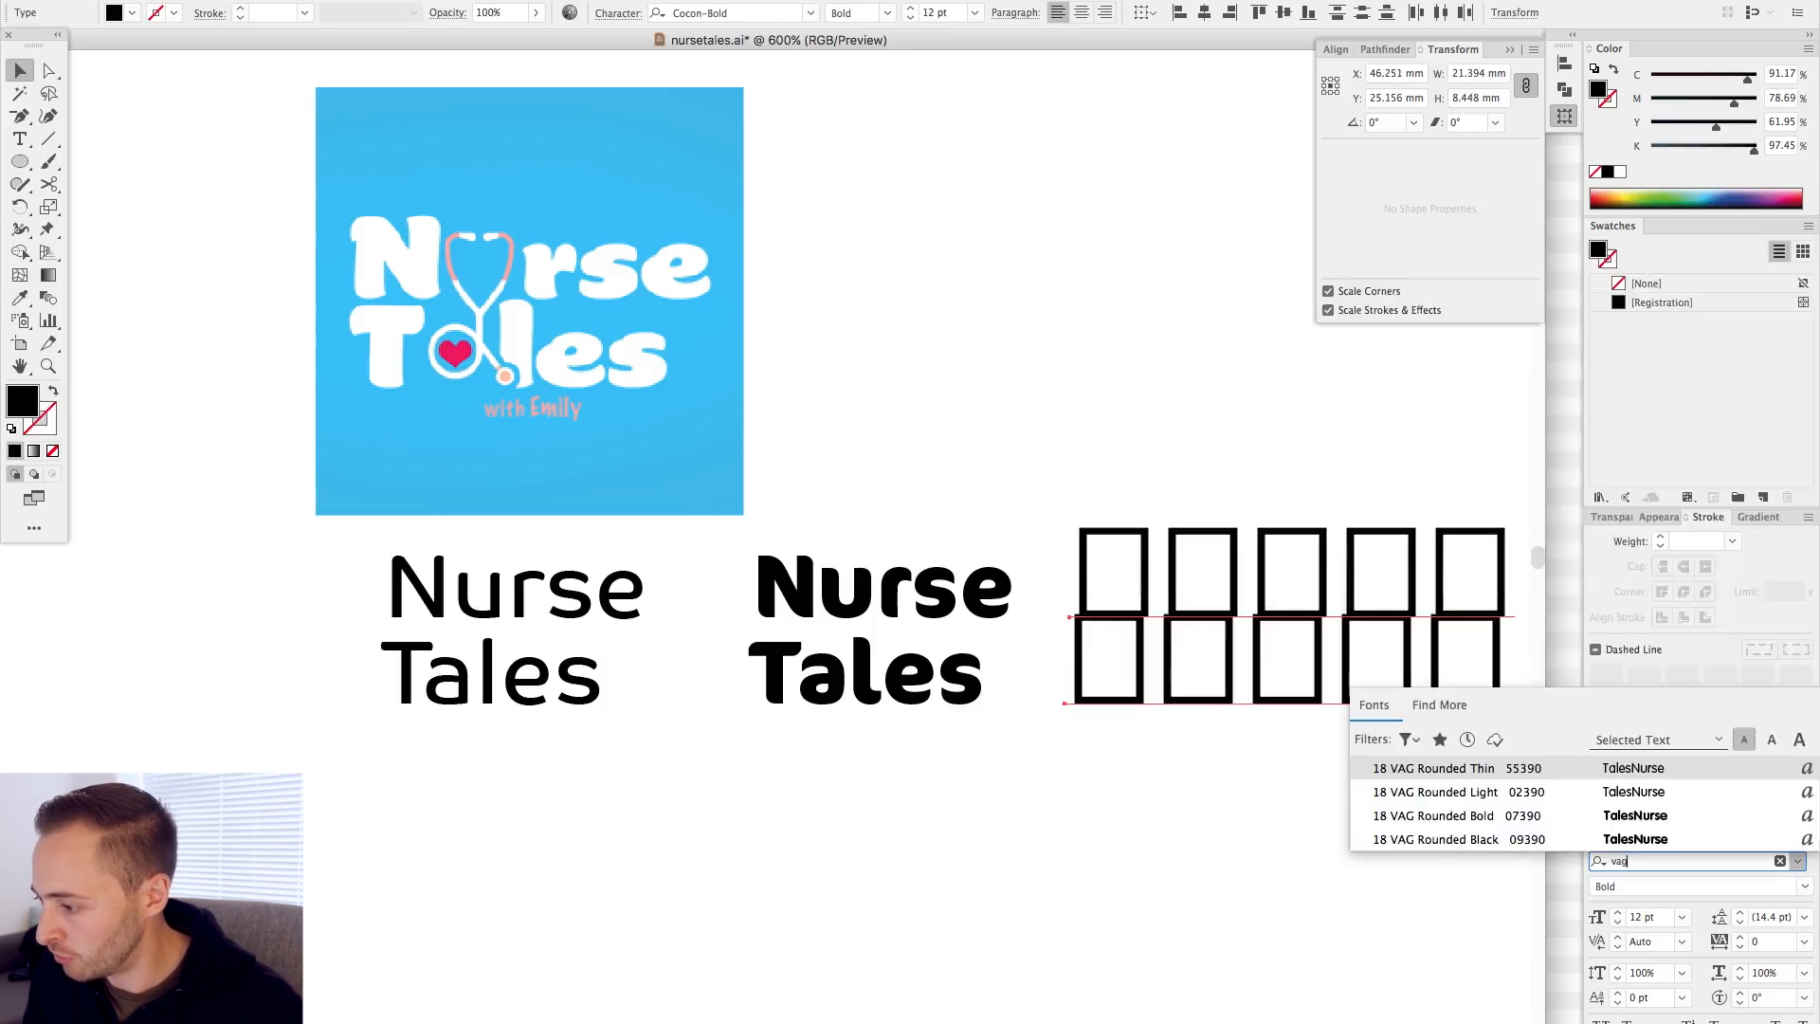
left_click(1468, 821)
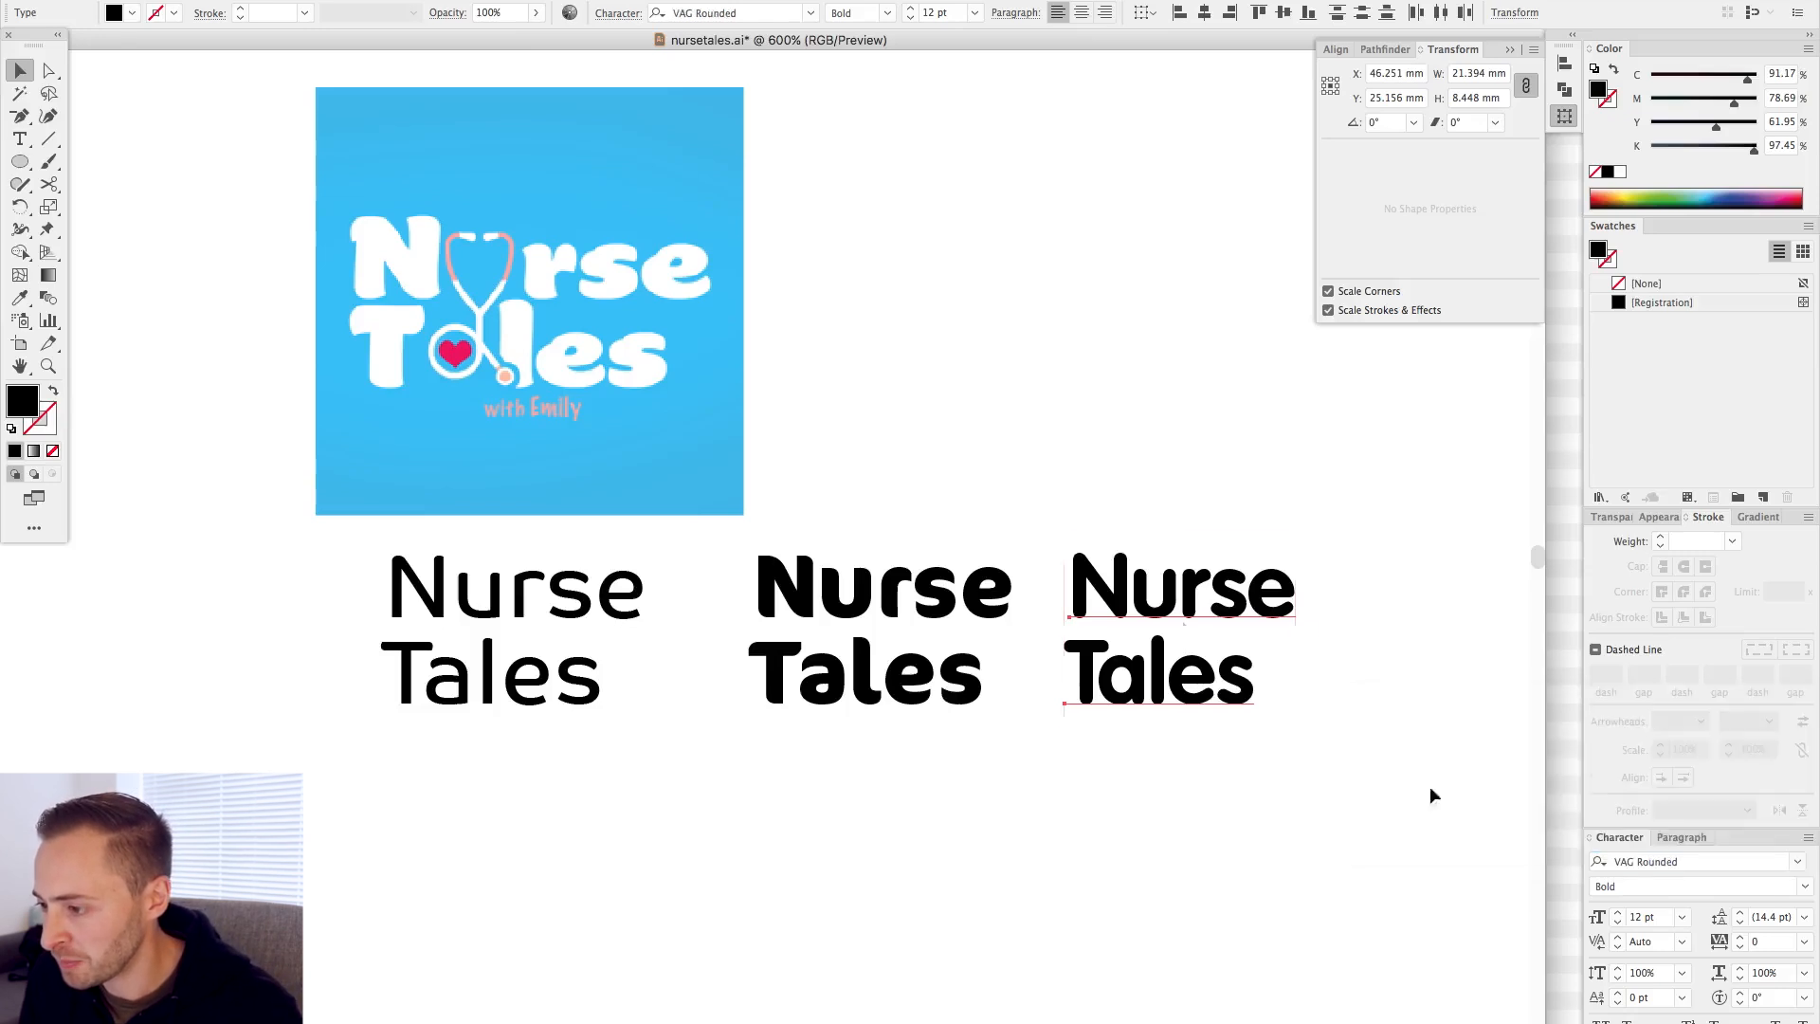
left_click(1374, 737)
- Move the Co Text and Cocon-Bold versions beside the original logo and the VAG Rounded version beneath it
left_click_drag(1194, 579, 559, 813)
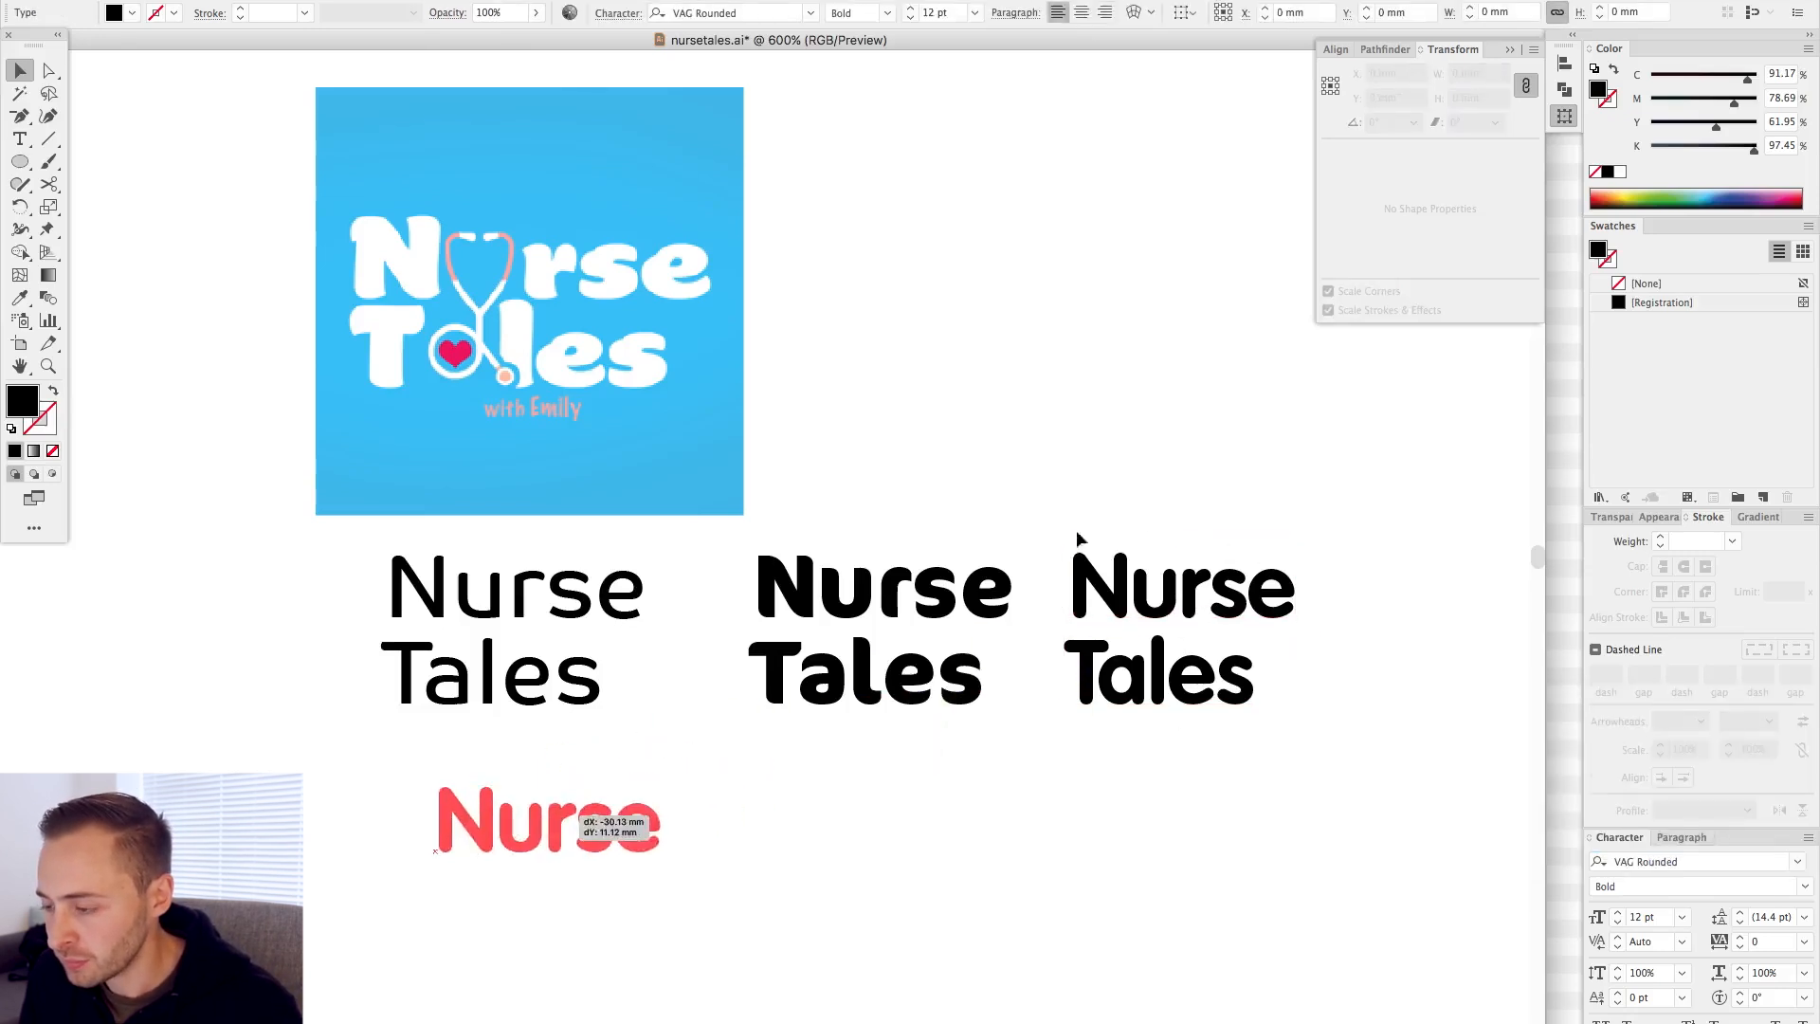
key("super+z")
left_click_drag(378, 553, 836, 750)
left_click_drag(849, 678, 1488, 280)
left_click_drag(1096, 609, 522, 654)
left_click(830, 687)
scroll(806, 663, "down", 2)
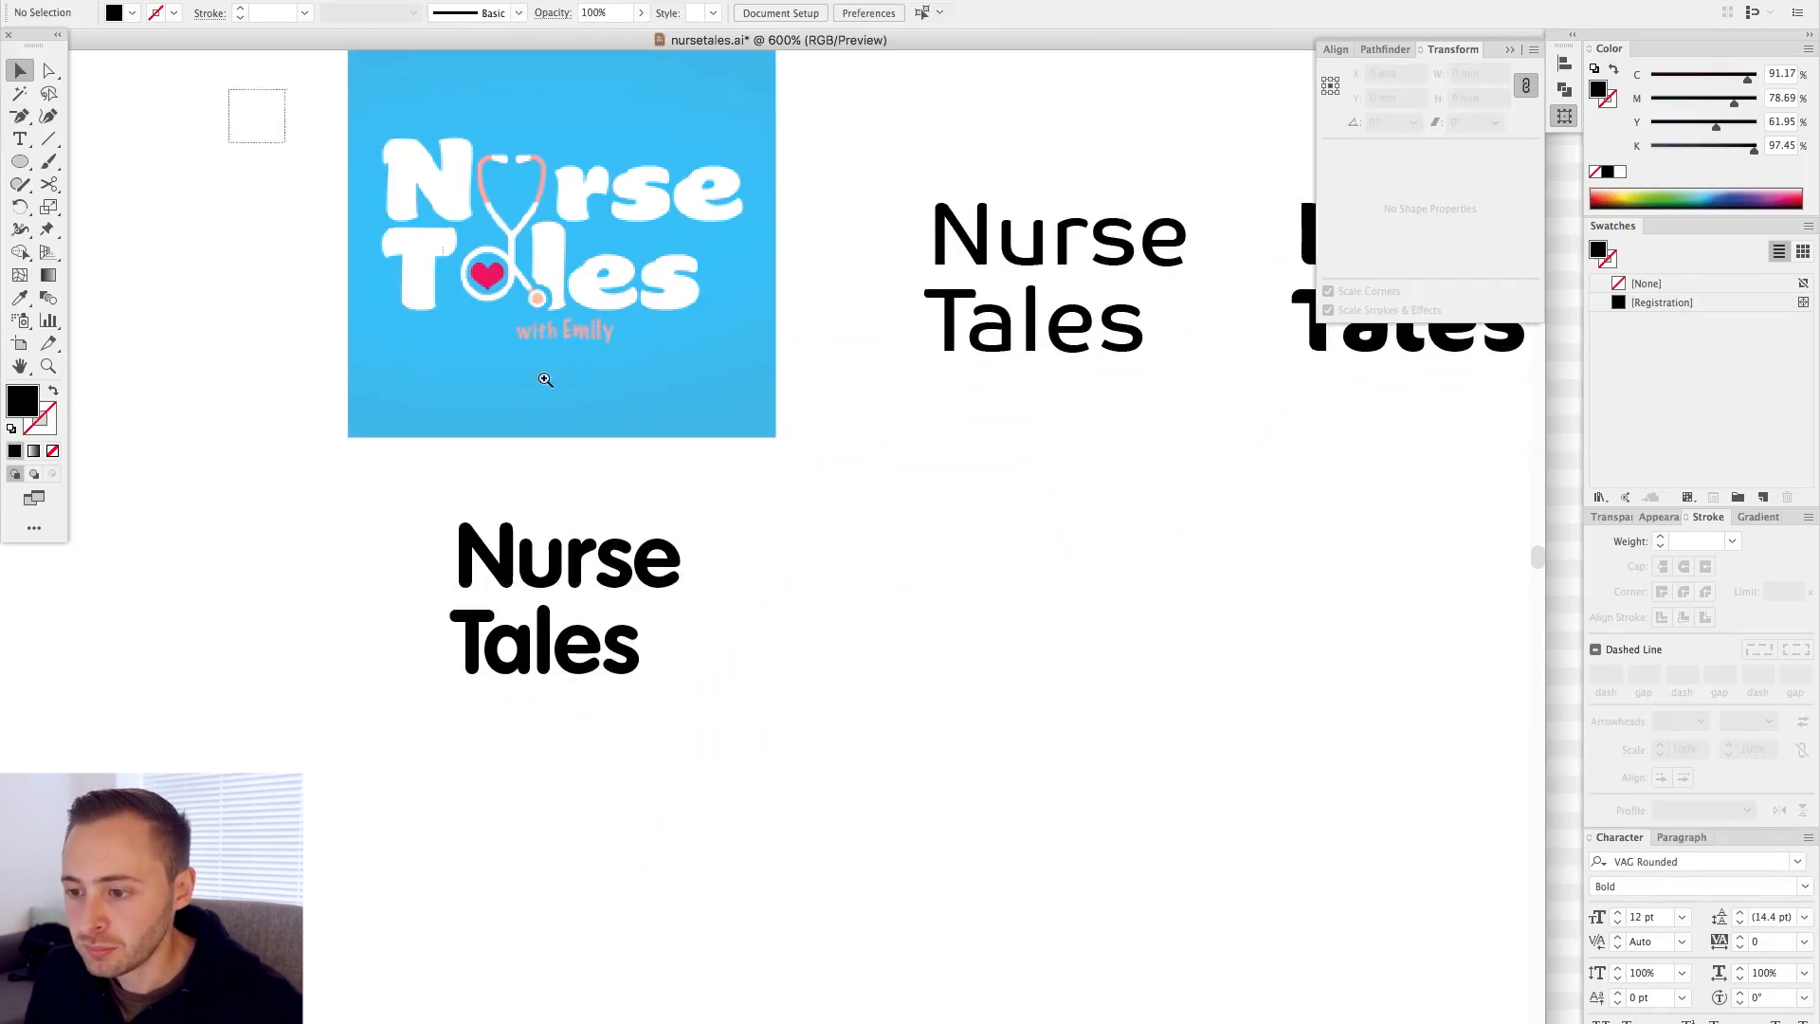
- Offset "Tales" to the lower right of "Nurse" in the VAG Rounded version and tighten the gap between the lines
left_click_drag(545, 379, 1192, 870)
left_click_drag(1077, 858, 1111, 846)
left_click_drag(693, 789, 917, 628)
left_click(917, 628)
scroll(508, 445, "down", 1)
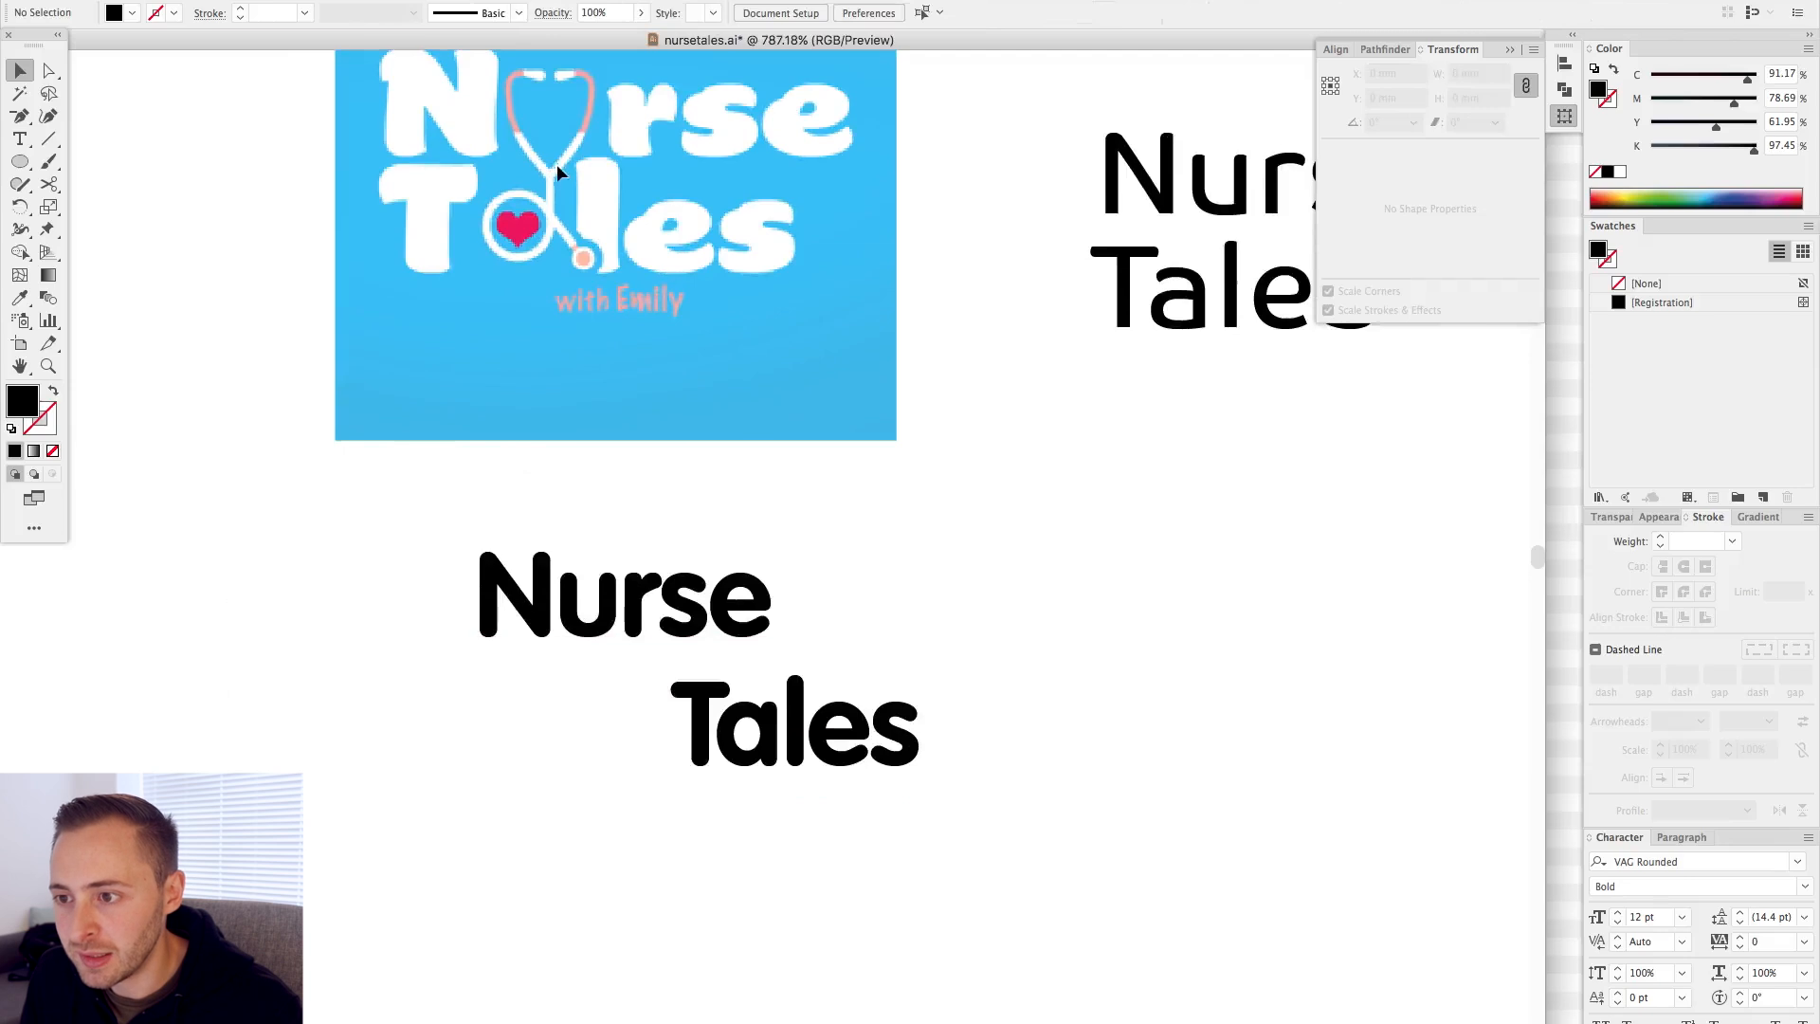
left_click_drag(563, 171, 580, 239)
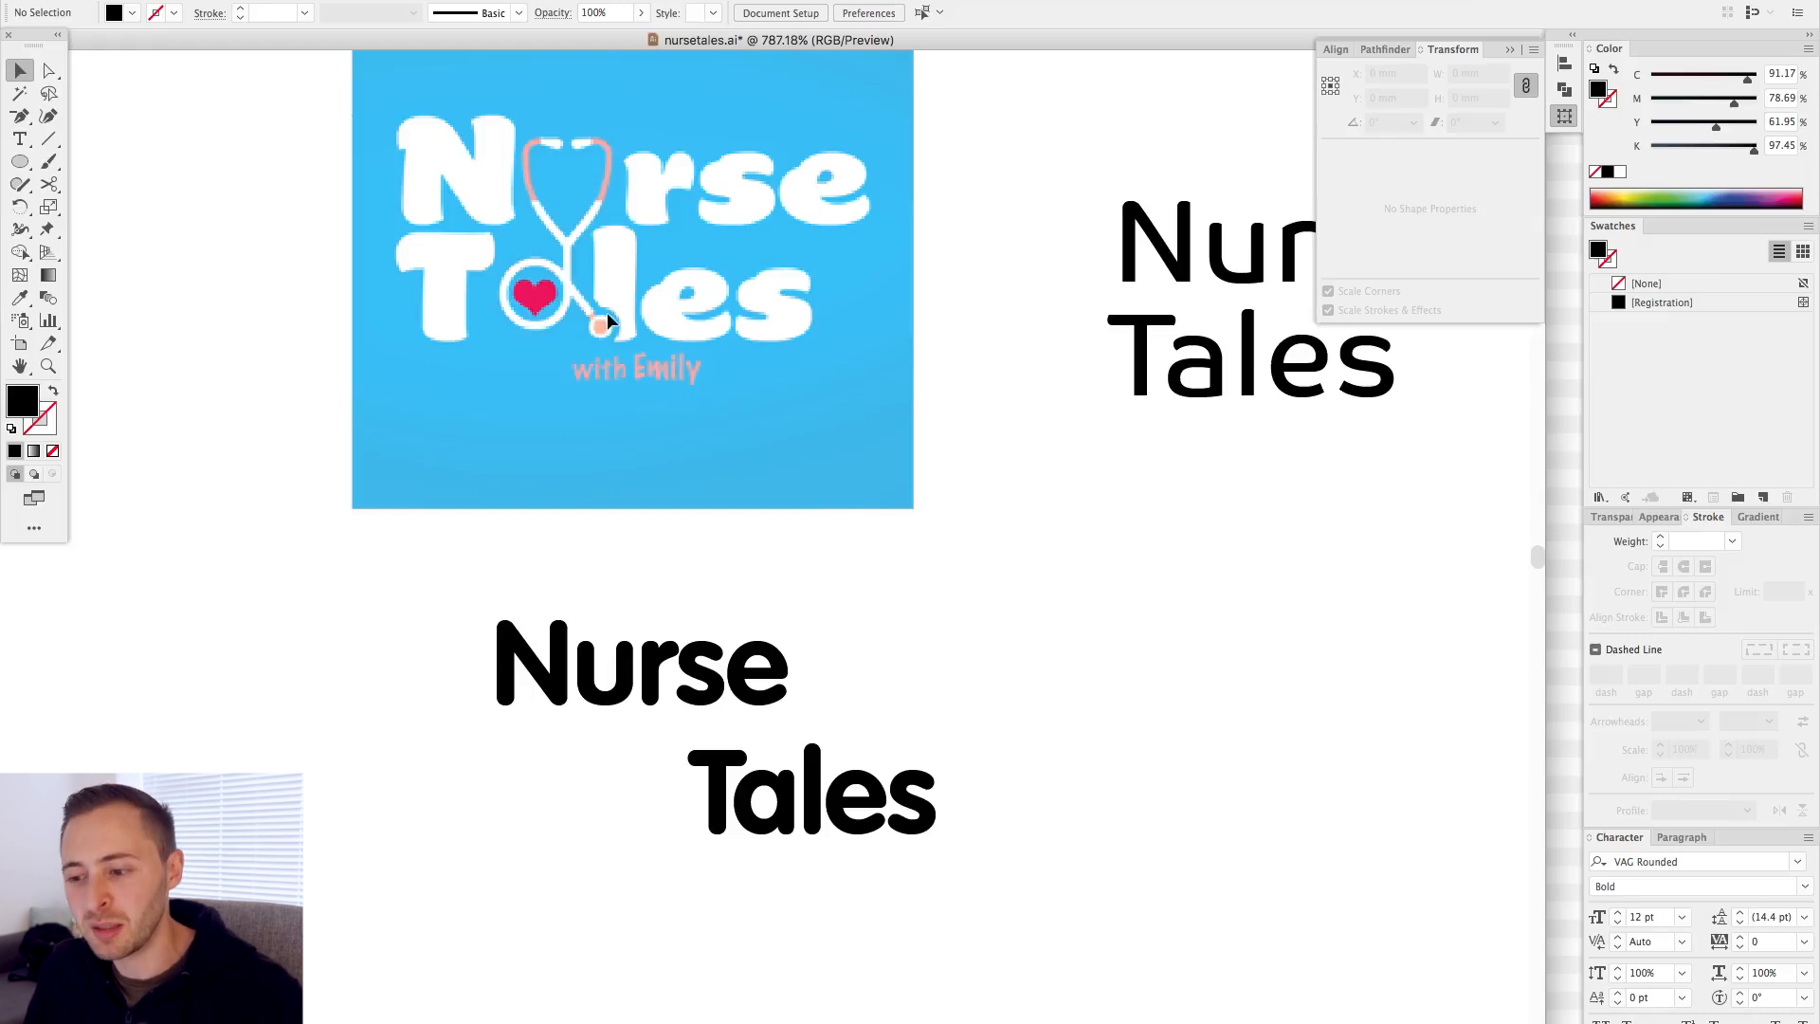
scroll(532, 476, "down", 2)
left_click_drag(314, 369, 1165, 841)
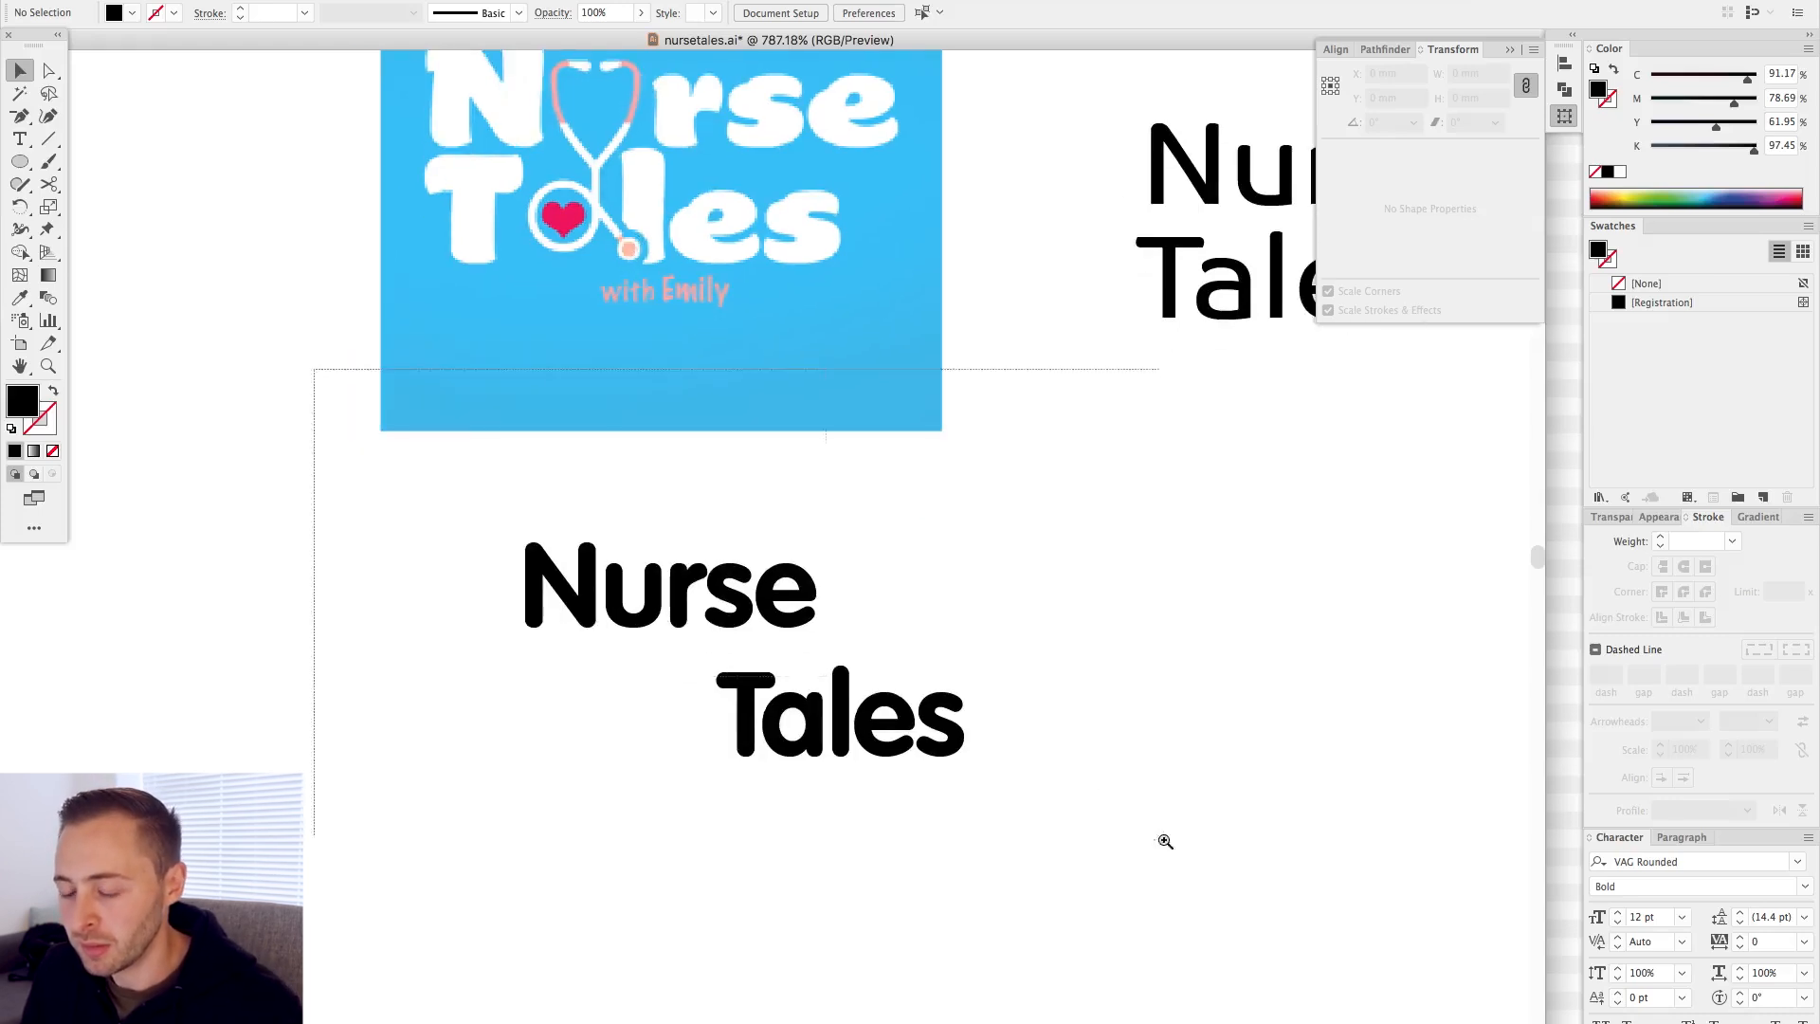
left_click(779, 680)
left_click_drag(779, 680, 774, 644)
- Convert the VAG Rounded "Nurse" and "Tales" texts to outlines
left_click_drag(397, 288, 414, 652)
scroll(528, 293, "left", 6)
scroll(528, 293, "down", 2)
left_click_drag(482, 249, 883, 702)
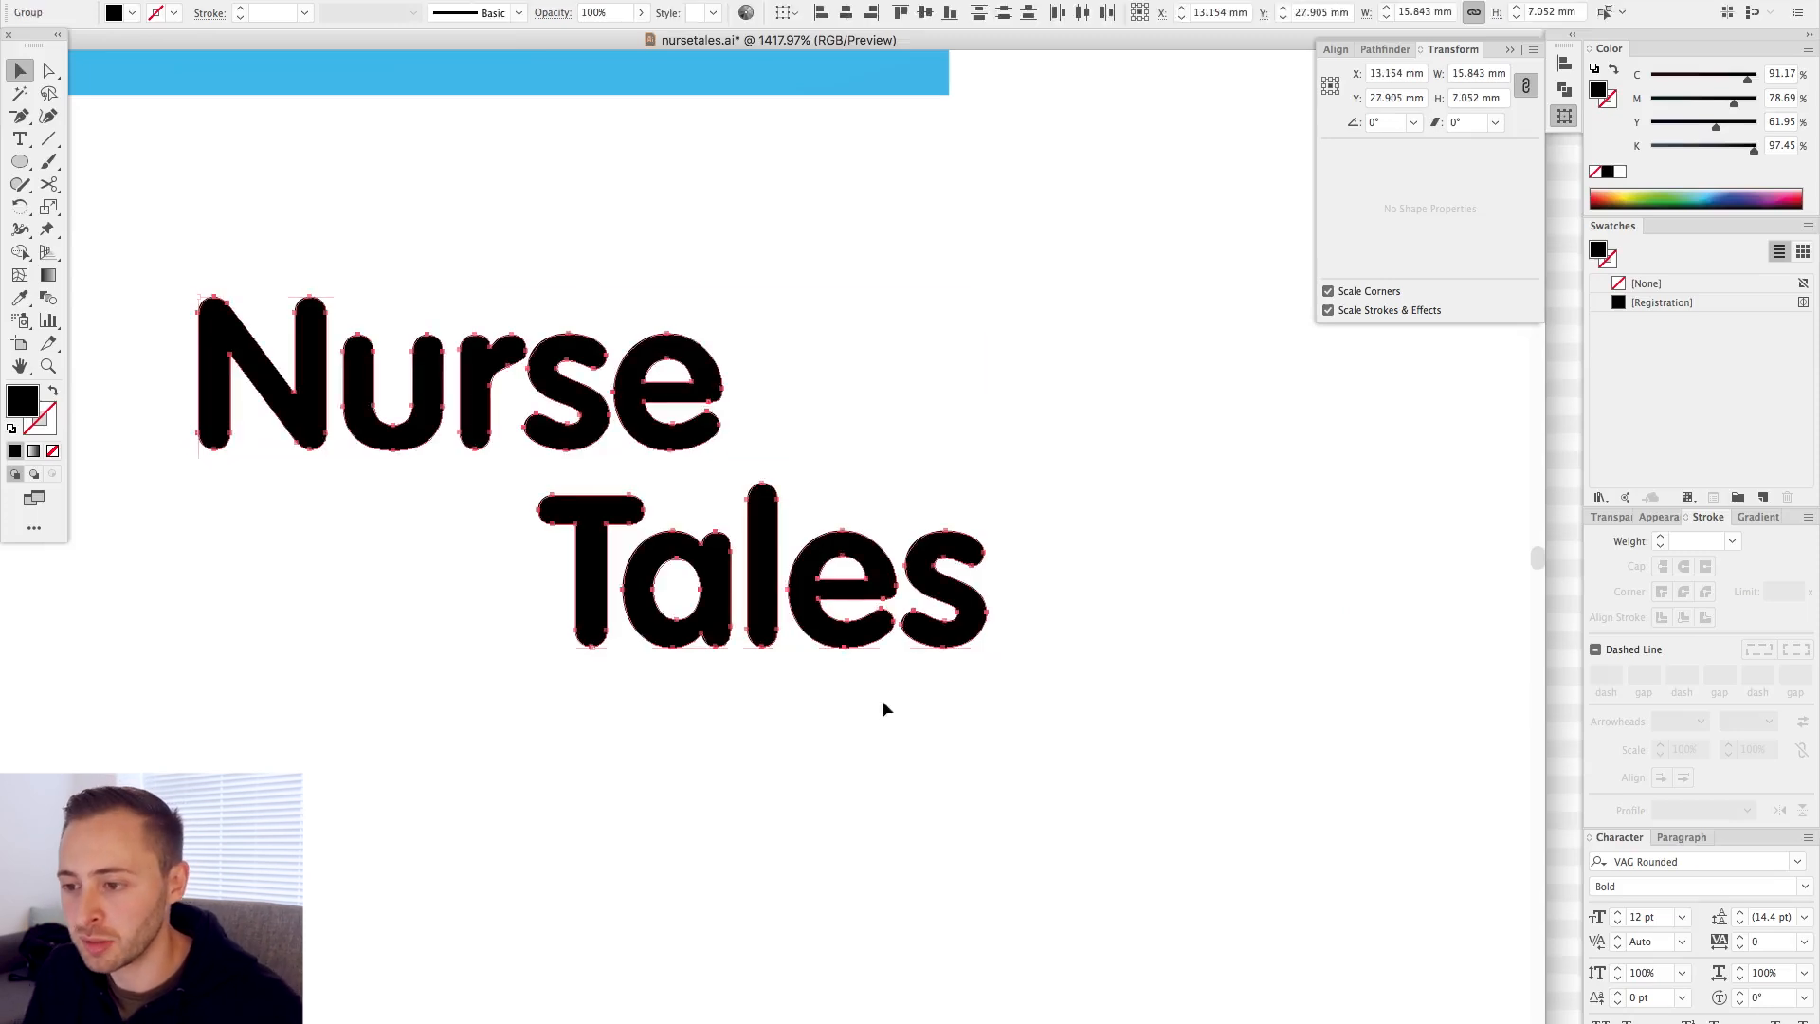
left_click(532, 155)
- Copy the left stem of the u in "Nurse" in place as a separate piece and rotate it to 270°
left_click_drag(172, 197, 841, 630)
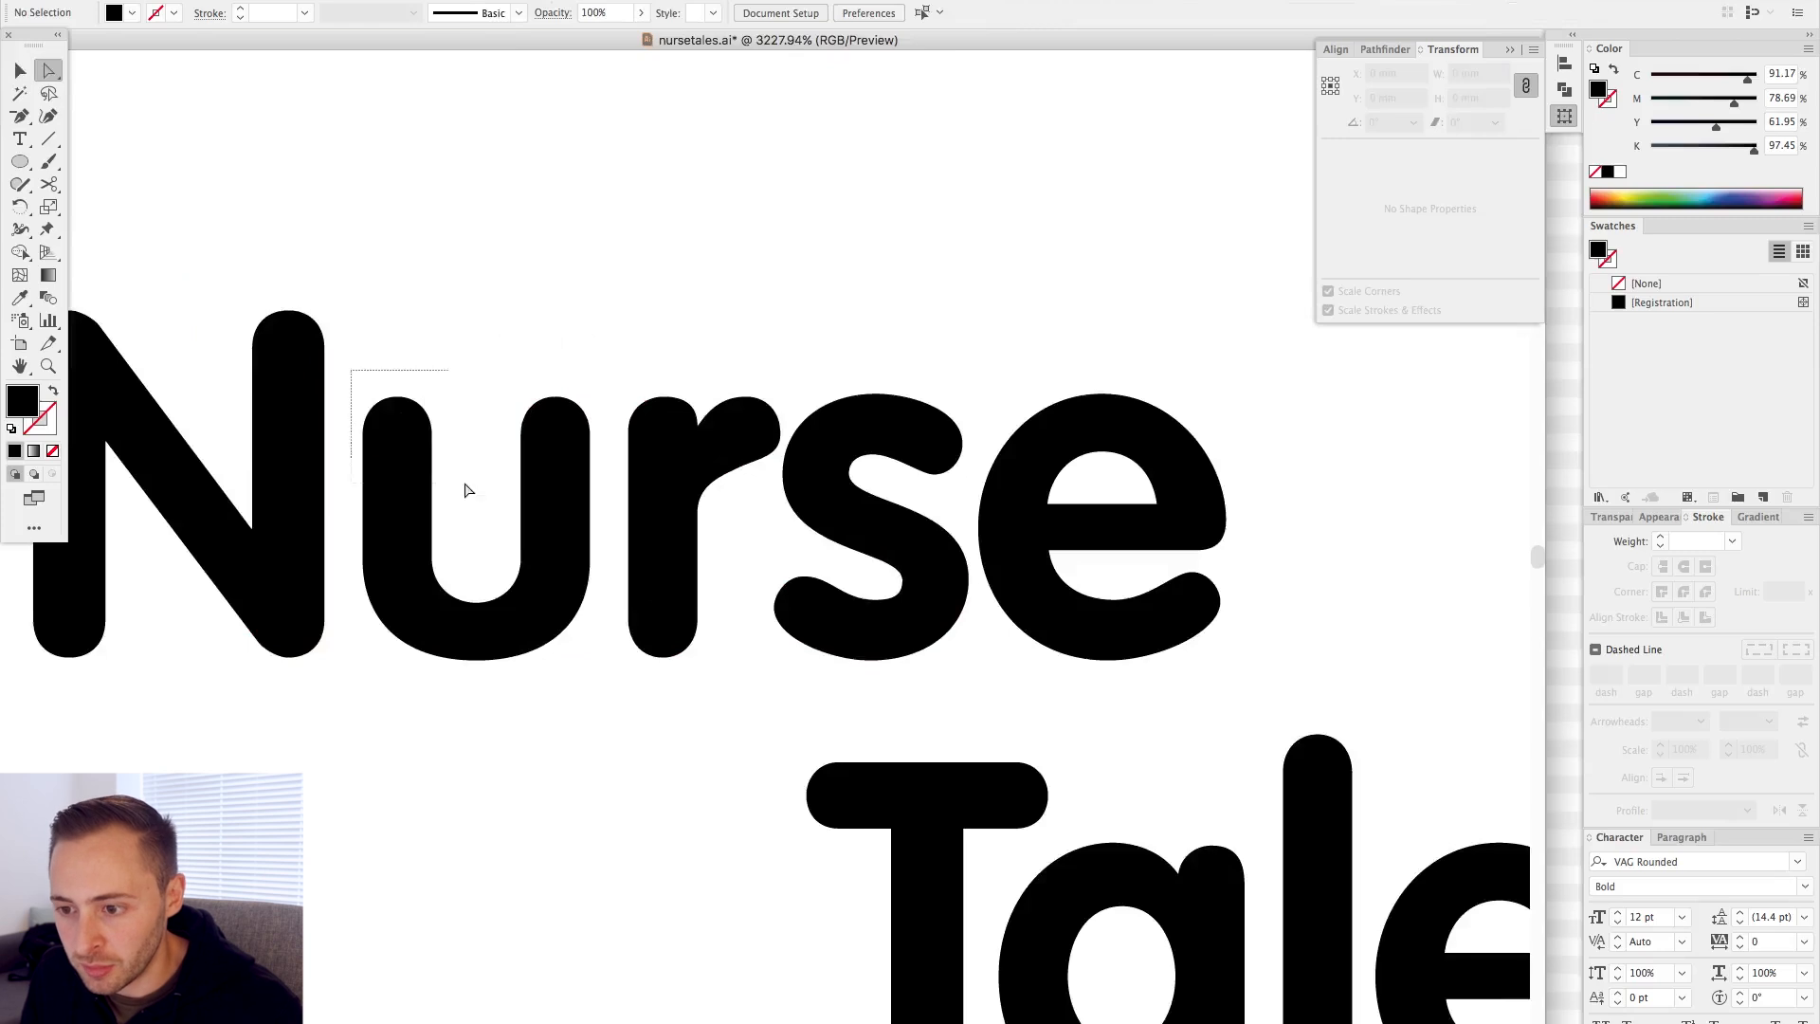
left_click_drag(464, 489, 465, 489)
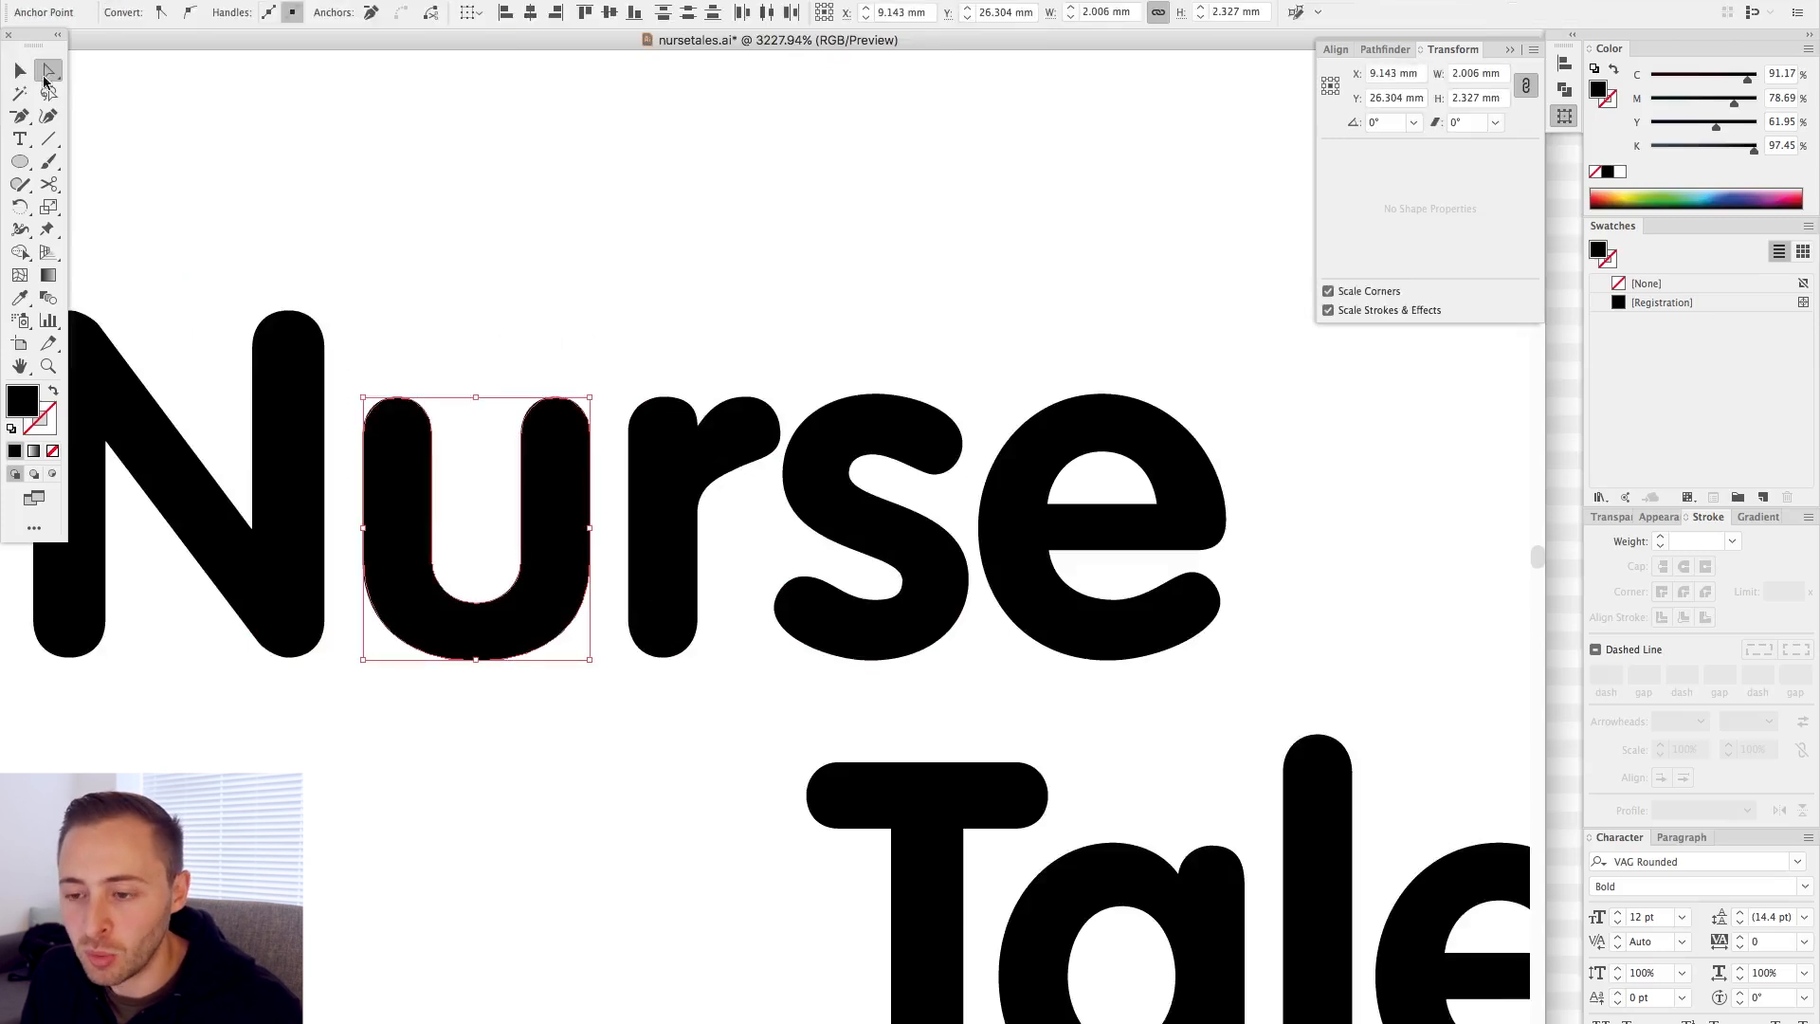
left_click(354, 375)
left_click_drag(450, 465, 447, 459)
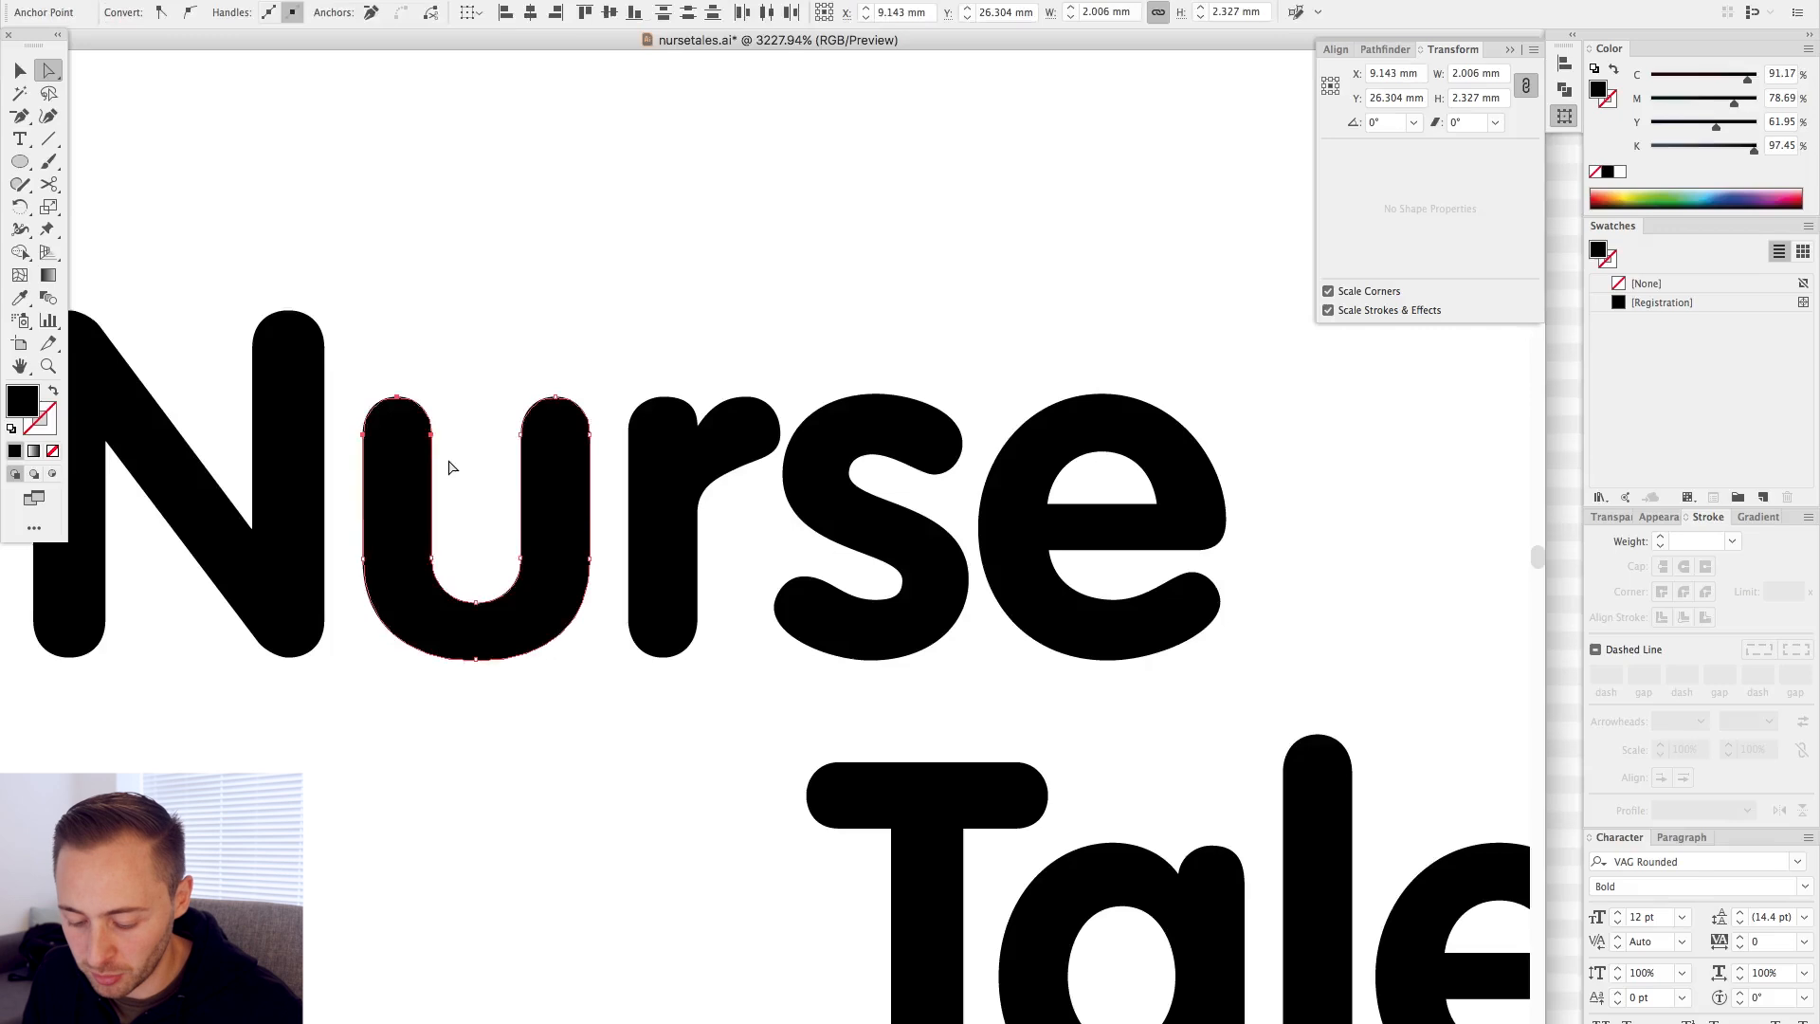
left_click(475, 345)
key("super+z")
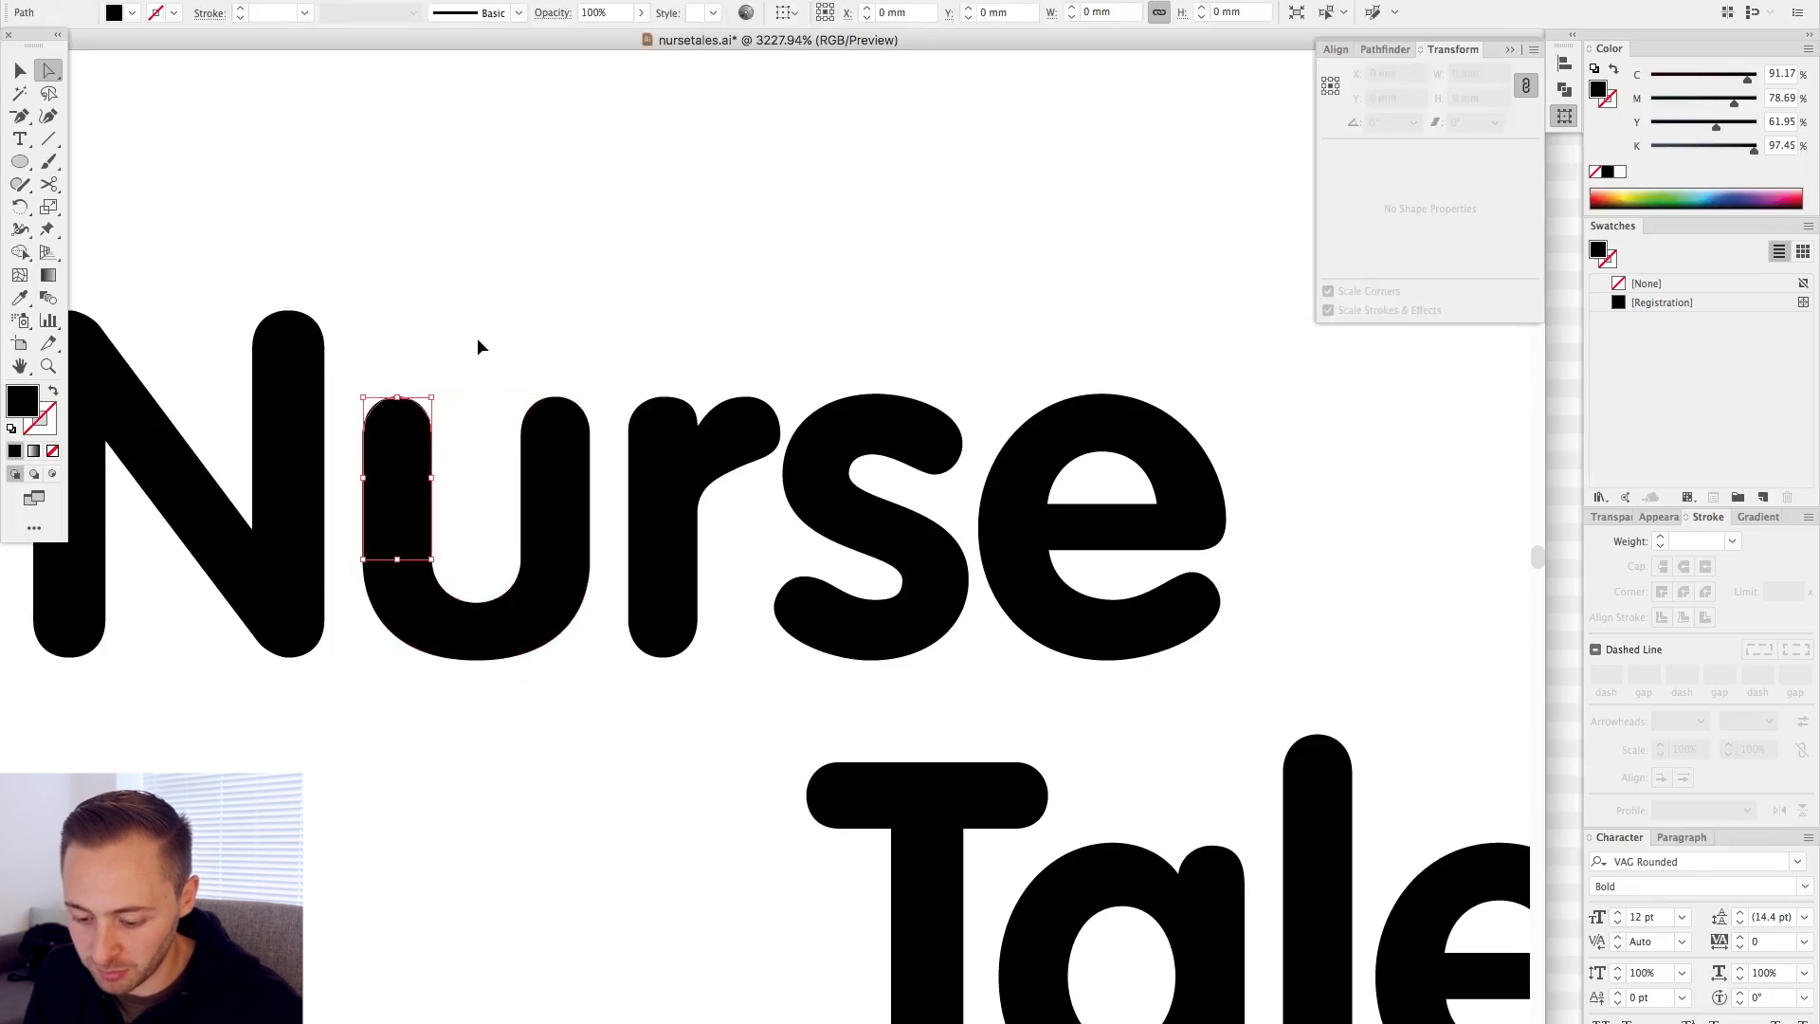
left_click_drag(425, 353, 449, 425)
key("v")
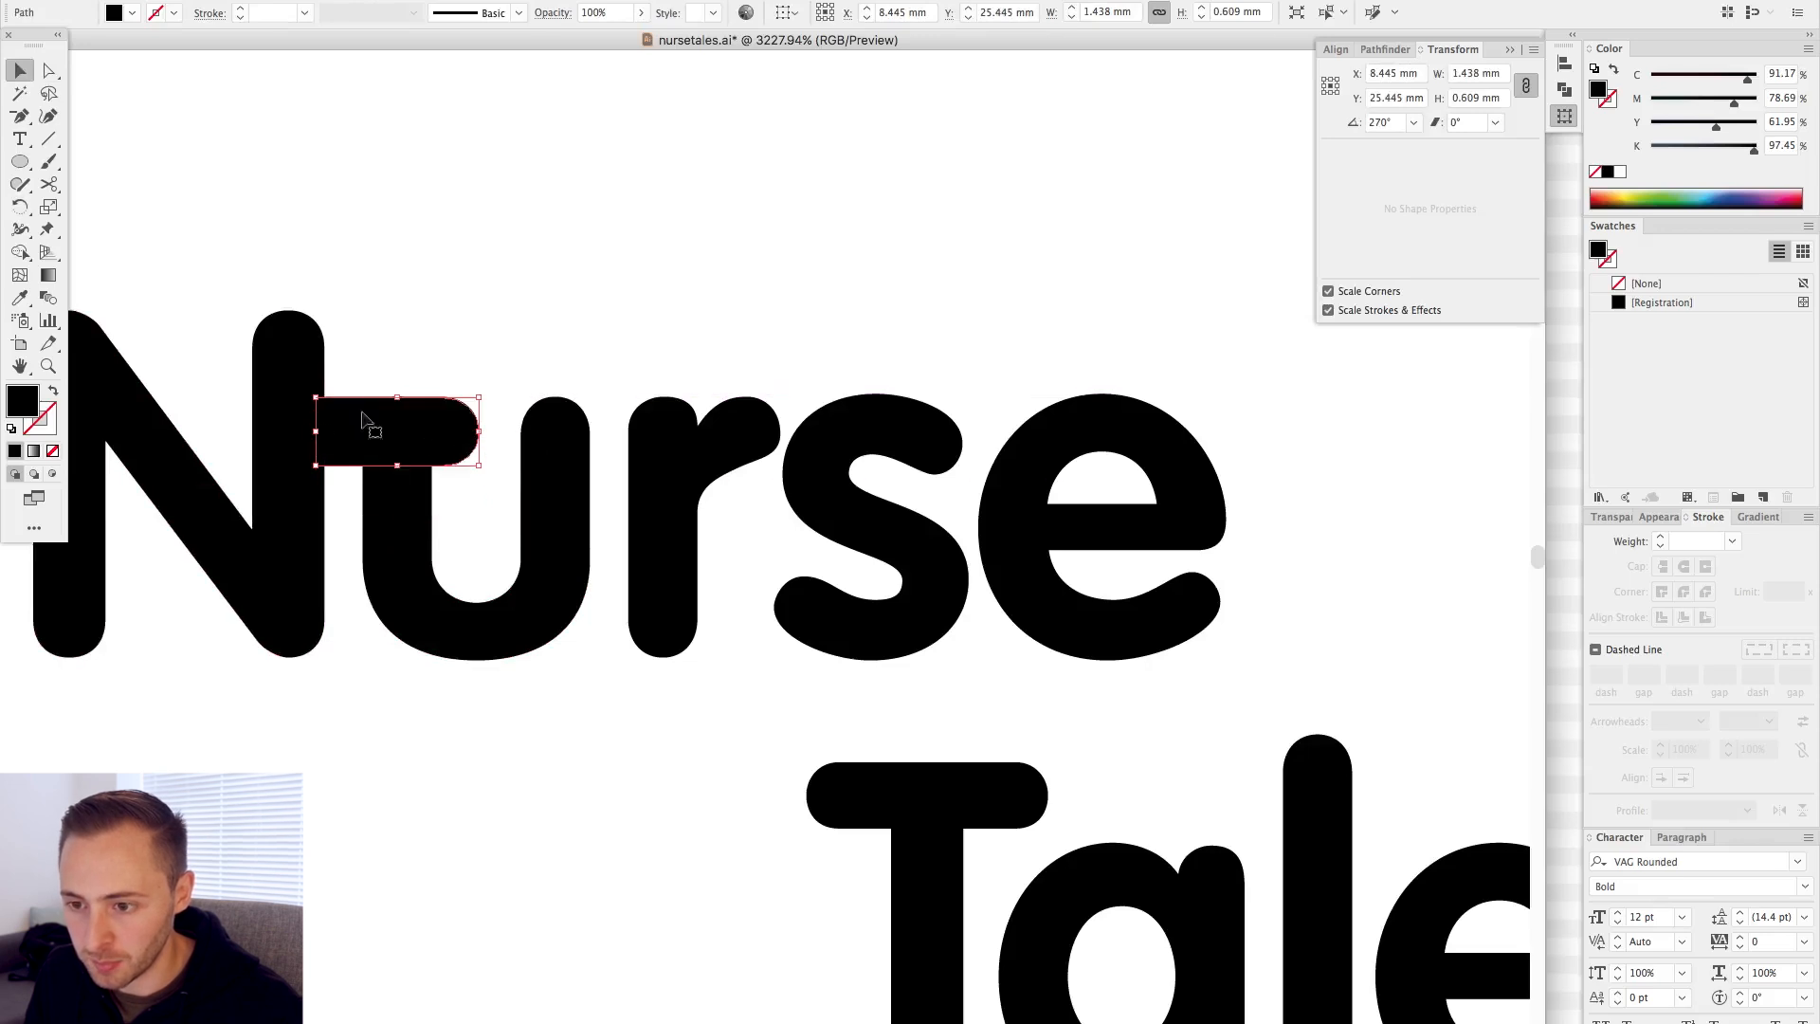
- Shorten the rotated piece's square end into the u's left stem so it forms an inward-pointing earpiece
key("a")
left_click(321, 466)
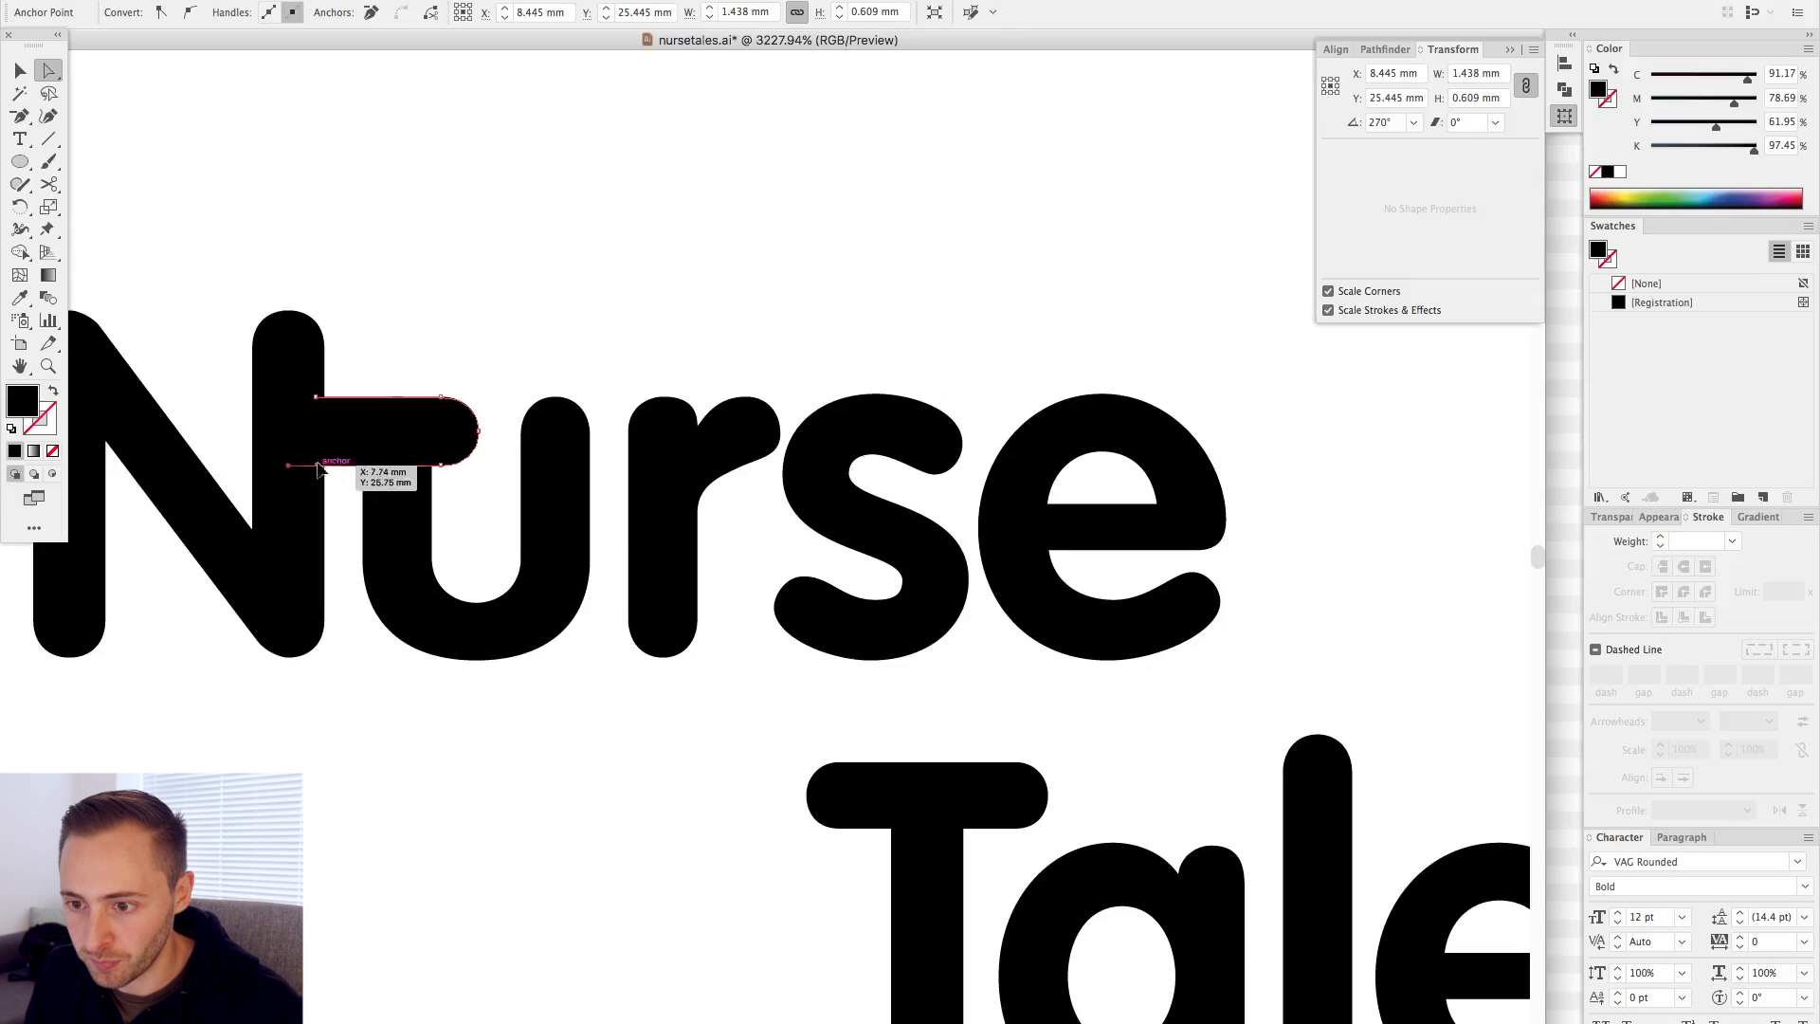
left_click(316, 399, "shift")
left_click_drag(316, 398, 394, 405)
key("v")
left_click(498, 361)
key("super+minus")
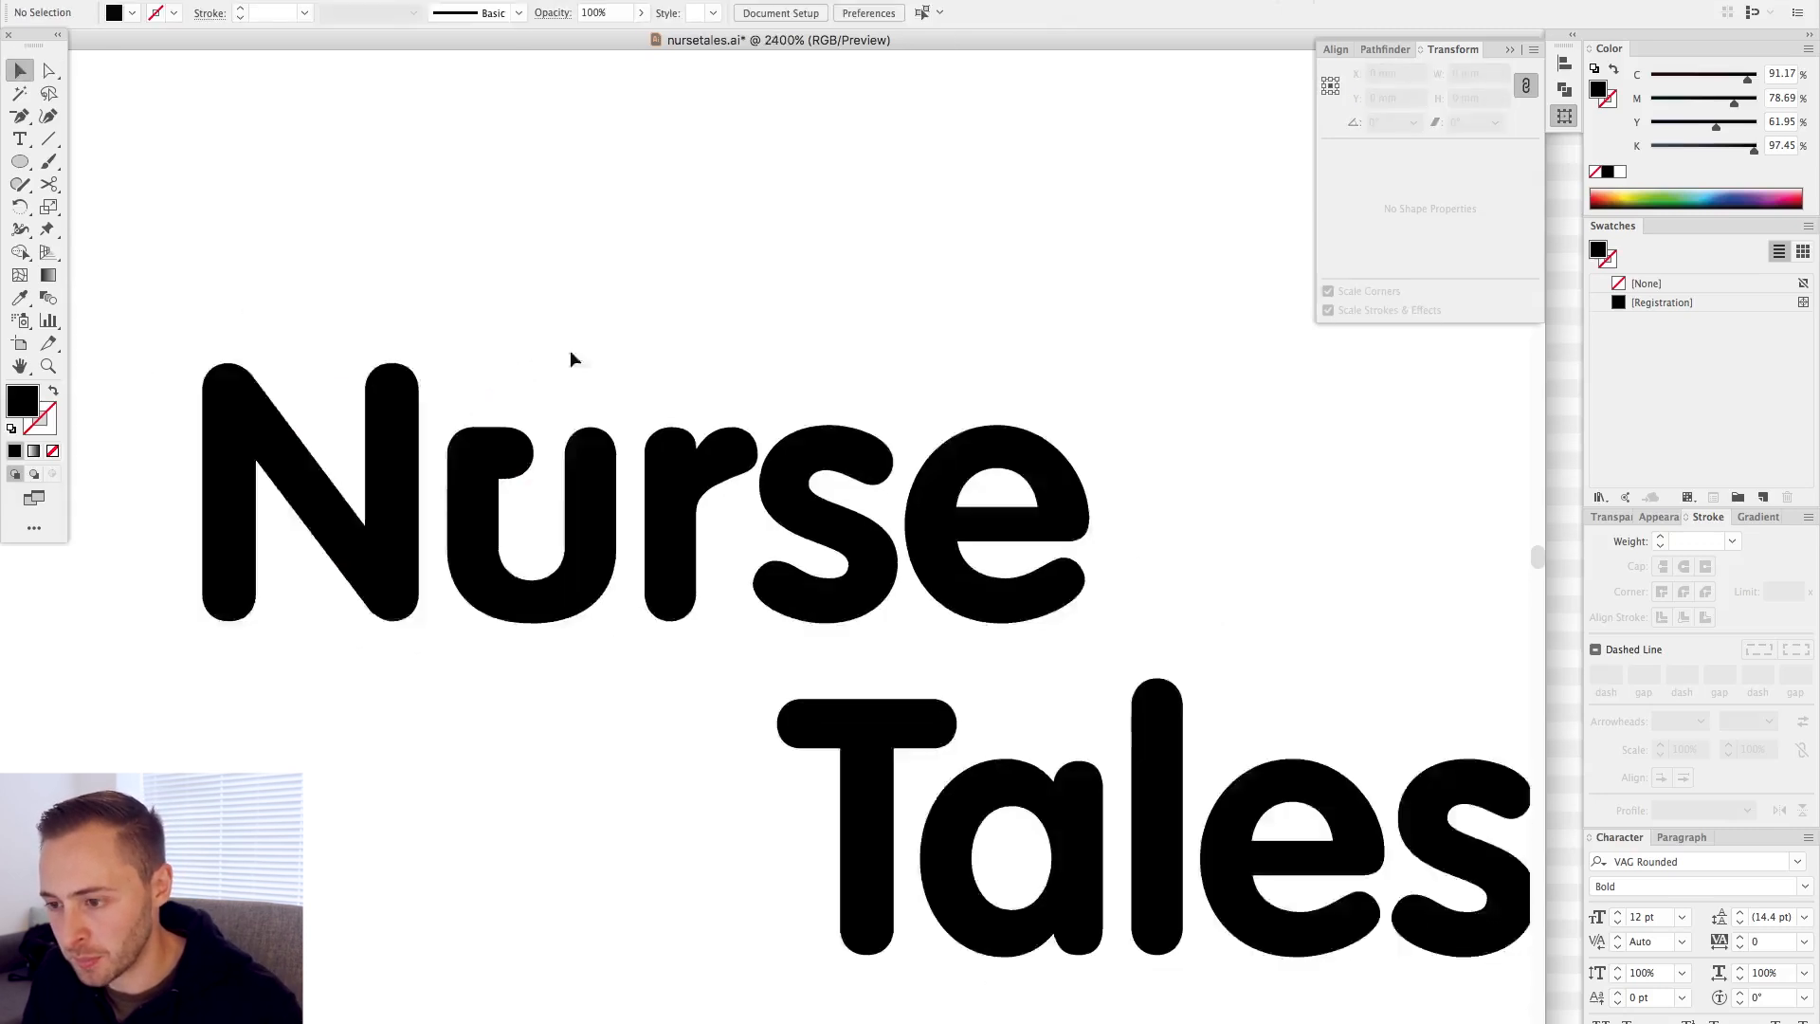
key("super+minus")
left_click_drag(429, 340, 920, 725)
scroll(577, 343, "up", 4)
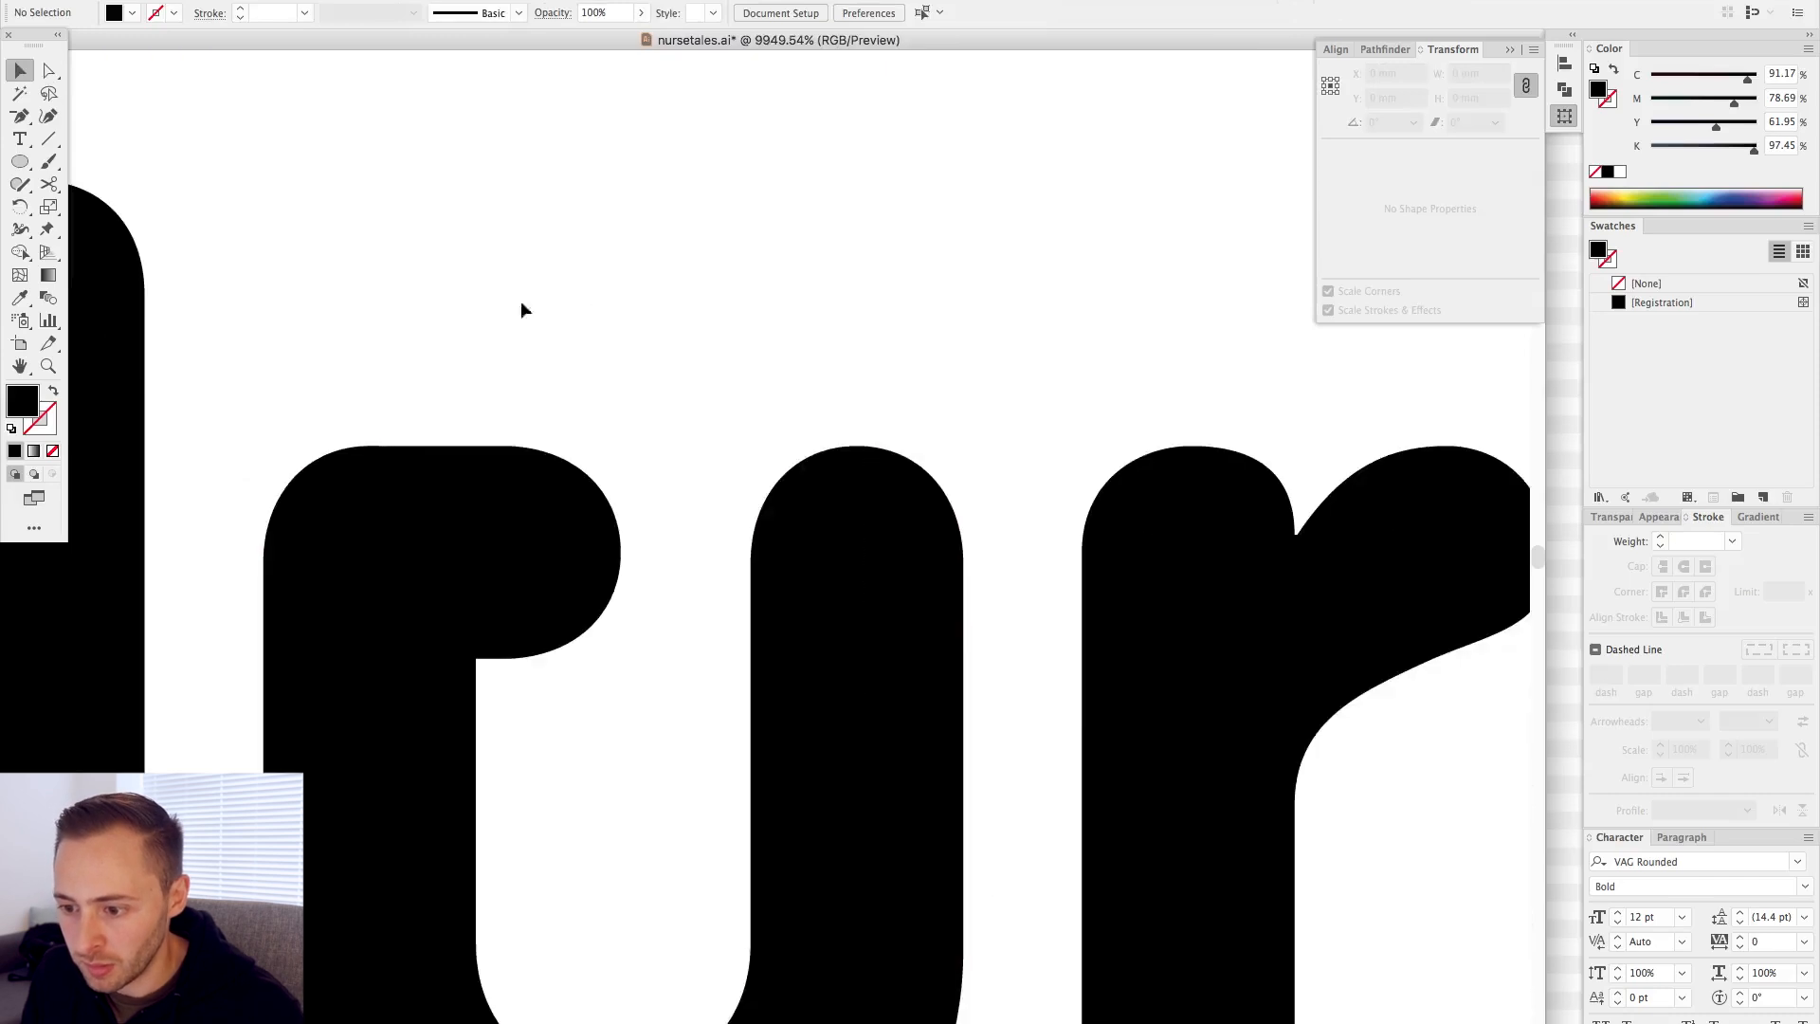
- Shorten the u's left earpiece to about 0.65 mm wide by pulling its rounded end toward the stem
left_click_drag(607, 619, 645, 680)
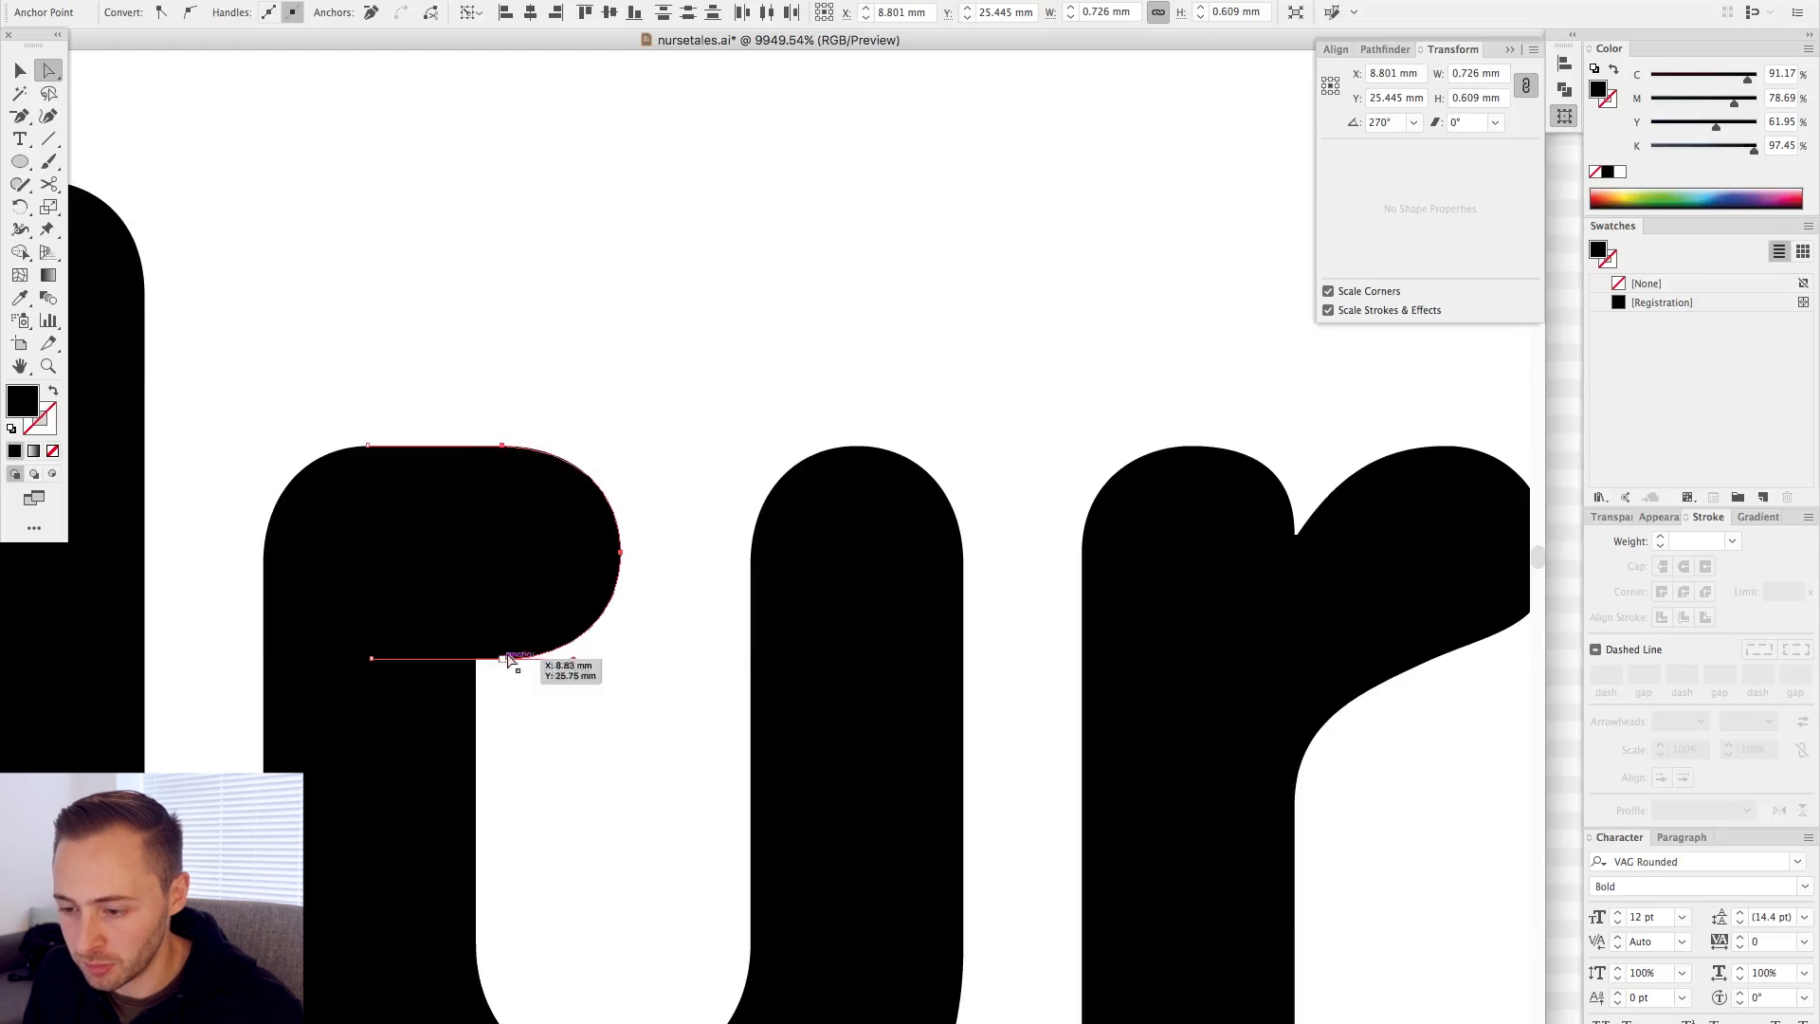
left_click_drag(620, 554, 594, 555)
key("v")
left_click(642, 439)
- Add a mirrored copy of the earpiece to the u's right stem, facing inward and aligned with the stem's top edge
left_click_drag(770, 537, 620, 670)
key("r")
key("v")
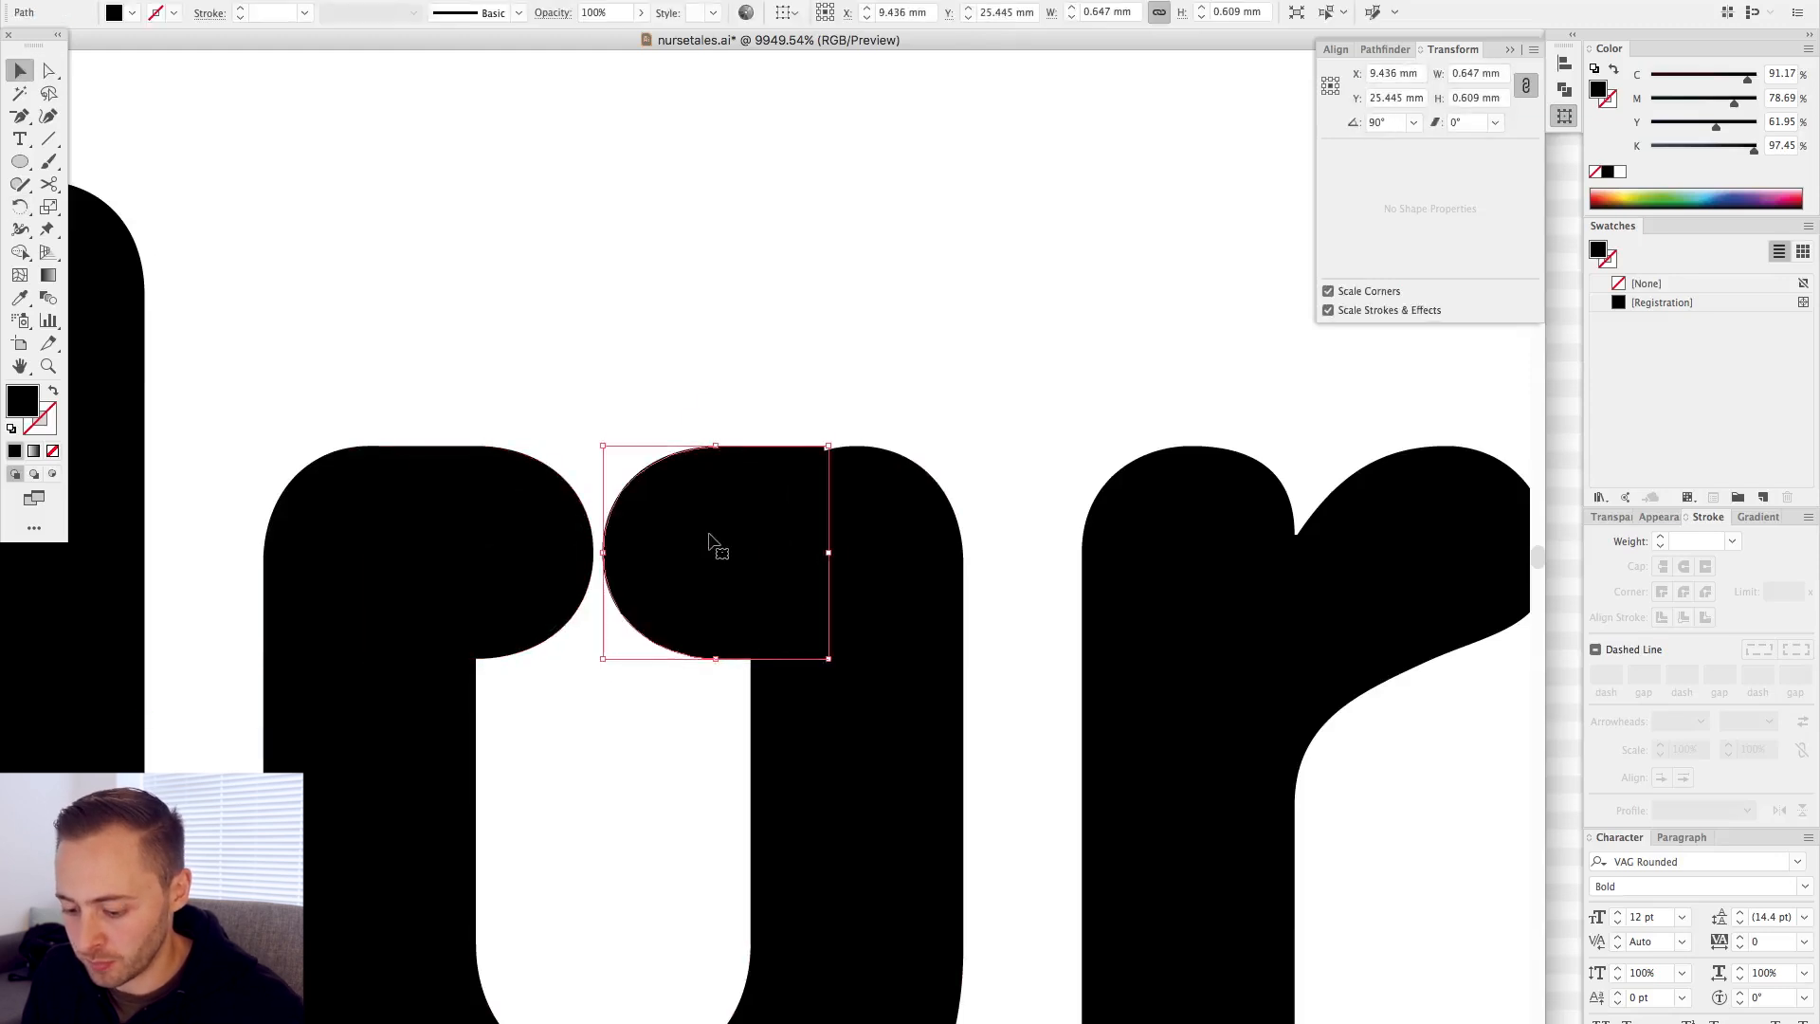
key("ctrl+y")
left_click(674, 454)
left_click(408, 447)
key("ctrl+z")
key("ctrl+z")
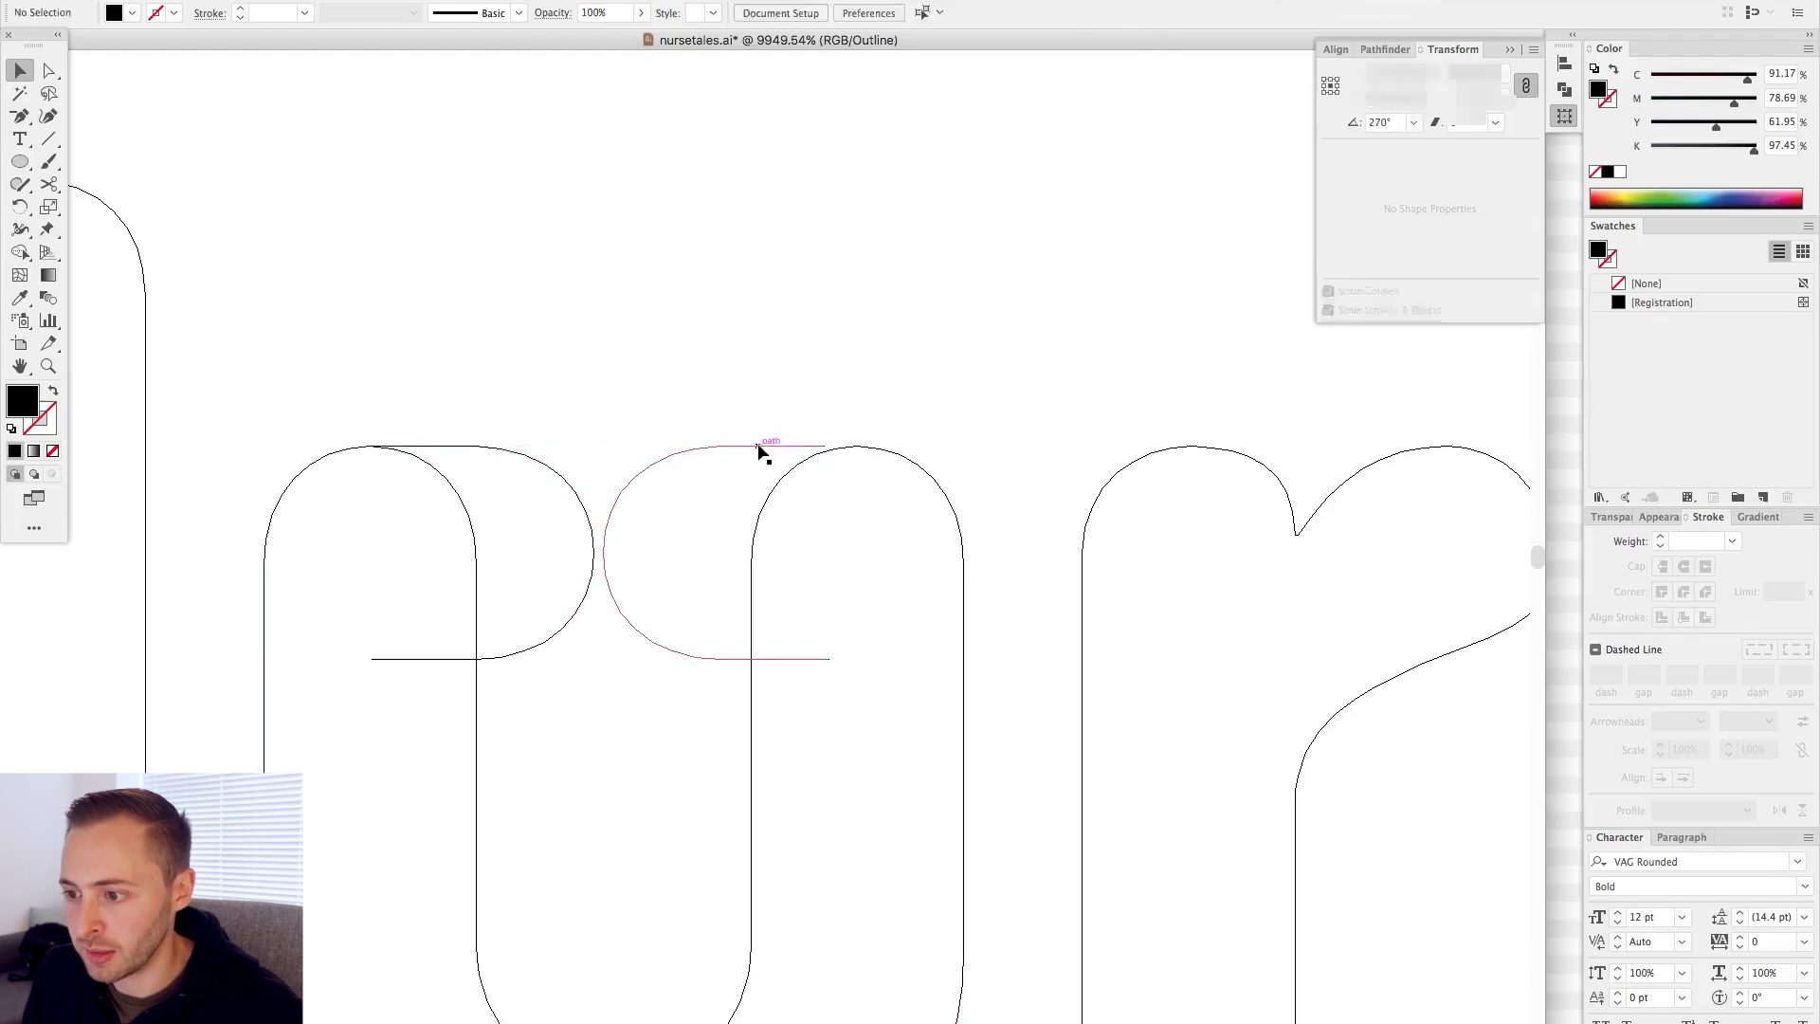
left_click_drag(758, 448, 790, 461)
left_click(850, 375)
key("ctrl+y")
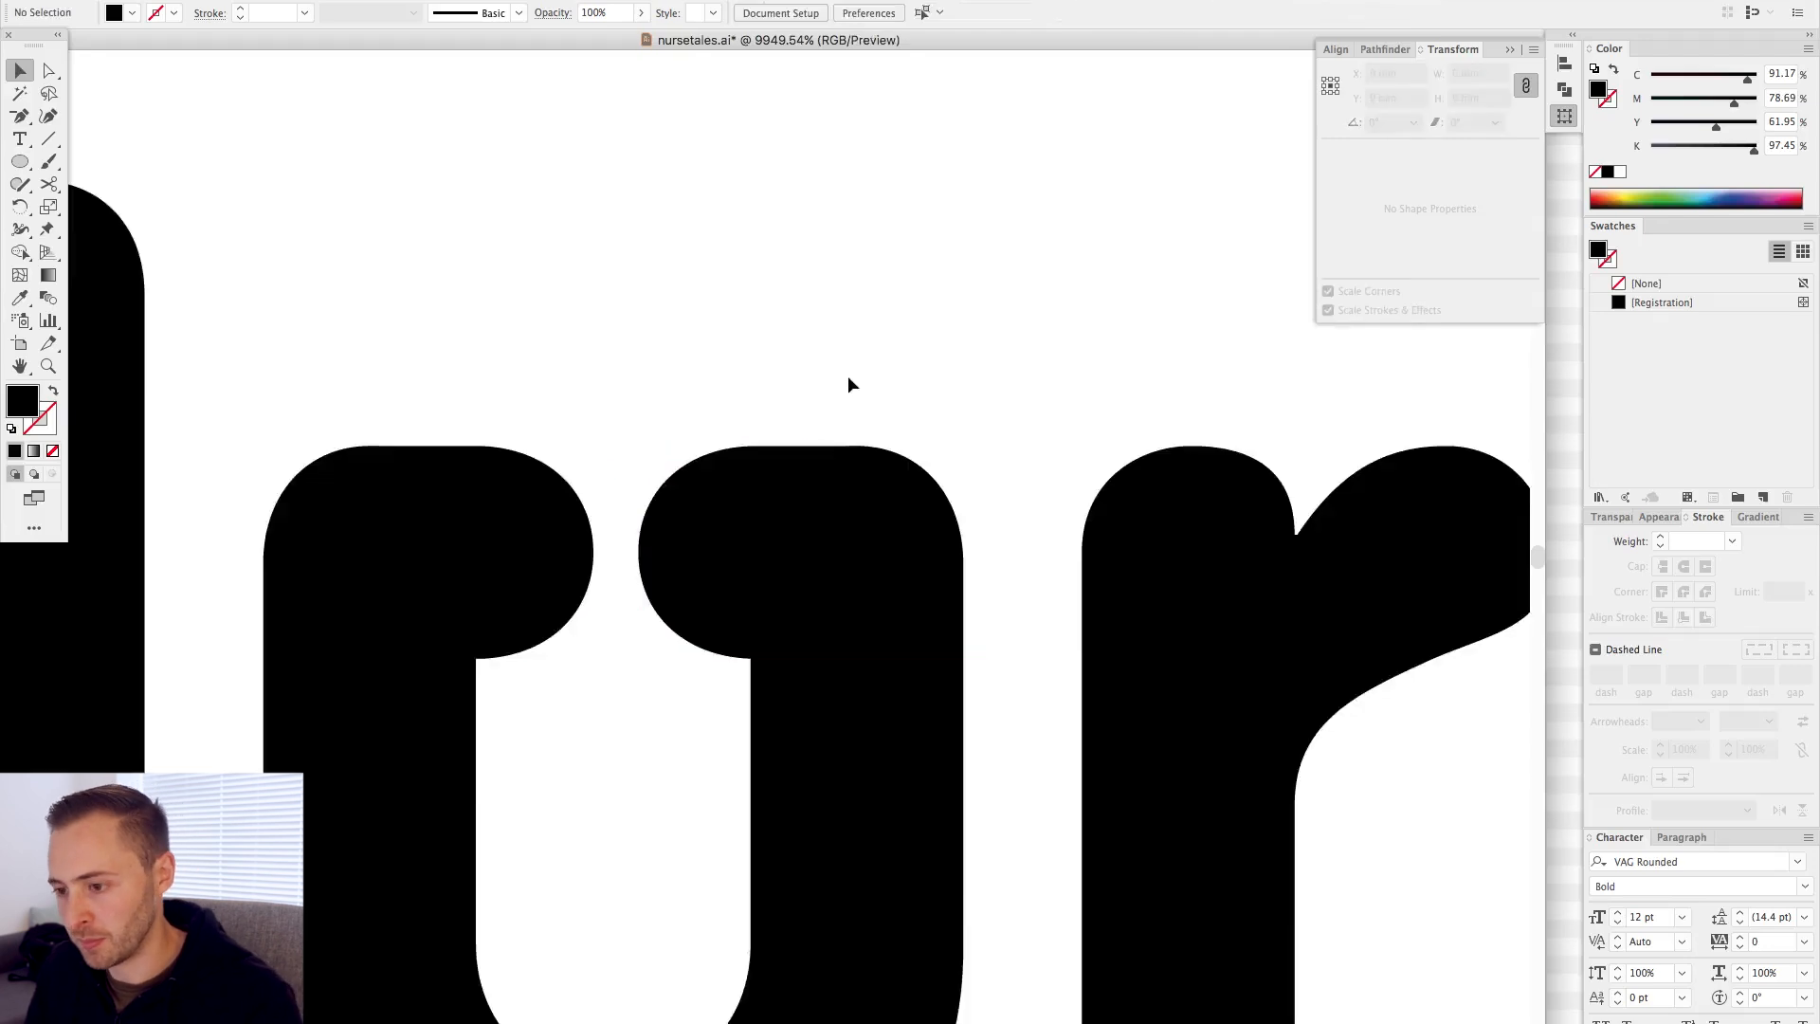
- Draw a vertical line about 2.9 mm long over the u's right stem and give it a teal stroke
key("ctrl+minus")
key("super+minus")
key("super+minus")
key("super+minus")
key("super+minus")
left_click_drag(744, 372, 383, 288)
left_click_drag(609, 356, 727, 389)
key("super+minus")
key("super+minus")
left_click_drag(723, 475, 686, 379)
left_click_drag(403, 345, 1076, 725)
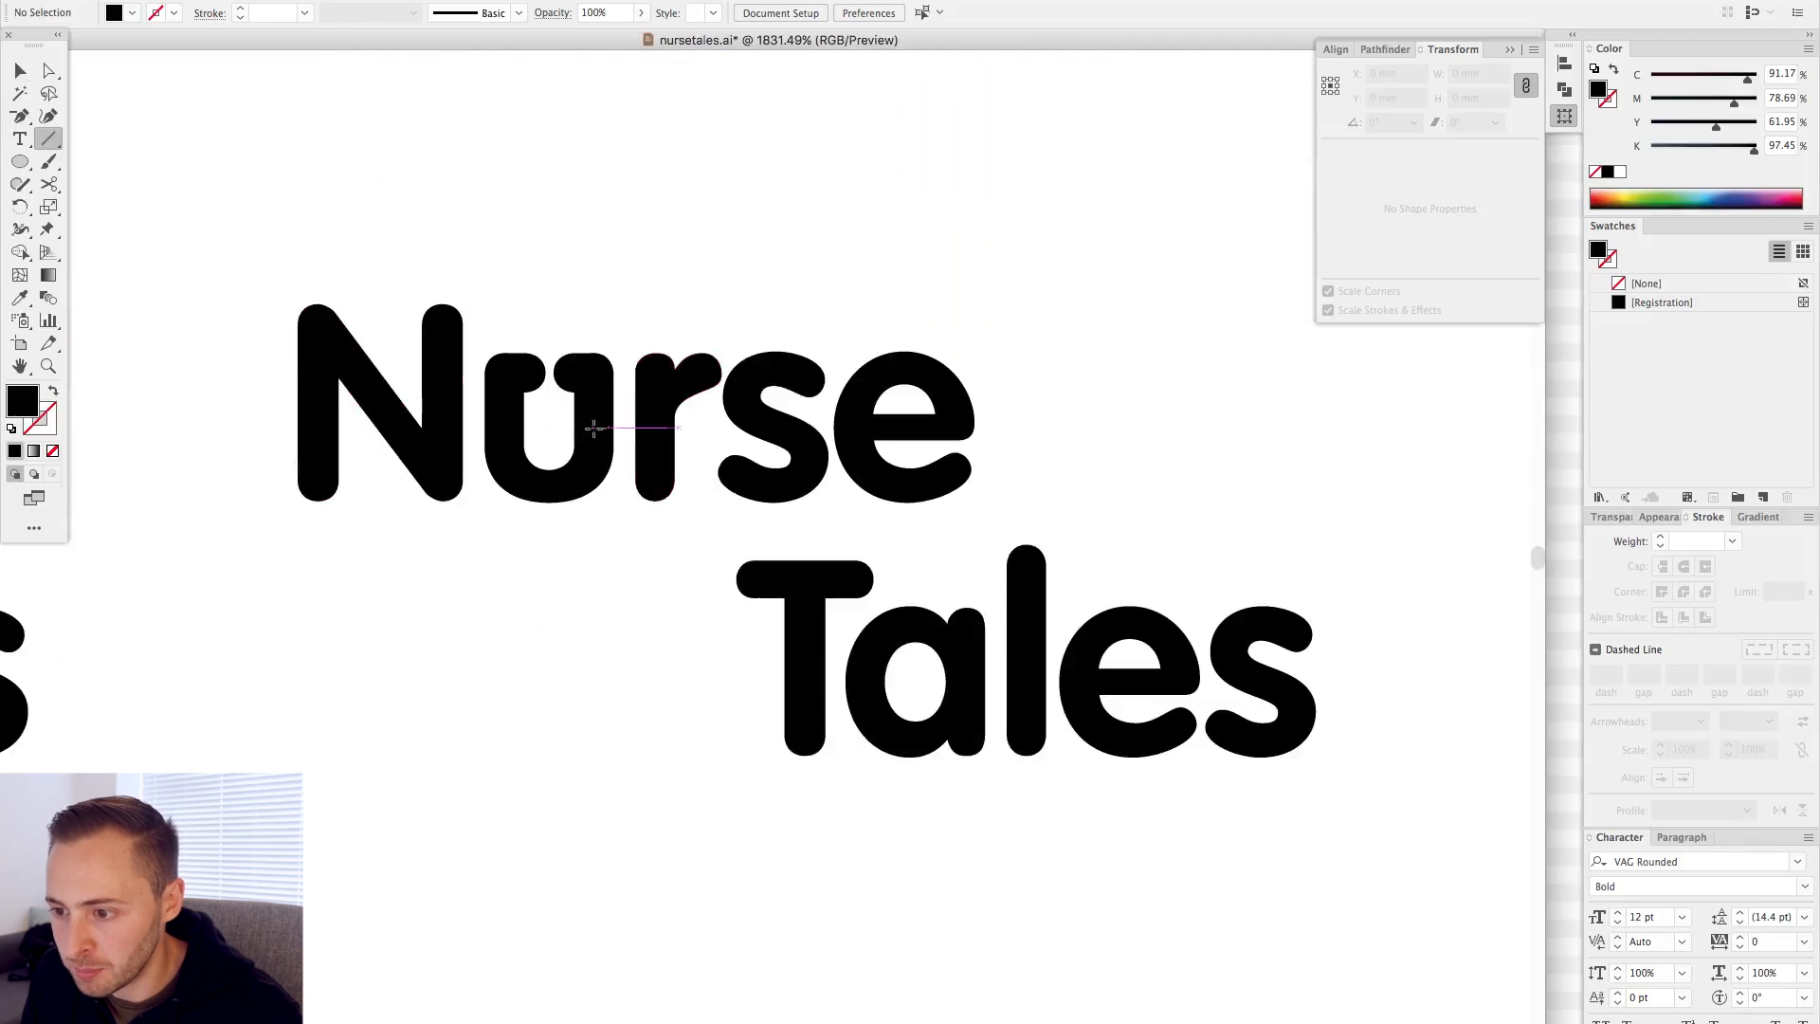
left_click_drag(596, 430, 609, 243)
left_click_drag(386, 180, 1023, 671)
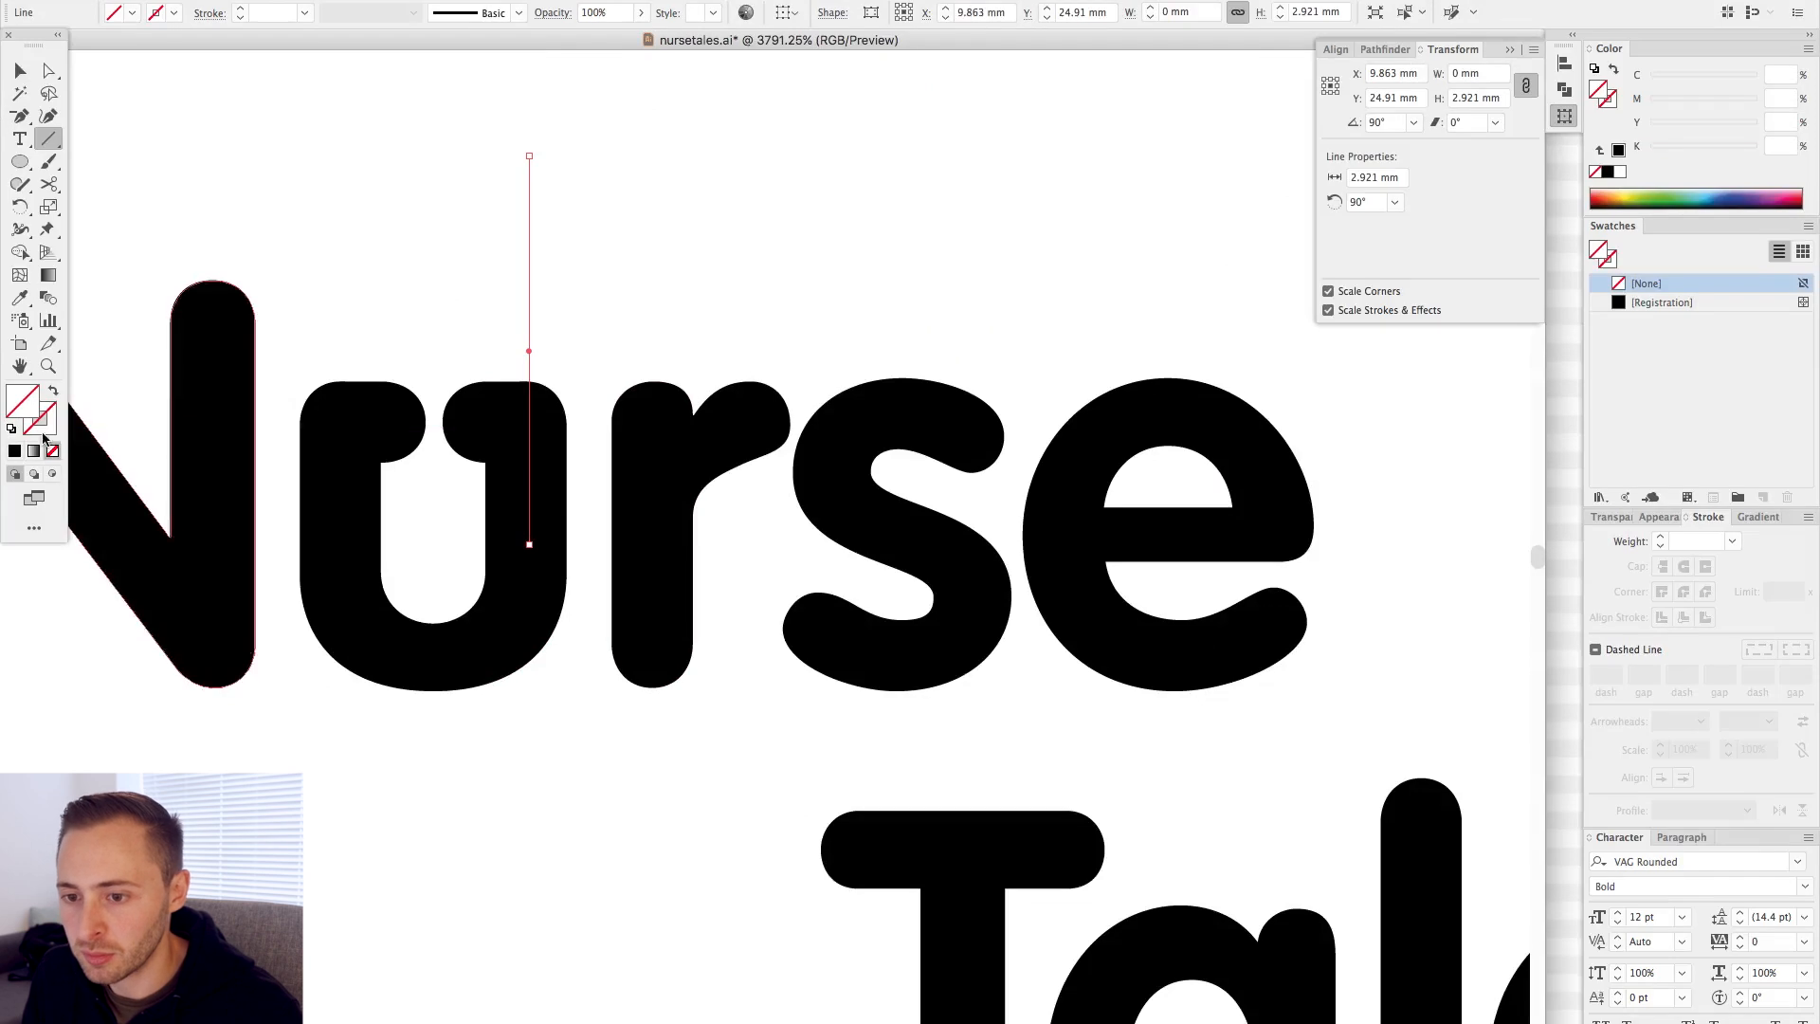
left_click(1706, 199)
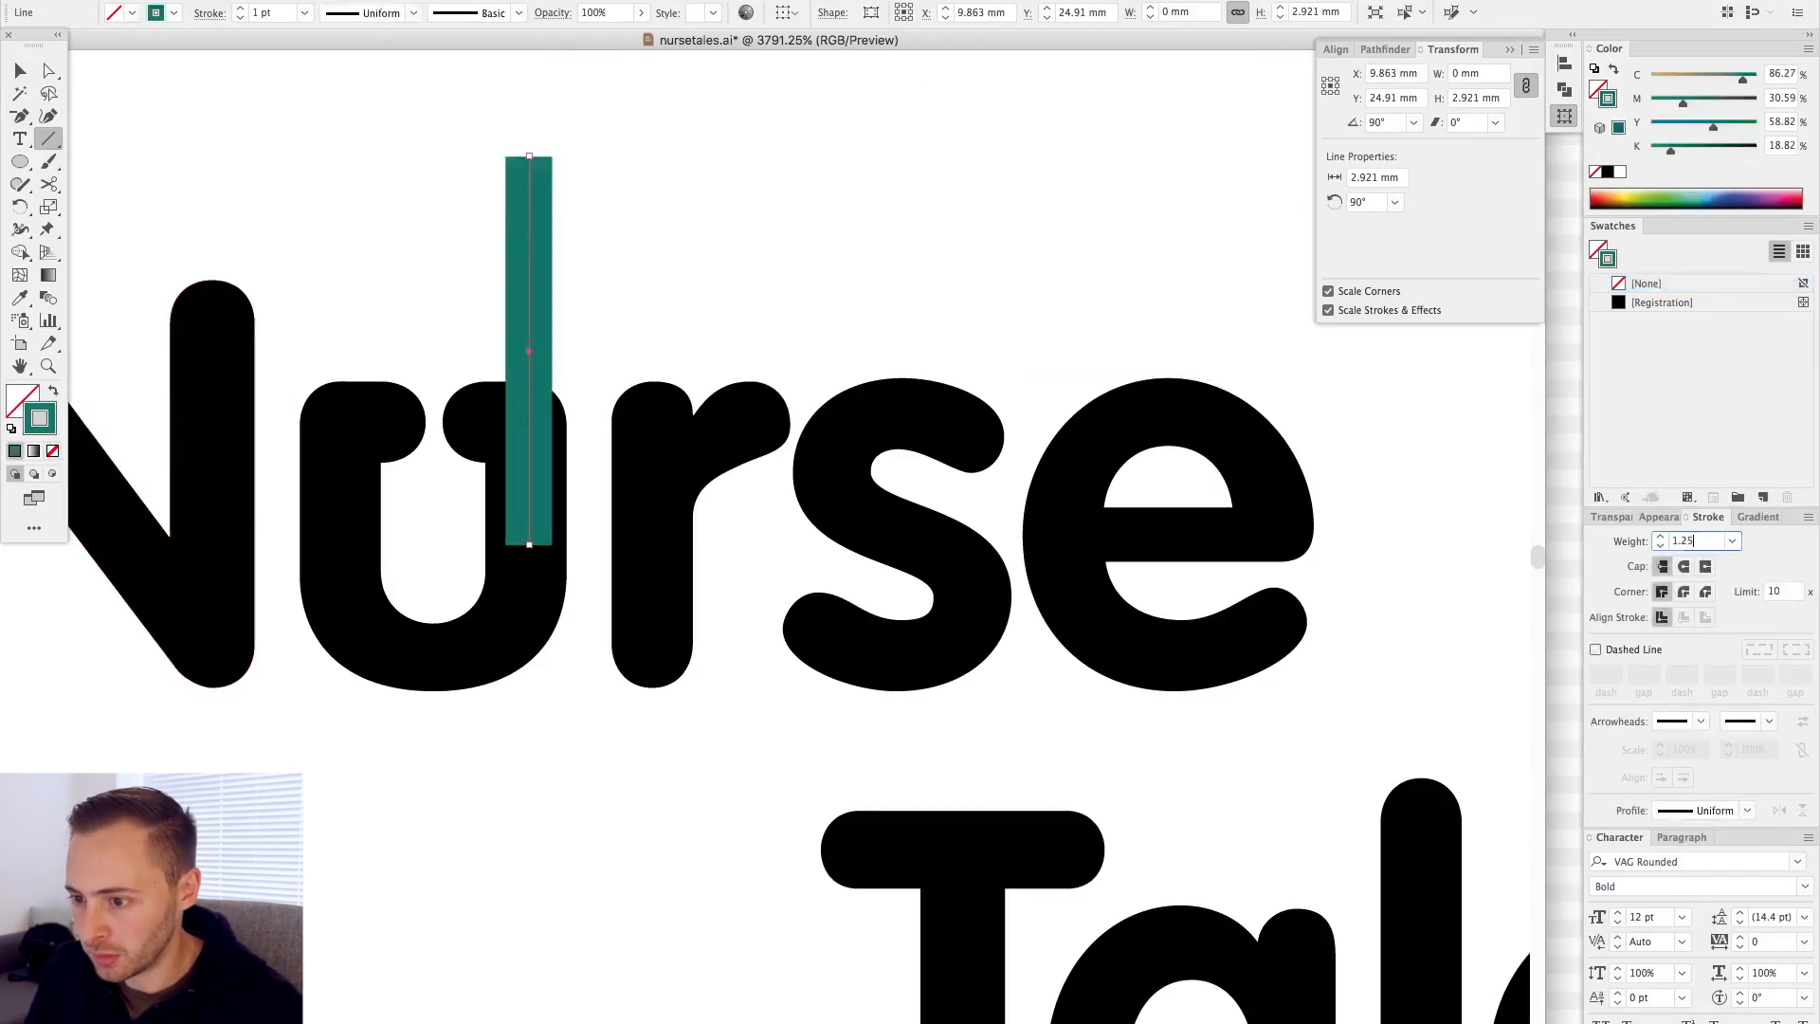
- Centre the teal line on the u's right stem and match the stem's thickness with a 1.725 pt stroke weight
key("Return")
type("1.5")
key("Return")
key("v")
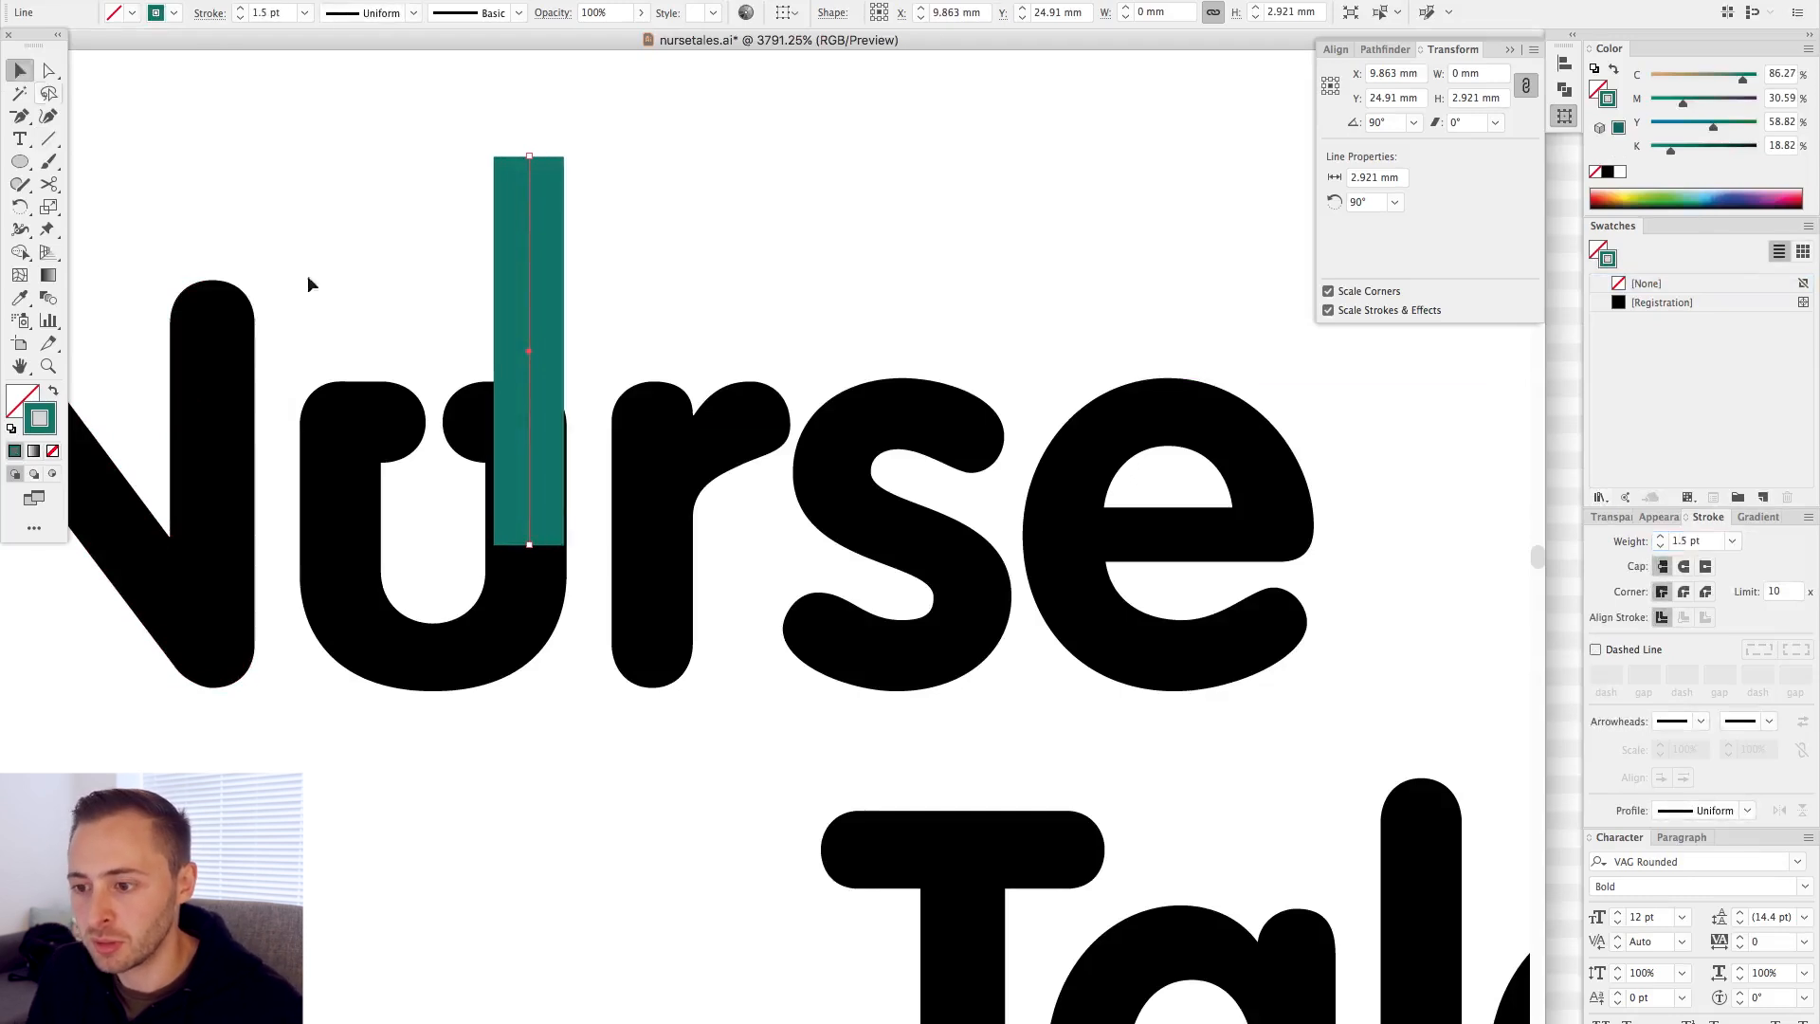
scroll(675, 607, "up", 5)
left_click_drag(803, 272, 798, 275)
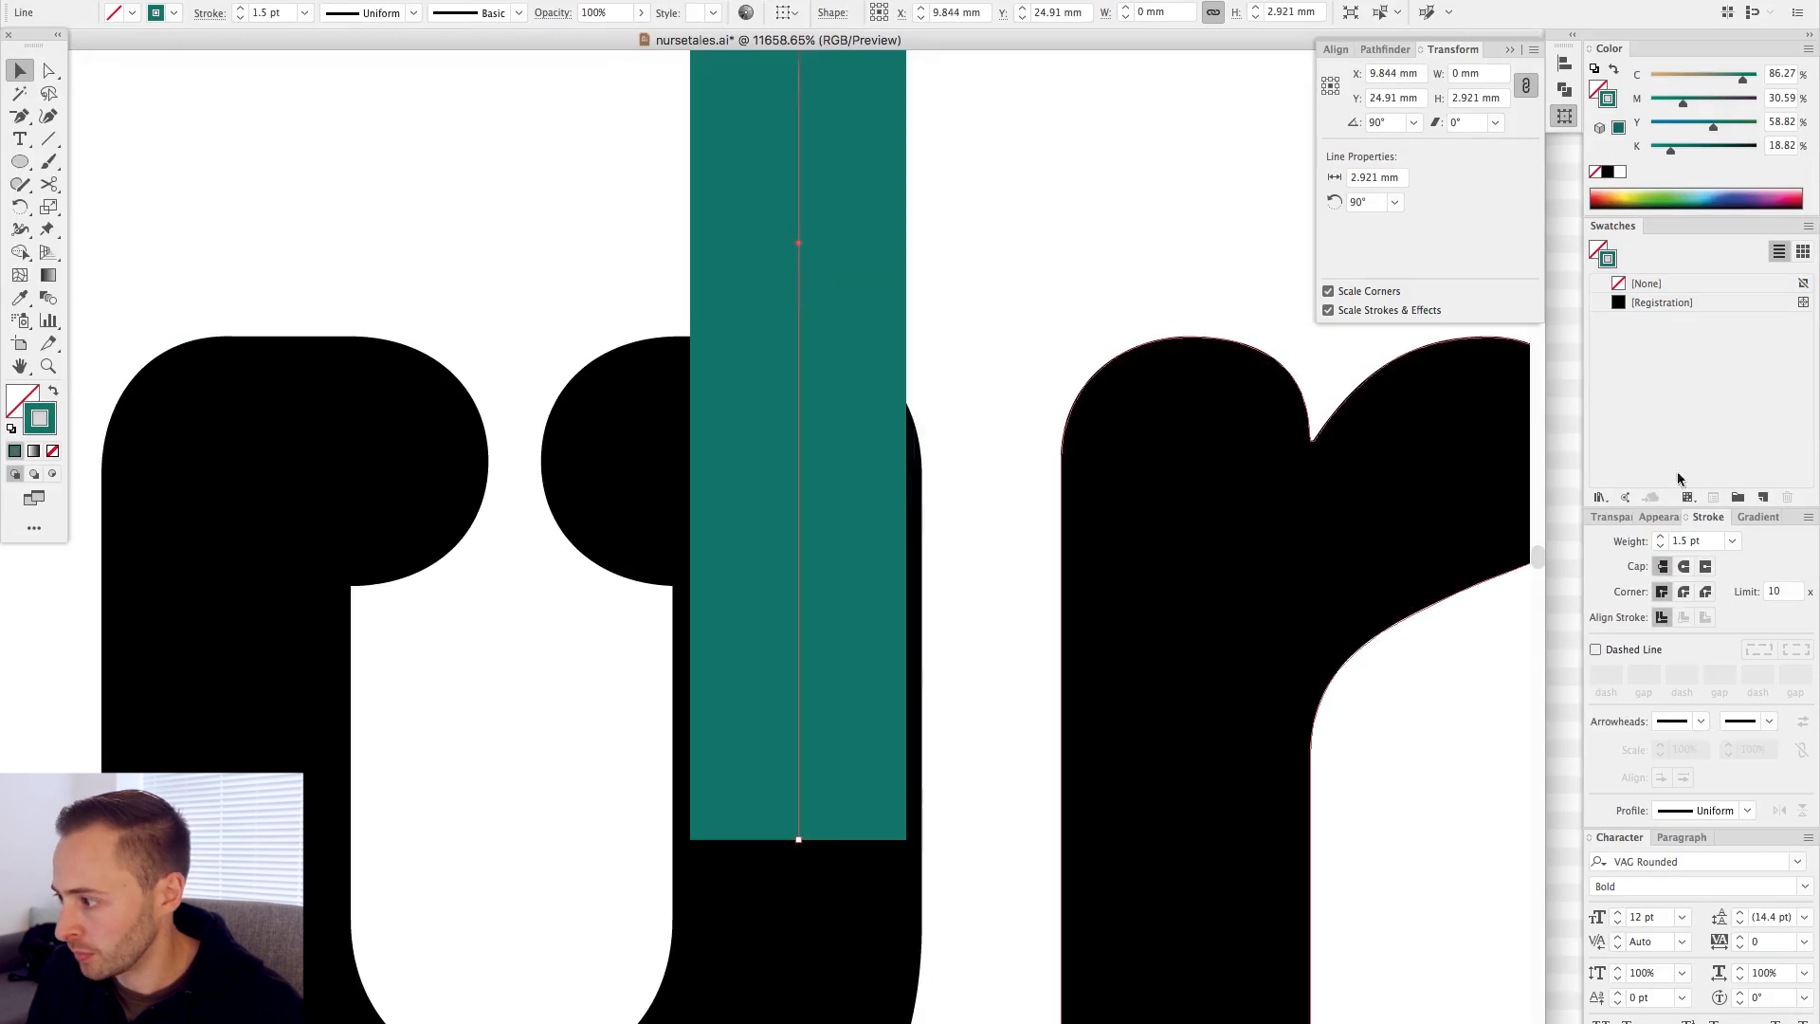
type("1.75")
key("Return")
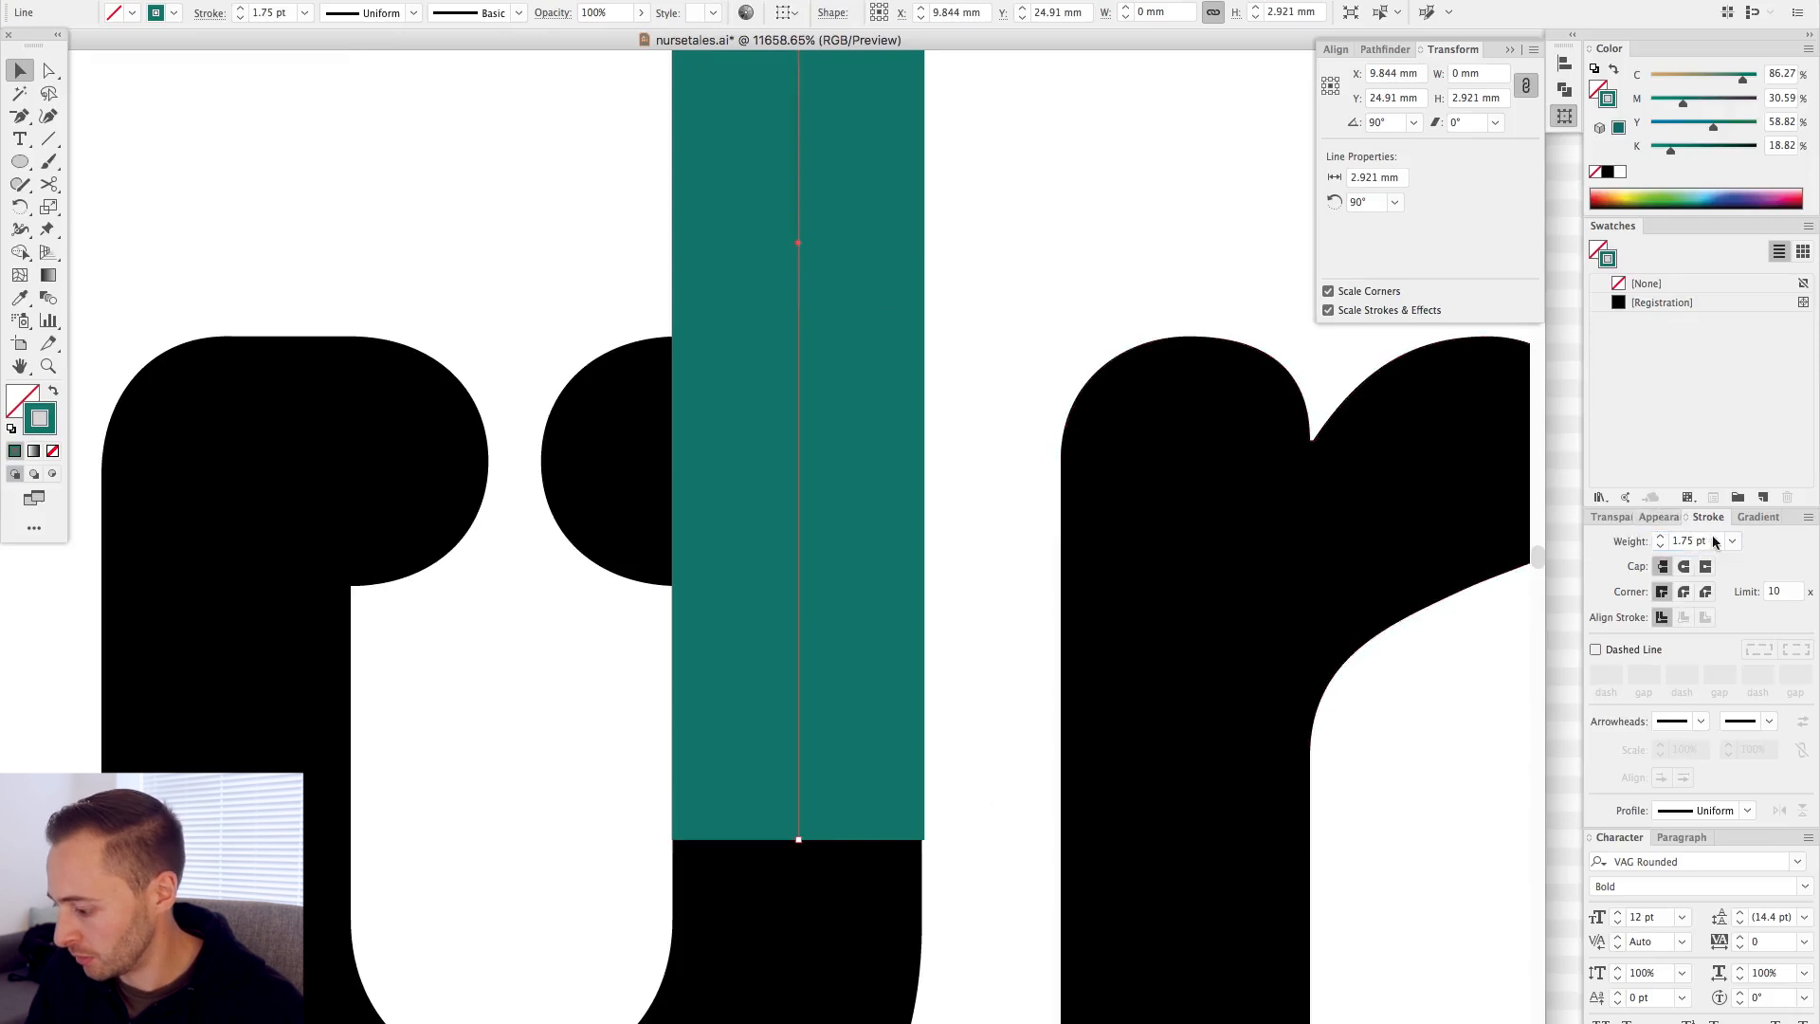
type("1.7")
key("Return")
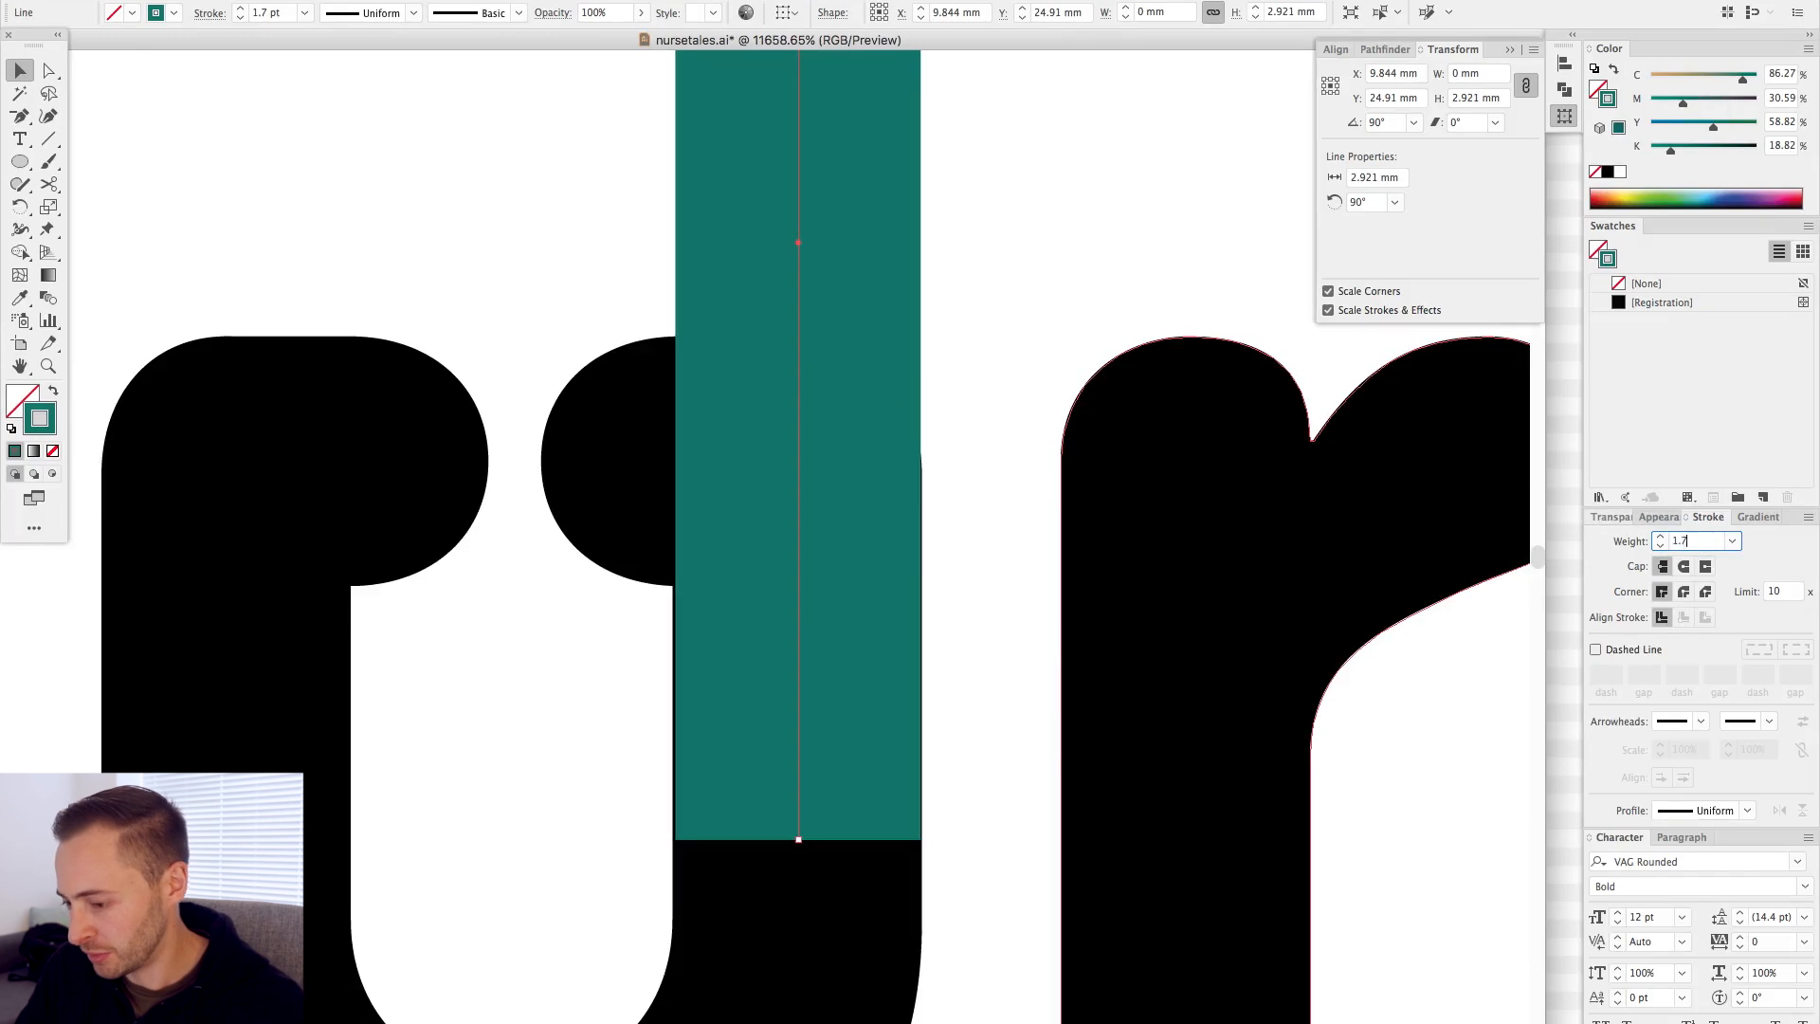
type("1.725")
key("Return")
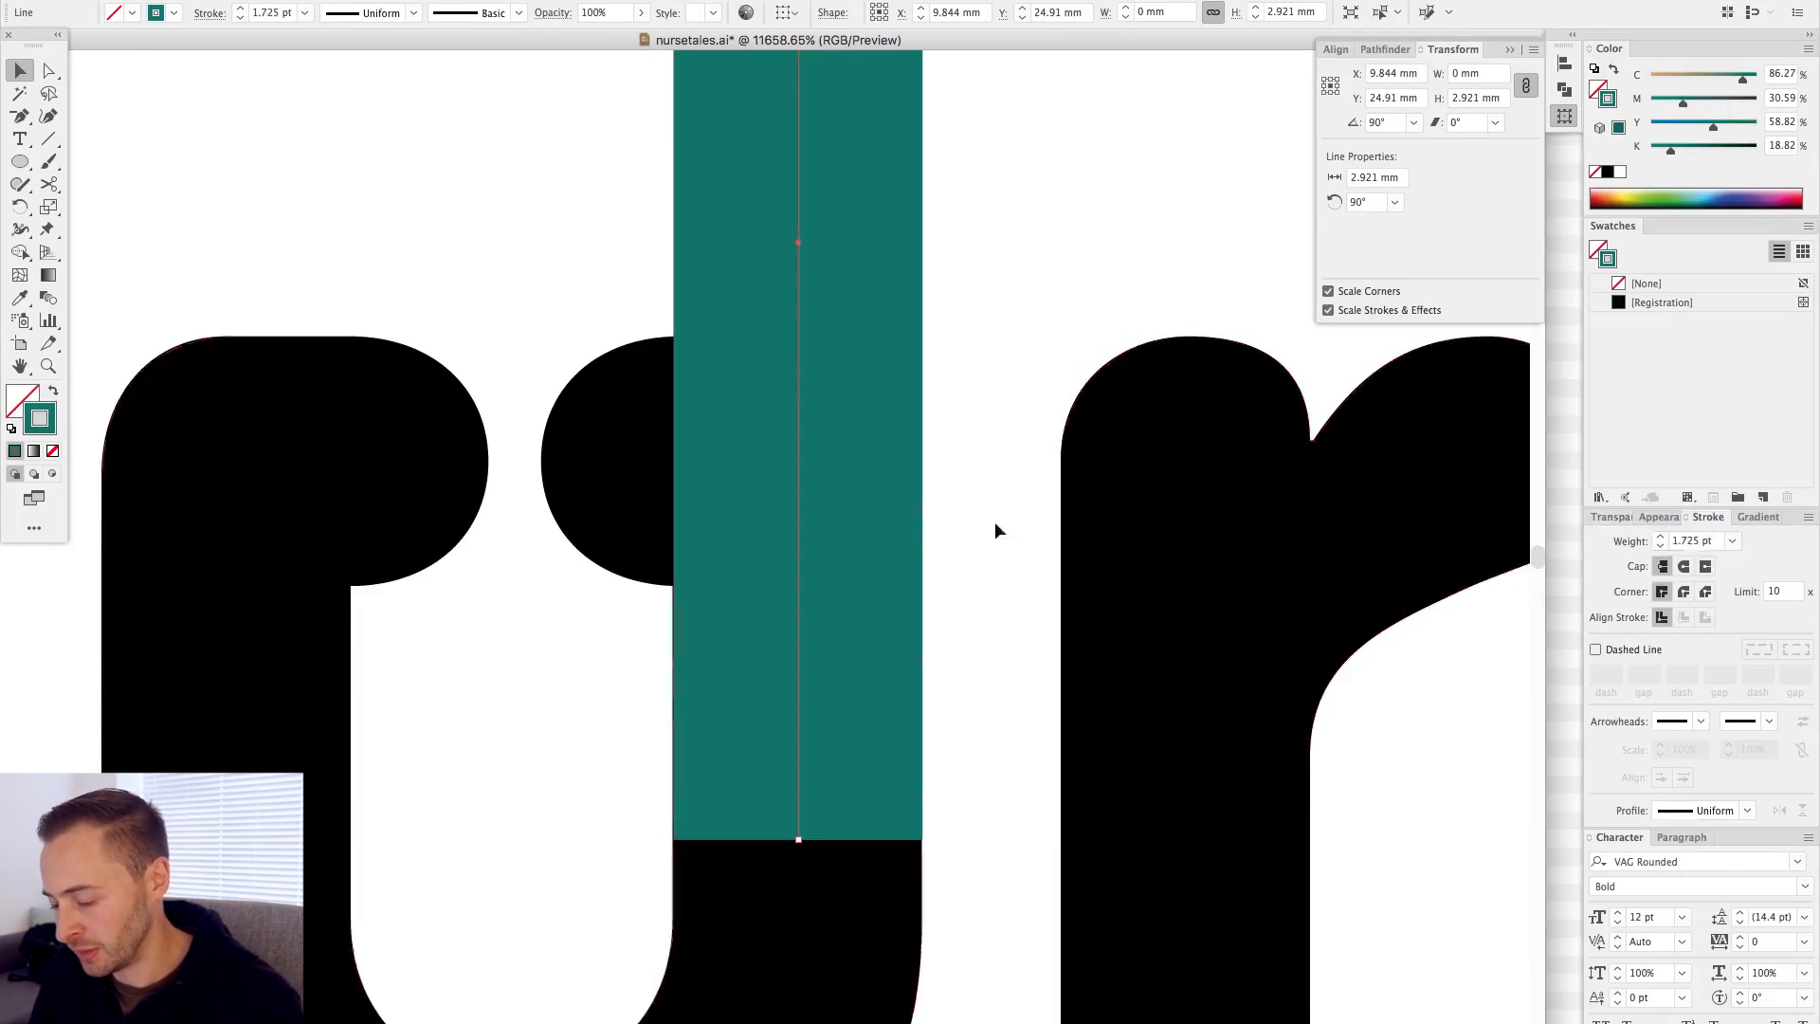
- Move the teal line so it hangs straight down from the base of the u
left_click(995, 524)
key("super+minus")
key("super+minus")
key("super+minus")
key("super+minus")
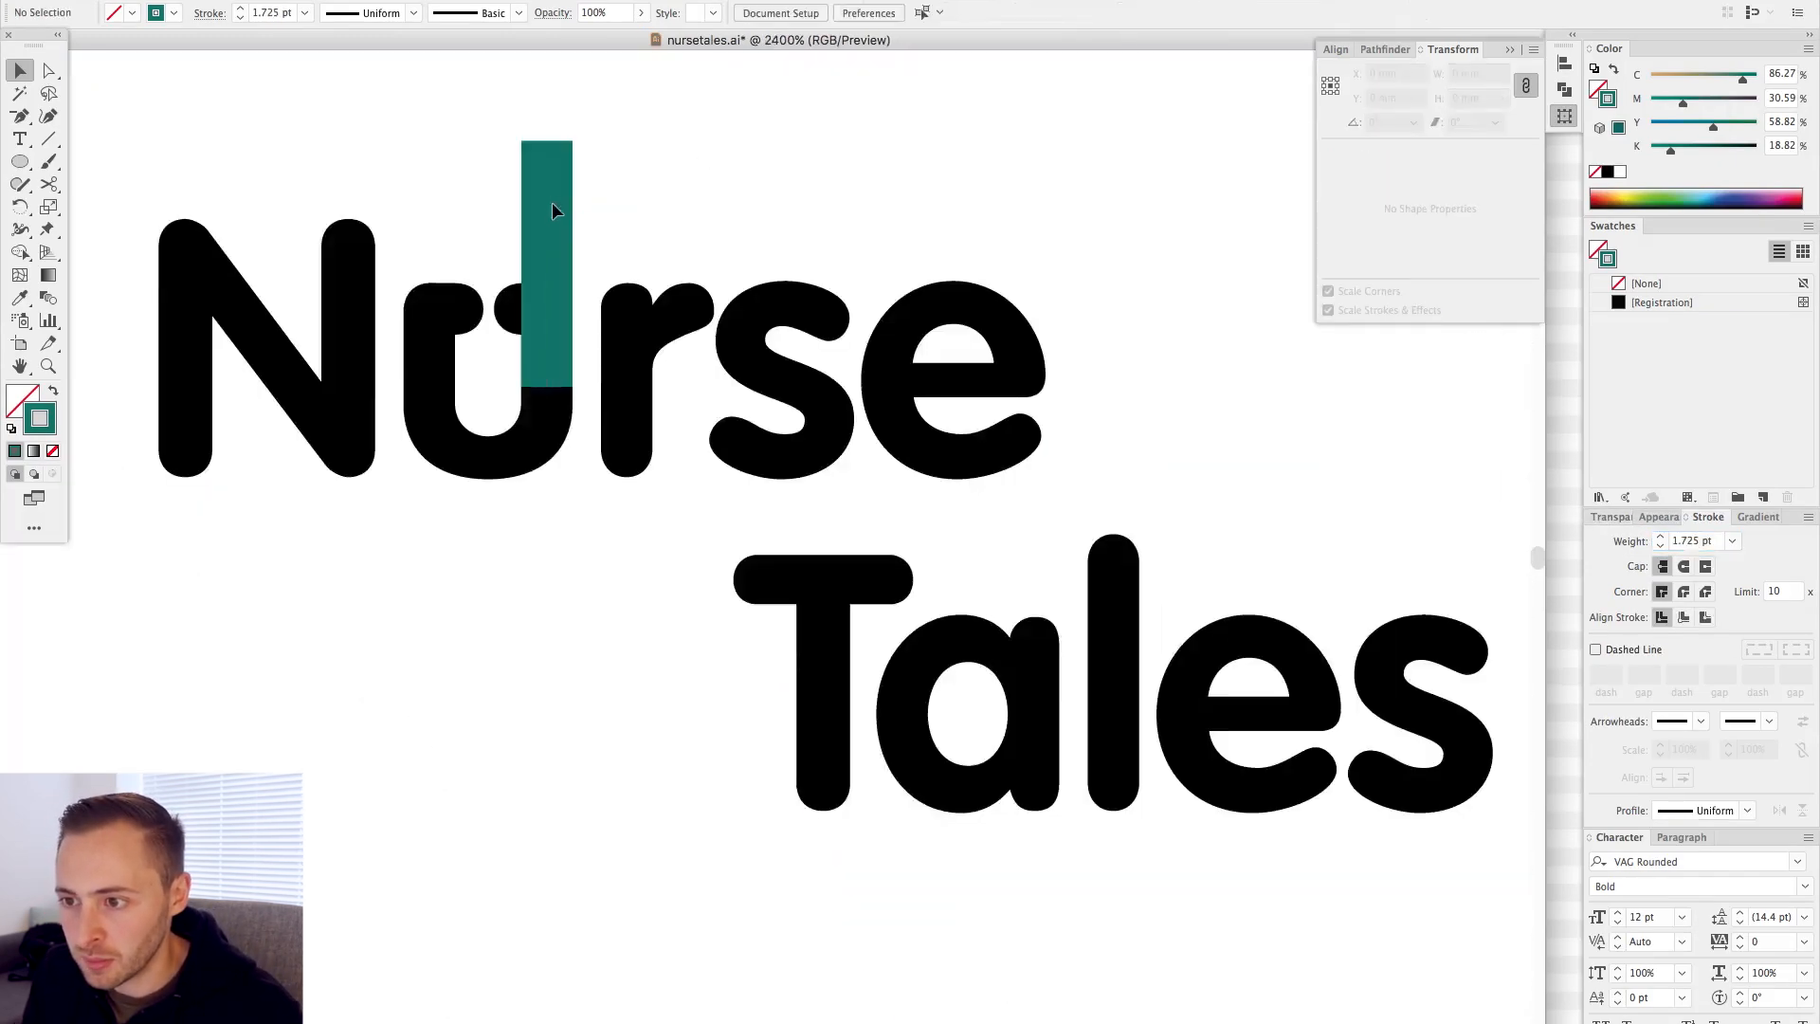
left_click_drag(552, 195, 487, 523)
left_click(545, 546)
key("super+minus")
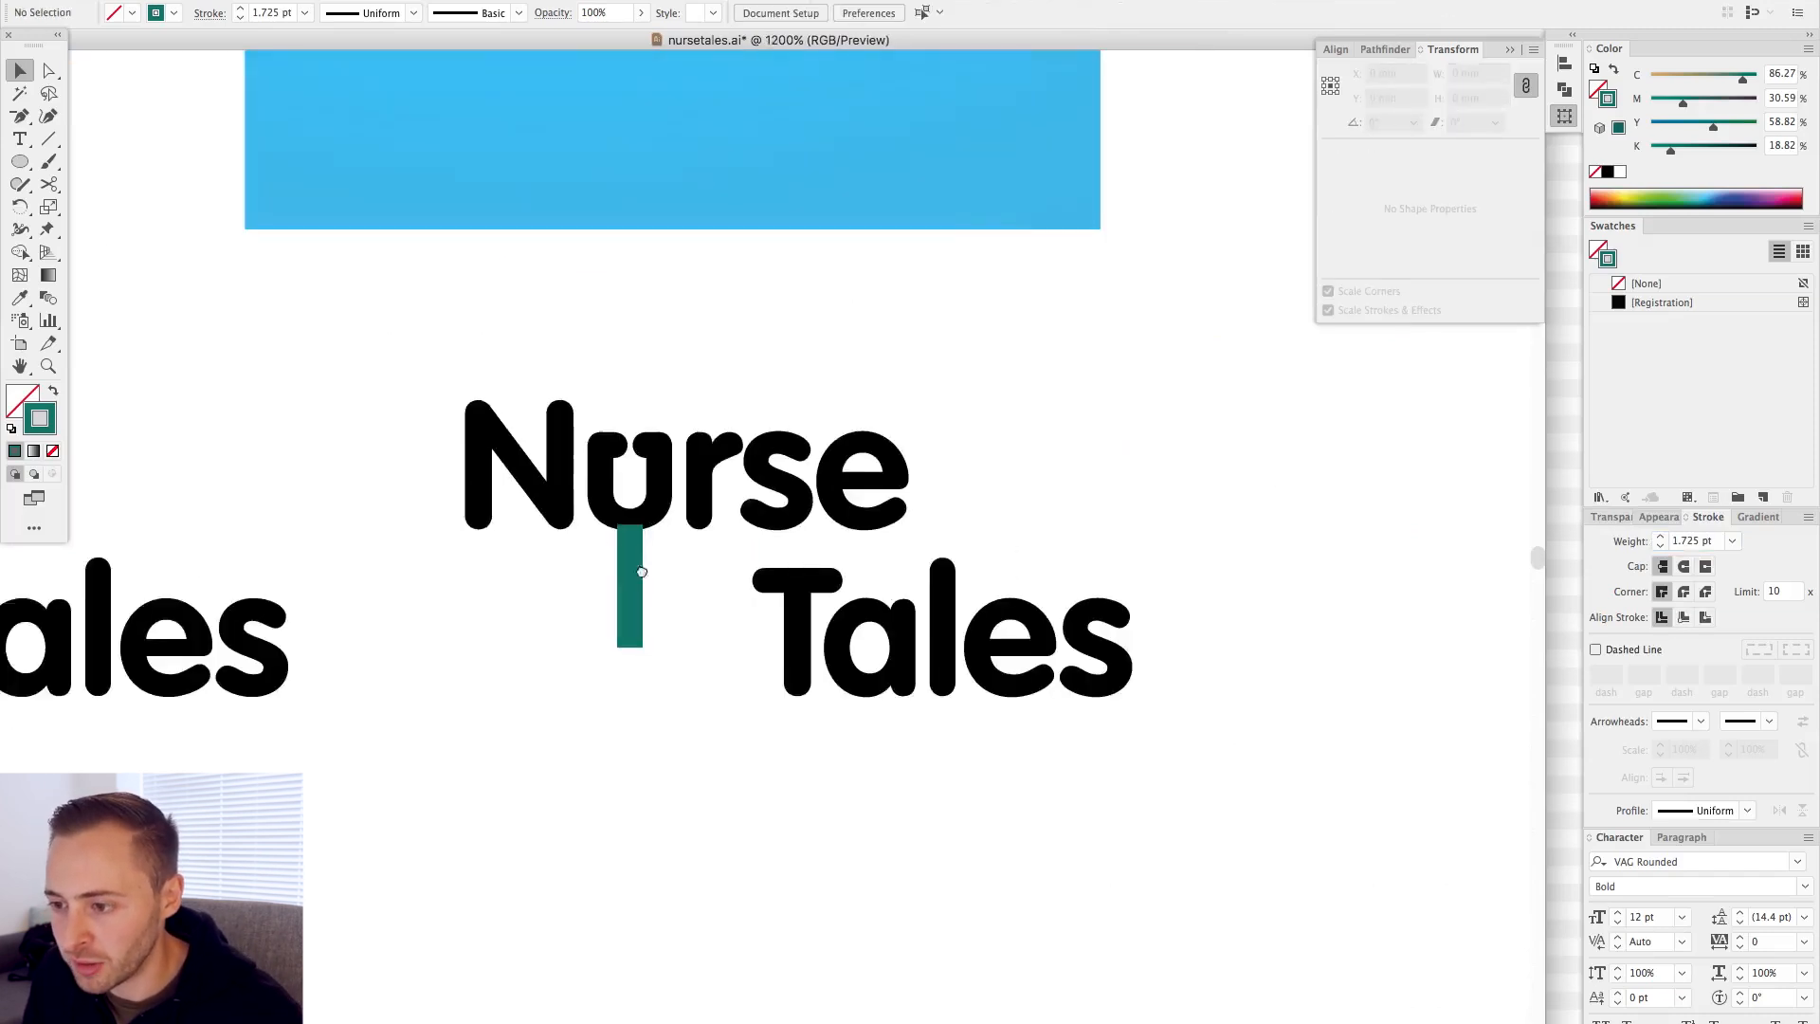
key("super+minus")
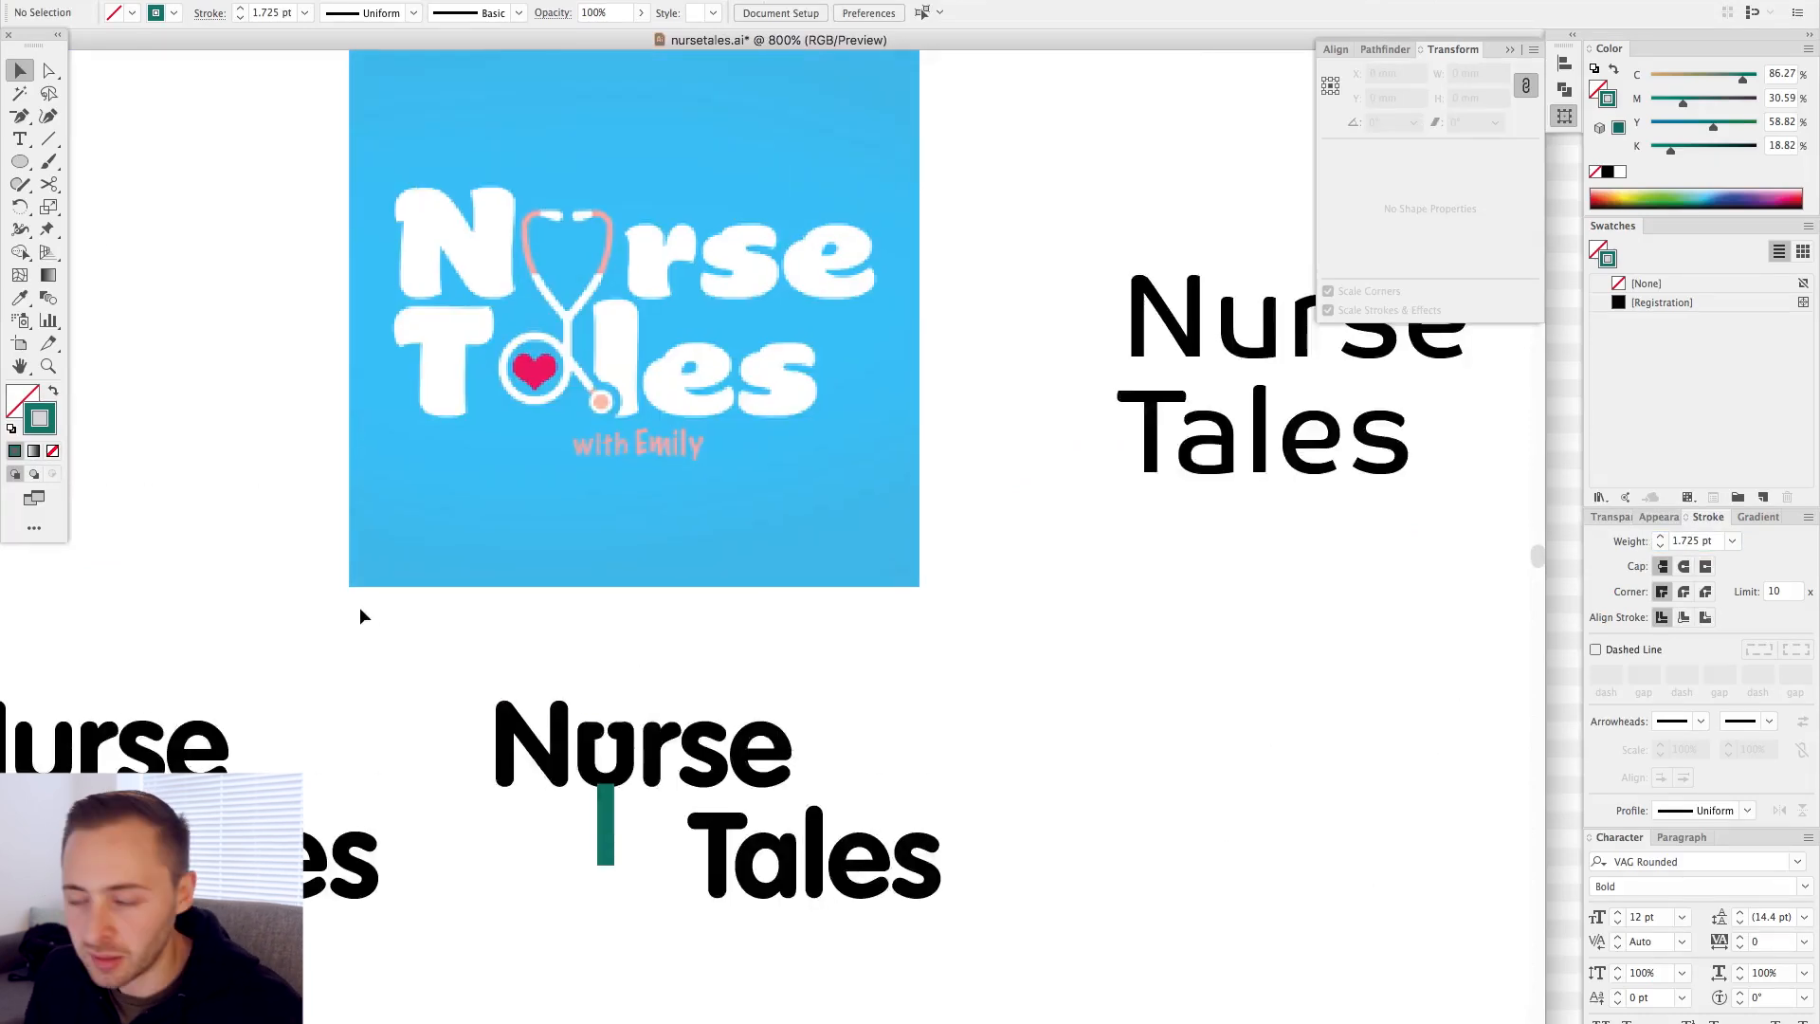
left_click_drag(416, 622, 412, 652)
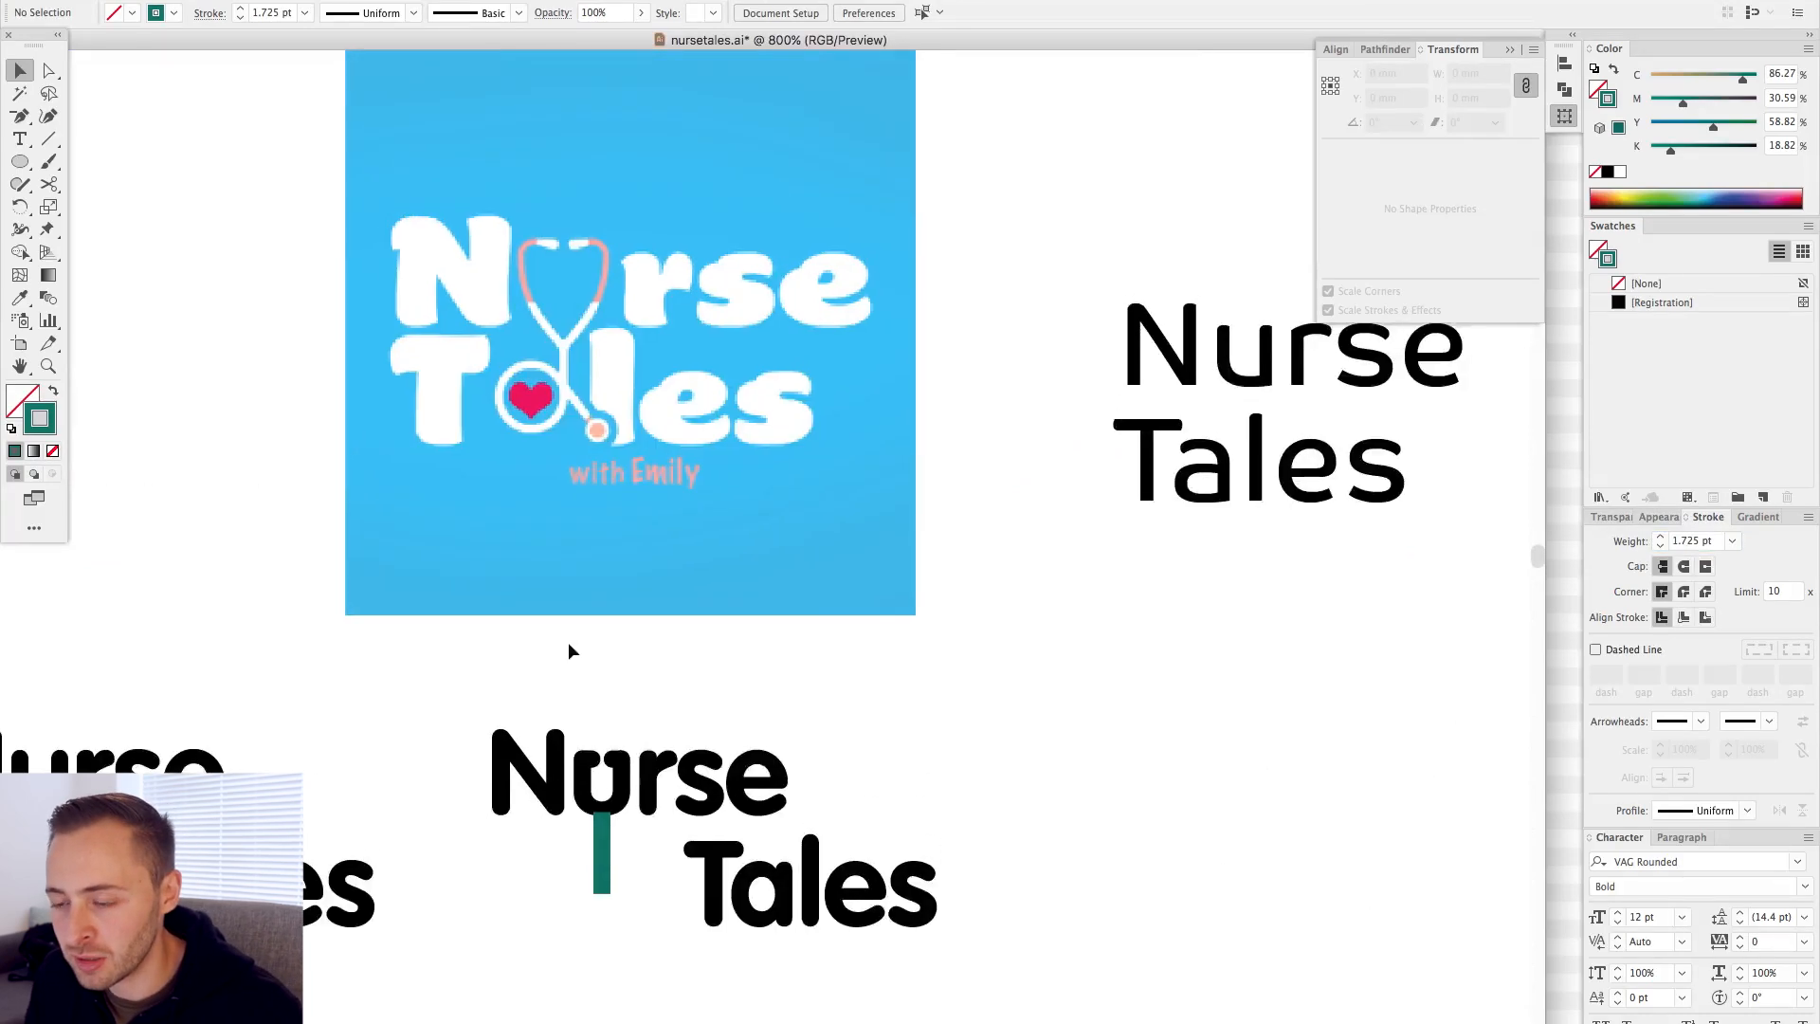
left_click_drag(634, 619, 611, 594)
- Shift "Tales" left and position it close beneath "Nurse", to the right of the teal line
left_click(668, 839)
left_click_drag(667, 840, 644, 804)
key("shift+Down")
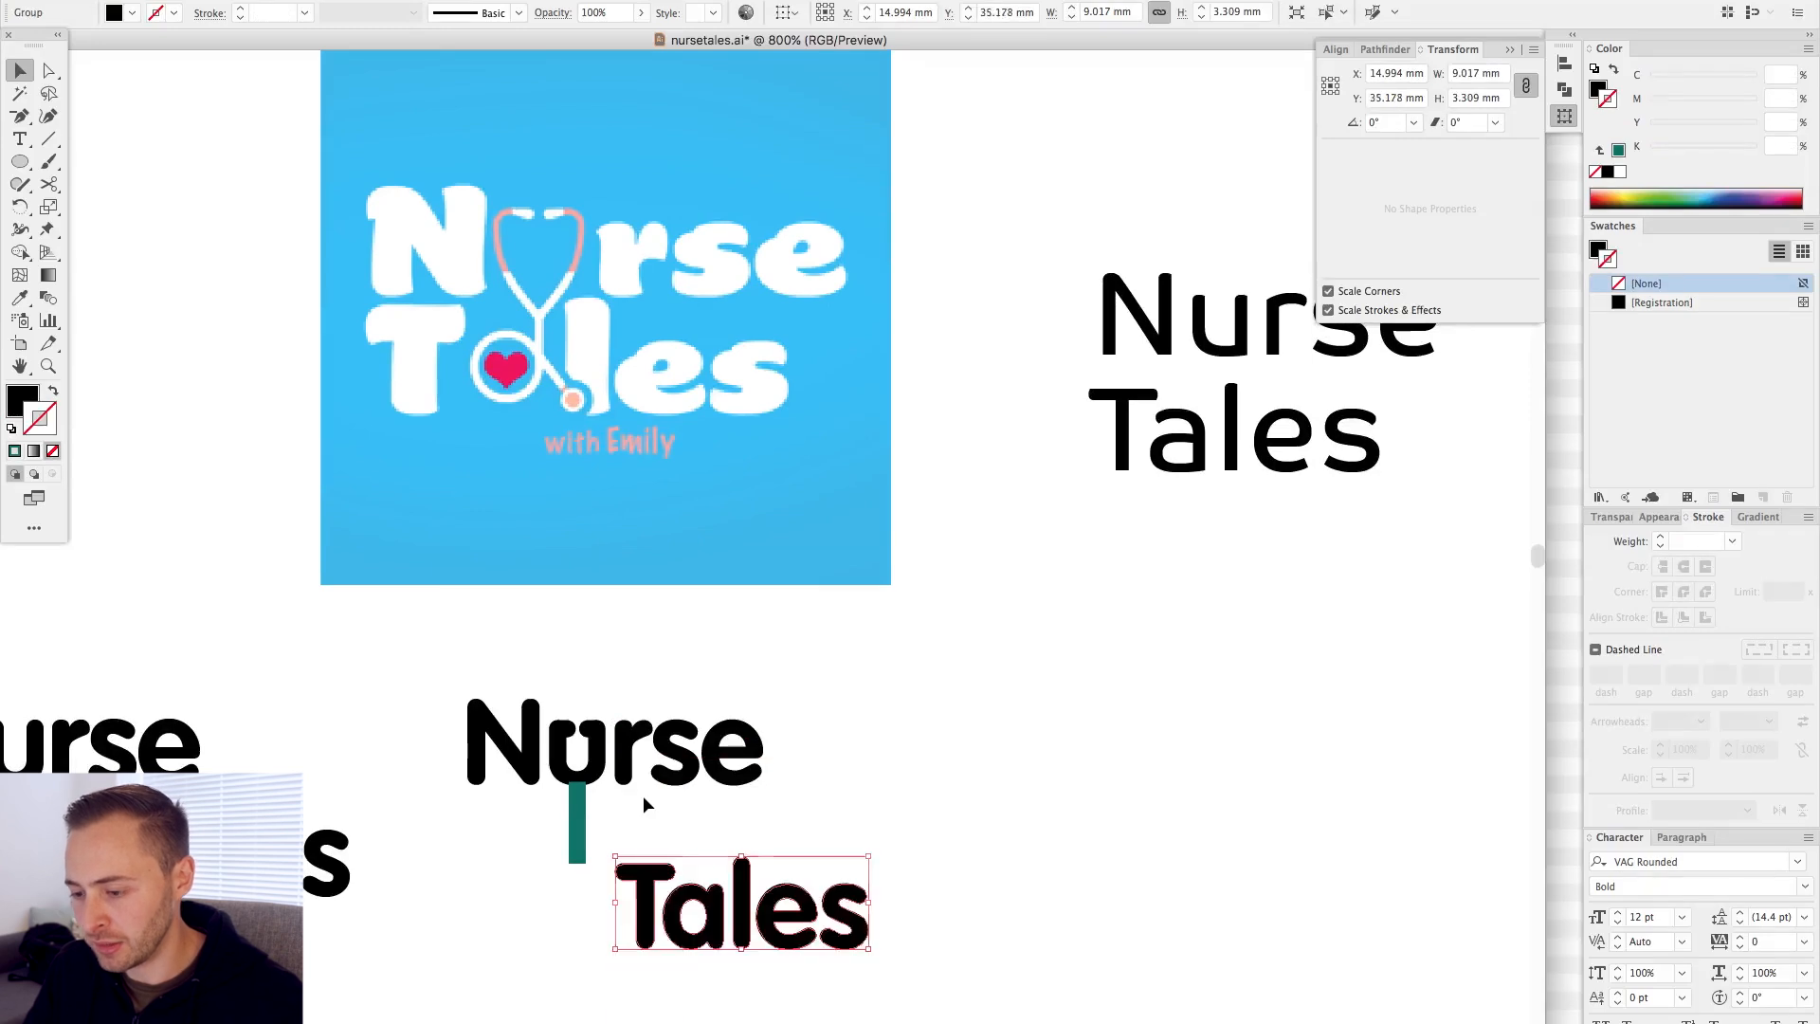
key("Up")
key("Up")
key("Up")
key("Up")
key("Up")
key("Up")
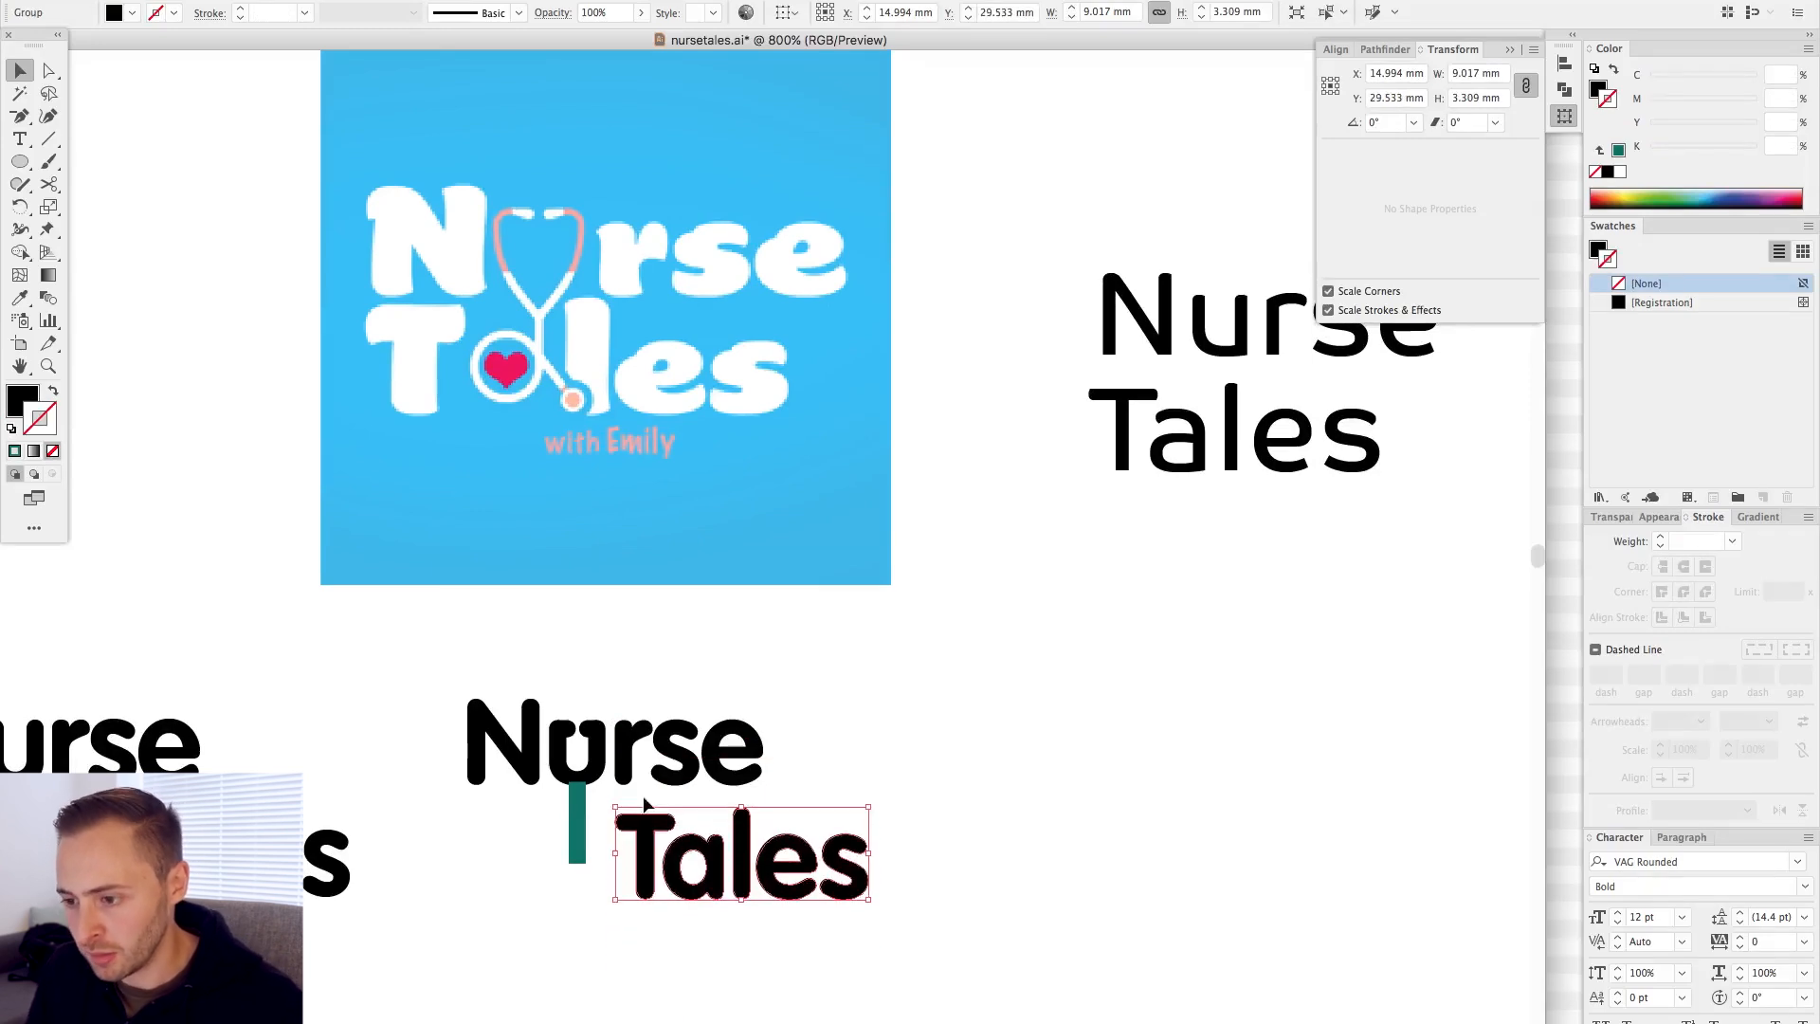
- Bring "Tales" slightly closer to "Nurse" and lengthen the teal line to about 4.4 mm, past the bottom of "Tales"
left_click(1071, 573)
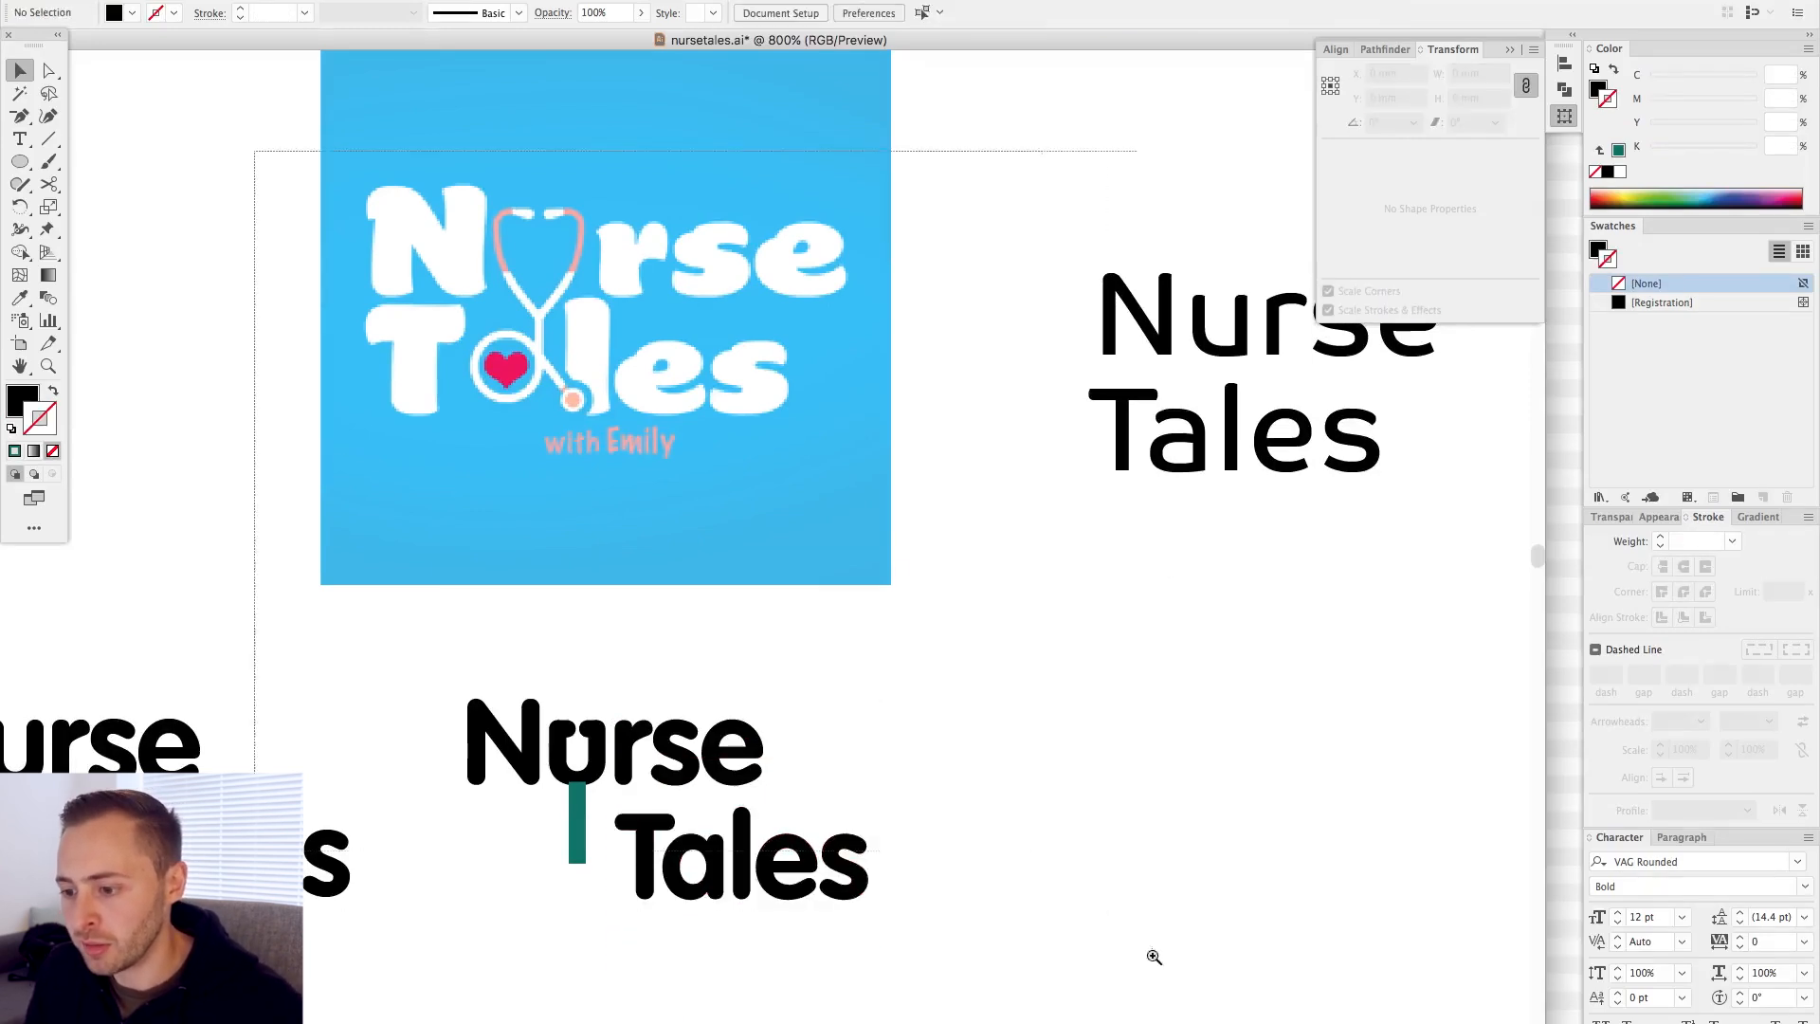
left_click_drag(1153, 957, 1156, 959)
left_click_drag(319, 667, 1062, 992)
left_click_drag(786, 802, 785, 716)
key("super+z")
left_click_drag(109, 720, 1097, 963)
left_click_drag(808, 924, 809, 808)
left_click(380, 620)
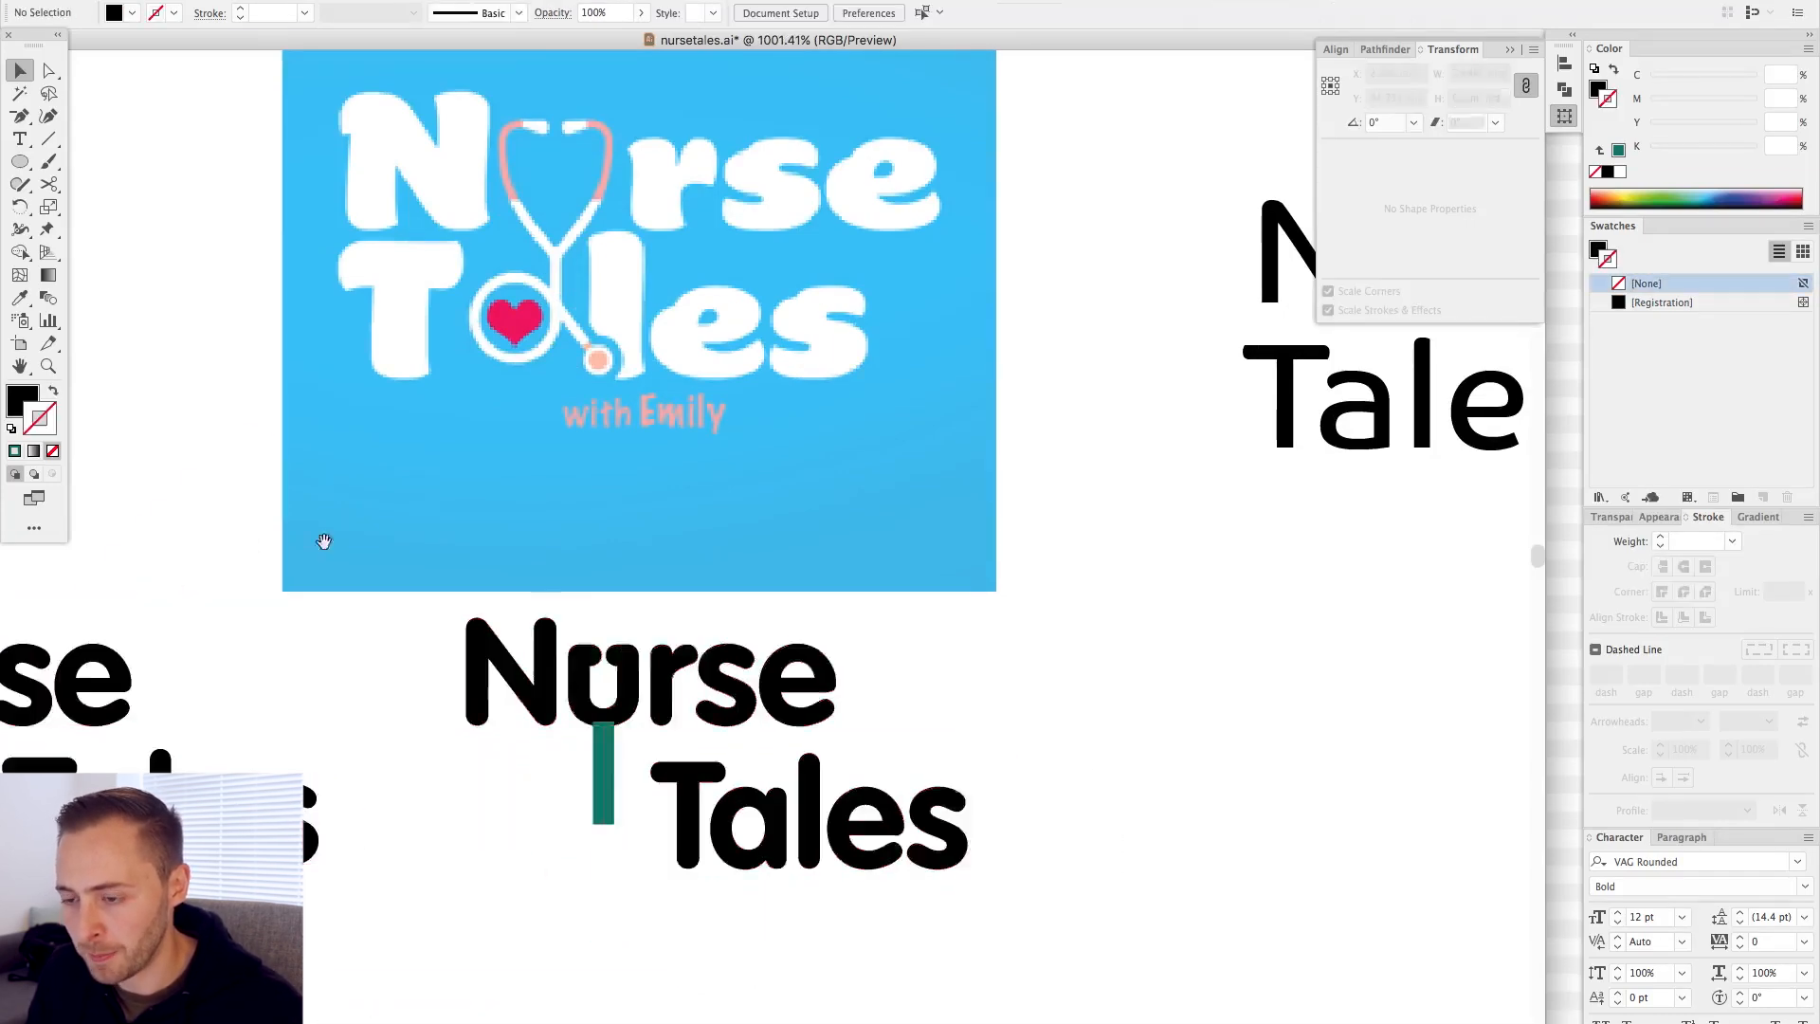
left_click_drag(324, 541, 295, 598)
left_click(575, 870)
left_click_drag(790, 877, 762, 739)
left_click(1006, 735)
key("a")
mouse_move(532, 769)
left_mouse_down()
mouse_move(602, 807)
mouse_move(578, 840)
left_mouse_up()
key("p")
key("a")
left_click(521, 821)
- Draw a solid teal circle about 1.35 mm across and place it just after the s of "Tales"
key("l")
mouse_move(1085, 771)
left_mouse_down()
mouse_move(711, 702)
mouse_move(876, 773)
mouse_move(1012, 731)
left_mouse_up()
key("v")
left_click(1073, 646)
key("super+minus")
key("super+minus")
key("super+minus")
key("super+minus")
left_click_drag(823, 561, 864, 630)
key("shift+x")
left_click(341, 530)
left_click_drag(266, 455, 1060, 668)
mouse_move(1068, 618)
left_mouse_down()
mouse_move(1086, 634)
mouse_move(1068, 569)
mouse_move(1093, 607)
left_mouse_up()
- Extend the teal line from its lower end horizontally beneath "Tales" and up into the circle
left_click(418, 662)
key("a")
left_click_drag(418, 661, 531, 706)
key("p")
left_click(486, 684)
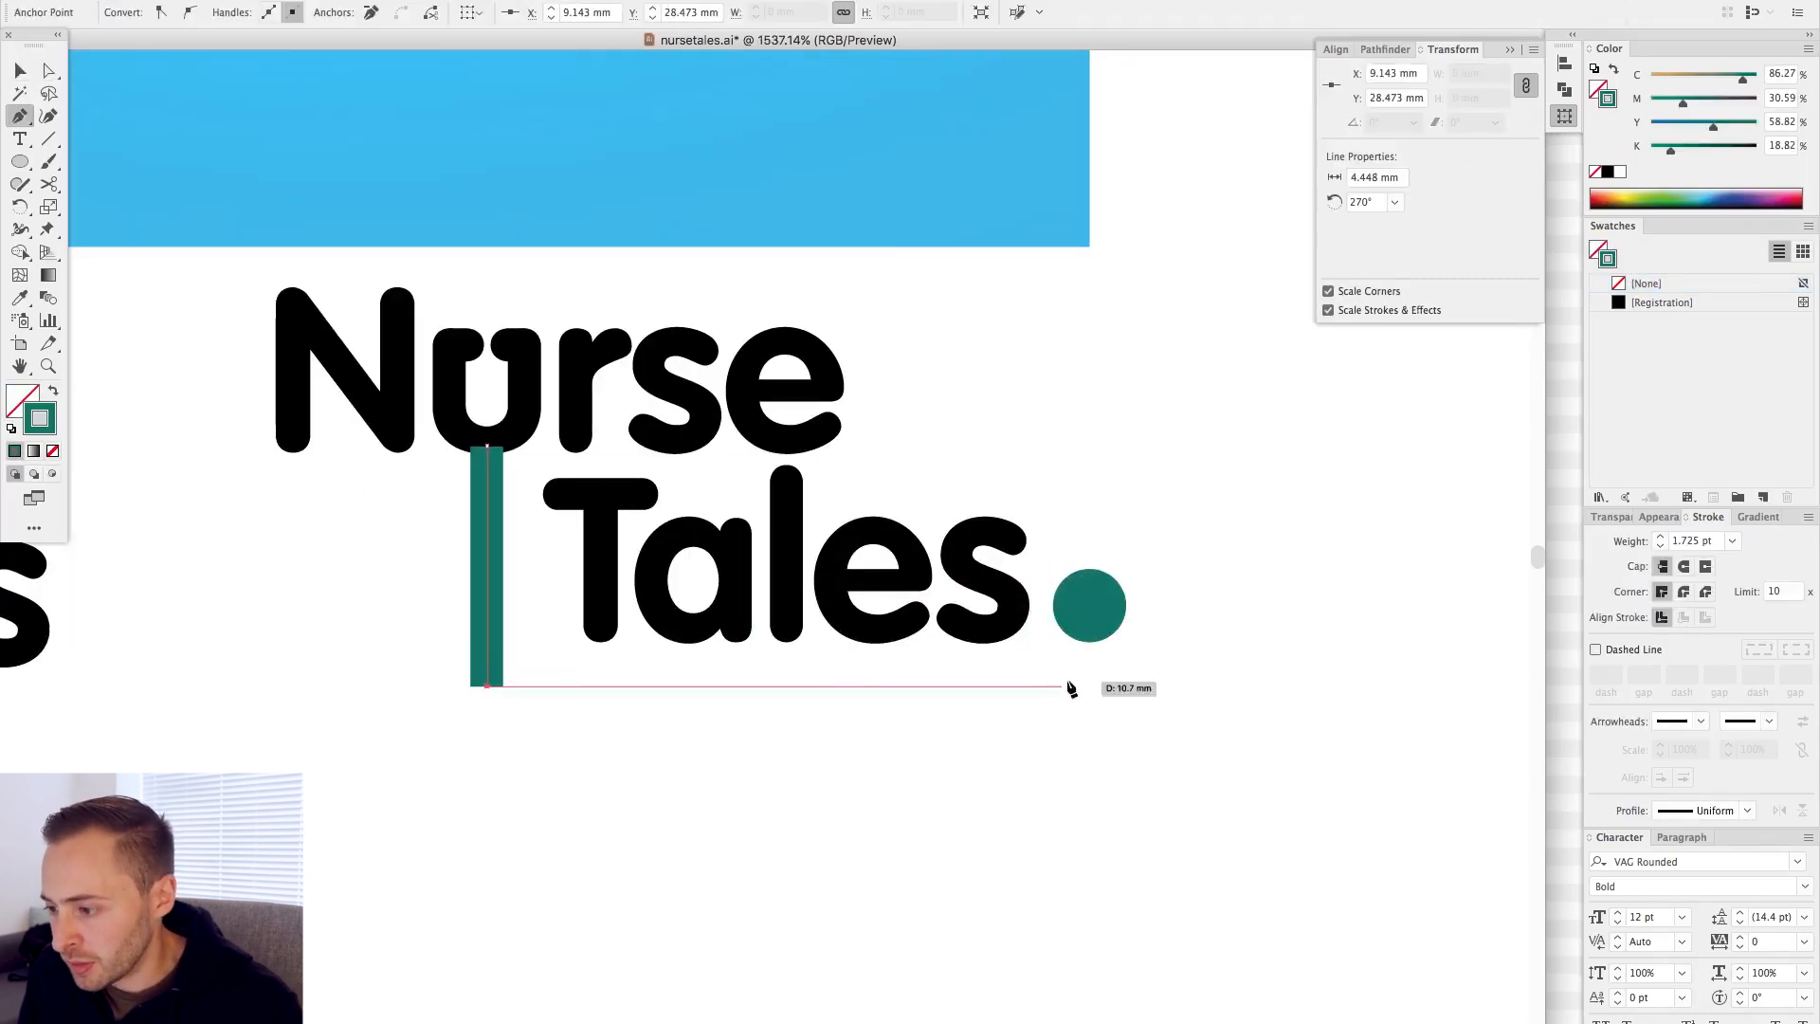
left_click(1089, 685)
left_click(1089, 609)
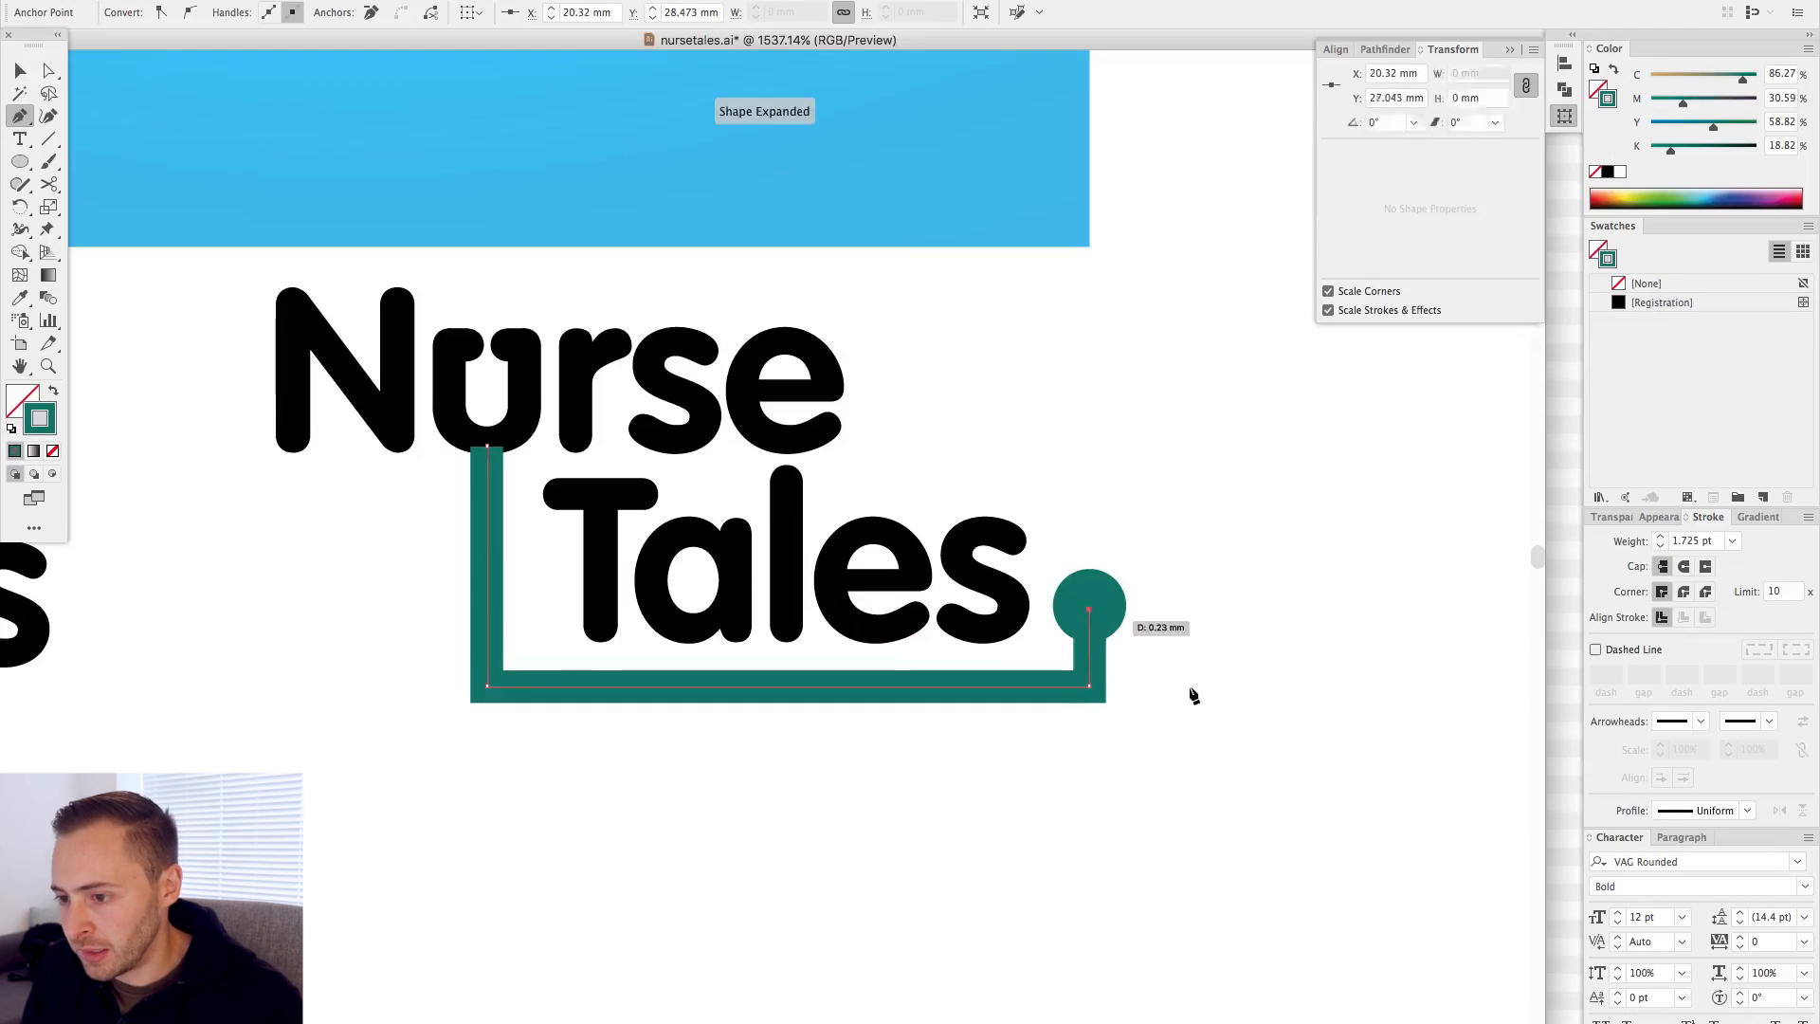
key("v")
left_click(1191, 691)
- Round both lower corners of the teal path beneath "Tales"
key("super+minus")
key("a")
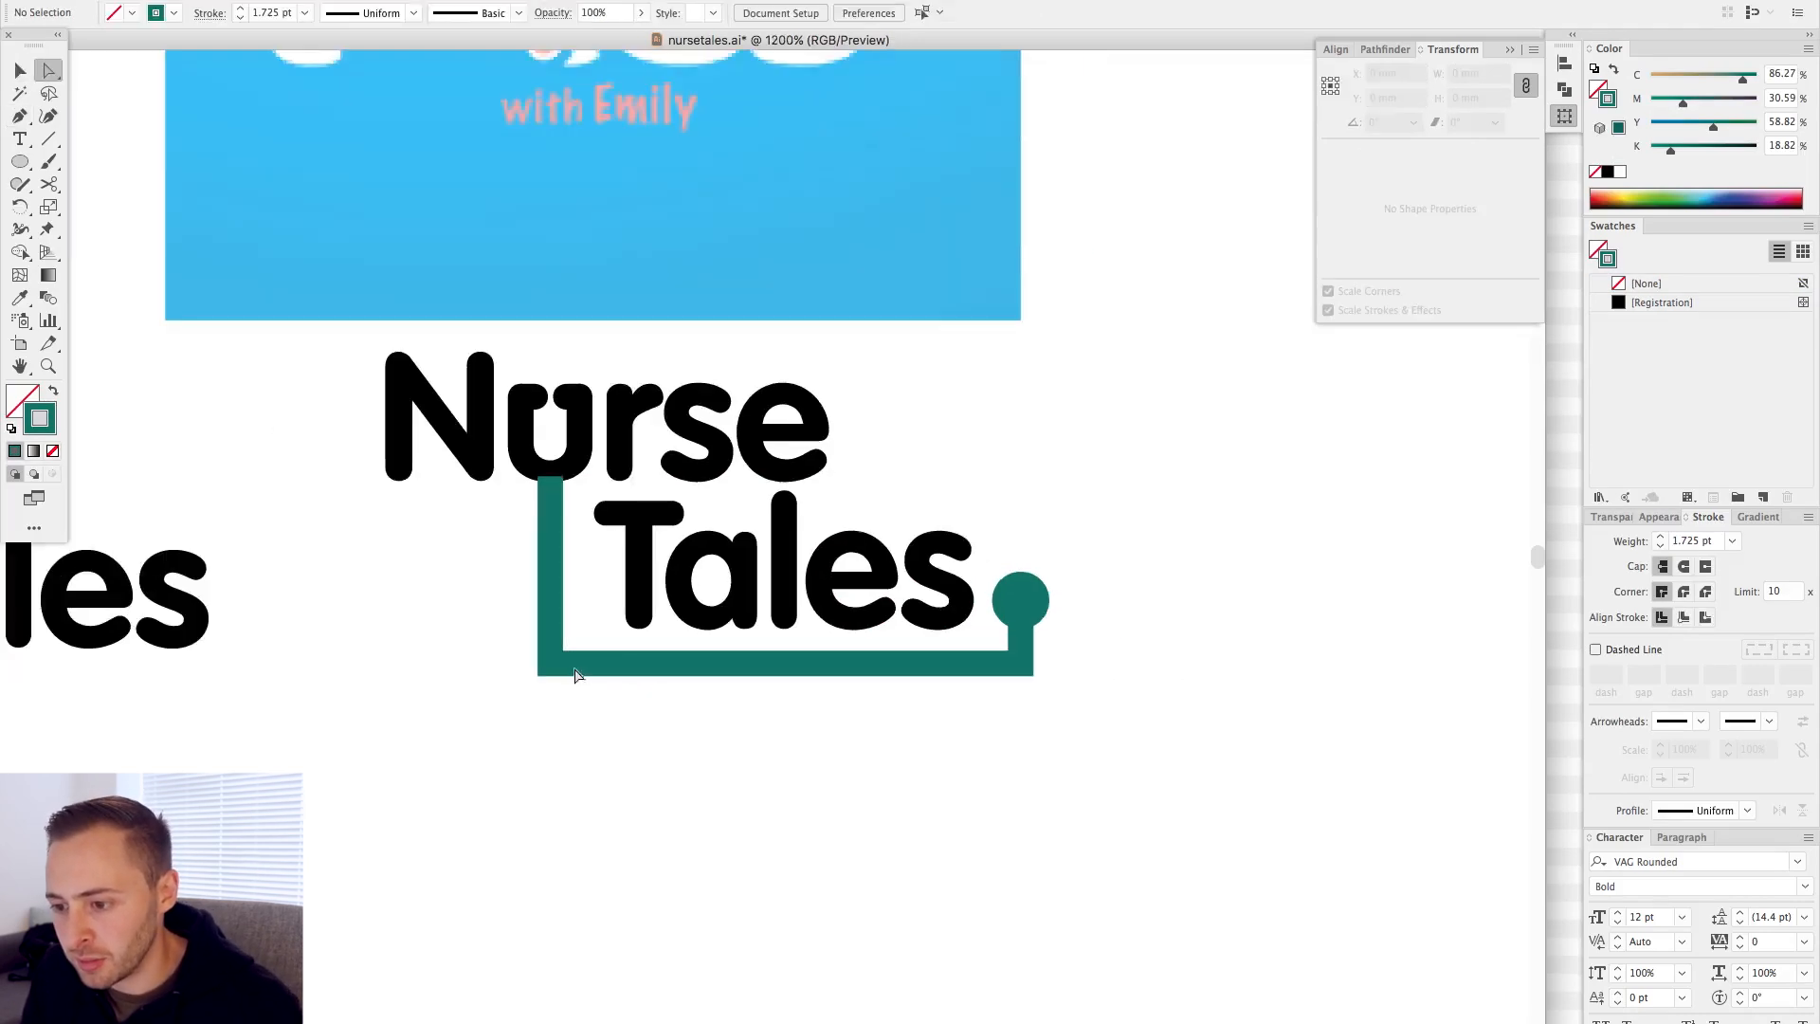
left_click_drag(590, 661, 753, 516)
key("v")
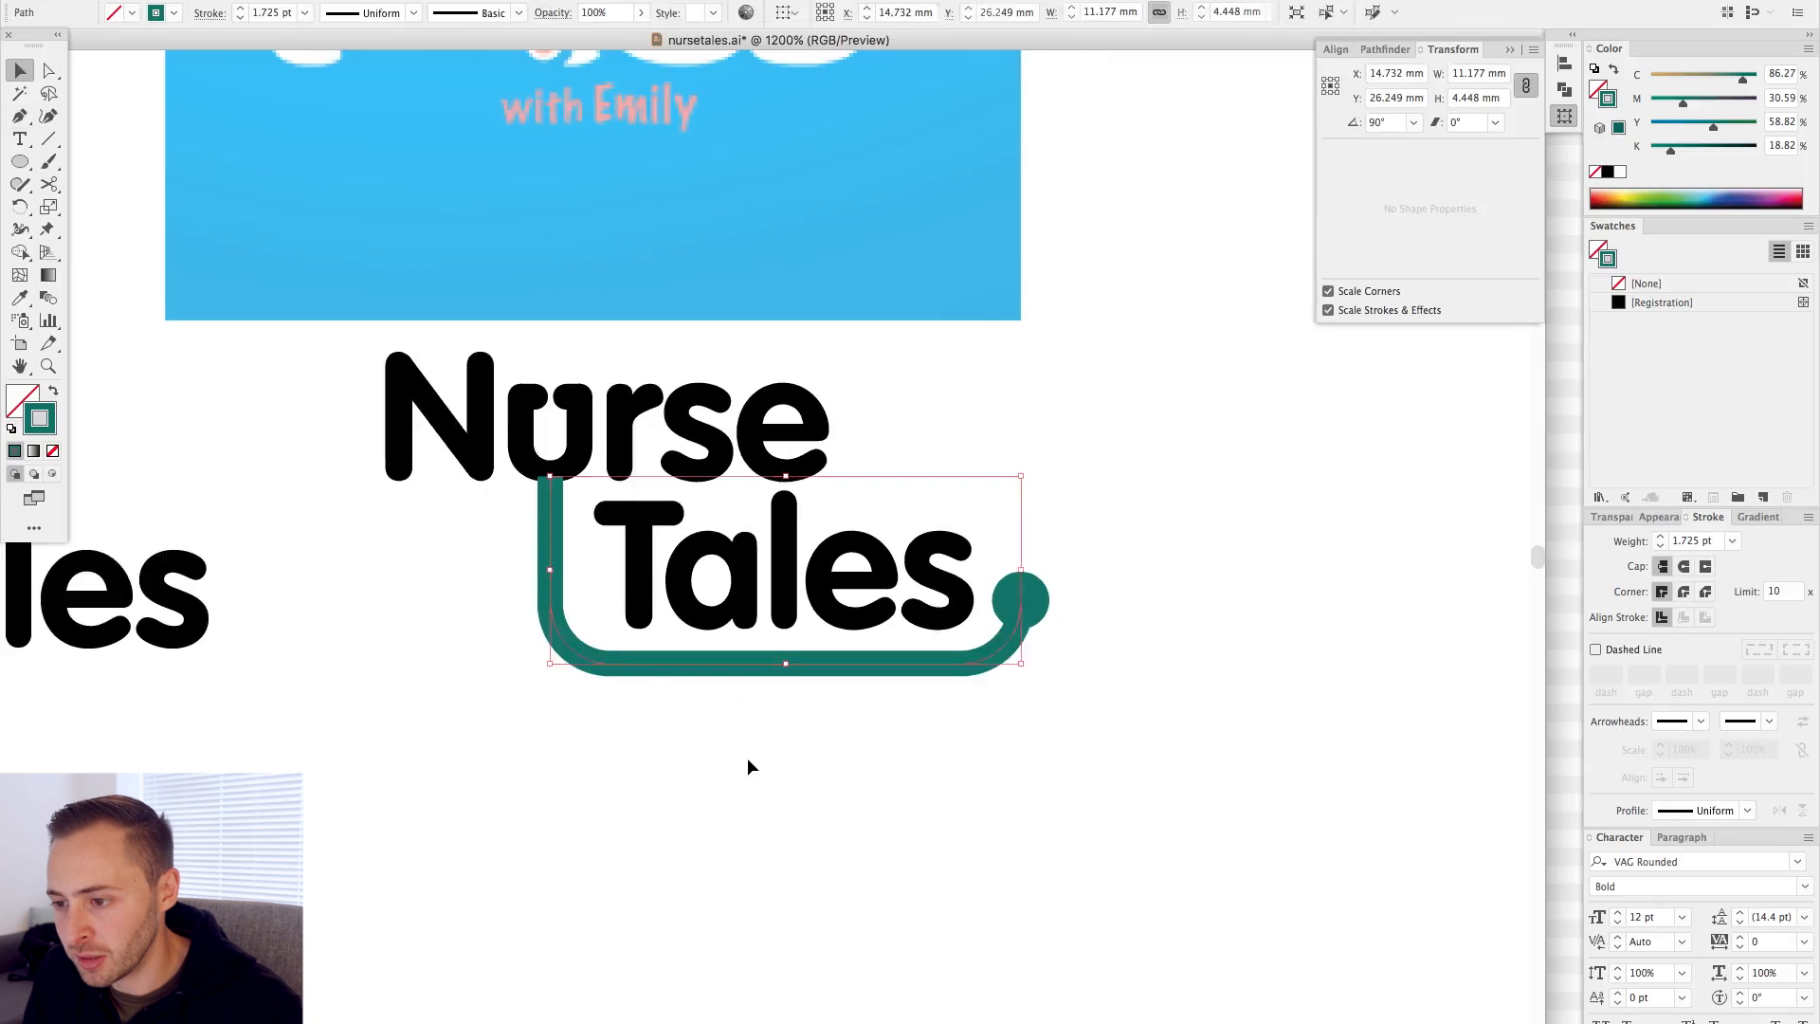
left_click(745, 758)
key("ctrl+minus")
key("ctrl+minus")
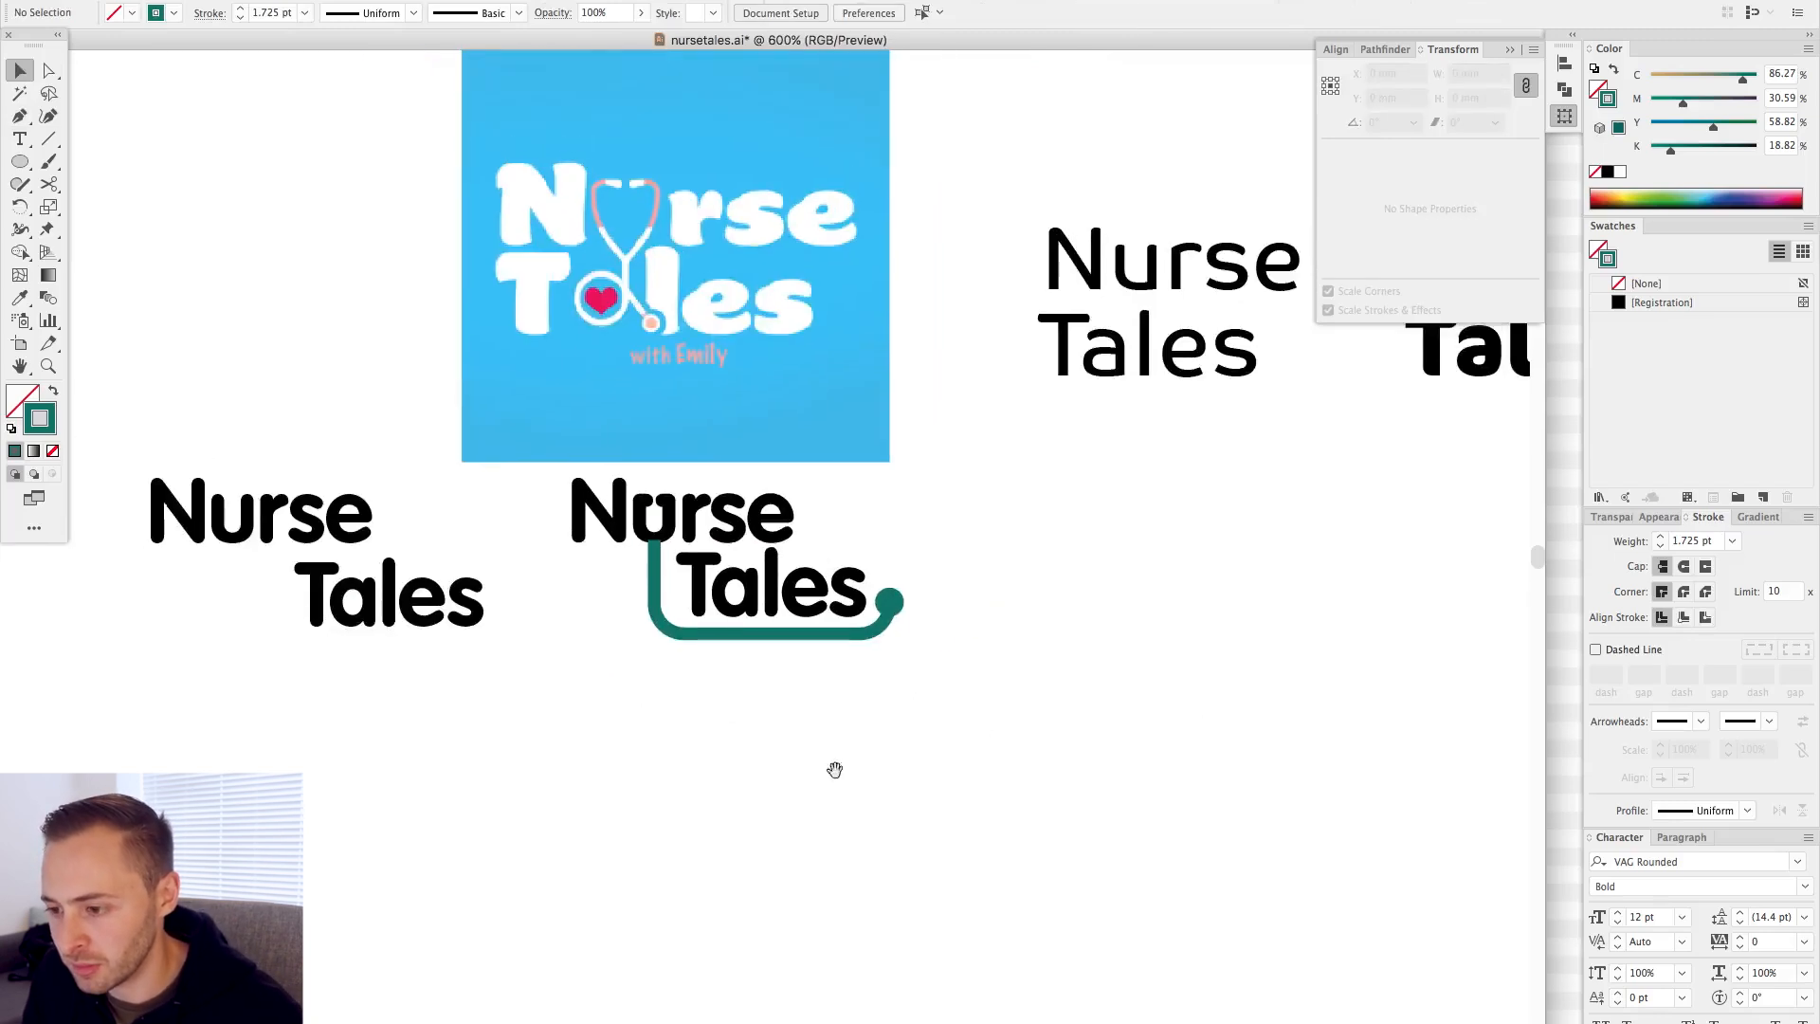
left_click(660, 630)
key("Delete")
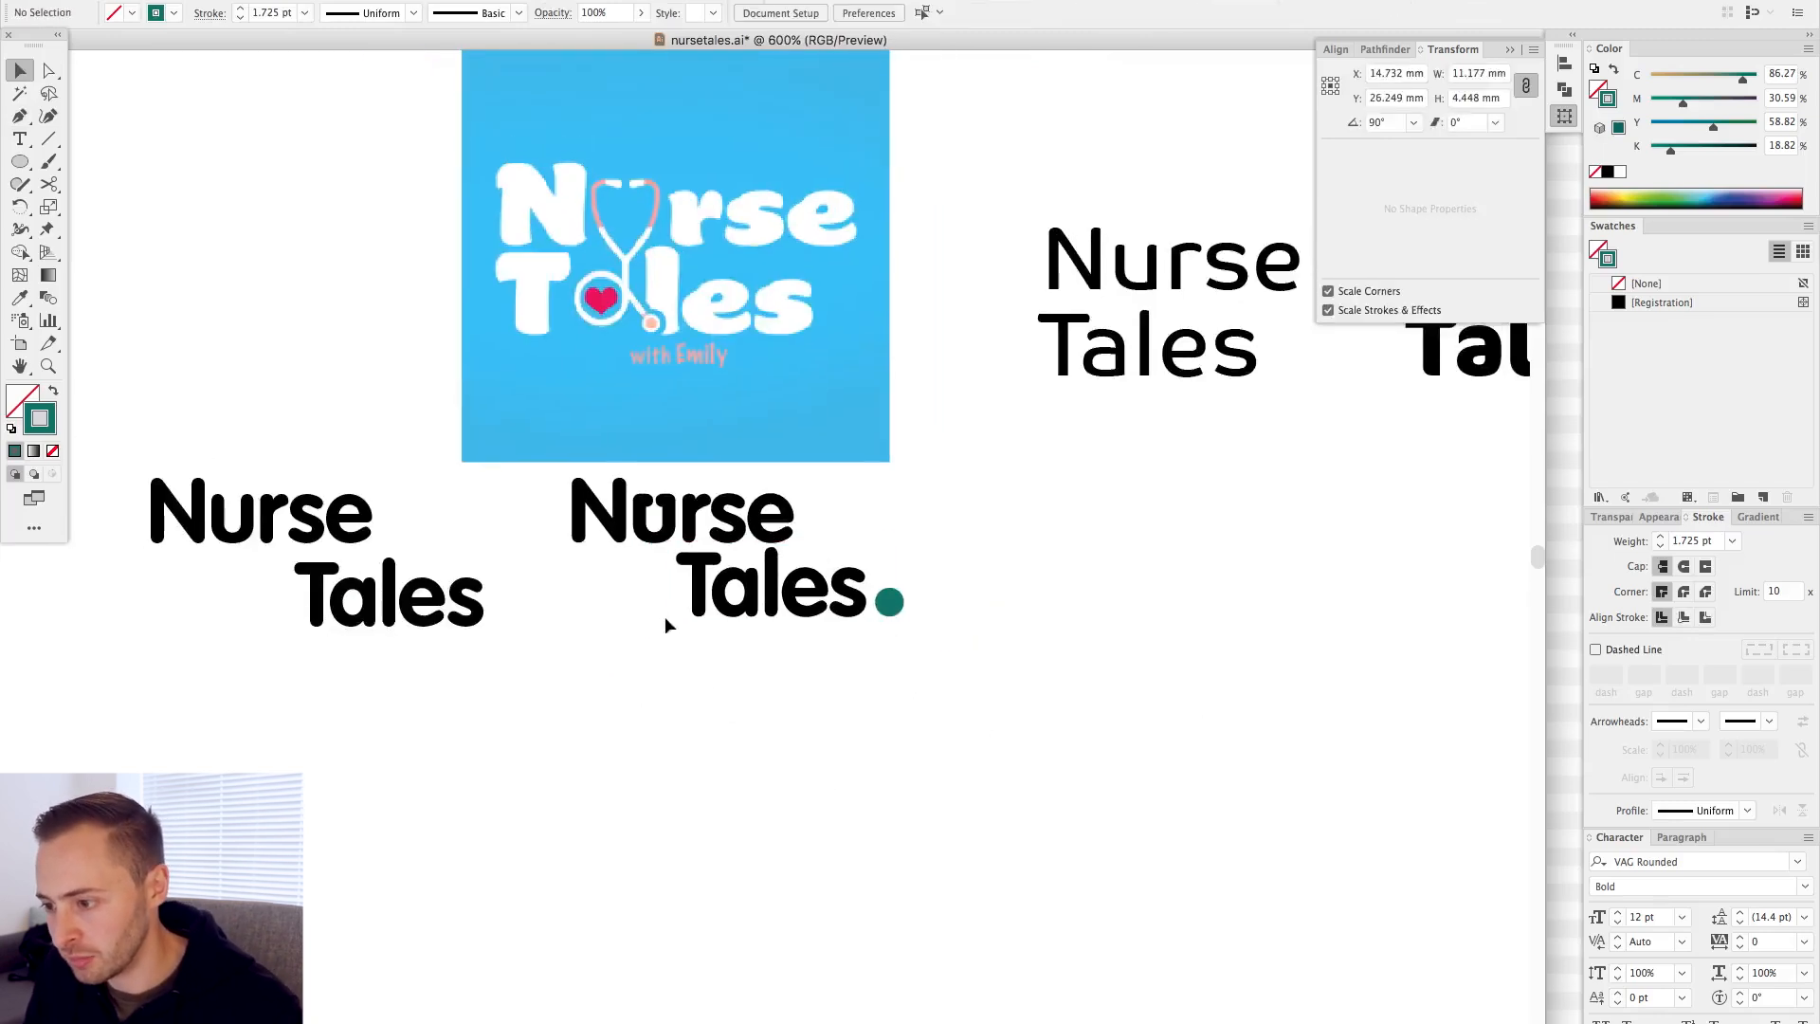
key("ctrl+plus")
key("ctrl+plus")
key("ctrl+z")
- Replace the round-cornered teal path with a single sweeping curve from the base of the u to the circle's centre
key("a")
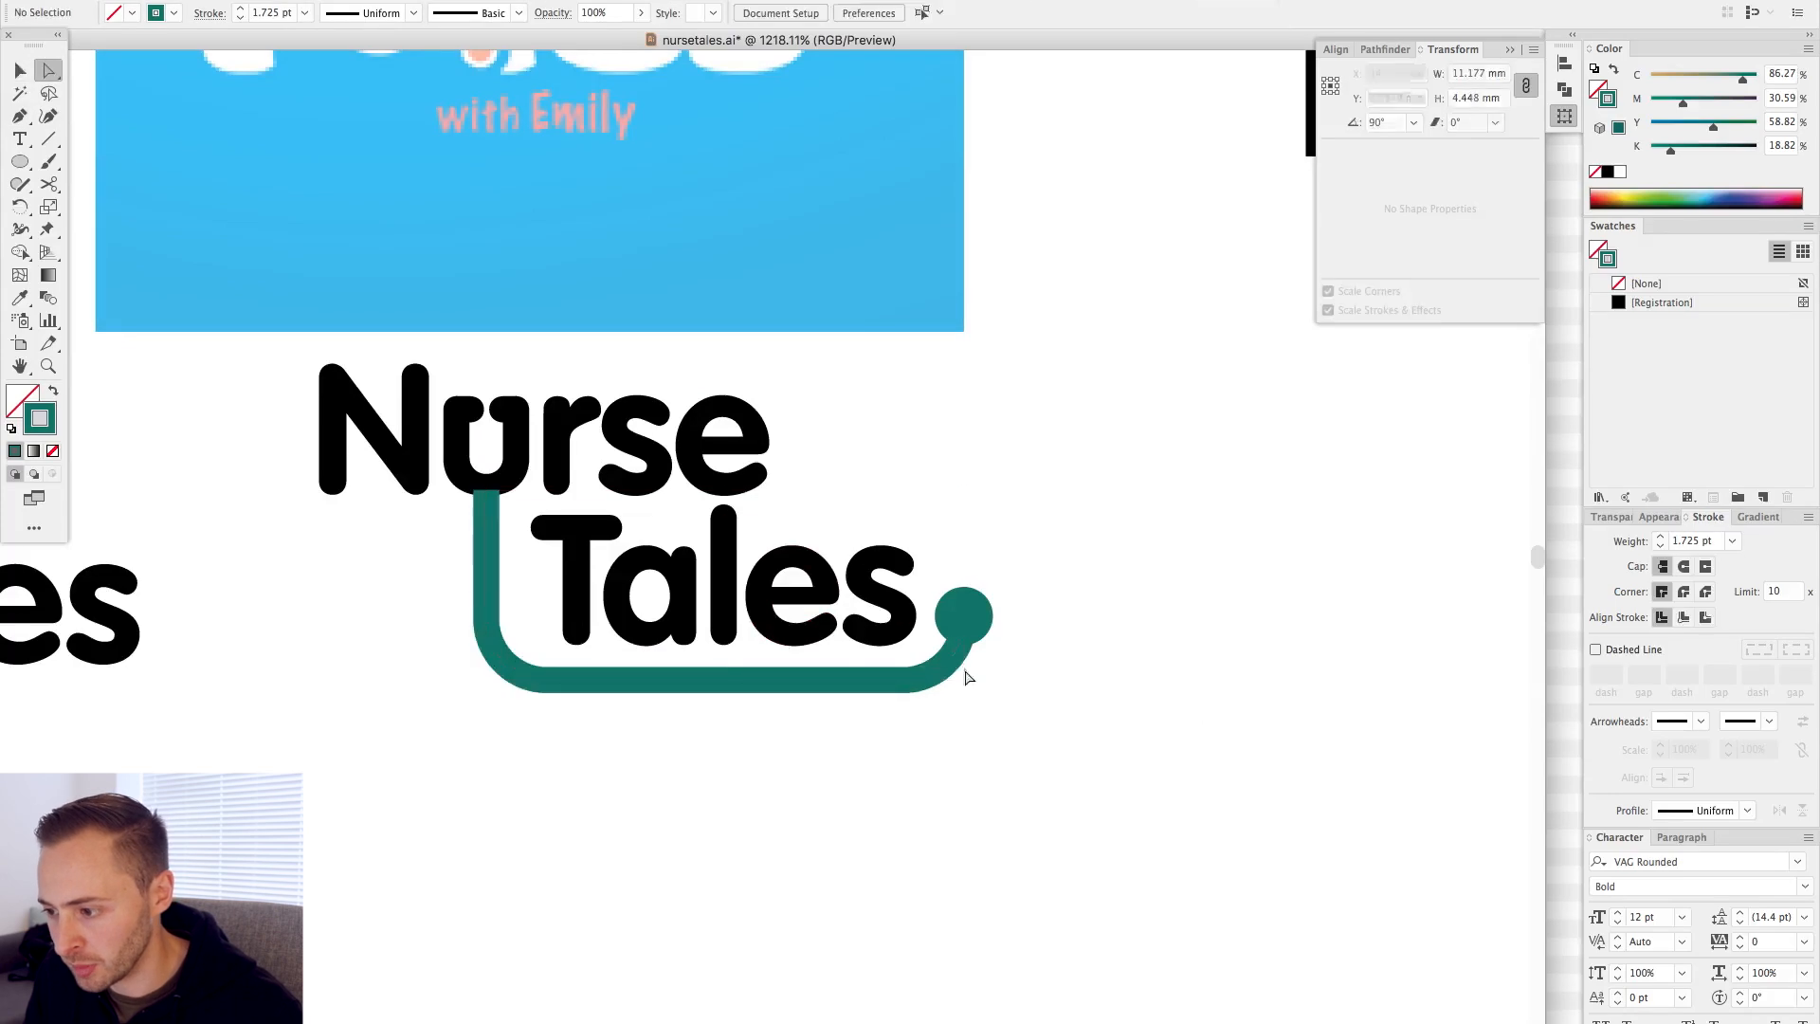
left_click(967, 625)
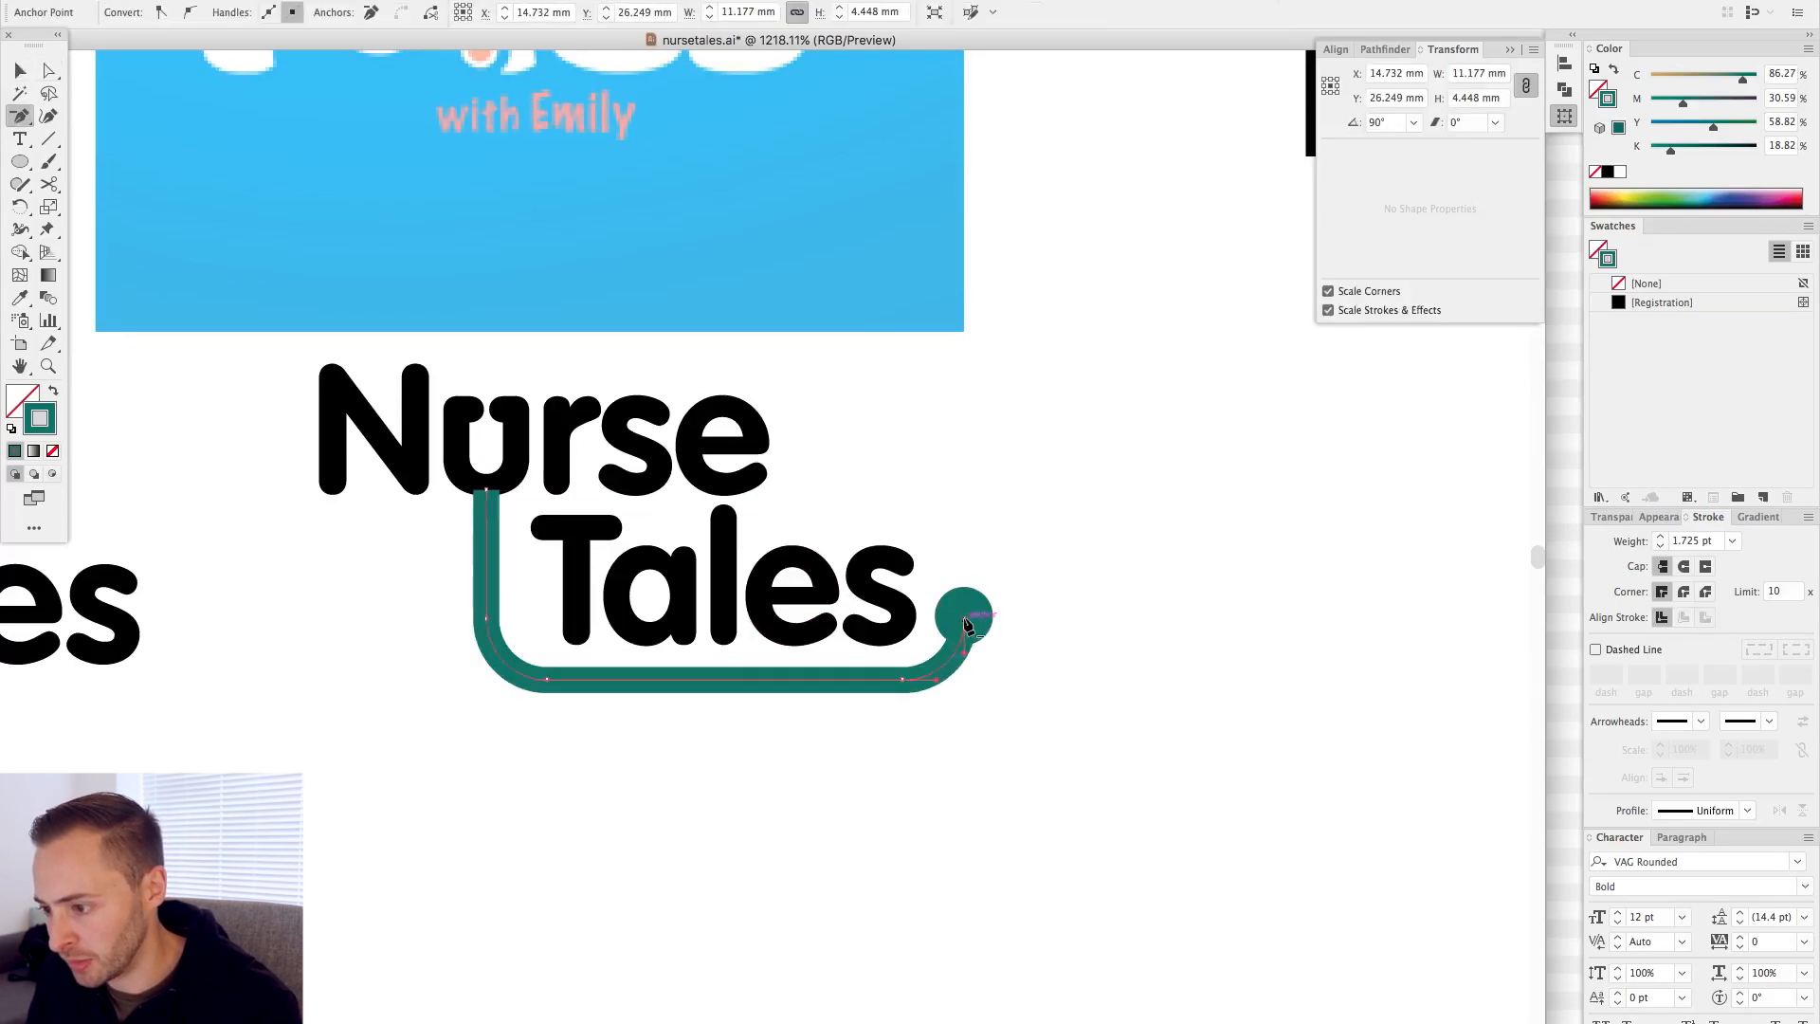
key("Delete")
key("Delete")
key("p")
left_click(486, 485)
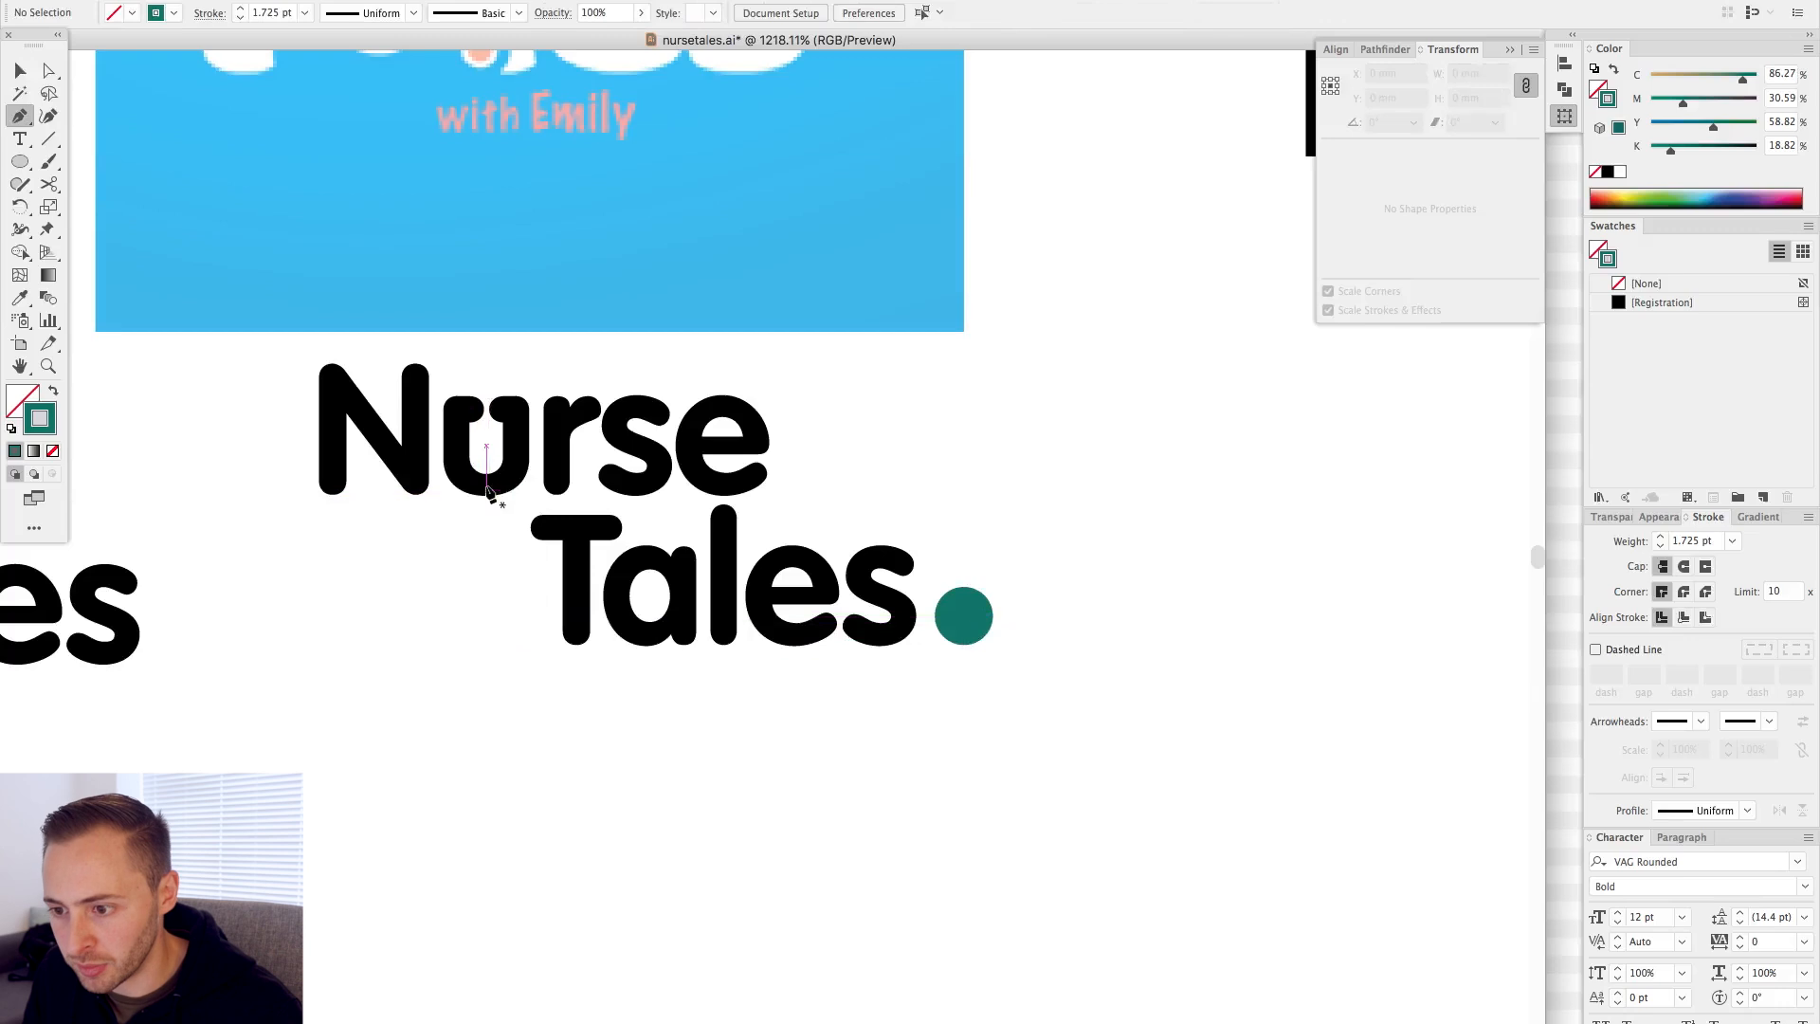
left_click_drag(964, 616, 1140, 394)
key("v")
left_click(1140, 393)
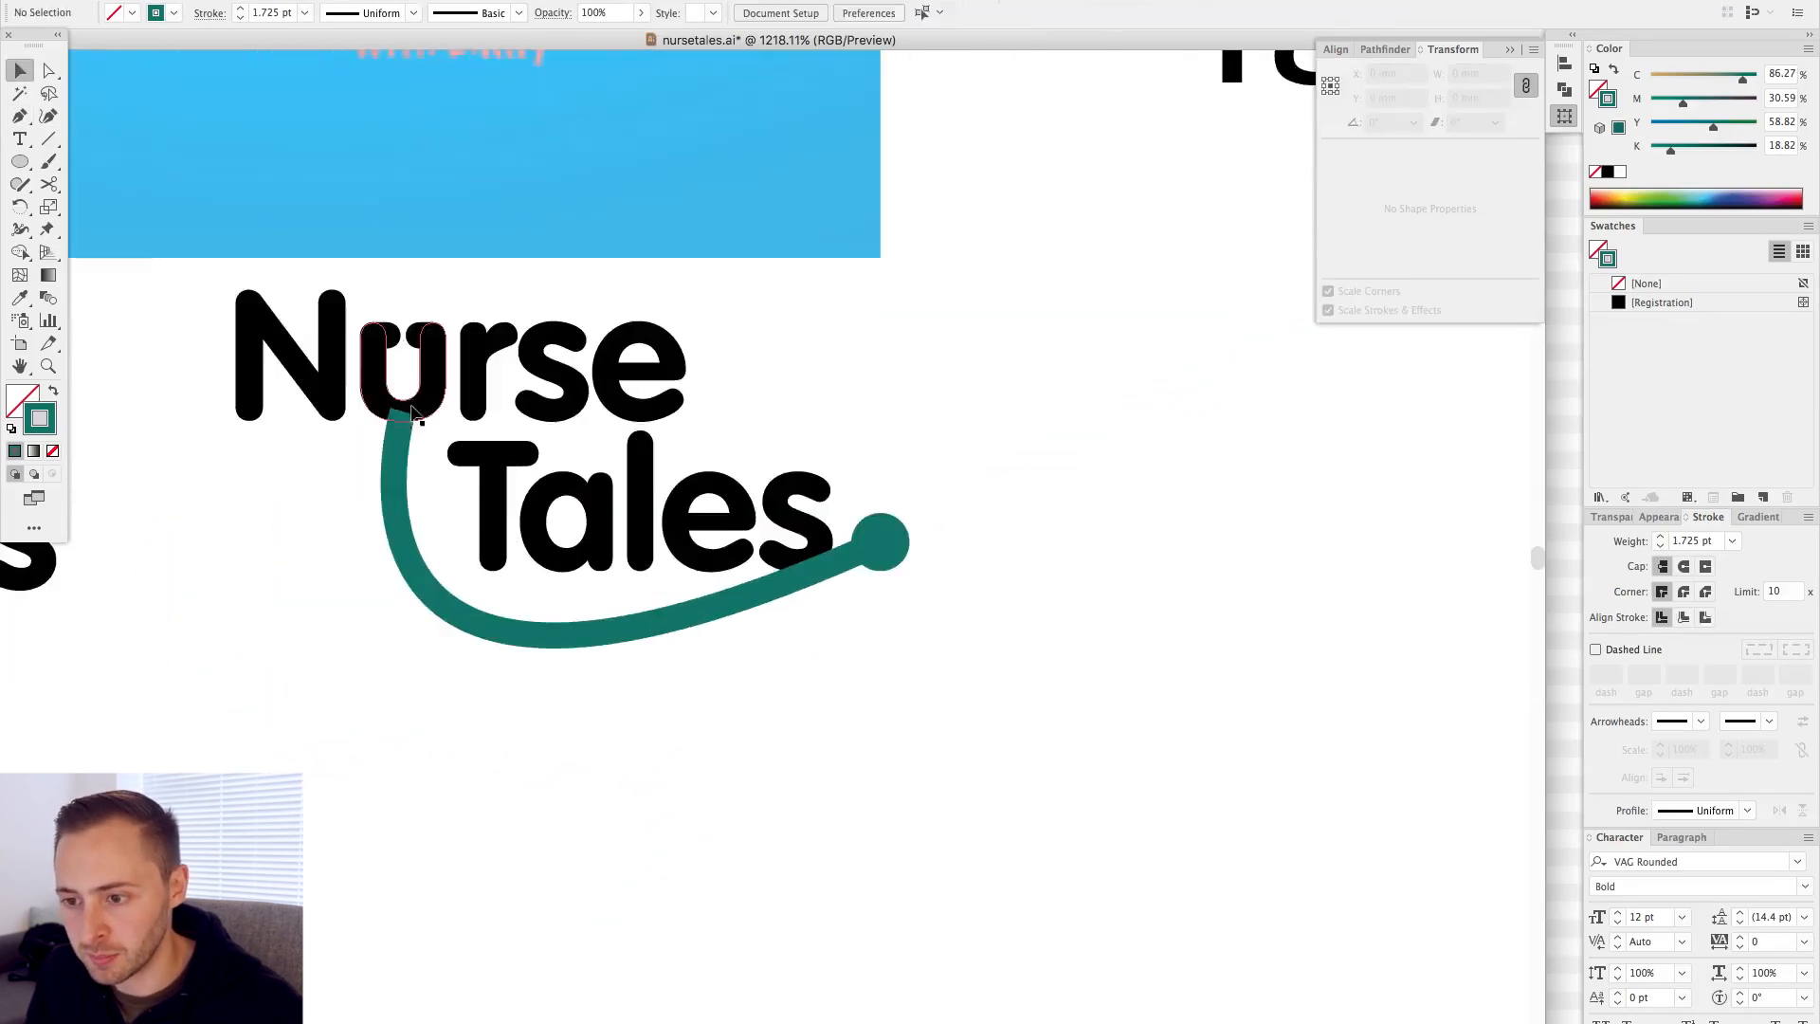
left_click(408, 418)
left_click(1607, 172)
left_click(967, 652)
key("super+minus")
key("super+minus")
- Fill "Nurse" with the blue sampled from the original logo's background and save it as a swatch (R=51 G=185 B=241)
key("a")
left_click_drag(362, 642, 734, 684)
key("i")
key("x")
left_click(552, 86)
key("v")
scroll(609, 771, "down", 1)
left_click(610, 772)
left_click(525, 737)
left_click(526, 597)
left_click_drag(1598, 92, 1658, 379)
left_click(967, 664)
- Apply the saved blue swatch to the stroke of the curved tube and the fill of the end circle
left_click(567, 775)
key("x")
left_click(1658, 302)
left_click(822, 889)
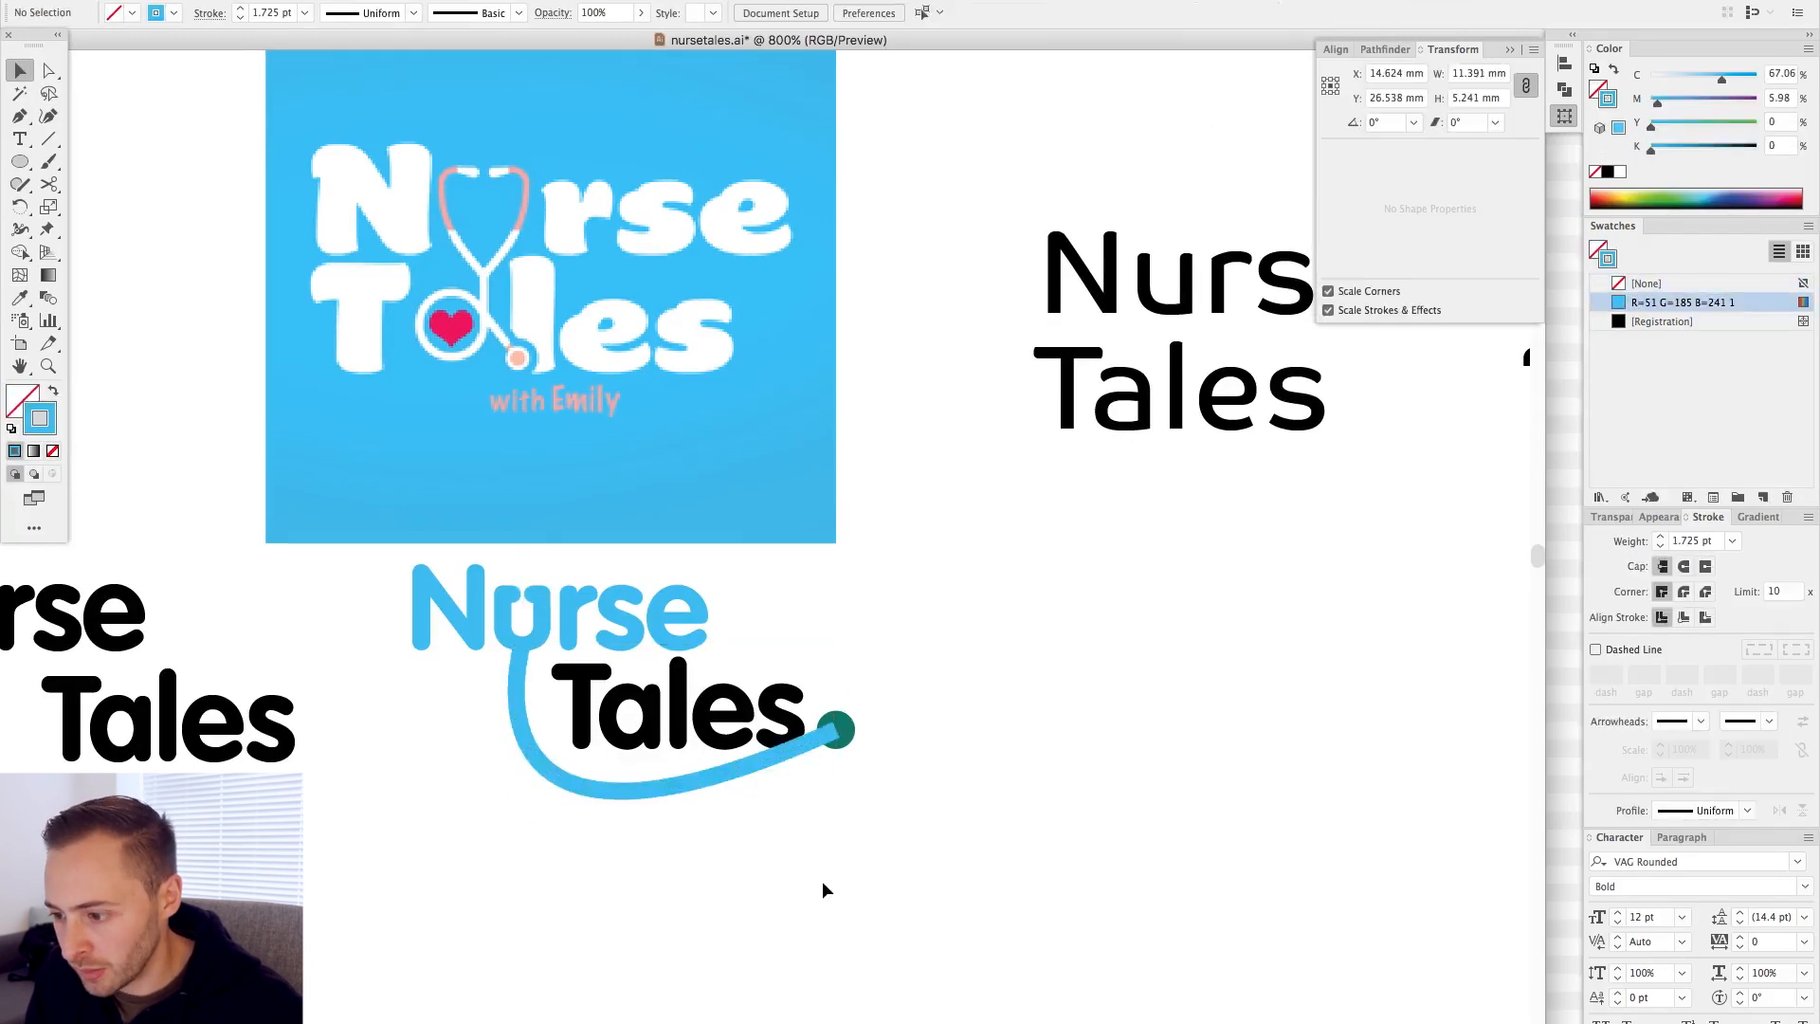
left_click(837, 730)
key("x")
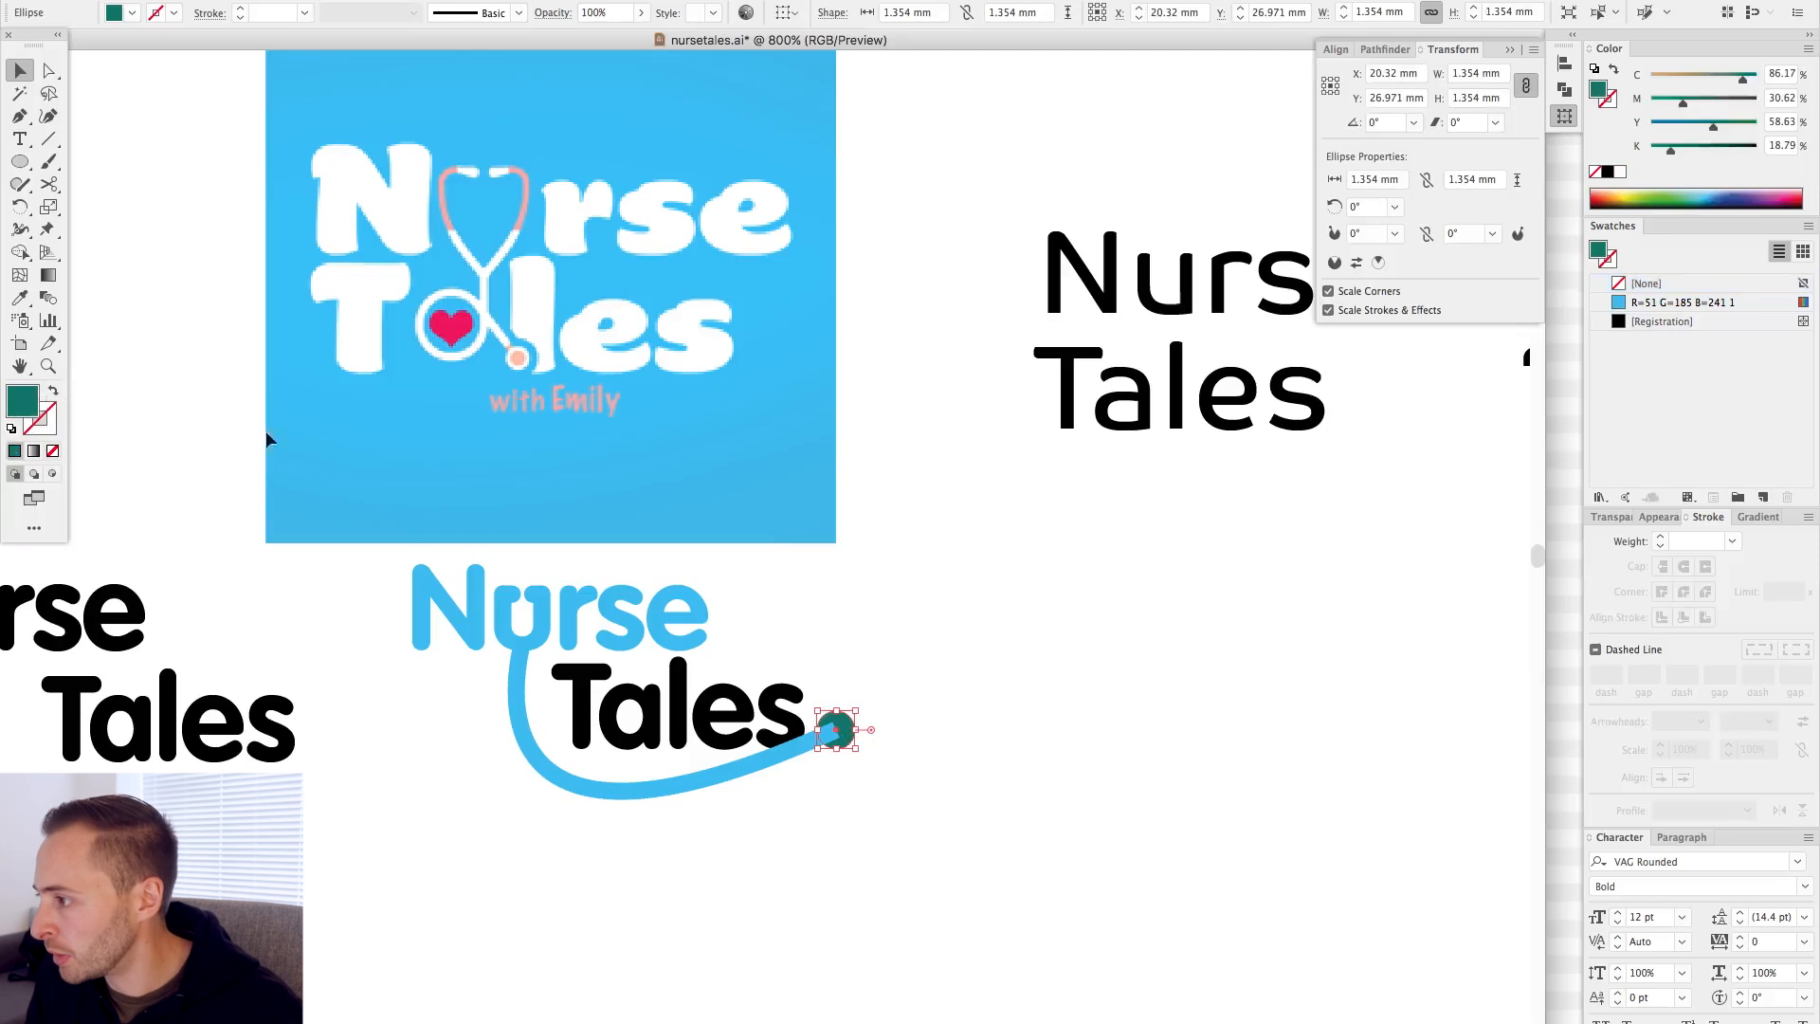
left_click(1660, 302)
left_click(1024, 711)
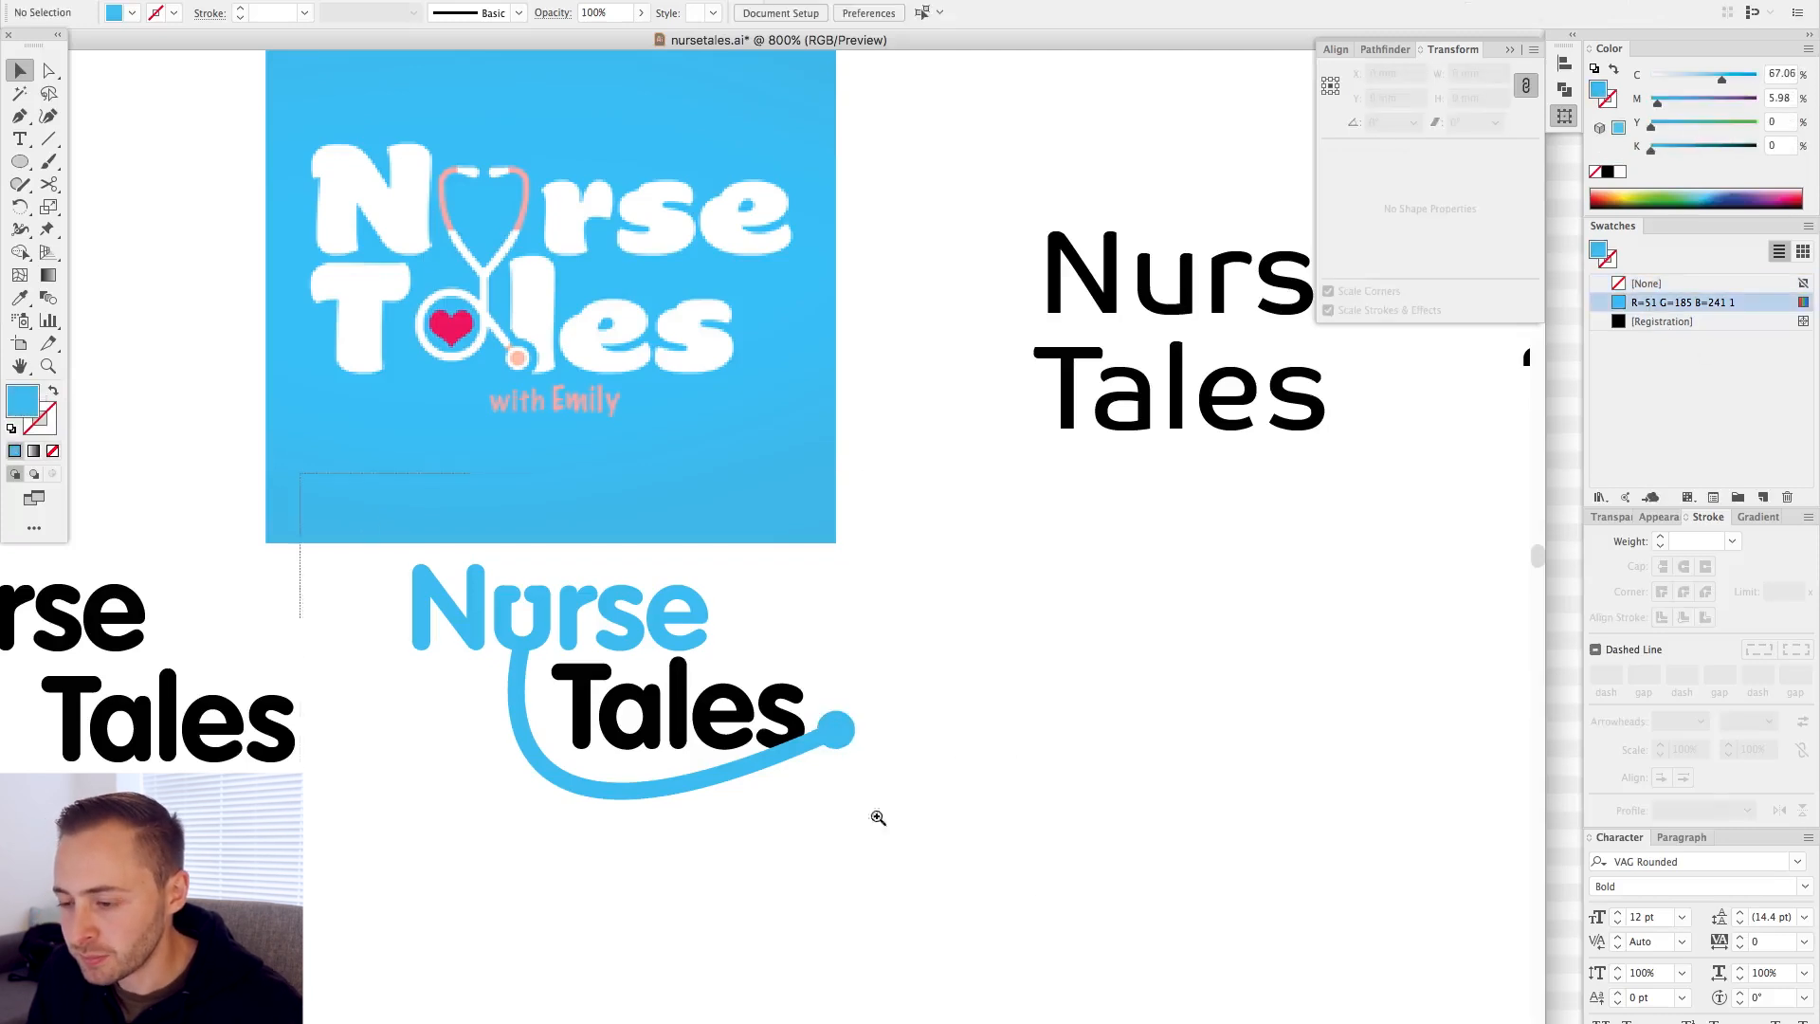
- Move "Tales" up beside "Nurse" so both words sit on one line without overlapping
scroll(872, 816, "up", 5)
left_click(676, 574)
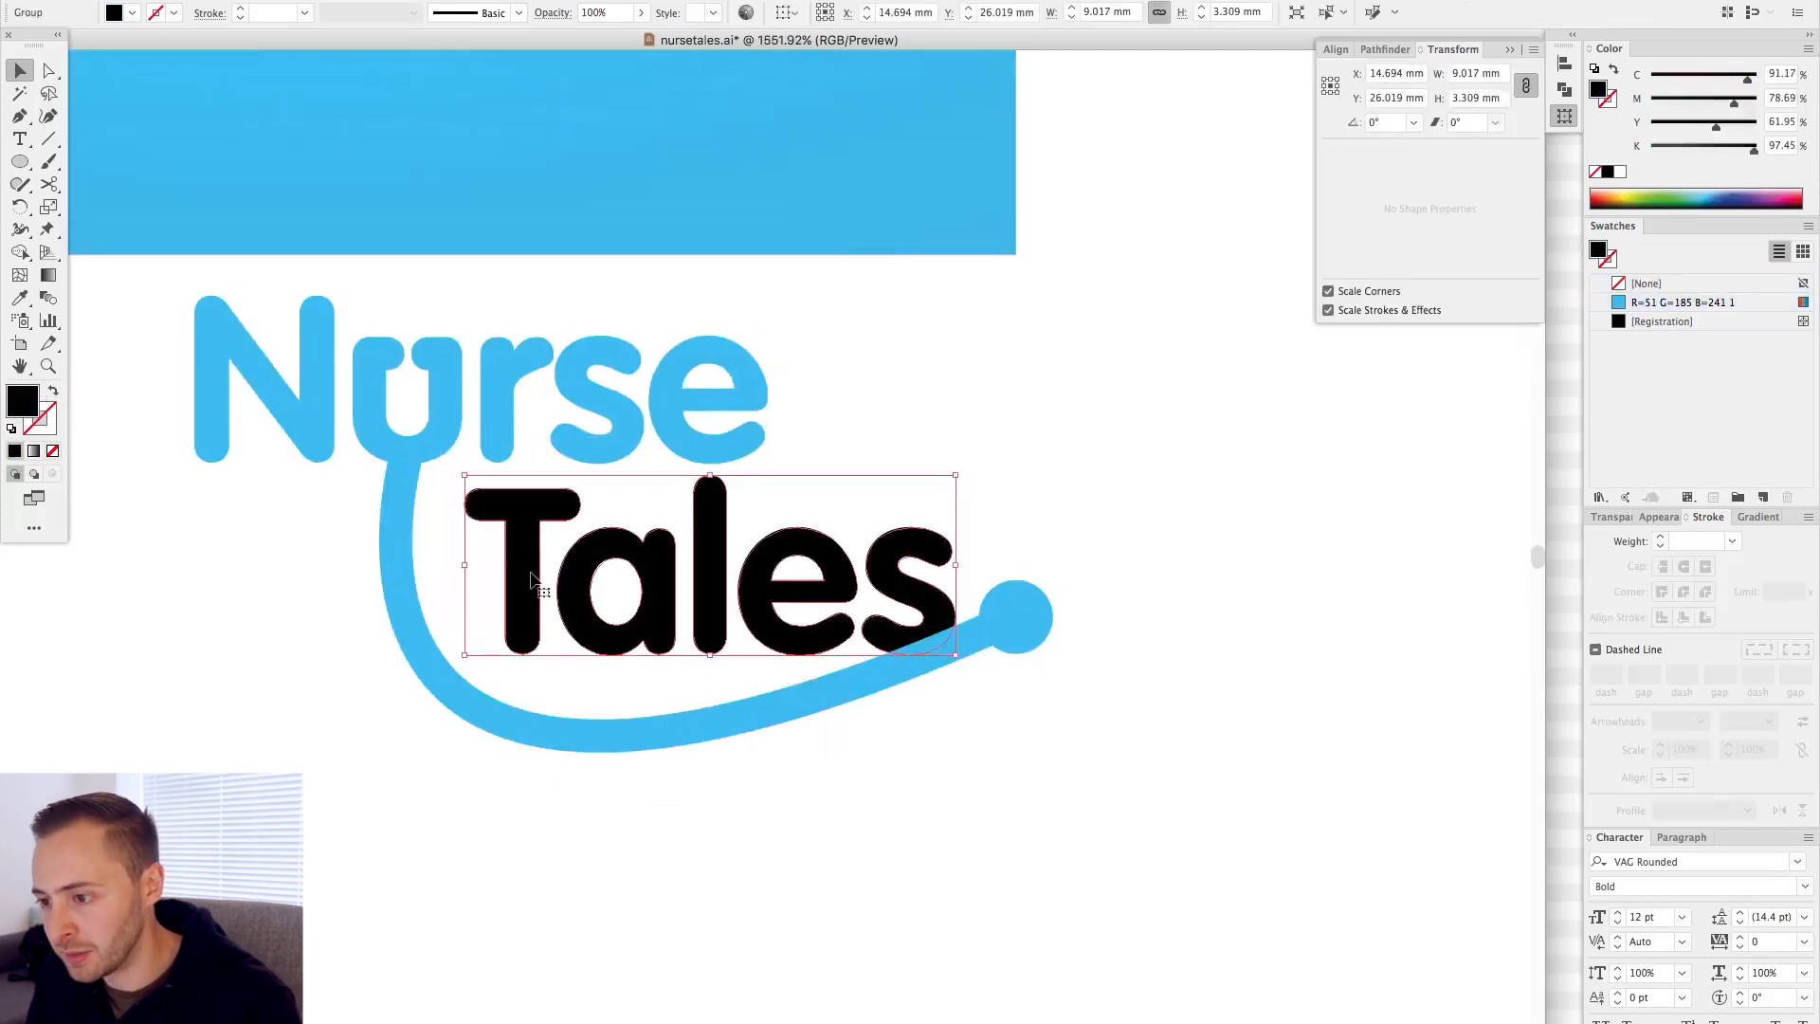
key("super+minus")
key("super+minus")
key("super+minus")
left_click_drag(867, 654, 780, 789)
left_click(780, 788)
left_click_drag(203, 308, 1110, 903)
left_click_drag(486, 512, 544, 377)
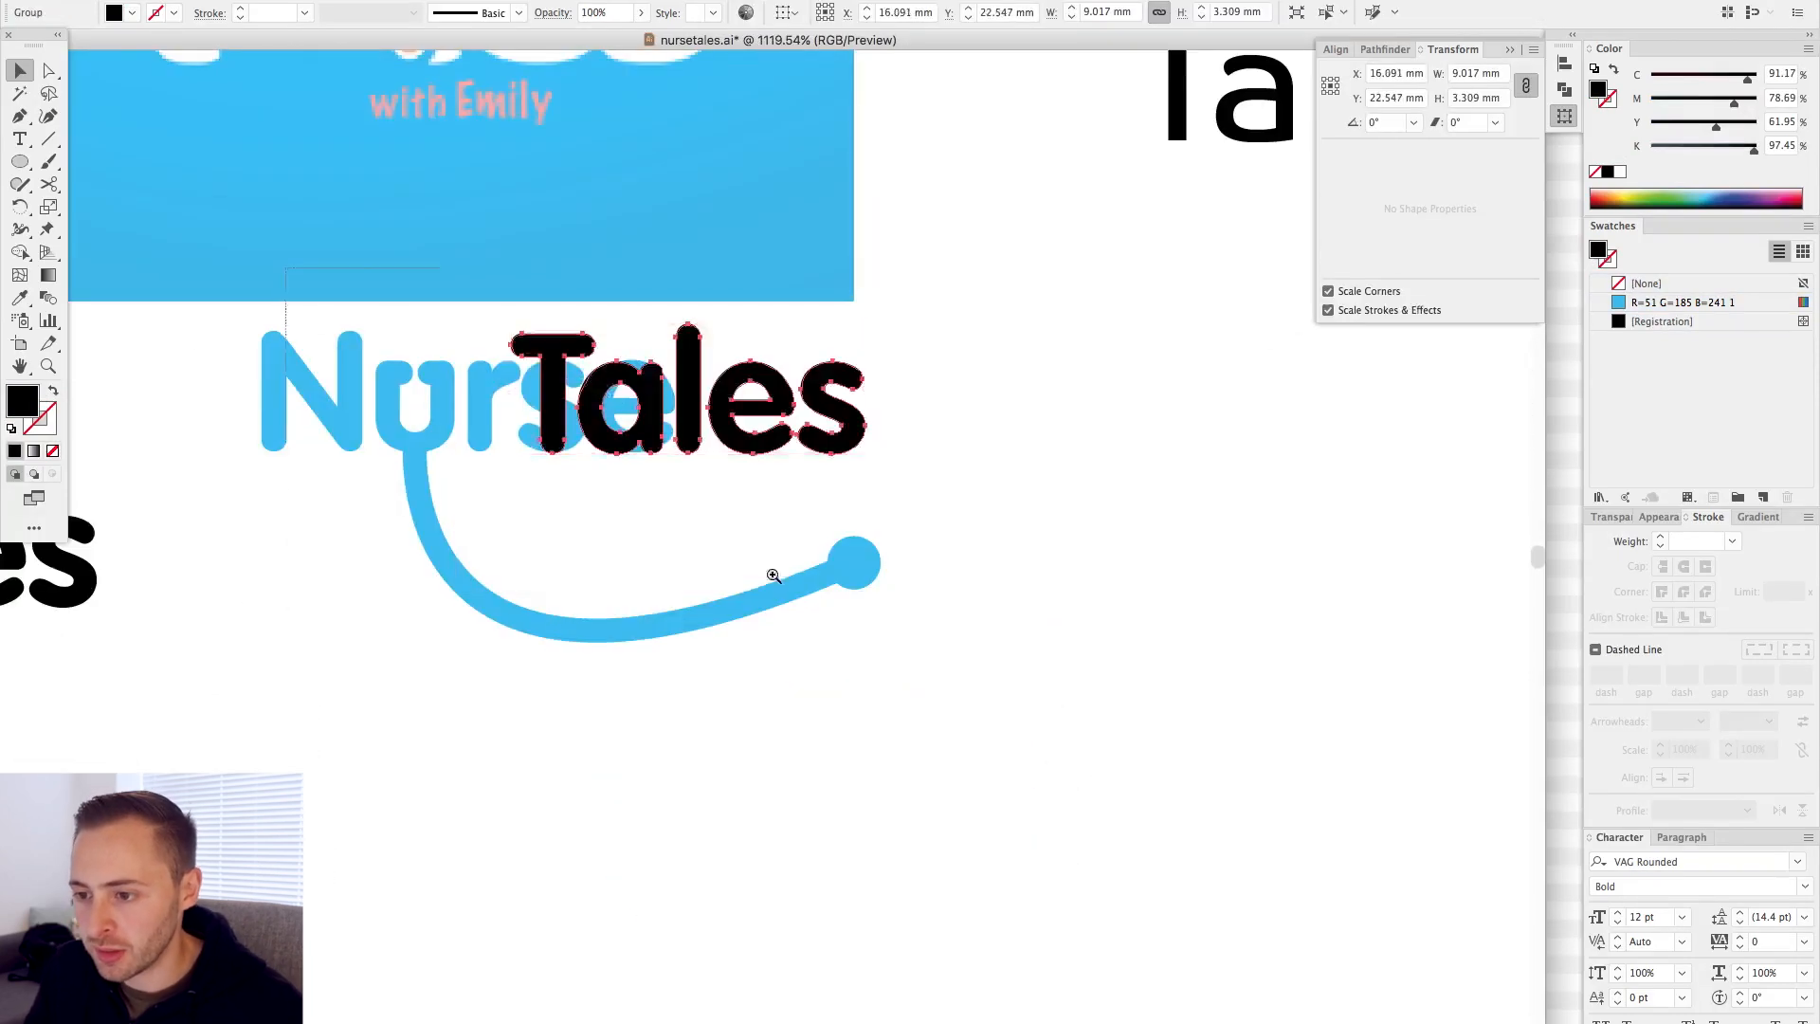
scroll(466, 343, "up", 9)
mouse_move(673, 493)
left_mouse_down()
mouse_move(698, 483)
mouse_move(670, 503)
left_mouse_up()
scroll(670, 502, "down", 12)
left_click_drag(775, 527, 933, 526)
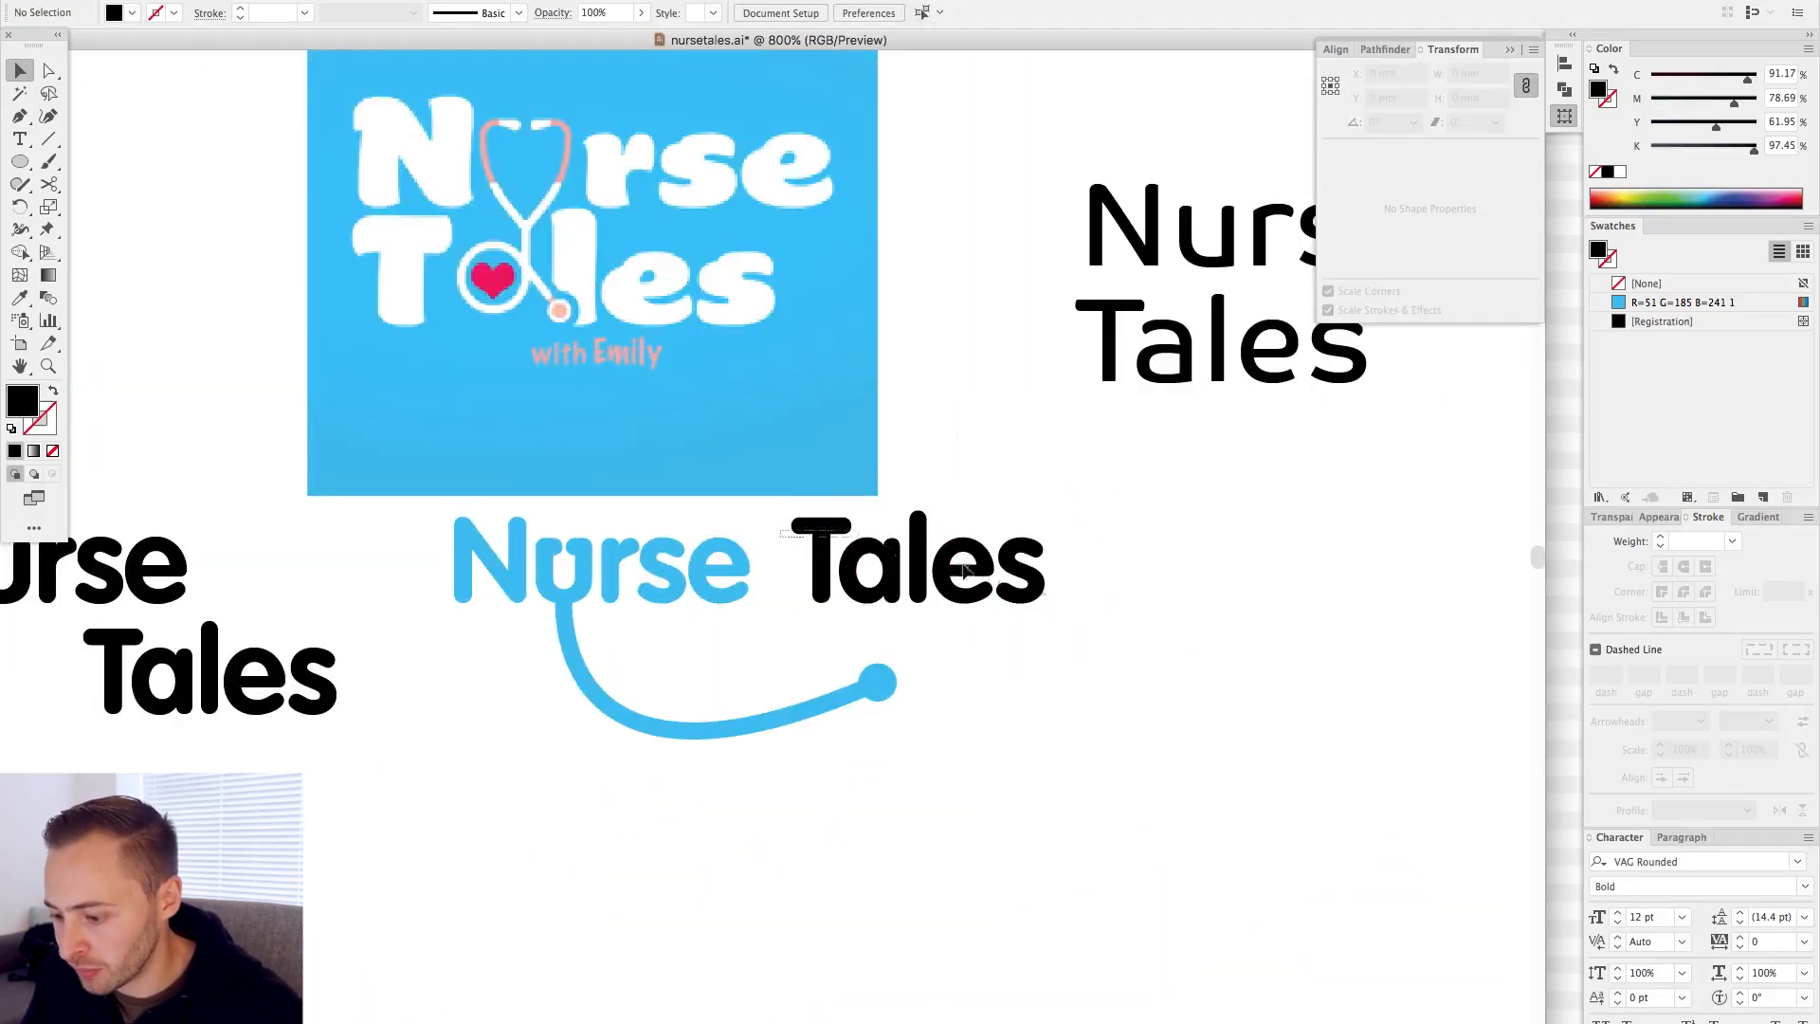
- Fill "Tales" with the pink sampled from the original logo's stethoscope and move the word closer to "Nurse"
key("i")
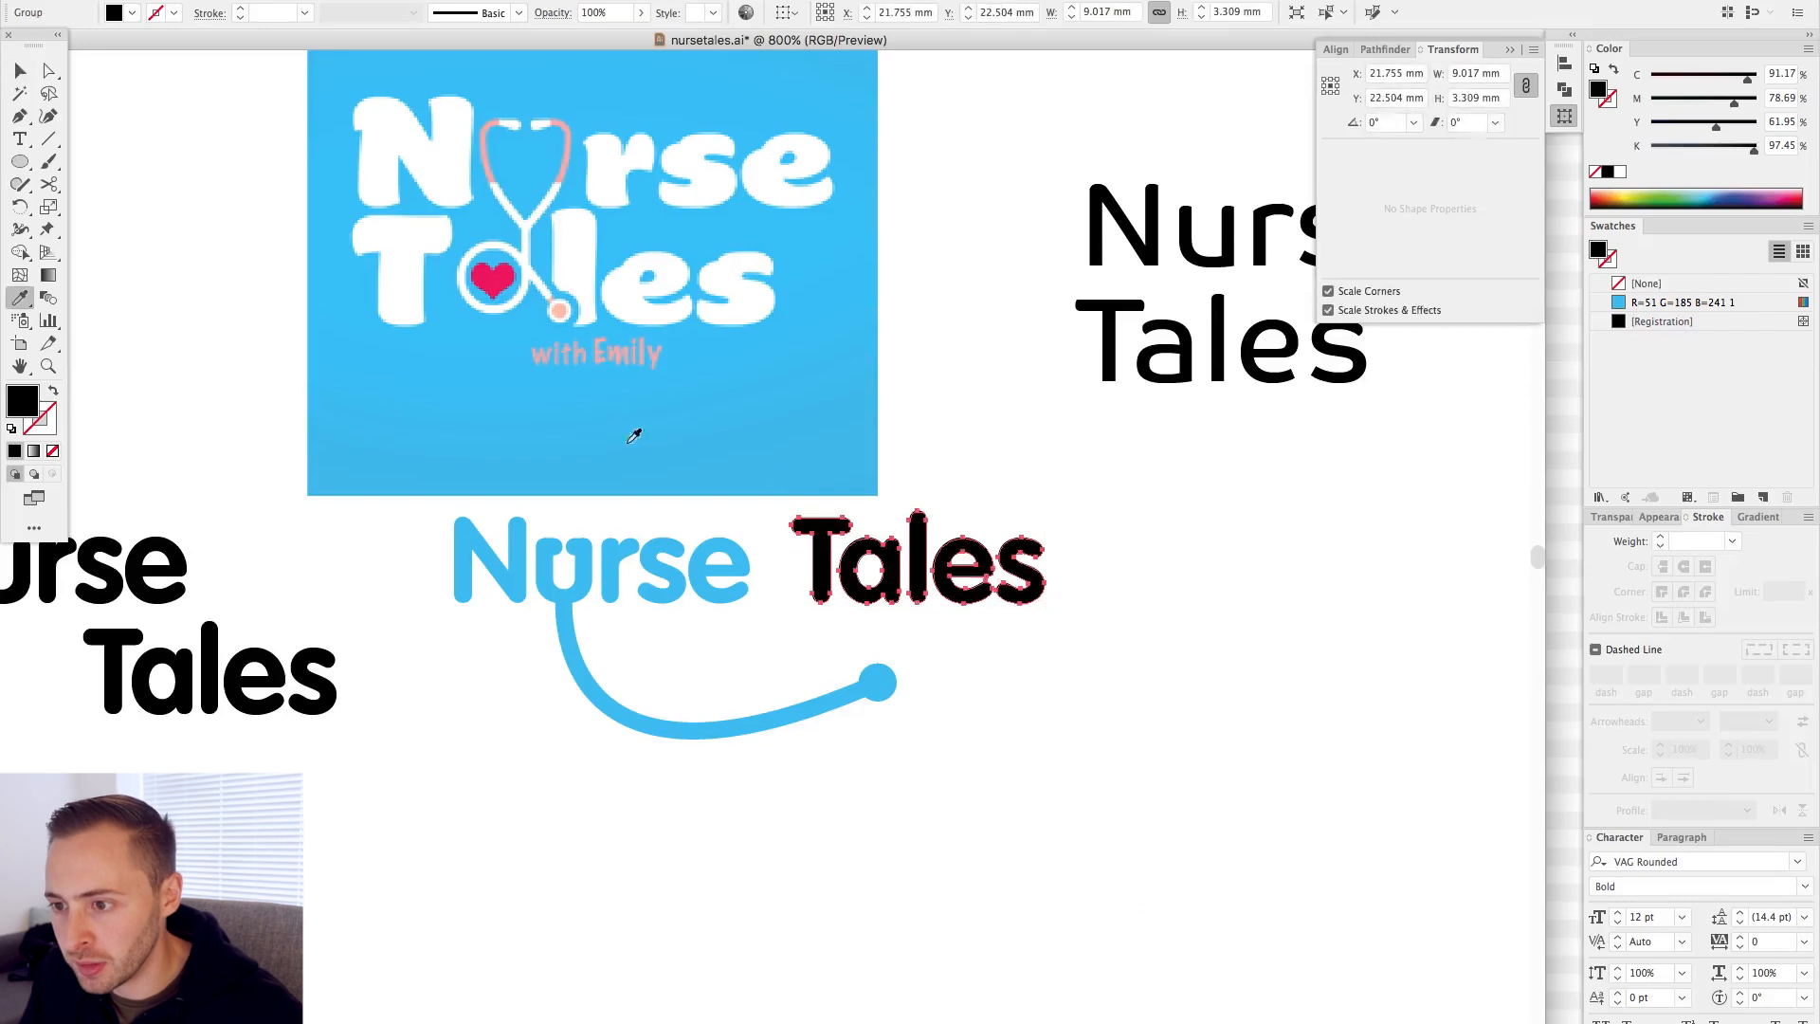
left_click(483, 139)
key("v")
left_click(948, 417)
left_click_drag(410, 411, 1295, 855)
left_click_drag(752, 455, 691, 453)
left_click(694, 554)
key("super+minus")
key("super+minus")
- Move the end circle and the tube's free end up into the a of "Tales"
left_click_drag(700, 597, 884, 720)
key("a")
left_click(938, 724)
key("v")
left_click(866, 711)
key("a")
left_click_drag(818, 655, 811, 602)
left_click(844, 725)
key("v")
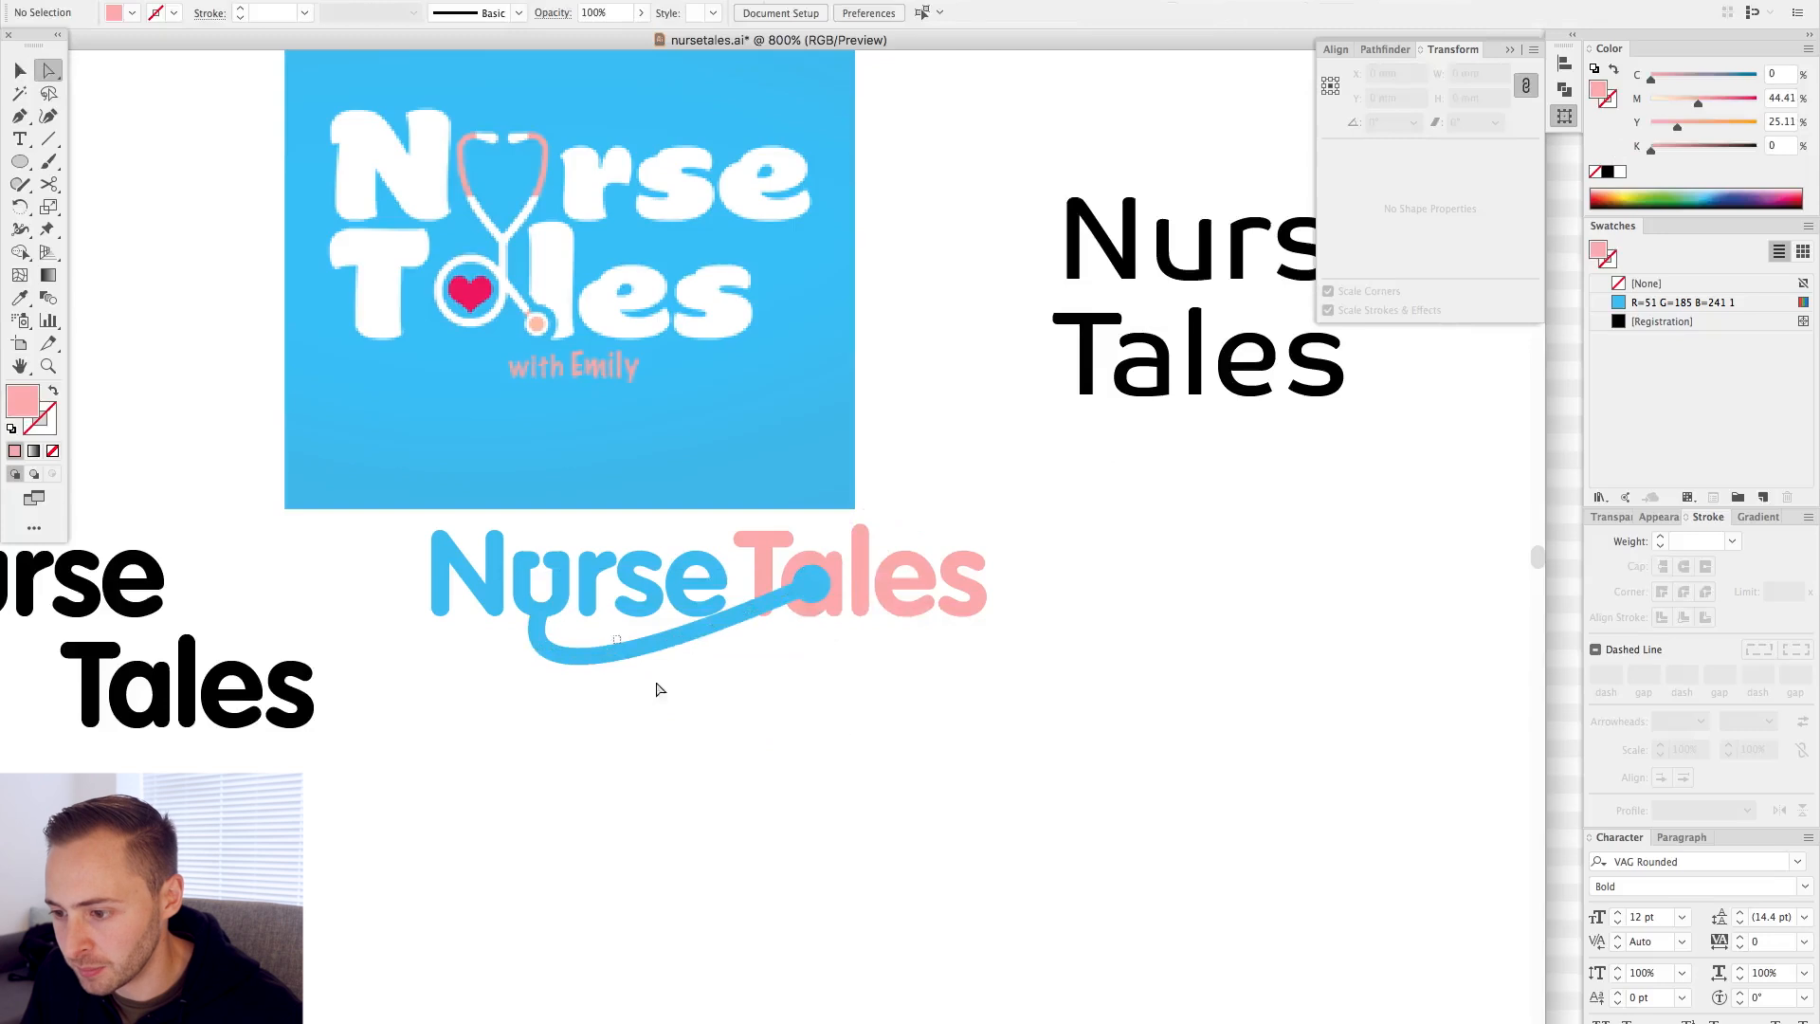
- Reshape the tube's curve between the base of the u and the a of "Tales" by adjusting its end handle
left_click_drag(655, 683, 662, 690)
left_click_drag(481, 734, 713, 756)
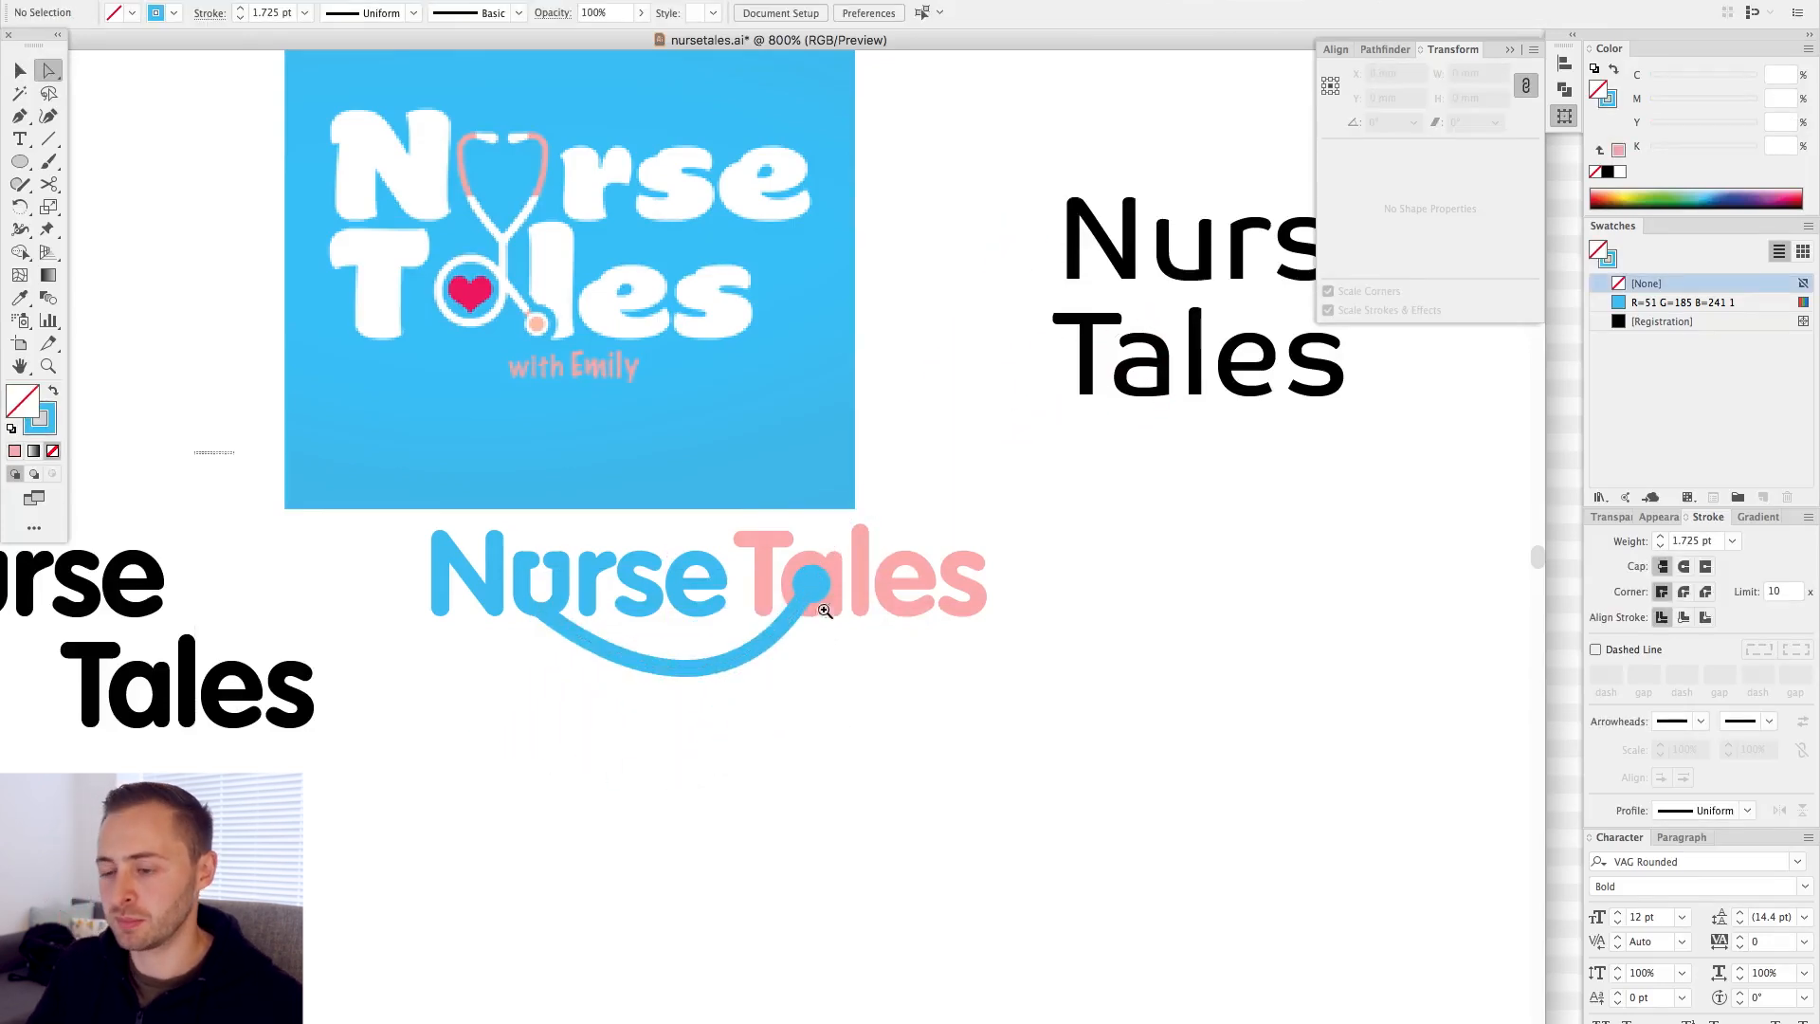
scroll(547, 659, "up", 2)
key("p")
left_click(699, 671)
key("a")
left_click_drag(698, 671, 600, 668)
left_click(813, 754)
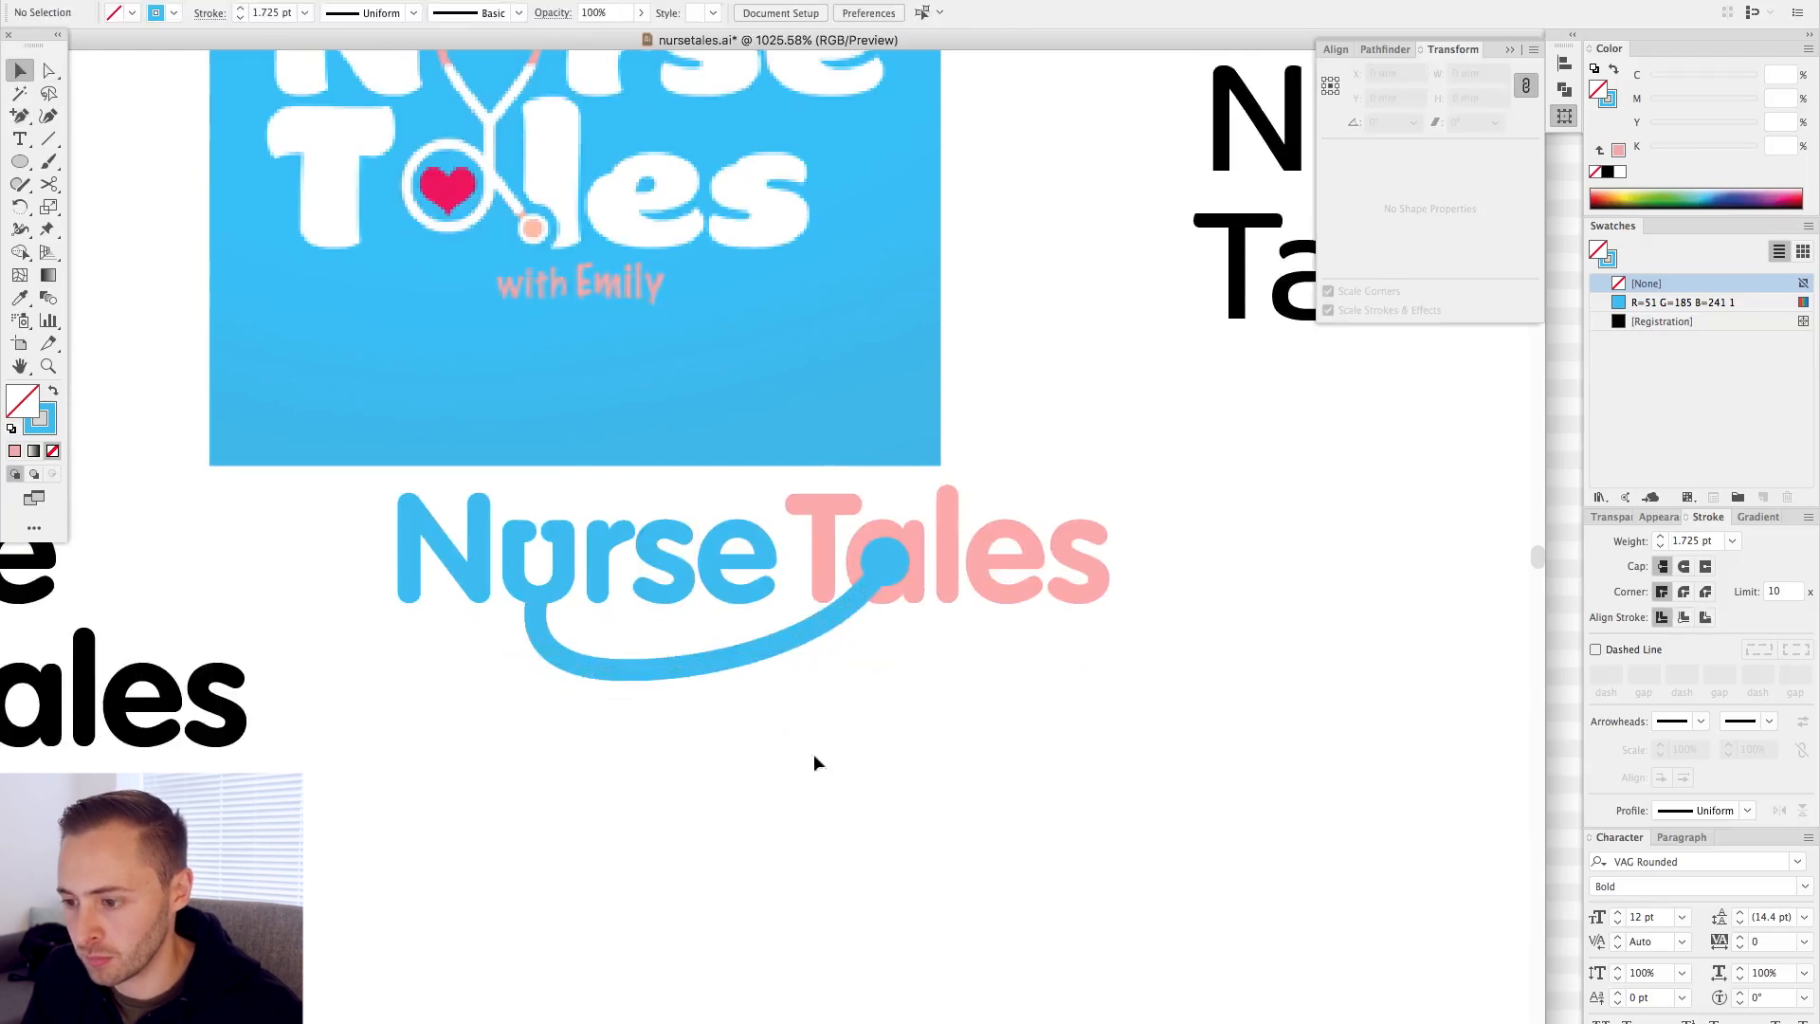
left_click(600, 668)
left_click_drag(832, 656, 840, 679)
left_click(917, 698)
- Turn the circle over the a into a ring with a white fill and a 1.7 pt blue stroke
scroll(569, 701, "right", 1)
key("a")
left_click(846, 569)
left_click(54, 391)
key("Return")
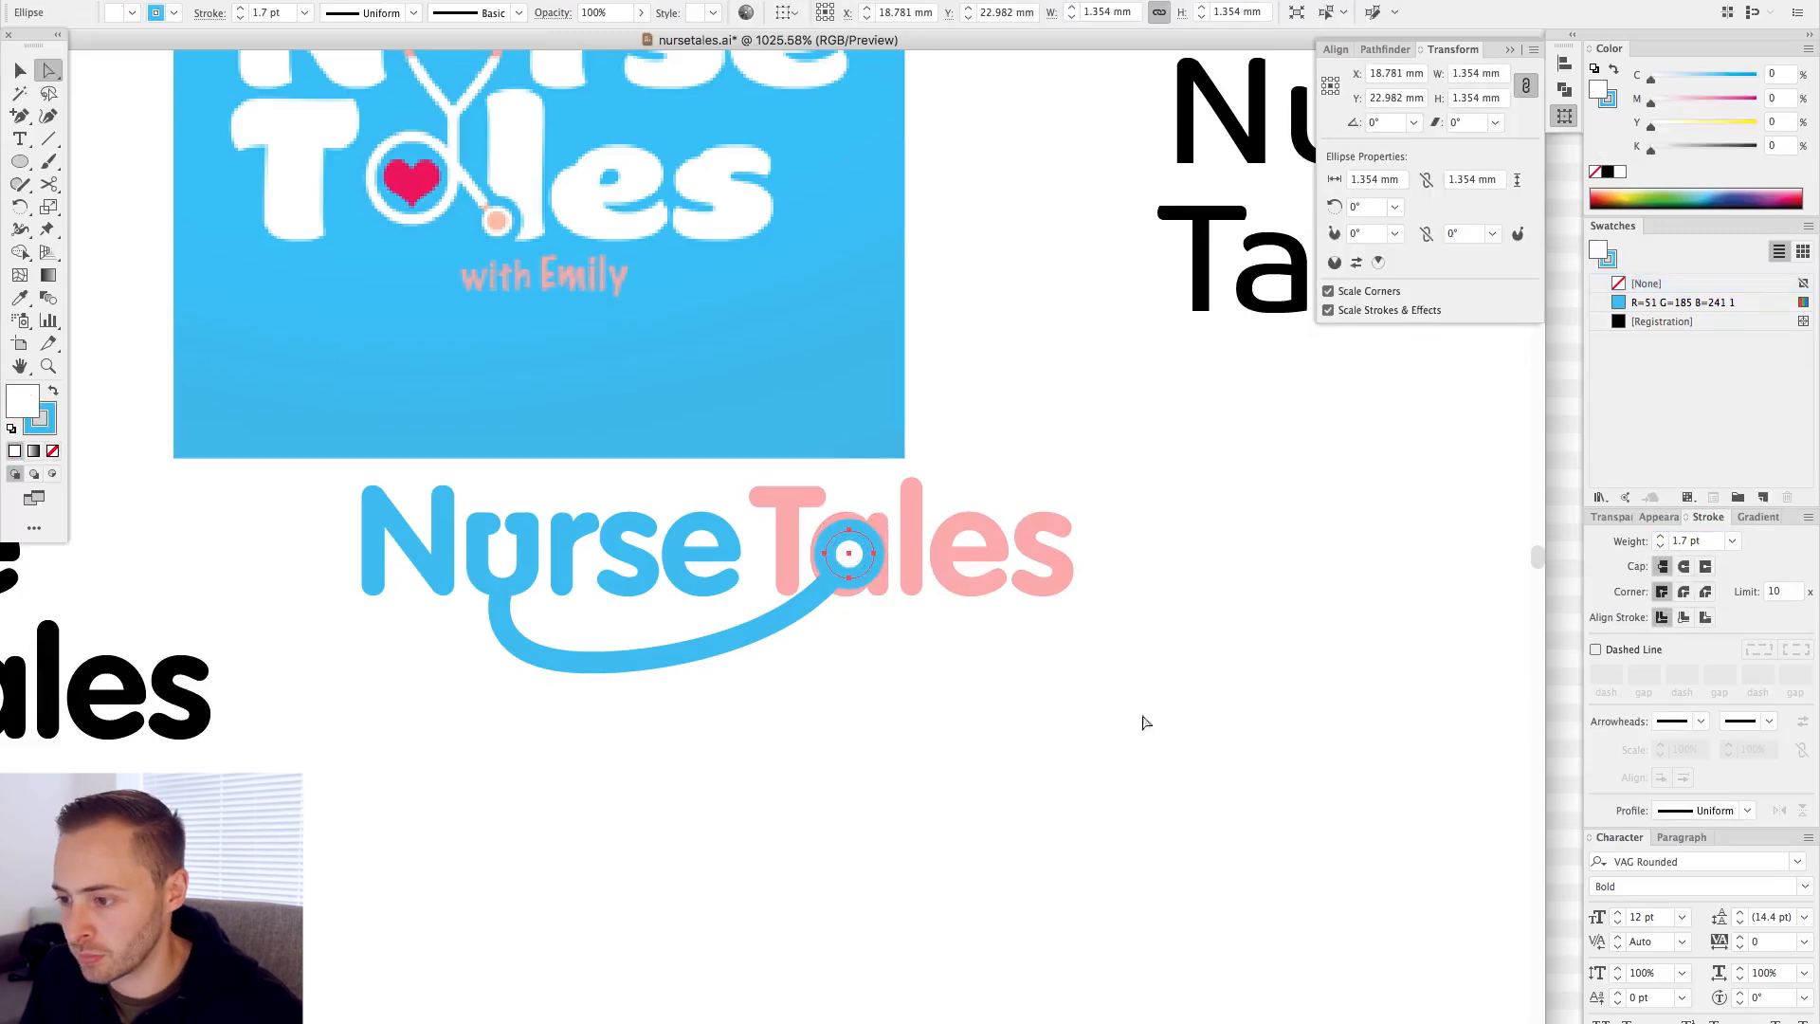
- Try the a of "Tales" without the ring, filled with white and brought to the front
key("v")
scroll(858, 537, "up", 5)
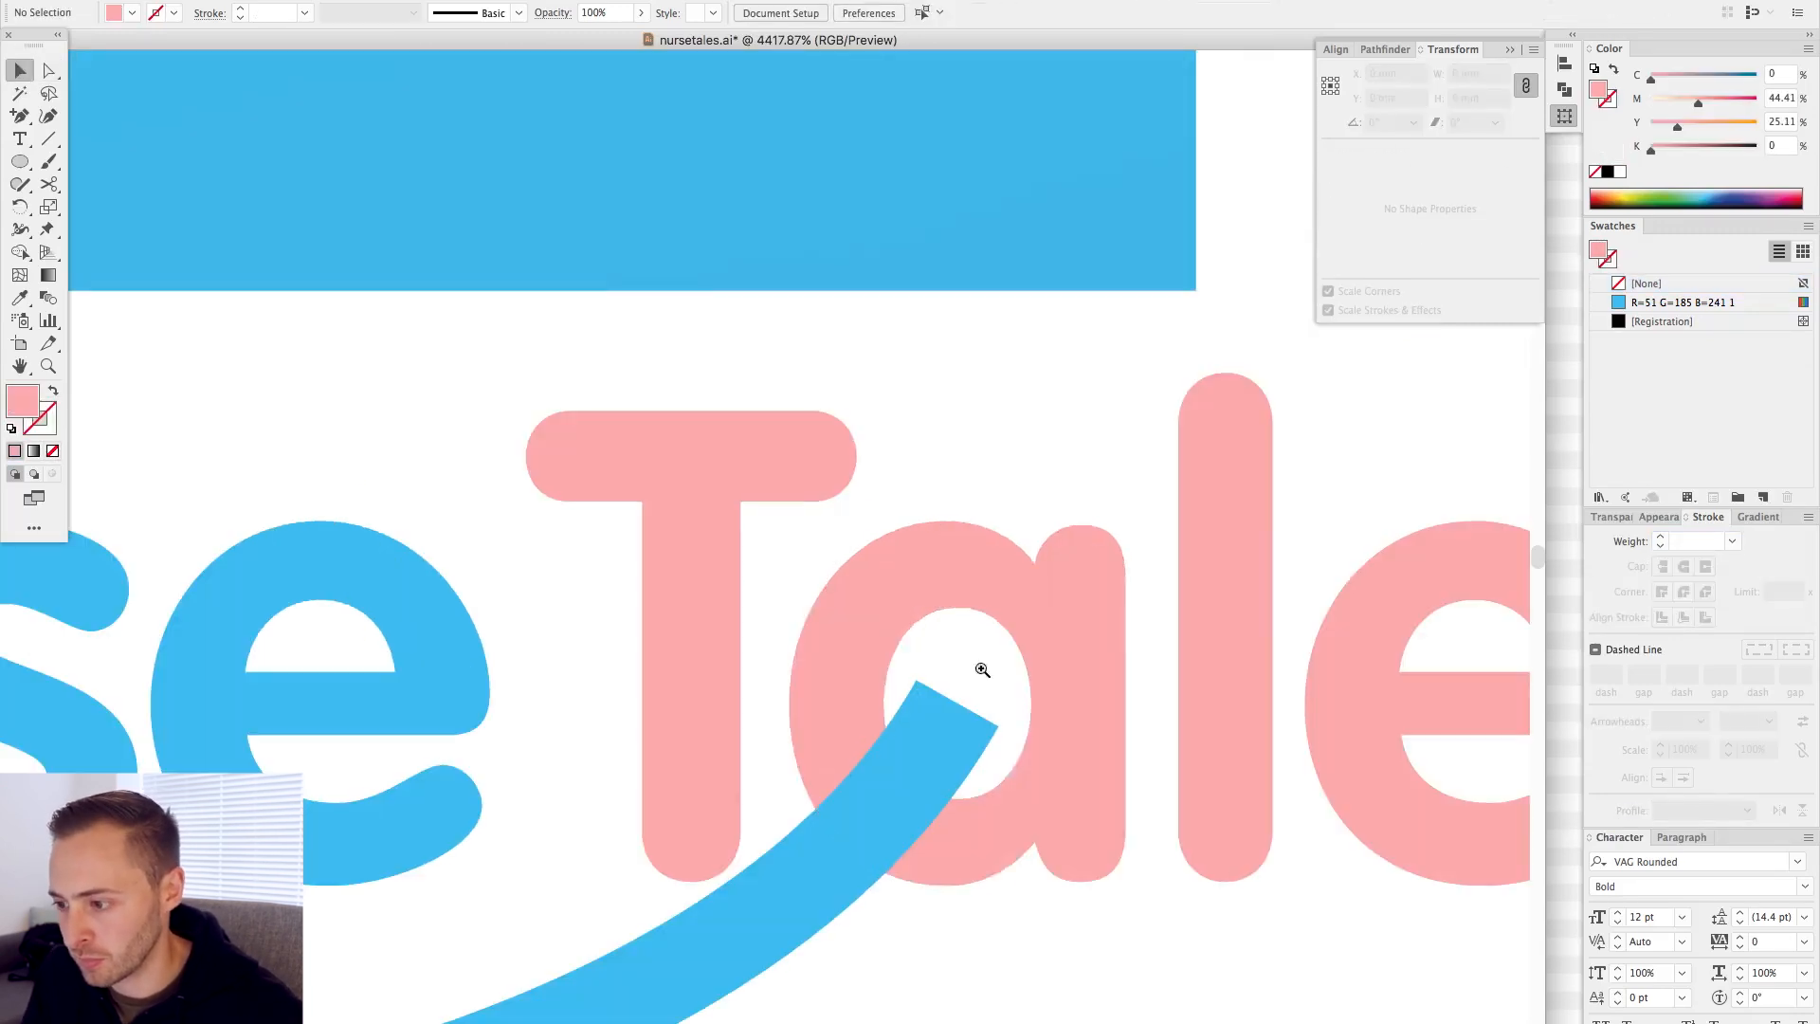
key("a")
left_click(955, 610)
left_click(1618, 173)
key("super+shift+bracketright")
key("v")
key("super+minus")
key("super+minus")
key("super+minus")
key("super+minus")
key("super+minus")
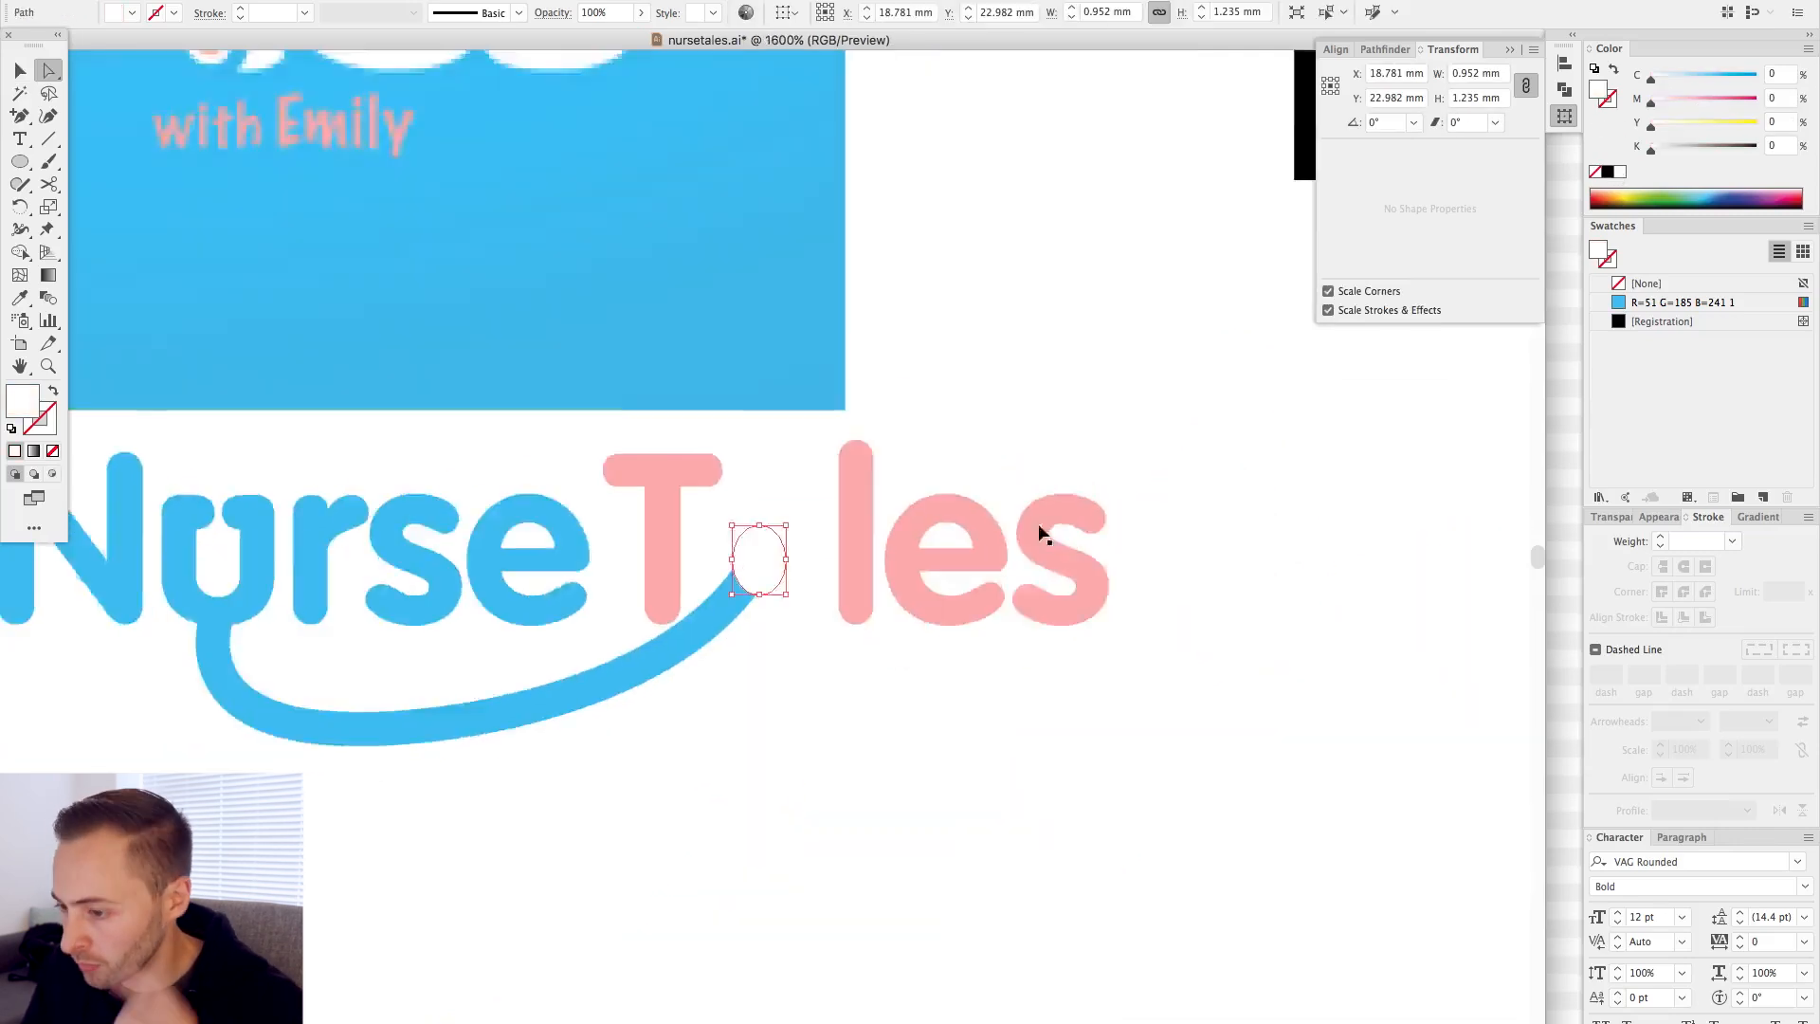
- Undo the white fill and the ring edits around the a of "Tales"
left_click(817, 690)
key("super+z")
key("super+z")
key("super+z")
key("super+z")
key("super+z")
key("super+z")
key("super+z")
key("super+z")
- Pull the end handle of the tube to deepen its curve below "Nurse"
left_click(833, 678)
scroll(833, 679, "up", 3)
left_click_drag(863, 762, 1110, 776)
left_click(809, 543)
key("a")
left_click(808, 542)
left_click_drag(376, 733, 536, 743)
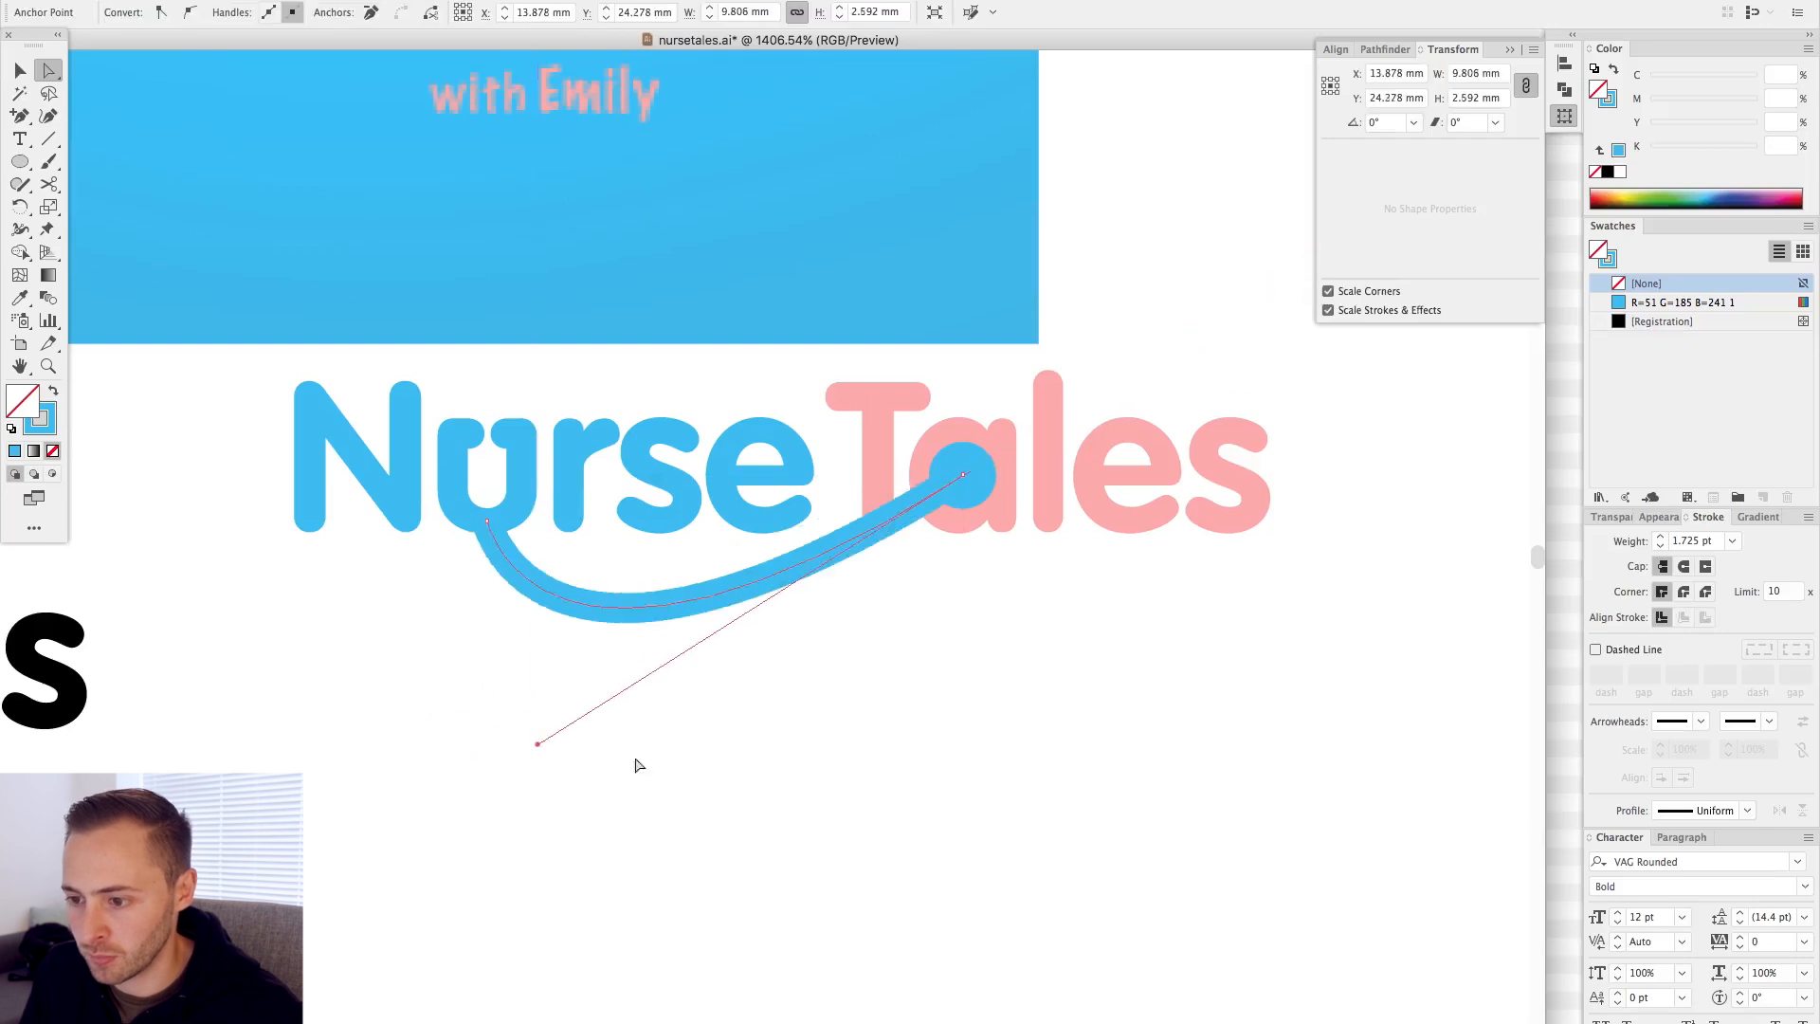
key("v")
left_click(636, 757)
key("super+minus")
key("super+minus")
- Move the end circle and the tube's end past the s of "Tales" and shape the tube into one smooth smile curve
mouse_move(853, 514)
left_mouse_down()
mouse_move(988, 570)
mouse_move(878, 607)
left_mouse_up()
key("super+z")
key("a")
left_click(868, 510)
left_click_drag(872, 507, 1075, 515)
key("super+shift+a")
left_click_drag(864, 510, 1066, 524)
left_click_drag(824, 674, 808, 706)
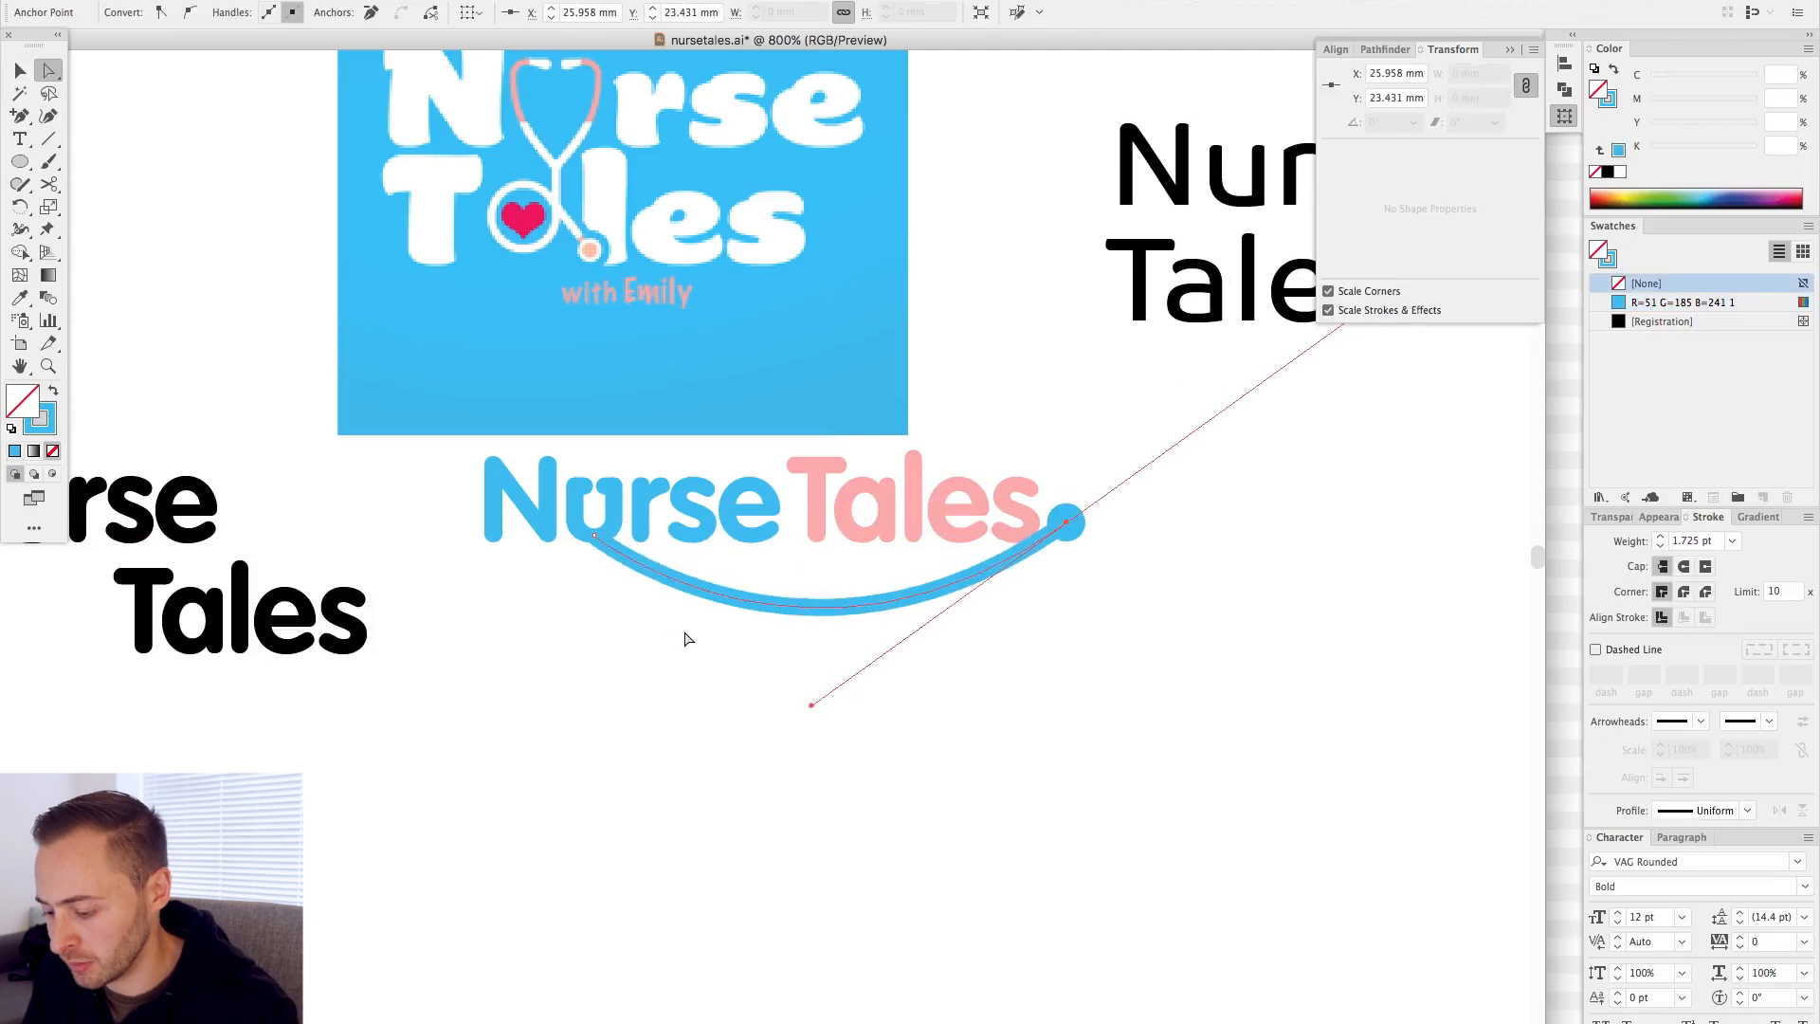
- Set the curved tube's stroke weight to 1.25 pt
key("super+shift+a")
key("v")
left_click(775, 604)
key("a")
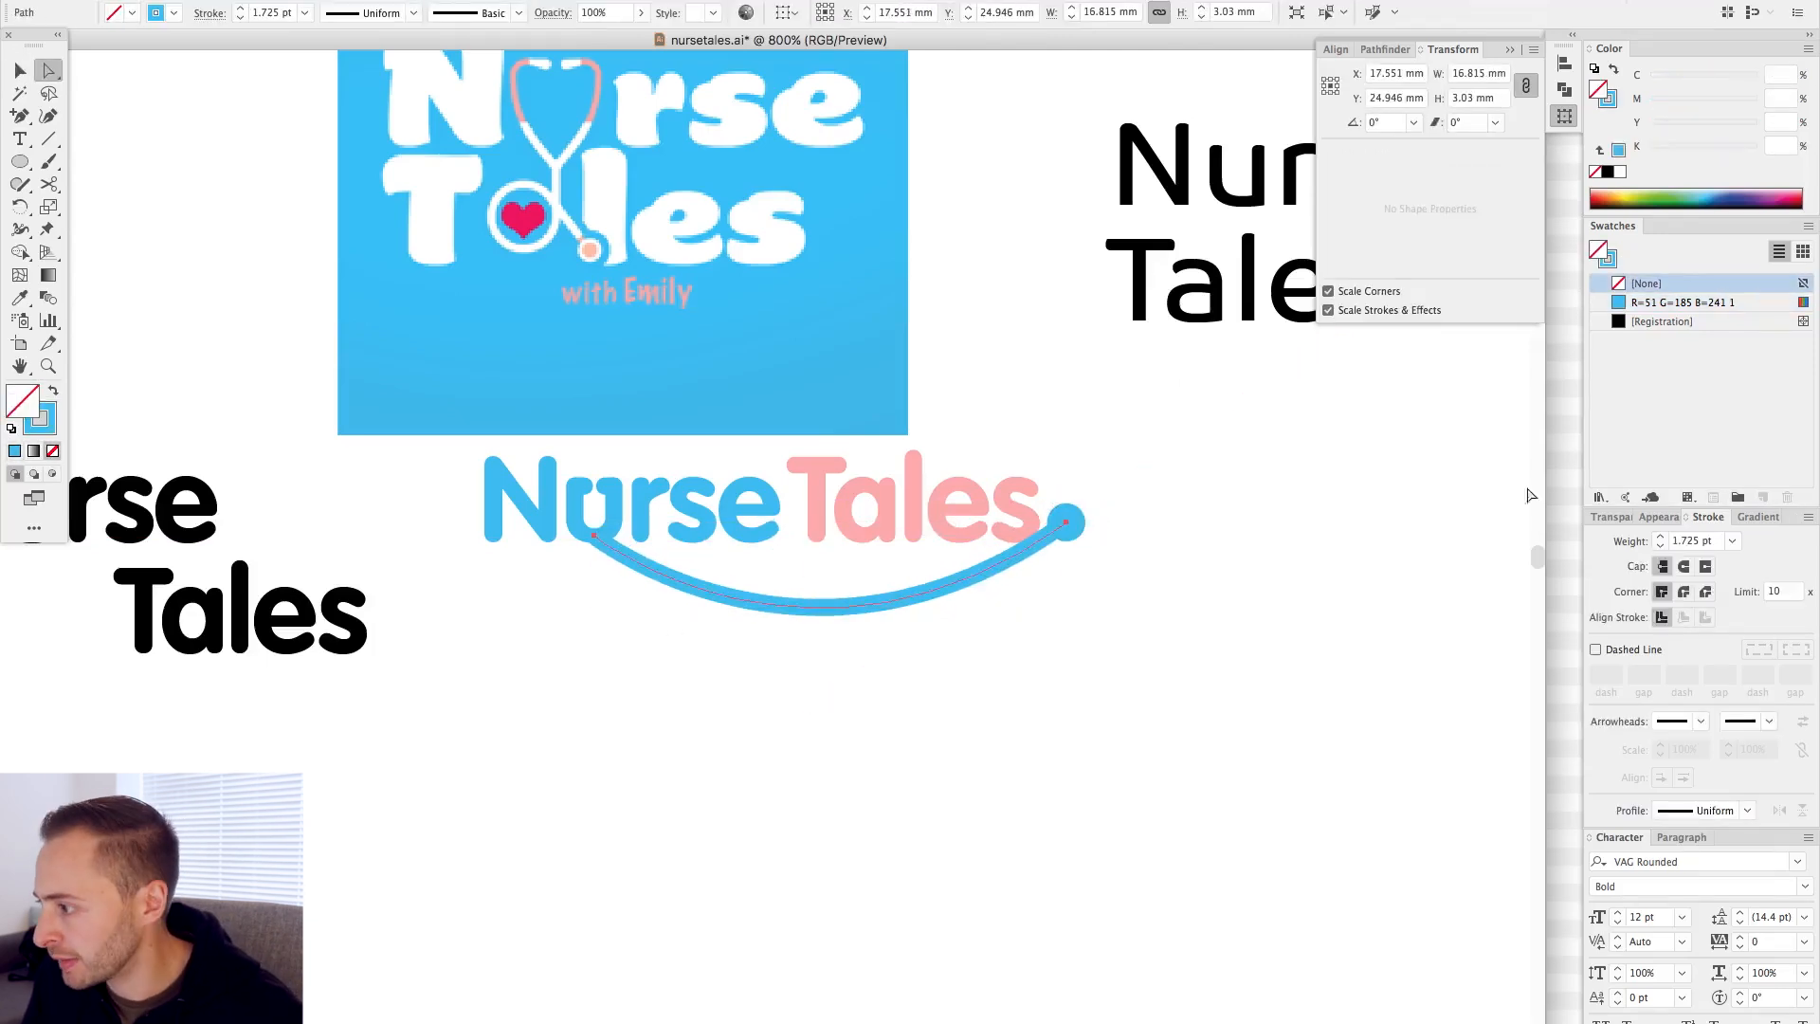
key("Return")
key("super+shift+a")
- Turn the solid end circle into a ring with a white fill and a blue stroke aligned to the inside
key("v")
mouse_move(758, 538)
left_mouse_down()
mouse_move(1181, 752)
mouse_move(1137, 687)
left_mouse_up()
left_click(1272, 446)
mouse_move(1272, 447)
left_mouse_down()
mouse_move(1186, 455)
mouse_move(1263, 469)
left_mouse_up()
key("shift+x")
left_click(1619, 173)
left_click(1684, 617)
key("super+shift+a")
- Pull the tube's curve handle up slightly to make the smile curve shallower
key("a")
left_click_drag(796, 804, 783, 764)
key("super+shift+a")
key("v")
key("ctrl+minus")
key("ctrl+minus")
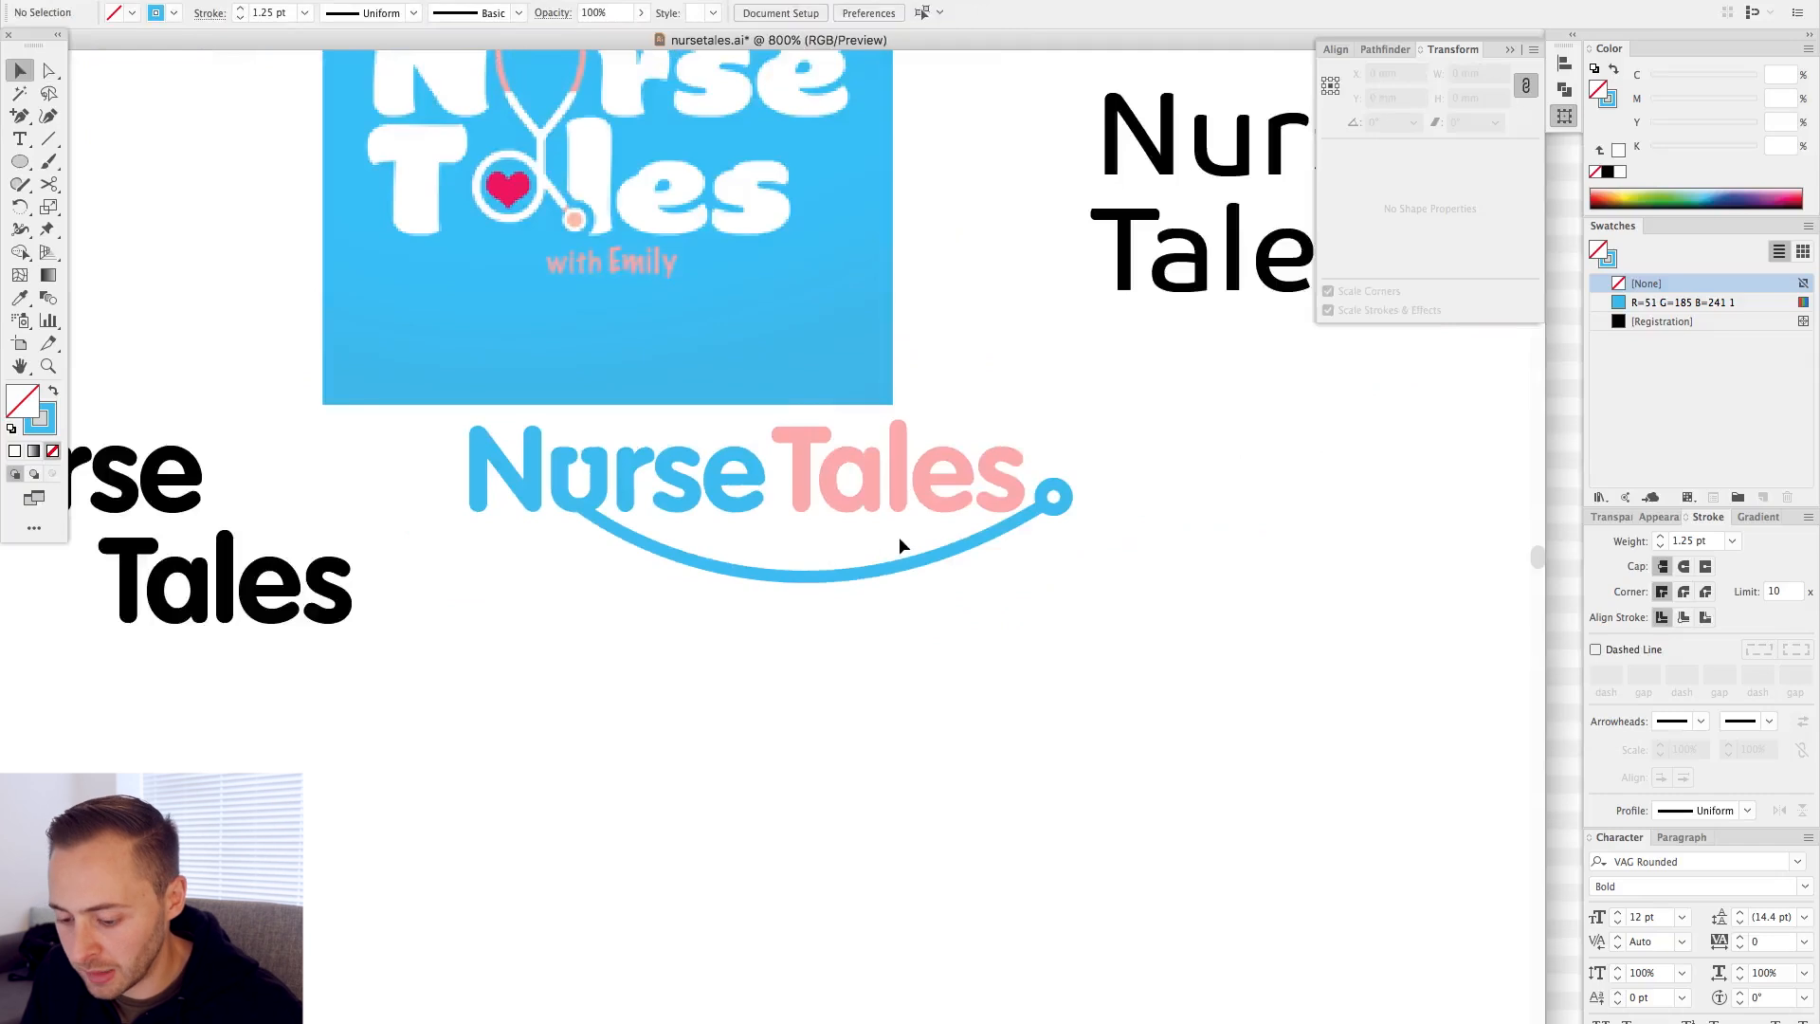
- Add the original logo's tagline as a text line below the curved tube
key("t")
left_click(742, 739)
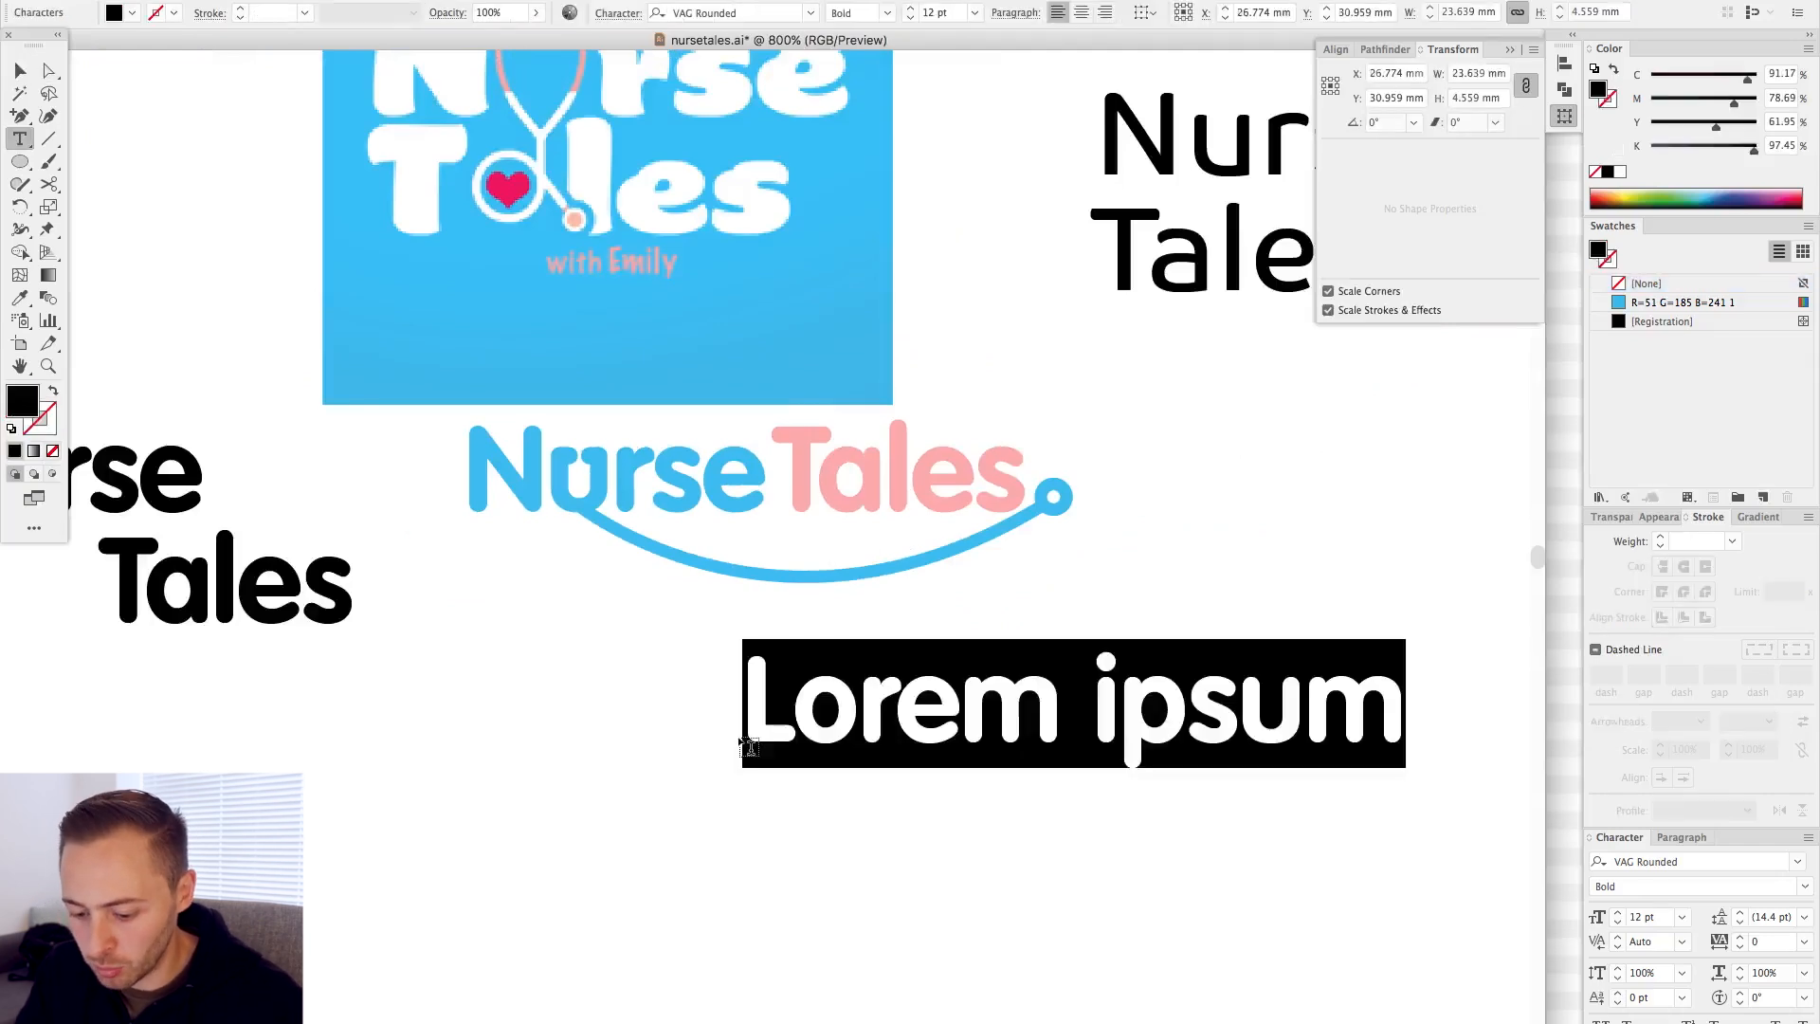
type("With Emily")
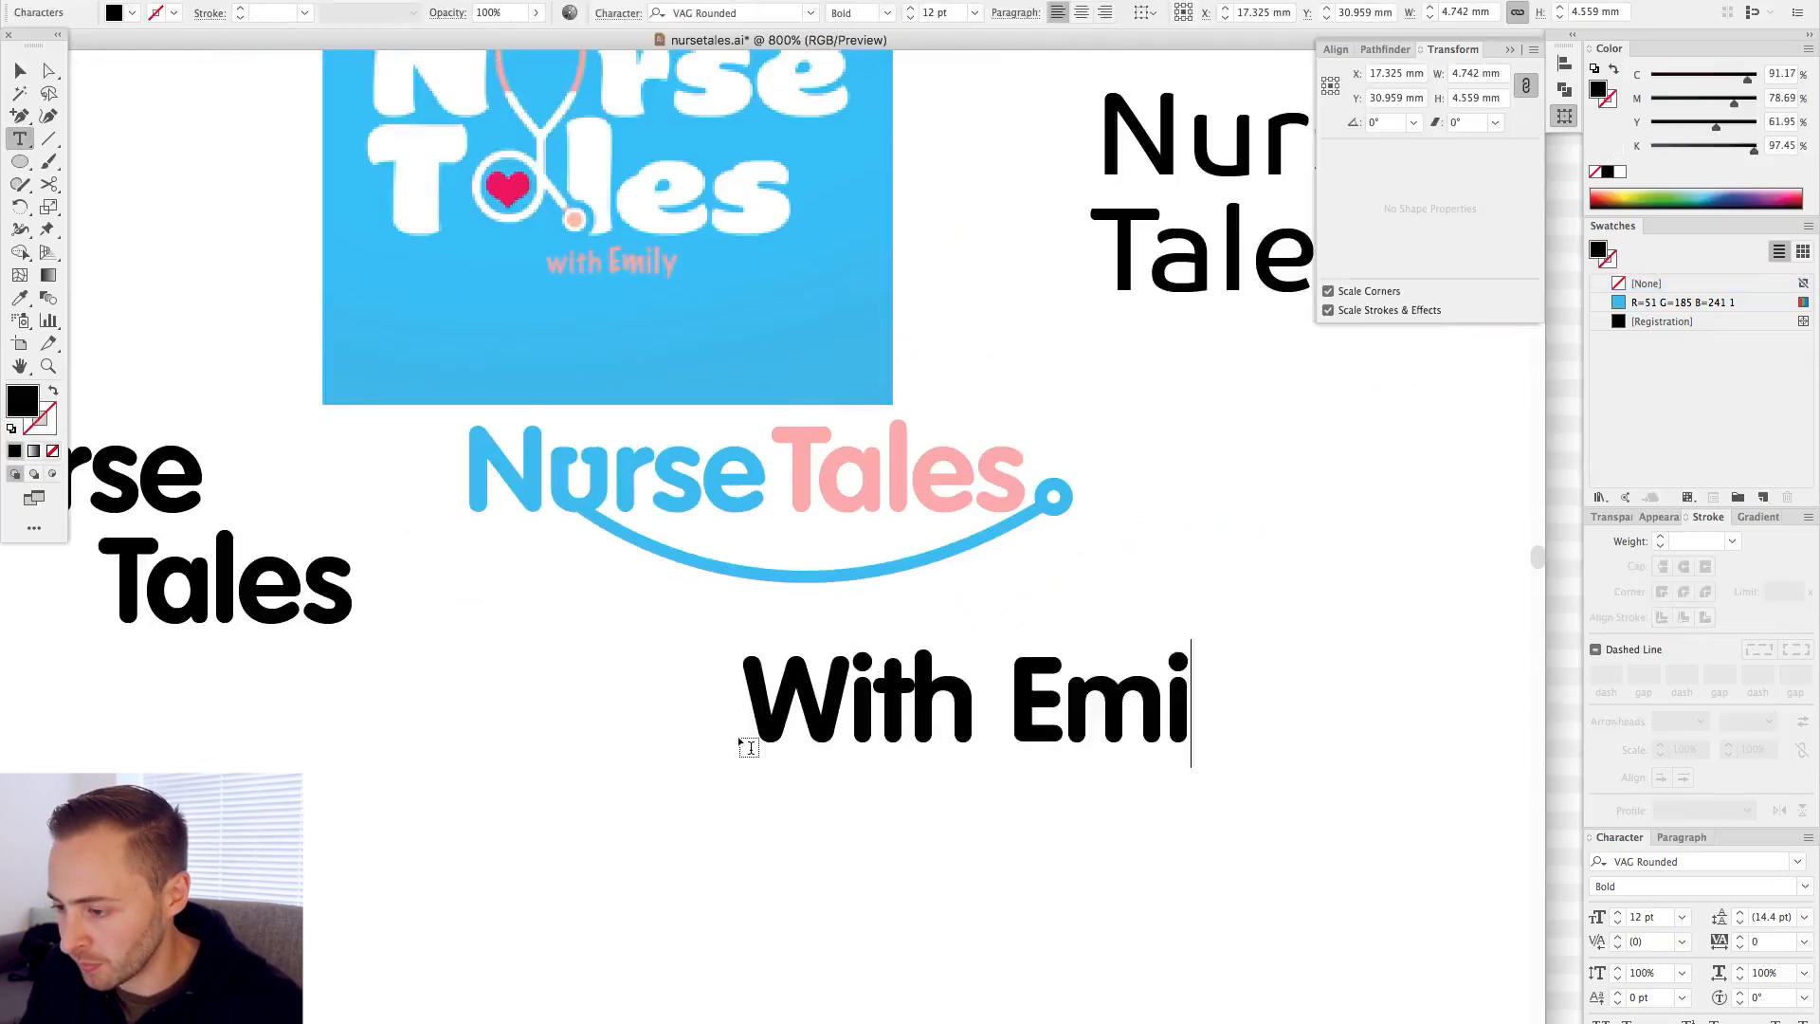
key("Escape")
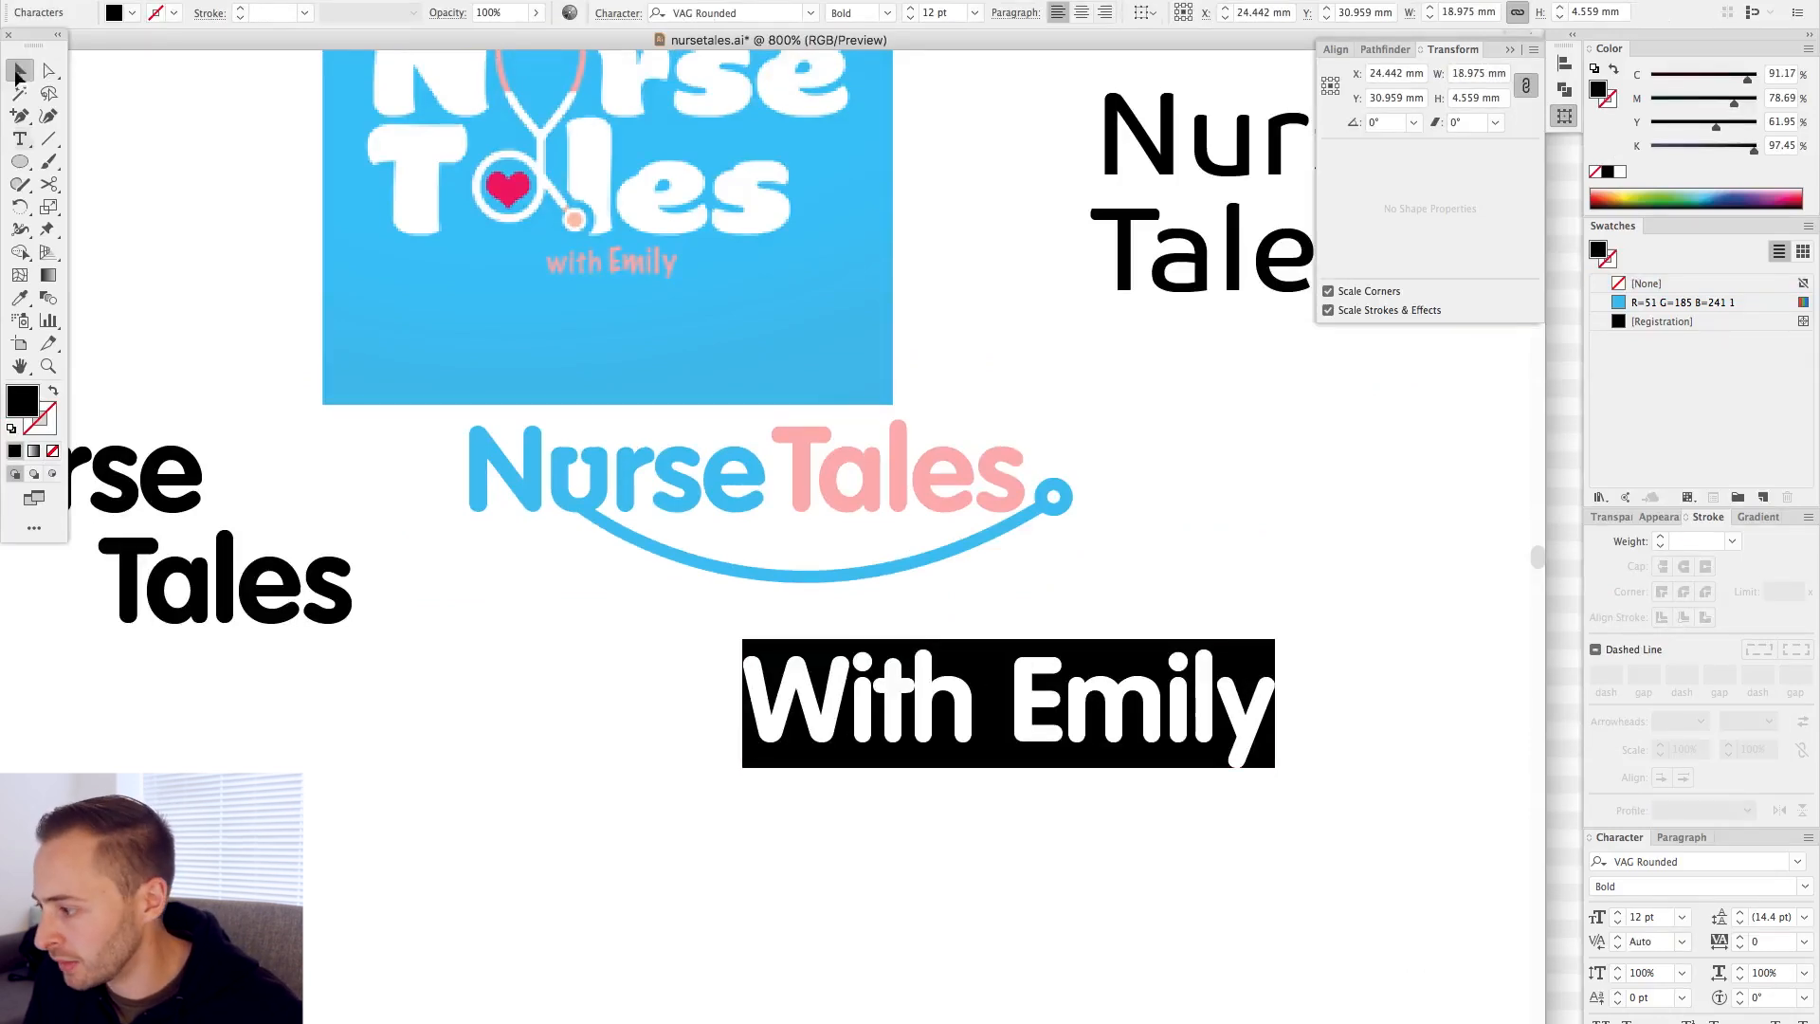
left_click(17, 74)
- Set the tagline in VAG Rounded Light and change its first letter to a lowercase w
left_click(1803, 886)
left_click(1632, 926)
double_click(817, 711)
key("BackSpace")
type("w")
key("Escape")
- Move the tagline up towards the wordmark and set its size to 6 pt
left_click_drag(1122, 702, 959, 578)
left_click_drag(937, 584, 924, 482)
left_click_drag(1655, 918, 1573, 910)
type("6")
key("Return")
- Set the tagline's size to 4 pt and position it between the wordmark and the curved tube
left_click_drag(728, 495, 820, 540)
left_click_drag(1651, 917, 1531, 894)
type("4")
key("Return")
scroll(567, 762, "right", 2)
scroll(567, 762, "up", 5)
left_click_drag(867, 706, 992, 700)
left_click(1062, 834)
- Fill the tagline with the blue sampled from "Nurse"
left_click(962, 716)
key("i")
left_click(746, 434)
left_click(906, 762)
key("super+minus")
key("super+minus")
key("super+minus")
key("super+minus")
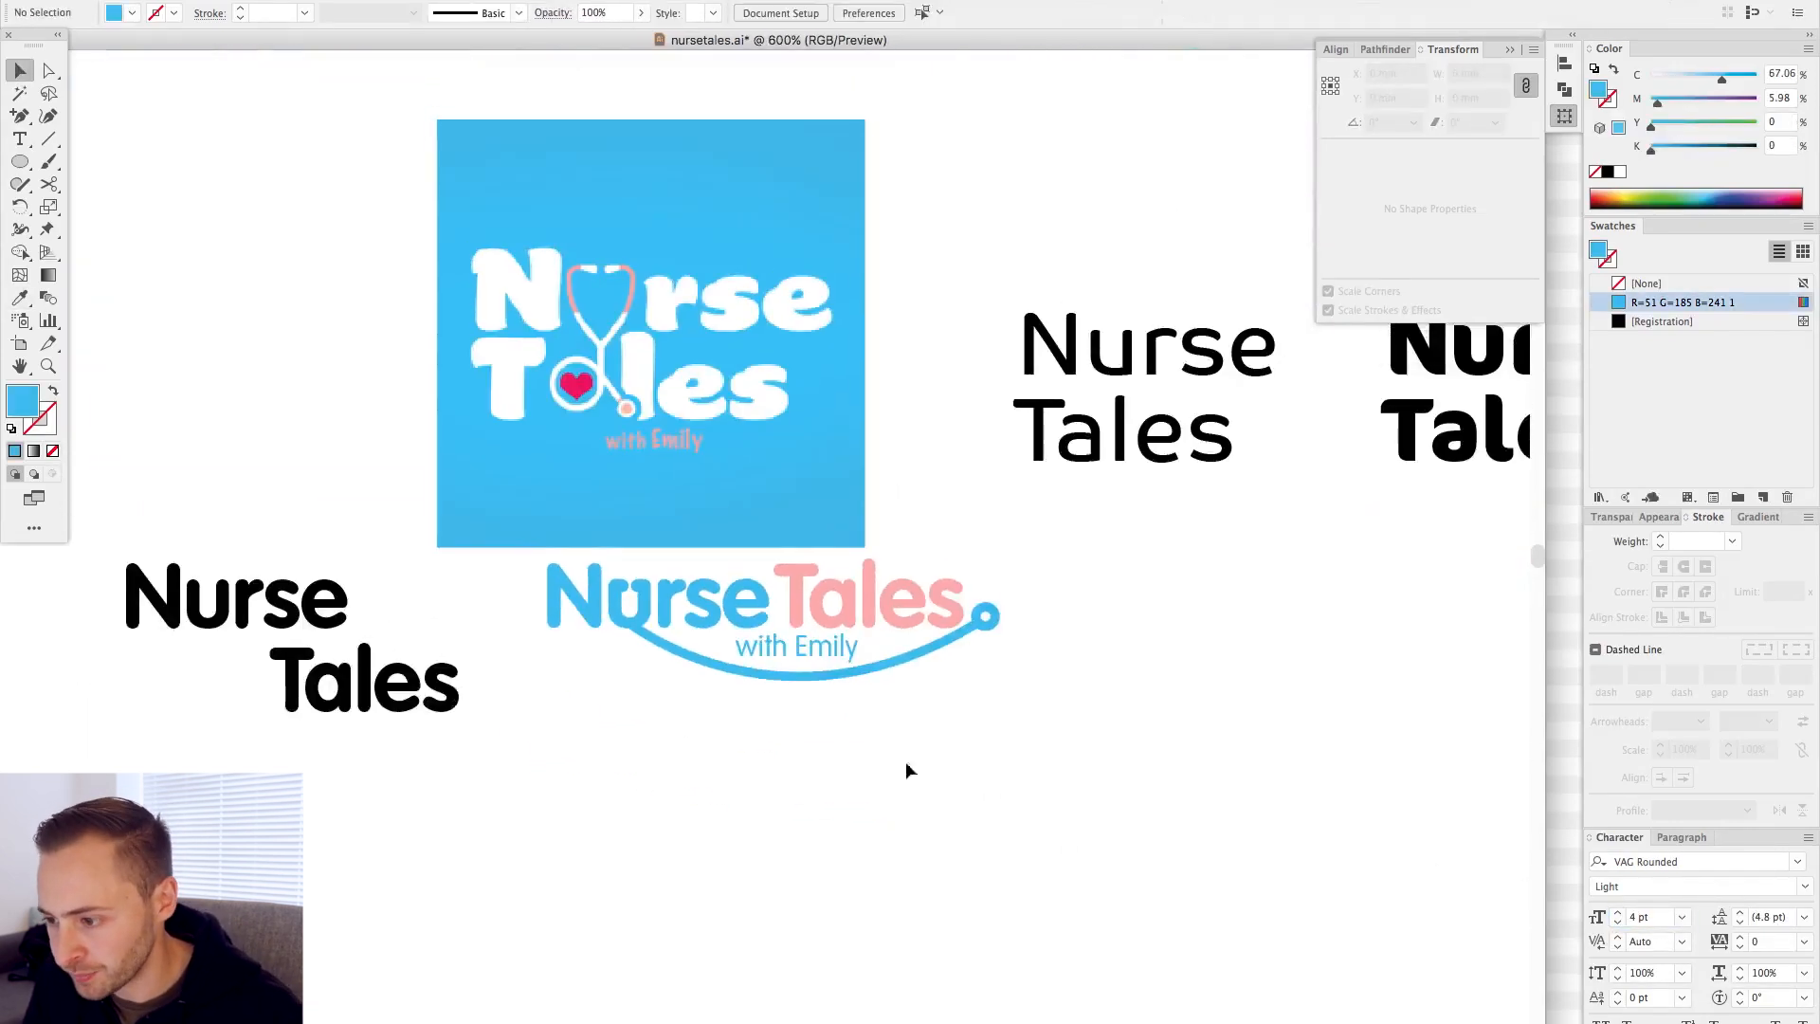
- Move the tagline out from above the tube to the empty area below the curve
left_click(863, 633)
key("Down")
key("Down")
key("Up")
left_click_drag(462, 464, 1154, 783)
left_click_drag(794, 553, 608, 736)
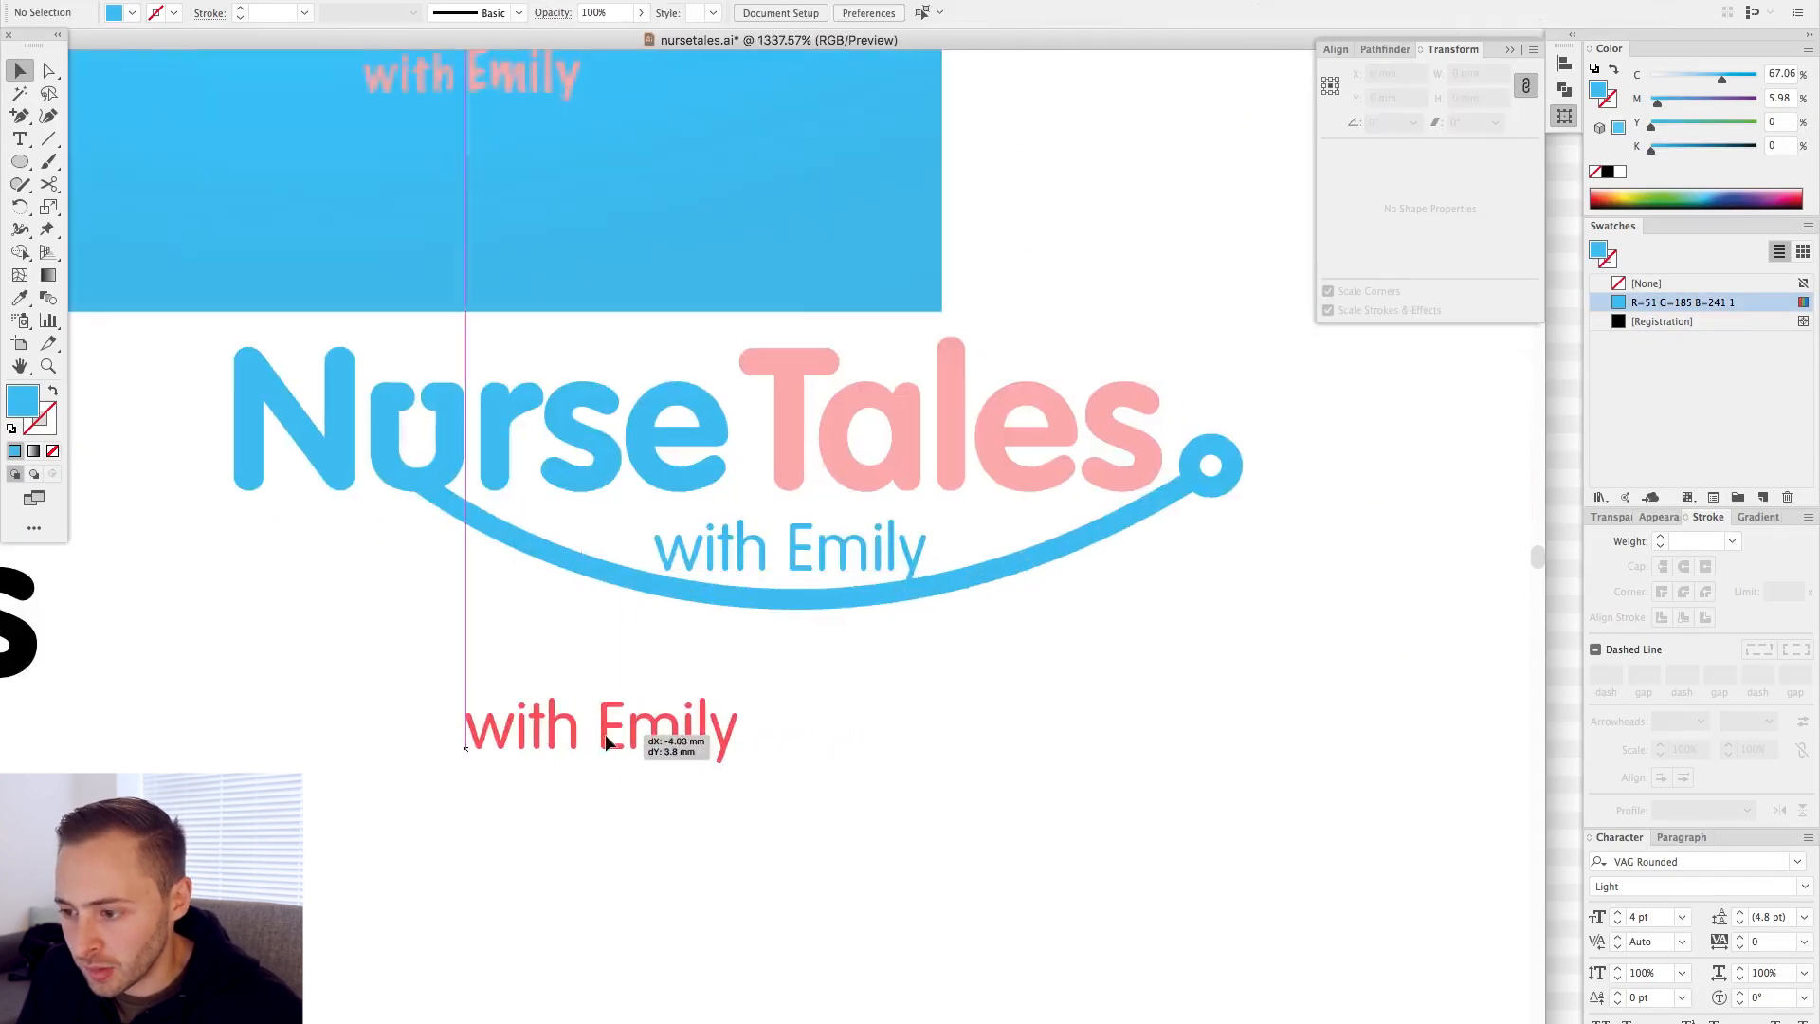
left_click(811, 680)
- Enter the tagline as type on a path along the tube's curve
key("a")
left_click_drag(694, 648, 788, 566)
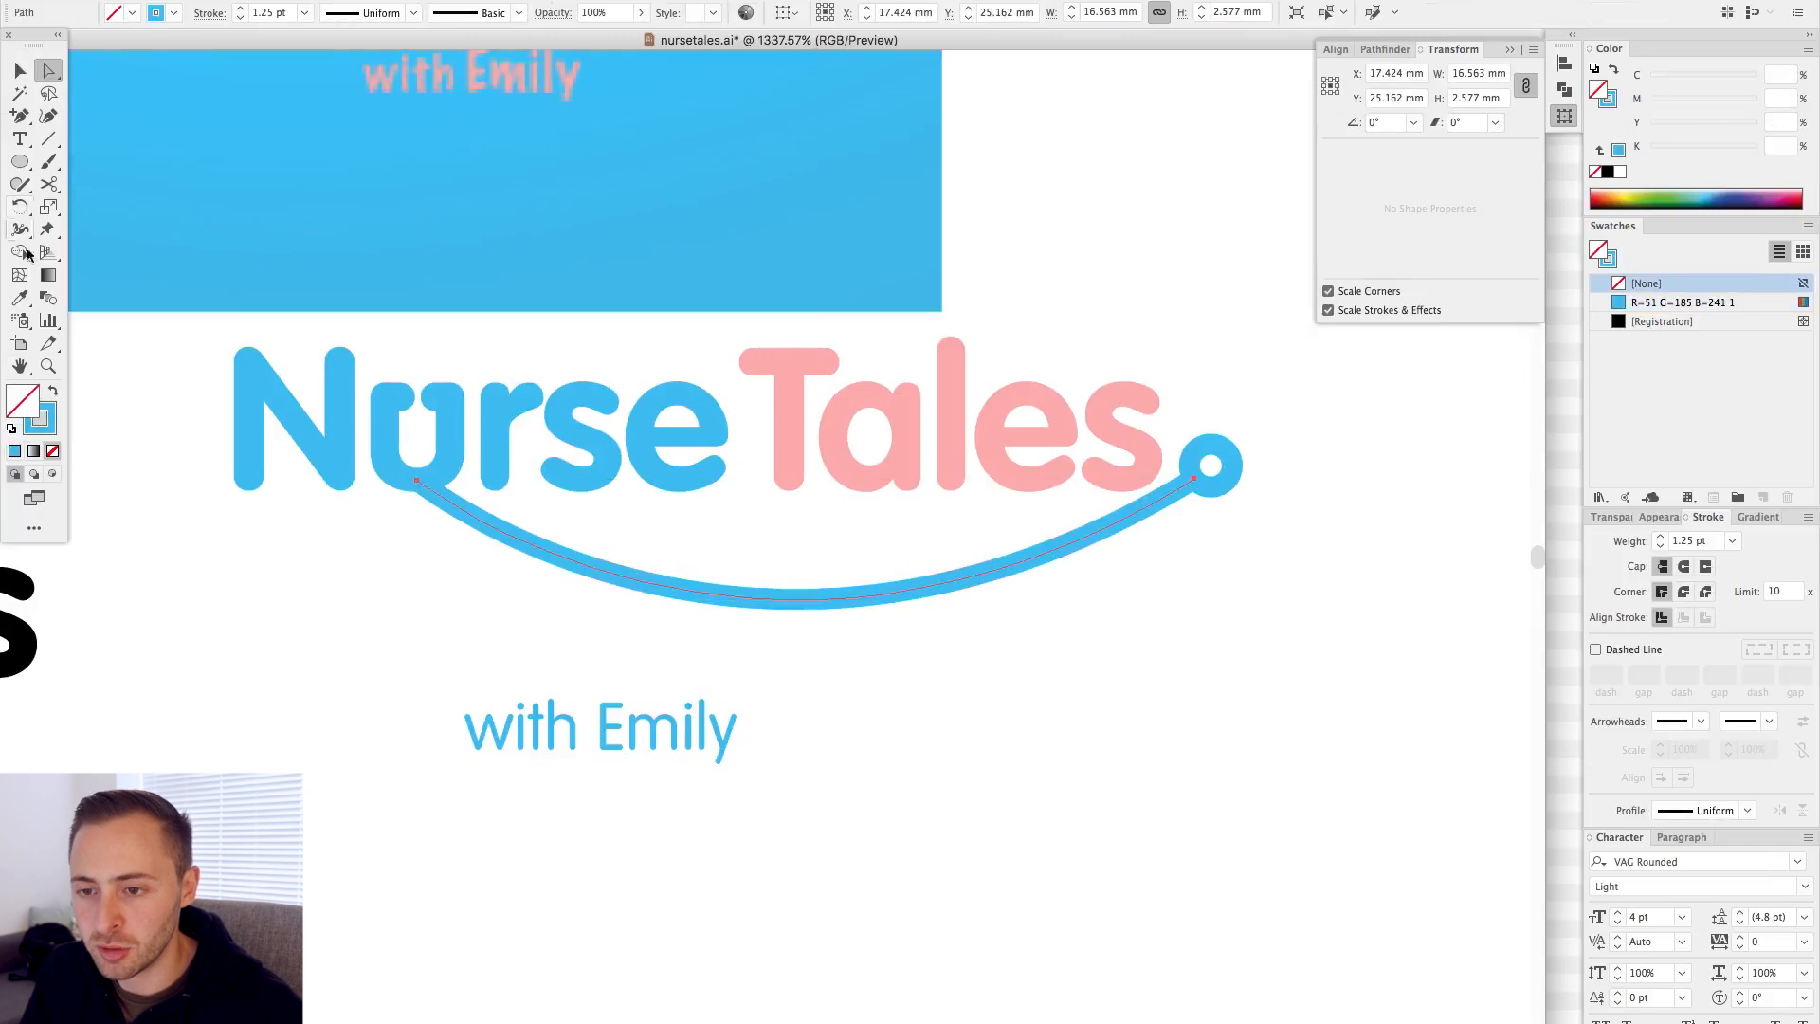
left_click(21, 141)
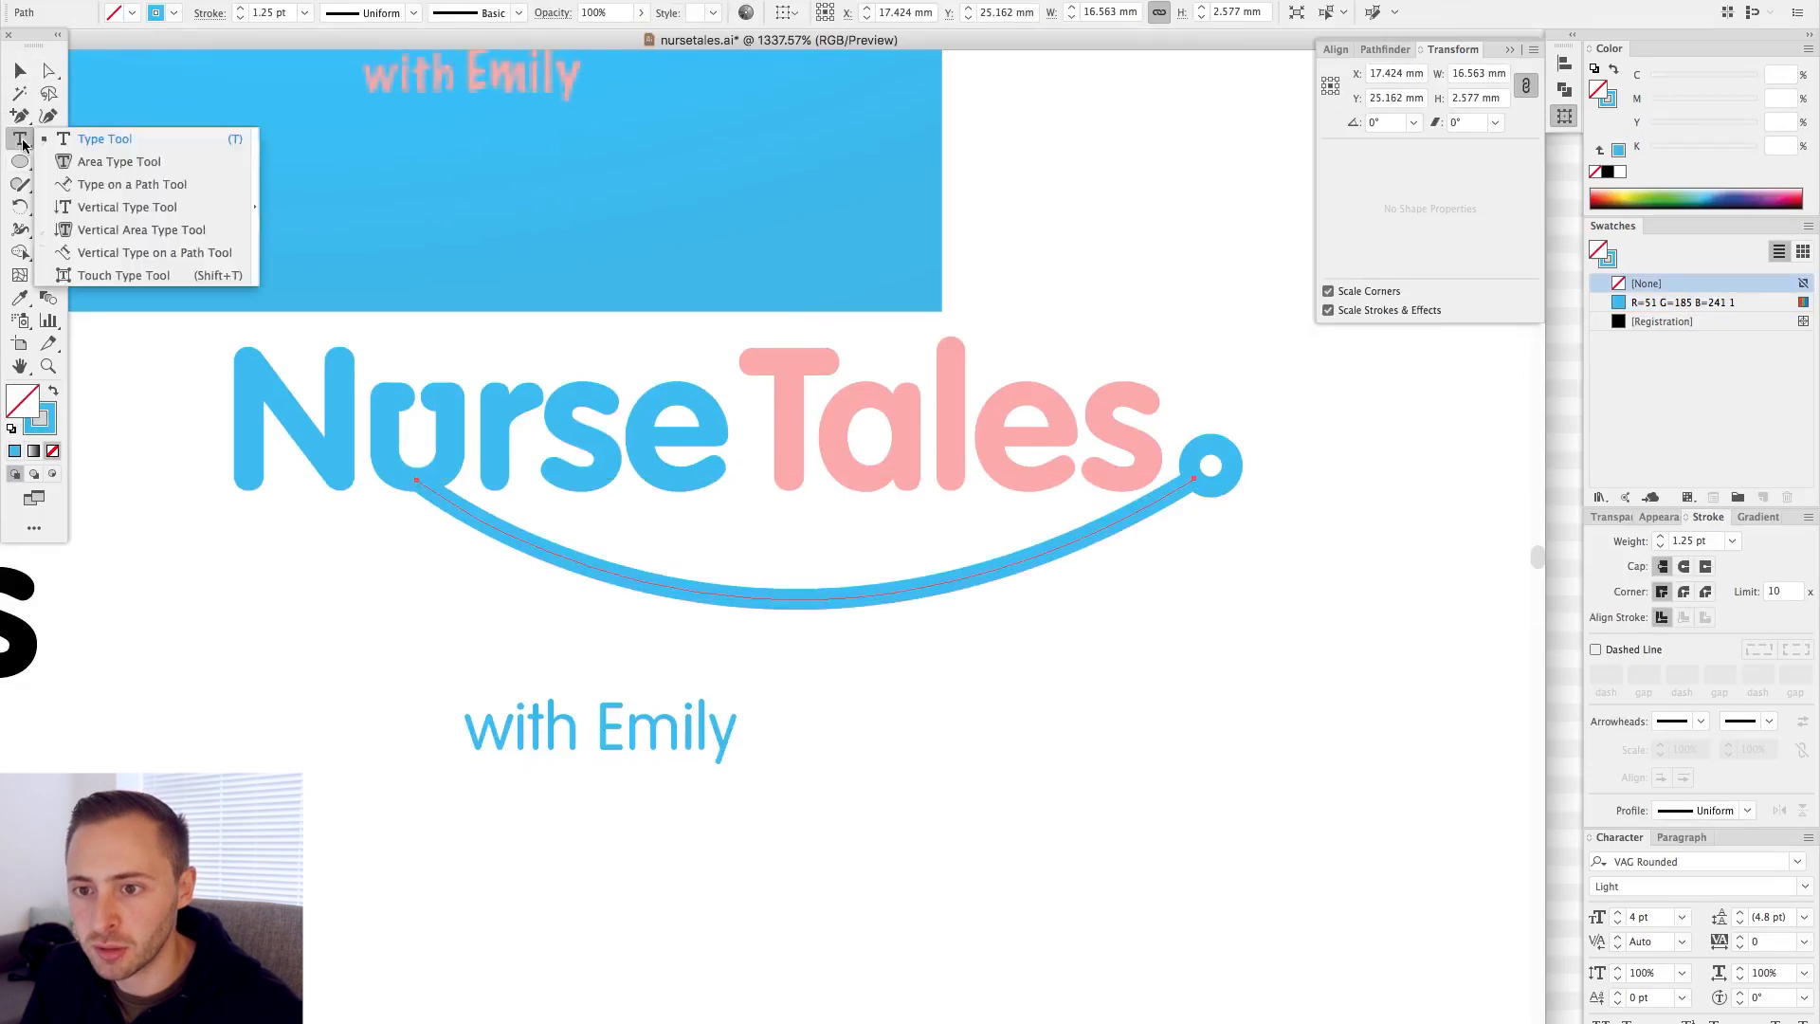
left_click(119, 187)
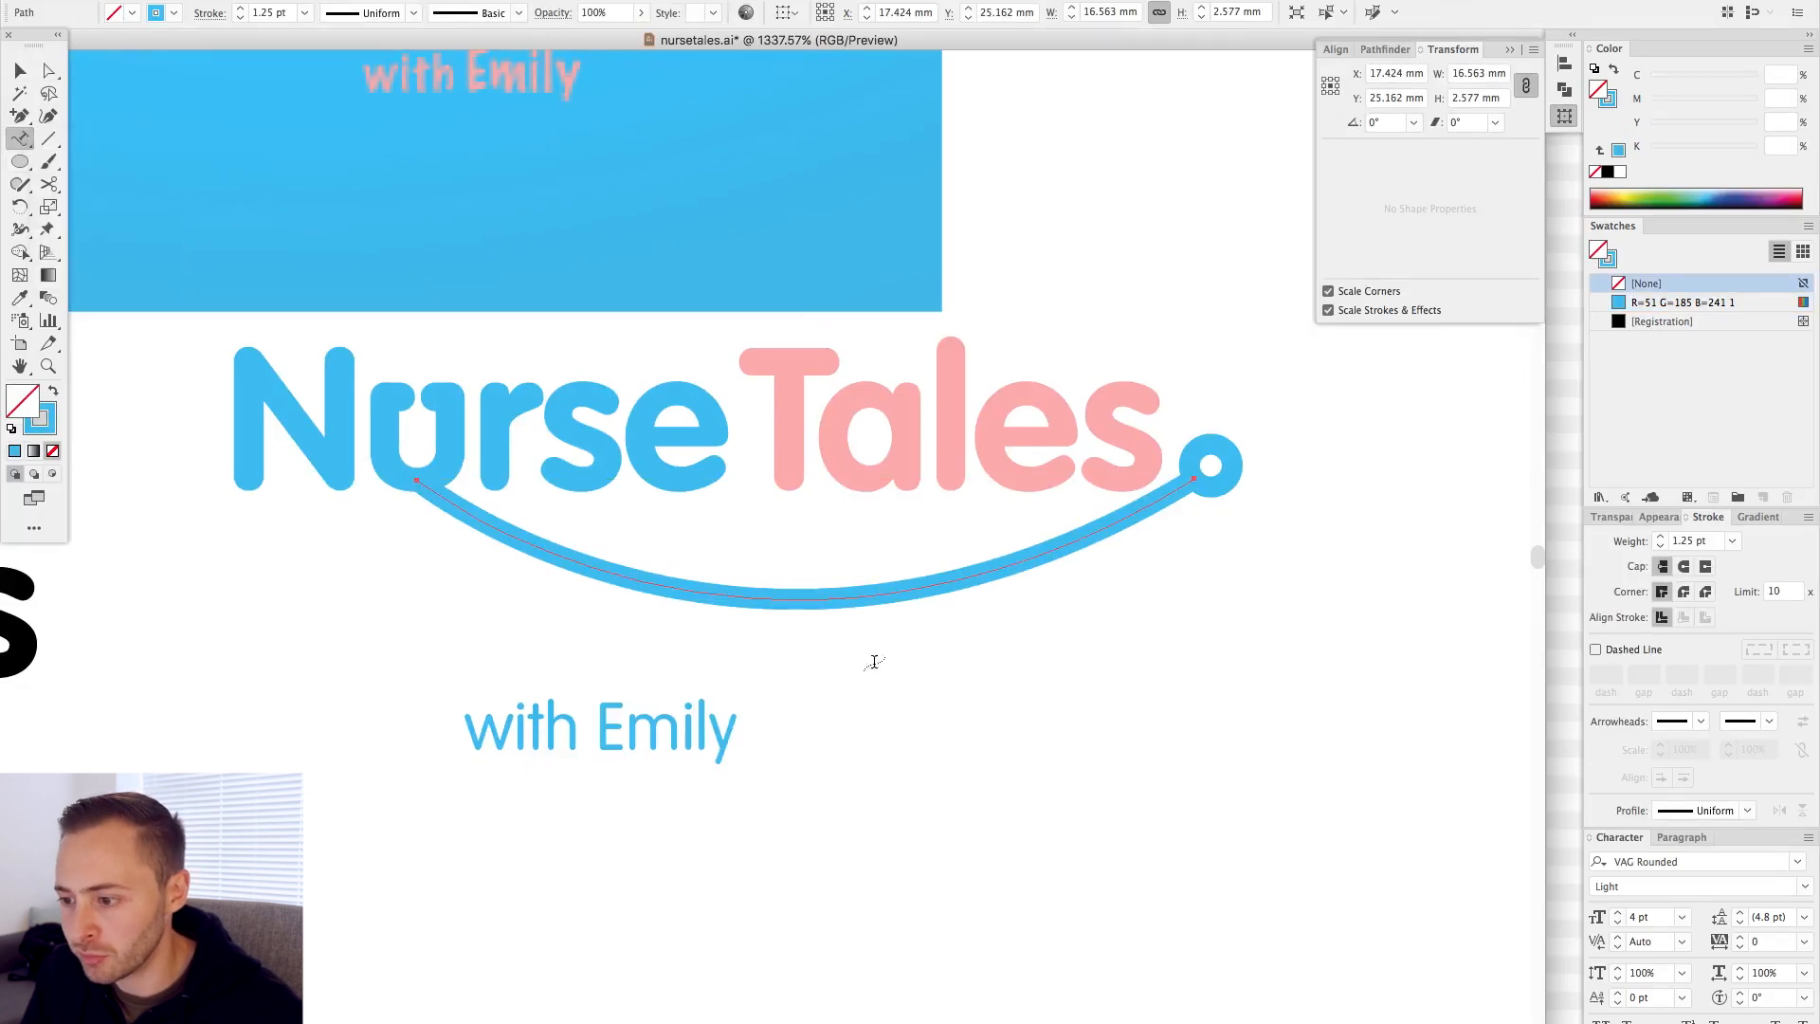
left_click(828, 593)
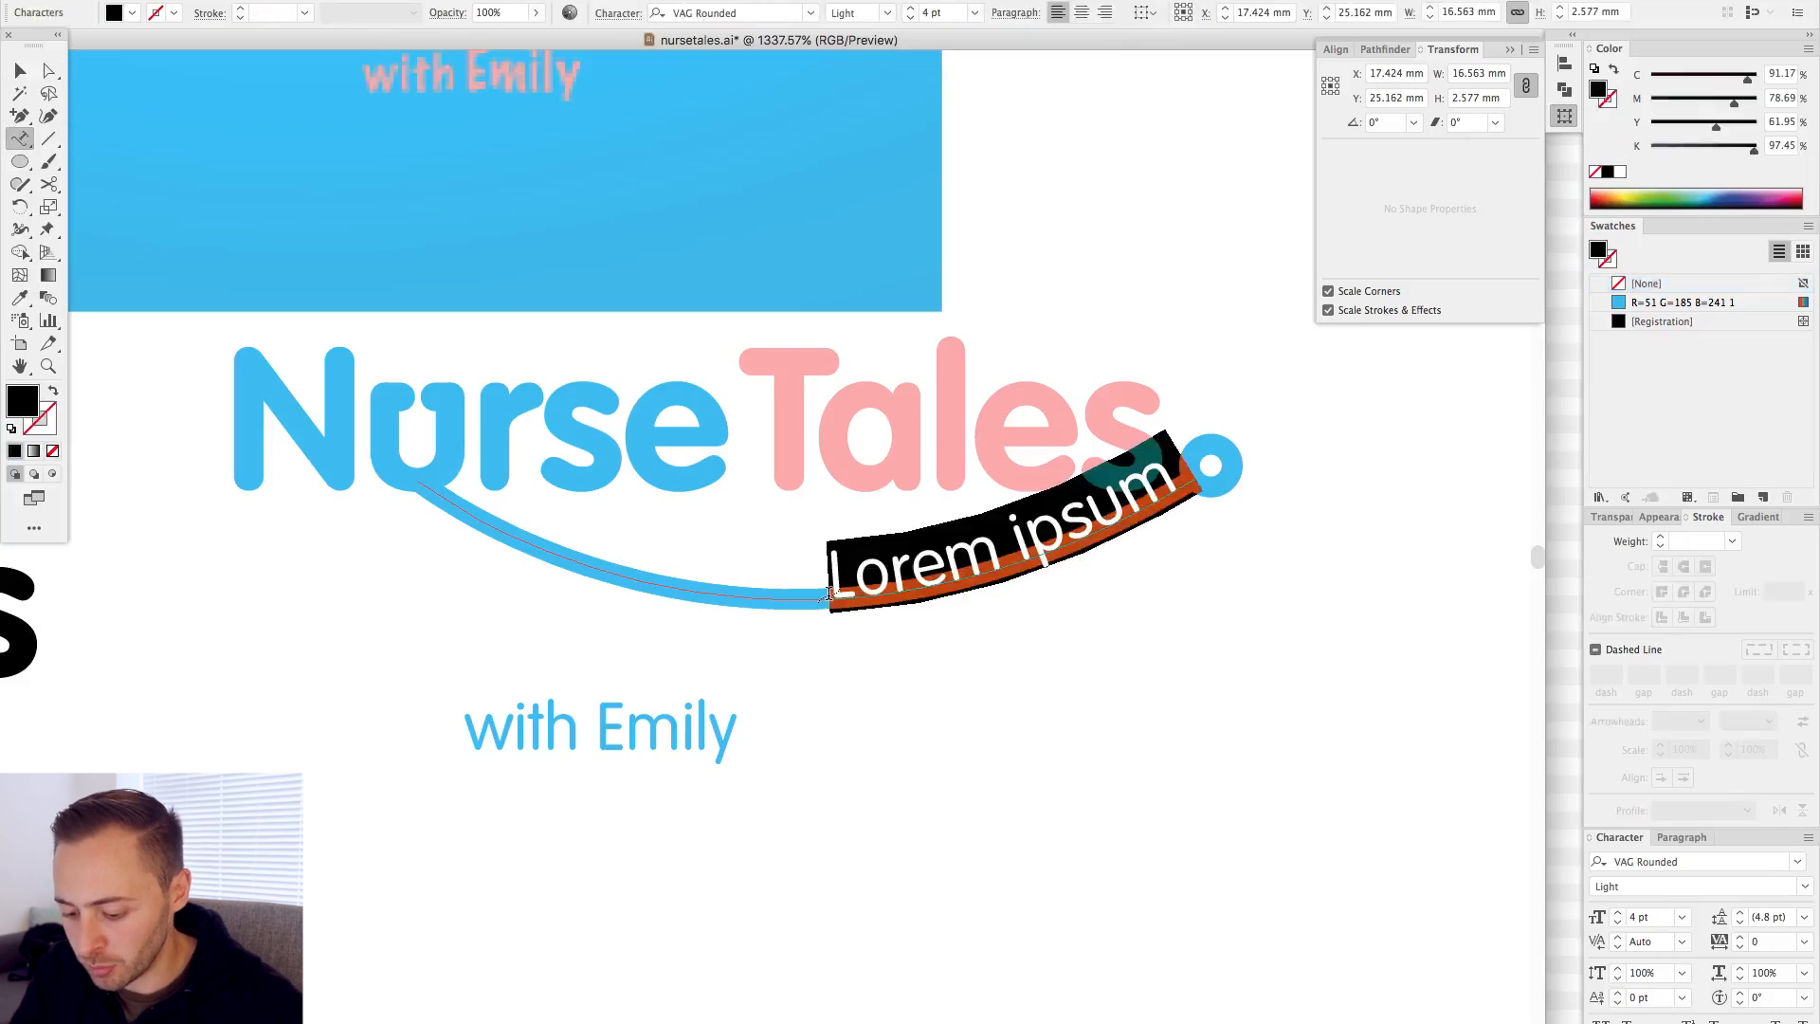
type("with Emily")
key("super+a")
key("Escape")
- Center the path text and extend its start bracket to the tube's beginning at the u
key("a")
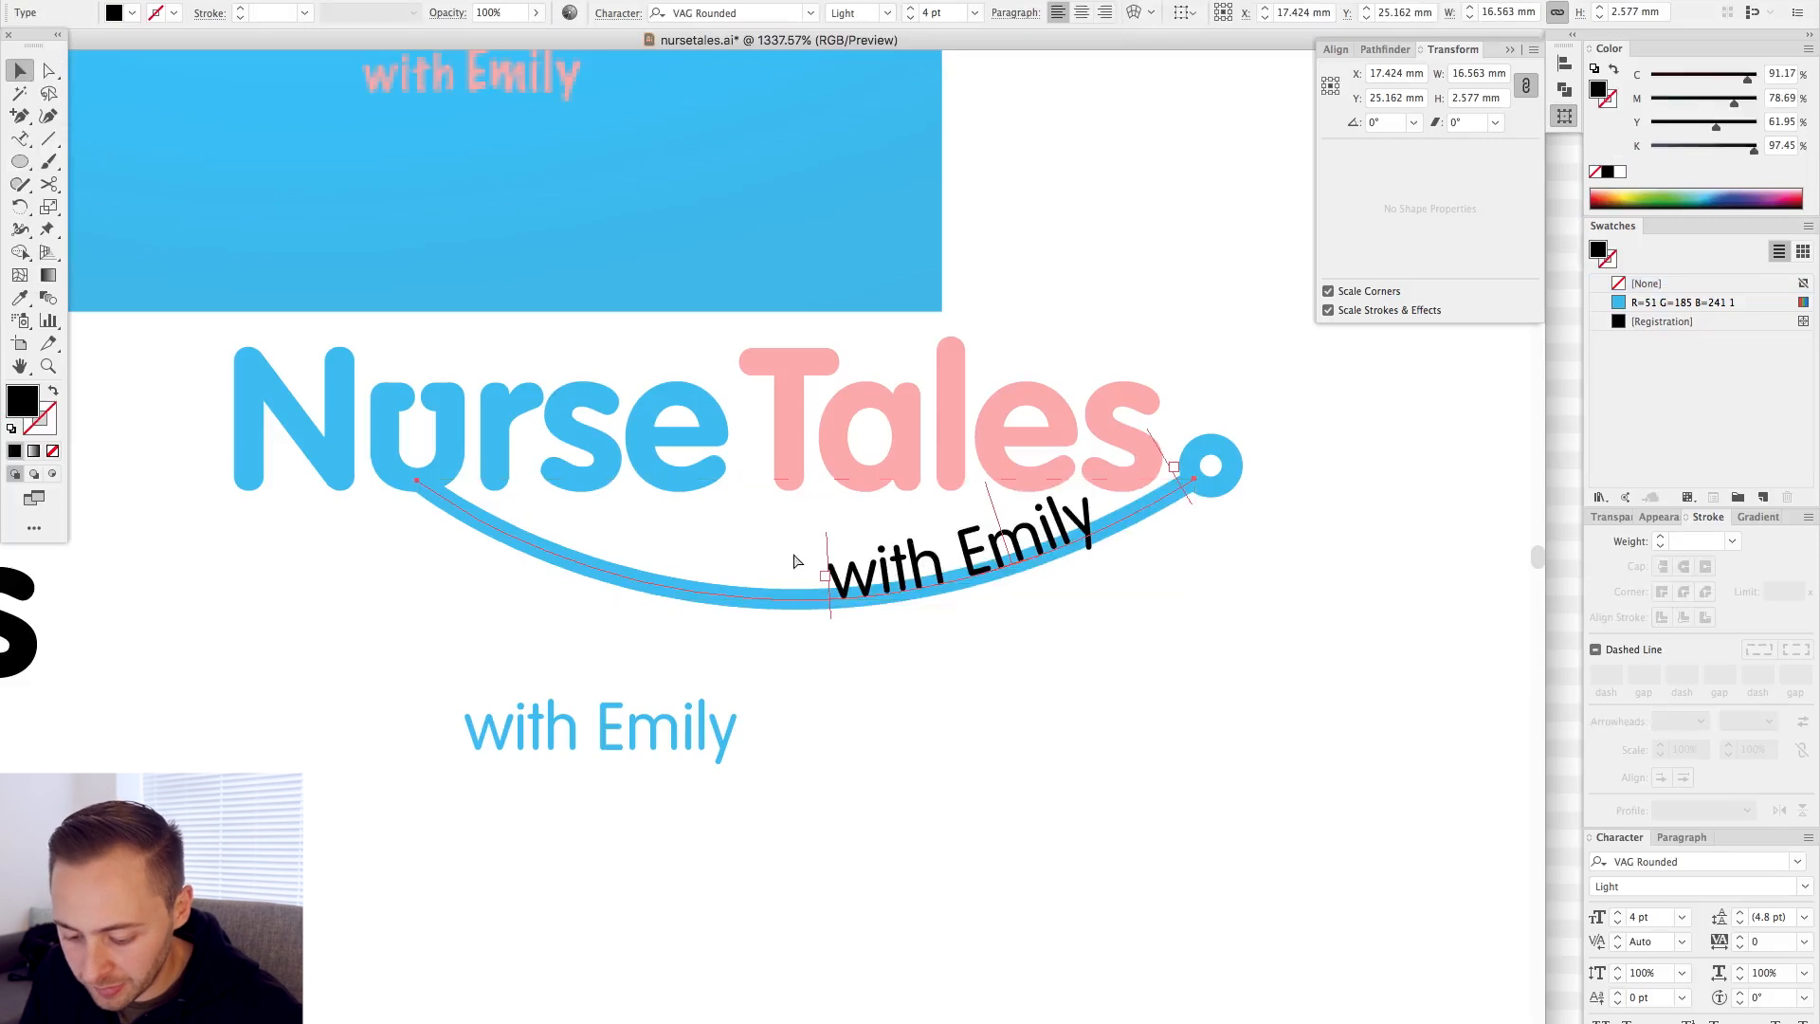
key("super+shift+c")
left_click_drag(830, 571, 395, 491)
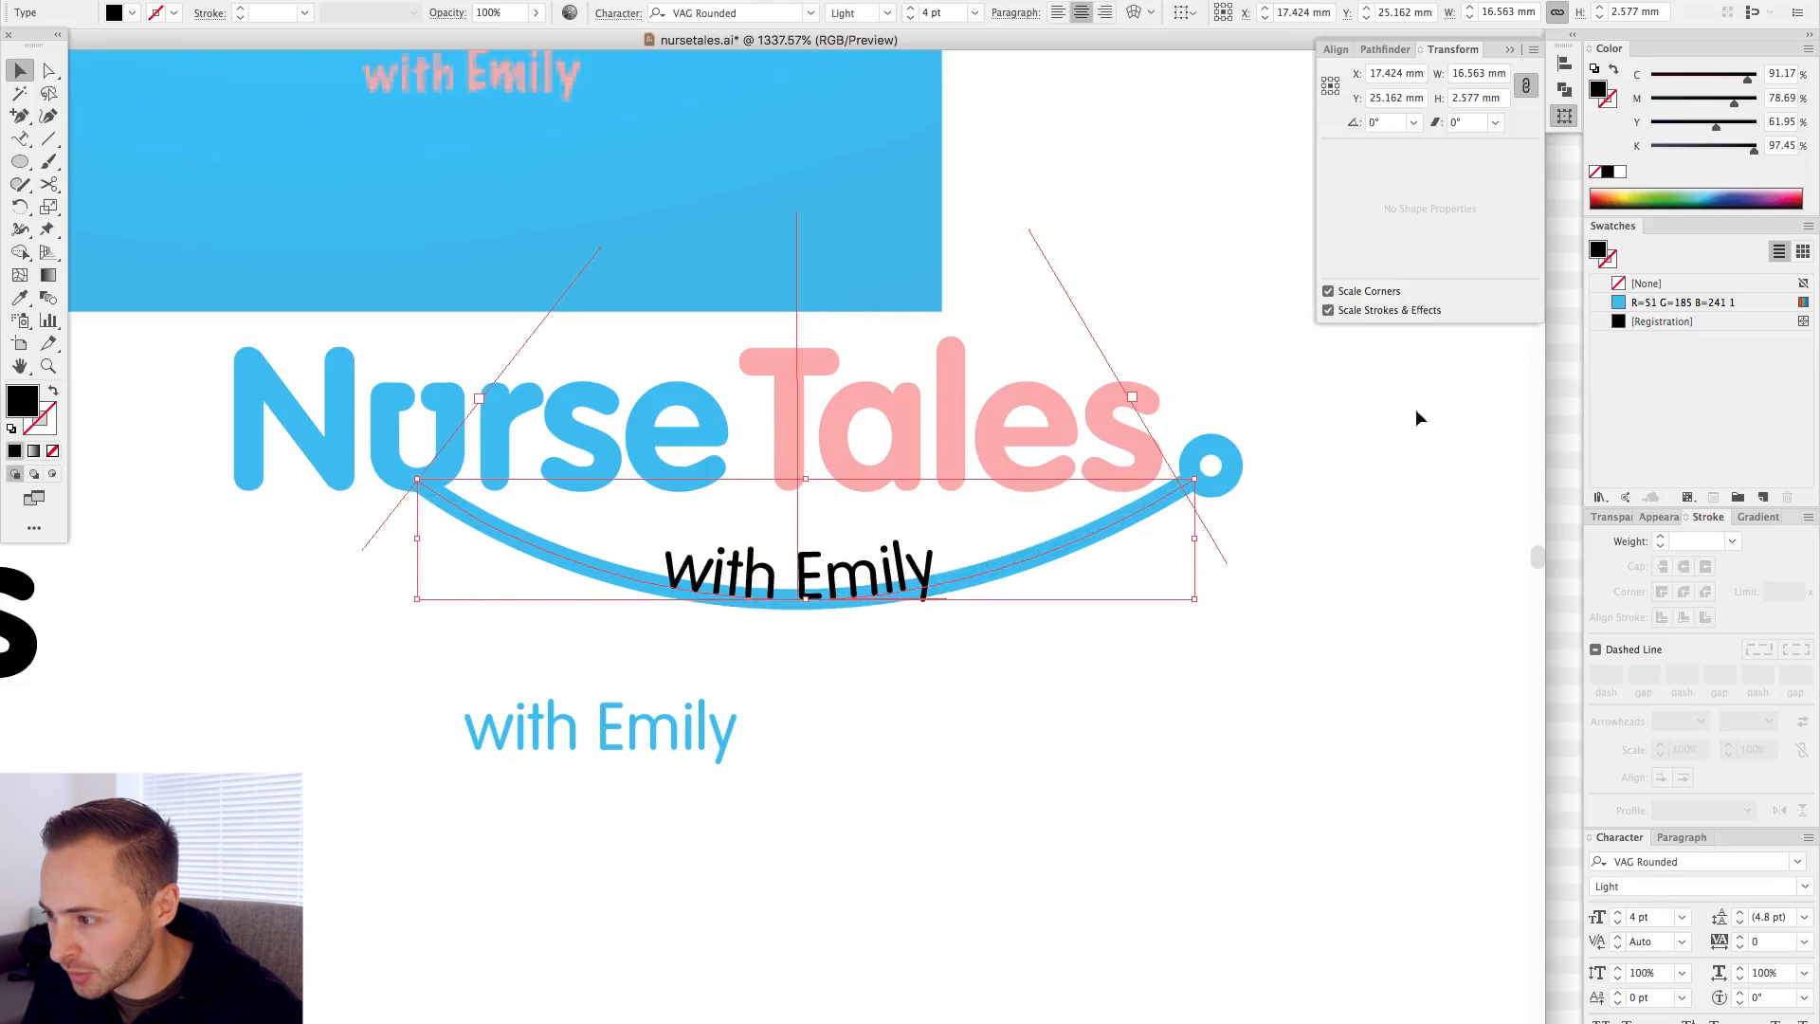
- Extend the path text's end bracket toward the end of the tube beneath "Tales"
left_click_drag(1170, 463, 1188, 457)
left_click(845, 671)
left_click(868, 586)
double_click(869, 586)
key("super+a")
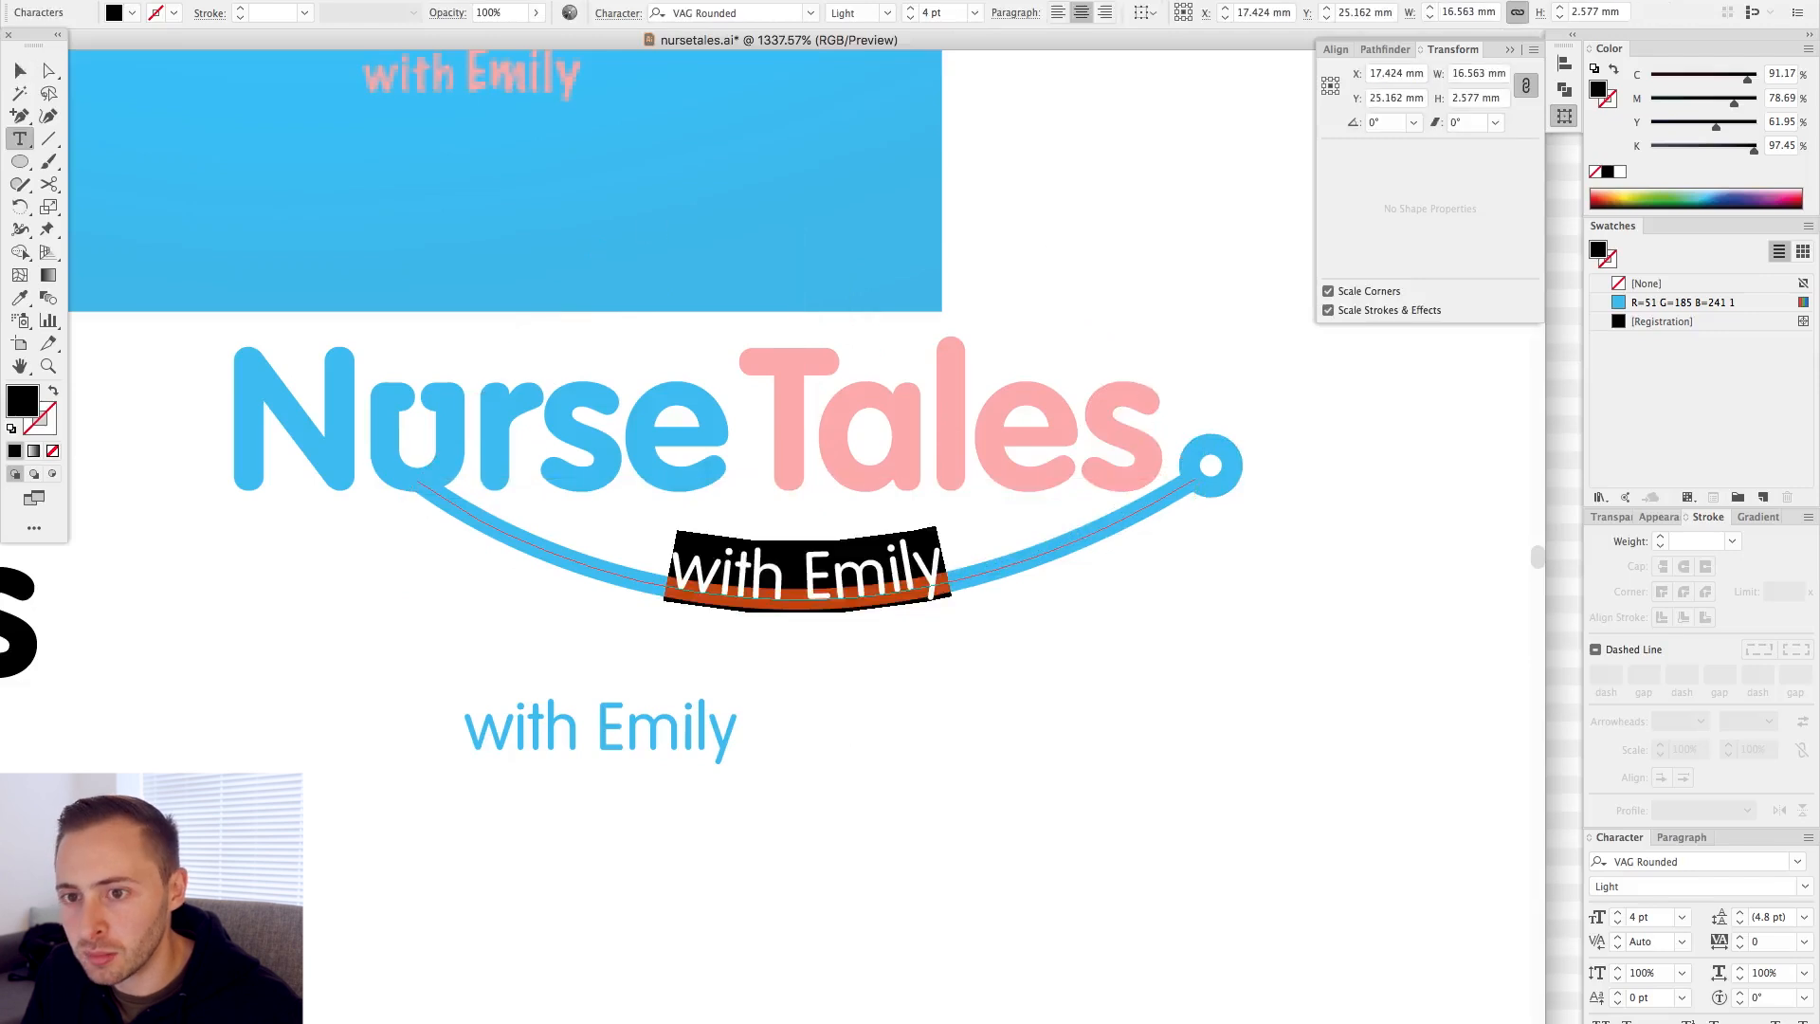
left_click(19, 72)
left_click(944, 630)
- Raise the curved tagline path so the lettering sits just above the tube
left_click(925, 593)
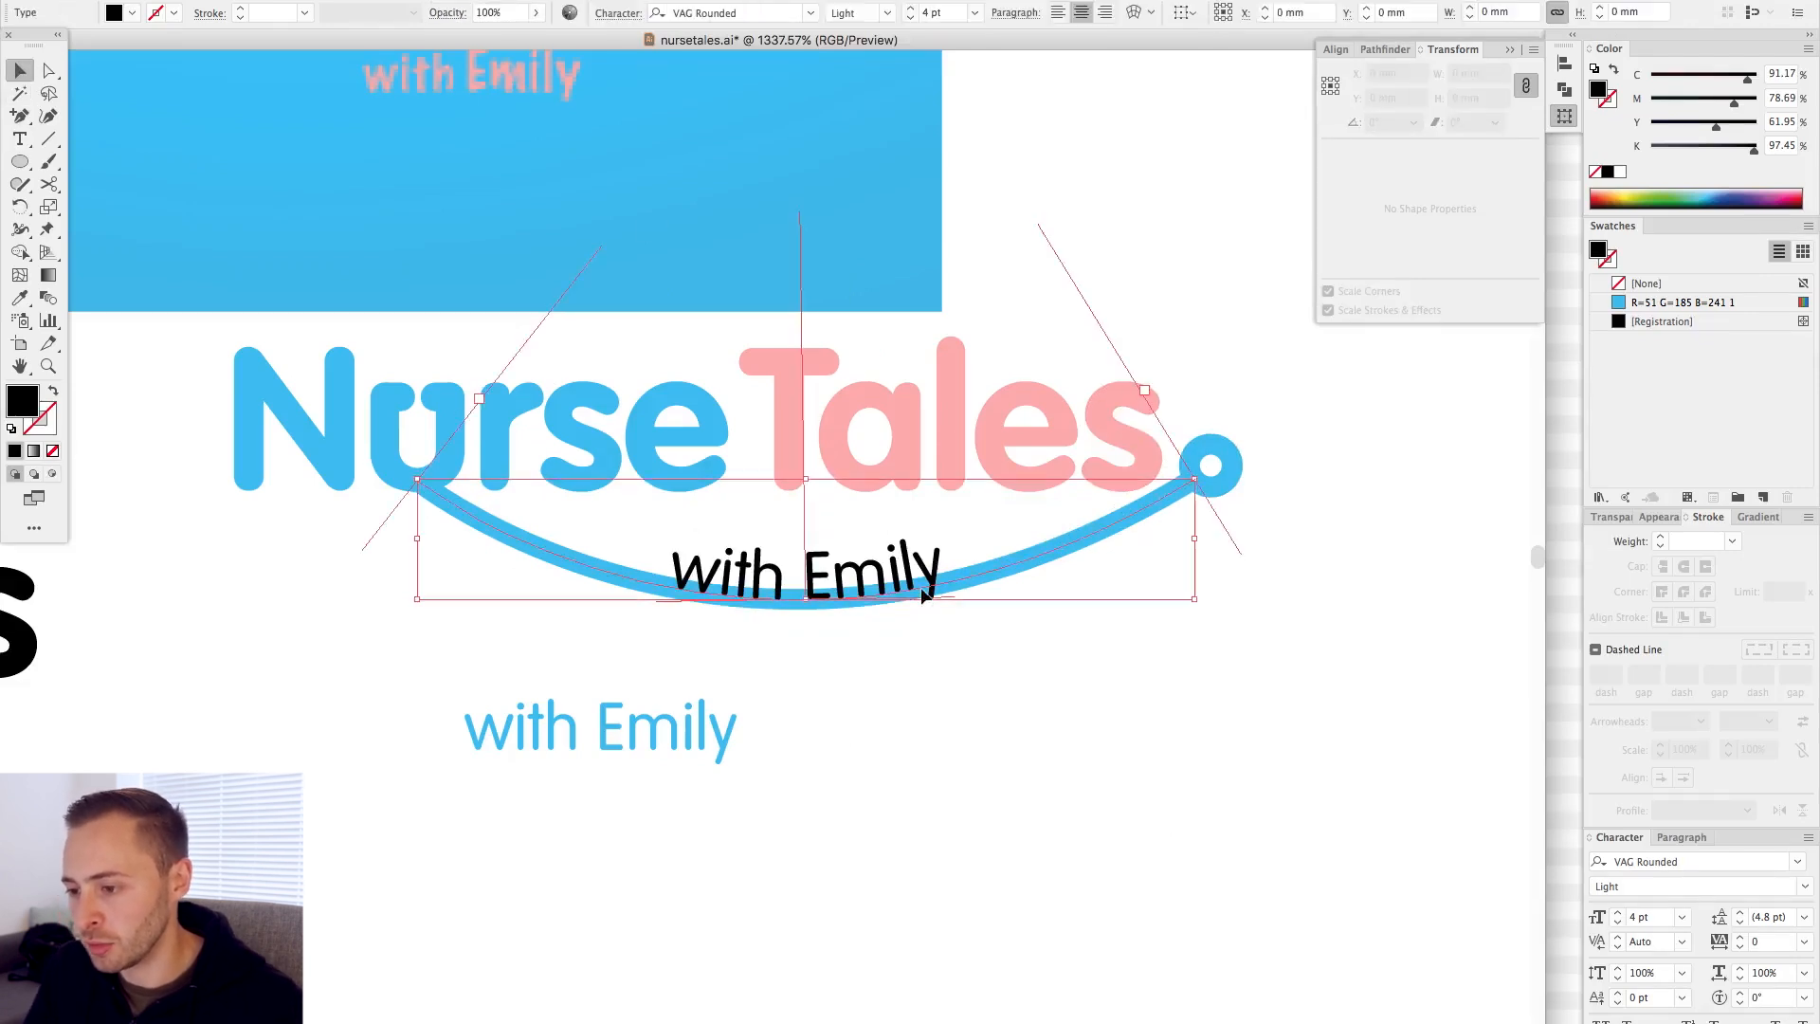
key("shift+Up")
key("shift+Up")
key("shift+Down")
key("shift+Down")
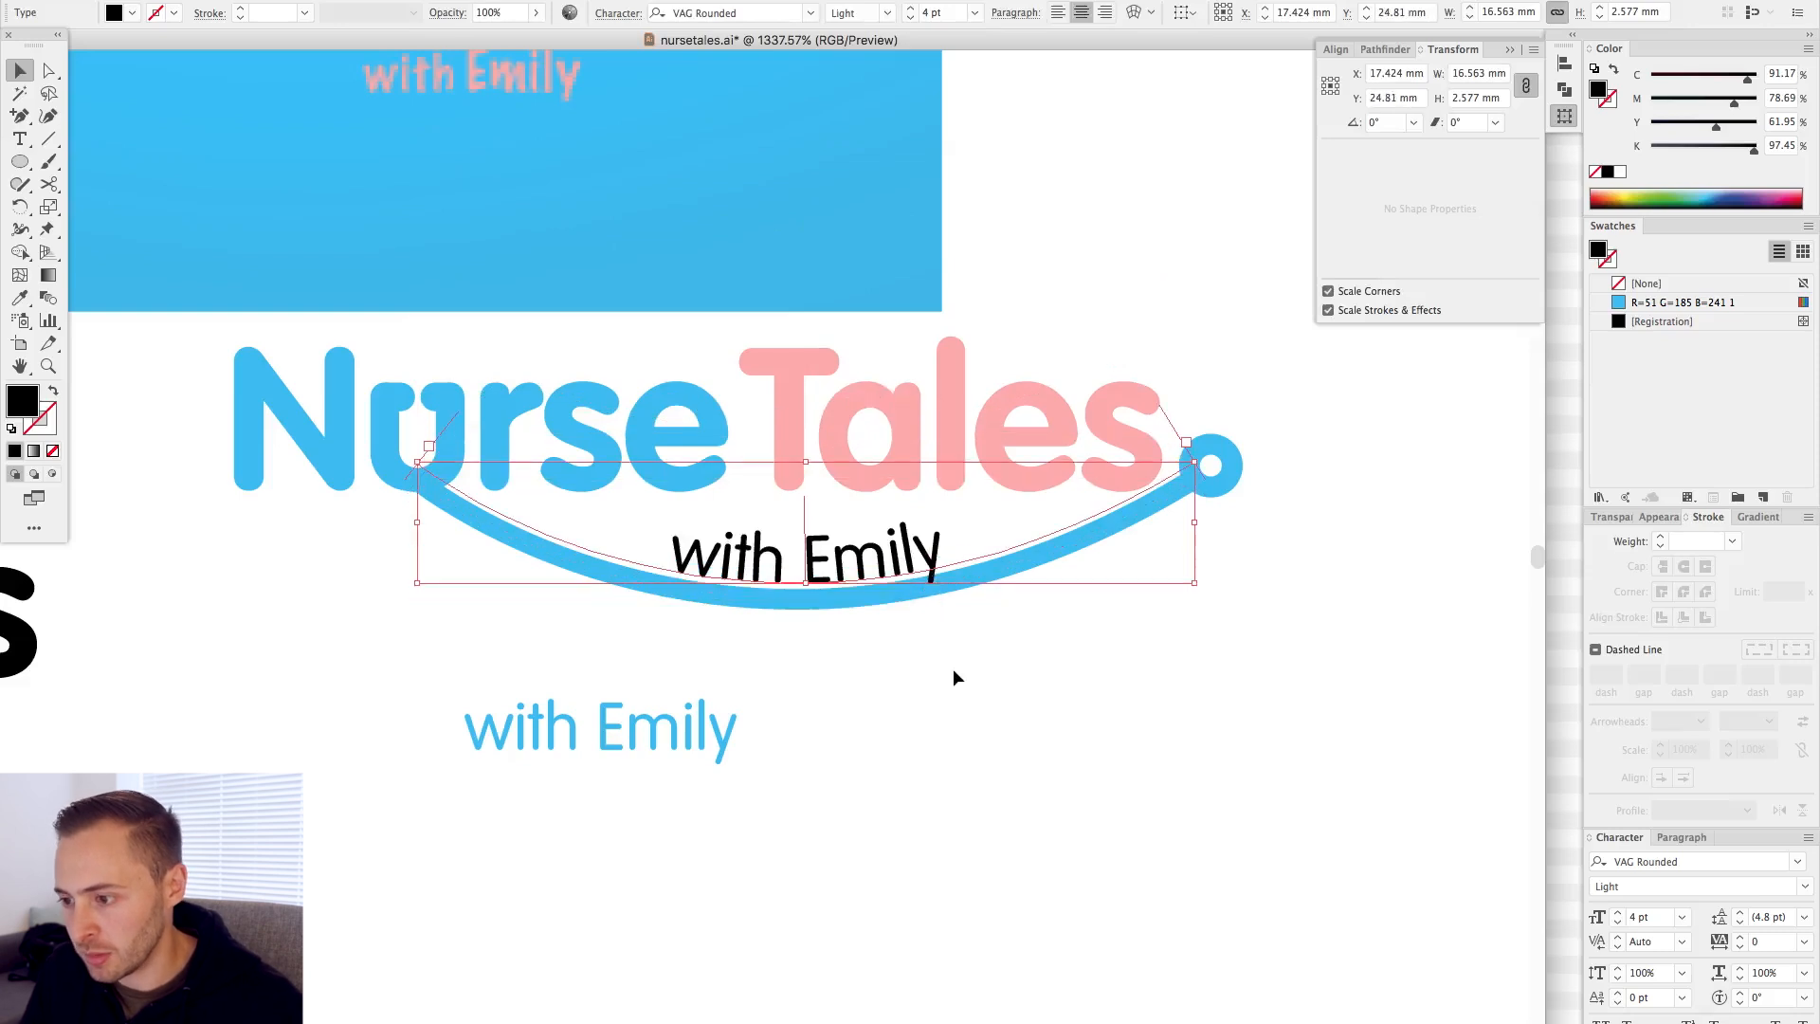
left_click(953, 670)
- Fill the curved tagline with the pink sampled from "Tales"
left_click(854, 560)
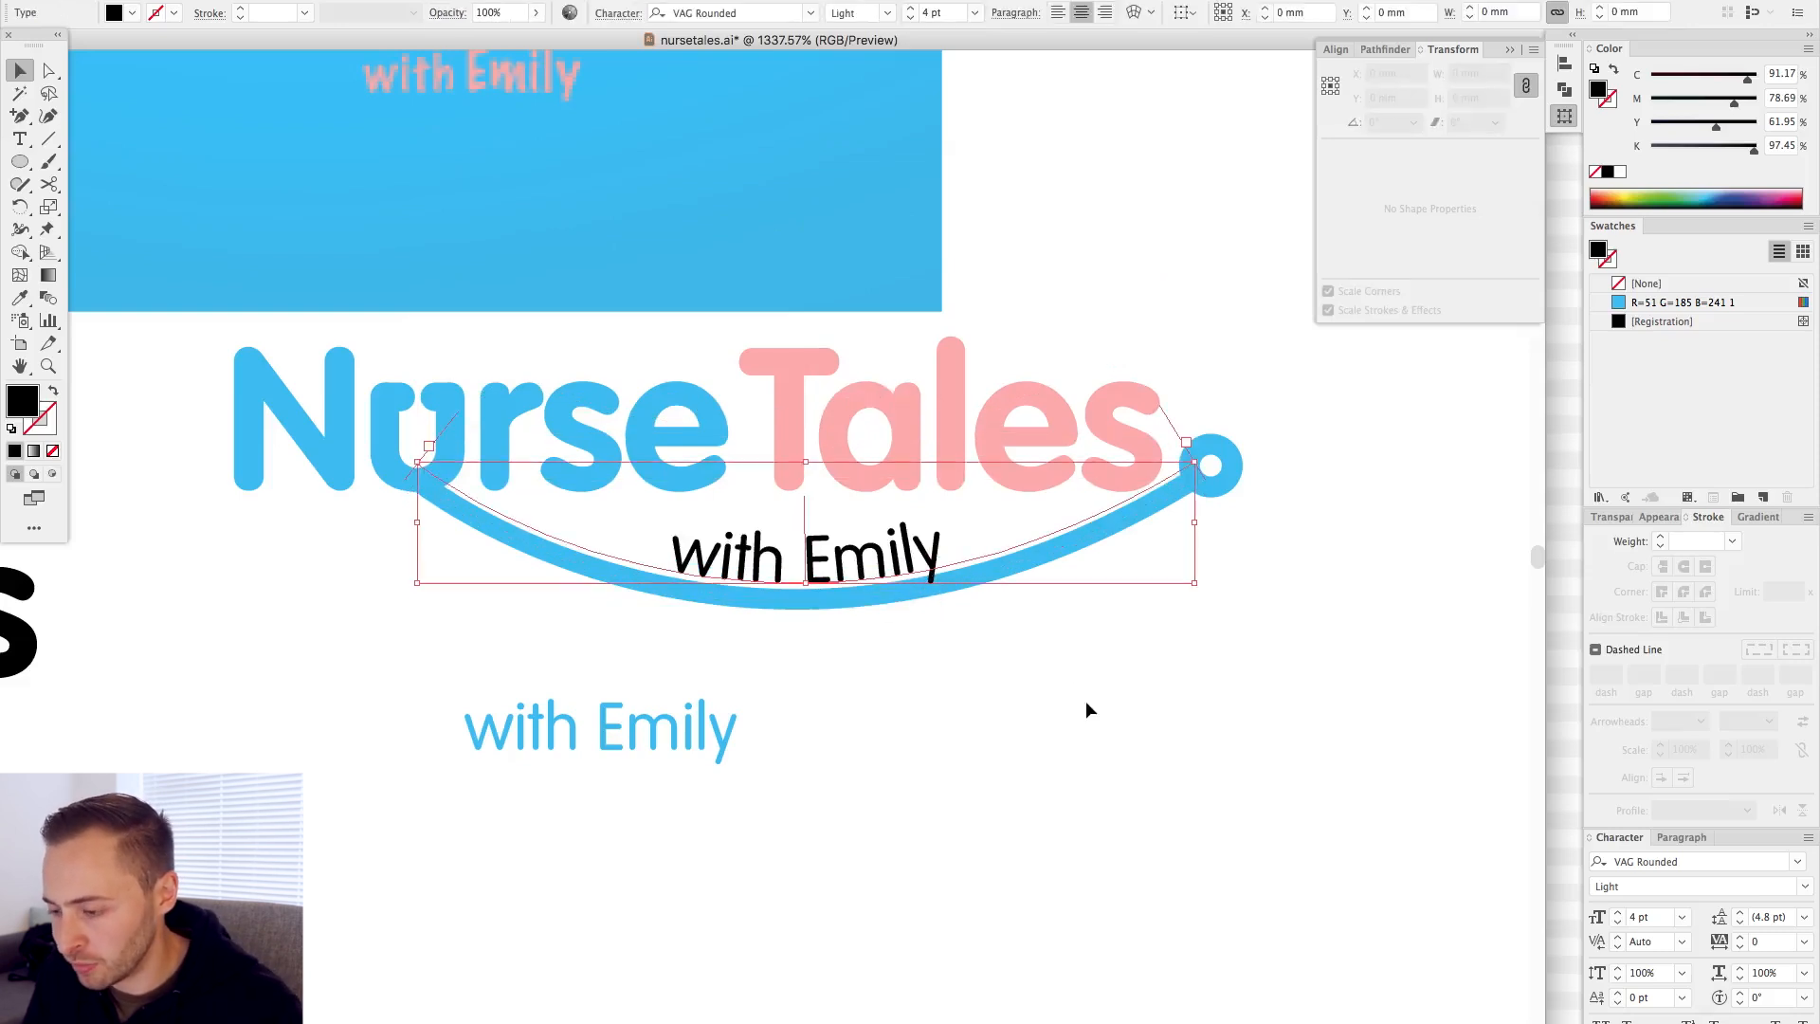
key("i")
left_click(961, 398)
key("v")
left_click(1067, 309)
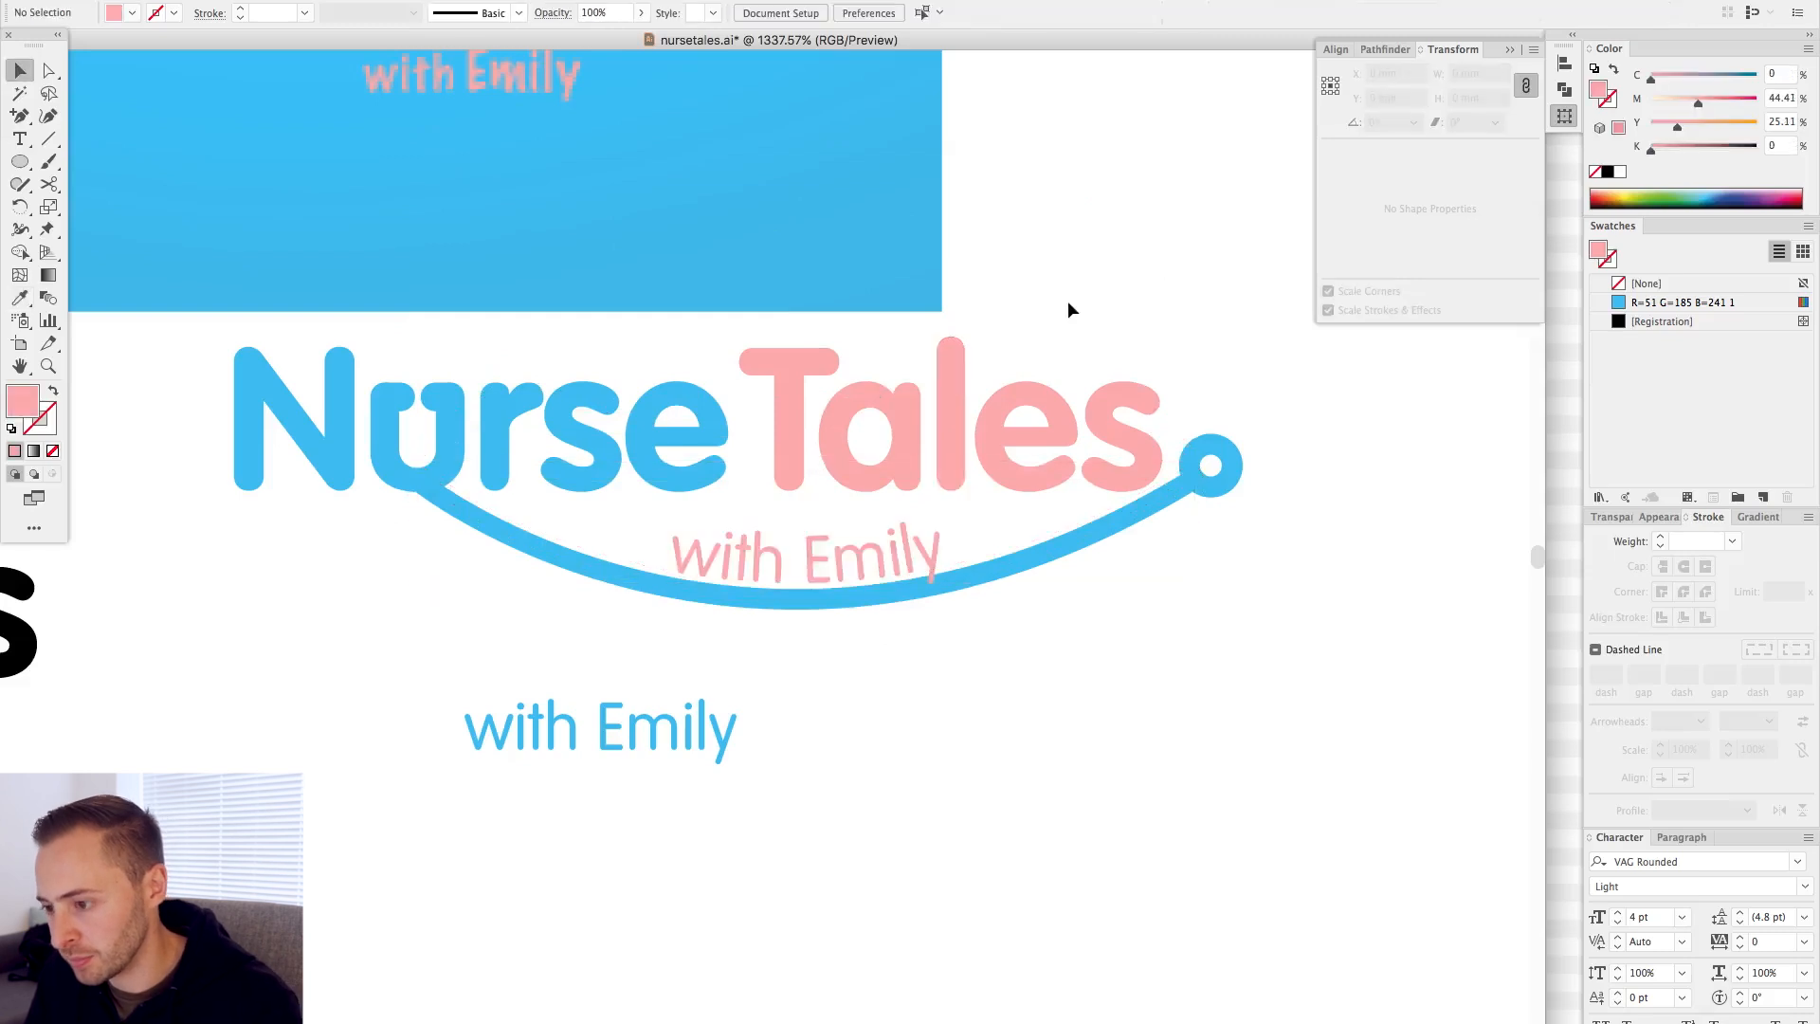
- Set the curved tagline's font size to 4.5 pt
key("super+minus")
key("super+minus")
key("super+minus")
left_click_drag(917, 672, 972, 693)
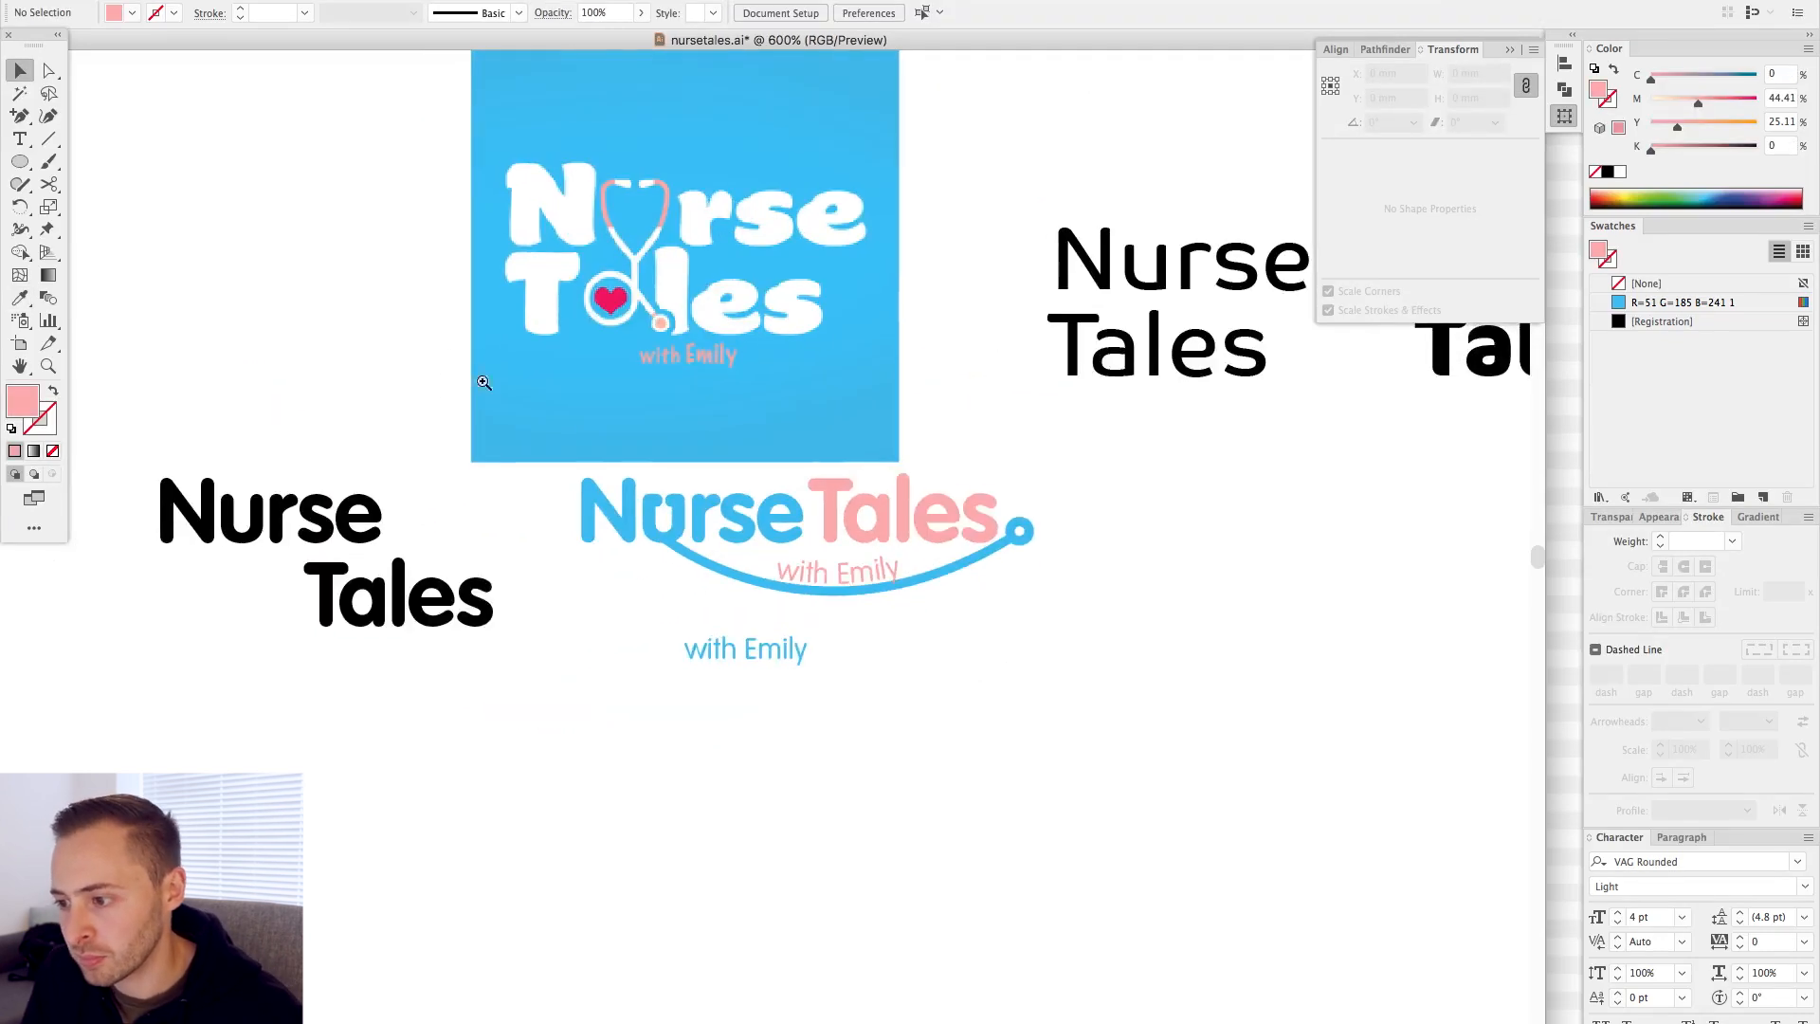
left_click_drag(440, 350, 1227, 700)
key("a")
left_click(889, 652)
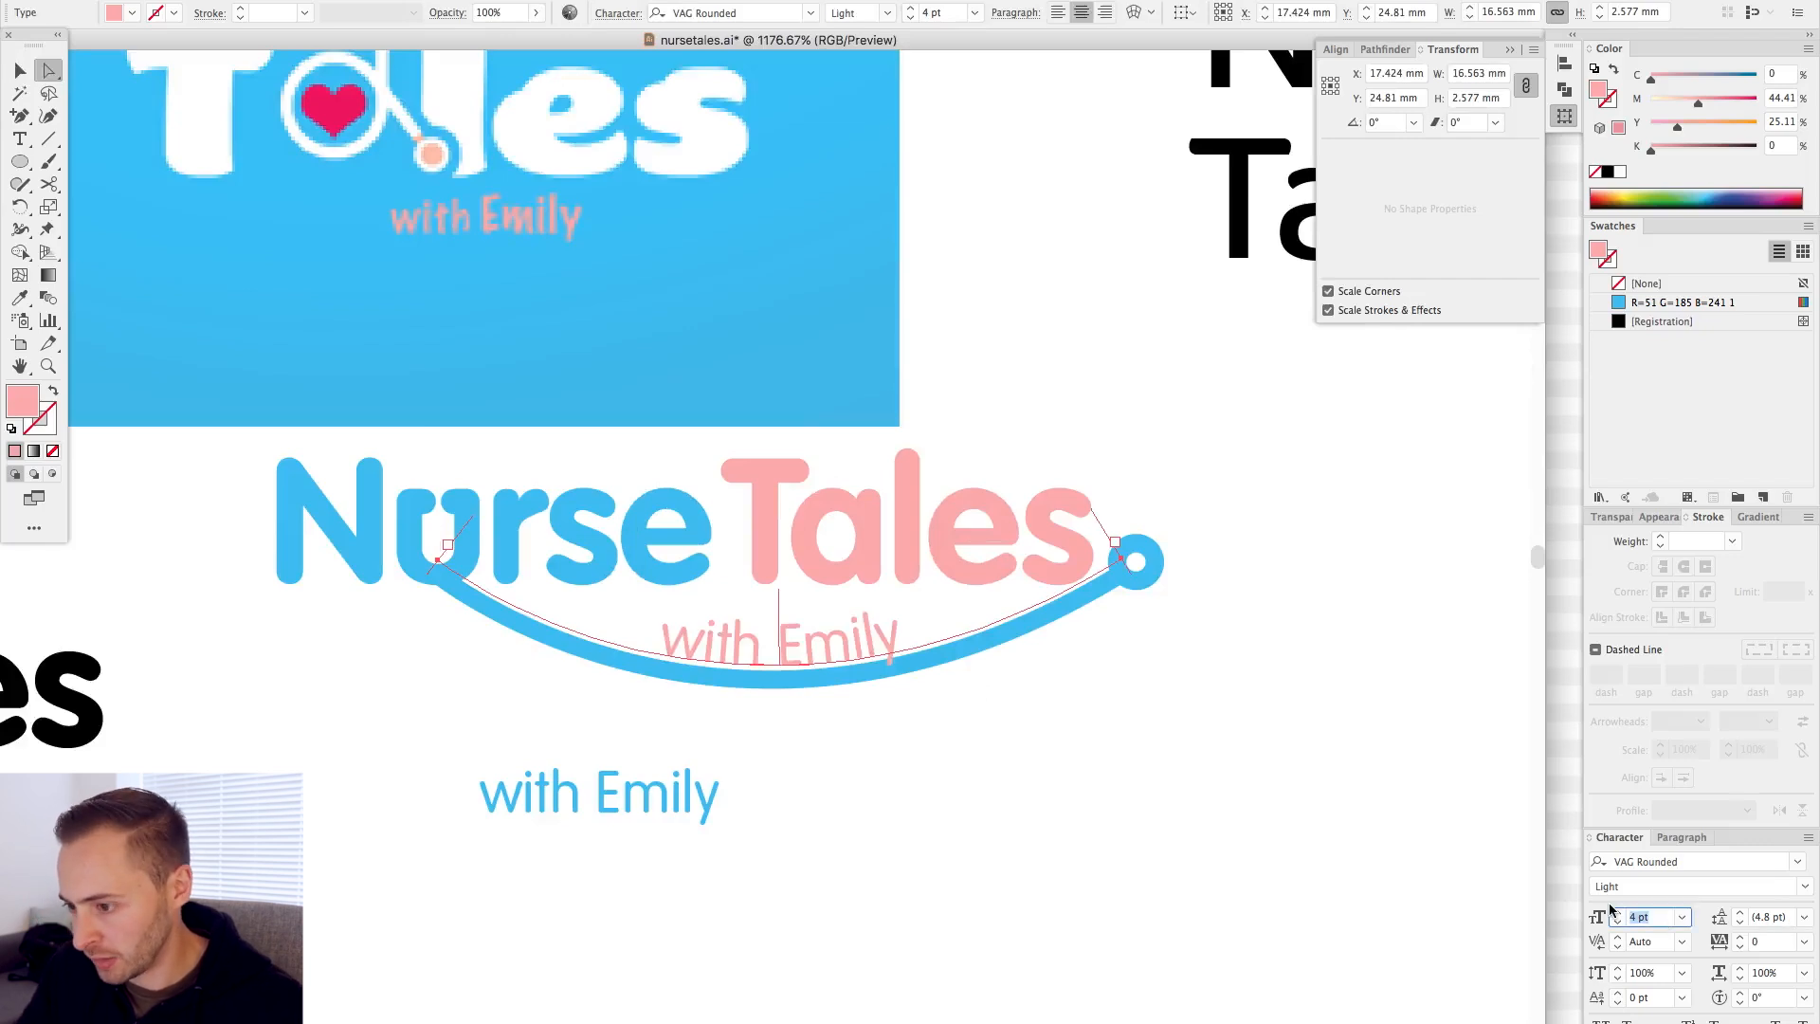
type("4.5")
key("Return")
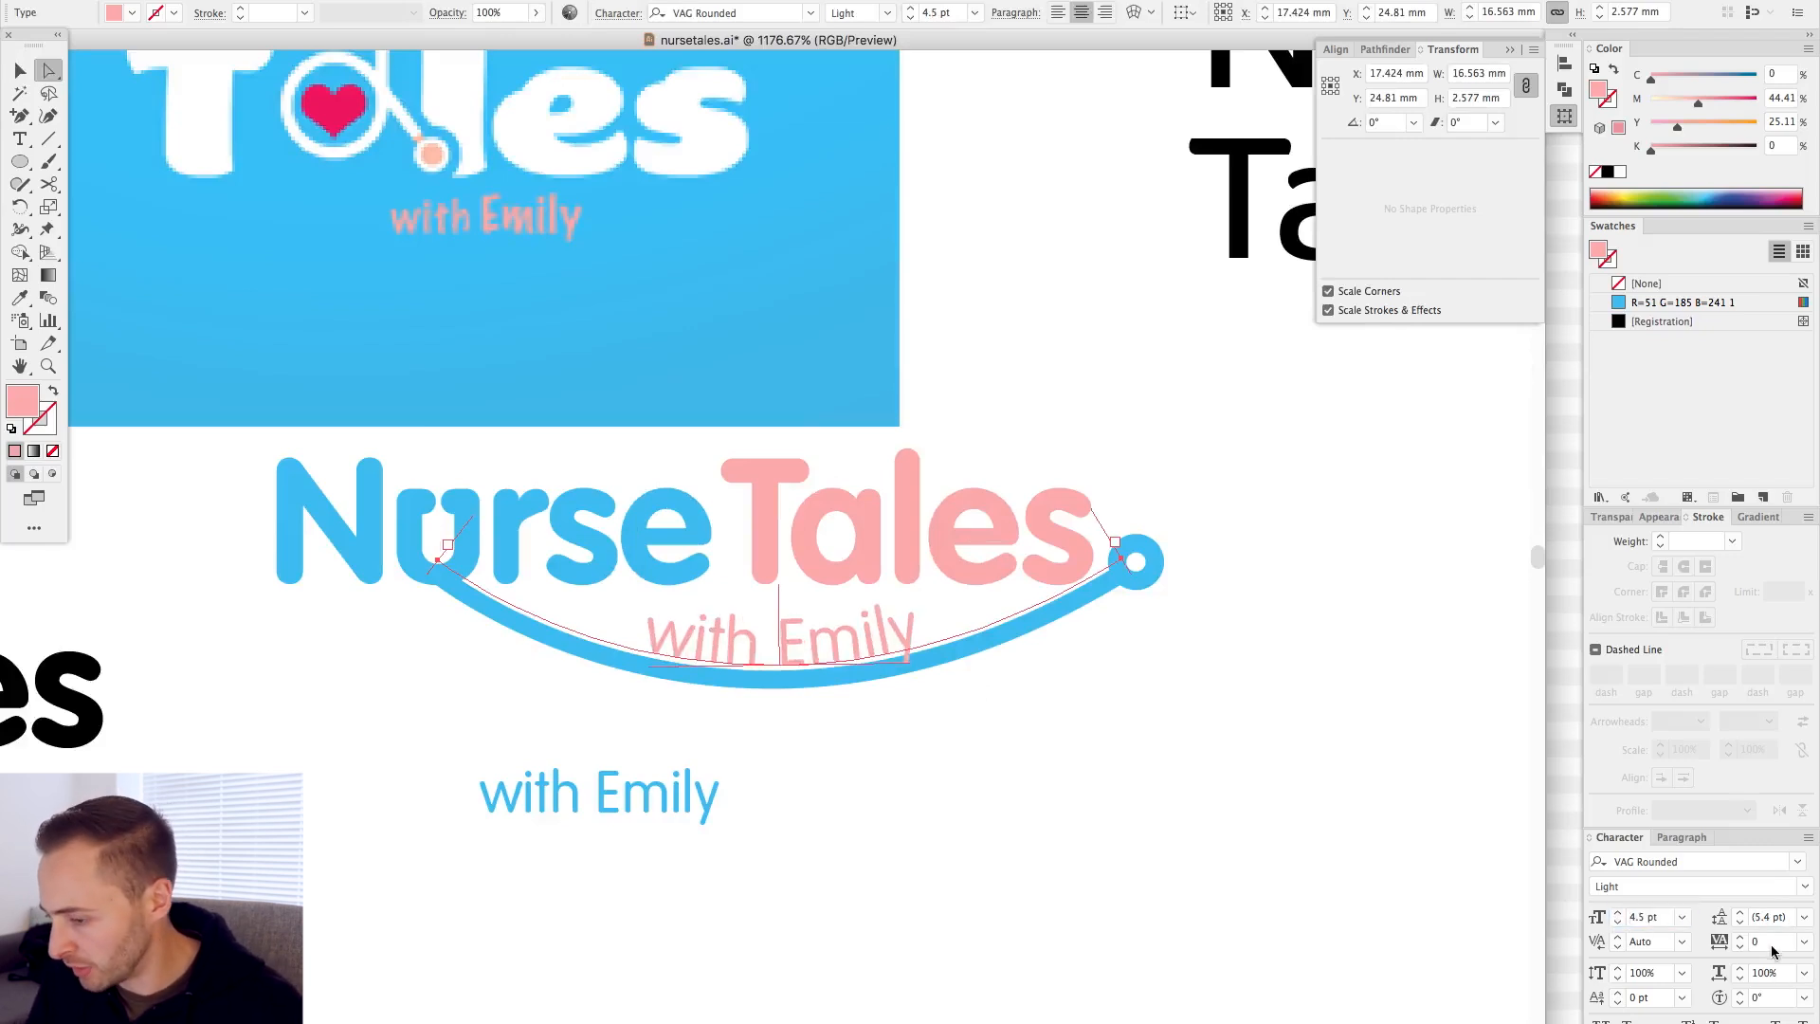
- Pull the path text's end bracket inward to shift the tagline back toward the middle of the curve
left_click_drag(1098, 520, 1061, 534)
key("v")
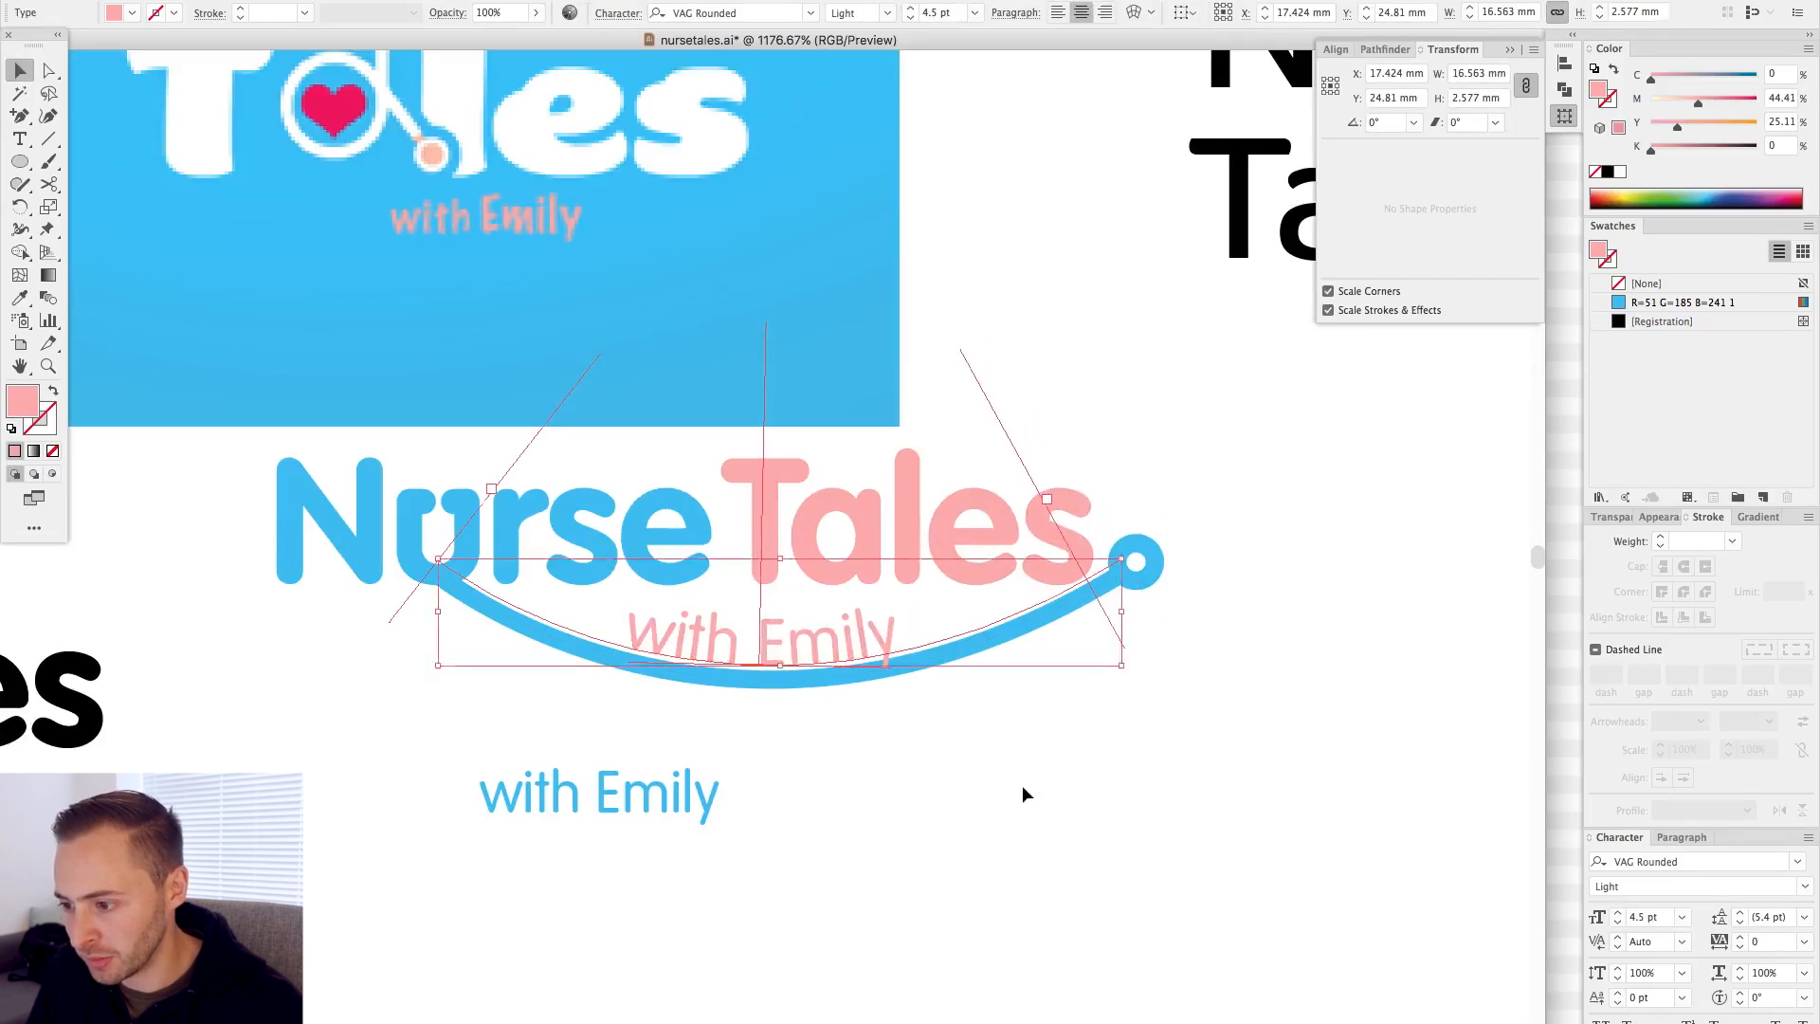
left_click(1023, 794)
key("ctrl+minus")
key("ctrl+minus")
left_click_drag(359, 170, 1170, 891)
left_click_drag(1182, 883, 1170, 871)
- Delete the leftover straight blue tagline and move the logo clear of the original blue artwork
left_click(644, 690)
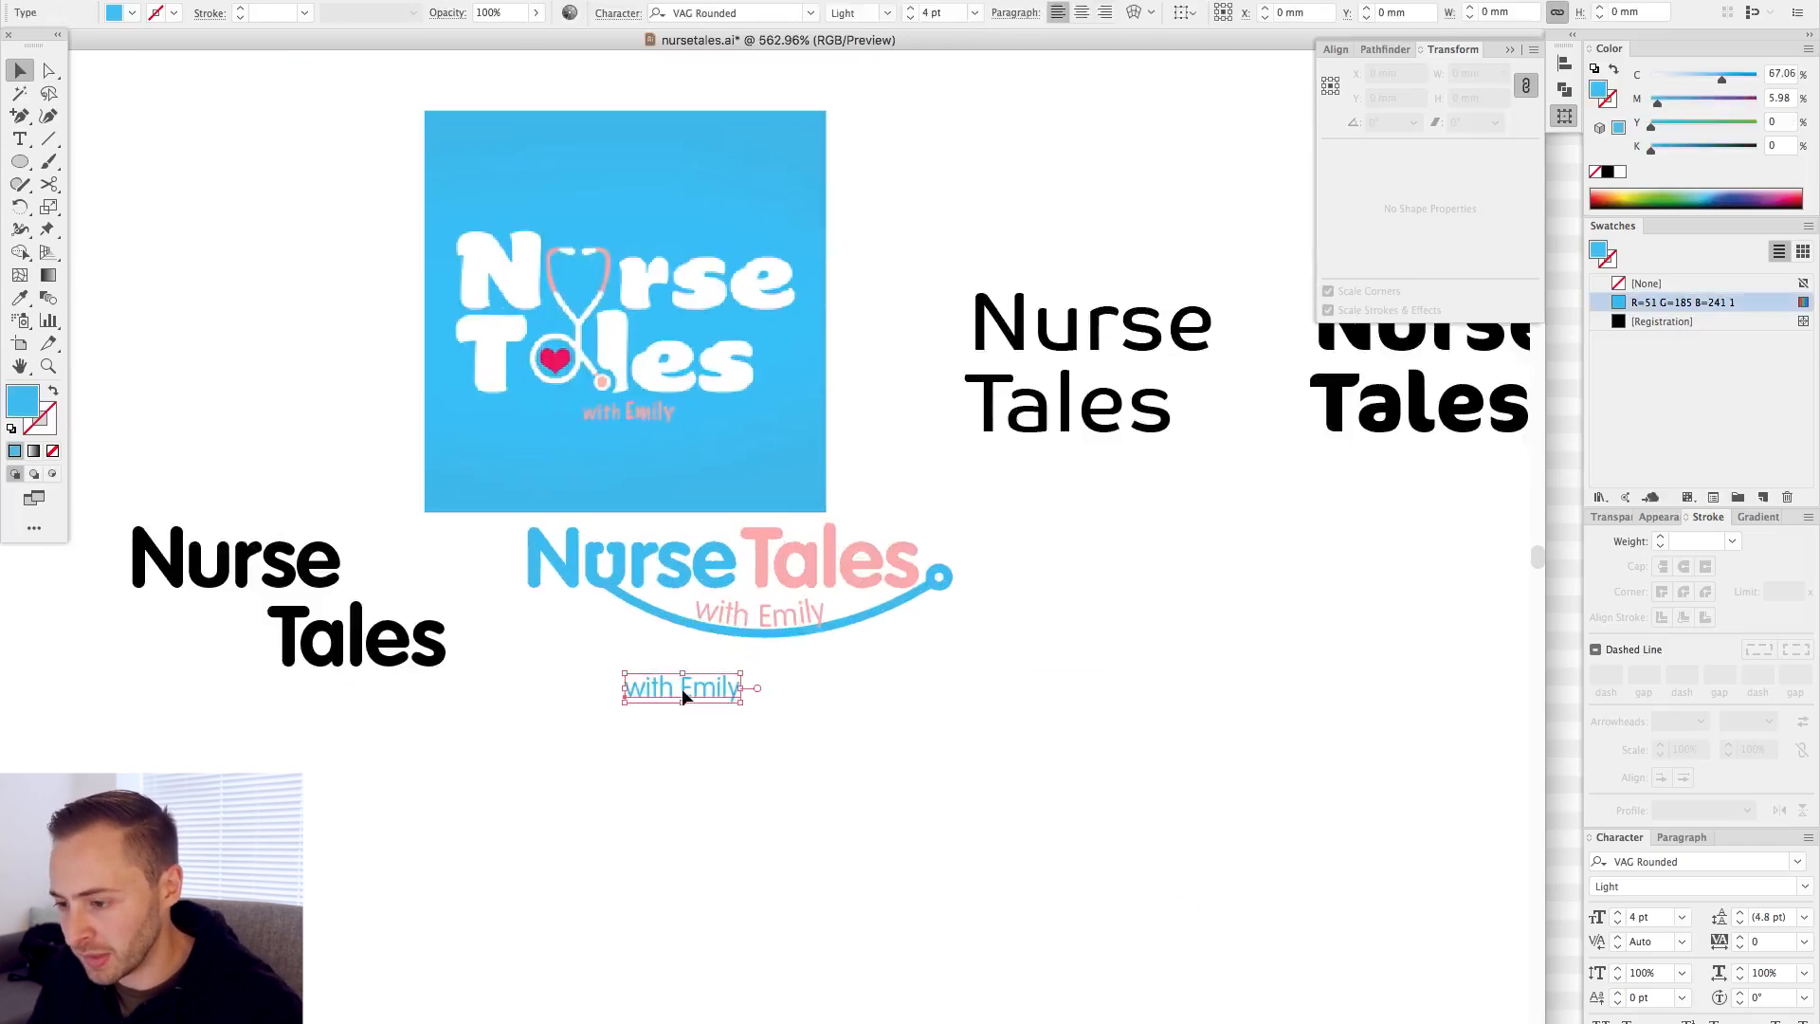
key("Delete")
left_click_drag(867, 561, 913, 663)
left_click(1078, 533)
left_click_drag(1079, 604, 1077, 505)
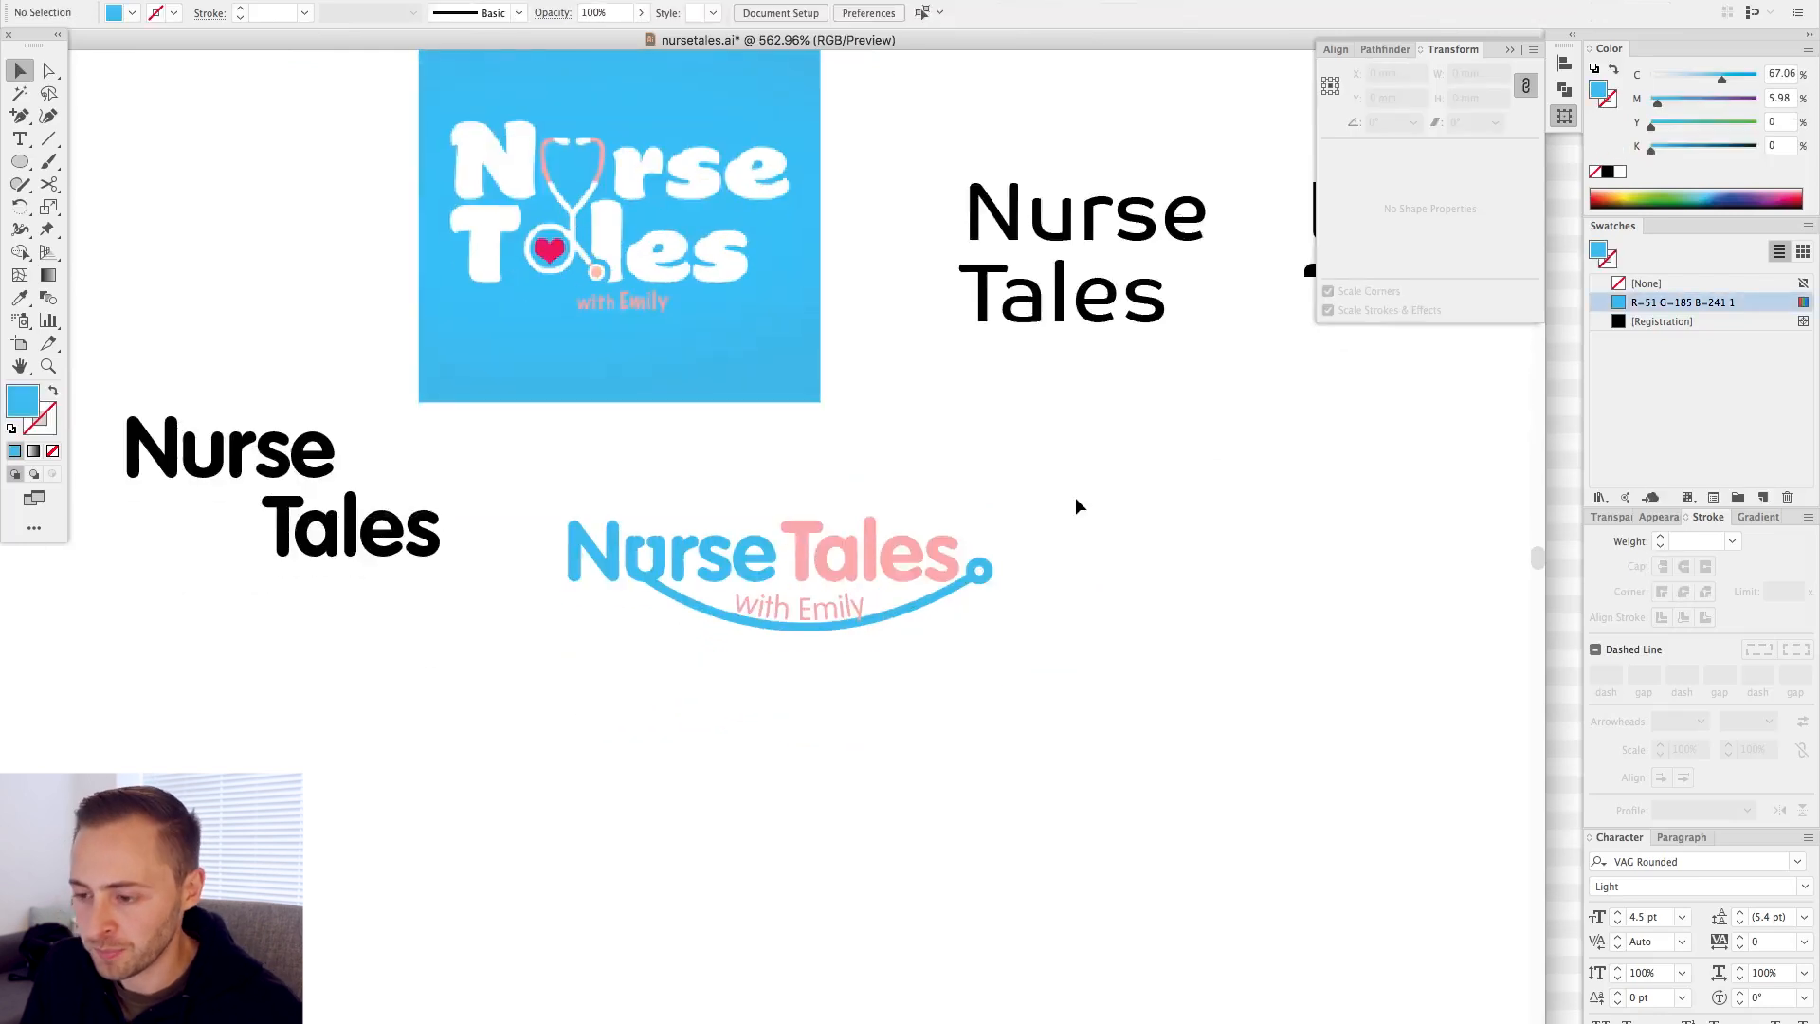
- Try a stacked variation below the logo with blue "Nurse", including the notched u, over pink lowercase "tales"
left_click_drag(508, 471, 1137, 662)
left_click_drag(810, 630, 810, 762)
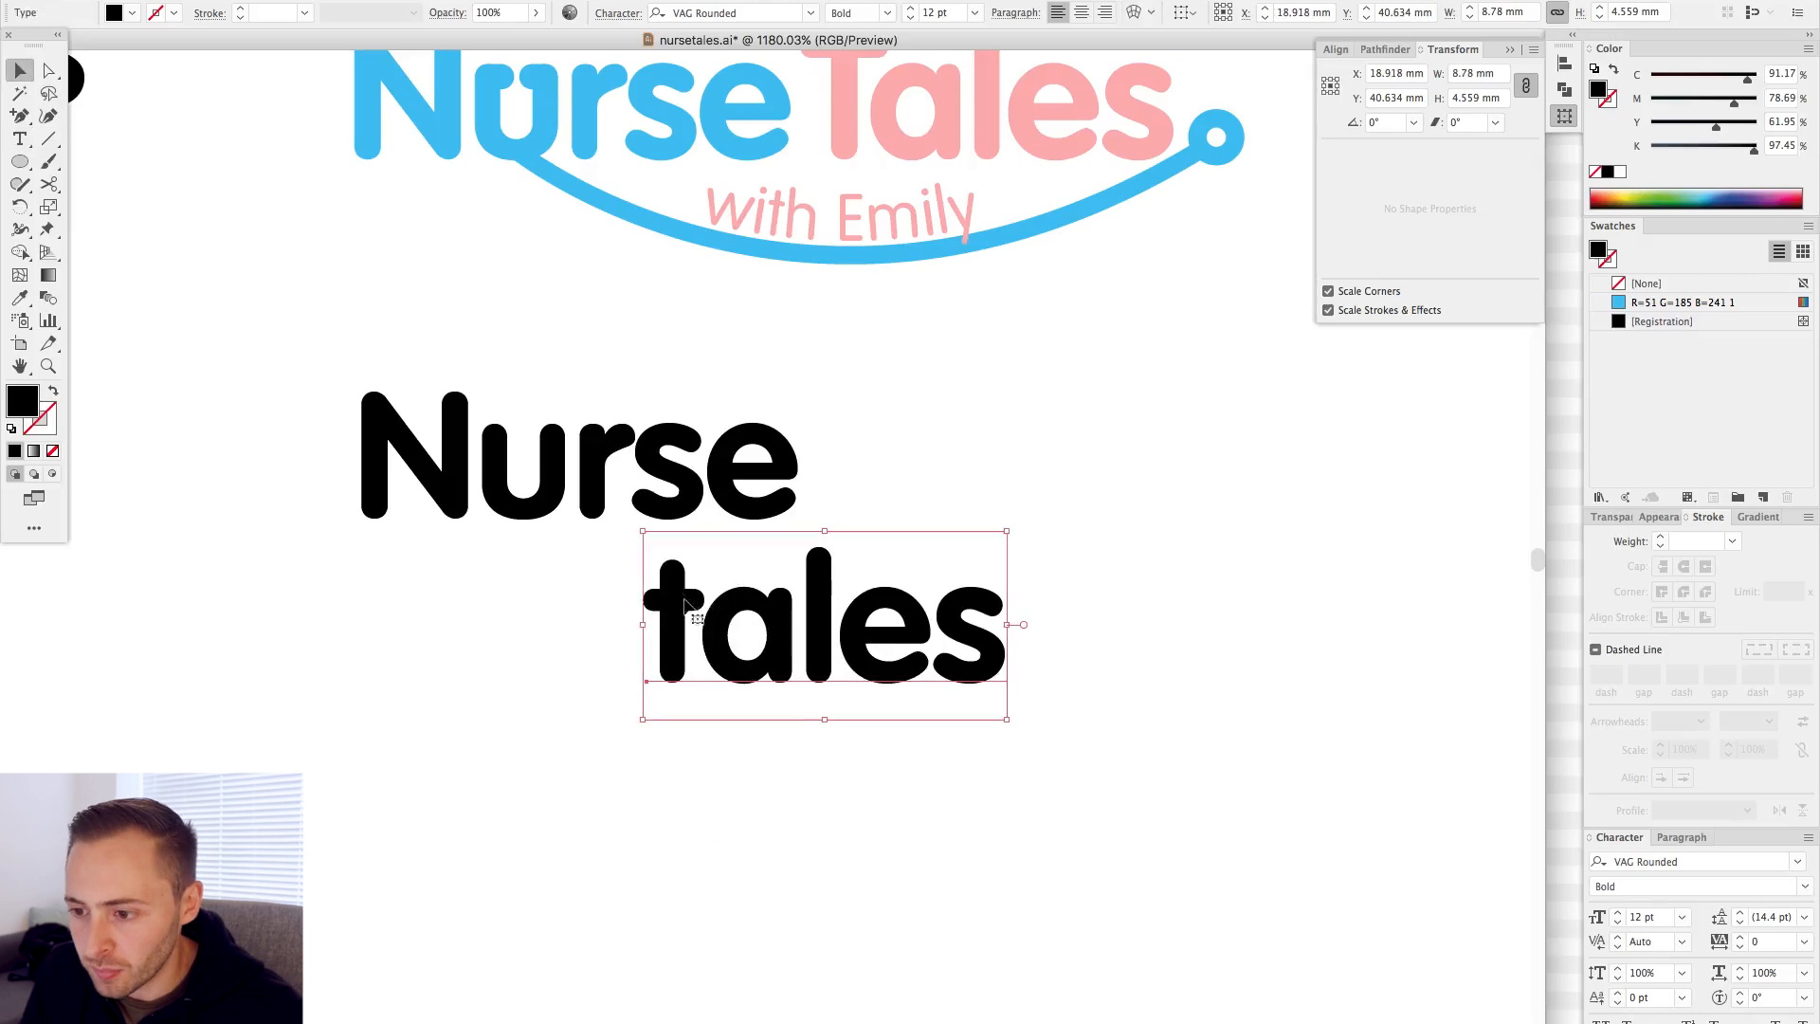
left_click(831, 216)
left_click(592, 474, "super")
left_click(531, 137)
key("v")
left_click_drag(517, 84, 550, 442)
scroll(609, 471, "up", 5)
left_click_drag(946, 727, 952, 644)
scroll(606, 806, "up", 2)
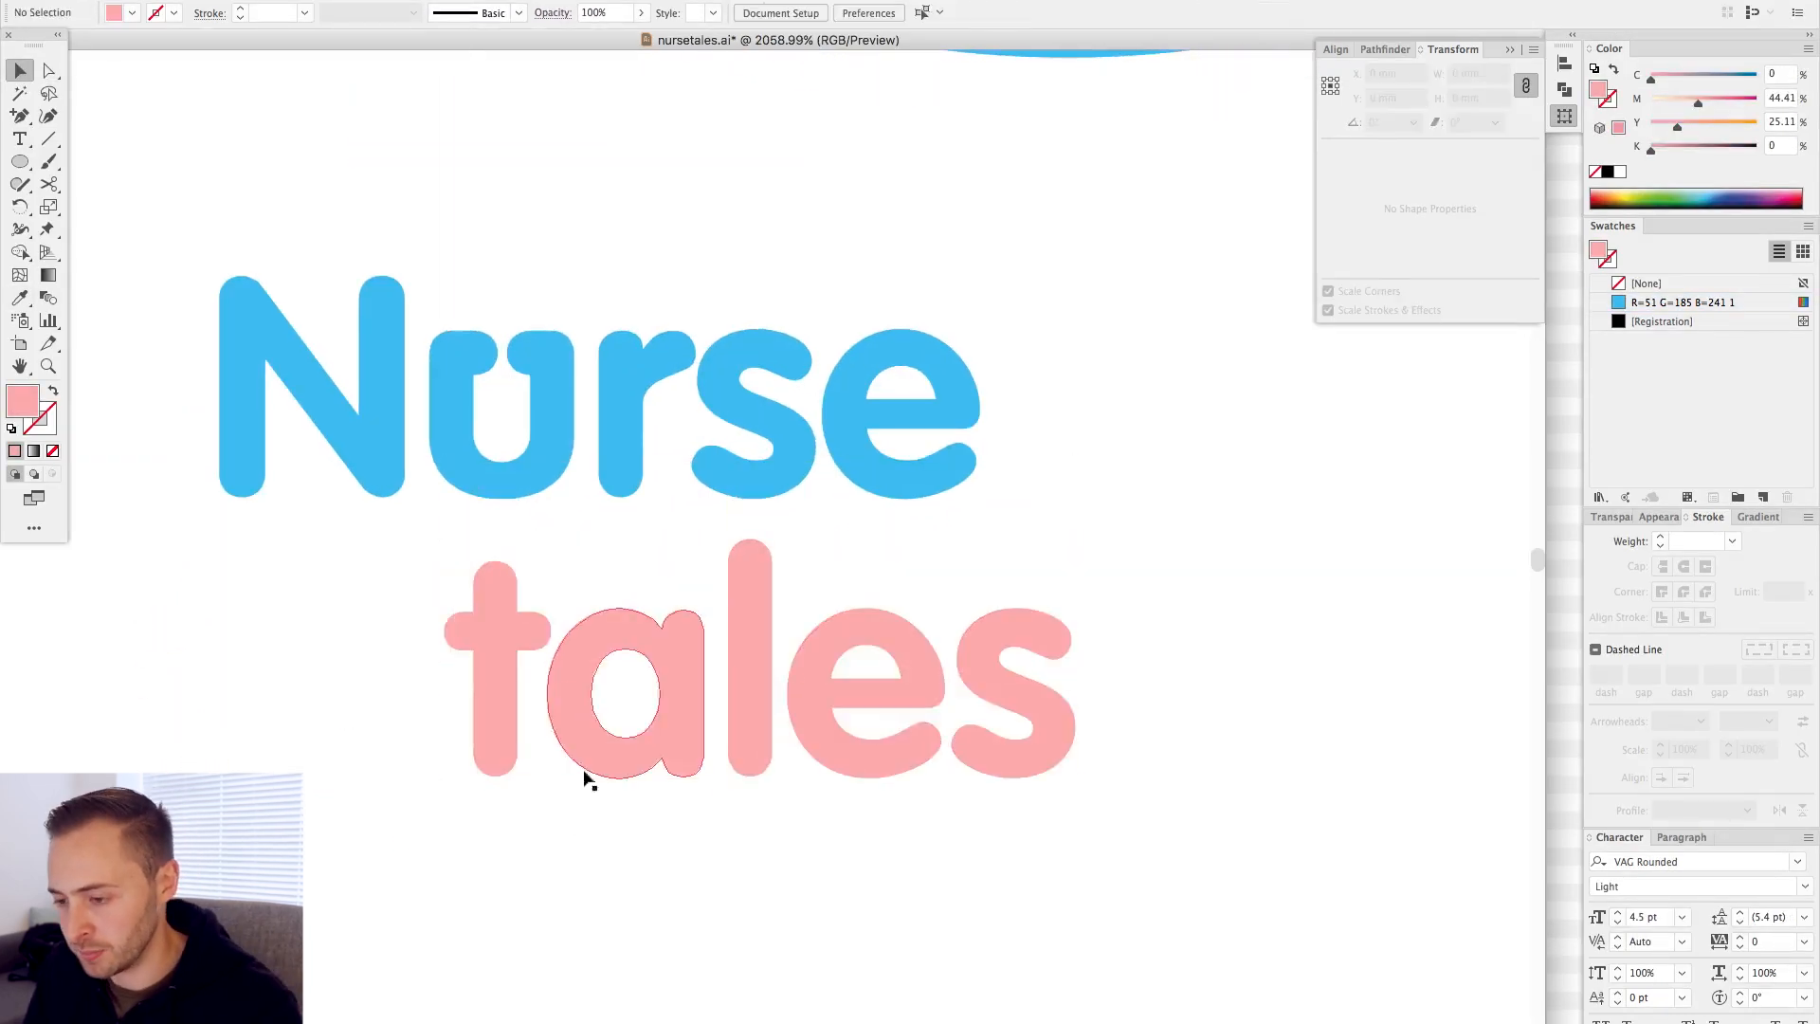
- Stretch the stem of the t in "tales" up to meet the bottom of the u in "Nurse"
key("a")
left_click(471, 569)
left_click_drag(469, 566, 469, 441)
key("v")
scroll(769, 550, "down", 4)
left_click_drag(800, 609, 843, 609)
scroll(769, 663, "up", 5)
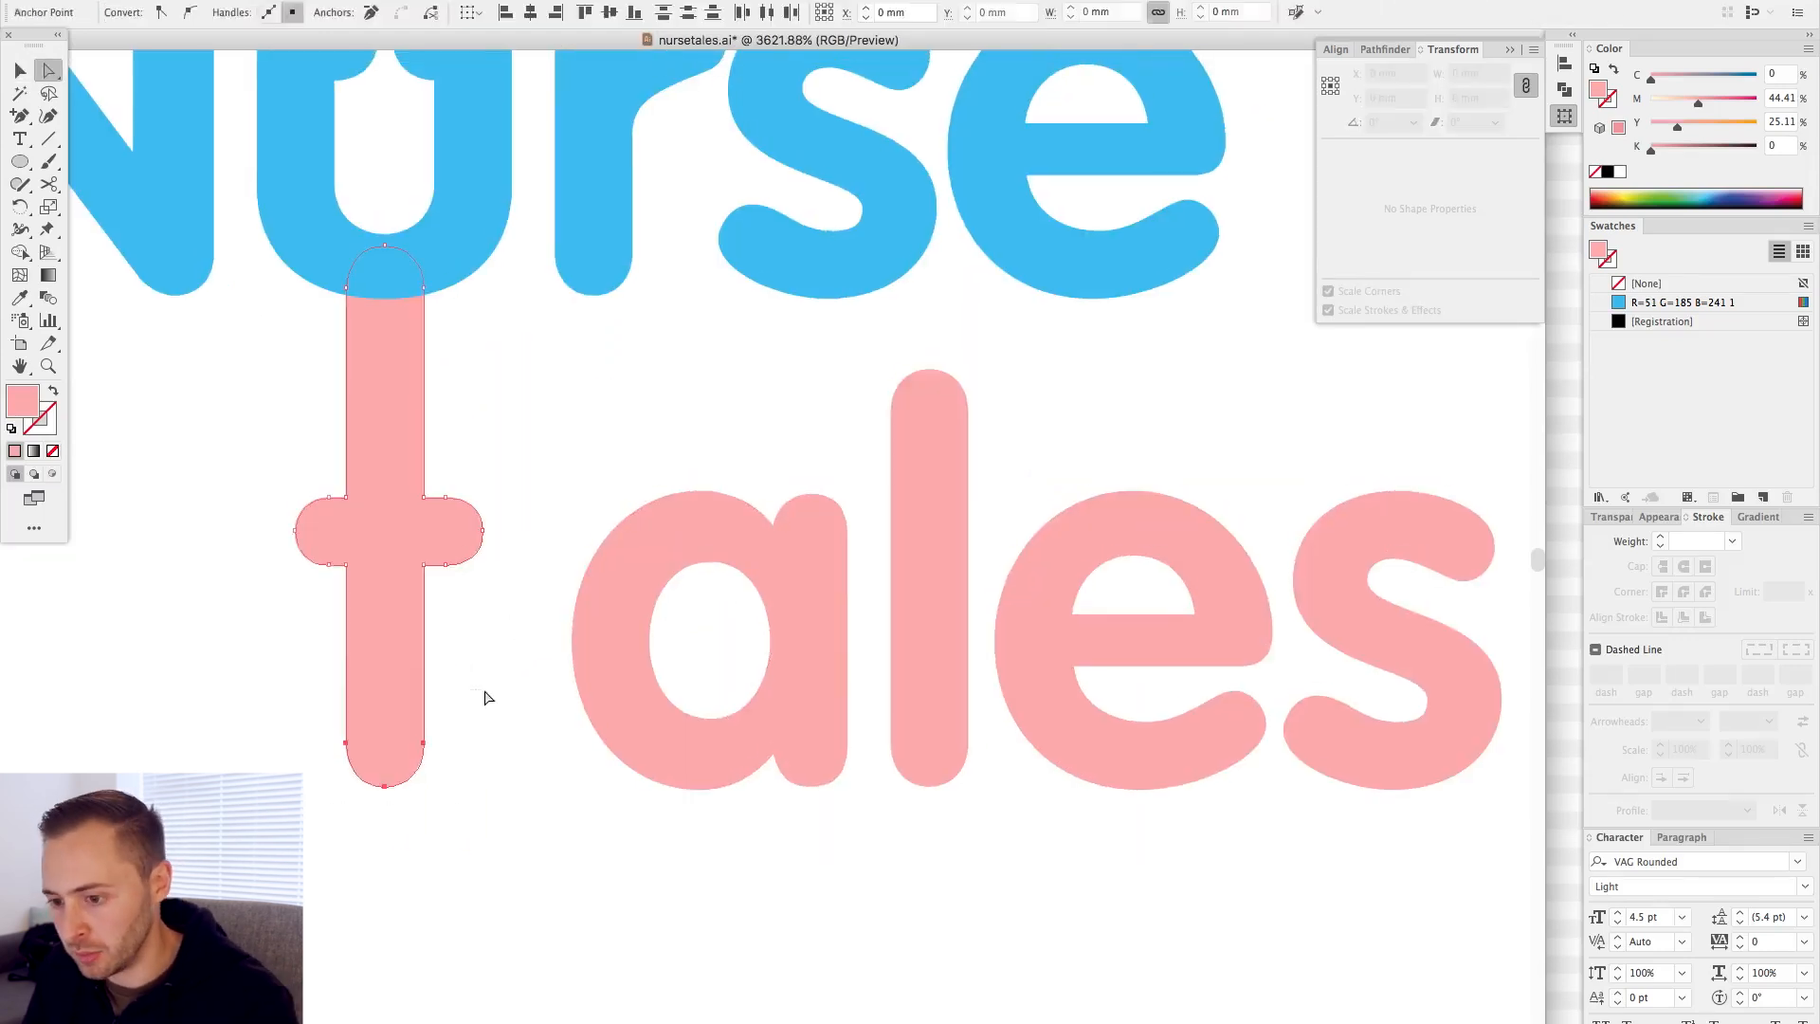
- Cut the rounded foot off the t and try a straight pen line down from its stem
key("Delete")
key("p")
left_click(384, 540)
left_click(386, 679)
key("super+z")
key("super+z")
- Draw a circle at the foot of the t, remove its top anchor, and extend the arc up along the stem as a hook
key("l")
left_click_drag(390, 566, 563, 738)
key("a")
left_click(476, 565)
key("Delete")
key("p")
left_click(390, 652)
left_click(389, 519)
key("v")
- Give the t's hook path a 1.725 pt pink stroke with round caps and no fill
left_click(1690, 542)
type("1.725")
key("shift+x")
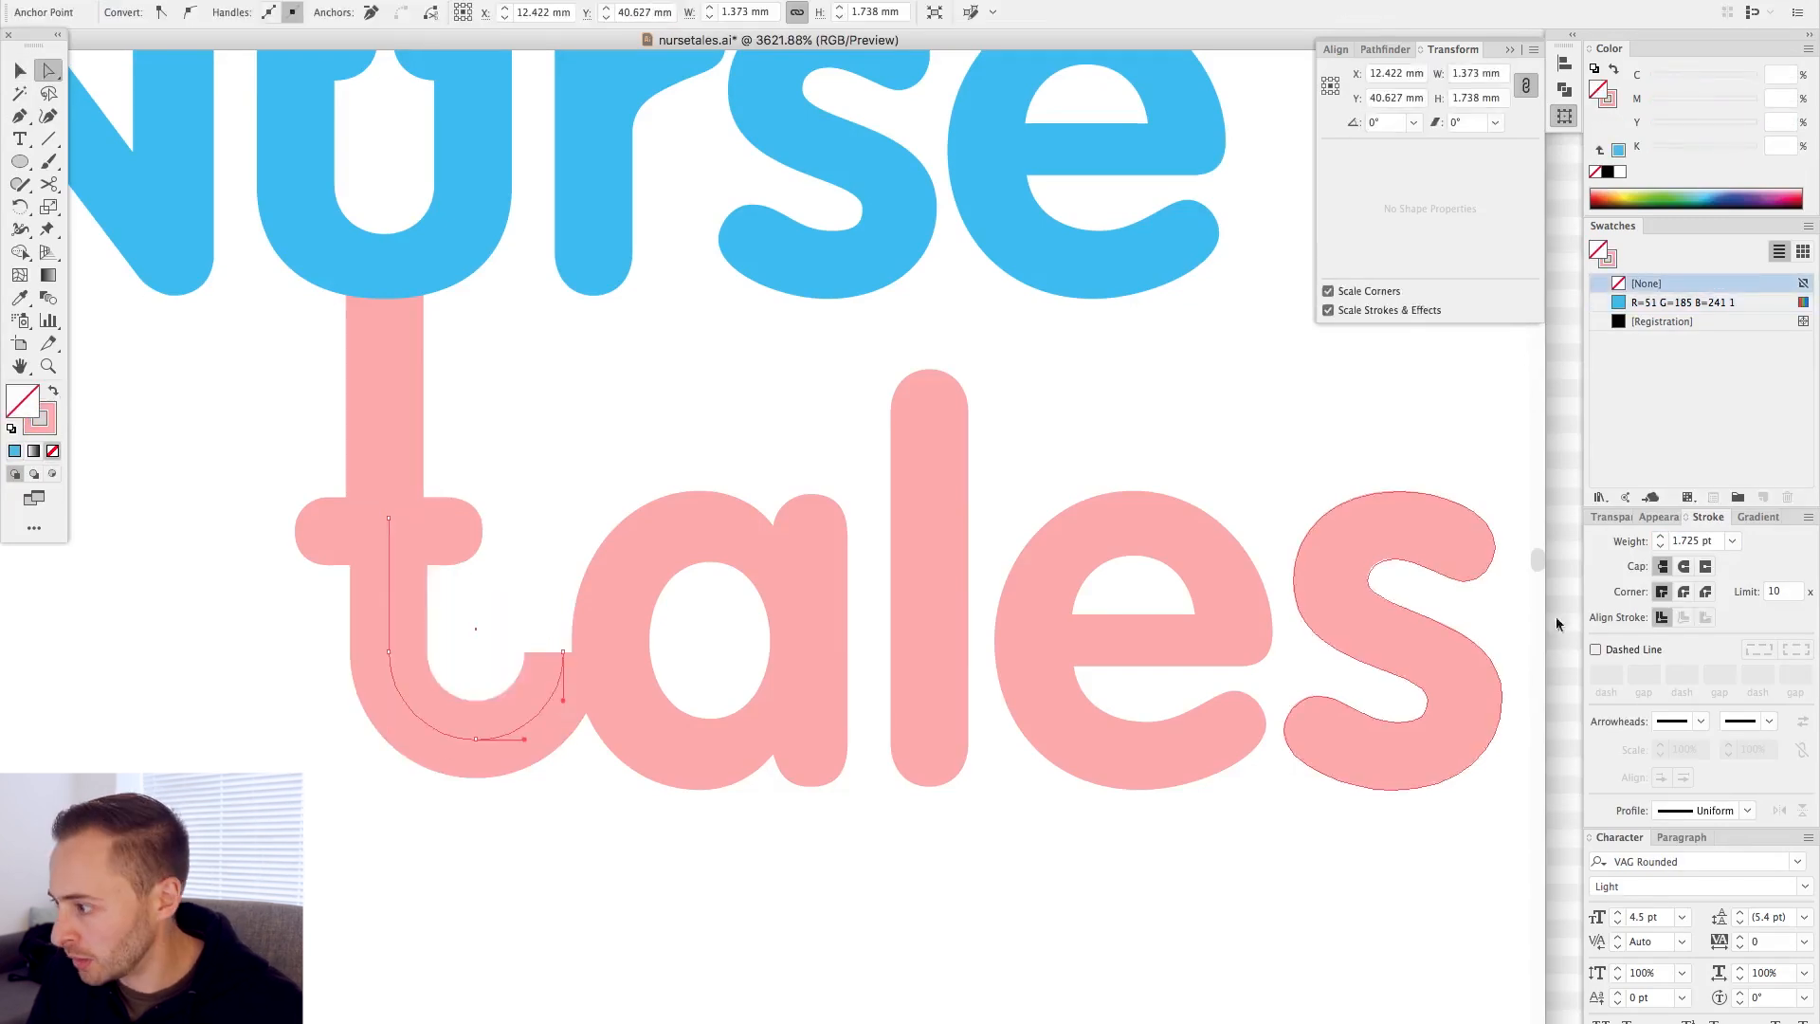
left_click(1683, 566)
scroll(669, 567, "down", 5)
key("a")
scroll(698, 578, "up", 2)
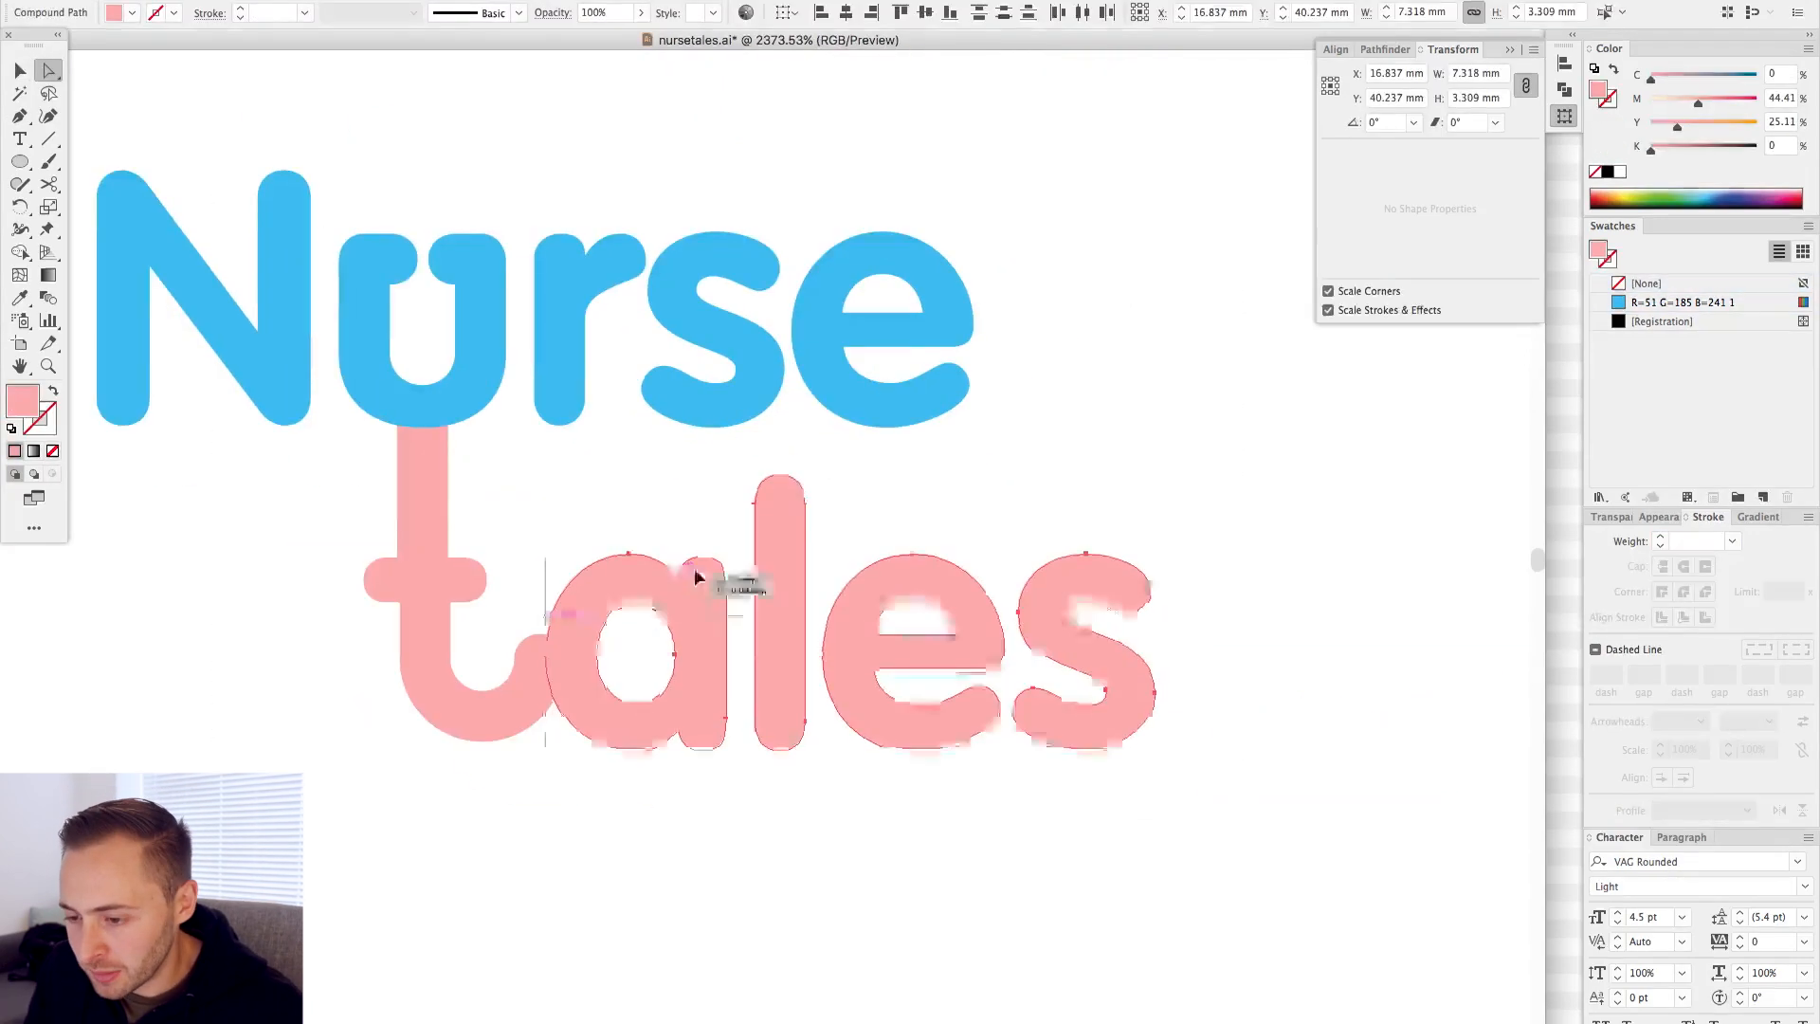
- Space "ales" away from the t's hook and remove the outer half of the crossbar
left_click_drag(566, 574, 575, 624)
key("Delete")
key("v")
left_click_drag(338, 536, 636, 707)
key("a")
left_click_drag(636, 508, 635, 227)
key("v")
- Recolor "tales" and the t's hook stroke with the blue sampled from the u
scroll(329, 528, "down", 10)
scroll(533, 748, "down", 4)
left_click(569, 675)
key("i")
left_click(451, 542)
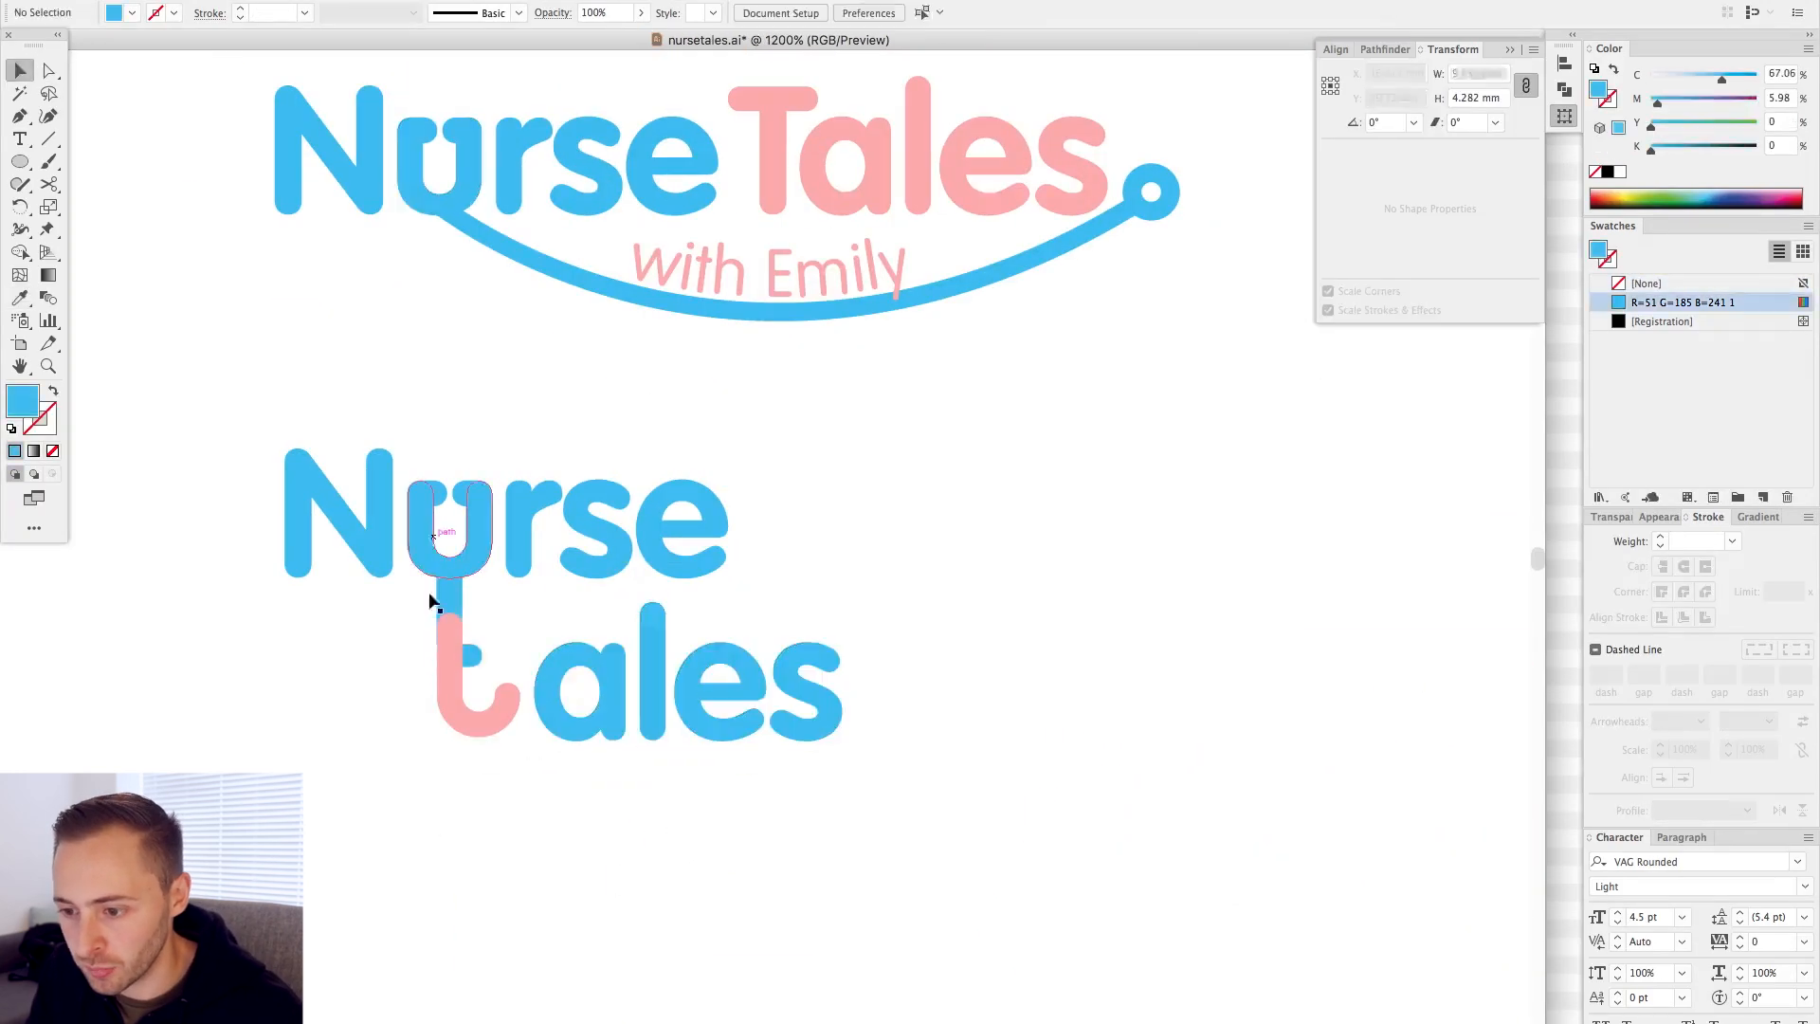
left_click(436, 604)
key("shift+x")
- Align the t's hook with its stem and separate the crossbar with a white, strokeless 0.157 × 0.85 mm rectangle
left_click_drag(425, 554, 602, 683)
key("a")
key("Right")
left_click_drag(503, 713, 580, 815)
key("m")
left_click_drag(586, 426, 637, 712)
key("d")
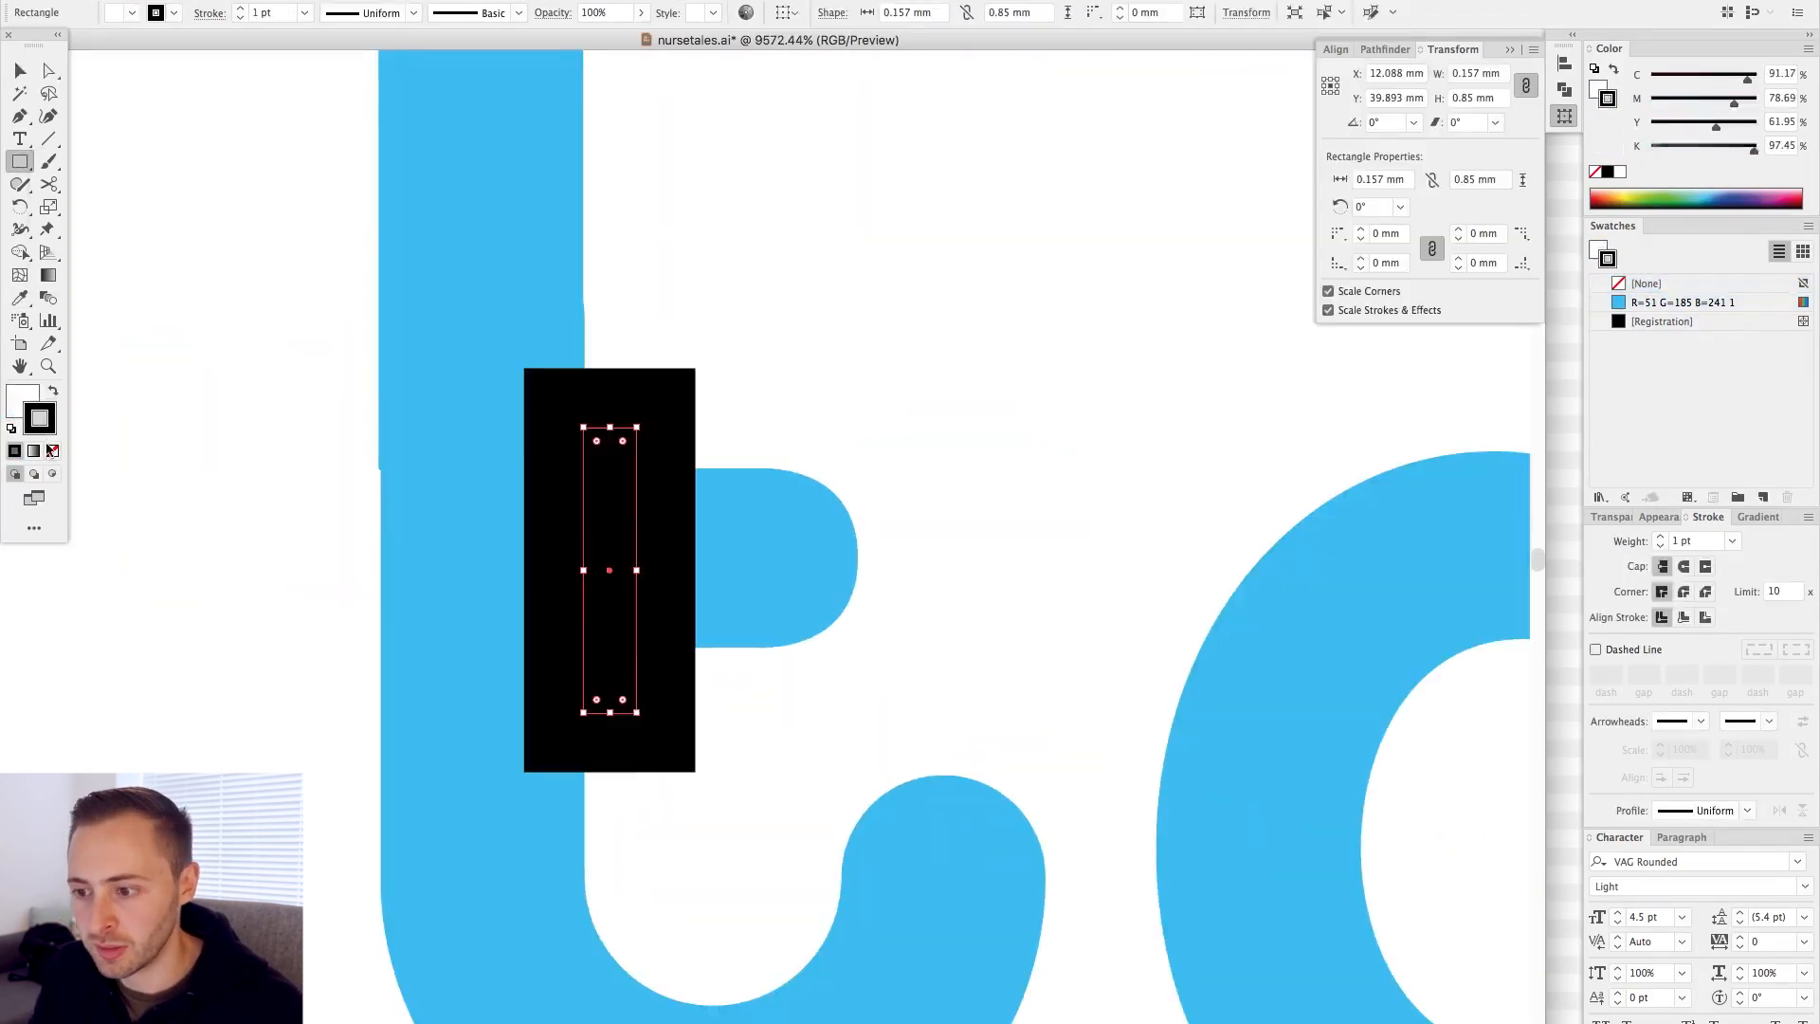
key("slash")
key("super+minus")
- Copy the stethoscope ring from the one-line logo to the space below the stacked "tales"
left_click_drag(1198, 283, 560, 779)
left_click(560, 796)
left_click_drag(440, 602, 452, 873)
left_click_drag(452, 874, 436, 599)
left_click(483, 770)
scroll(483, 772, "down", 6)
scroll(486, 647, "up", 3)
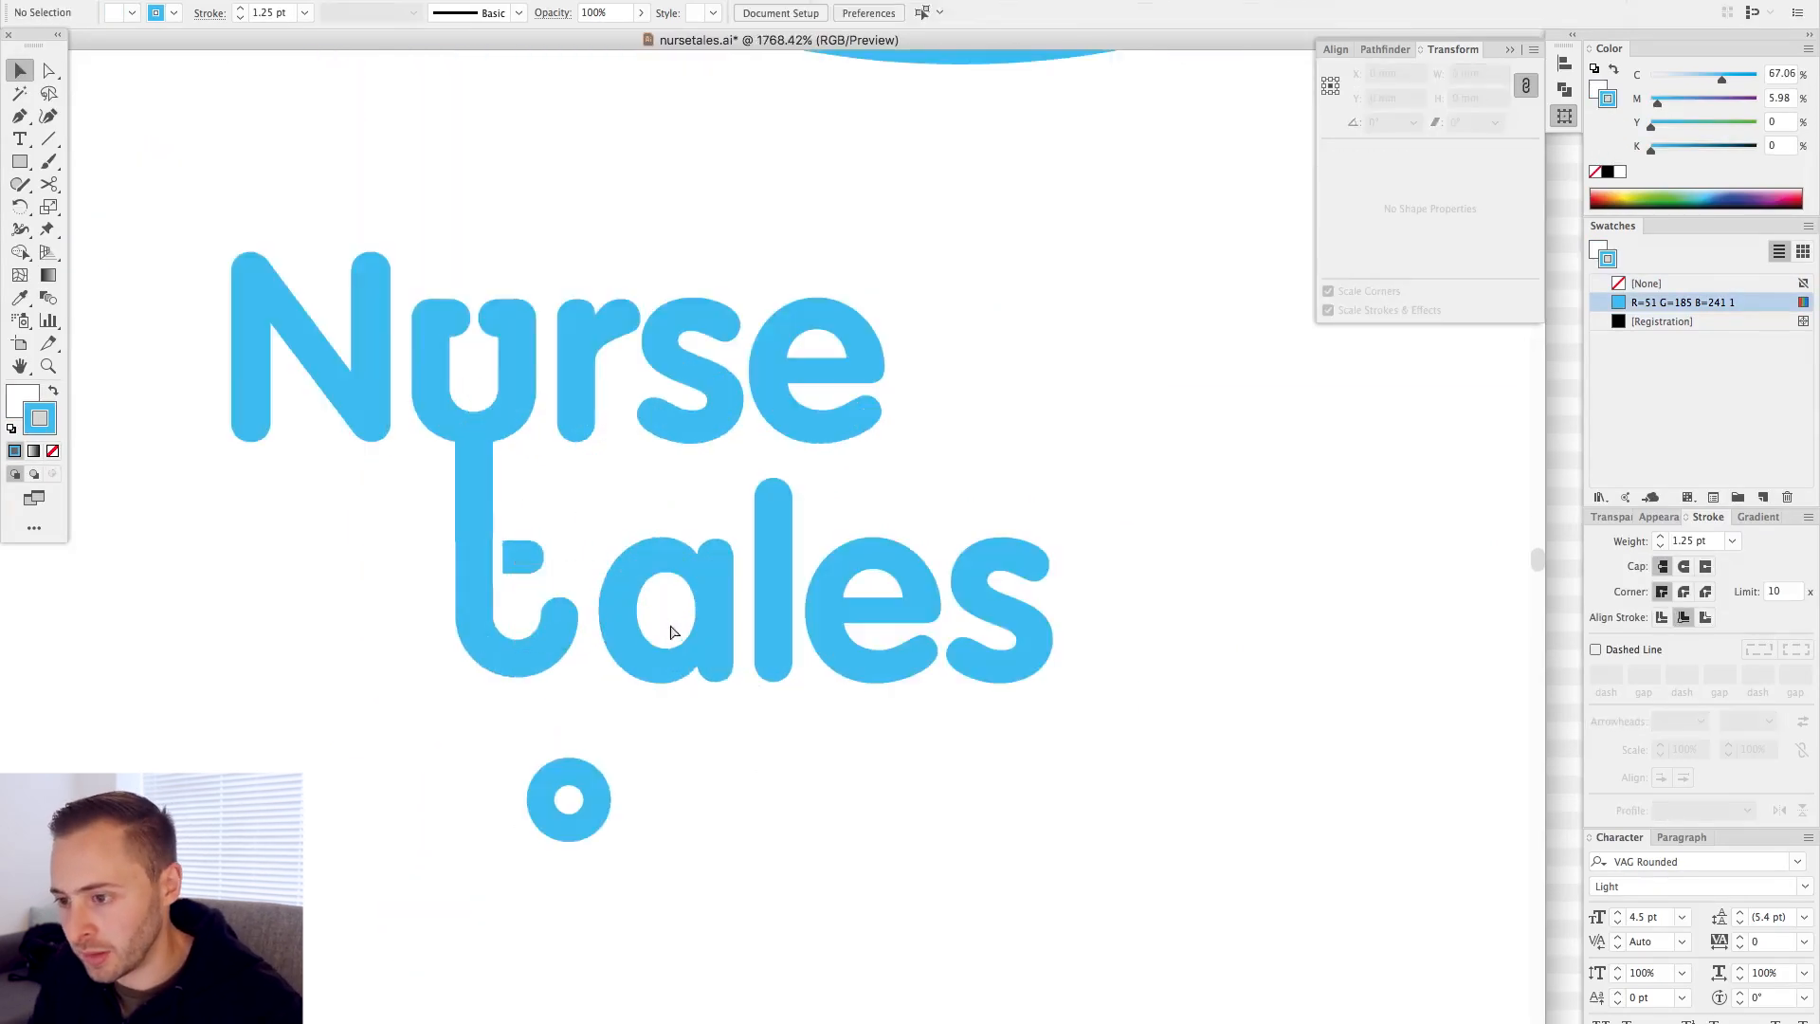
- Delete the whole stacked "Nurse tales" variation, including its ring
scroll(577, 610, "down", 1)
left_click_drag(510, 389, 1072, 780)
key("Delete")
- Raise the curved tagline's baseline shift to 1.25 pt above its path
scroll(901, 474, "up", 3)
left_click(901, 650)
key("alt+shift+Up")
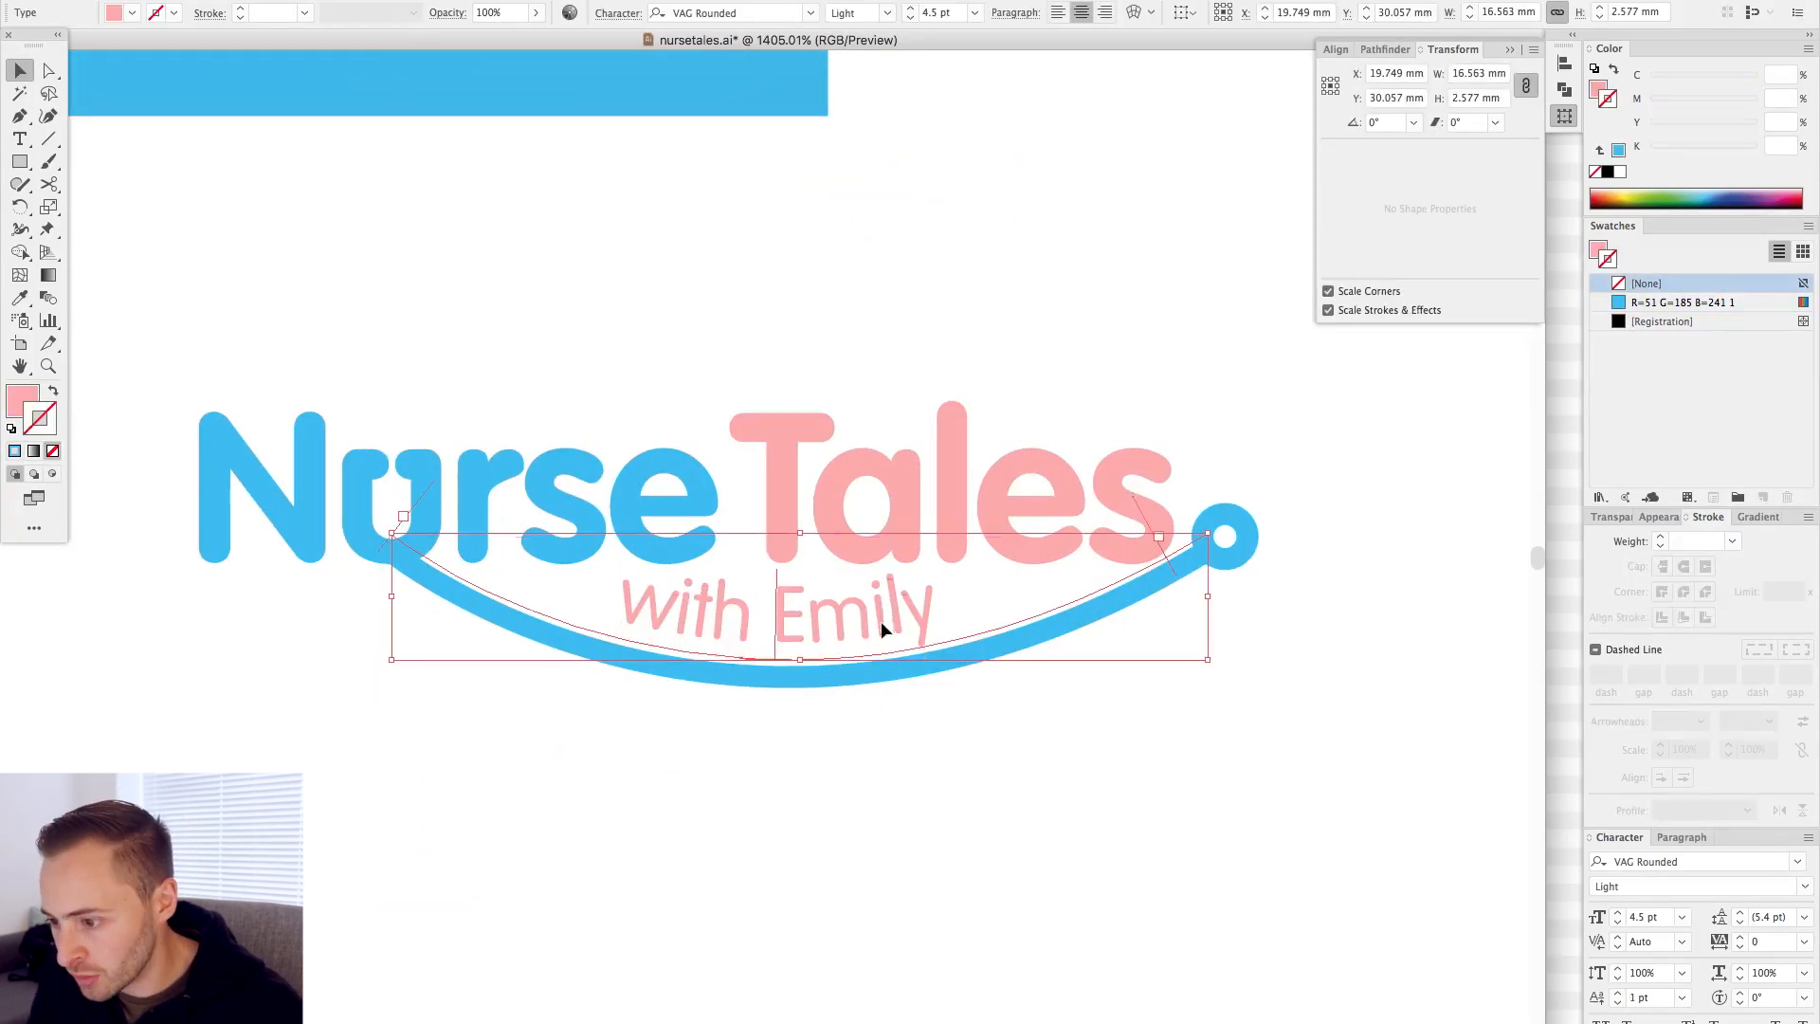
left_click(1139, 935)
- Review the one-line logo alongside the original Nurse Tales artwork
key("super+minus")
key("super+minus")
key("super+minus")
left_click_drag(930, 654, 940, 723)
left_click_drag(821, 260, 848, 290)
scroll(776, 609, "up", 3)
left_click_drag(436, 666, 562, 645)
key("super+minus")
key("super+minus")
key("super+minus")
left_click_drag(784, 774, 765, 803)
scroll(757, 769, "up", 2)
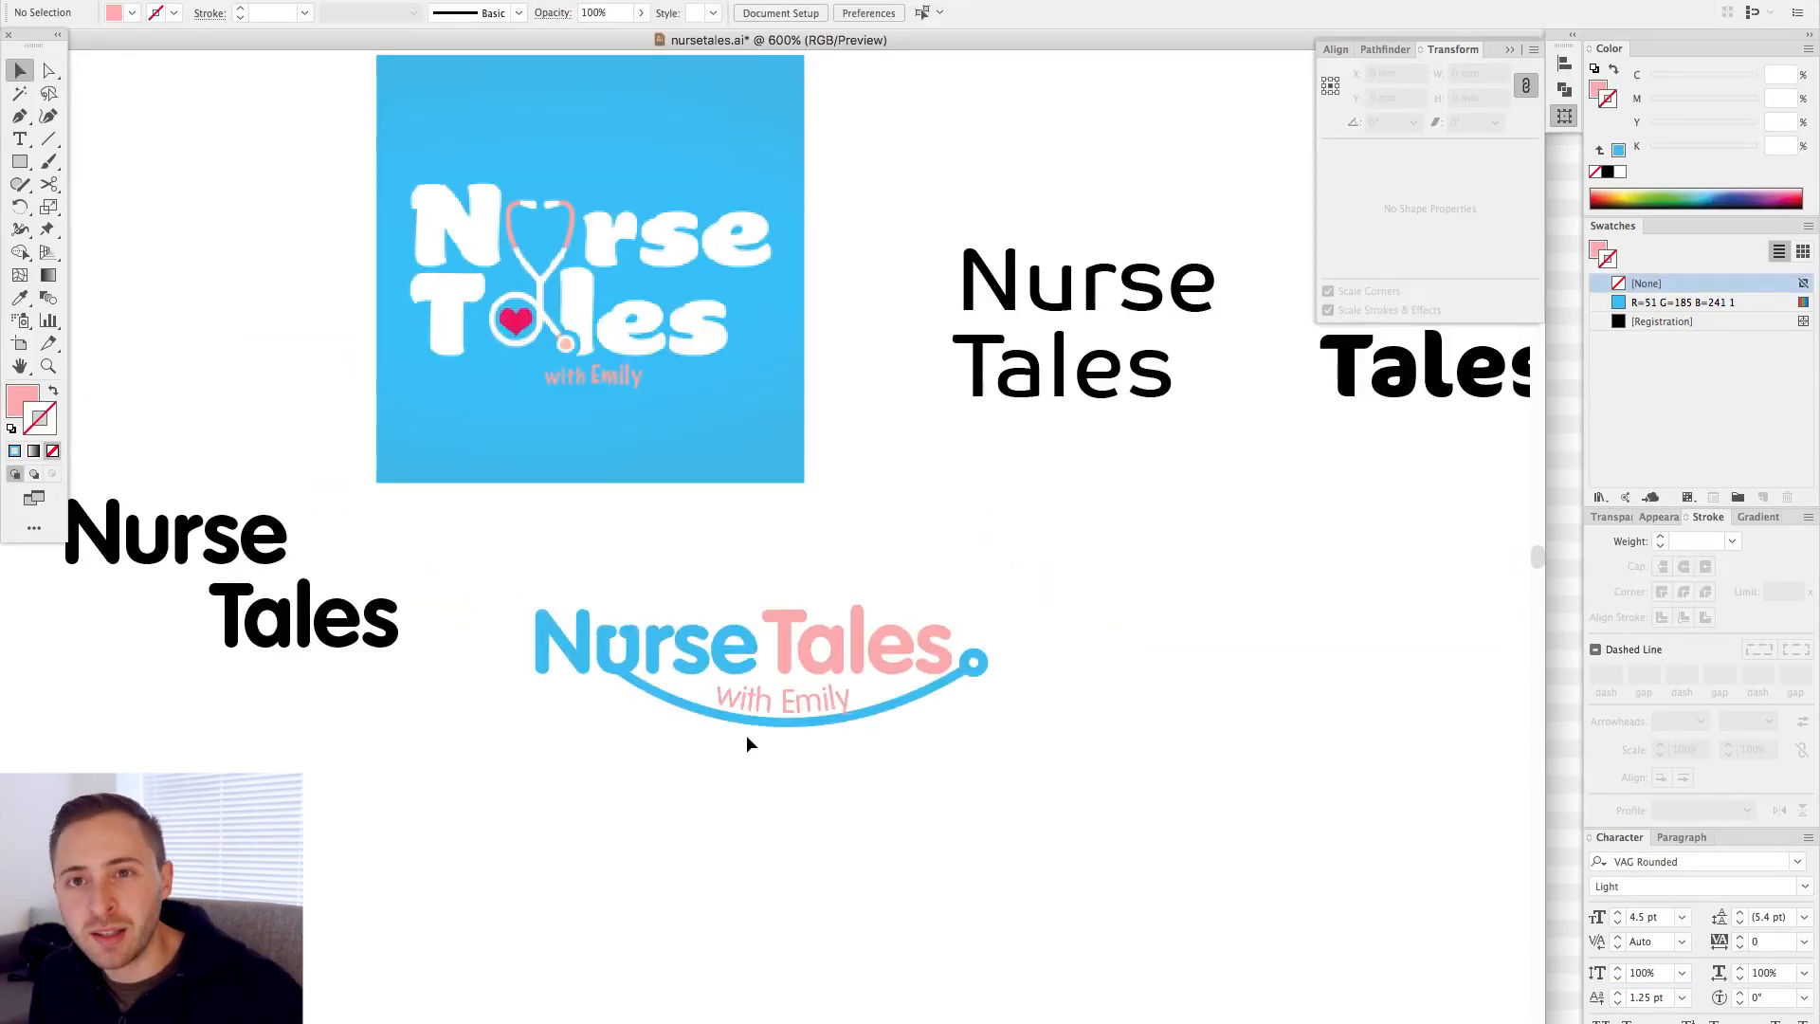